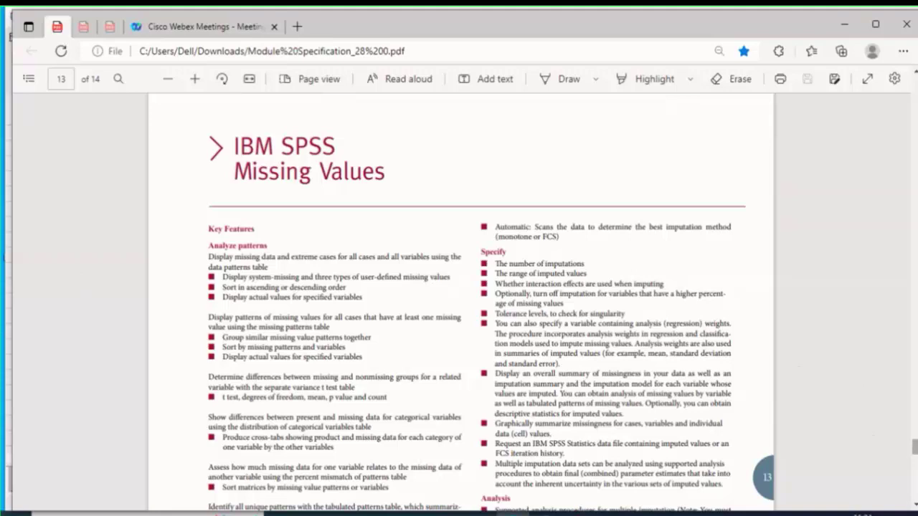
Read the key features of IBM SPSS Missing Values and IBM SPSS Amos in the module specification.
scroll(459, 301, down, 1)
scroll(459, 301, down, 1)
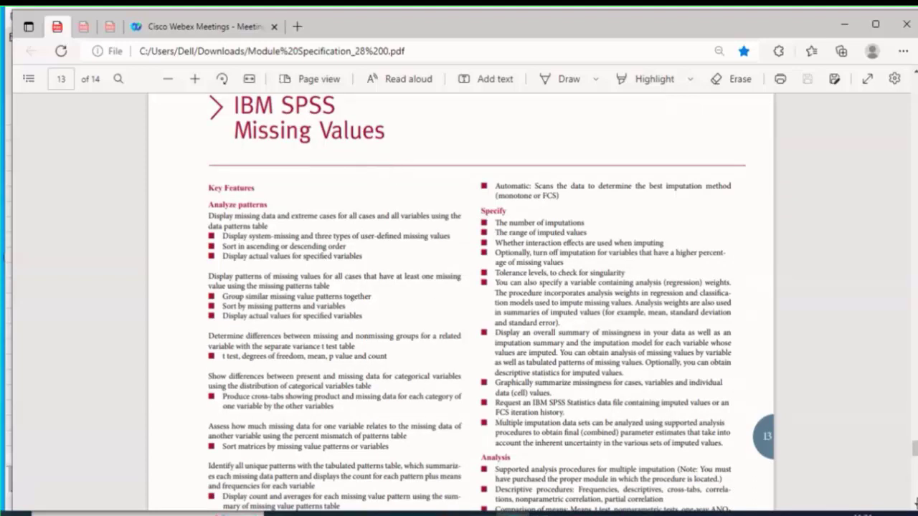
scroll(459, 301, down, 5)
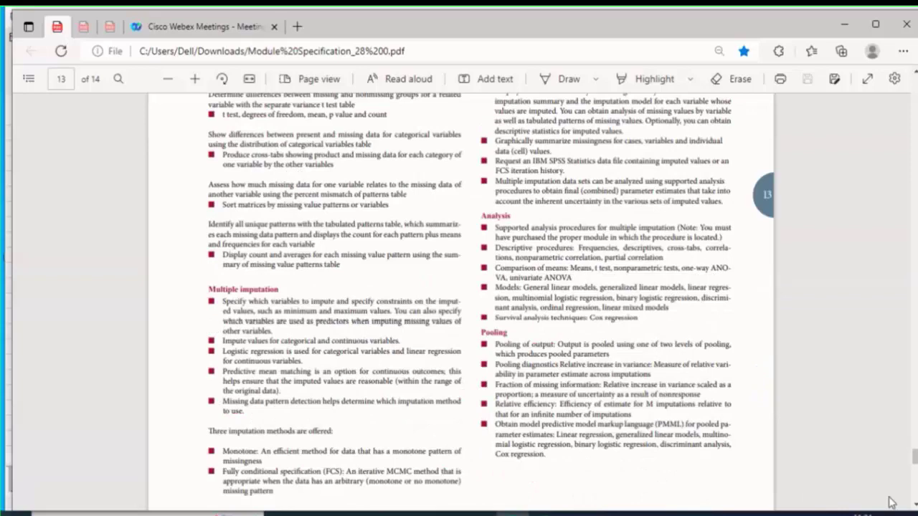
click(913, 505)
scroll(913, 504, down, 5)
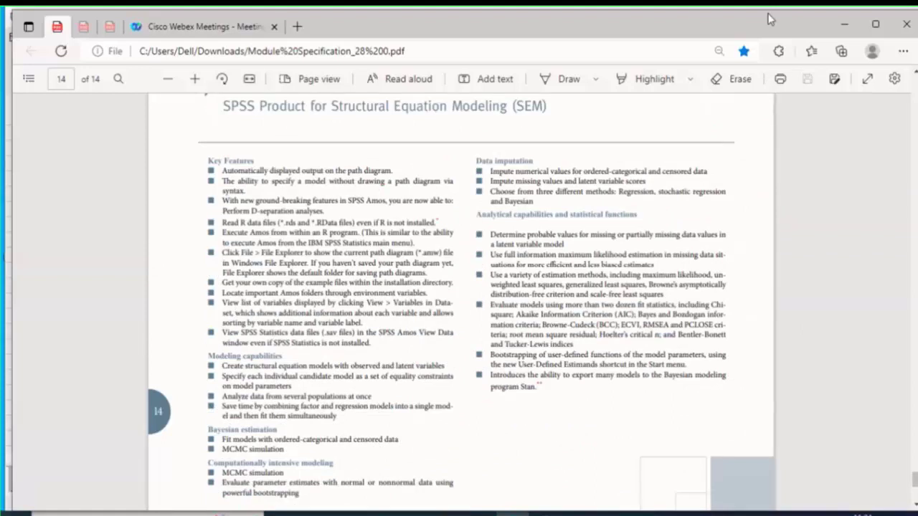
click(913, 72)
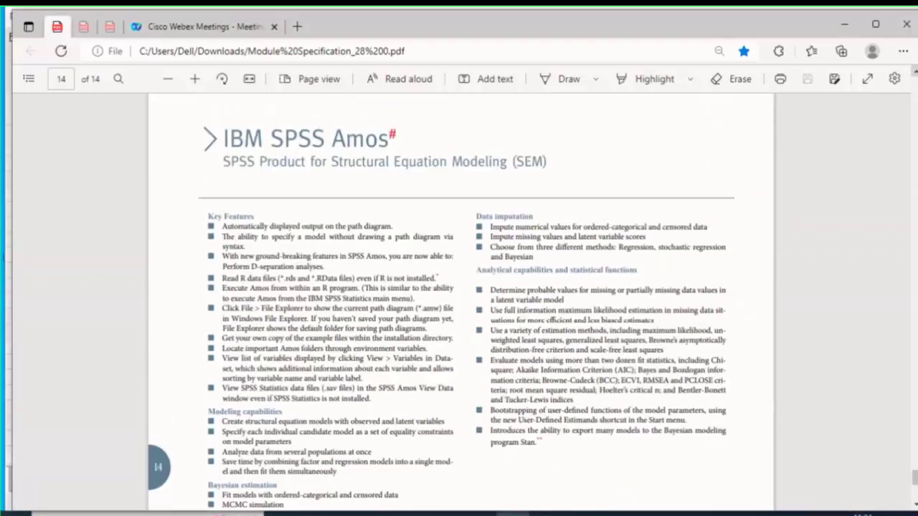
click(913, 73)
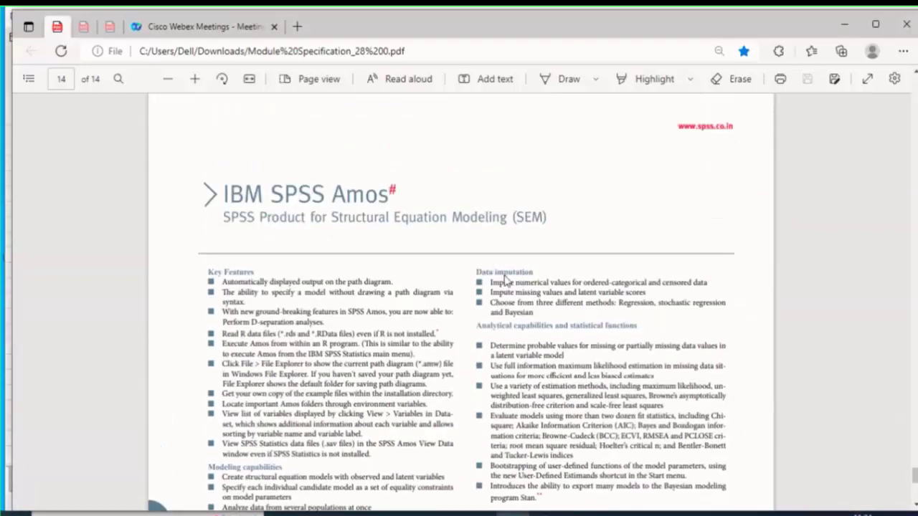
scroll(468, 314, down, 1)
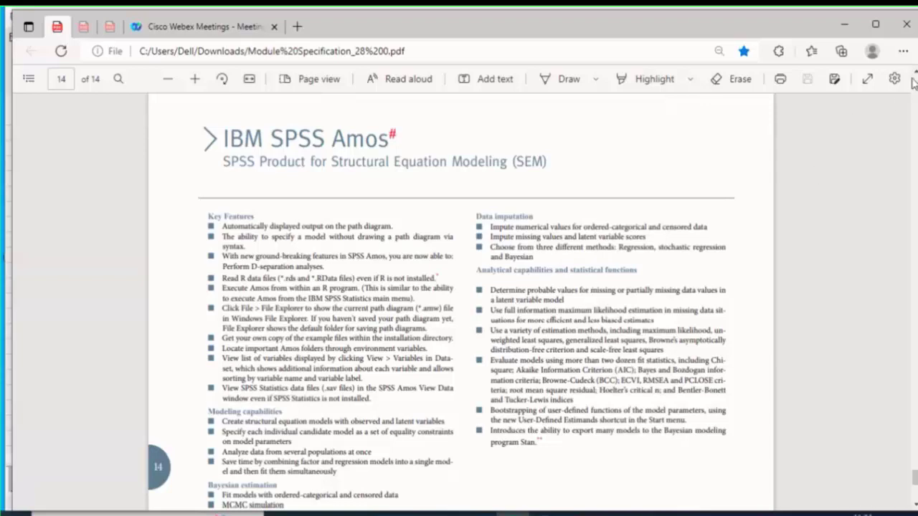
Go back to the table of contents on the first page of the module specification.
scroll(914, 77, up, 10)
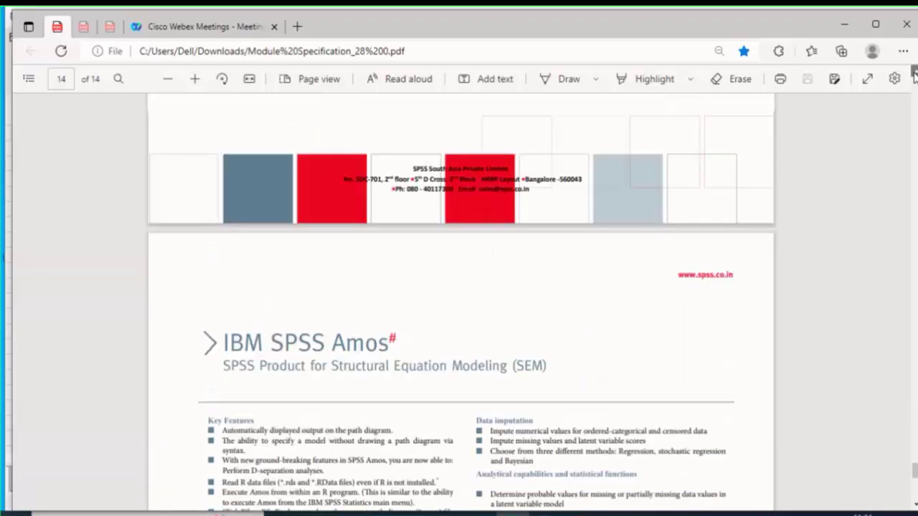
scroll(914, 76, down, 5)
scroll(915, 77, up, 20)
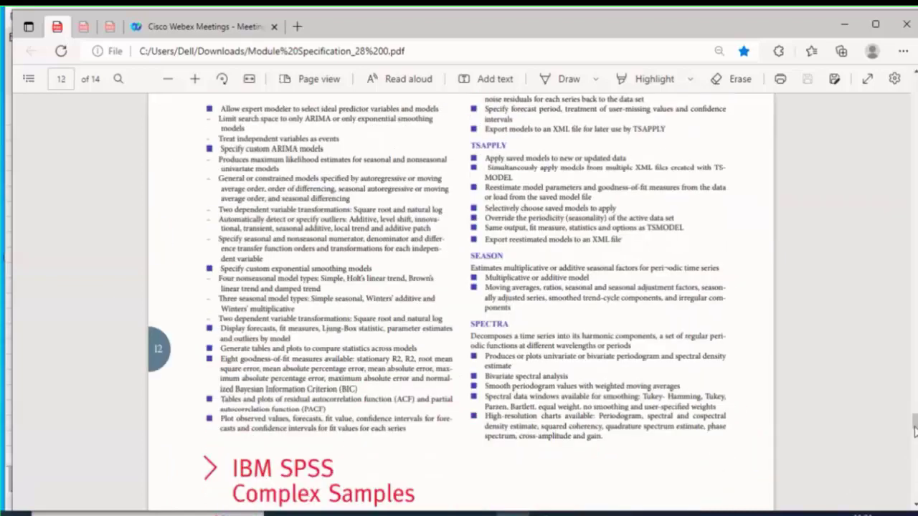
scroll(915, 76, up, 5)
scroll(914, 76, up, 20)
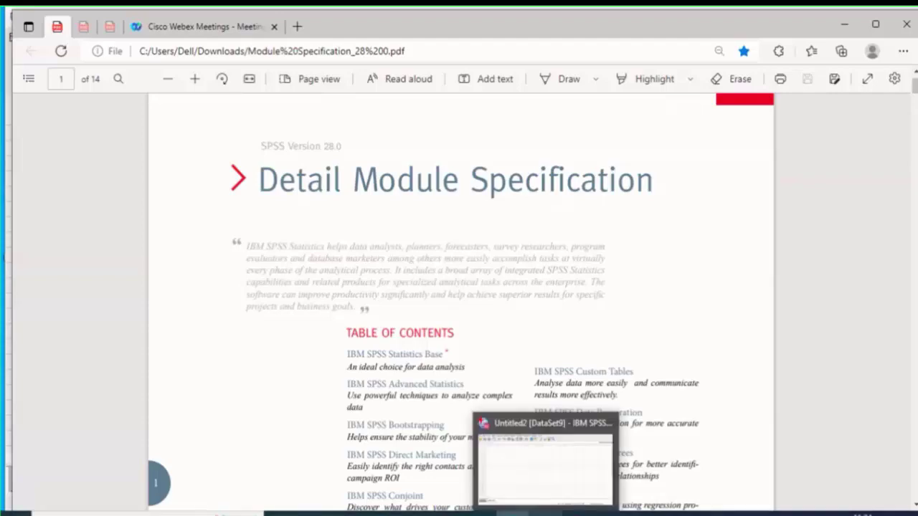
Switch to the empty dataset in IBM SPSS Statistics and select several variable columns of the data grid in turn.
click(511, 513)
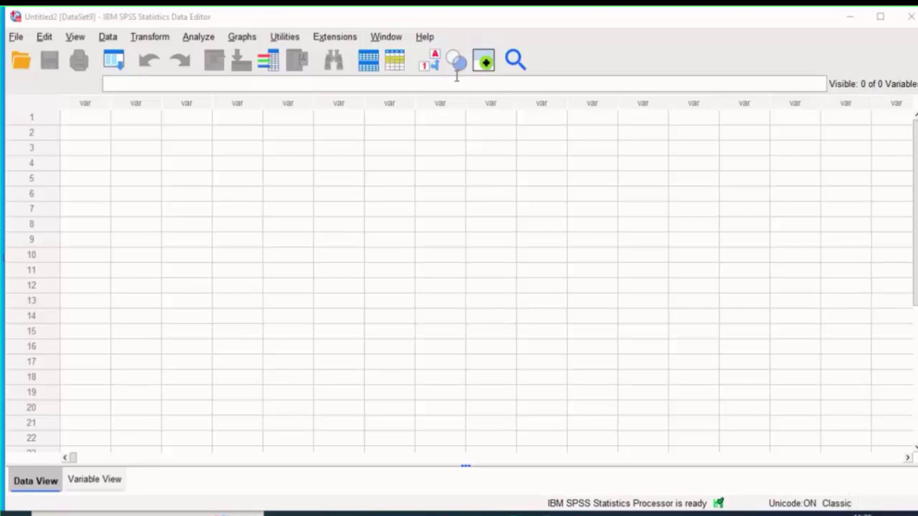
click(101, 106)
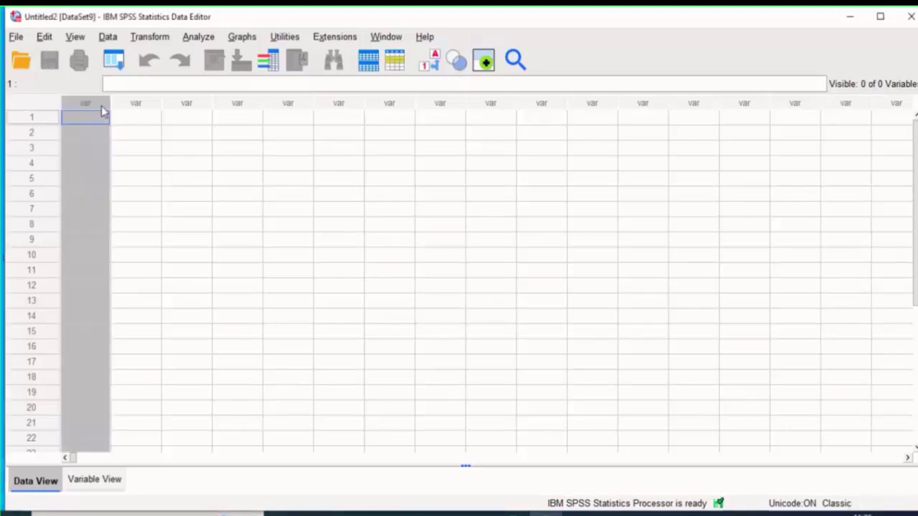
click(135, 104)
click(234, 105)
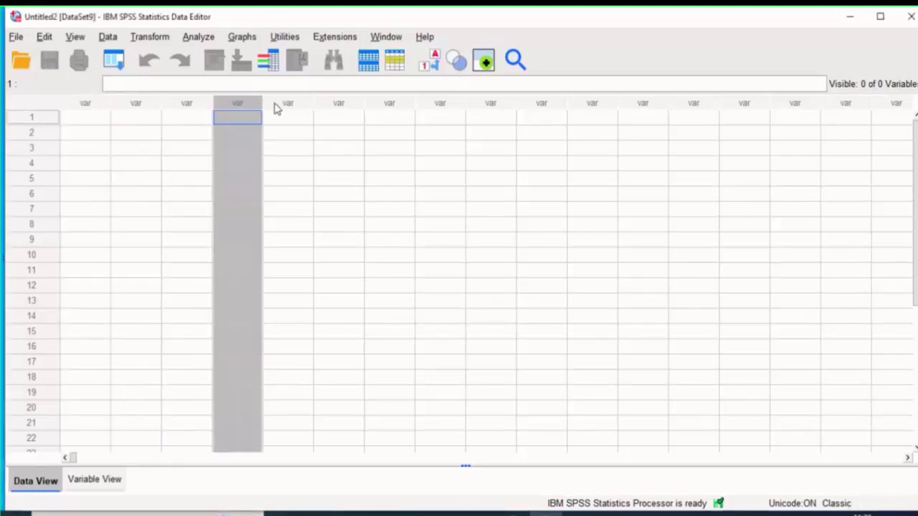
click(282, 106)
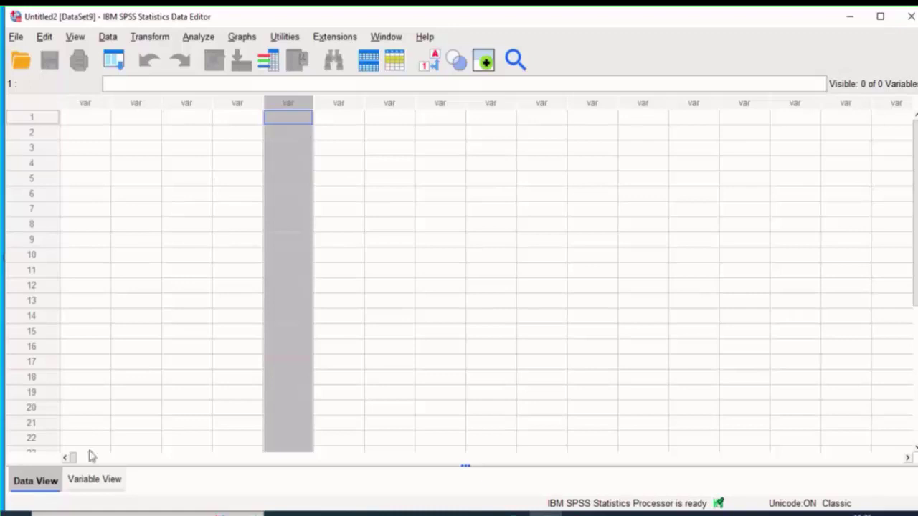
Compare the variable attributes in Variable View with the data grid in Data View, ending in Data View.
click(89, 479)
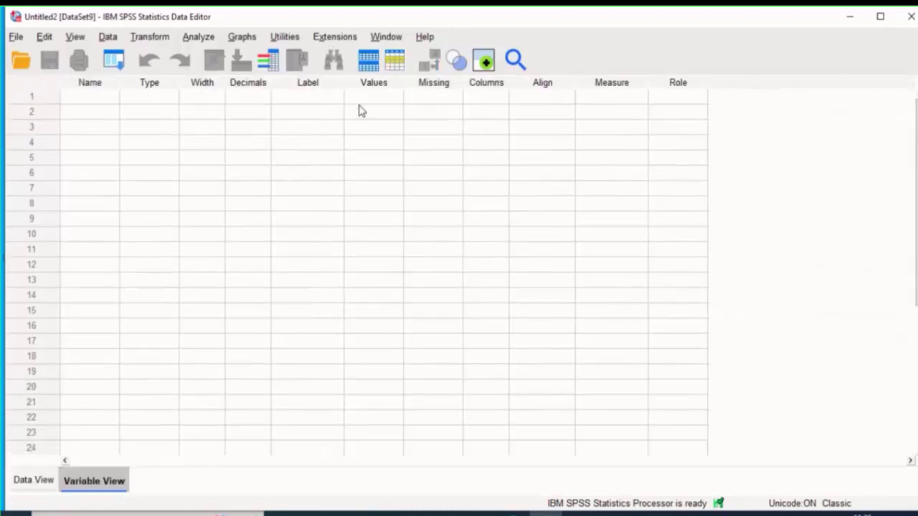
click(34, 480)
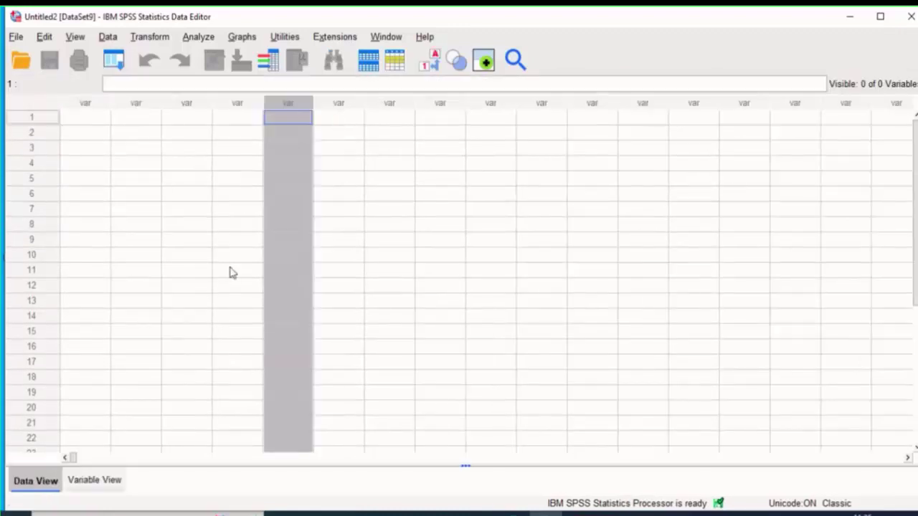
click(110, 480)
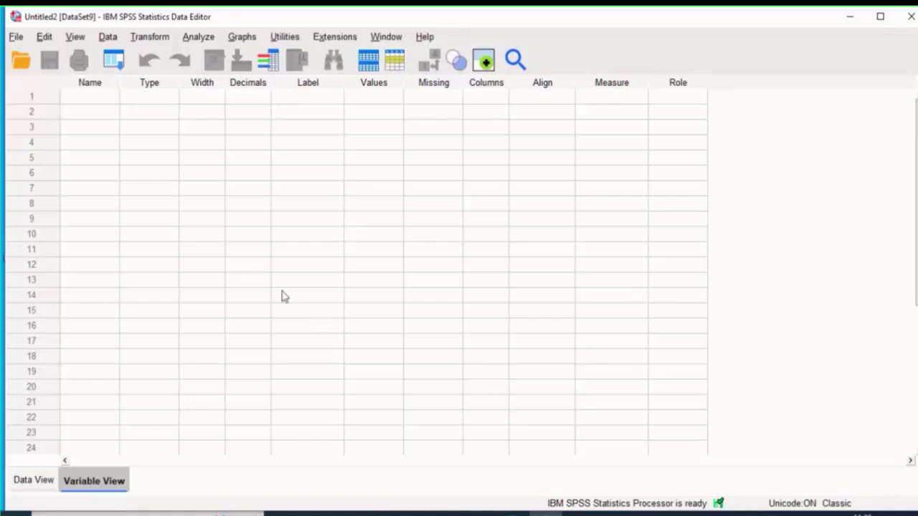
click(37, 486)
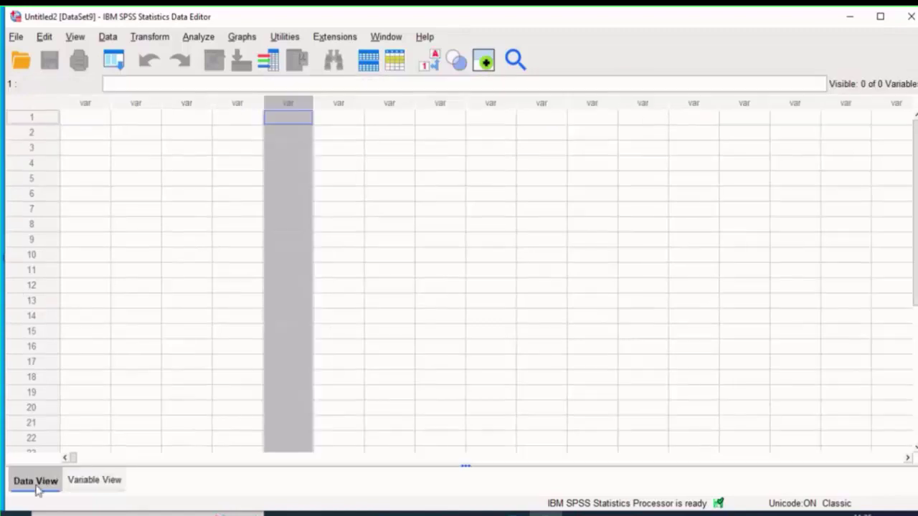
click(203, 165)
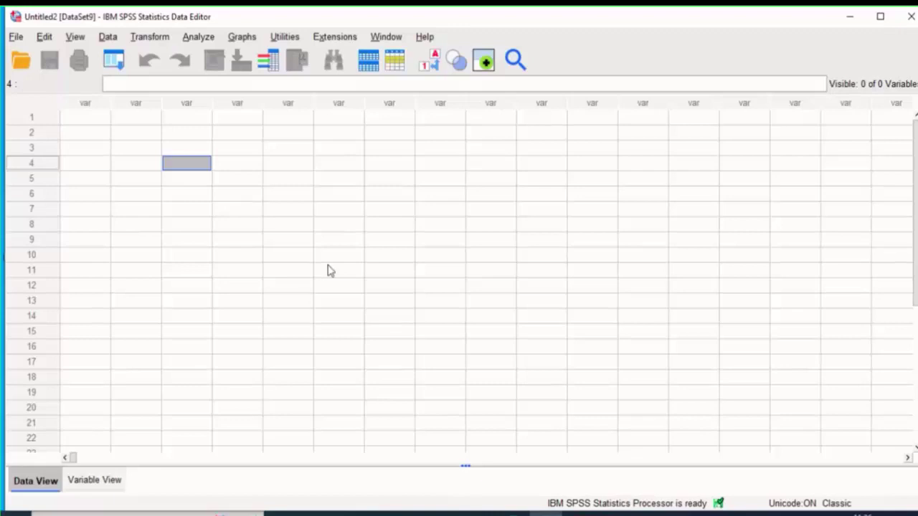
click(363, 230)
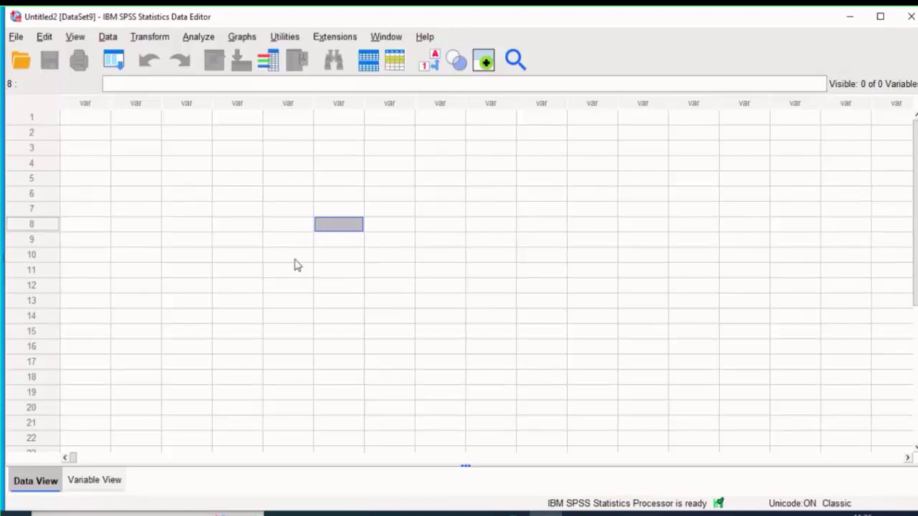
click(241, 150)
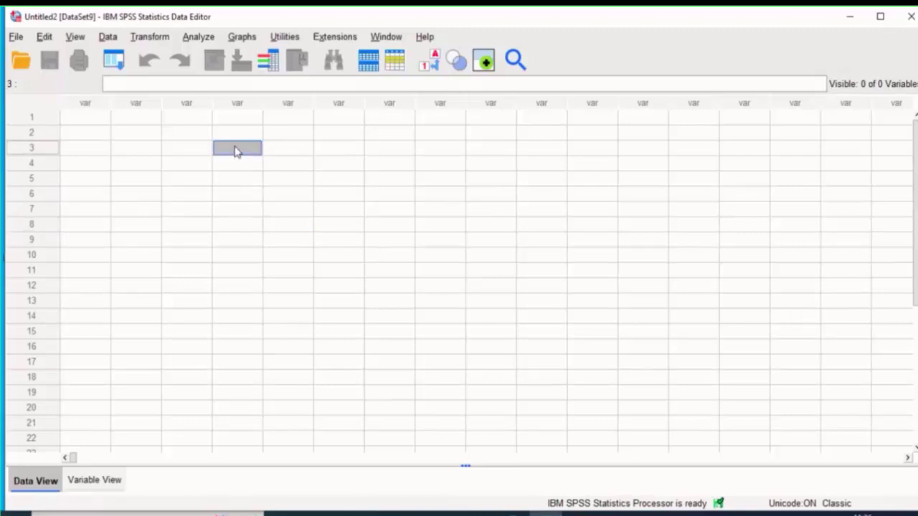
click(241, 137)
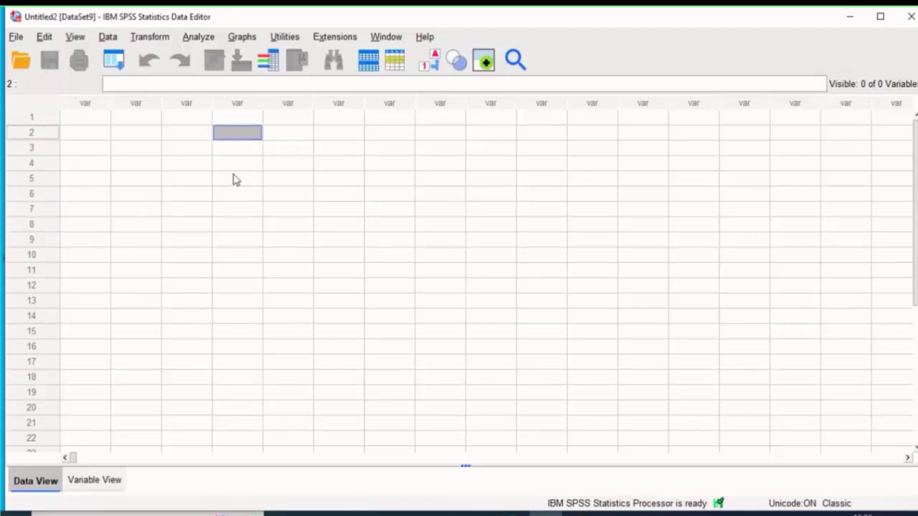
click(147, 136)
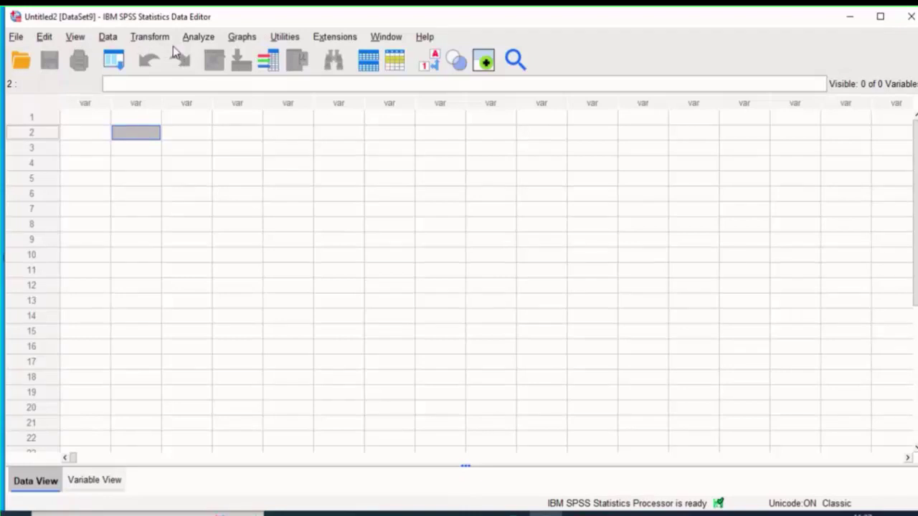
Examine which file commands are available for importing, opening and exporting data, without running any of them.
click(16, 36)
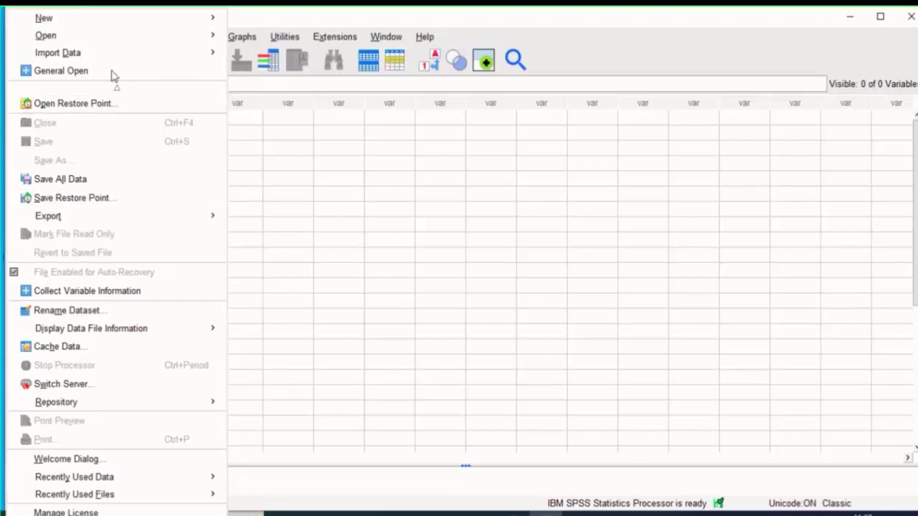
mouse_move(115, 57)
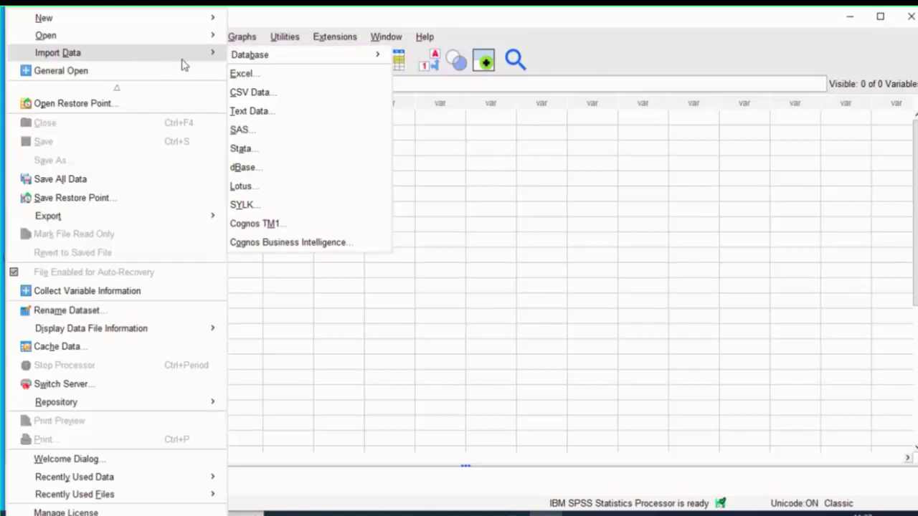
mouse_move(250, 66)
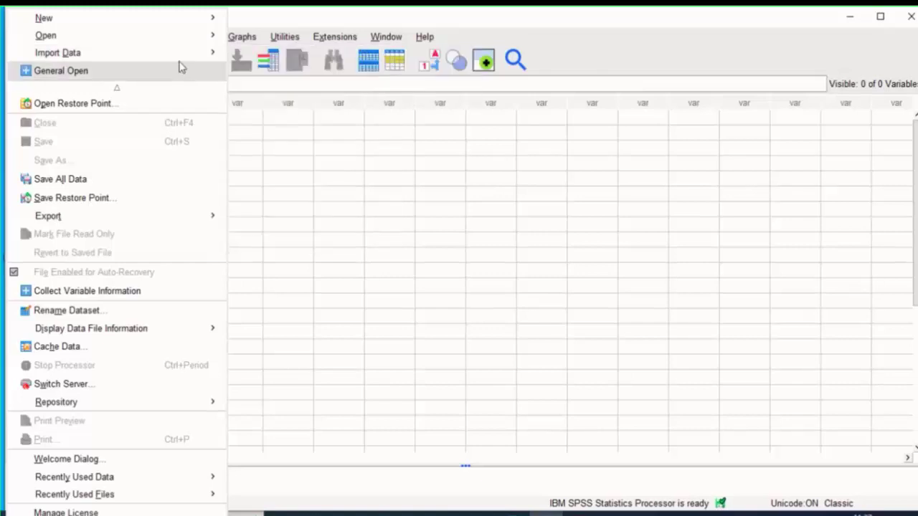
mouse_move(214, 53)
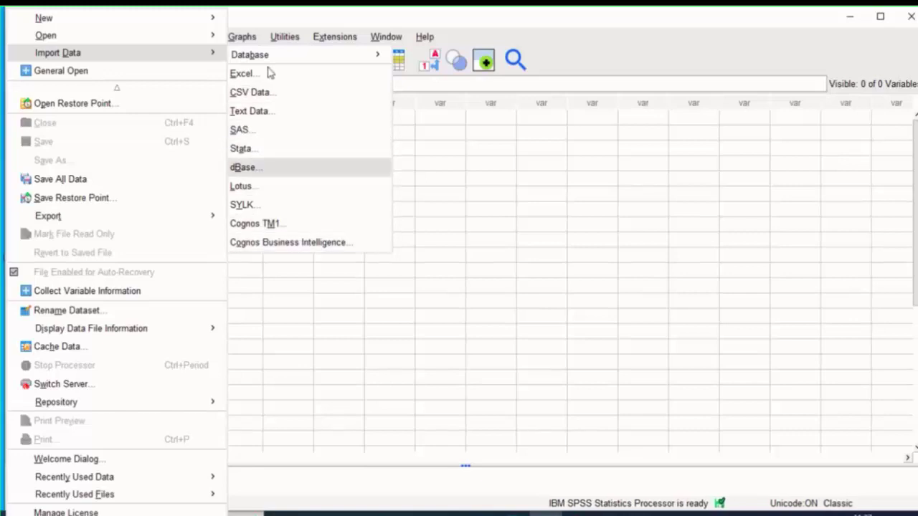
mouse_move(322, 62)
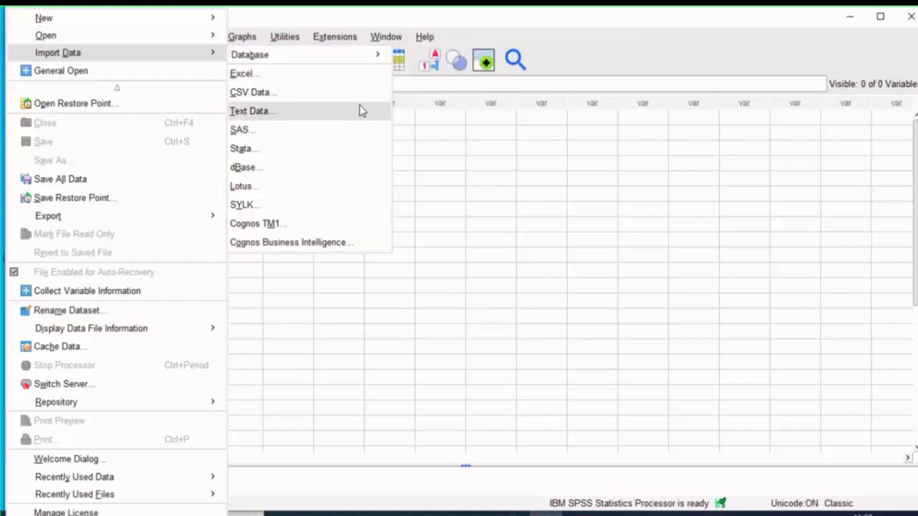
mouse_move(163, 42)
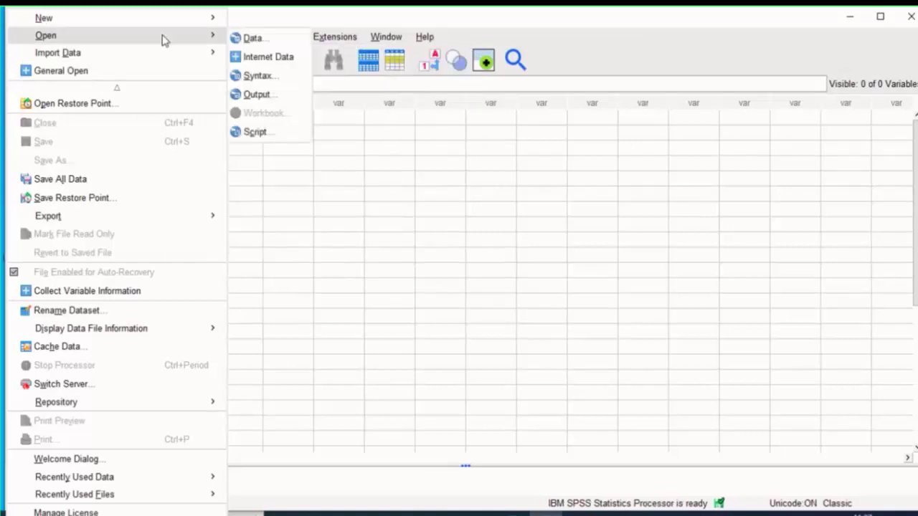
click(389, 195)
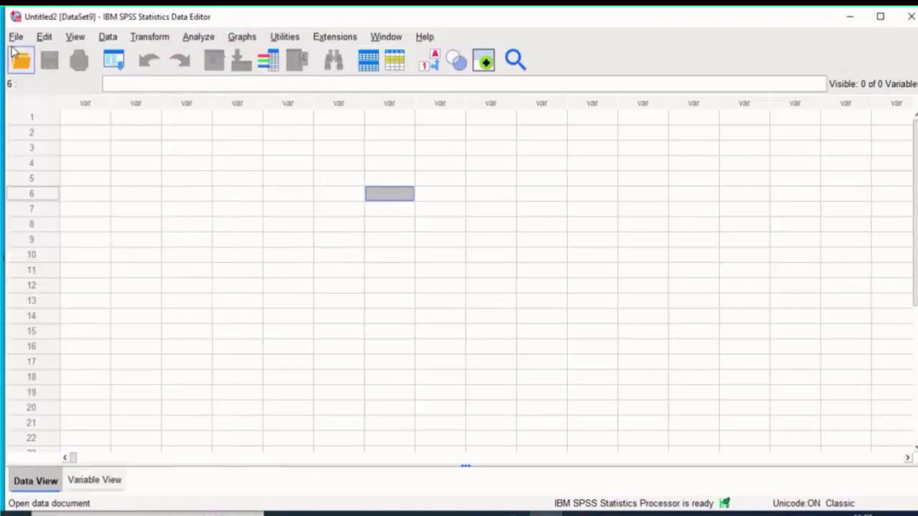
click(14, 39)
mouse_move(91, 214)
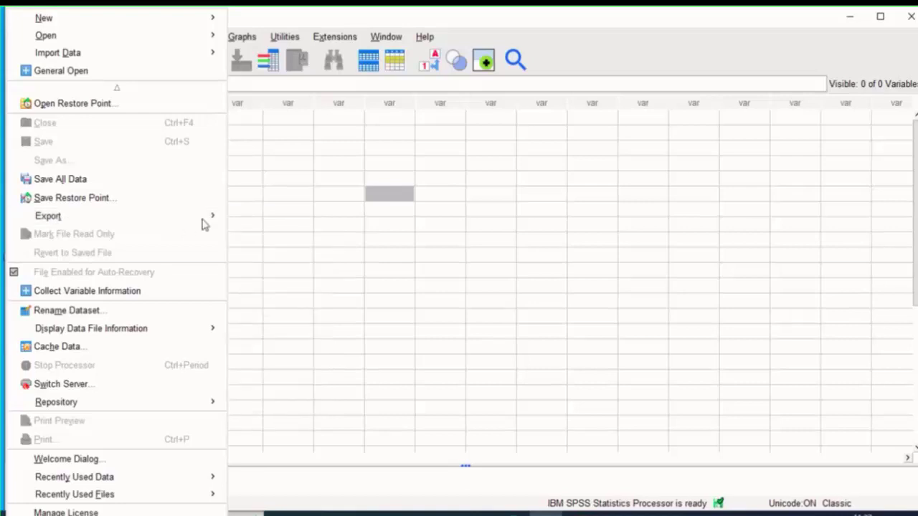
mouse_move(215, 223)
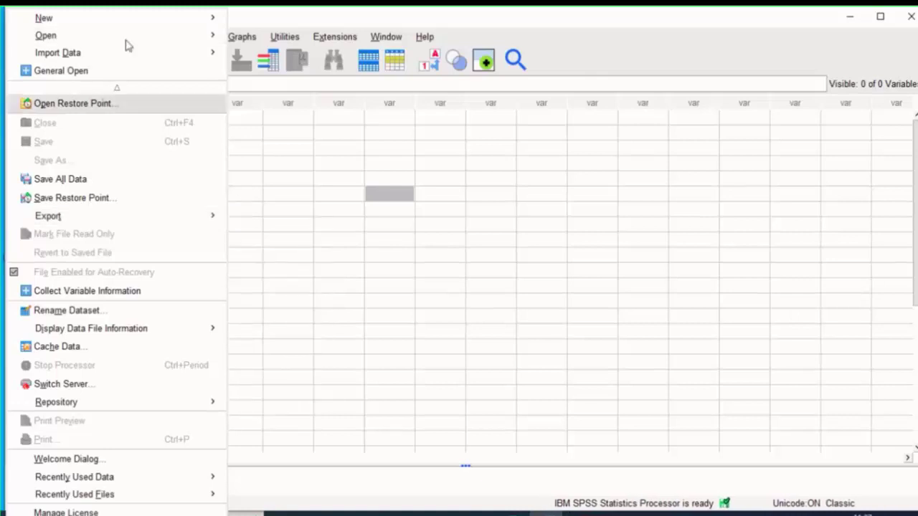
click(271, 172)
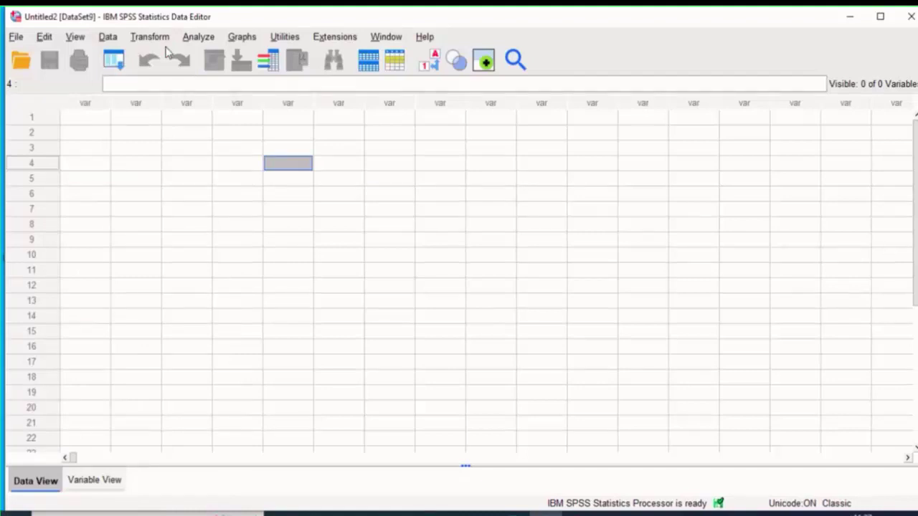
Look over the available commands for transforming variables and managing the dataset without running any of them.
click(144, 36)
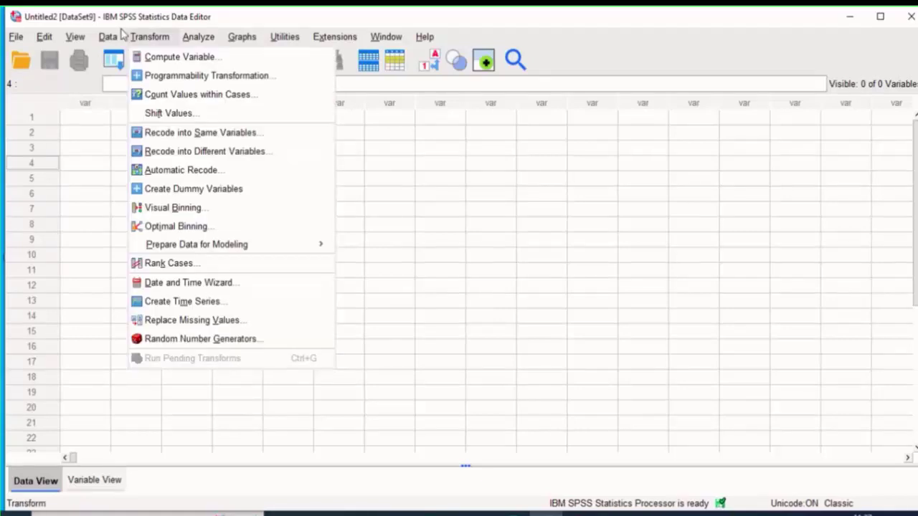
mouse_move(109, 37)
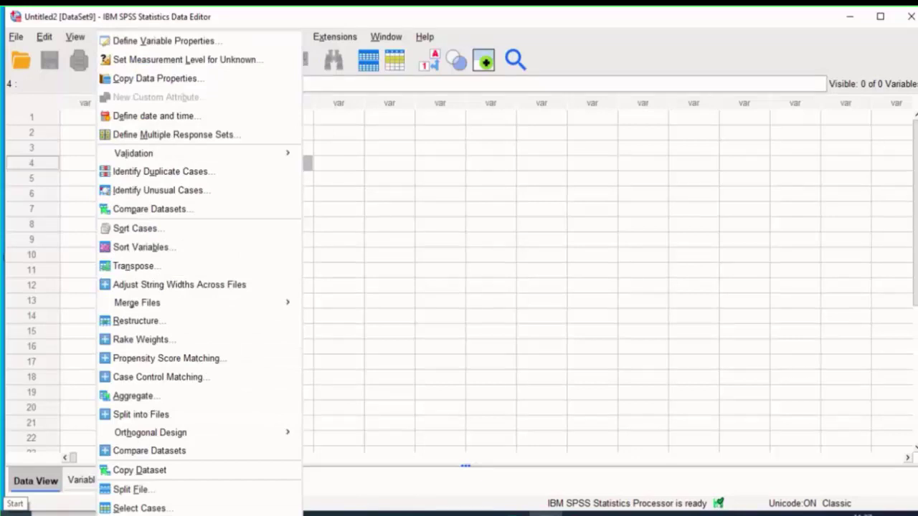
click(440, 285)
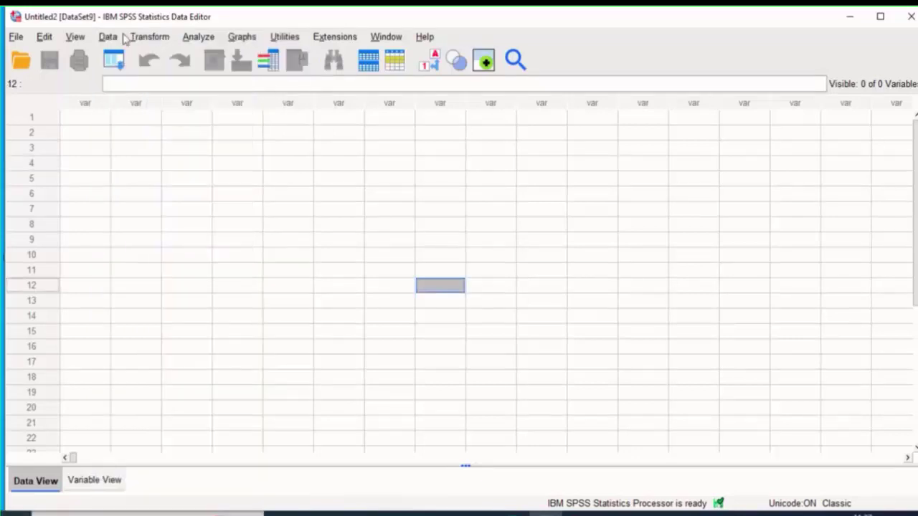
Review the available data management commands, from defining variable properties to merging, splitting and selecting cases, without running any.
click(115, 36)
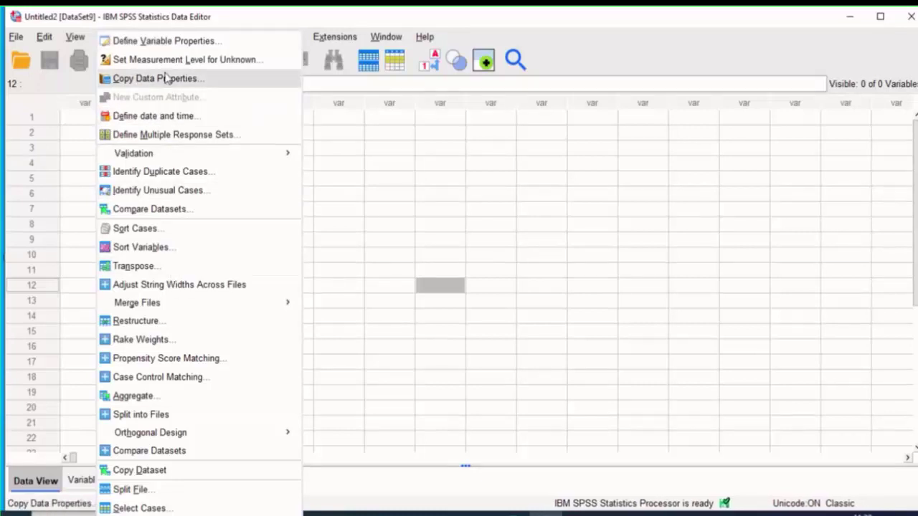
mouse_move(177, 155)
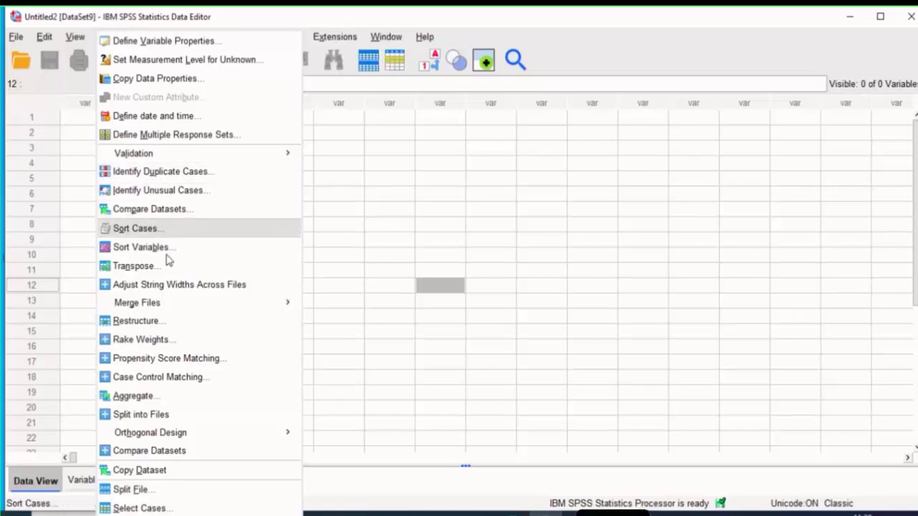
mouse_move(195, 308)
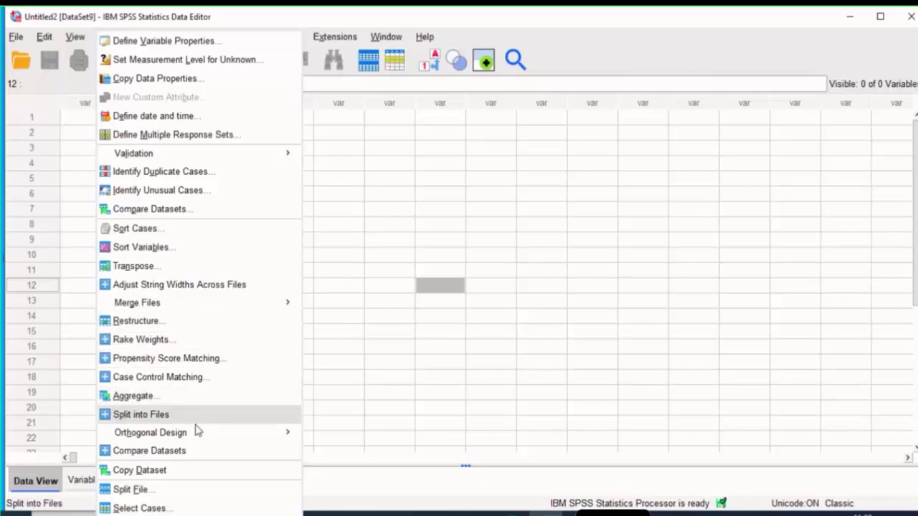
mouse_move(211, 436)
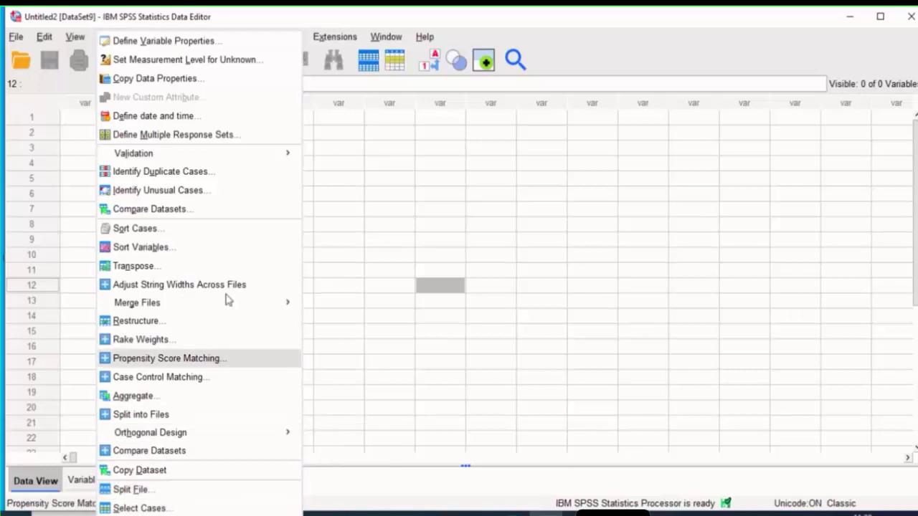
click(338, 164)
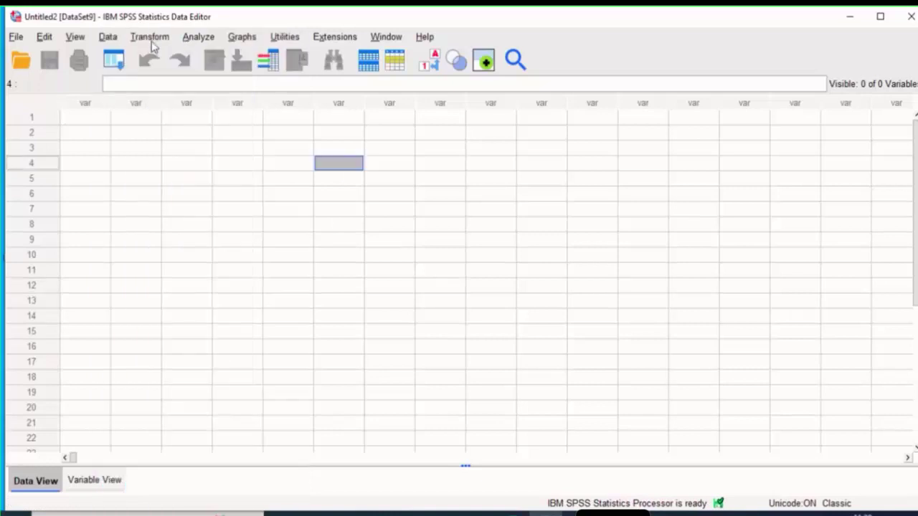
Review the transformation commands, including recoding, dummy variables, binning and replacing missing values, without running any.
click(149, 37)
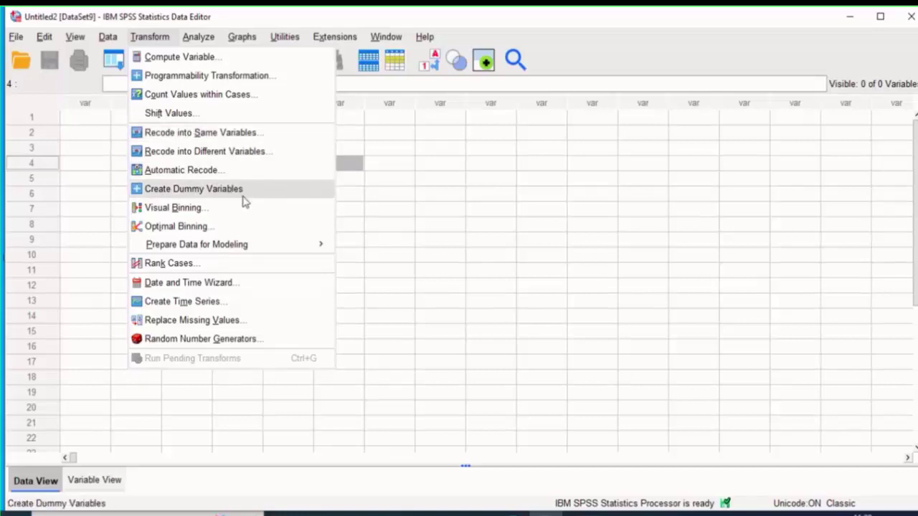
mouse_move(243, 246)
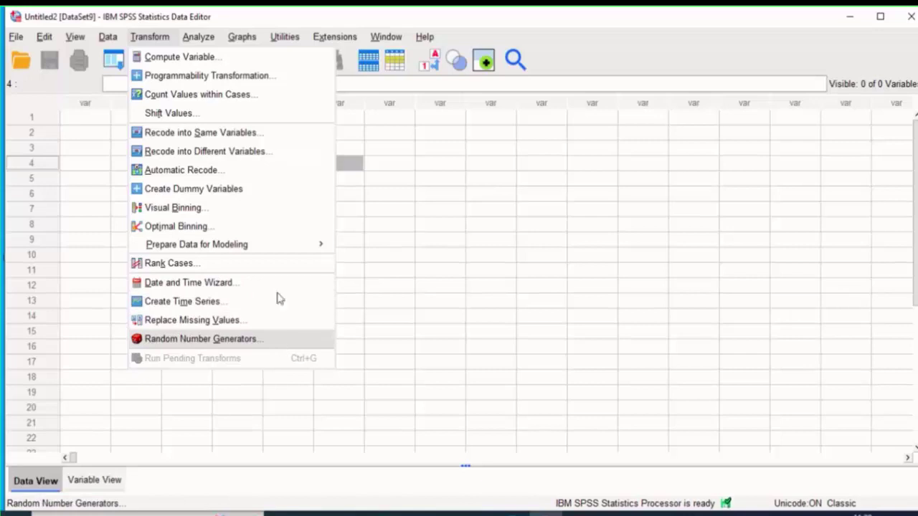
key(Right)
mouse_move(138, 37)
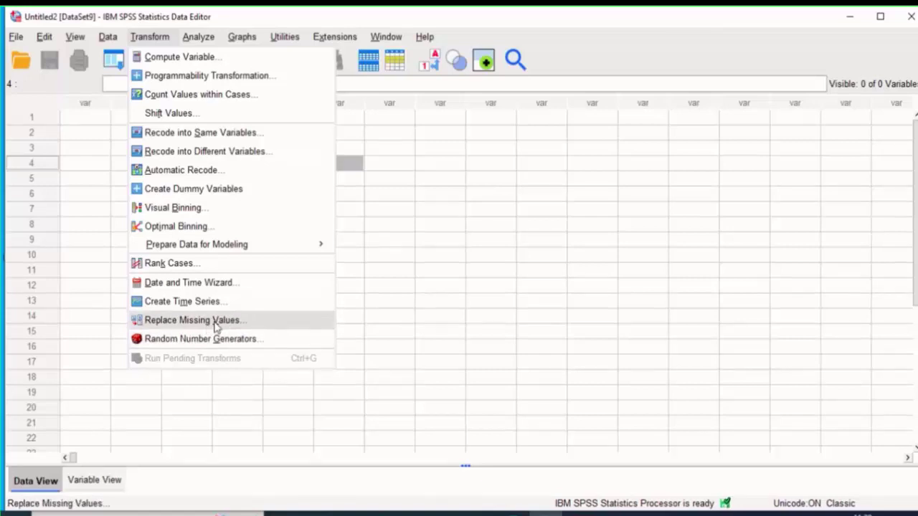
click(454, 258)
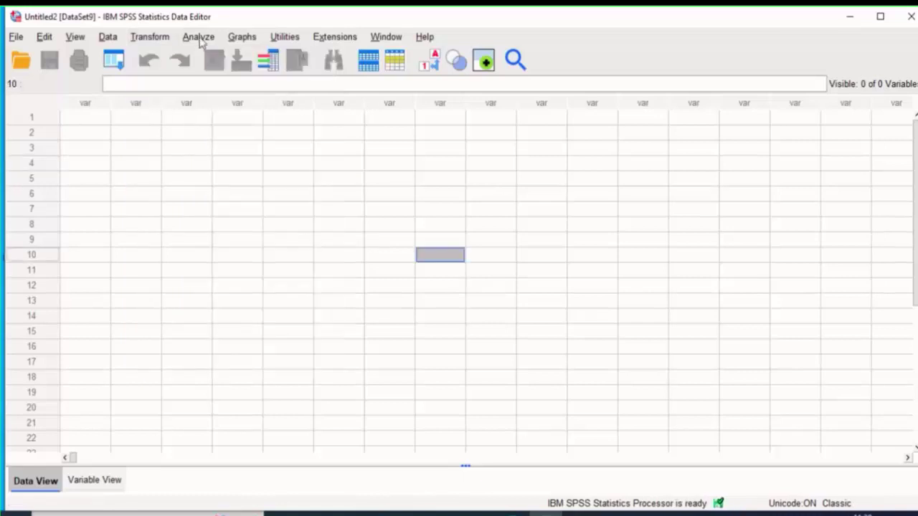
Survey the available statistical analysis procedures, including Reports, Dimension Reduction and General Linear Model, without running any.
click(199, 37)
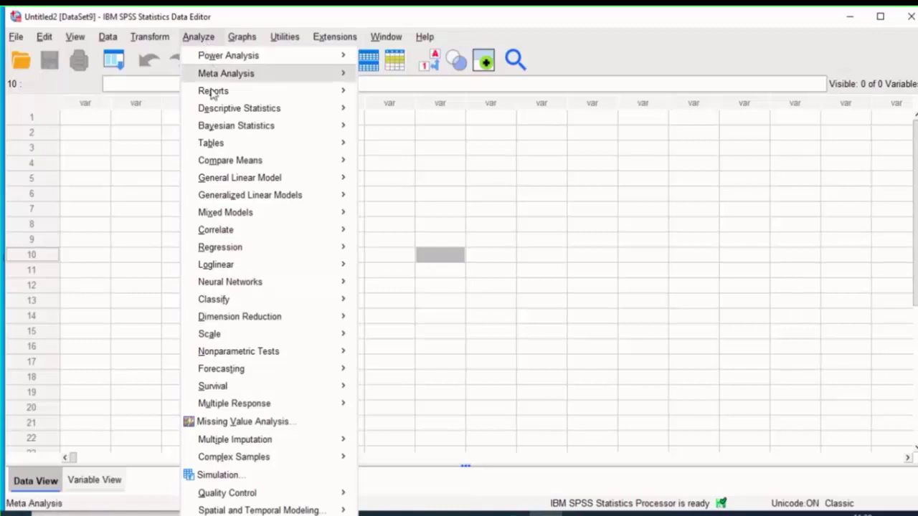
mouse_move(211, 96)
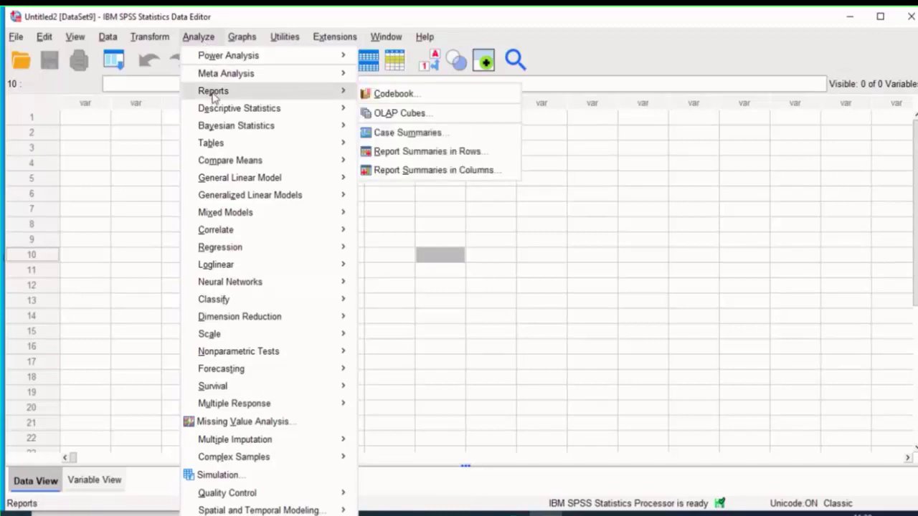
mouse_move(226, 63)
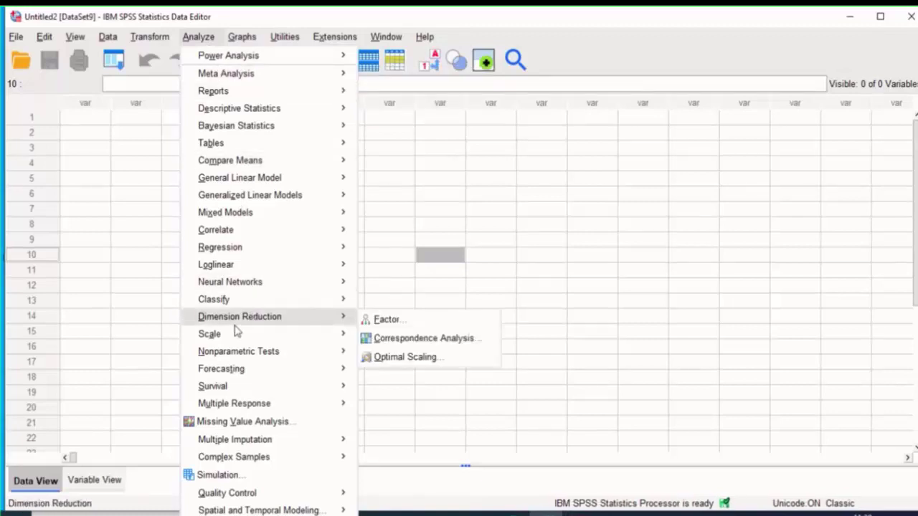
mouse_move(244, 510)
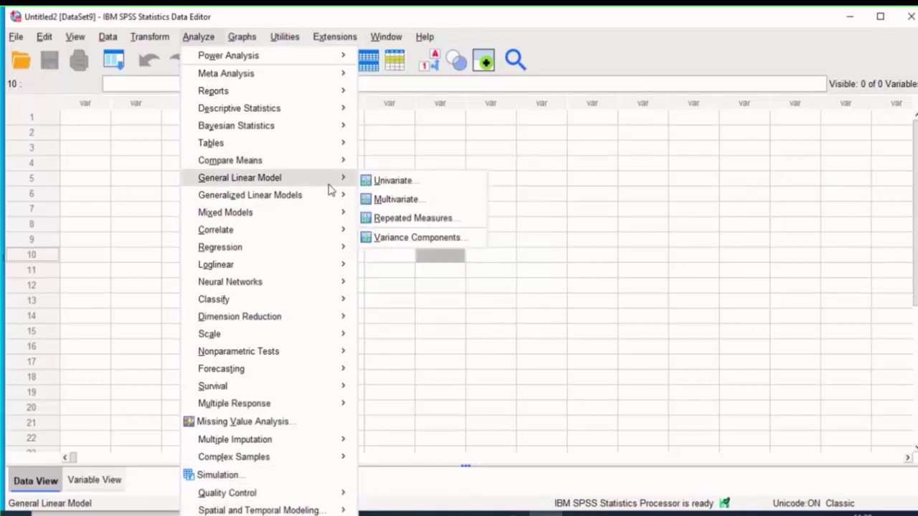
click(440, 116)
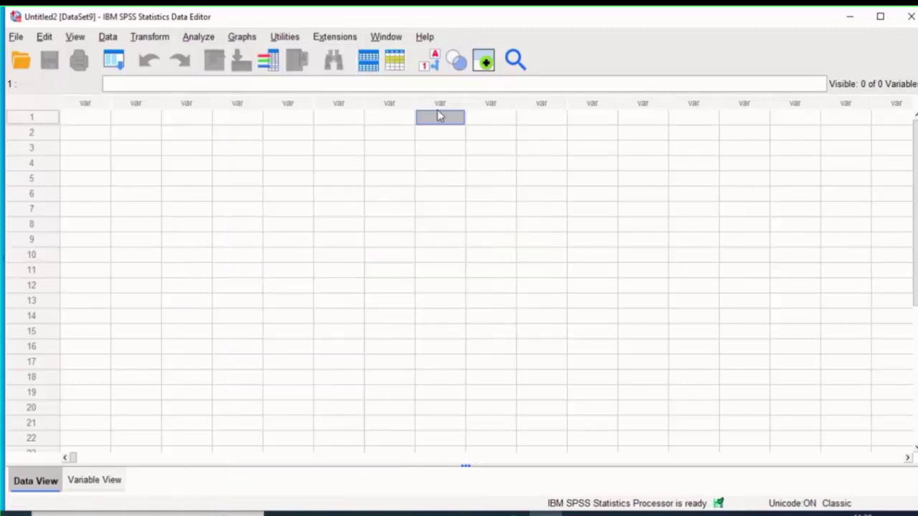
Look over the available charting commands and the legacy chart types without creating a chart.
click(244, 39)
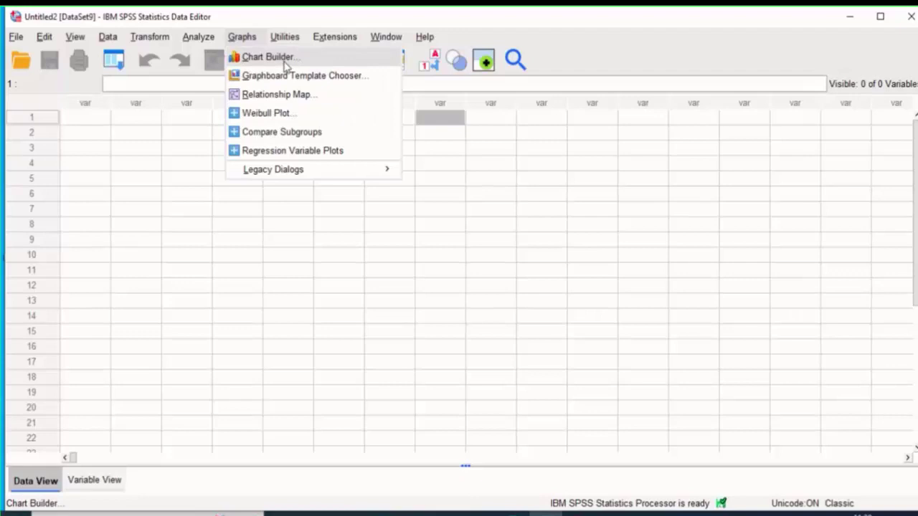
mouse_move(299, 170)
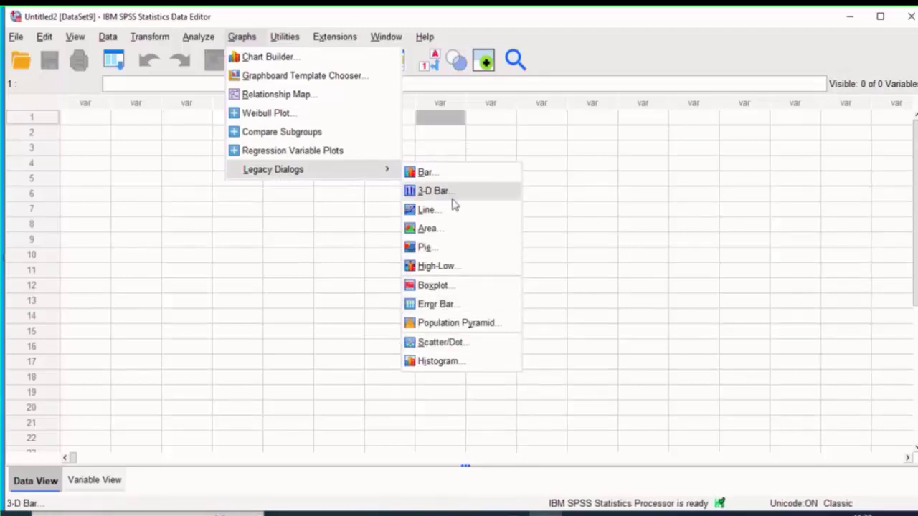
click(573, 148)
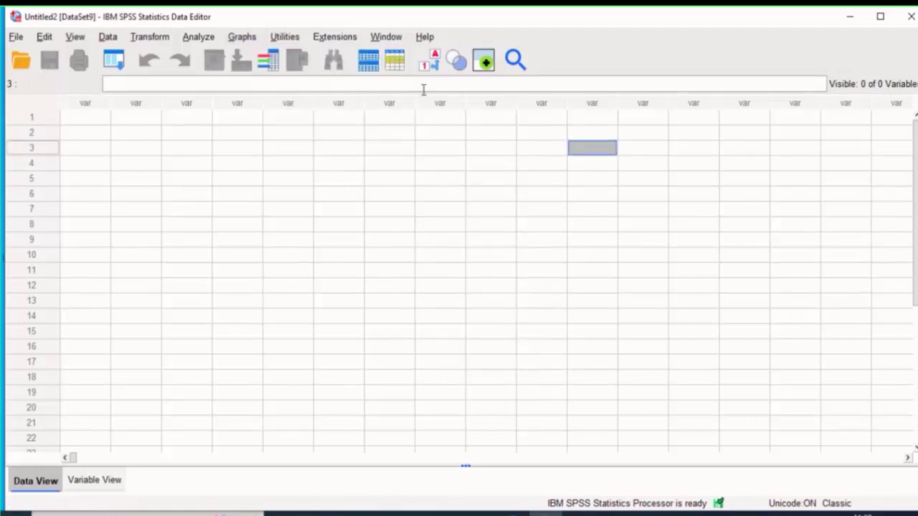
Open the Extension Hub and check the prerequisites of the STATS_TEXTANALYSIS extension.
click(279, 37)
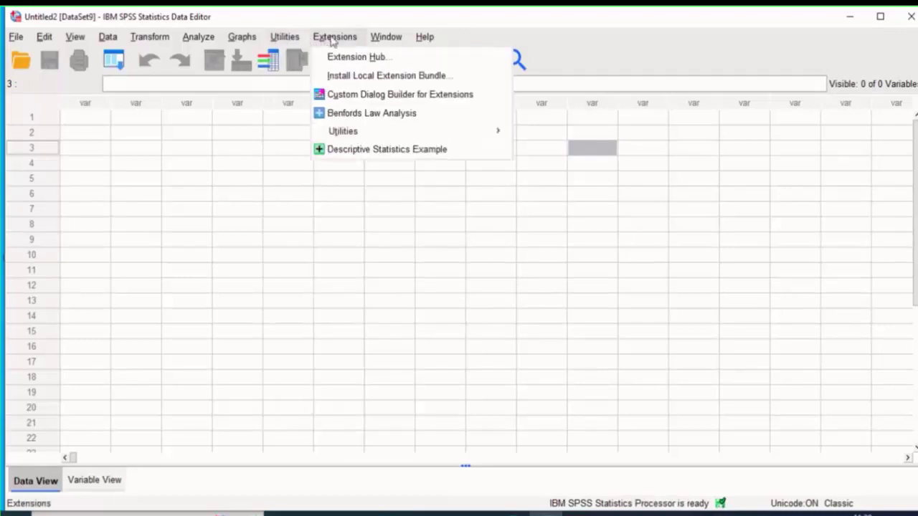
click(362, 63)
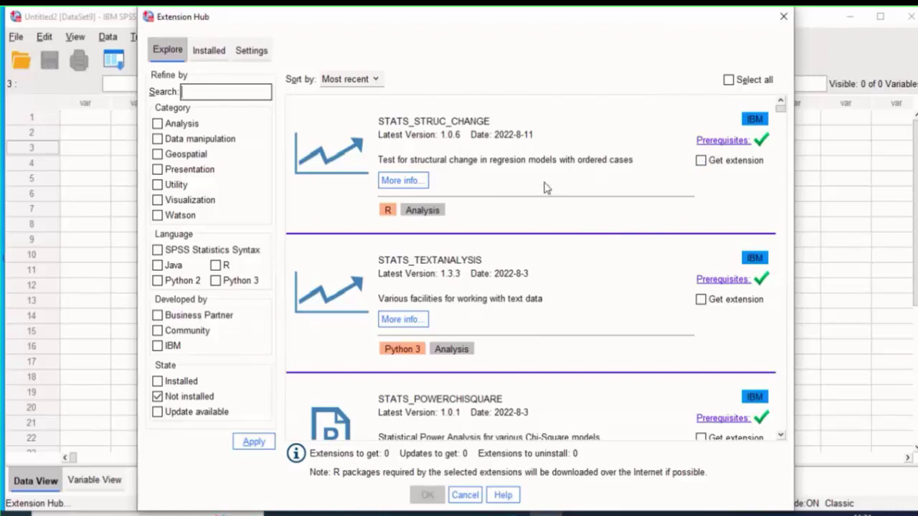
click(721, 279)
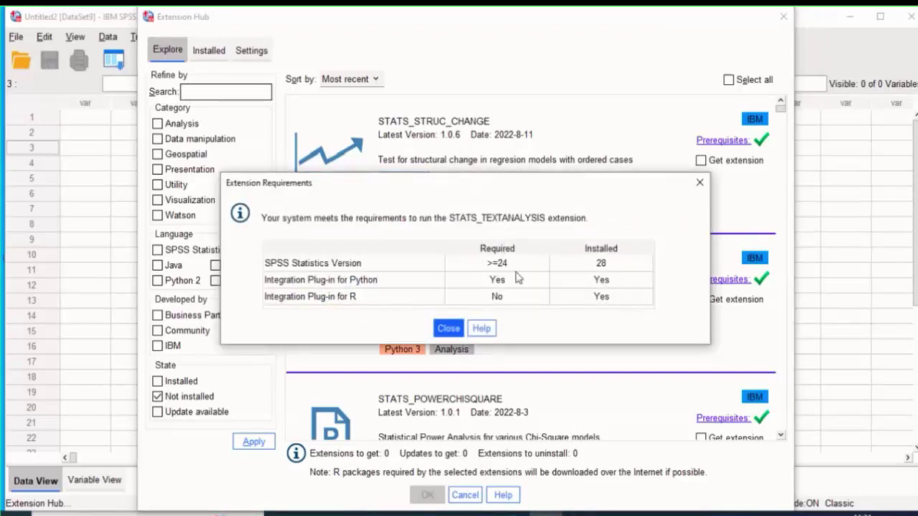
click(448, 328)
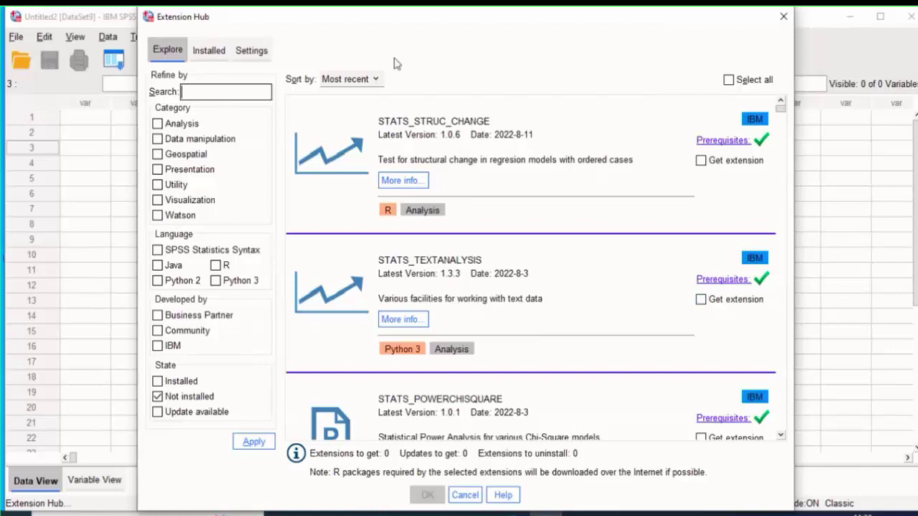
Check how the extension list can be sorted, keeping the current order, and close the Extension Hub.
click(335, 82)
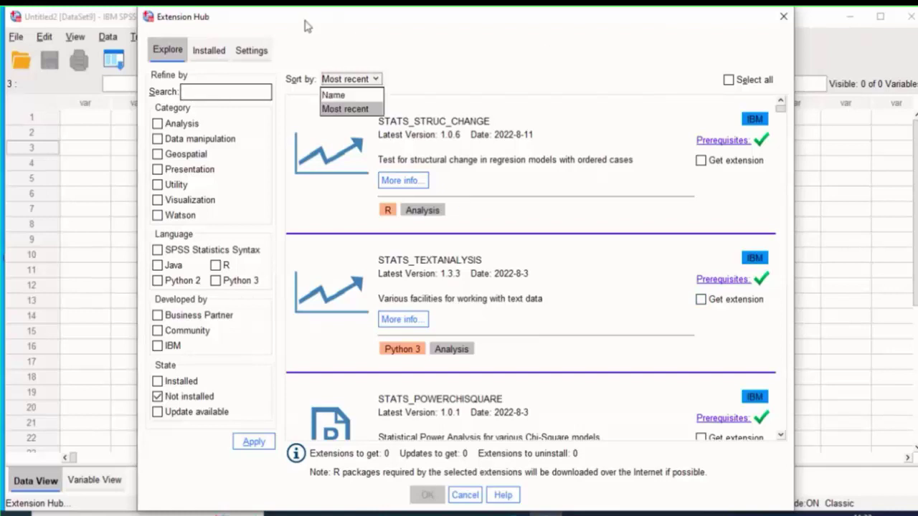
drag(305, 26, 303, 68)
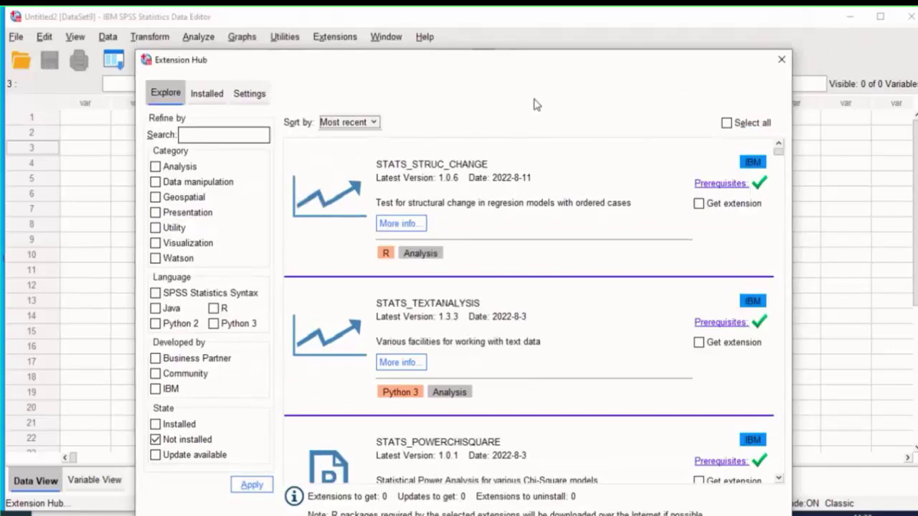
click(781, 60)
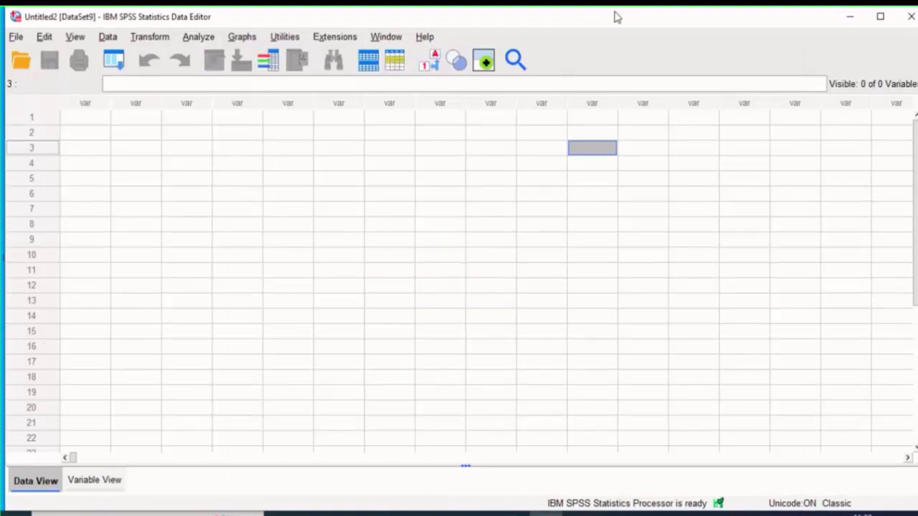
click(670, 300)
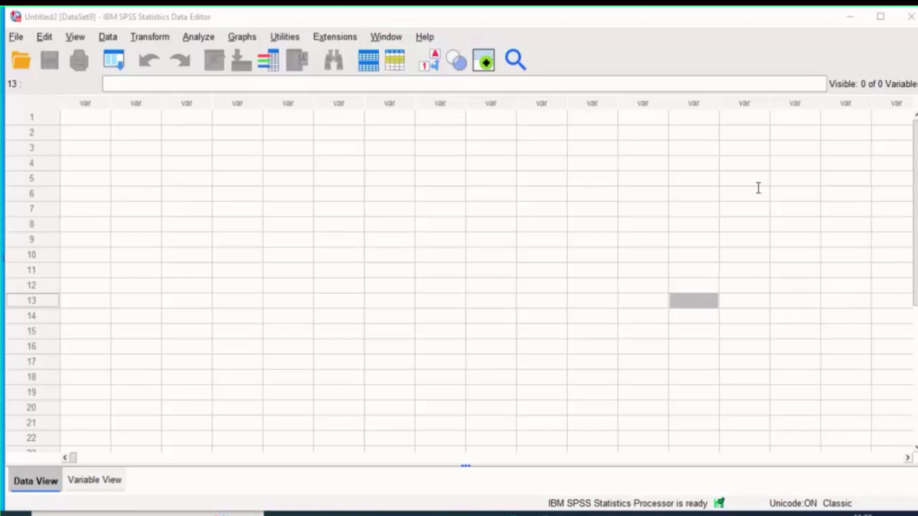
click(563, 57)
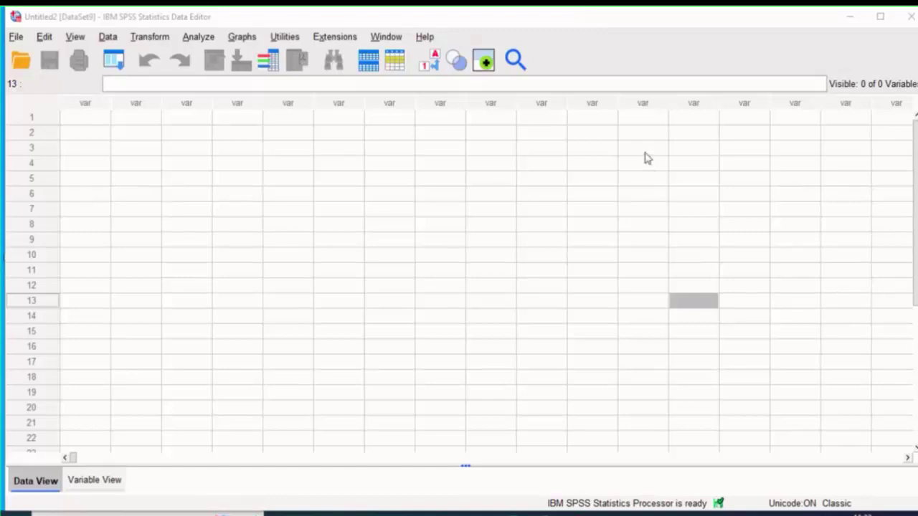
click(598, 68)
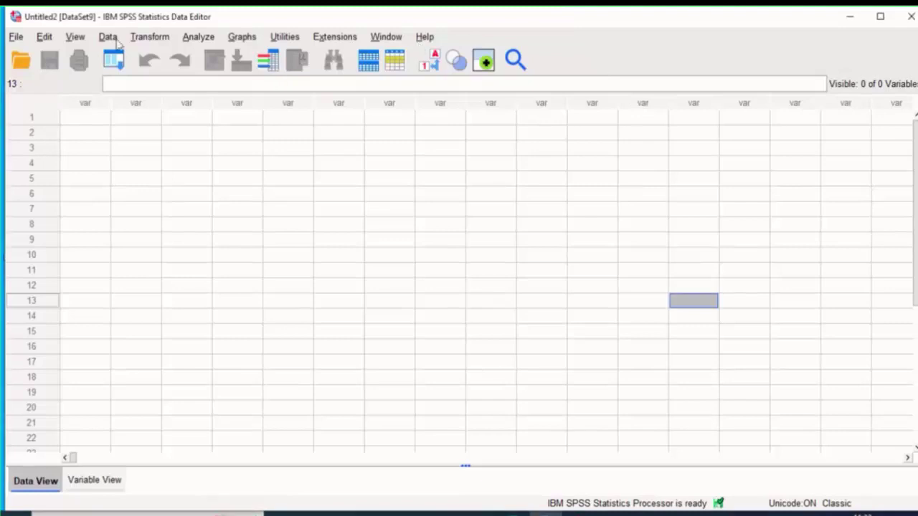
Look over the available utility commands without running any, returning to the empty data grid.
click(282, 38)
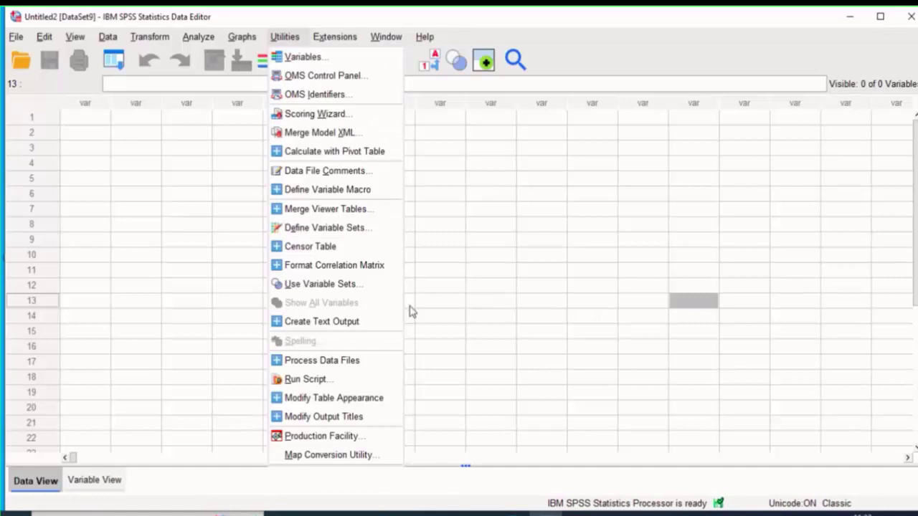
click(479, 257)
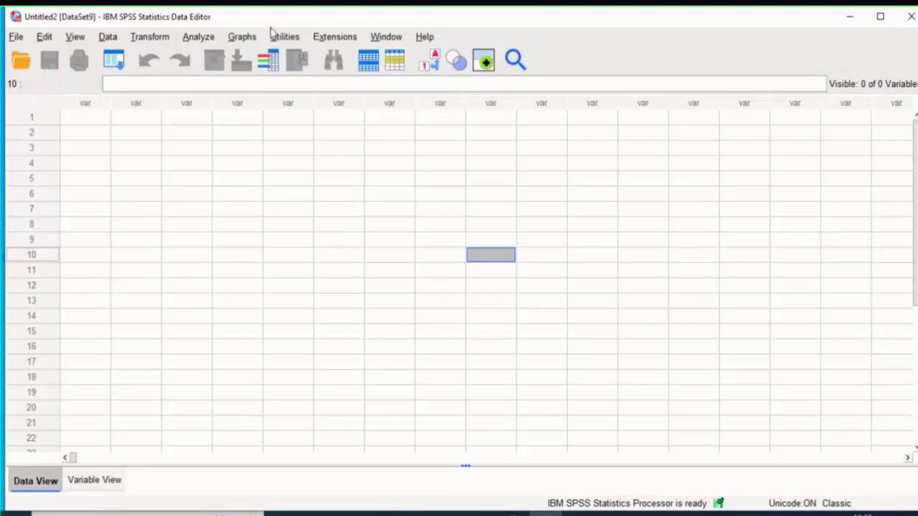
click(292, 37)
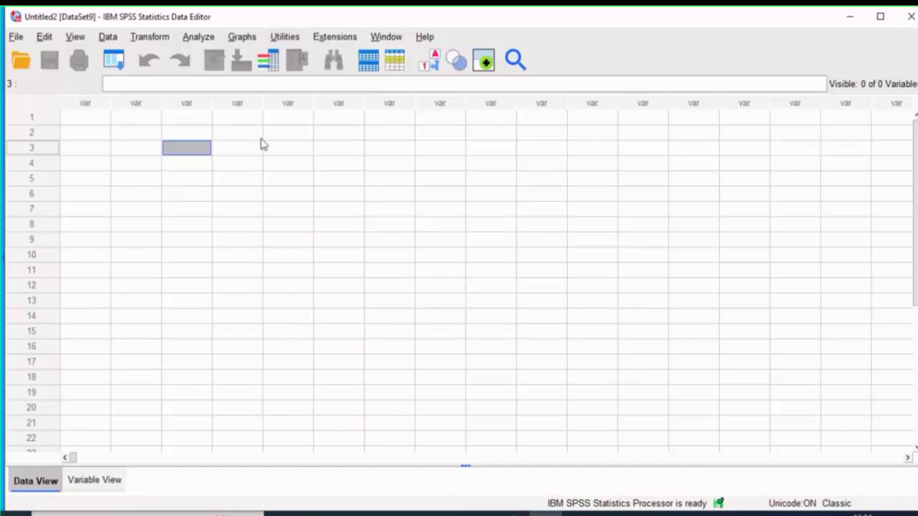
click(217, 228)
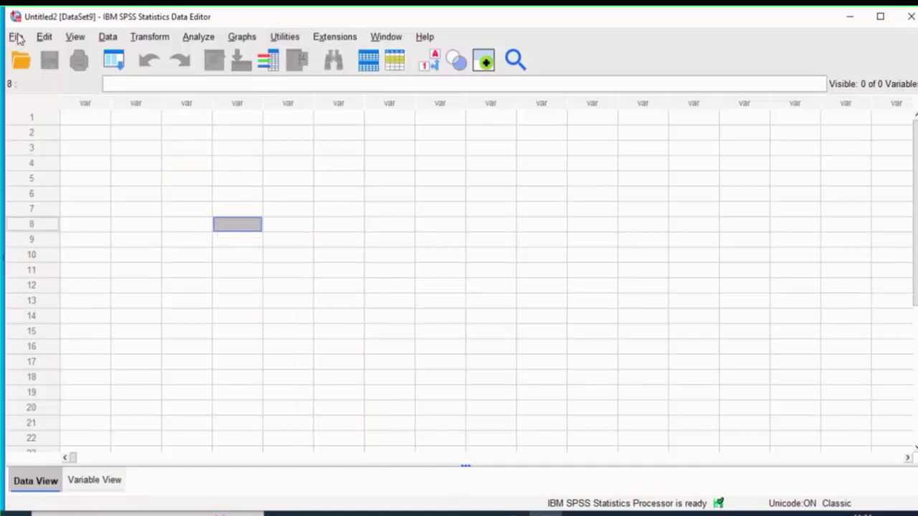
Recap the file-opening and data management commands, ending with the list of utility commands, without running any.
click(15, 36)
mouse_move(19, 38)
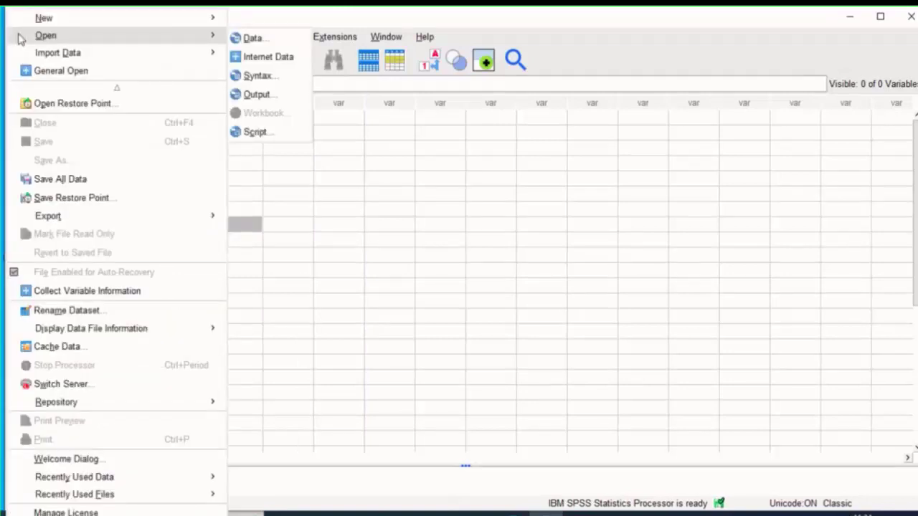
click(295, 193)
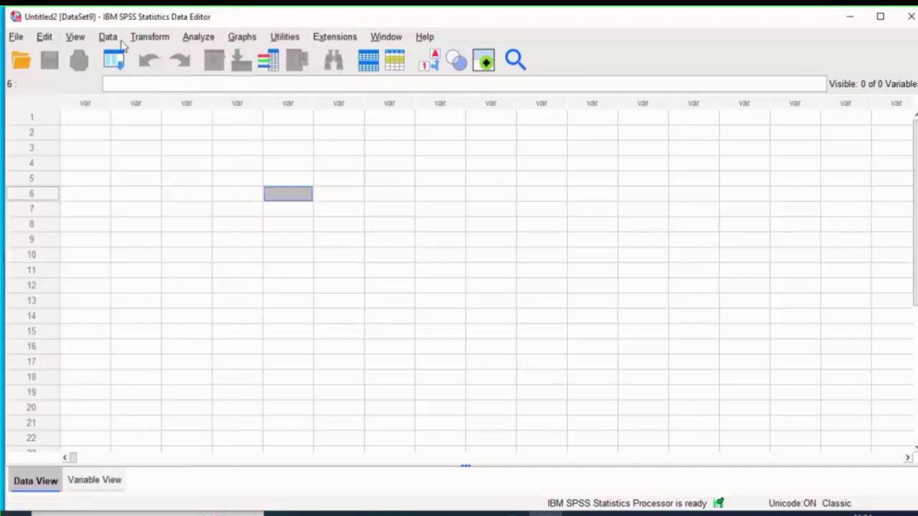
click(107, 38)
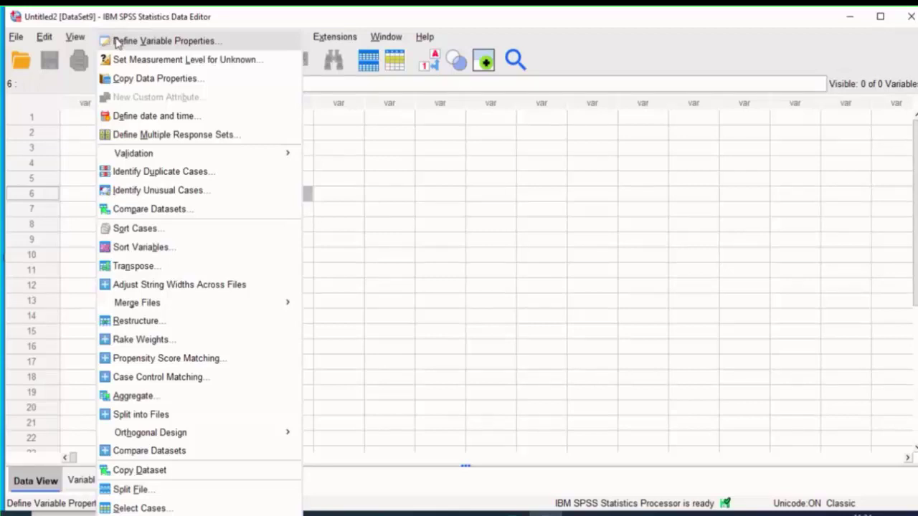
click(287, 38)
click(287, 37)
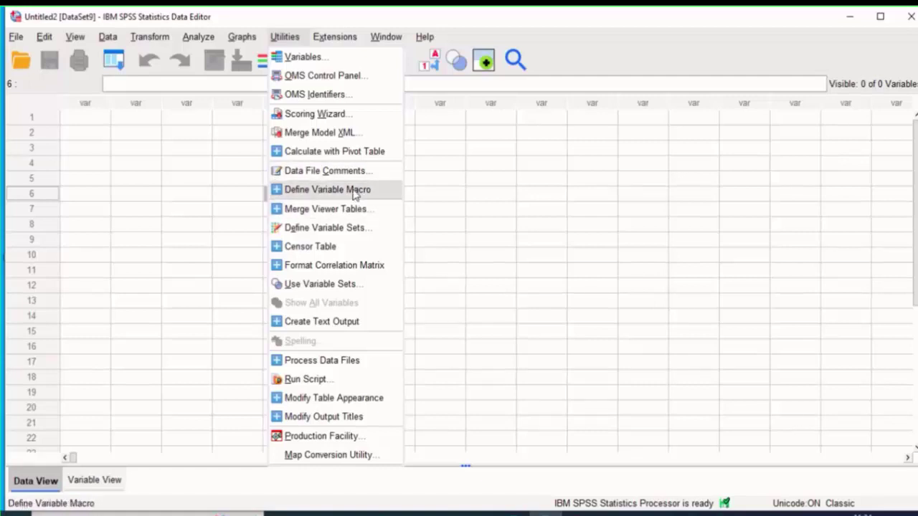
click(486, 192)
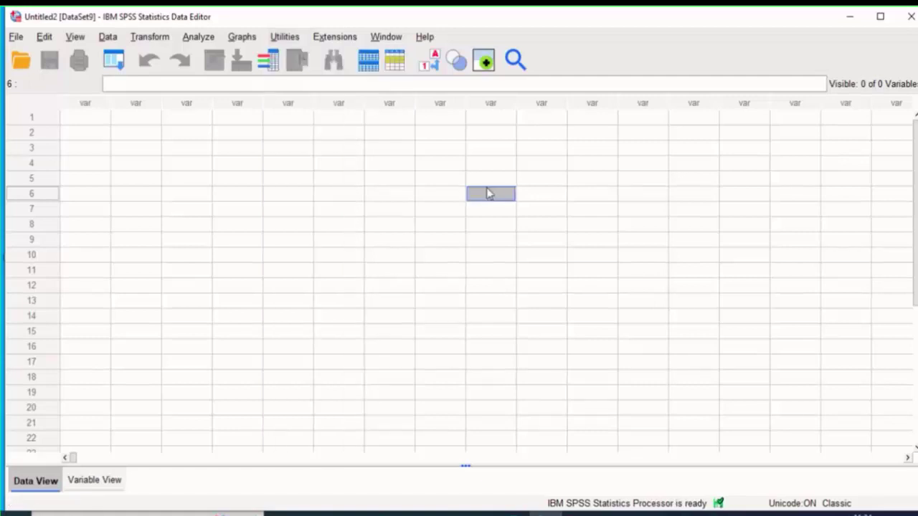
click(16, 35)
mouse_move(39, 39)
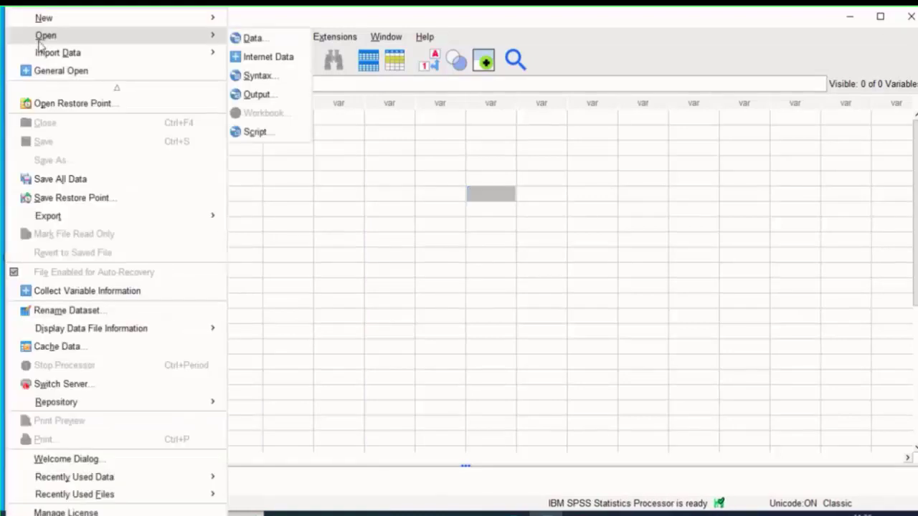
click(461, 224)
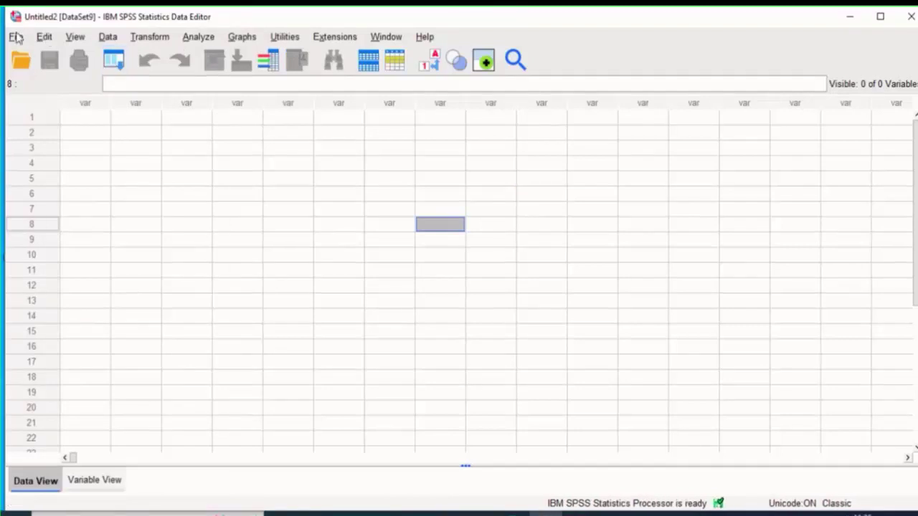
Start opening a data file and check the available folder locations, keeping the English samples folder.
click(16, 36)
mouse_move(125, 36)
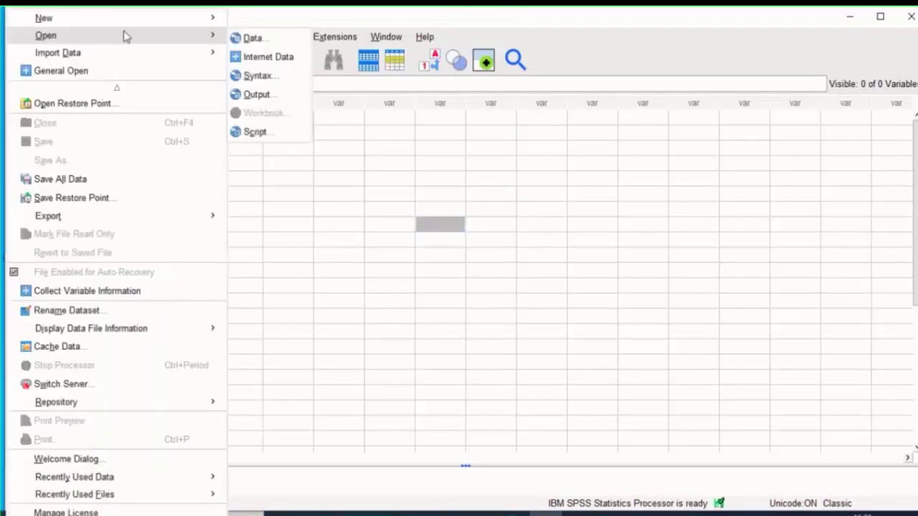
click(256, 37)
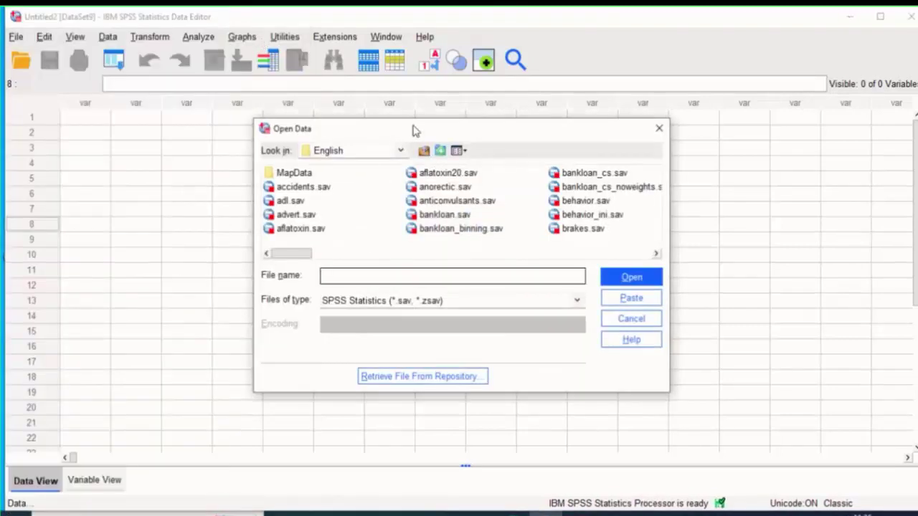
drag(414, 118, 413, 84)
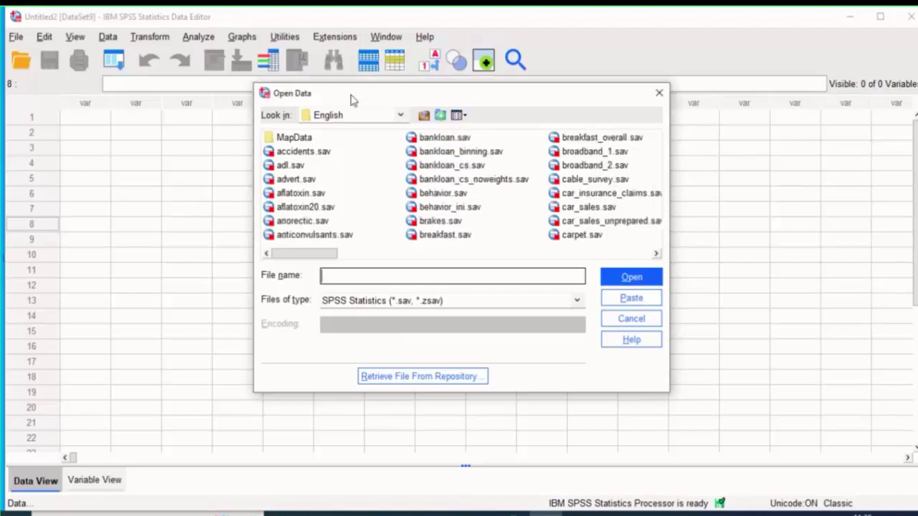
click(400, 115)
mouse_move(404, 208)
mouse_down()
mouse_move(403, 160)
mouse_move(406, 192)
mouse_up()
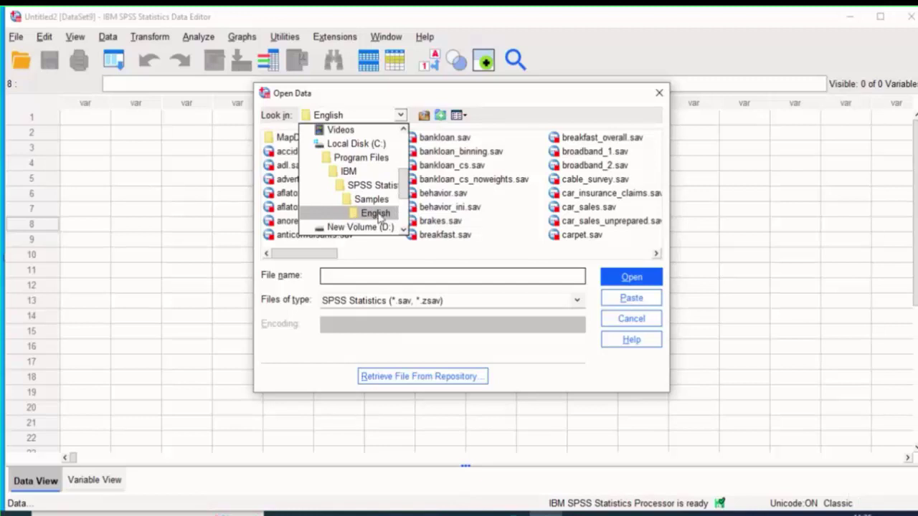
click(446, 276)
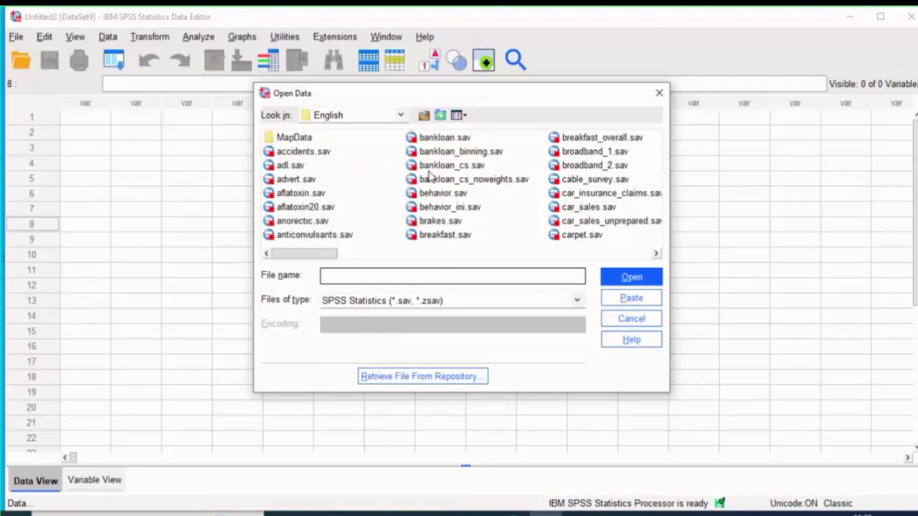
Examine the file types that can be opened as data, keeping SPSS Statistics (*.sav, *.zsav).
click(473, 309)
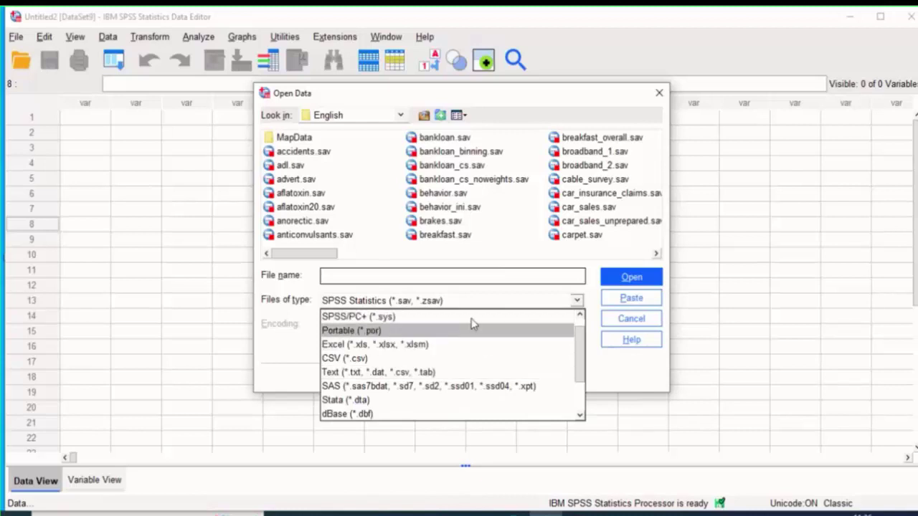
click(477, 303)
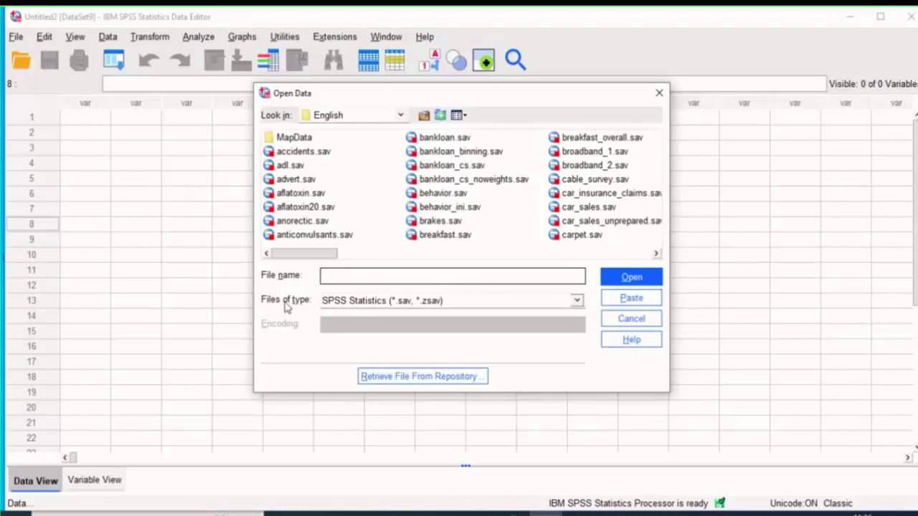
click(445, 307)
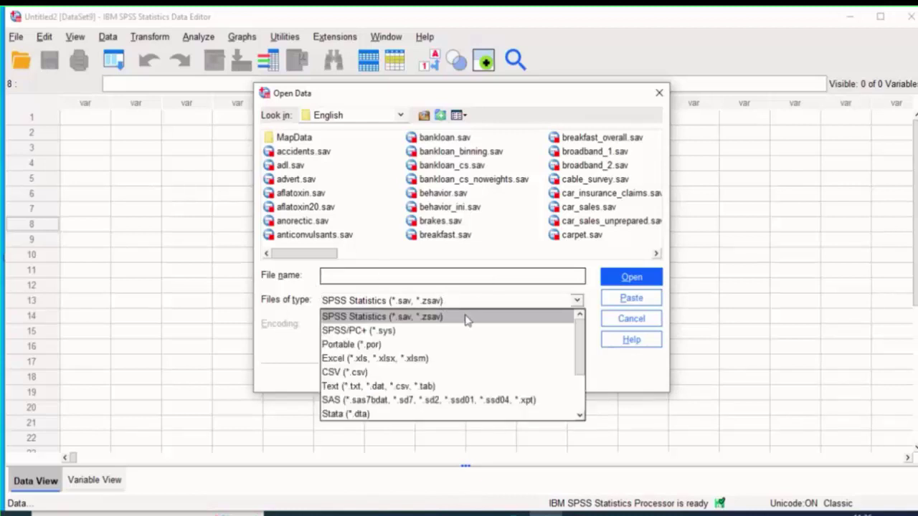
drag(581, 333, 582, 361)
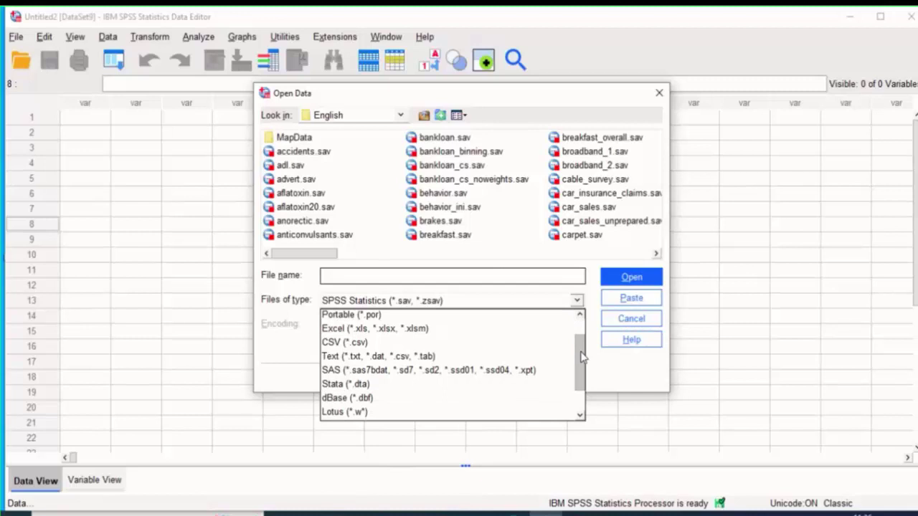
drag(582, 361, 578, 344)
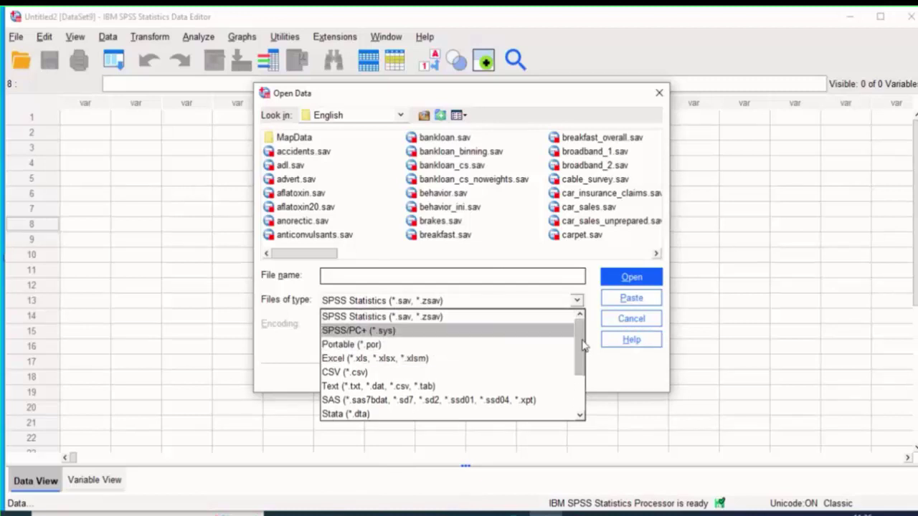
Find the sample file demo.sav by entering demo as the file name, and open it.
click(466, 271)
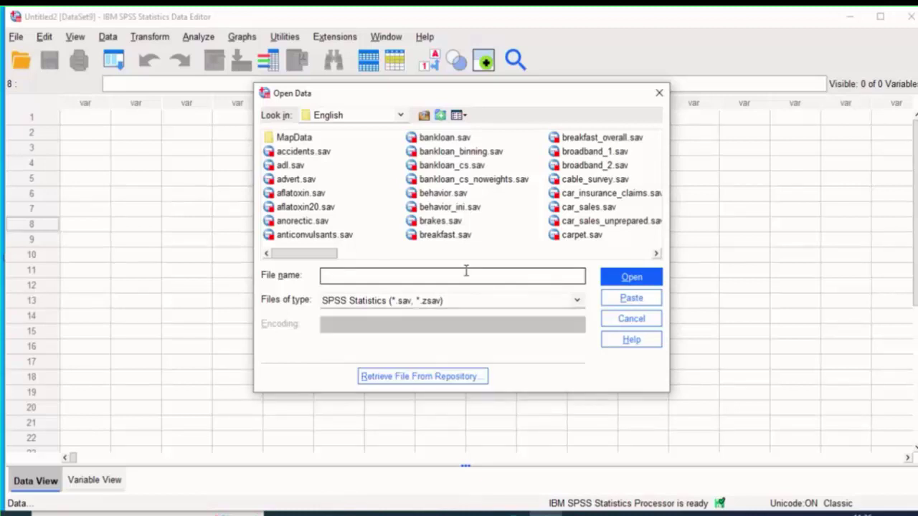
text(demo)
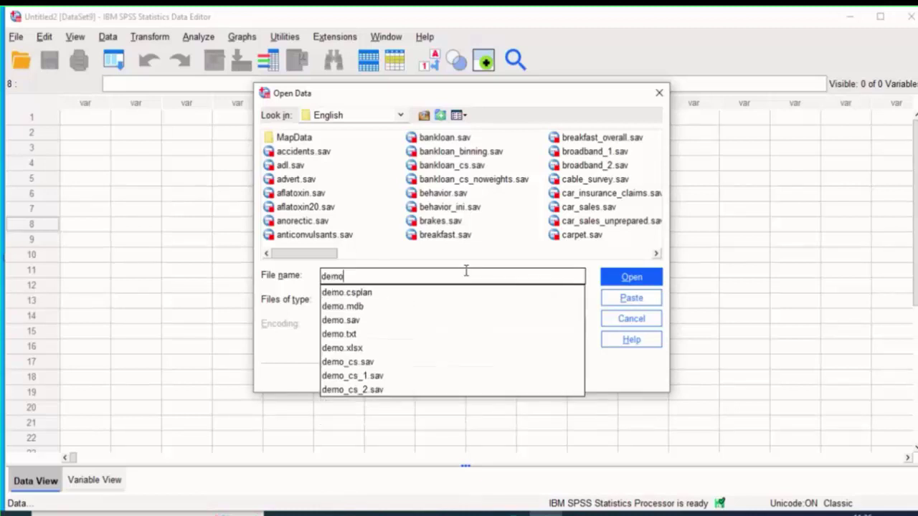
click(408, 324)
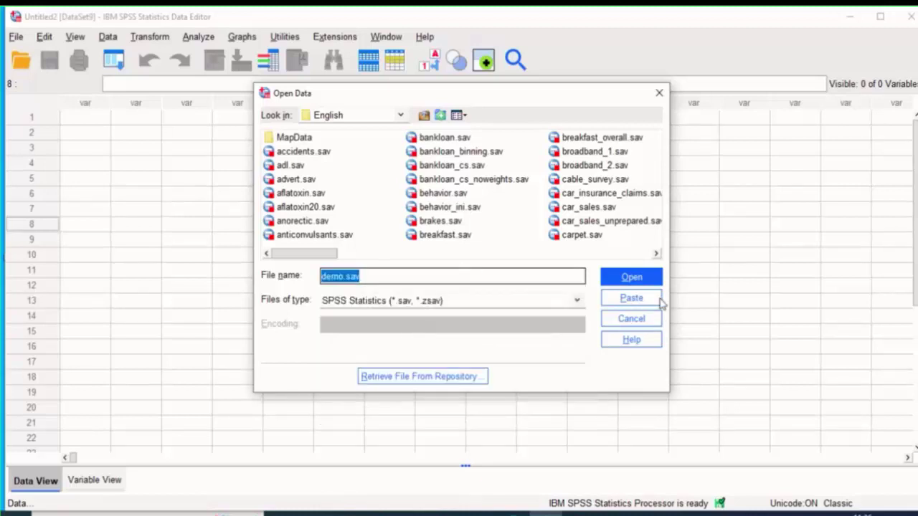
click(446, 275)
click(631, 282)
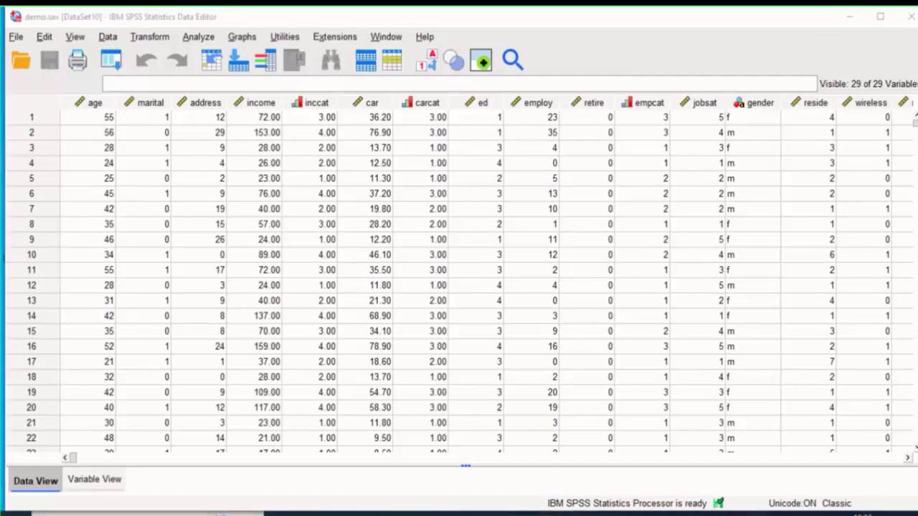
Jump from the marital column to its definition in Variable View and return to Data View.
click(93, 103)
double_click(147, 103)
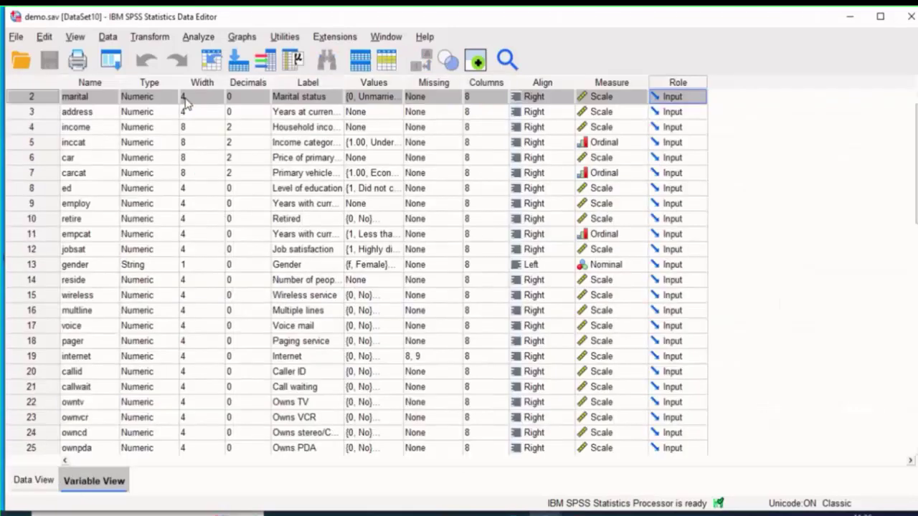
click(33, 480)
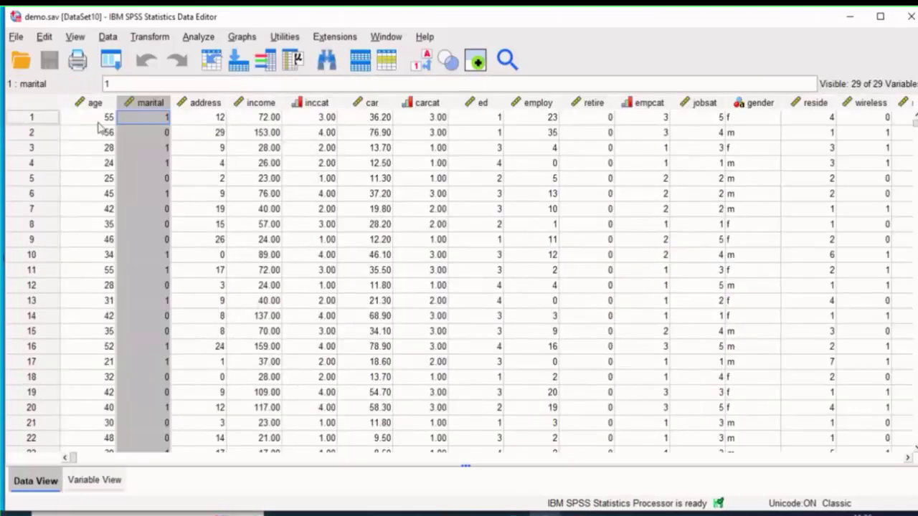
Highlight the variable columns in Data View one after another, from age through carcat.
click(97, 106)
click(149, 107)
click(206, 104)
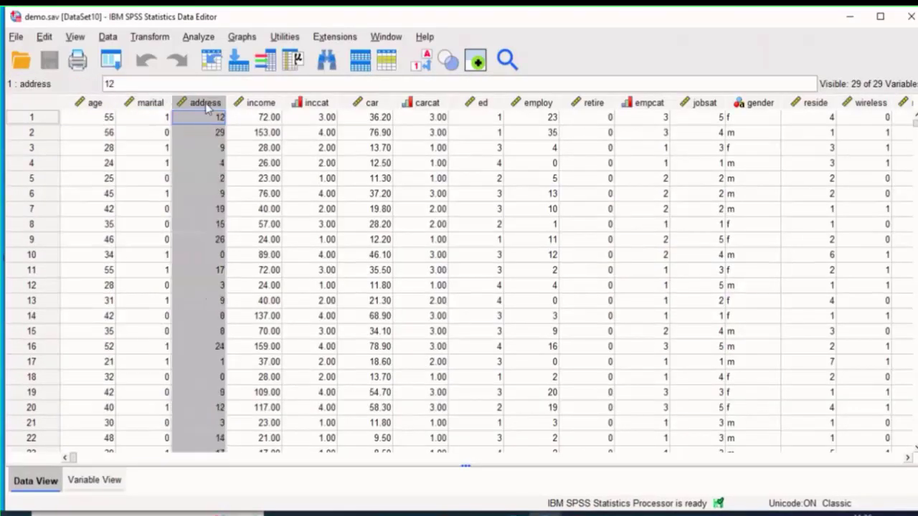
click(260, 104)
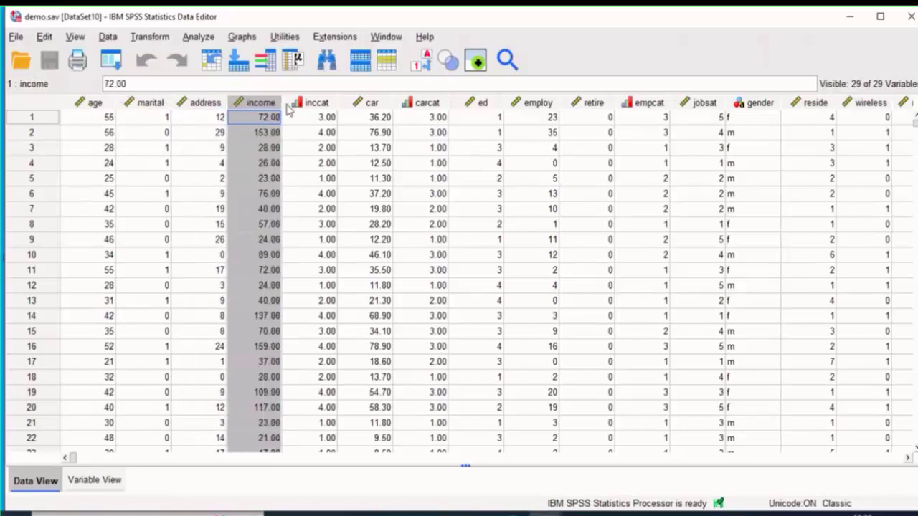
click(314, 106)
click(384, 106)
click(426, 106)
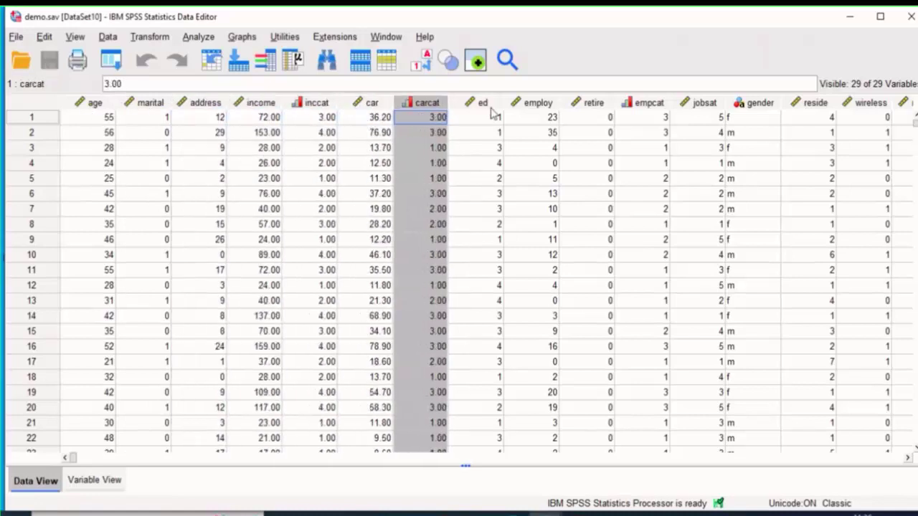
Select the marital value of case 12 and look through the cases further down the data grid.
click(161, 291)
click(152, 285)
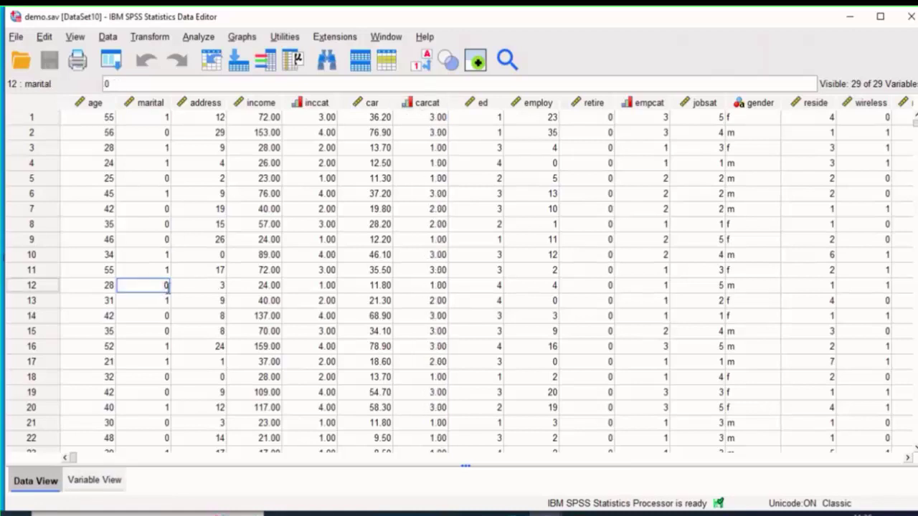
scroll(404, 342, down, 20)
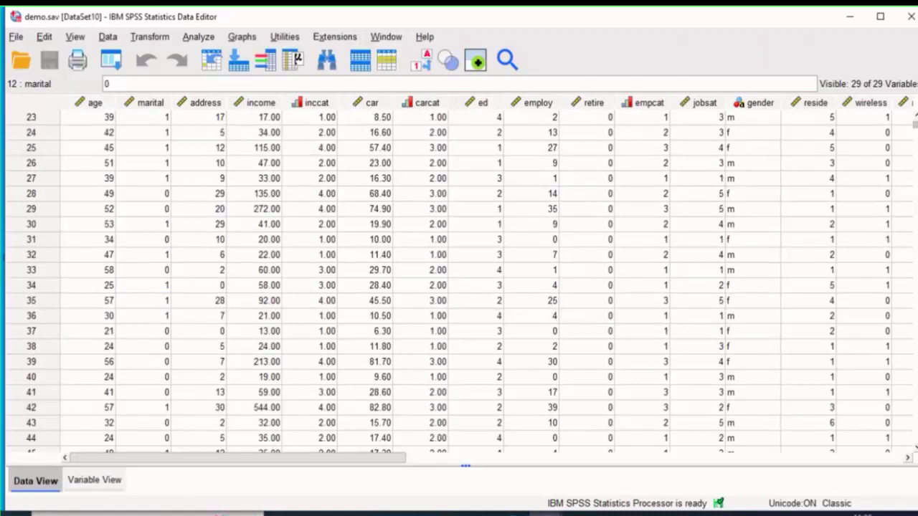
Examine the variable names in Variable View, comparing them with the columns in Data View, and highlight the Name column.
click(94, 480)
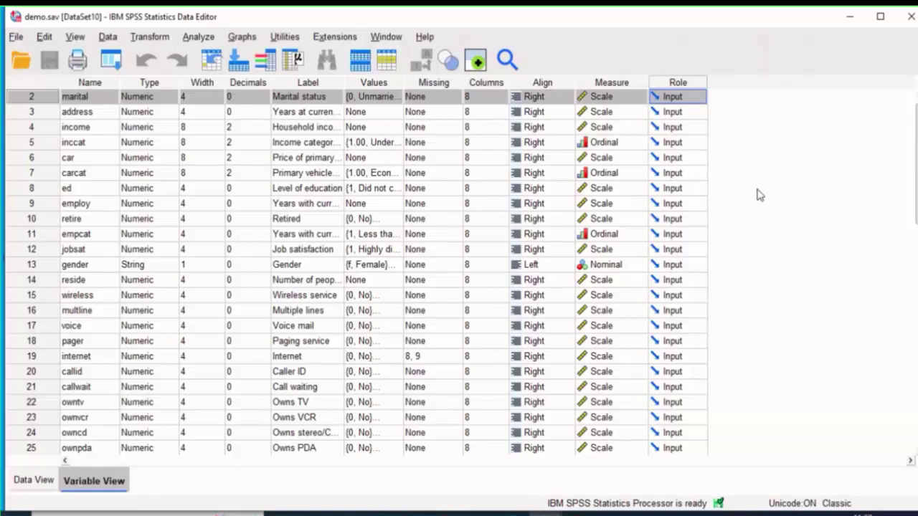
click(94, 83)
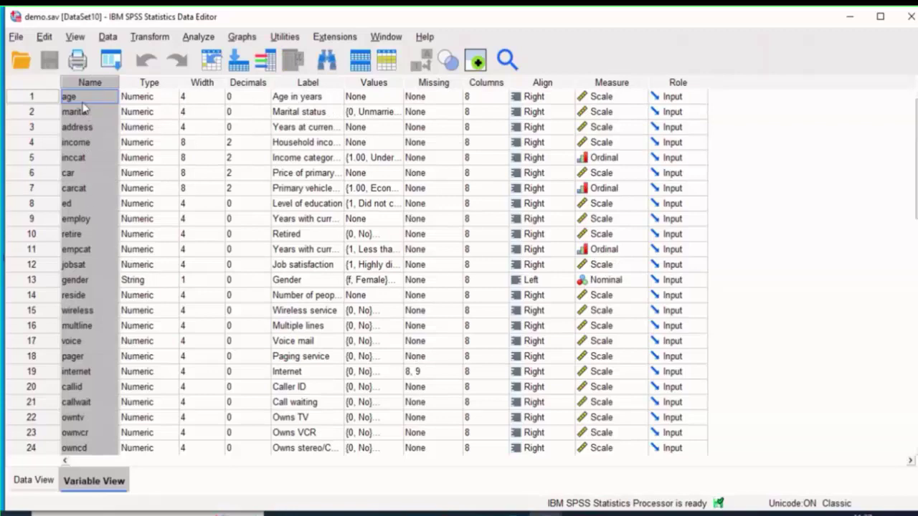
click(83, 96)
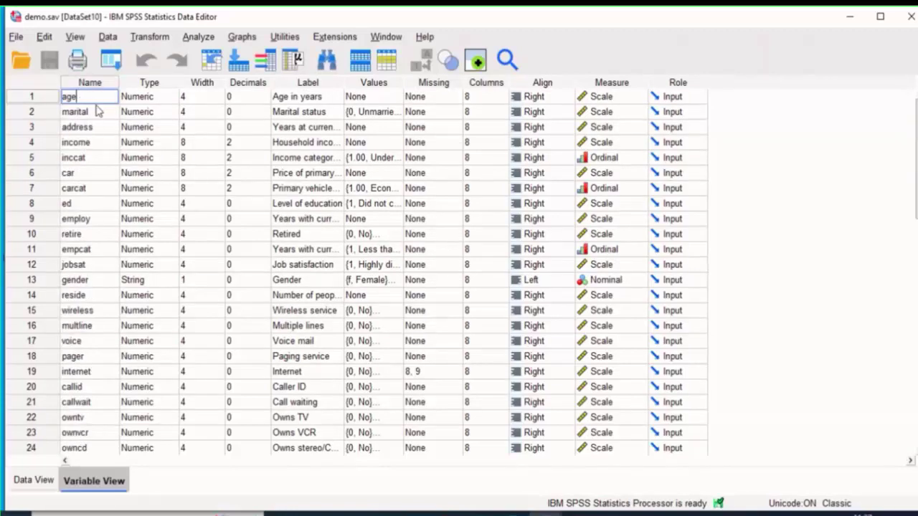
click(40, 483)
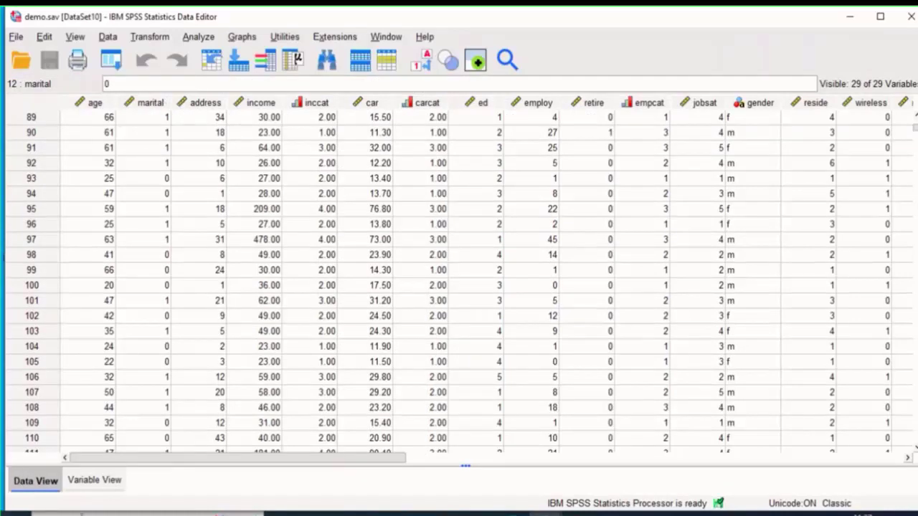
click(94, 479)
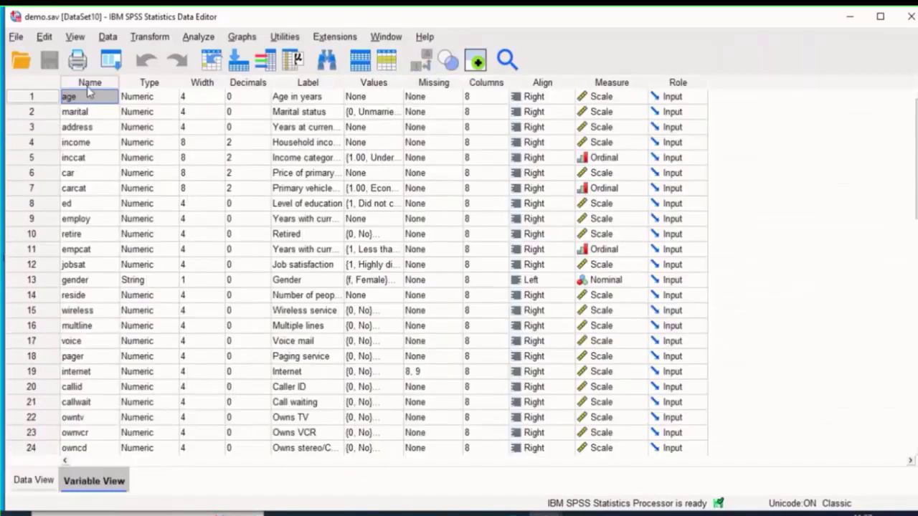
click(90, 84)
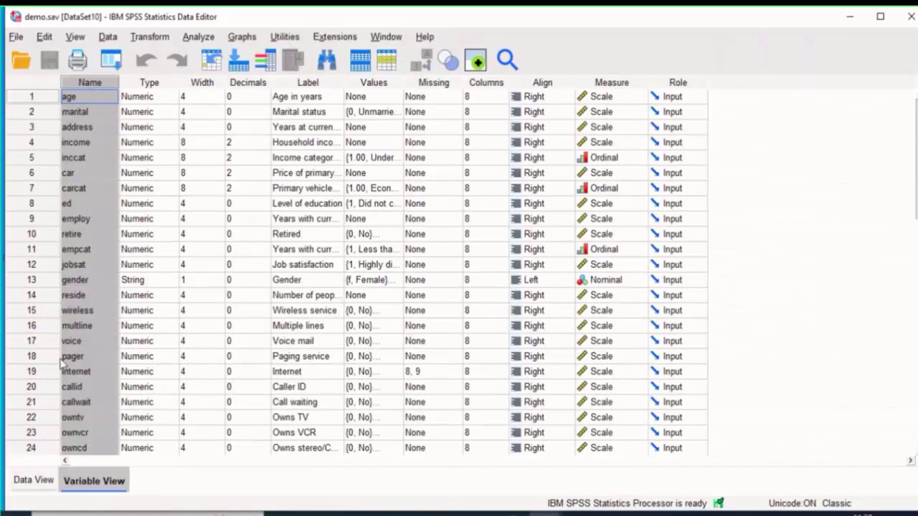
Look at individual variable names such as age, retire and address, and highlight the Label column to compare their labels.
click(91, 95)
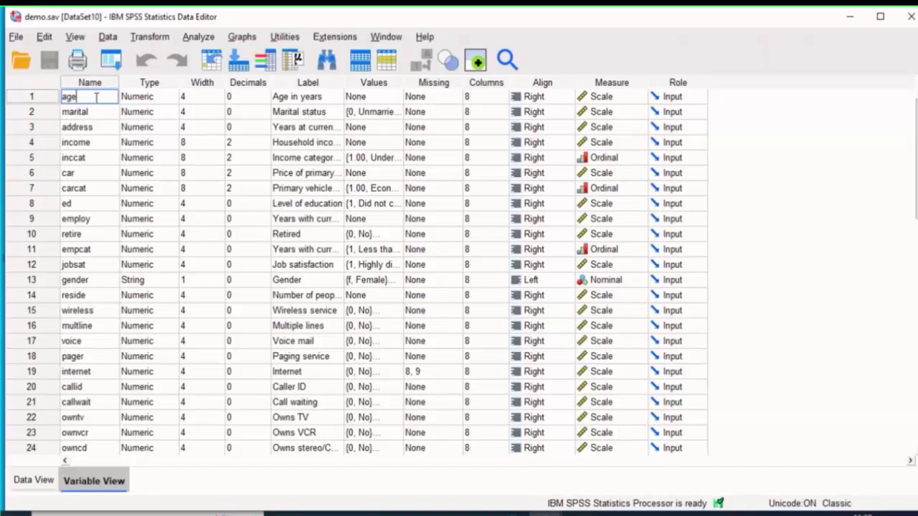
click(94, 146)
click(97, 175)
click(92, 233)
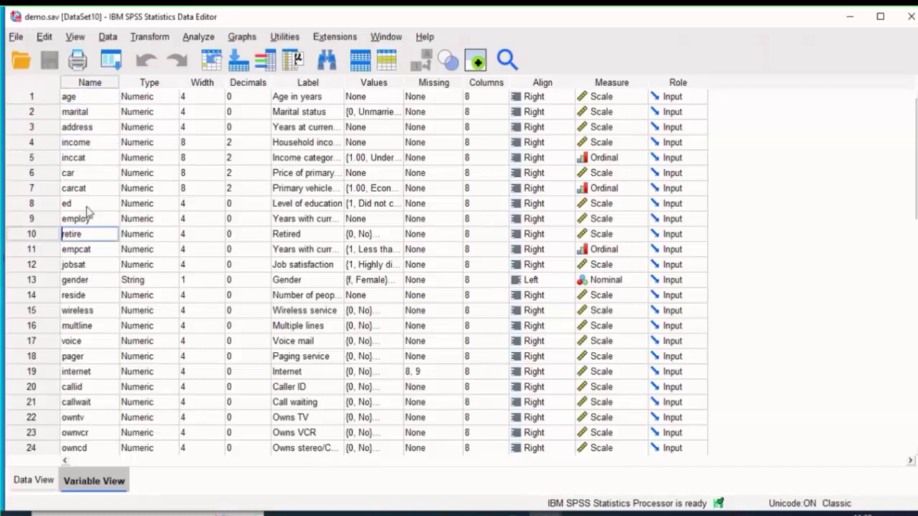
click(100, 84)
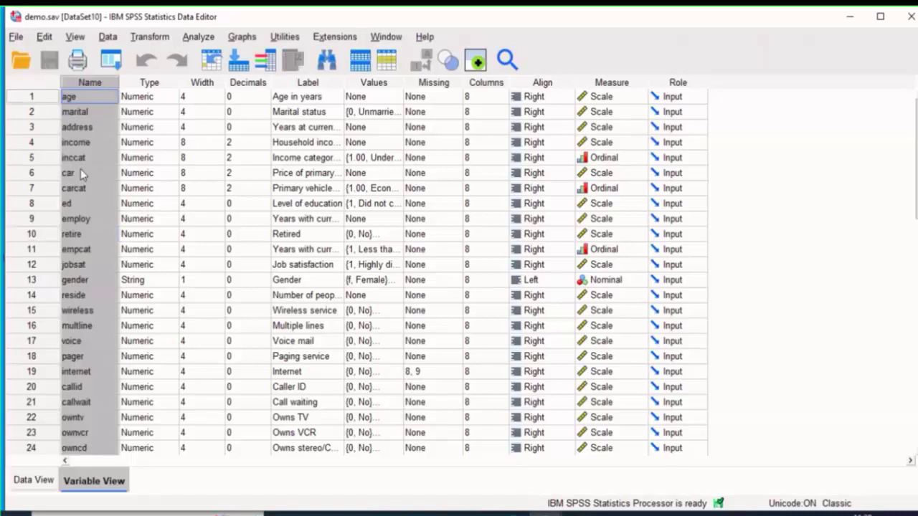
click(88, 128)
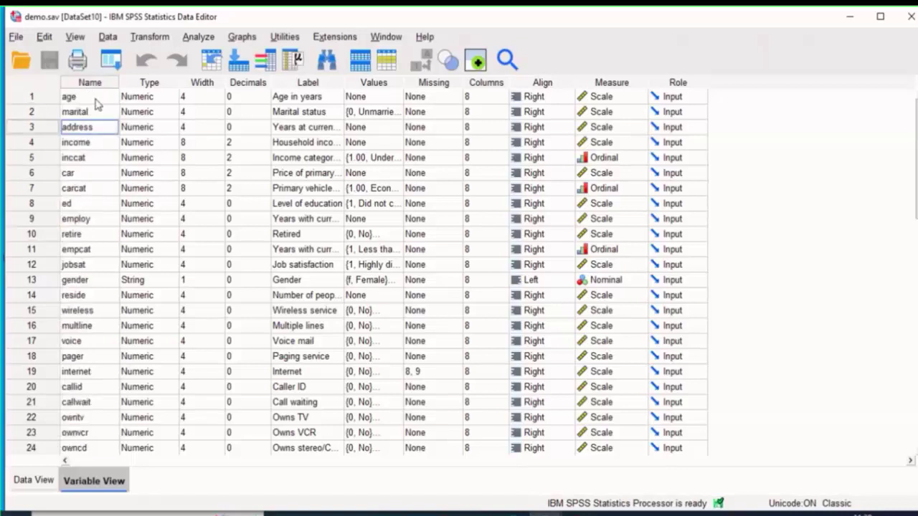
click(290, 85)
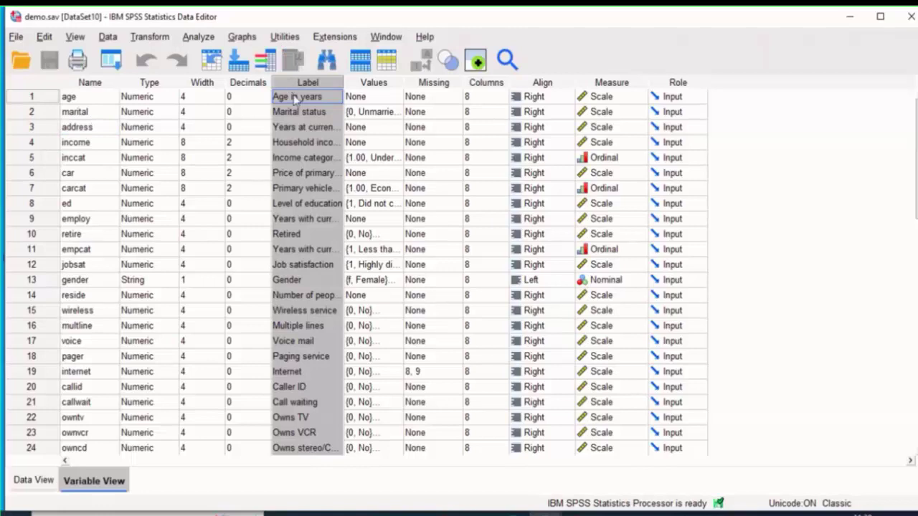
Compare the labels of age, address and income with their variable names, and highlight the Label column.
click(294, 97)
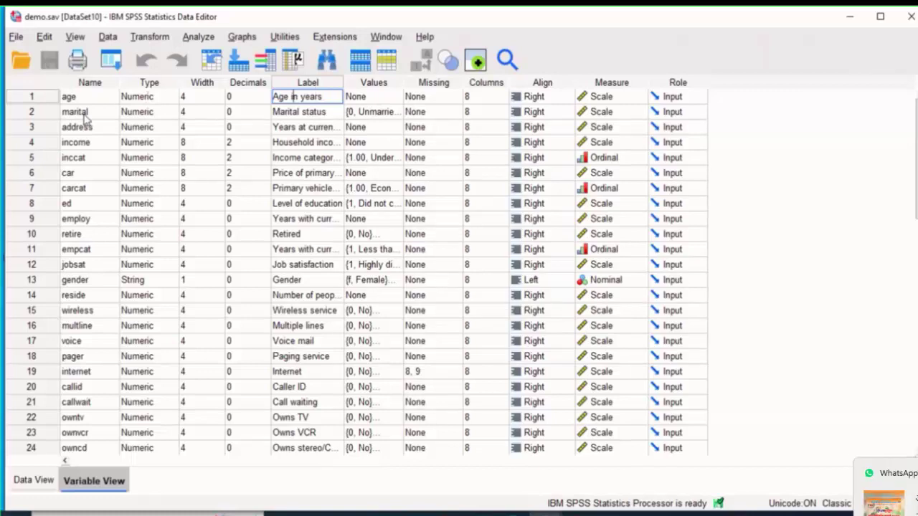
click(113, 129)
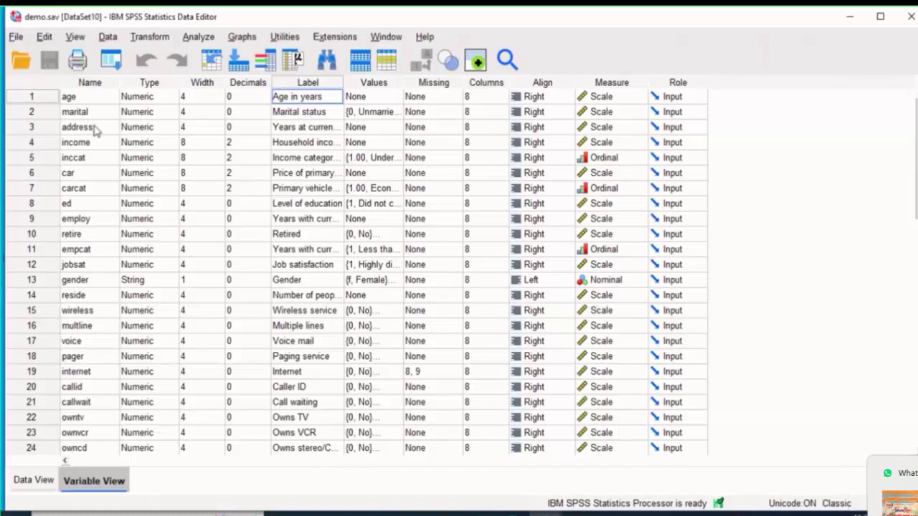
click(301, 129)
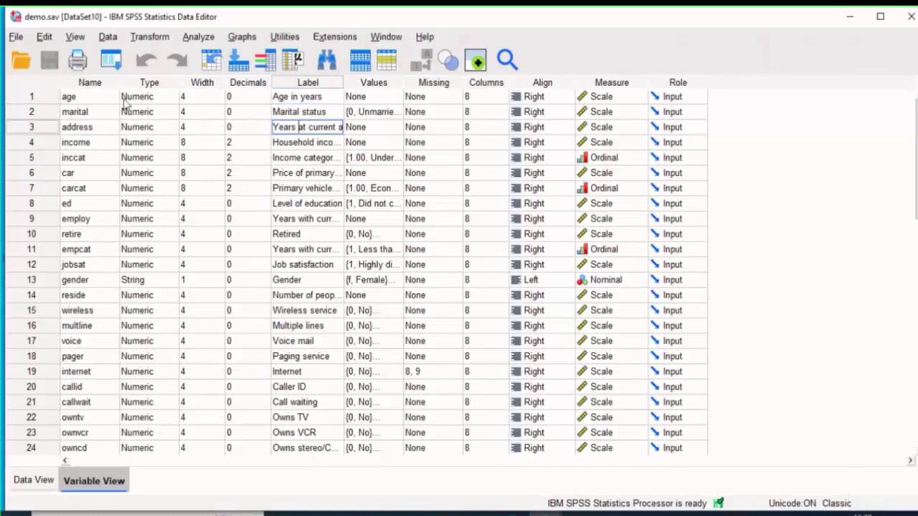
click(308, 84)
click(308, 143)
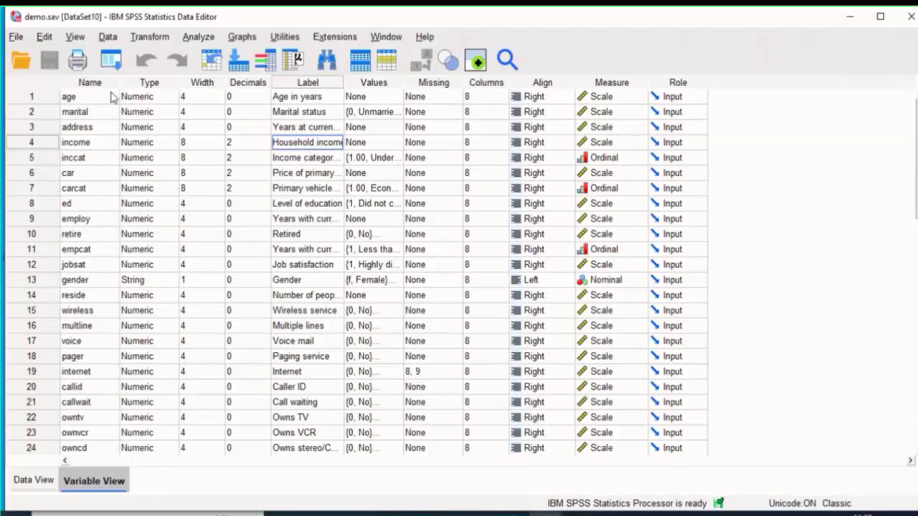
click(292, 83)
Highlight the Type column, open the variable type settings of age, try String, and confirm with Numeric selected.
click(147, 83)
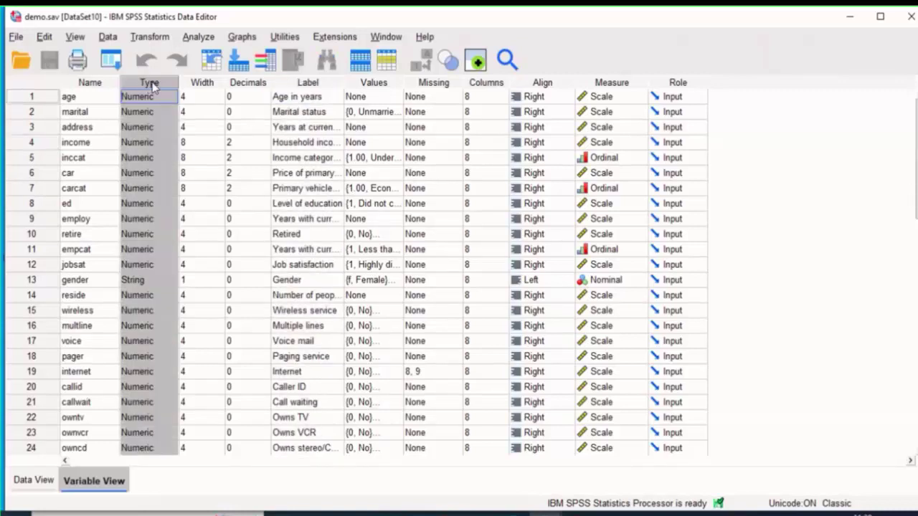
click(149, 109)
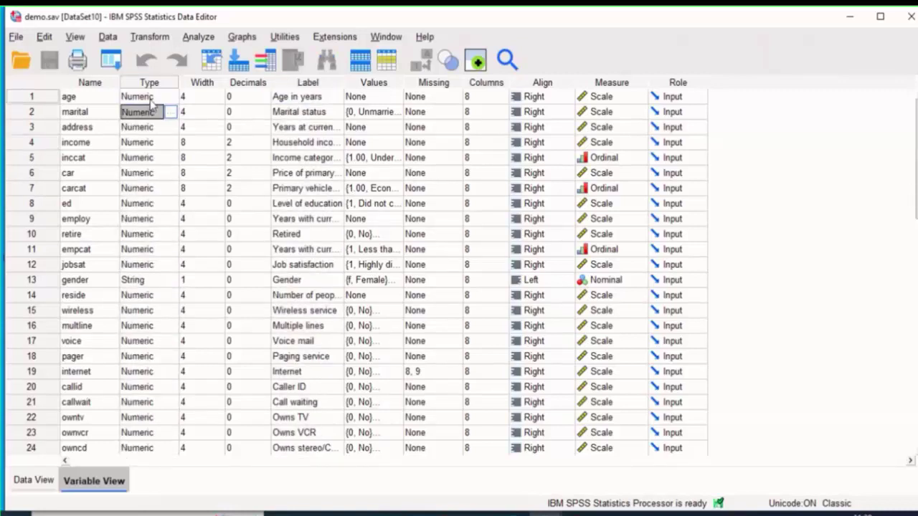
click(150, 99)
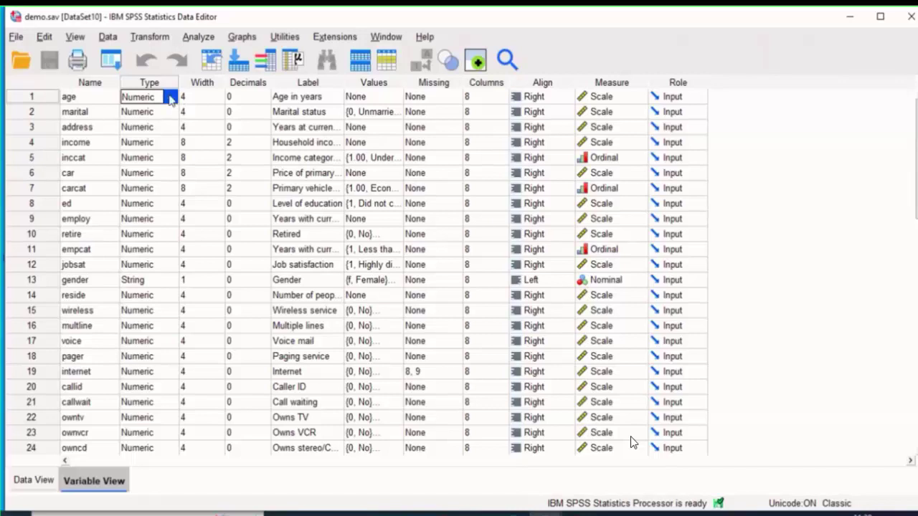
click(171, 98)
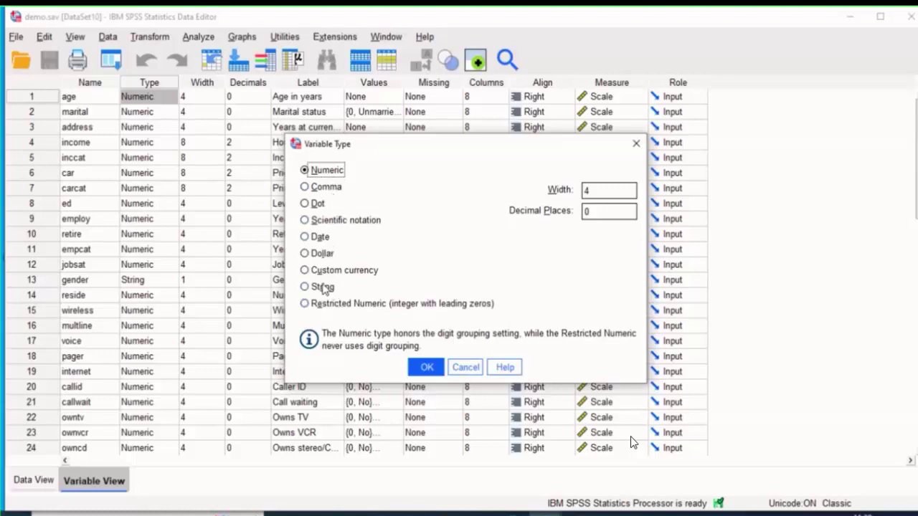
click(322, 286)
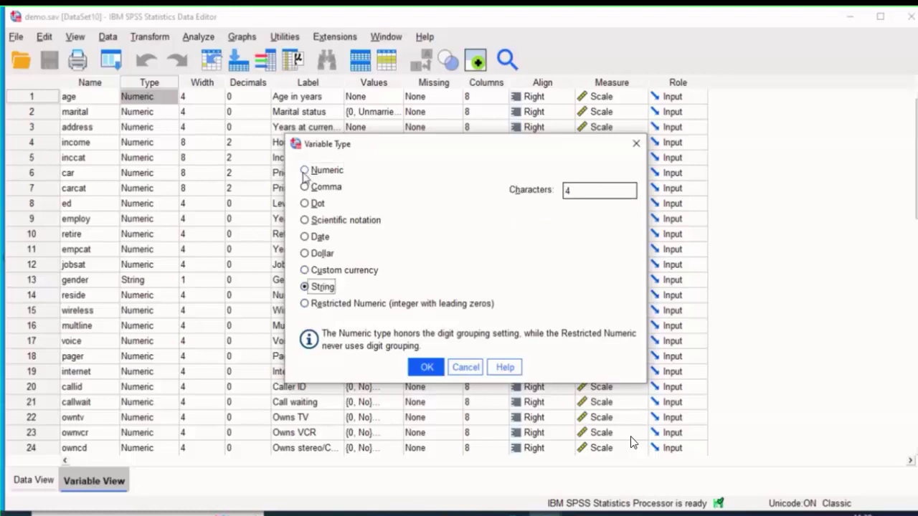
click(305, 172)
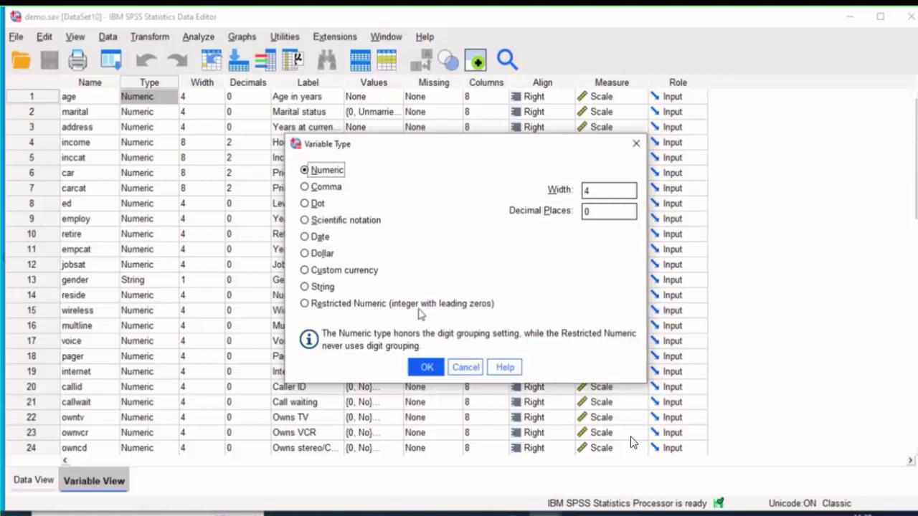
click(427, 367)
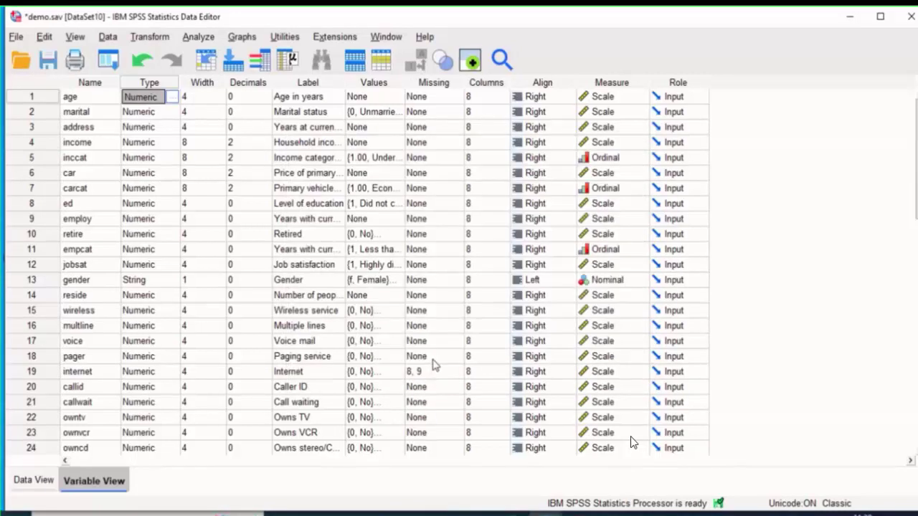
Reopen and close the variable type settings of age, undo the confirmed type setting, and highlight the Type column.
click(174, 100)
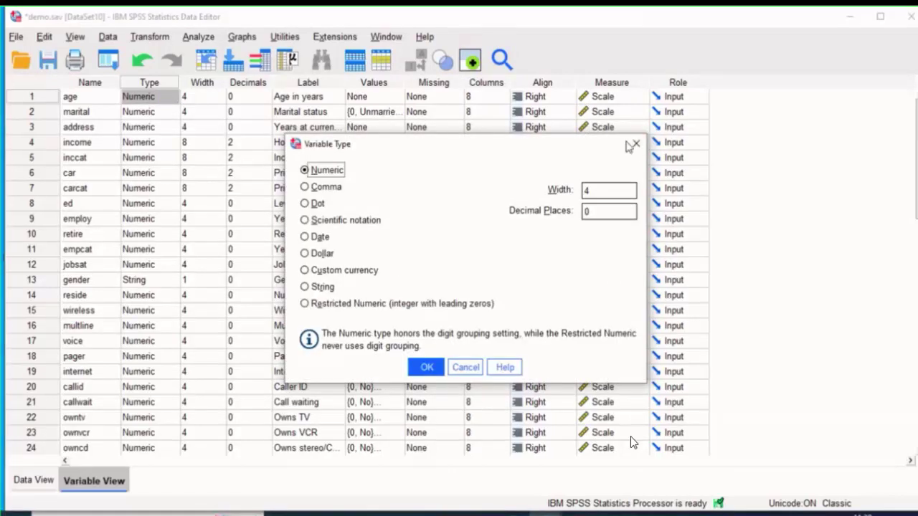
click(635, 144)
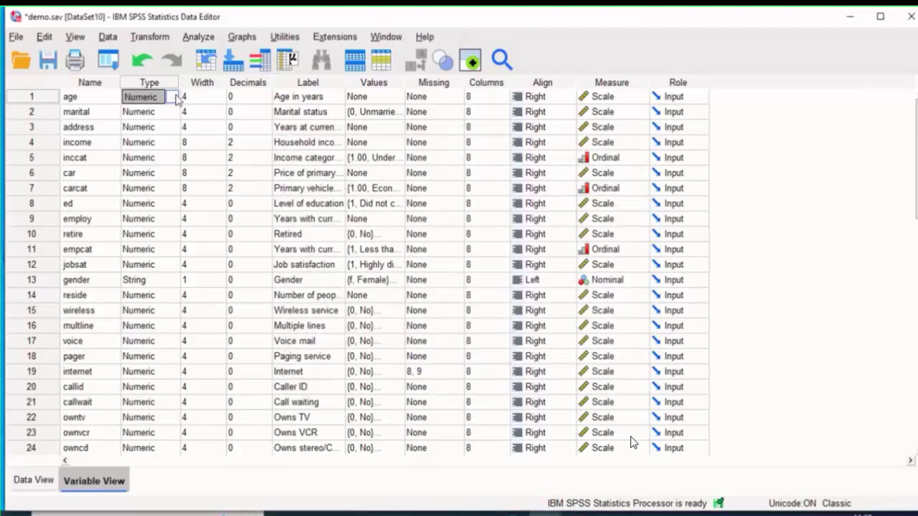
click(142, 60)
click(156, 83)
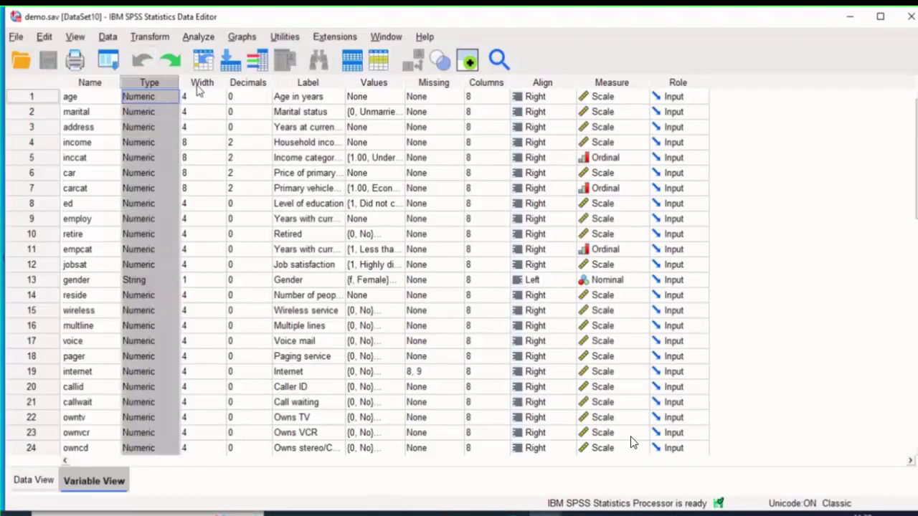
Highlight the Width and Decimals columns, select the width of age, and highlight the Width column again.
click(200, 88)
click(243, 89)
click(201, 88)
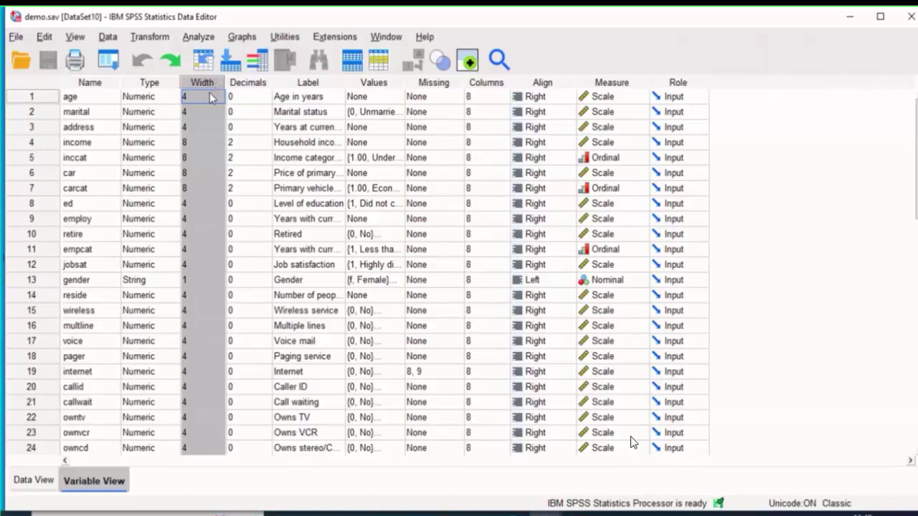
click(206, 96)
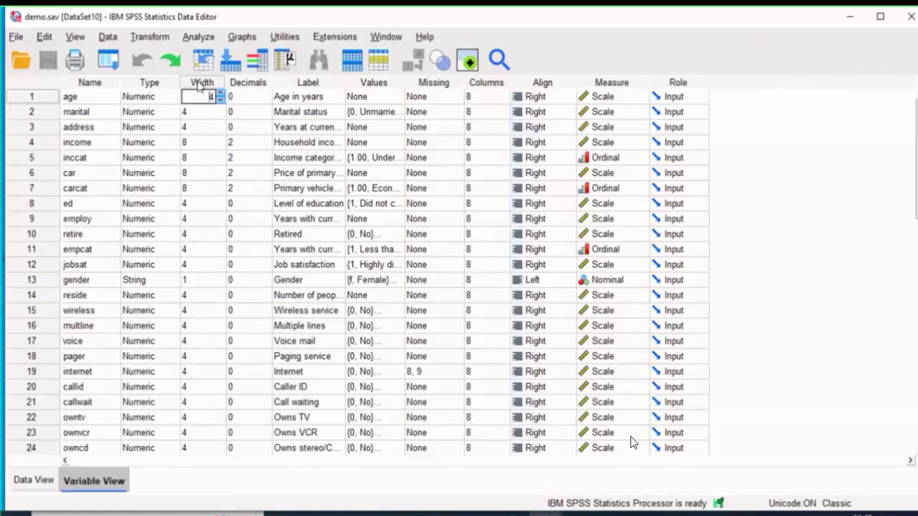
click(201, 83)
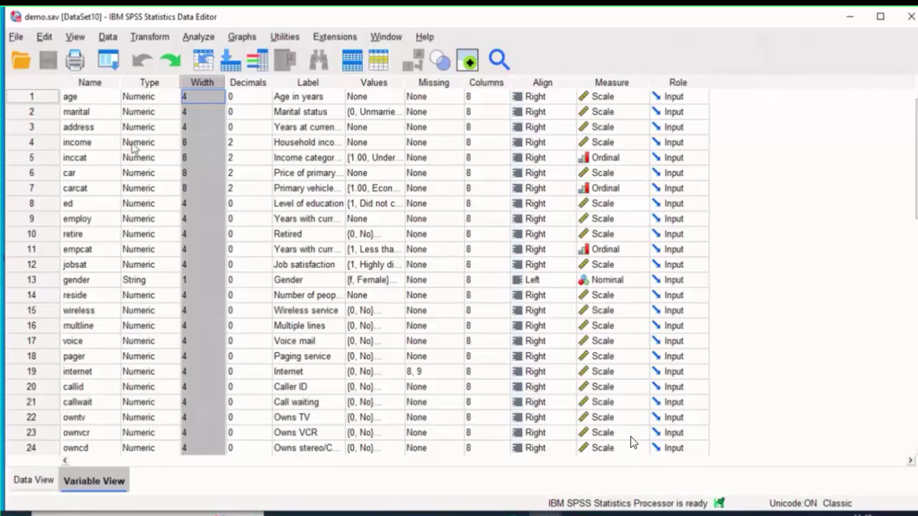
Try entering 789 as the age of case 89 in Data View, erase it, and compare the age data with the Width settings in Variable View.
click(33, 480)
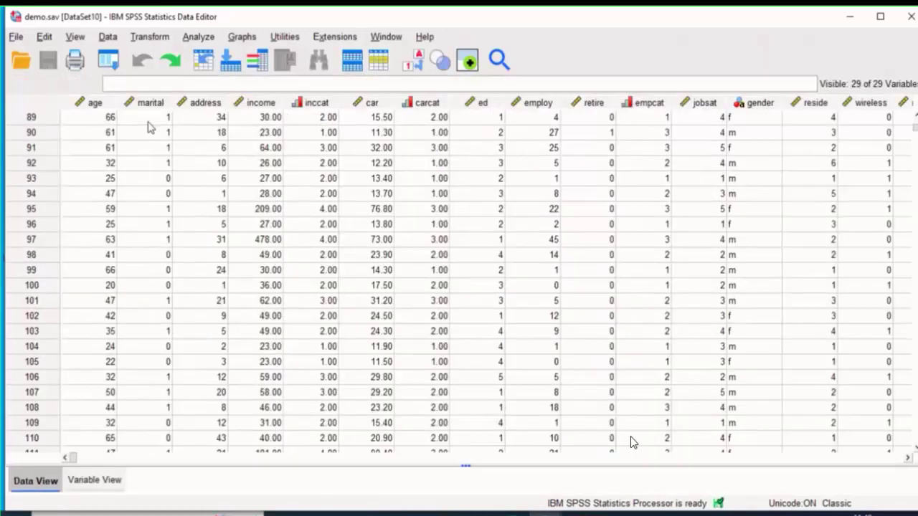
click(114, 119)
double_click(114, 119)
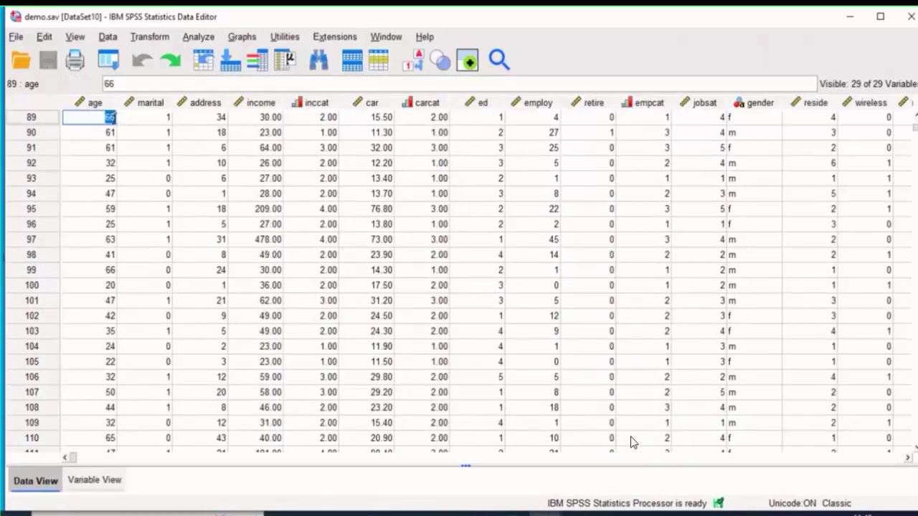
click(114, 118)
text(789)
key(BackSpace)
key(BackSpace)
key(BackSpace)
click(101, 481)
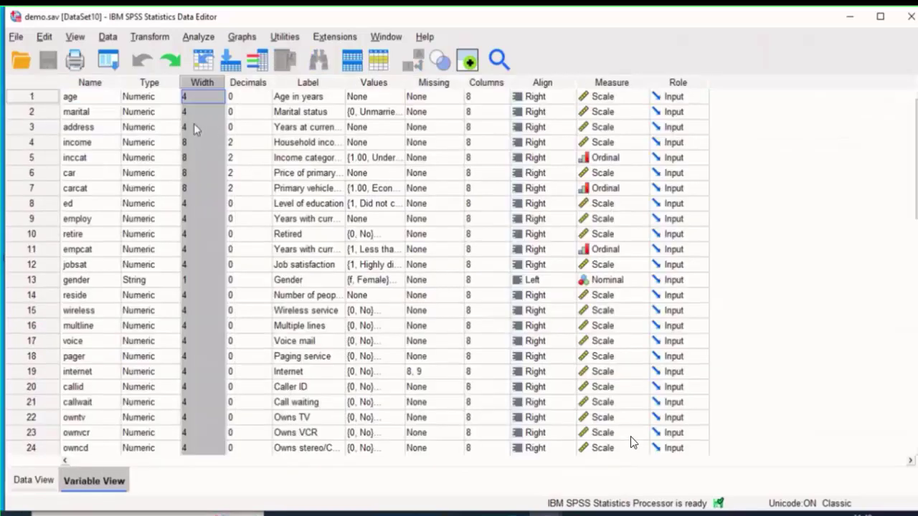
click(36, 481)
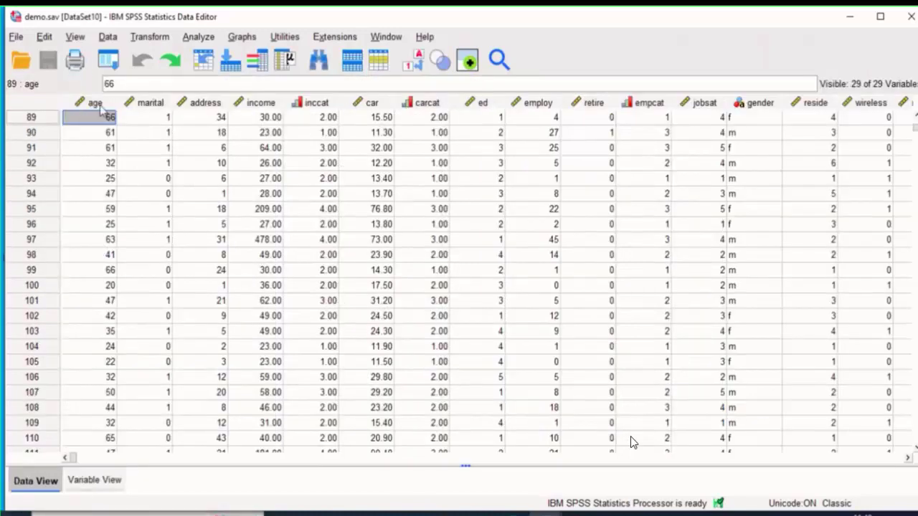
click(95, 480)
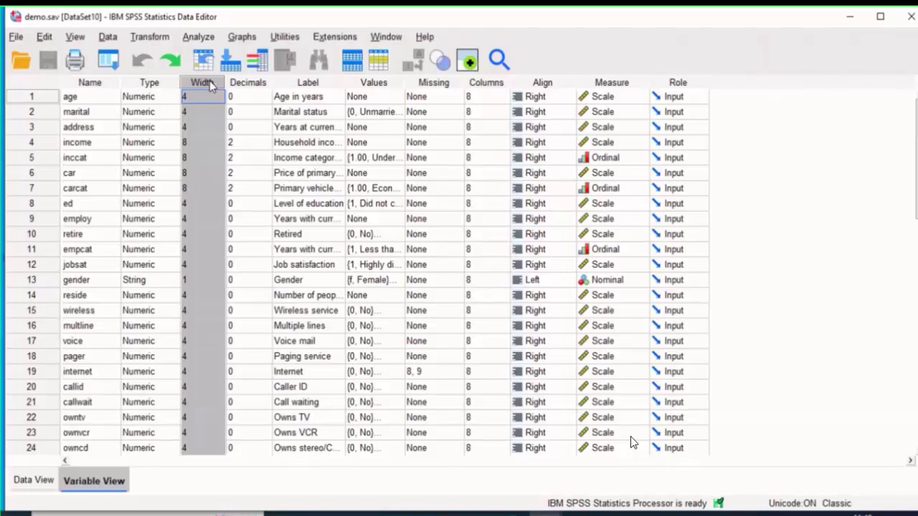
Highlight the Decimals column, select the width of age once more, and return the highlight to the Width column.
click(250, 82)
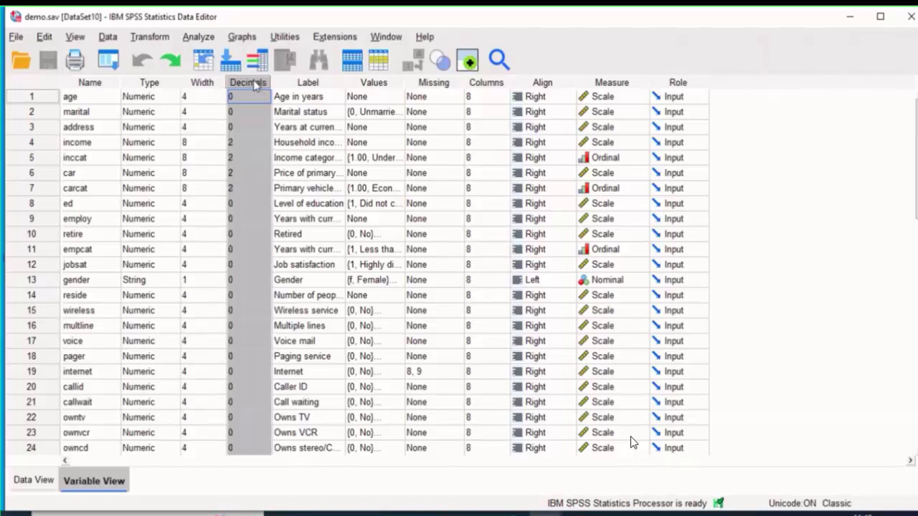
click(212, 96)
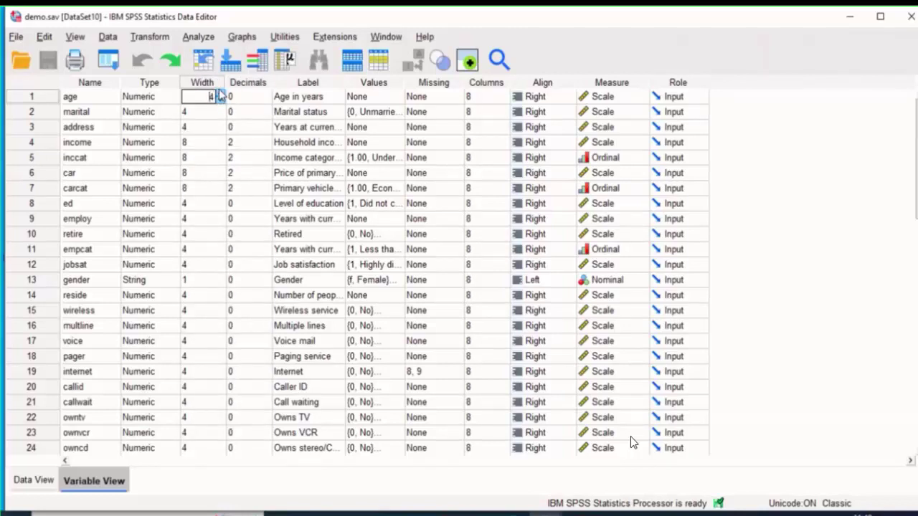
click(215, 84)
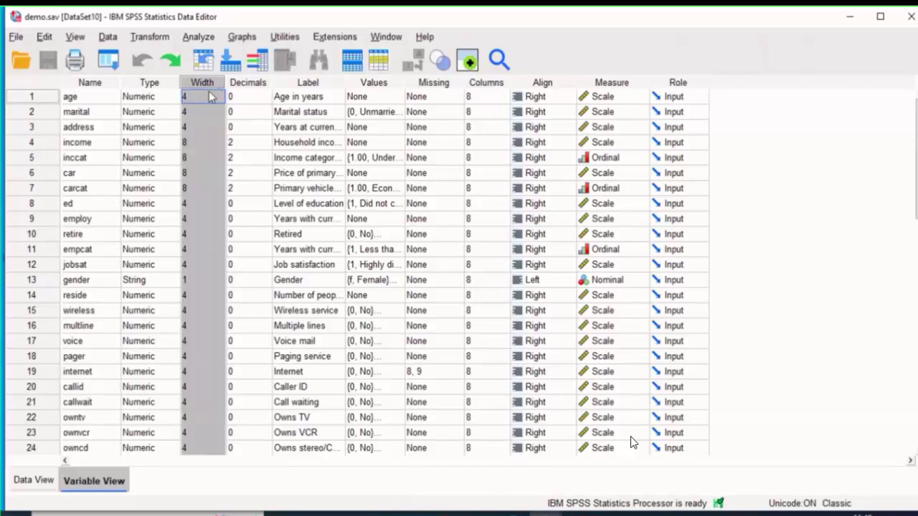
Try stepping the width of age and return it to 4, and raise its decimals to 1 and back to 0.
click(217, 95)
click(221, 99)
click(220, 93)
click(253, 95)
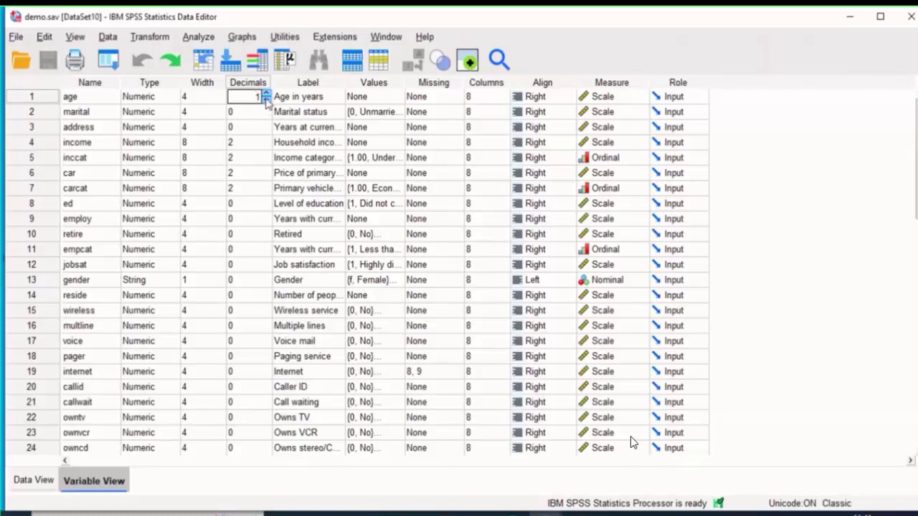
click(266, 99)
Highlight the Label and Values columns, and select the name and the value labels of the marital variable.
click(301, 79)
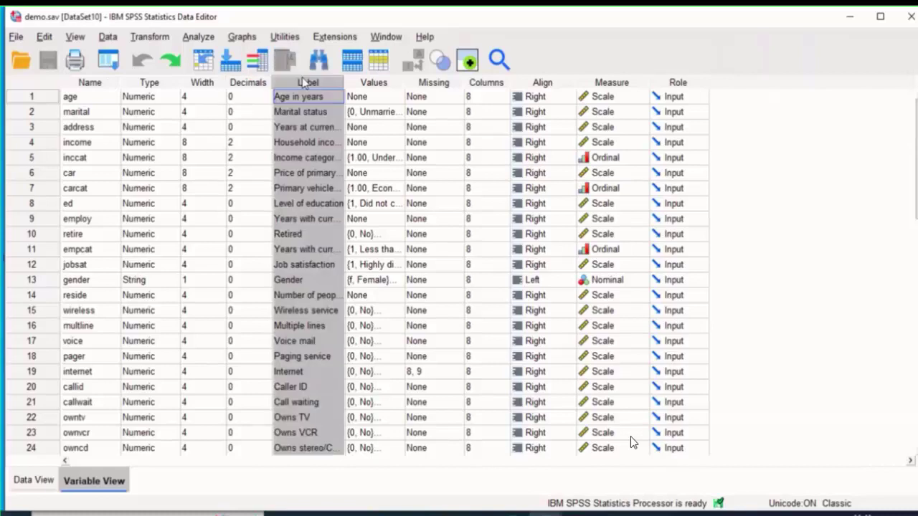
click(384, 82)
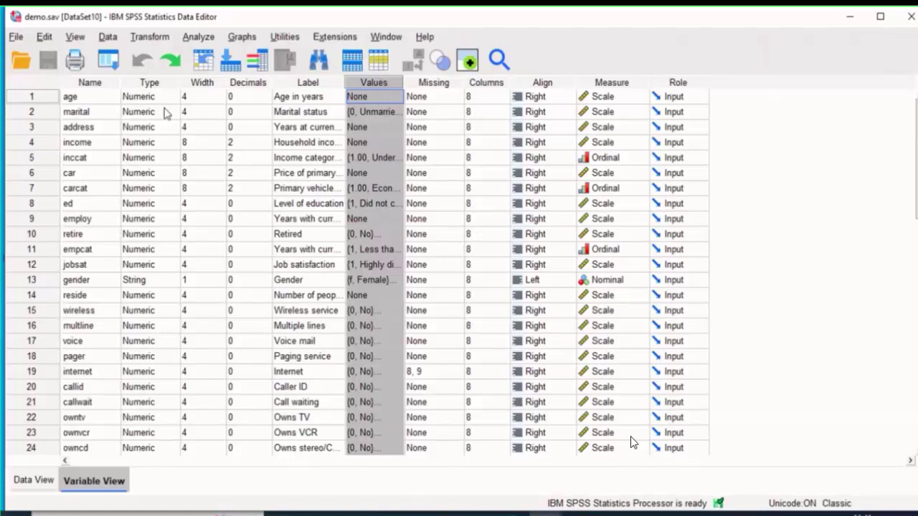
click(92, 114)
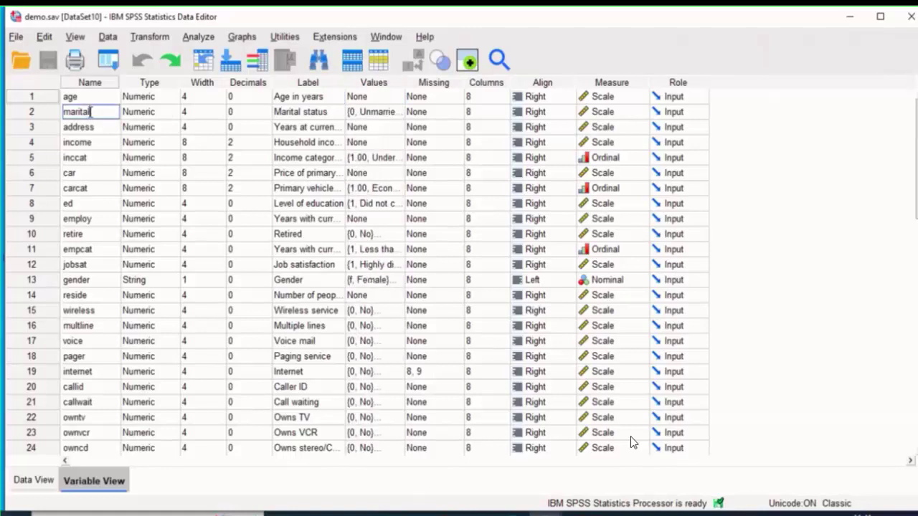
click(367, 113)
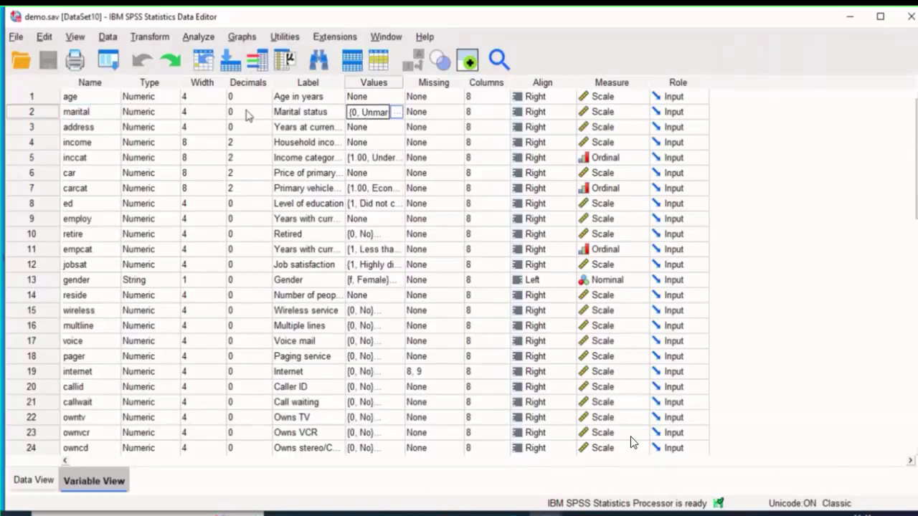
Open the value labels of marital, examine the Unmarried and Married entries, and close the dialog.
click(396, 115)
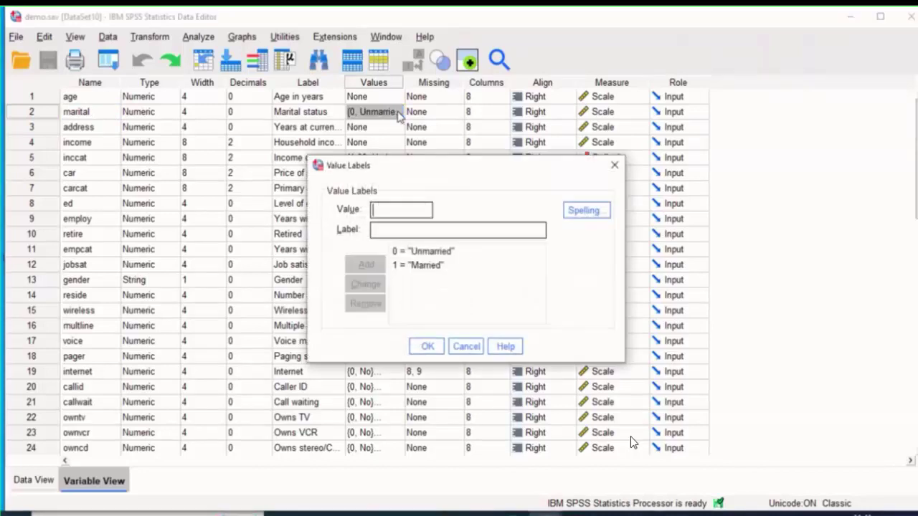
drag(443, 174, 532, 150)
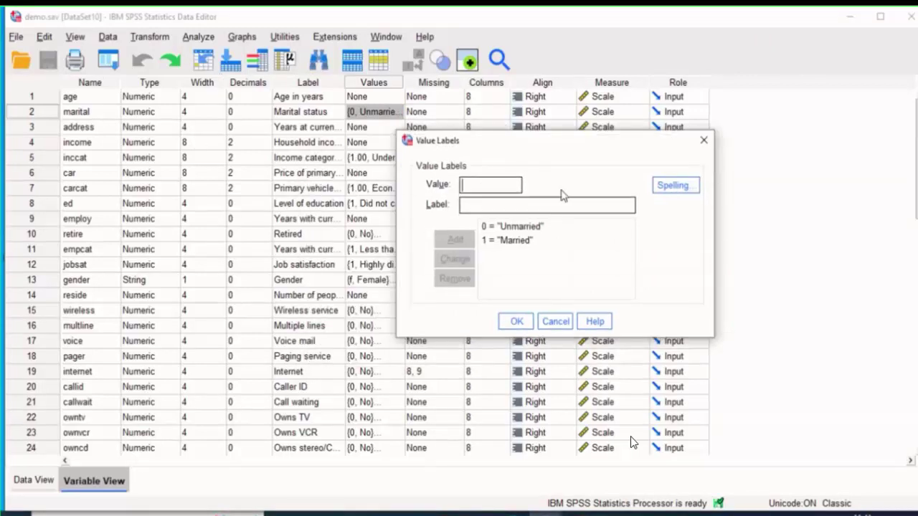
click(524, 227)
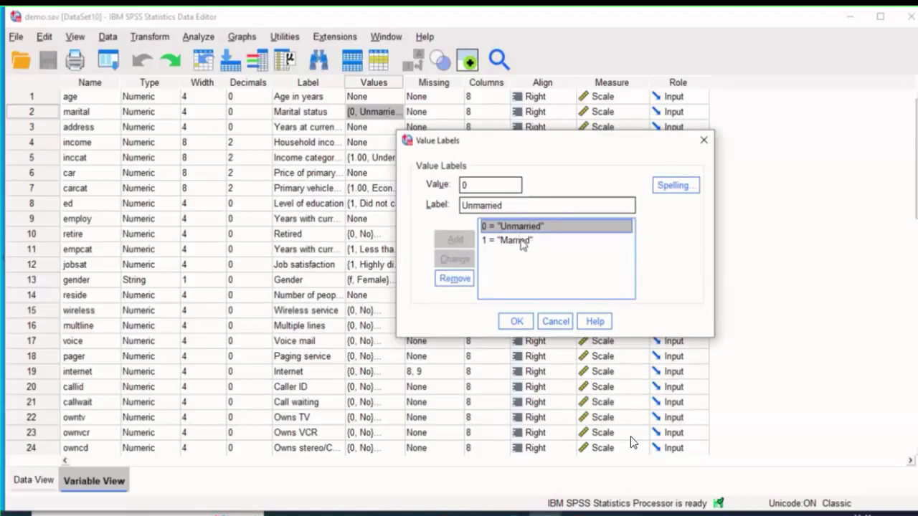
click(518, 240)
click(704, 140)
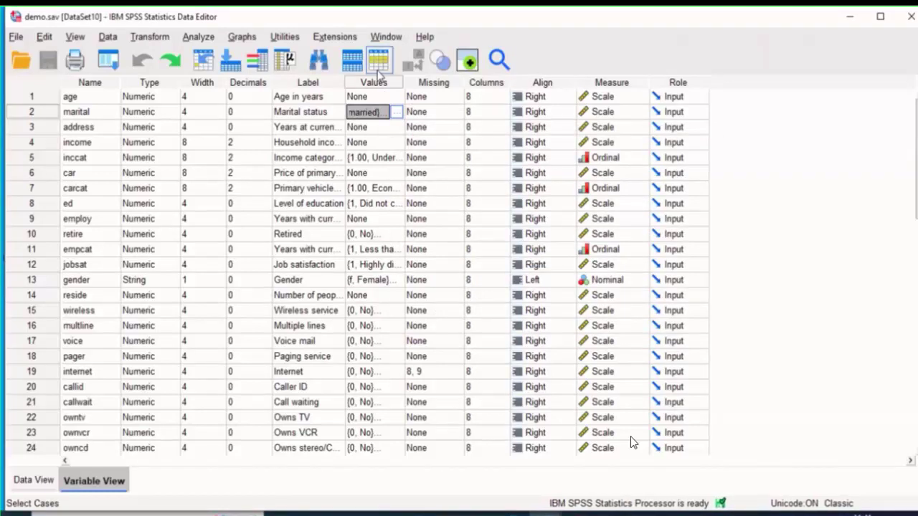
Try adding value 2 with the label divorced to the value labels of marital, and remove that entry again.
click(397, 112)
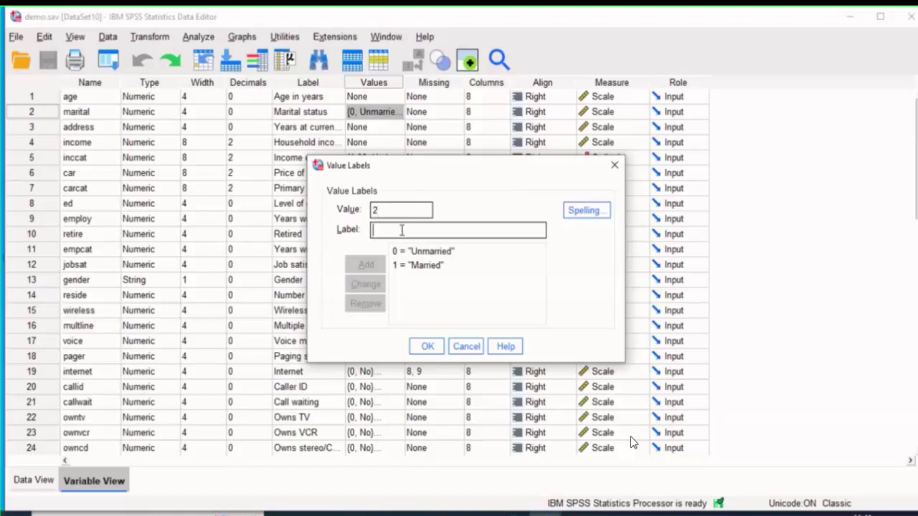
text(divorced)
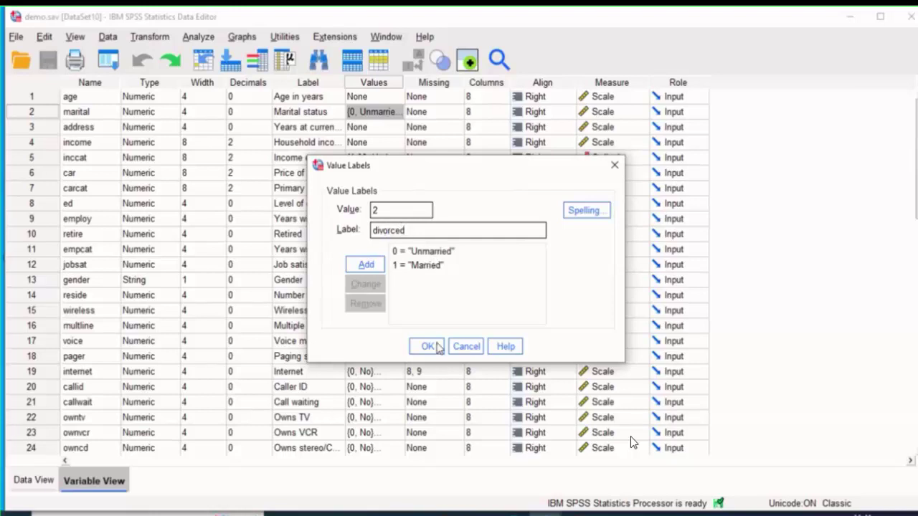
click(366, 265)
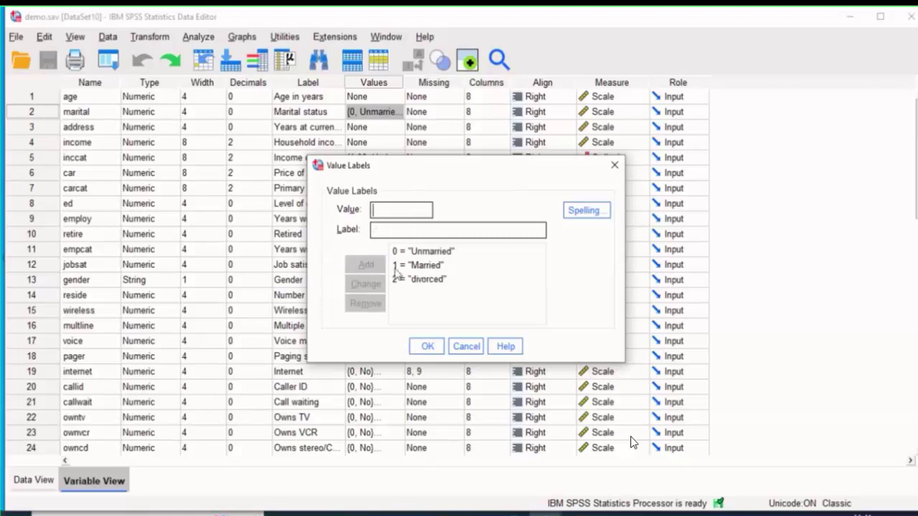
click(418, 280)
click(365, 304)
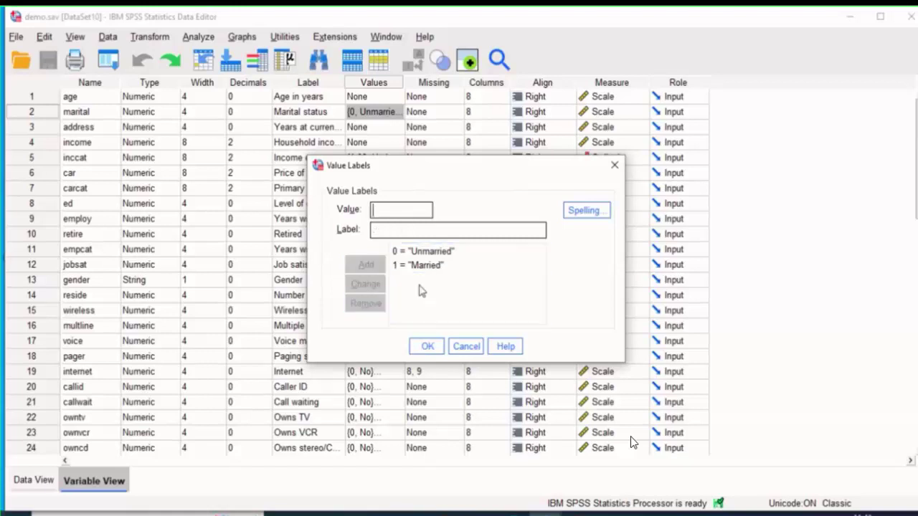
click(427, 346)
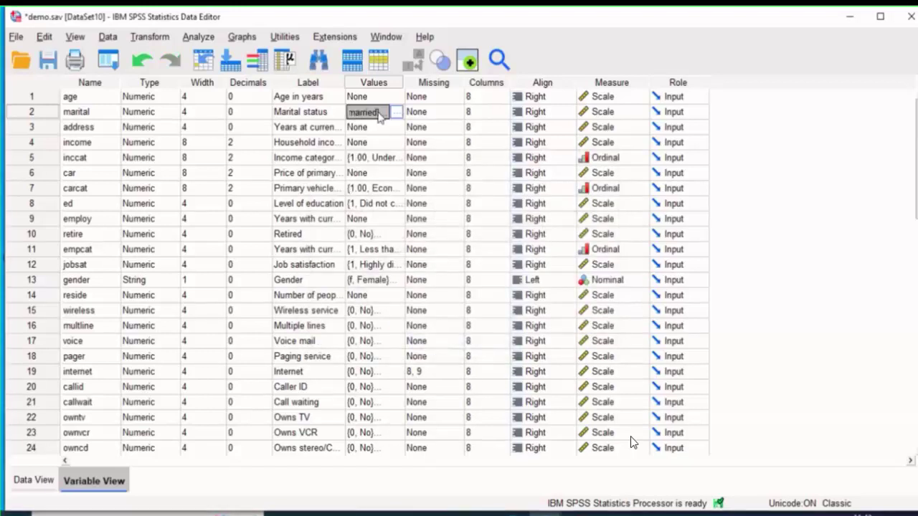
Open the value labels of inccat, examine its income categories, close the dialog, and highlight the Values column.
click(391, 84)
click(382, 159)
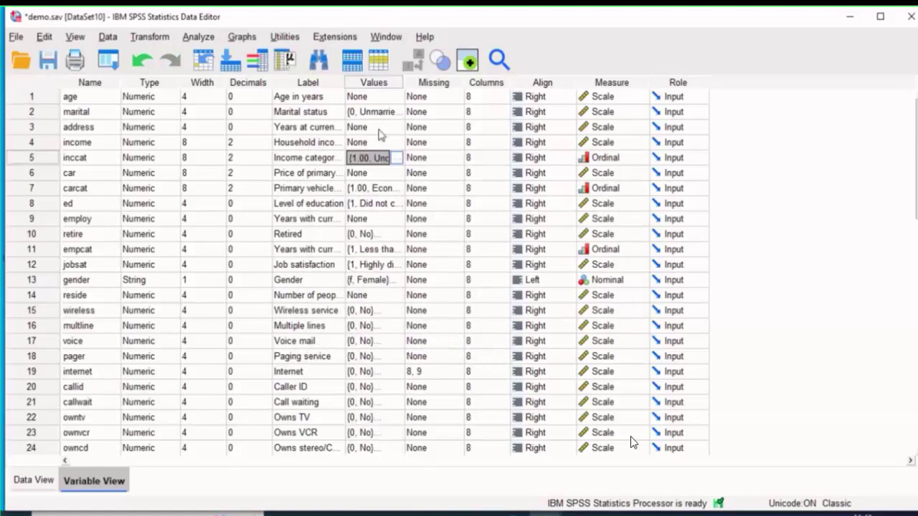
click(397, 157)
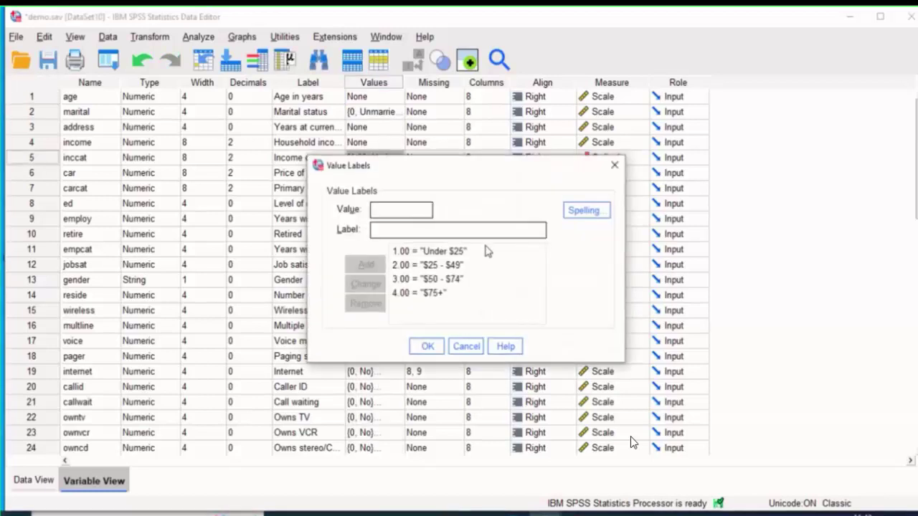
drag(413, 175, 474, 179)
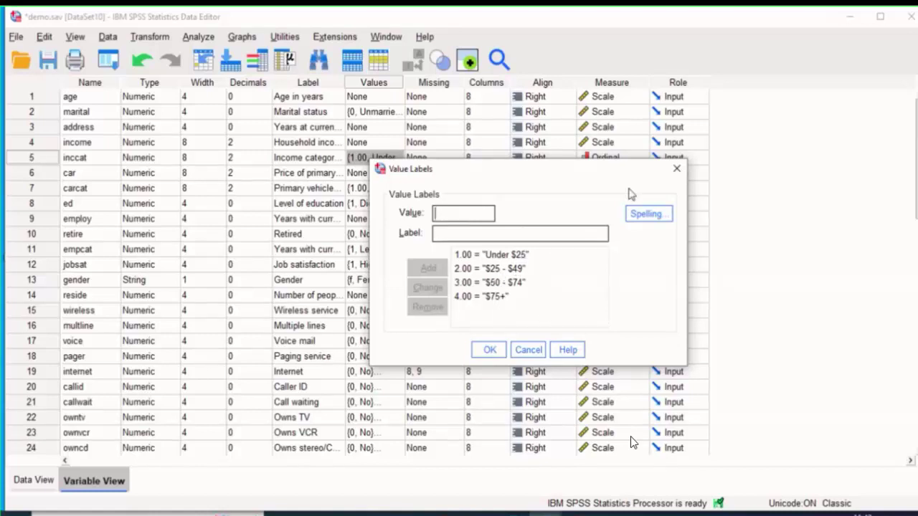
click(677, 168)
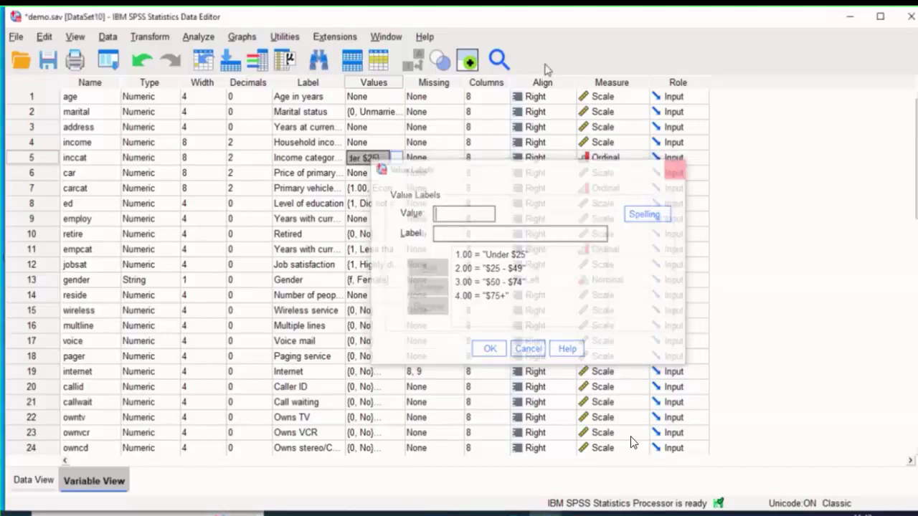
click(388, 82)
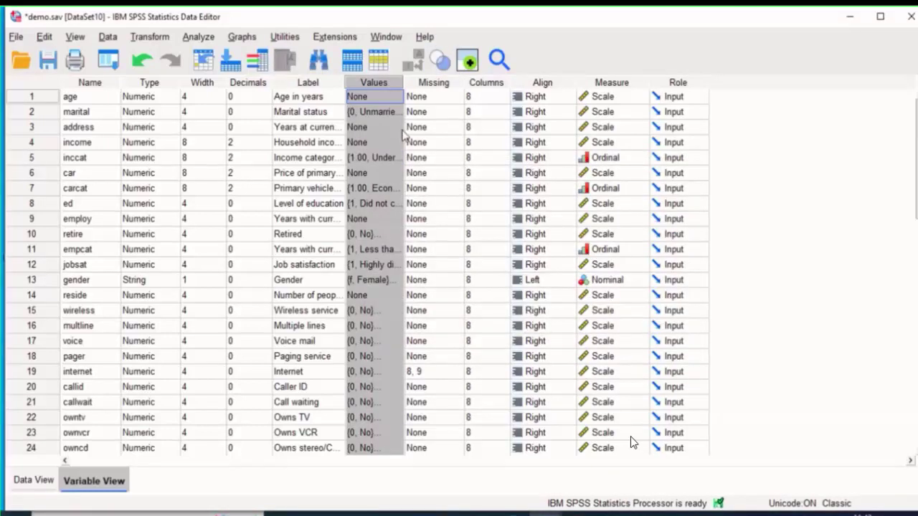
Highlight the Missing column, open the missing values of internet, examine the discrete missing values 8 and 9, and close the dialog.
click(433, 83)
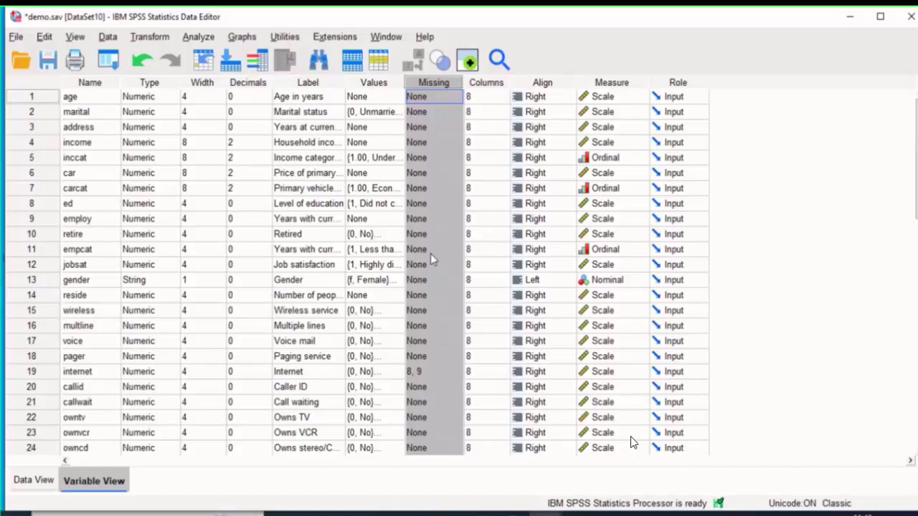
click(427, 373)
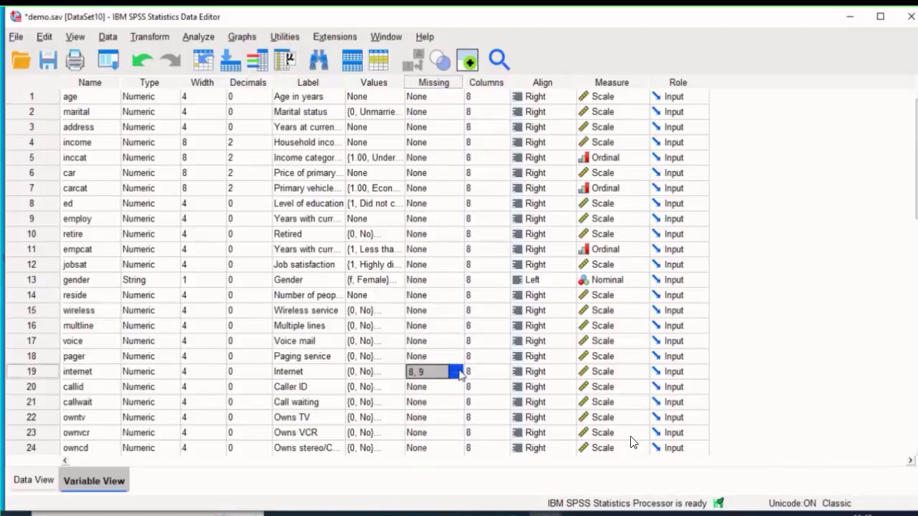
click(456, 373)
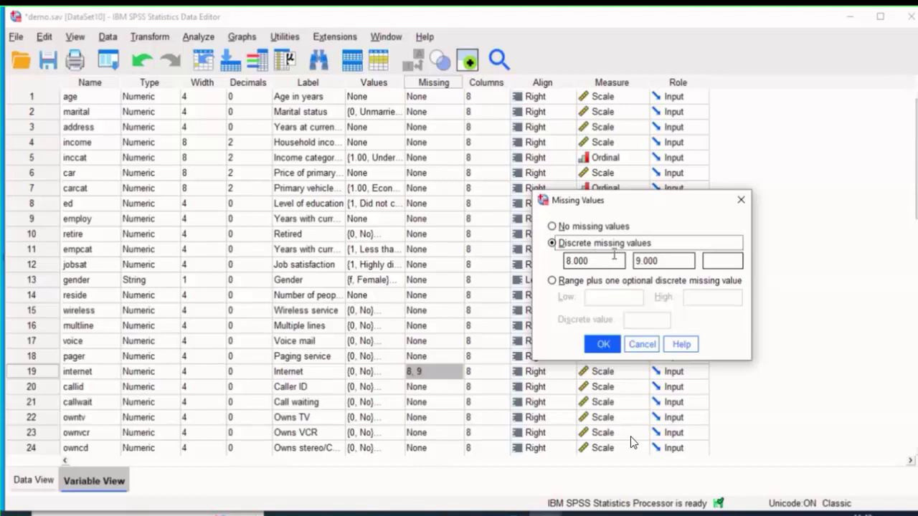
click(667, 260)
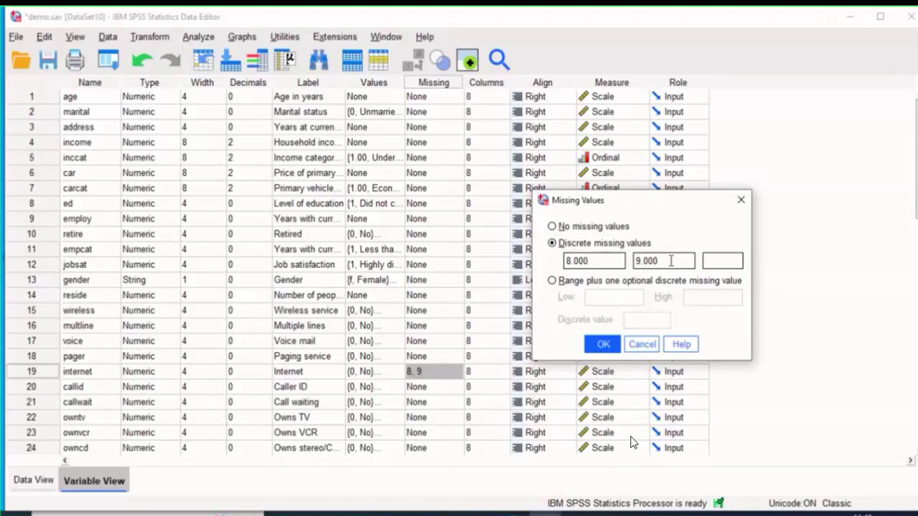
drag(660, 261, 624, 258)
click(603, 344)
Switch to Data View and inspect the internet values of cases 89 and 109.
click(44, 478)
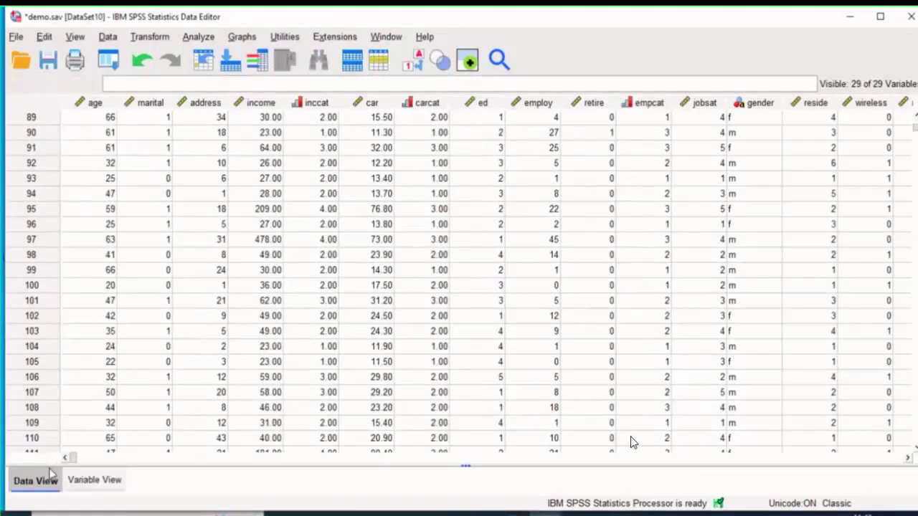
drag(74, 462, 238, 463)
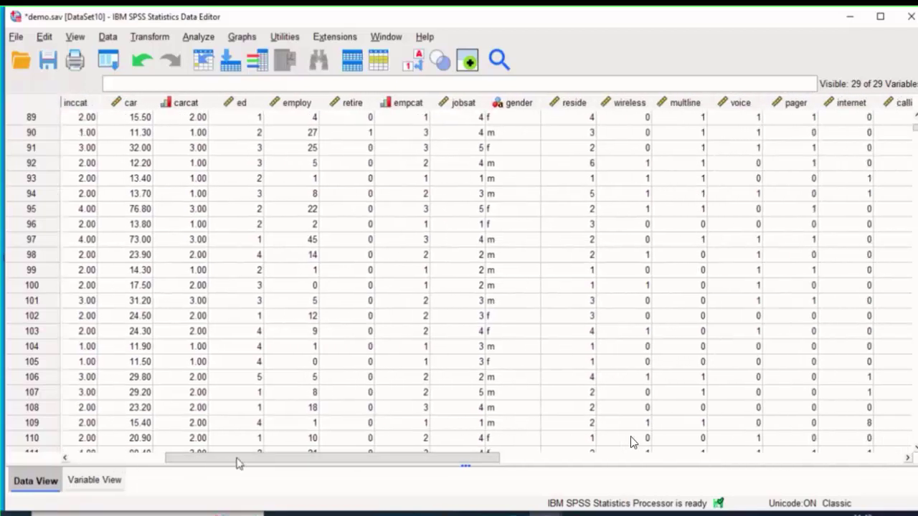
click(865, 119)
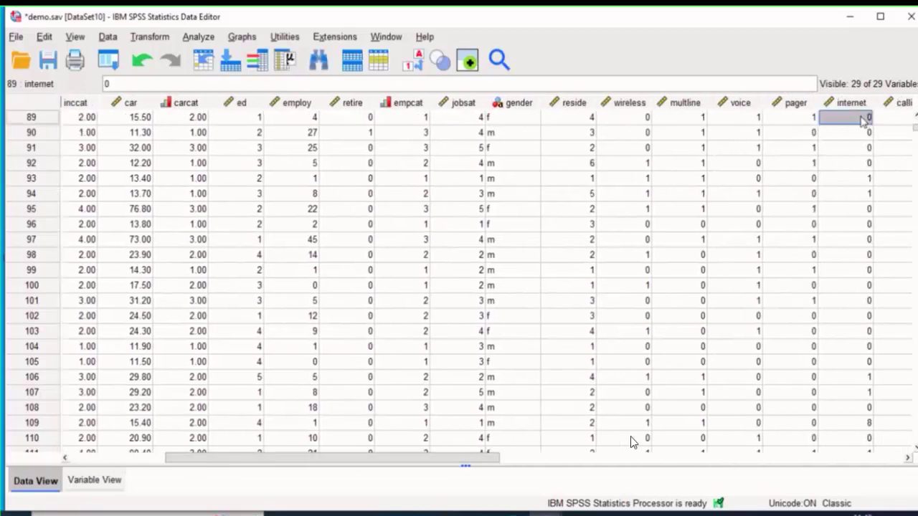
click(867, 424)
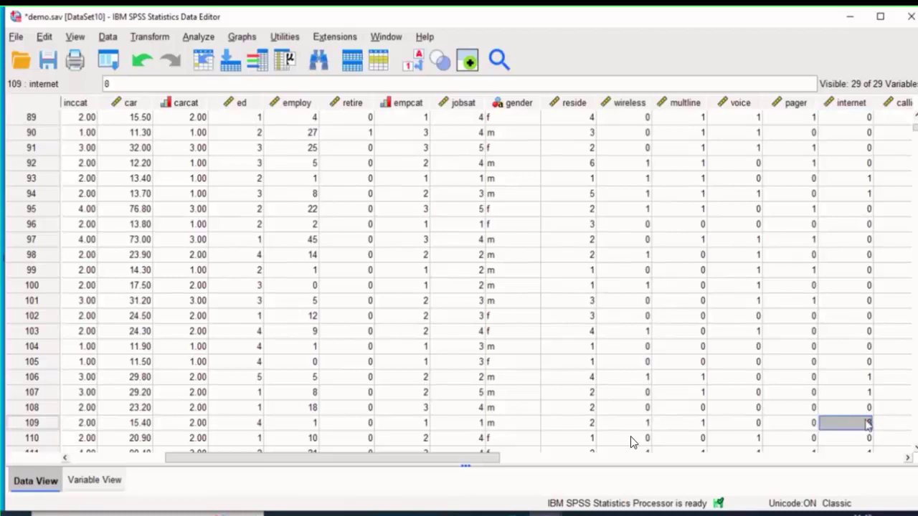
Return to Variable View, review the missing values definition of internet again, and close the dialog.
click(91, 480)
click(453, 372)
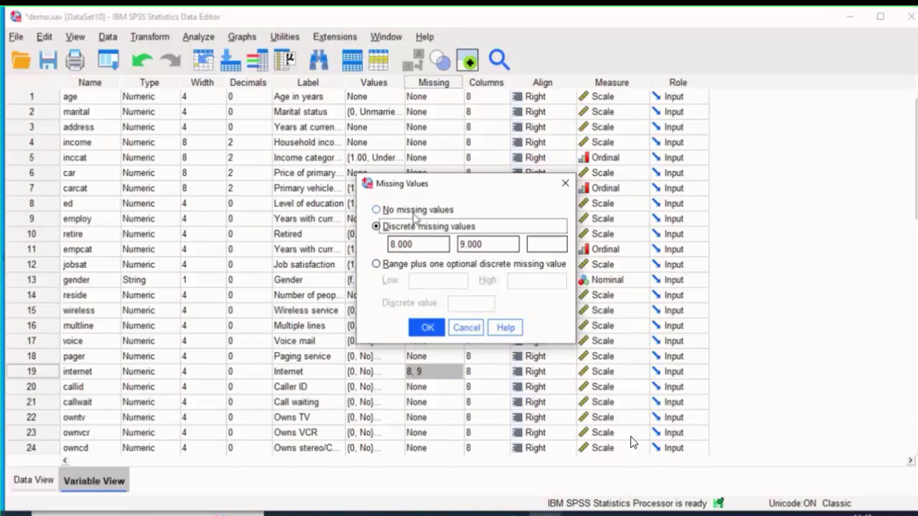
click(564, 184)
Highlight the Missing, Columns and Align columns one after another.
click(421, 82)
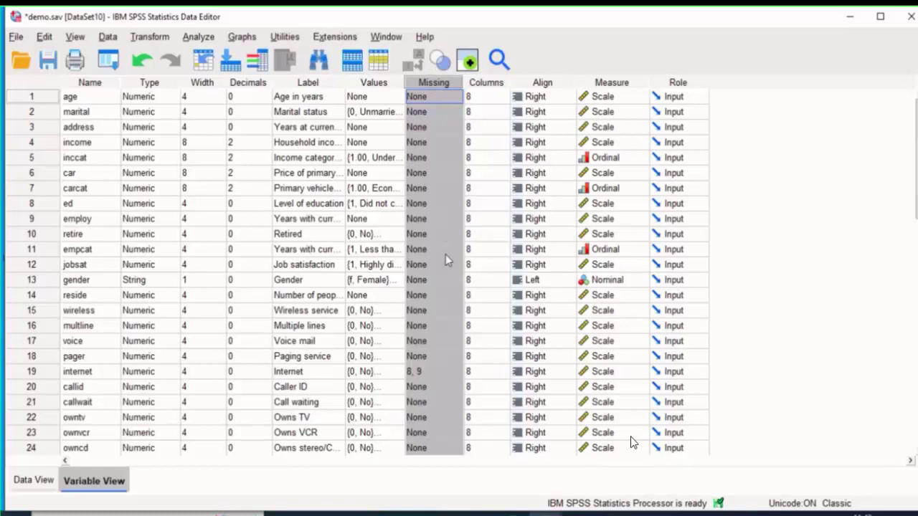
click(486, 83)
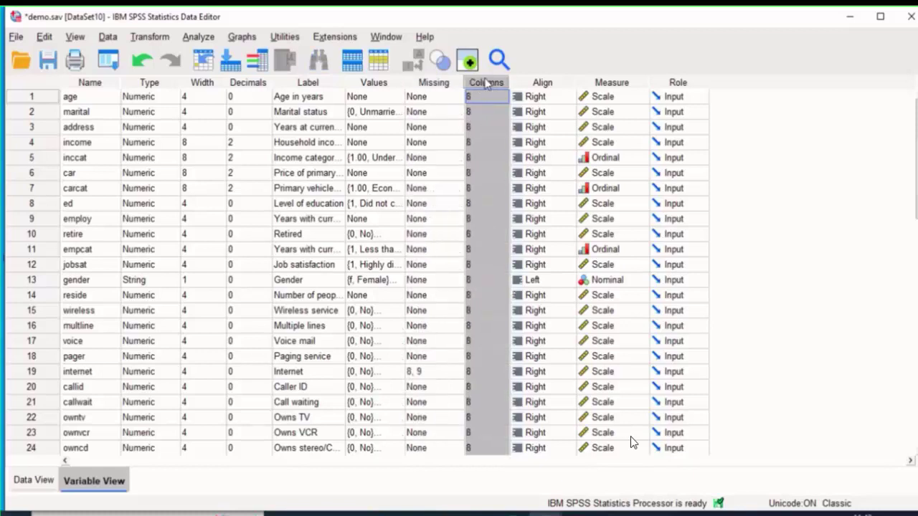
click(542, 82)
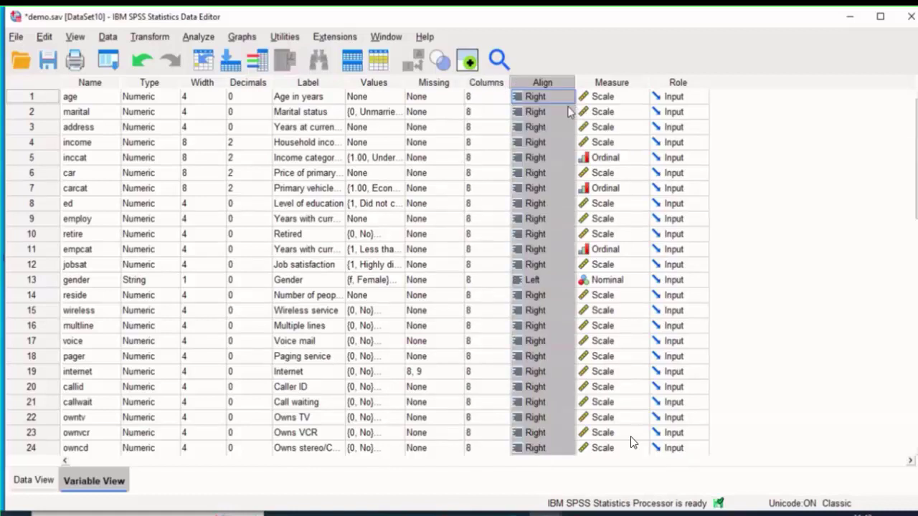
Highlight the Measure column, view the measurement level options for age, and close the list.
click(619, 84)
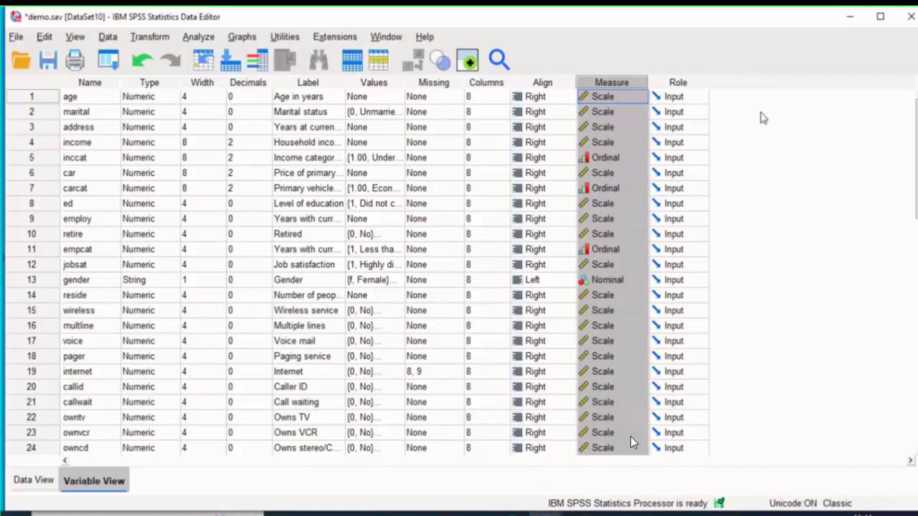
click(625, 100)
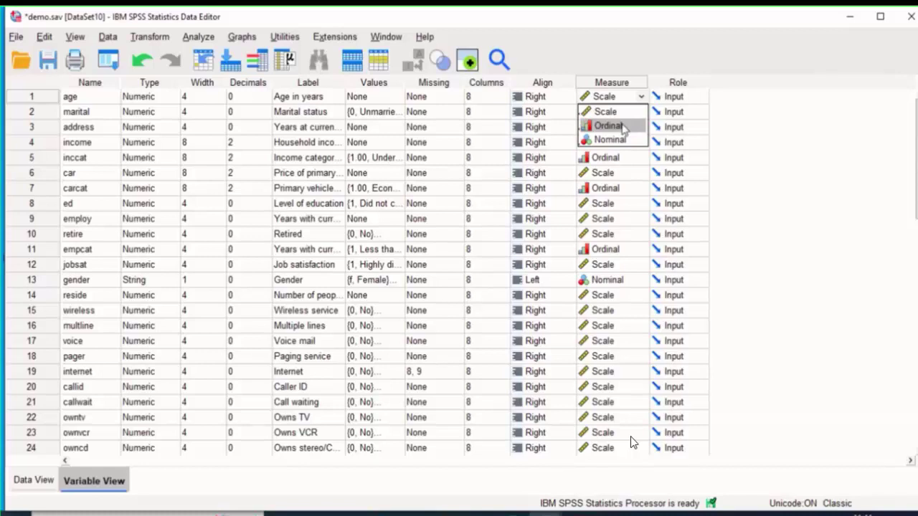
click(862, 137)
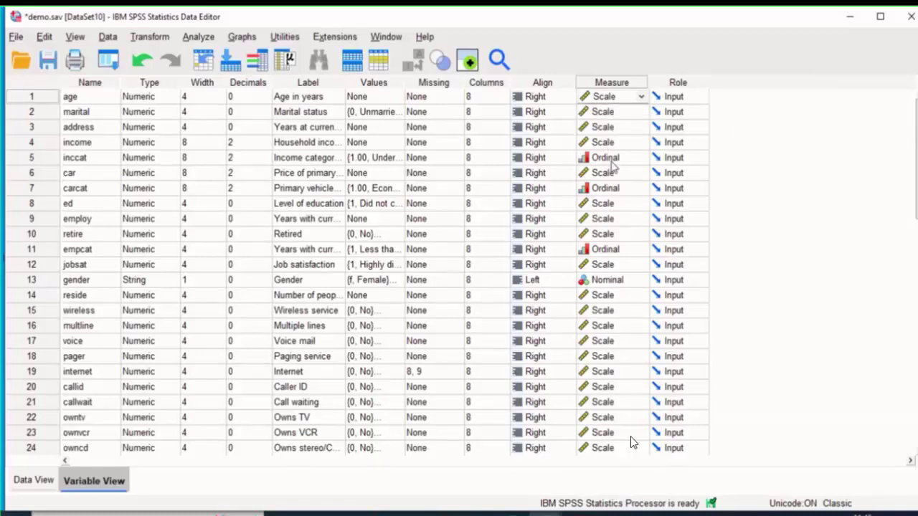
Select the inccat variable and view the measurement level options for inccat and empcat.
click(79, 157)
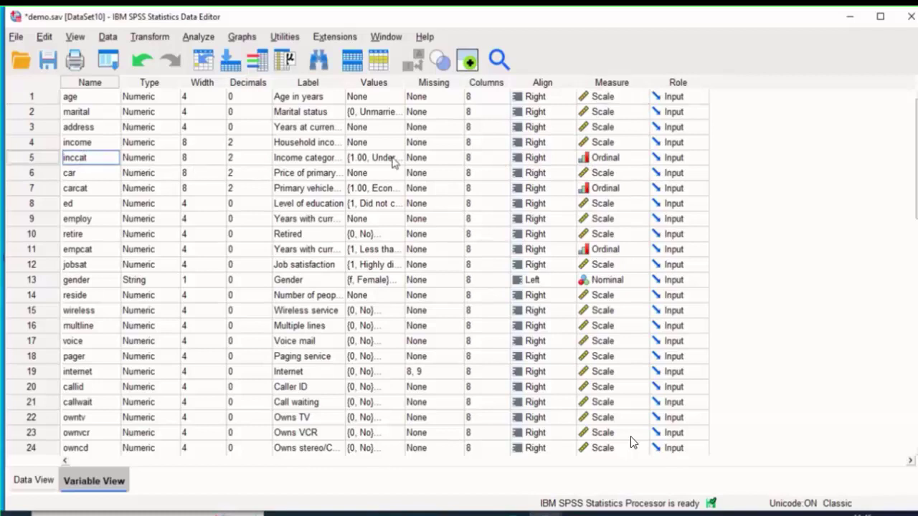
click(626, 161)
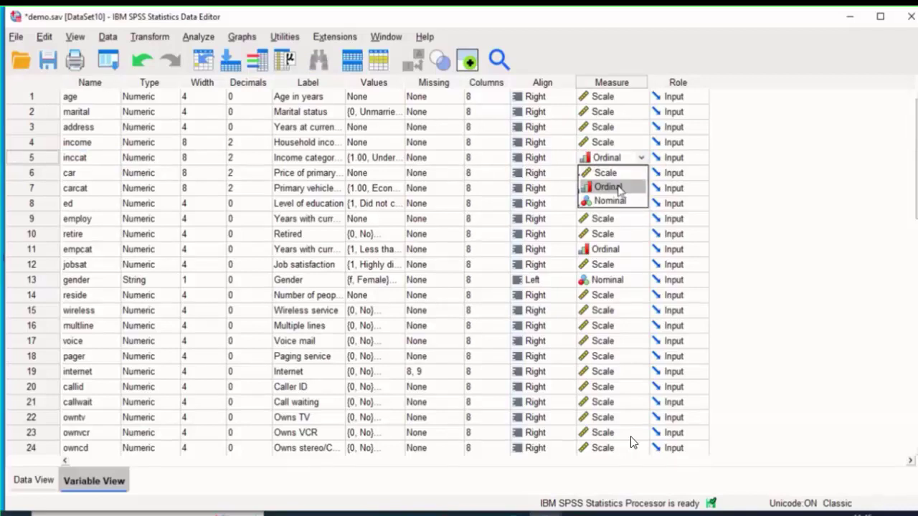
click(902, 243)
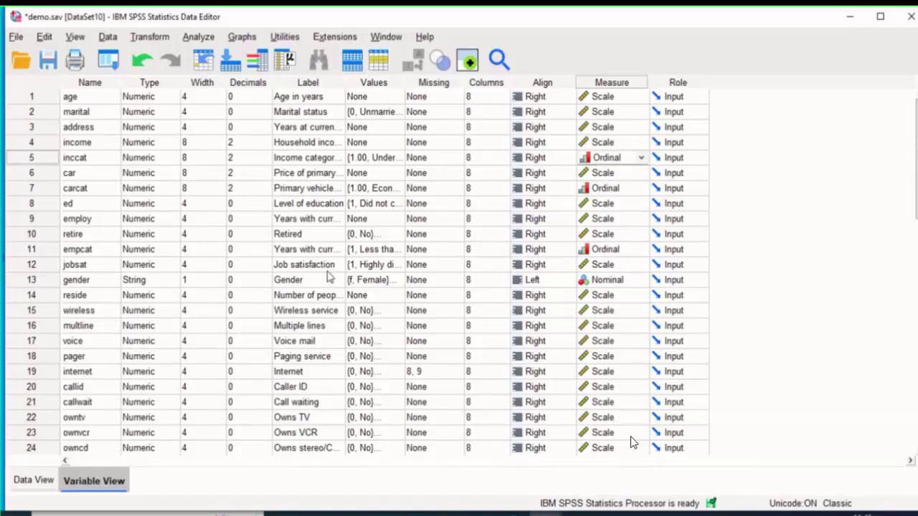
click(634, 250)
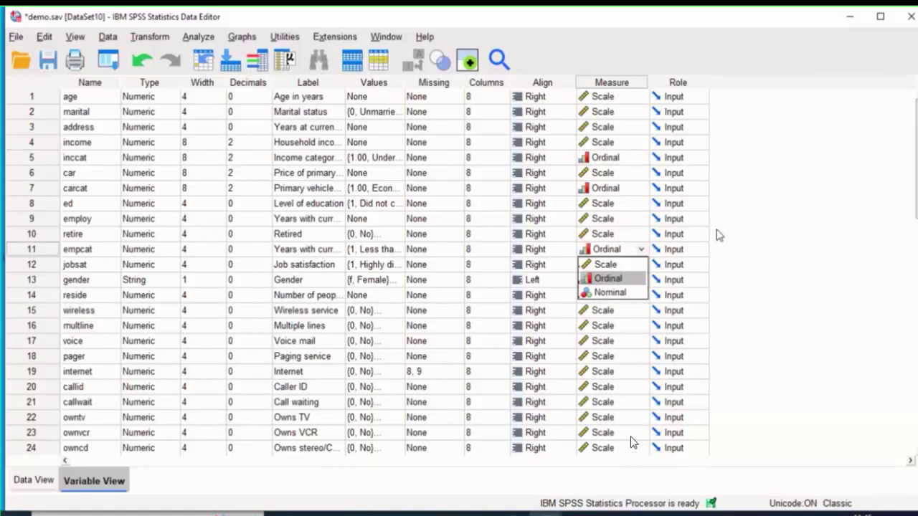
click(741, 220)
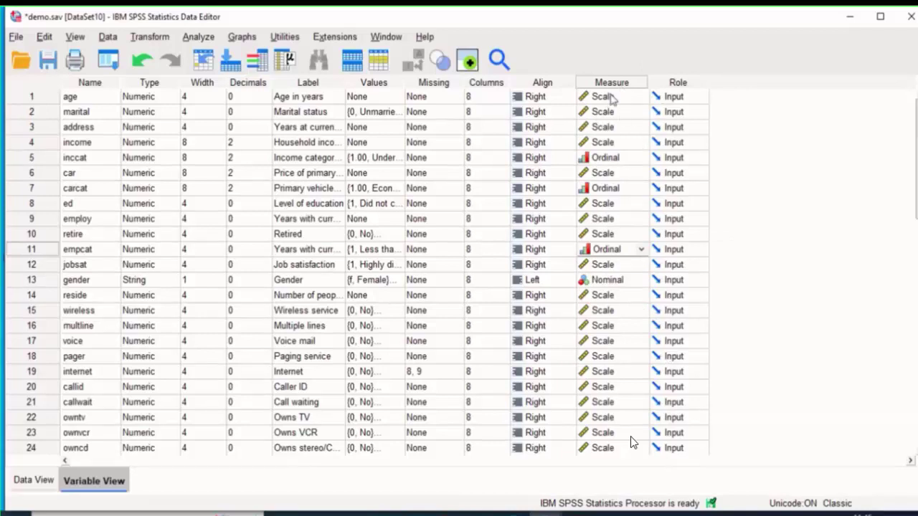
Highlight the Role column, view the role options for age, and look through the variable list.
click(682, 82)
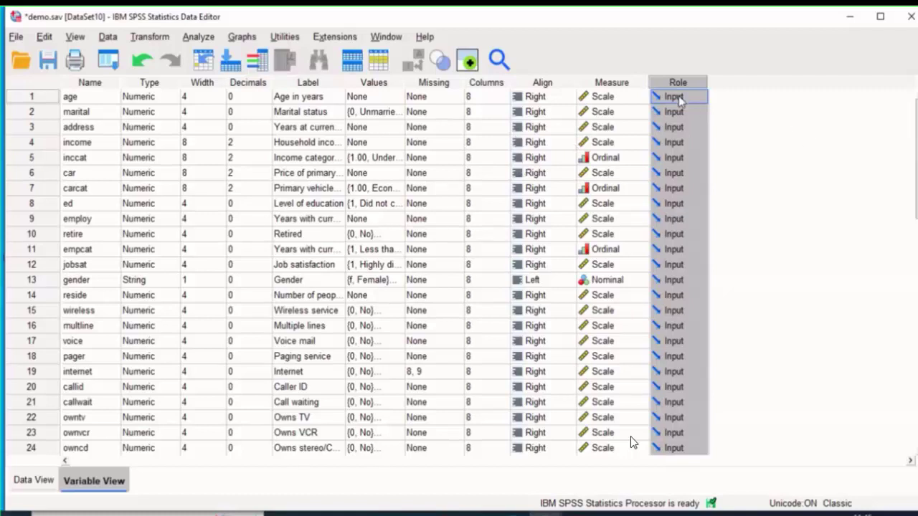
click(701, 98)
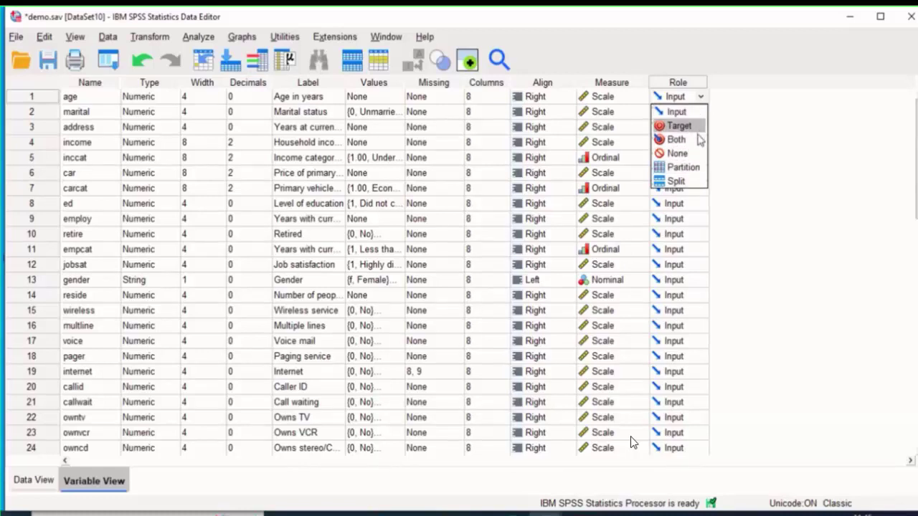
click(822, 172)
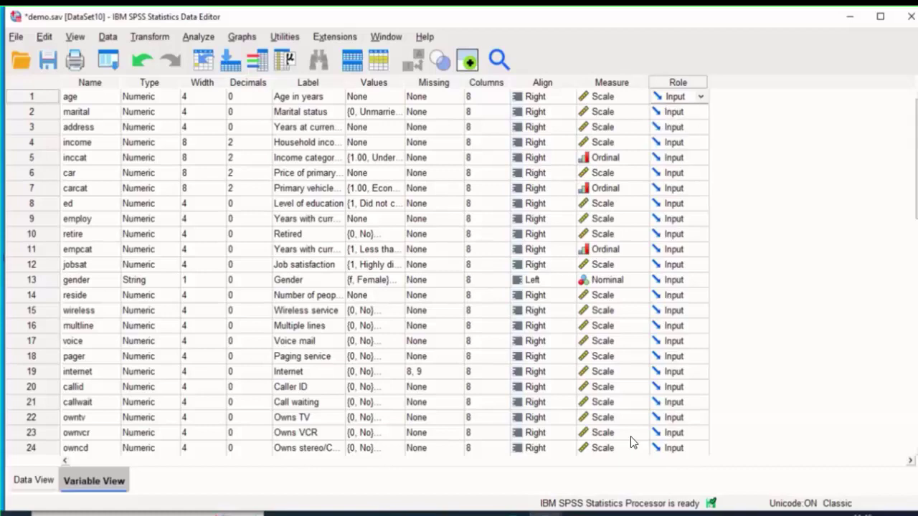
scroll(632, 442, down, 8)
scroll(632, 442, up, 7)
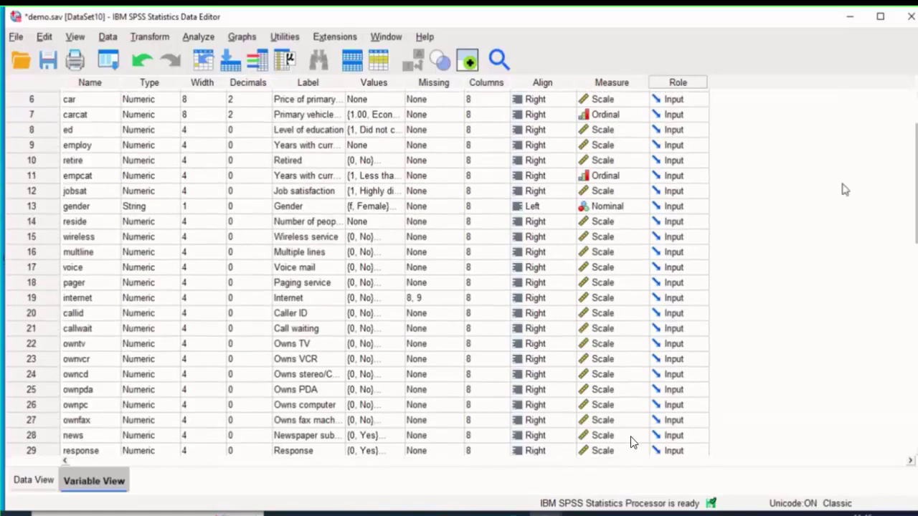
scroll(633, 442, up, 2)
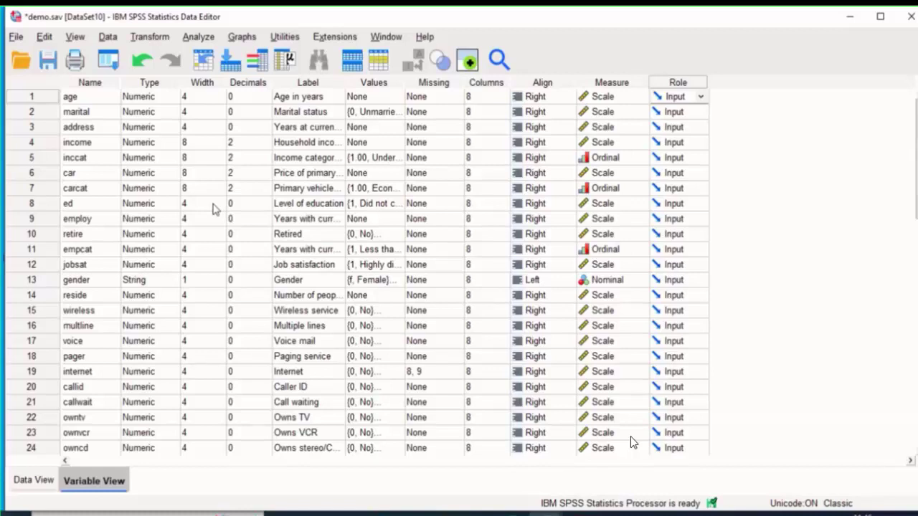
Check the data values, return to the variable definitions, and set the marital variable's measurement level to Nominal.
click(32, 479)
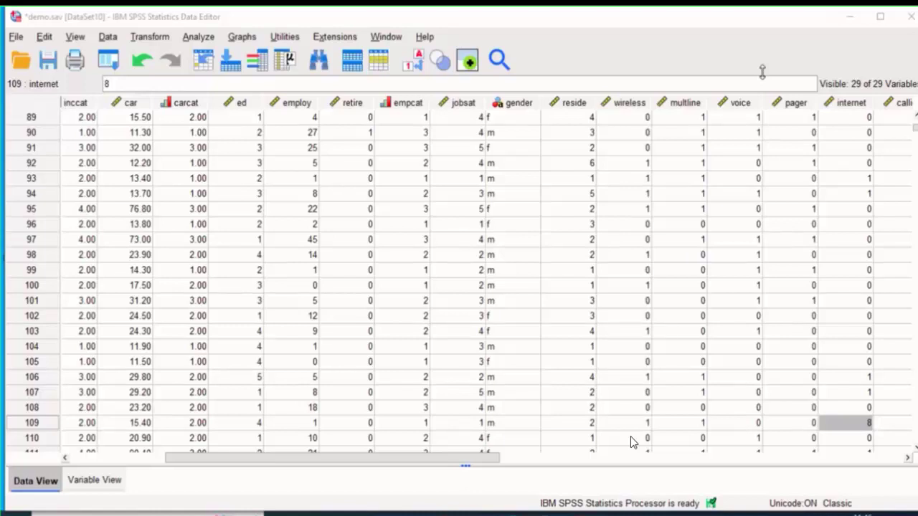
click(85, 482)
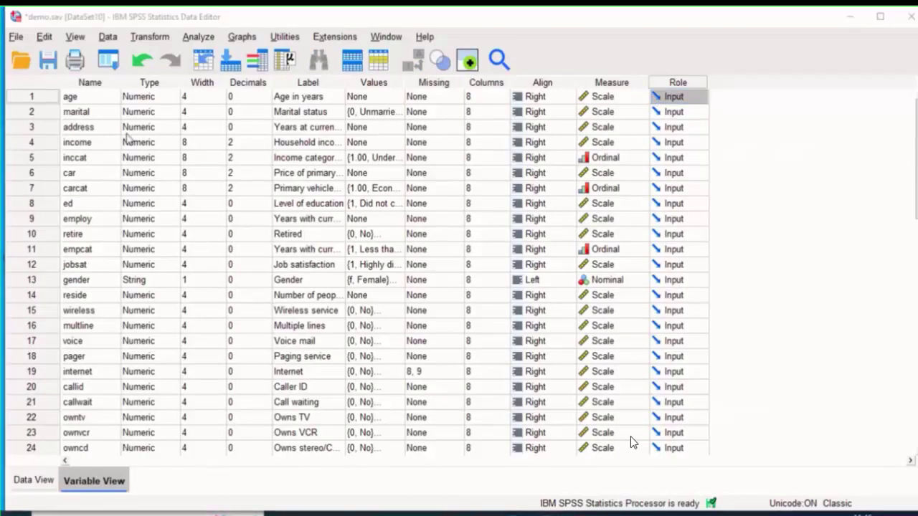
click(625, 114)
click(608, 154)
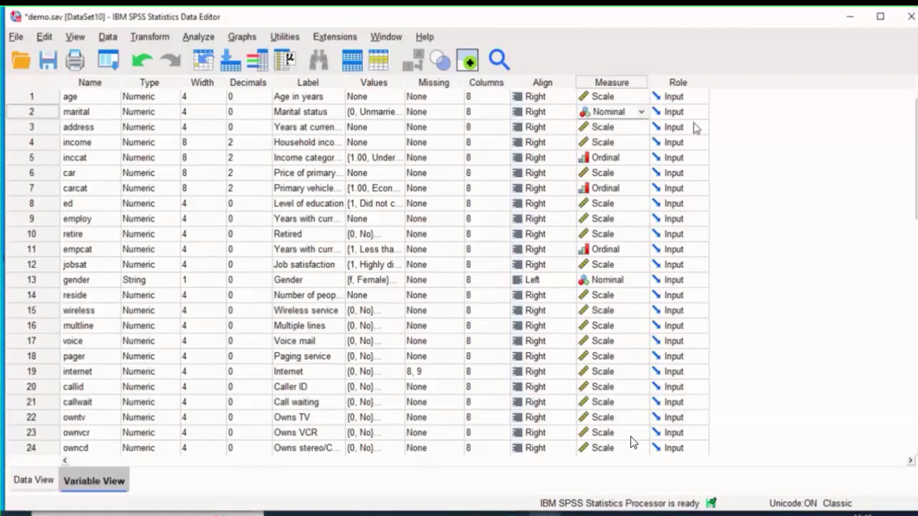
click(694, 126)
click(746, 117)
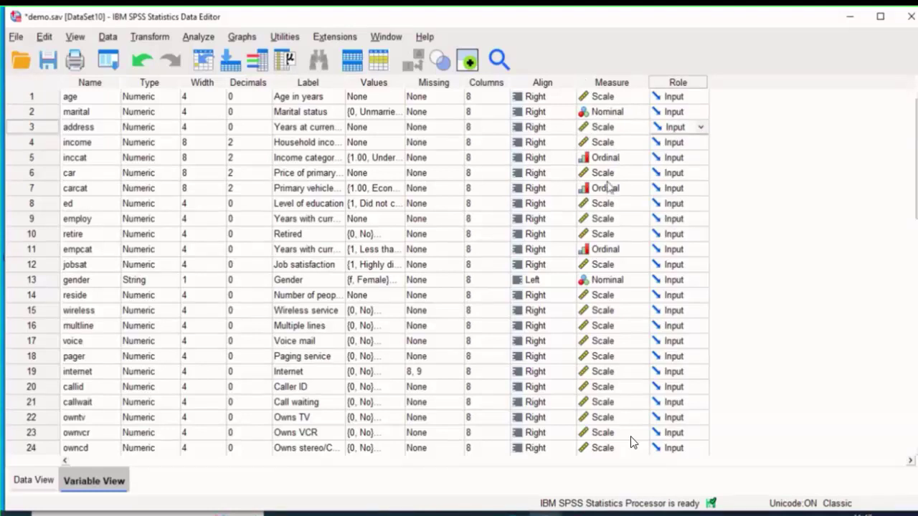
click(608, 115)
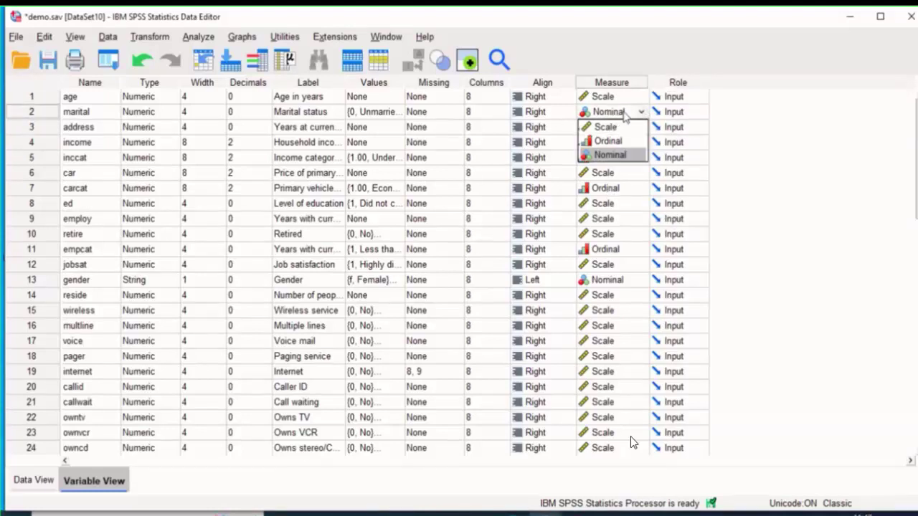
click(727, 174)
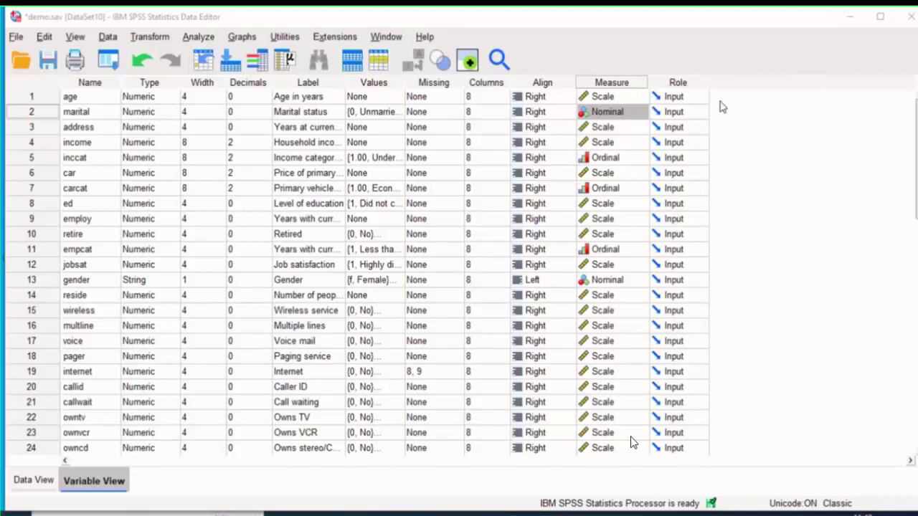
View the available role options for the age variable and close the list without choosing one.
click(681, 99)
click(681, 98)
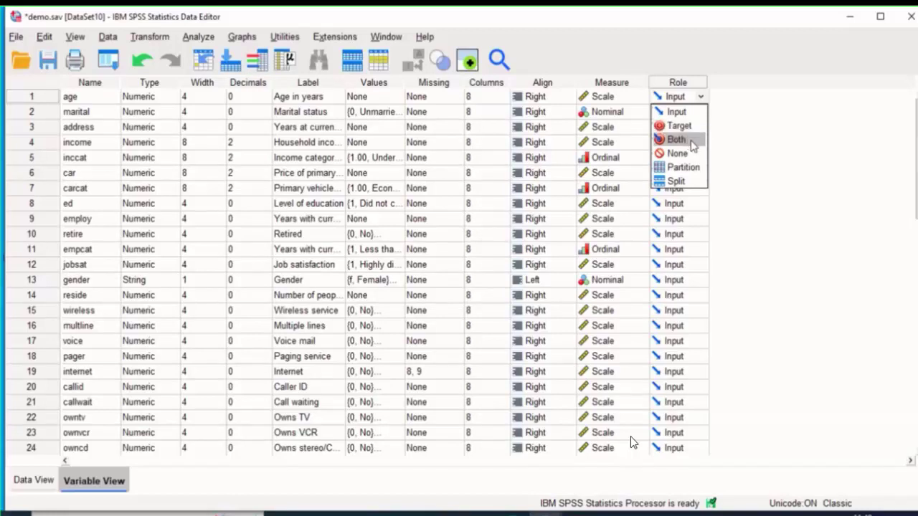
click(737, 125)
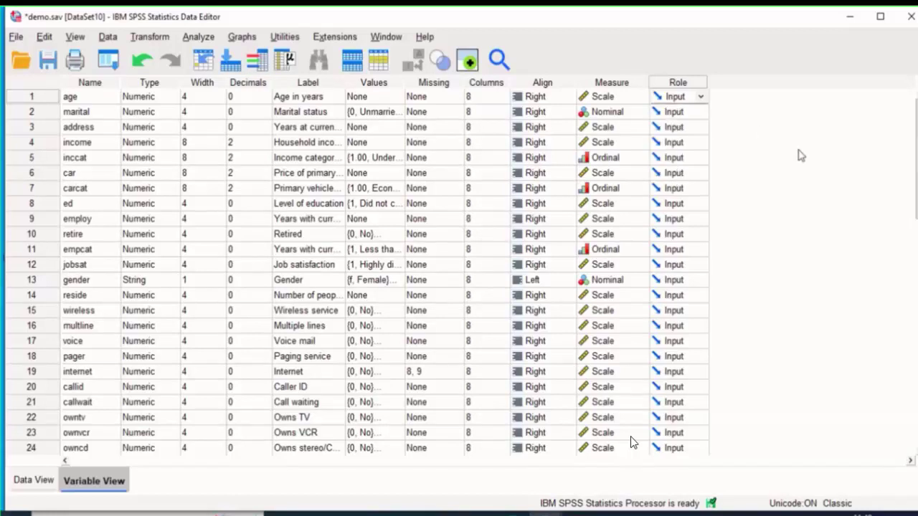
key(alt+Tab)
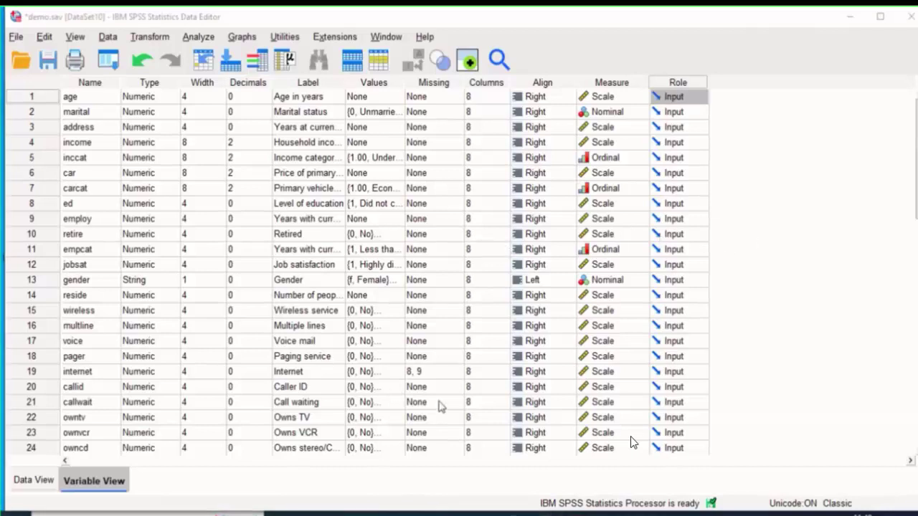
Try to replace the internet variable's discrete missing values with the single value 24.
click(434, 373)
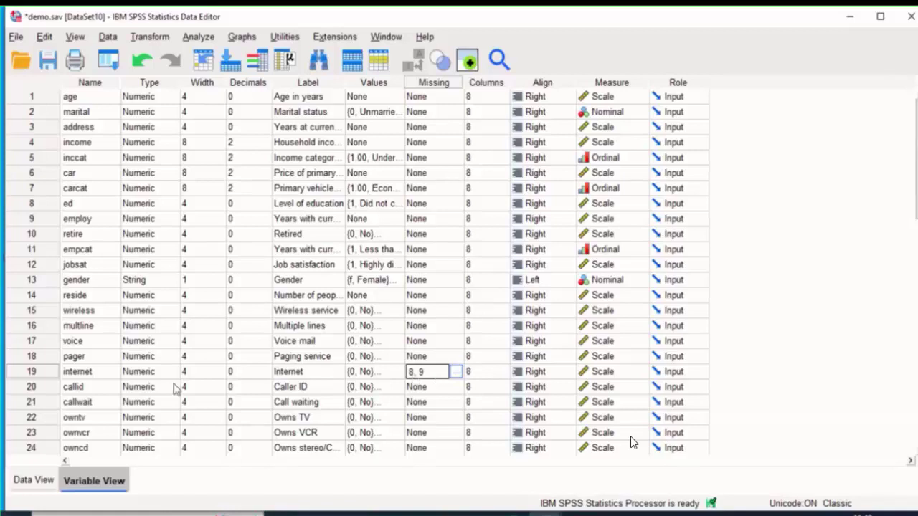
click(82, 374)
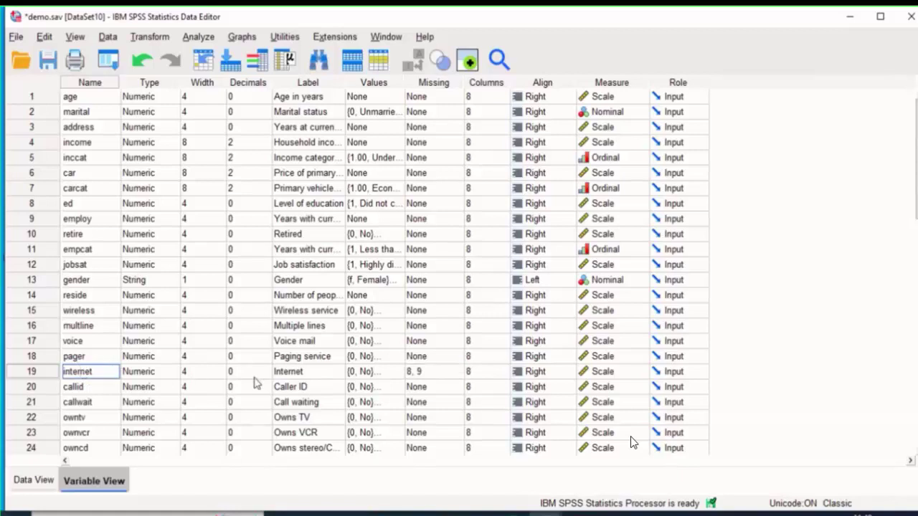
click(417, 374)
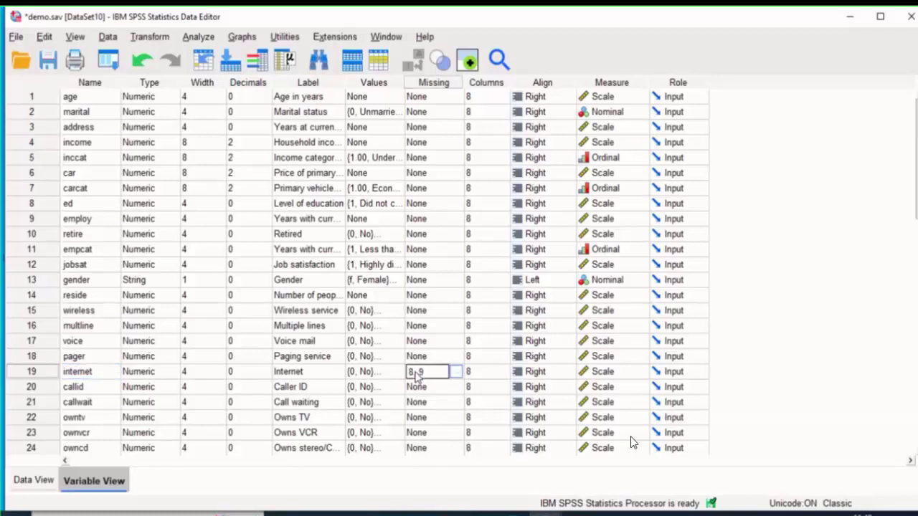
click(456, 372)
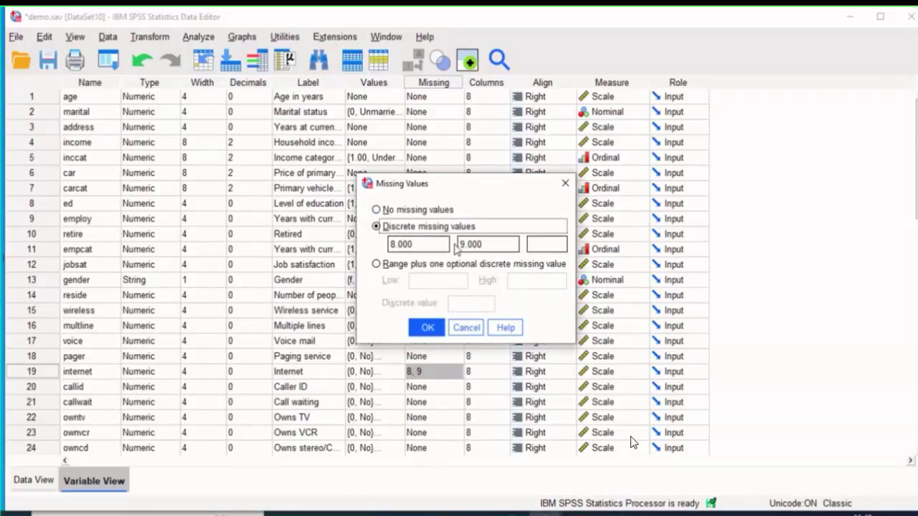
click(487, 243)
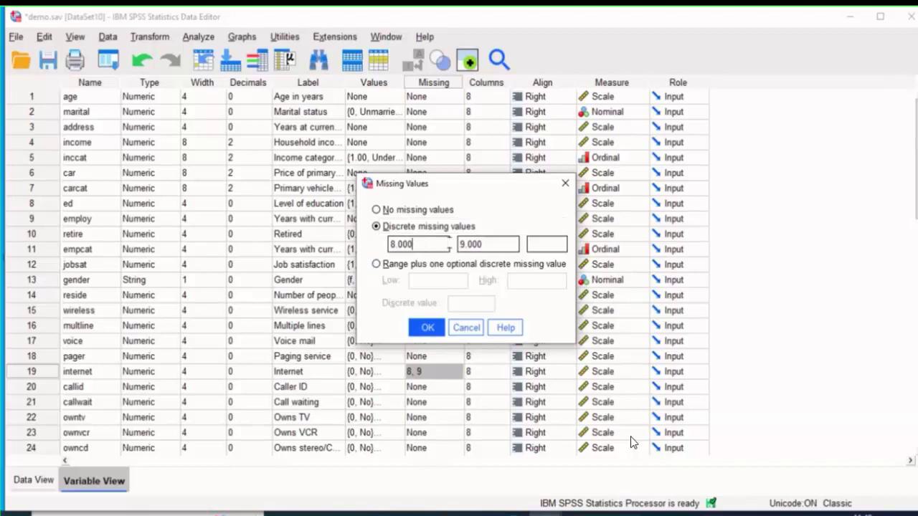
drag(515, 240, 420, 243)
key(Delete)
click(421, 244)
drag(428, 241, 330, 237)
text(24)
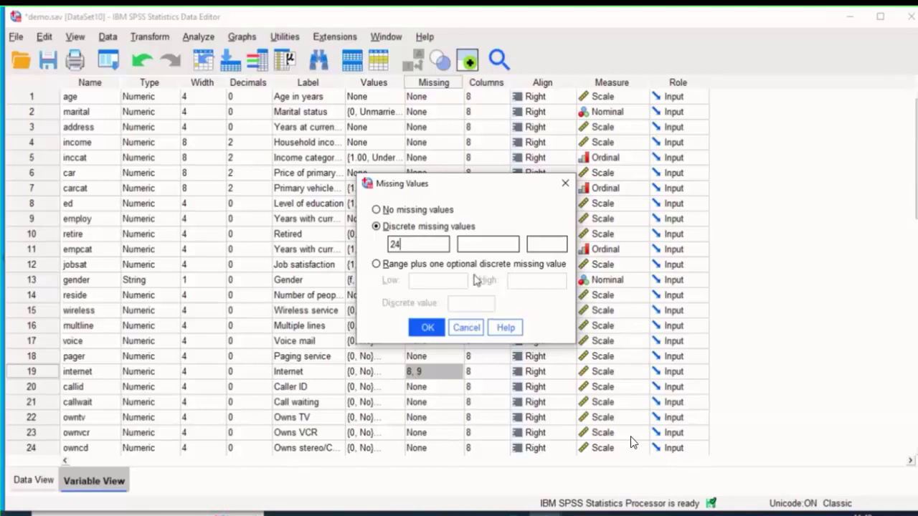
View the range option for missing values and discard the changes to the internet variable.
click(384, 264)
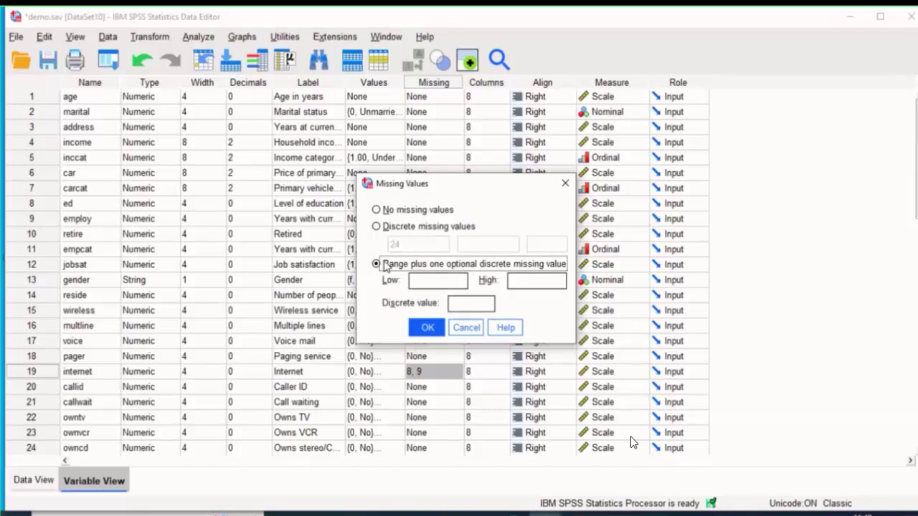
click(378, 230)
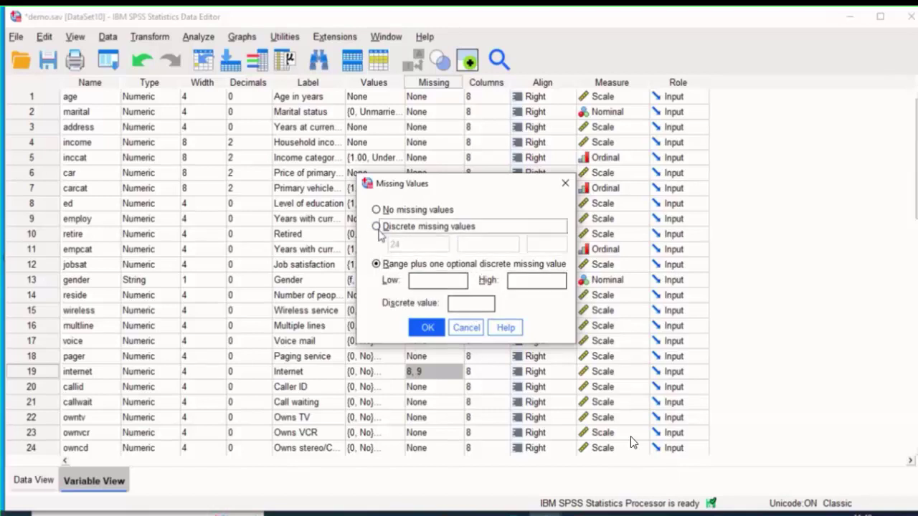
click(467, 329)
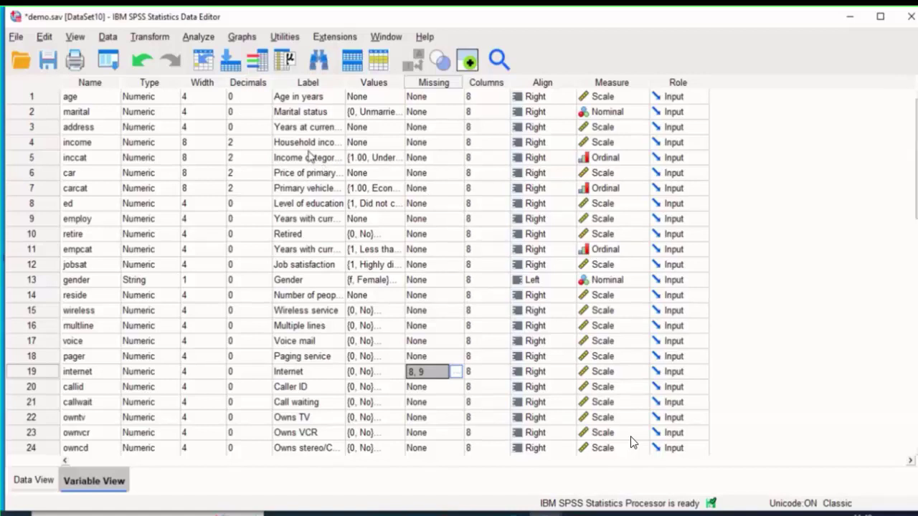
Highlight the Type column and view the variable type options for age.
click(149, 83)
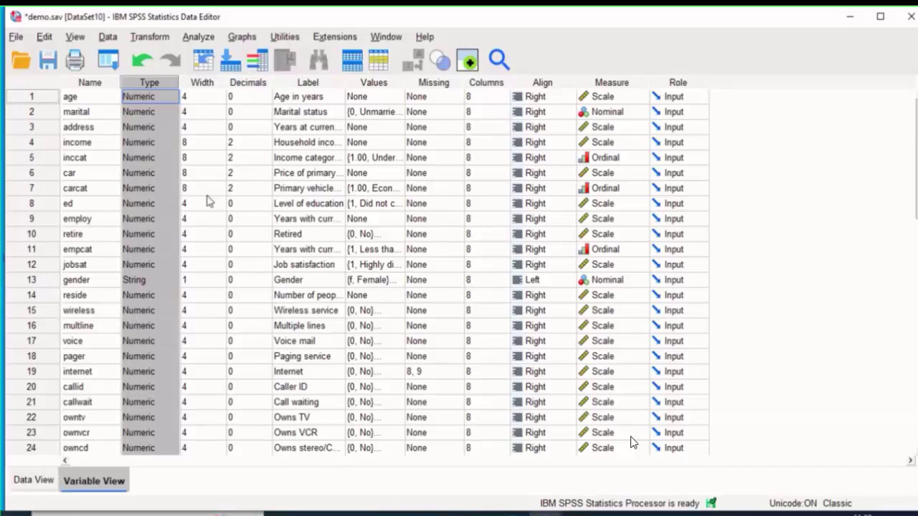
click(149, 96)
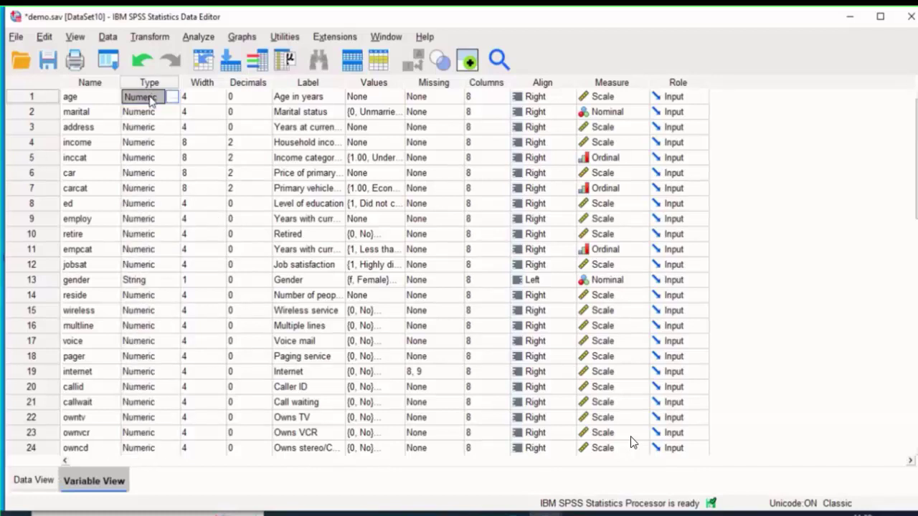
click(173, 97)
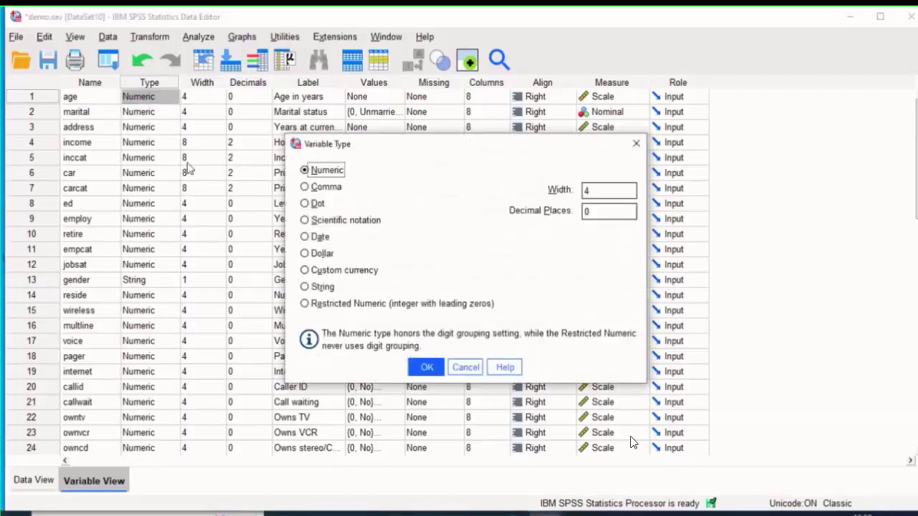
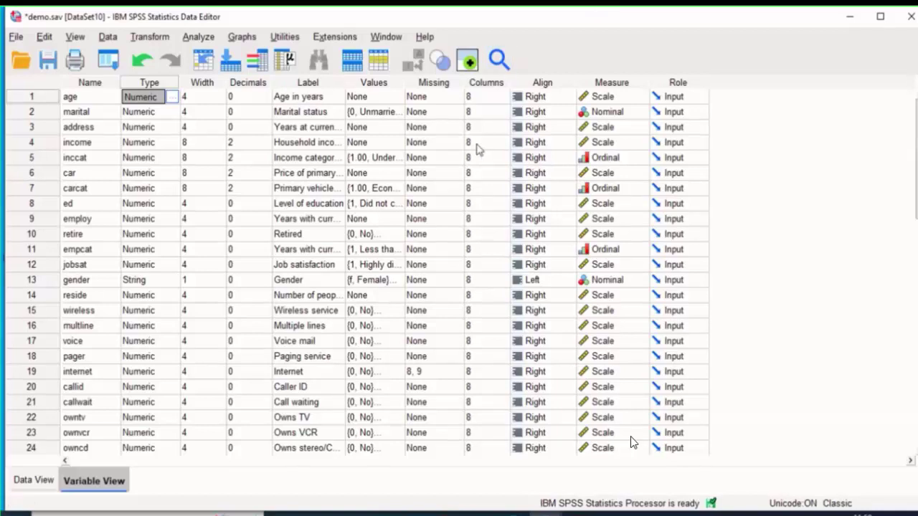
Review the discrete and range missing value settings of the internet variable and cancel without changing them.
click(432, 377)
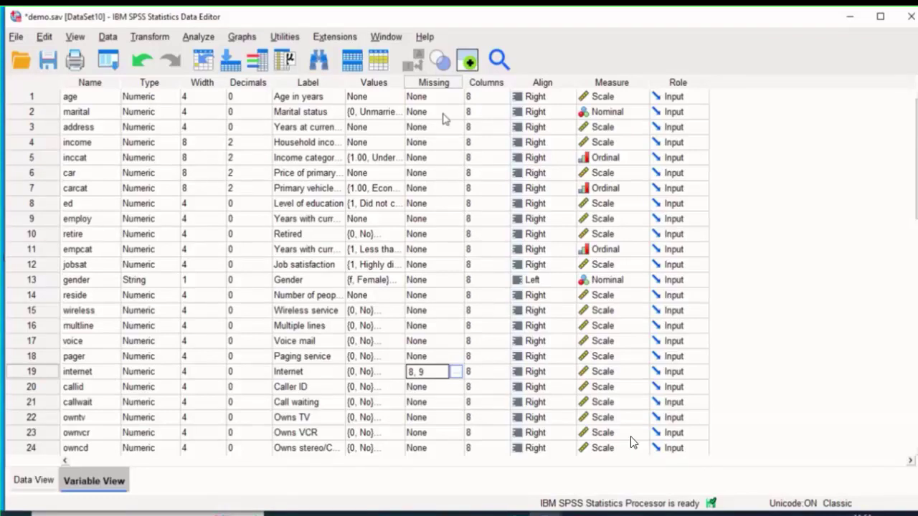
click(453, 375)
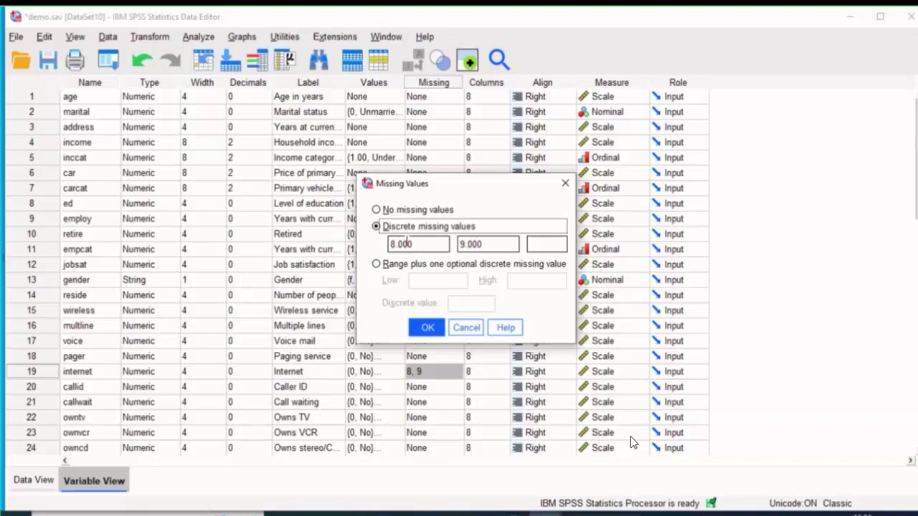
click(487, 245)
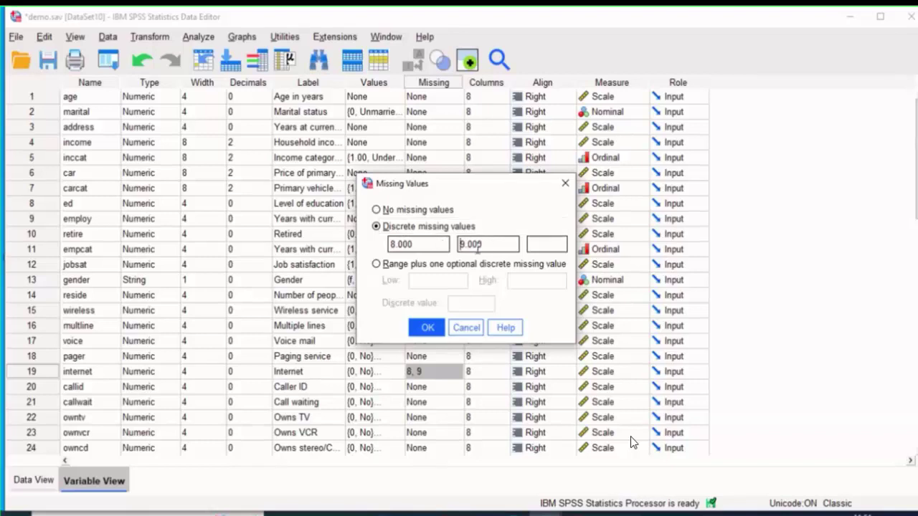
click(377, 265)
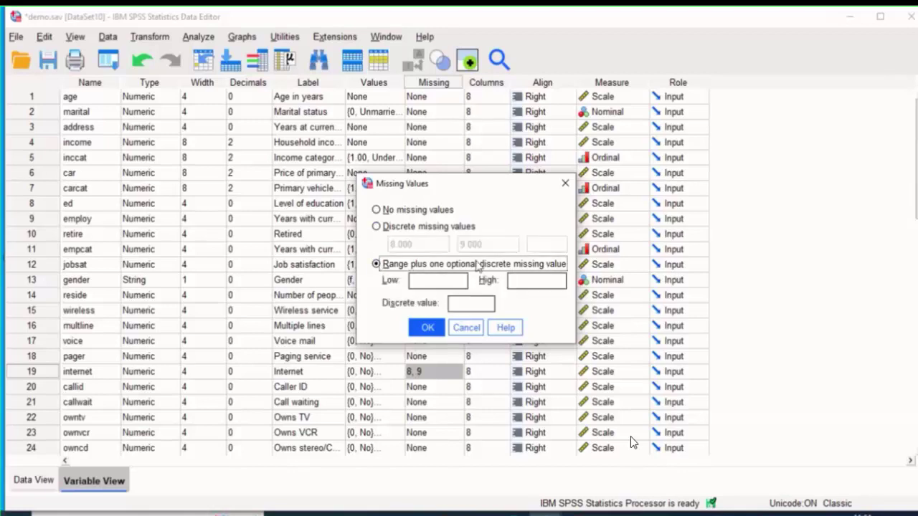
click(471, 302)
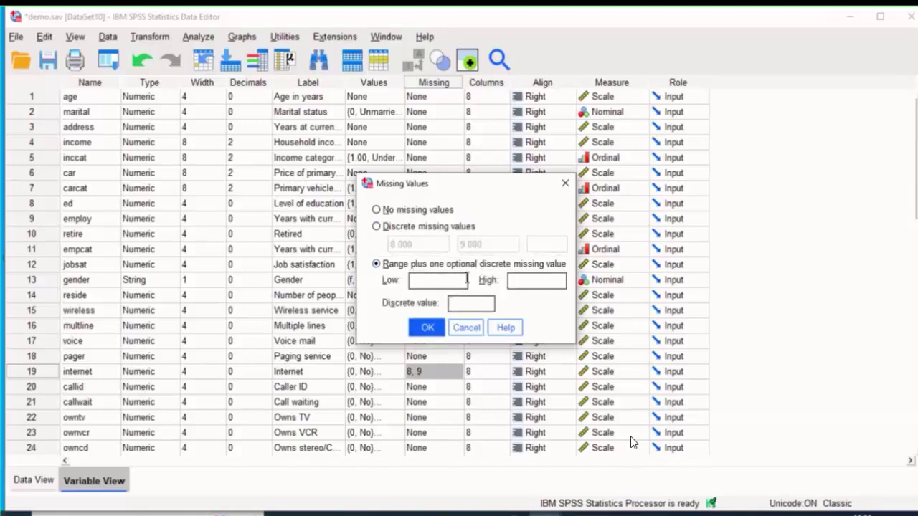
click(466, 328)
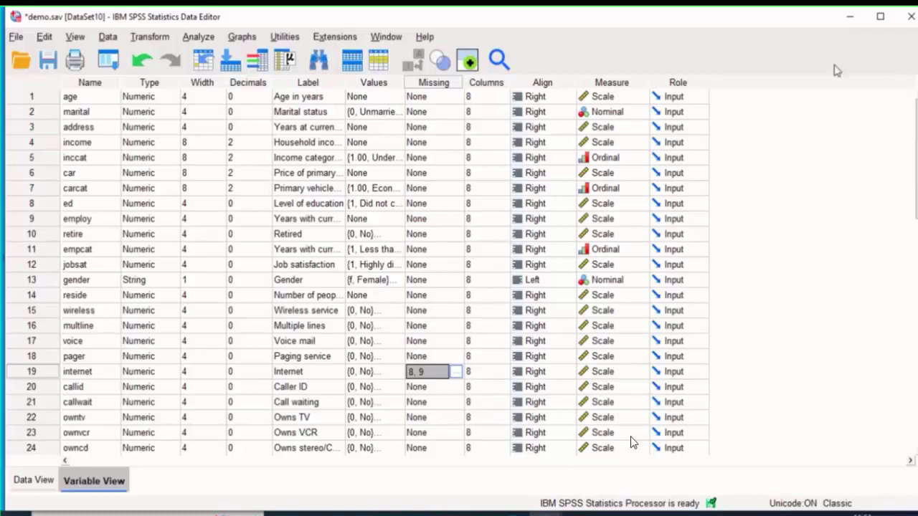
click(833, 36)
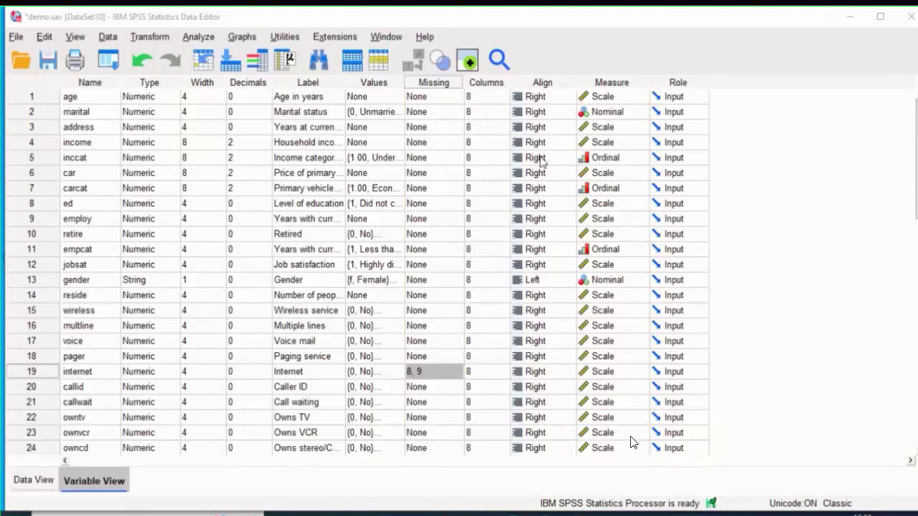
click(794, 433)
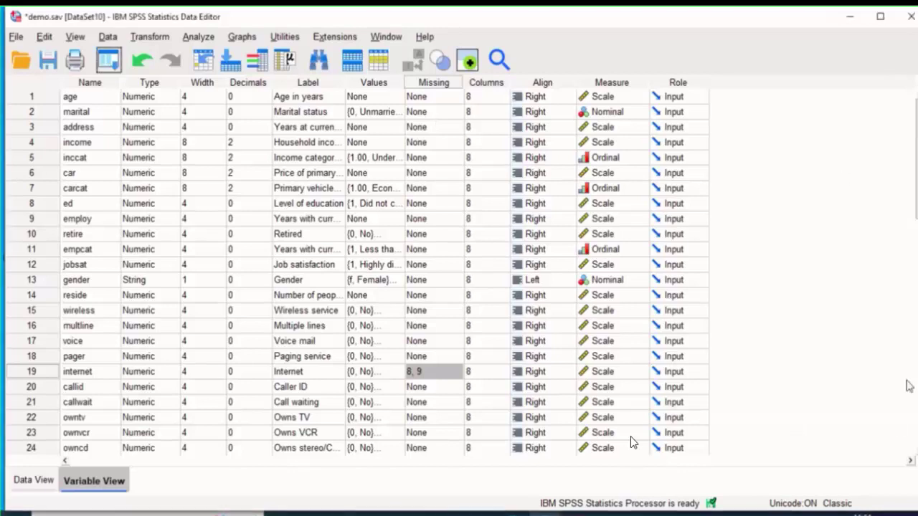
click(862, 38)
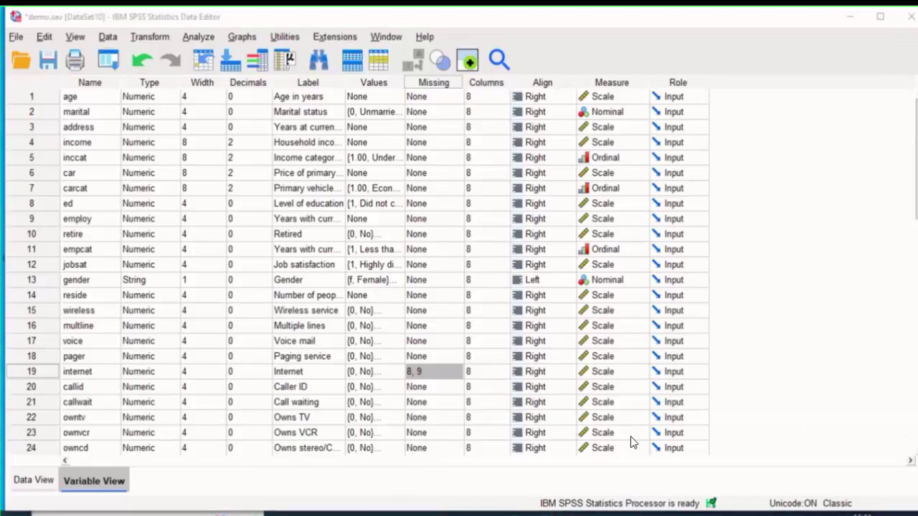
Add a new variable named grade in the first empty row, row 30.
scroll(632, 442, down, 3)
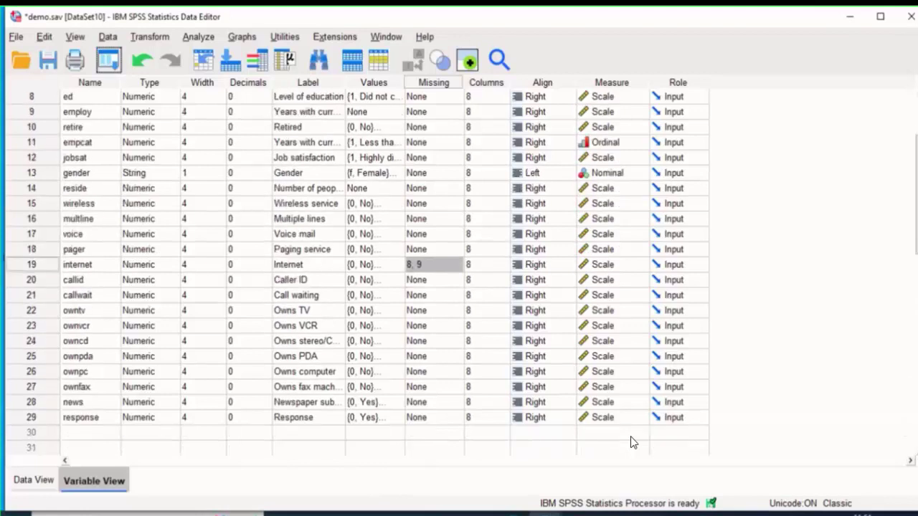
click(106, 417)
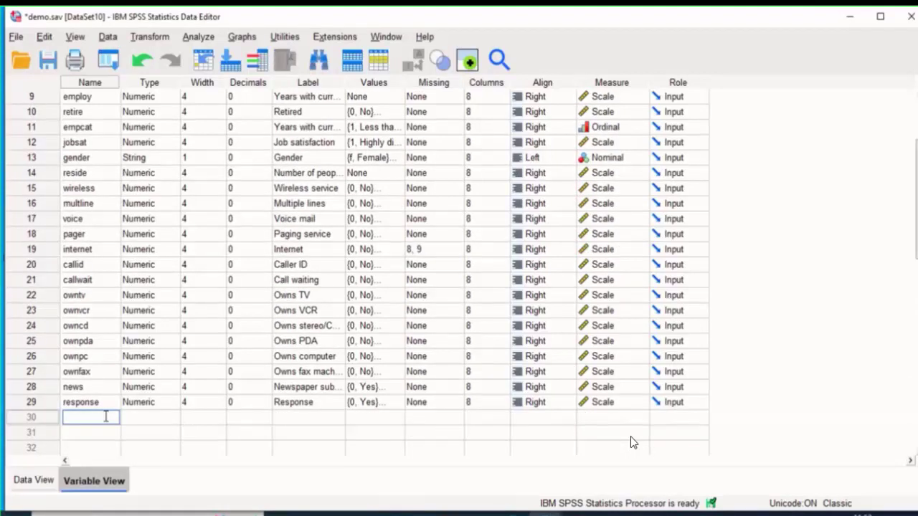
text(grade)
key(Tab)
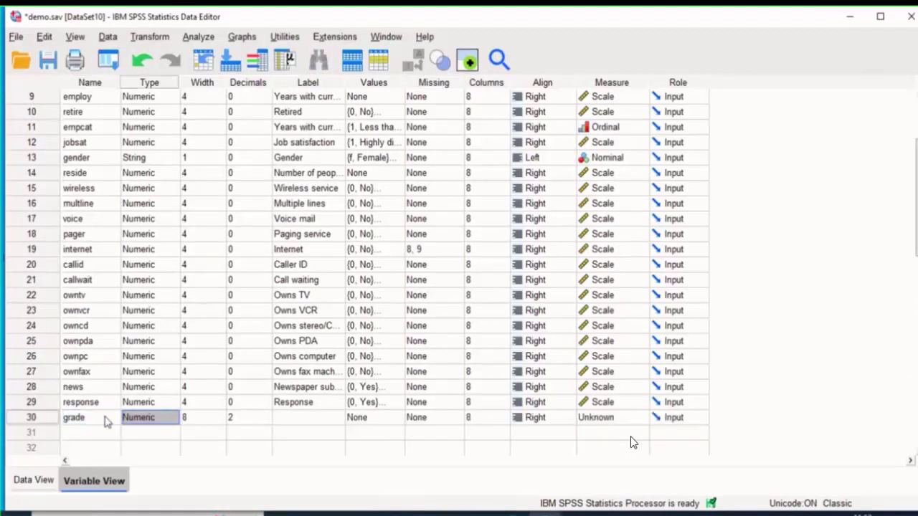
Keep Numeric as the type of the grade variable and enter "grade for students" as its label.
click(176, 418)
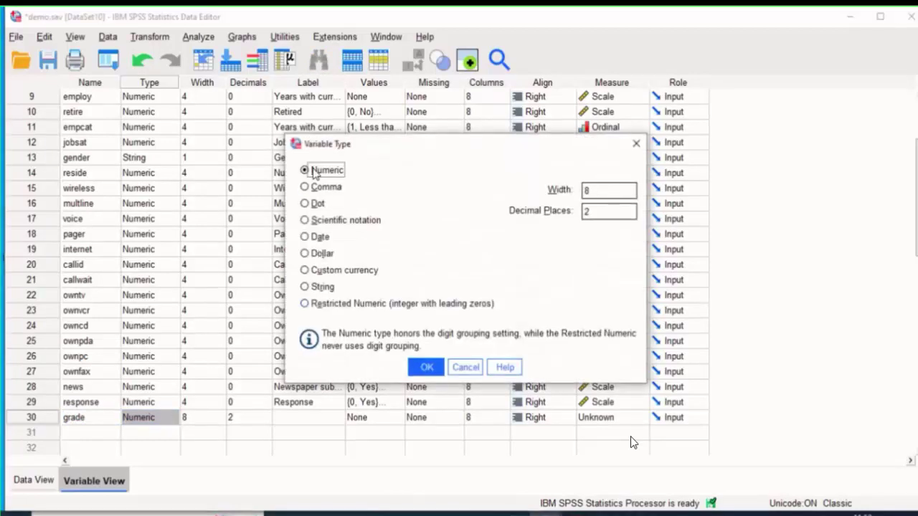
click(423, 367)
key(Tab)
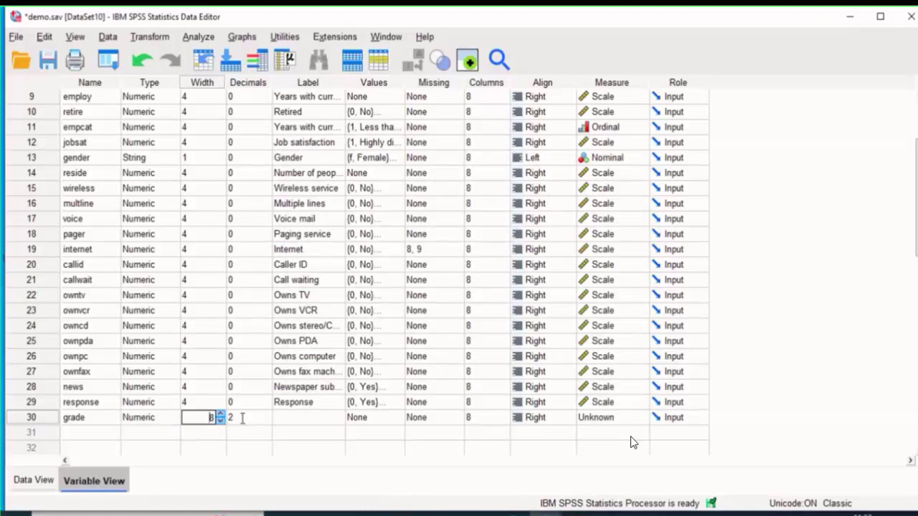
click(243, 418)
click(292, 417)
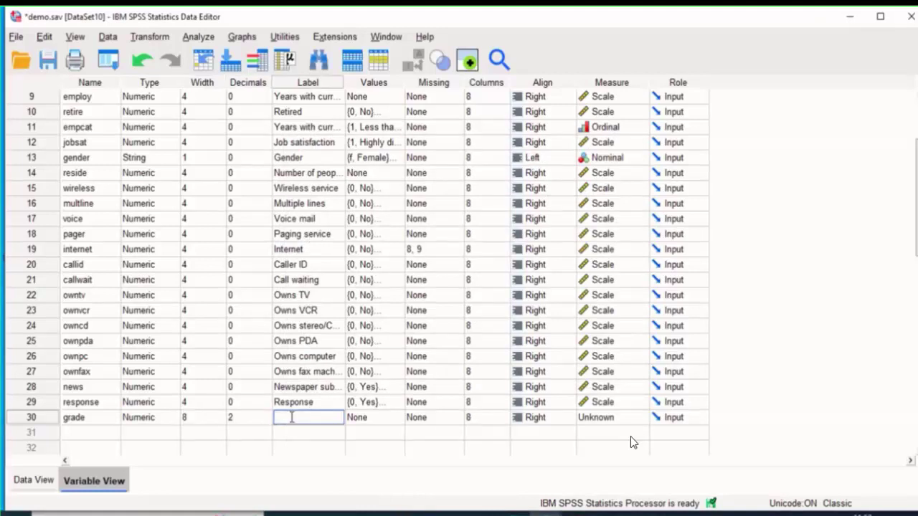
text(grade for students)
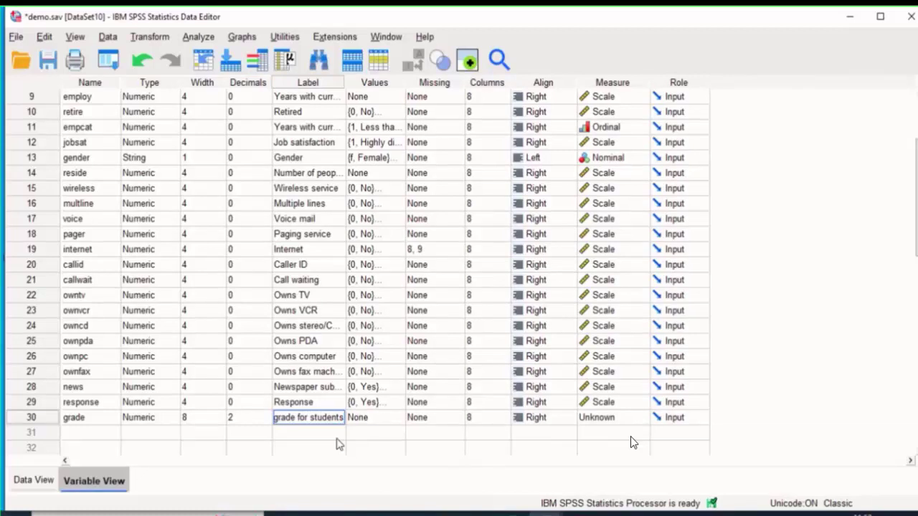
View the value and label fields of the grade variable's Value Labels settings and cancel without defining any.
click(363, 422)
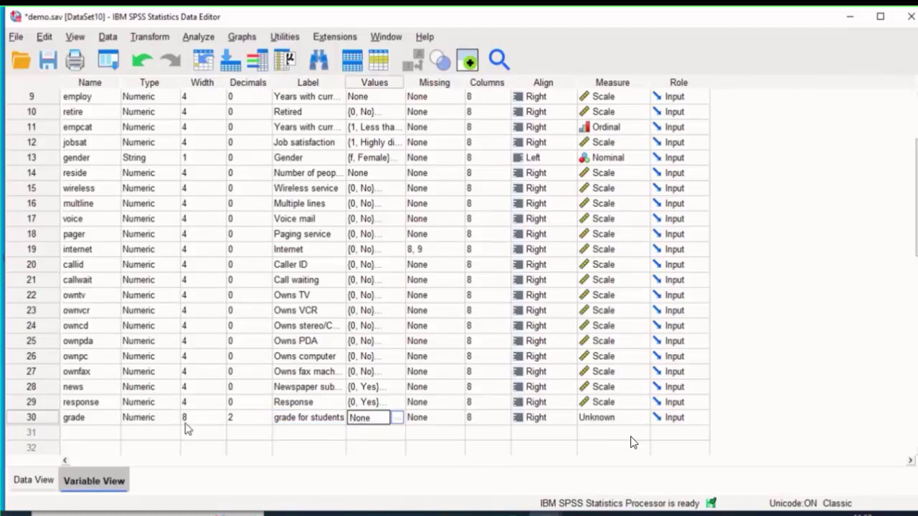
click(398, 418)
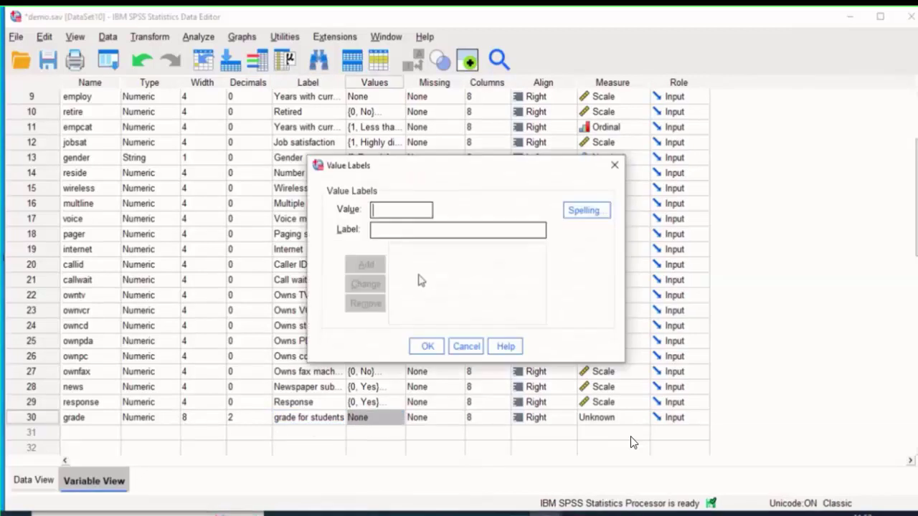
click(421, 229)
click(403, 208)
click(411, 230)
click(462, 351)
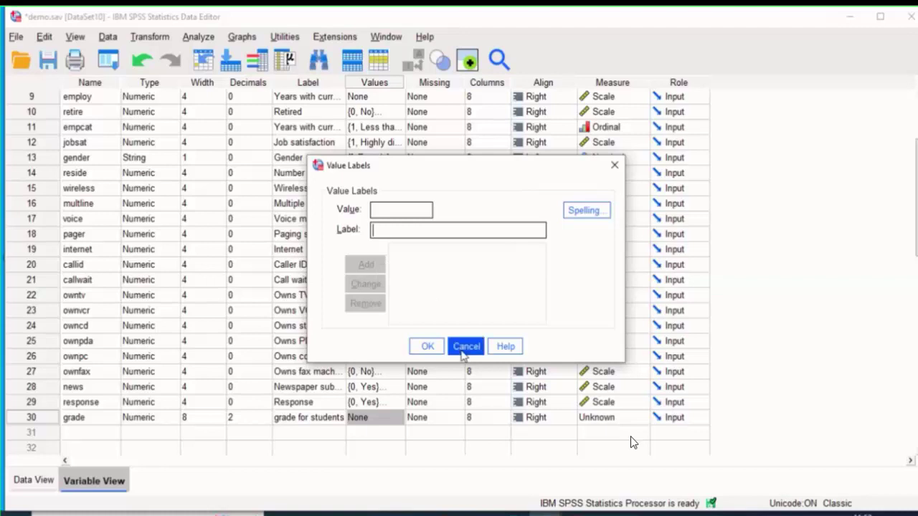
View the missing values options of the grade variable and cancel without changing them.
click(433, 419)
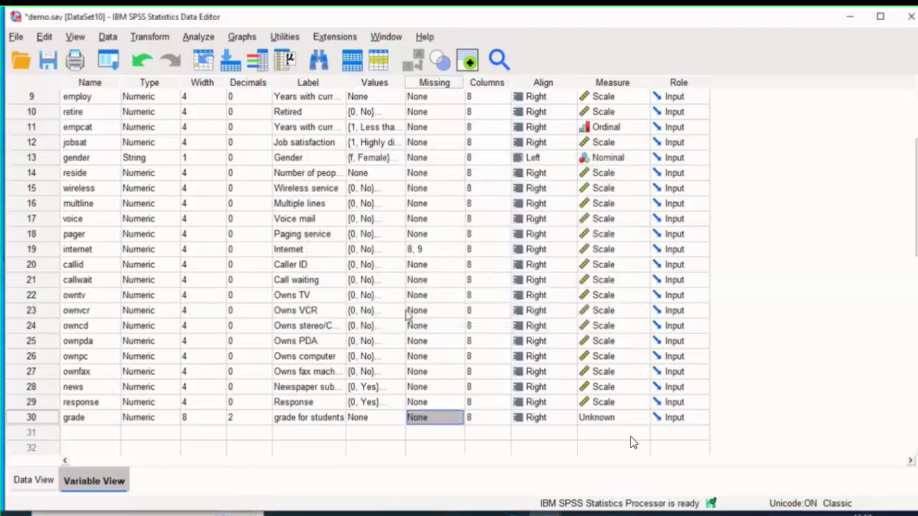
click(459, 417)
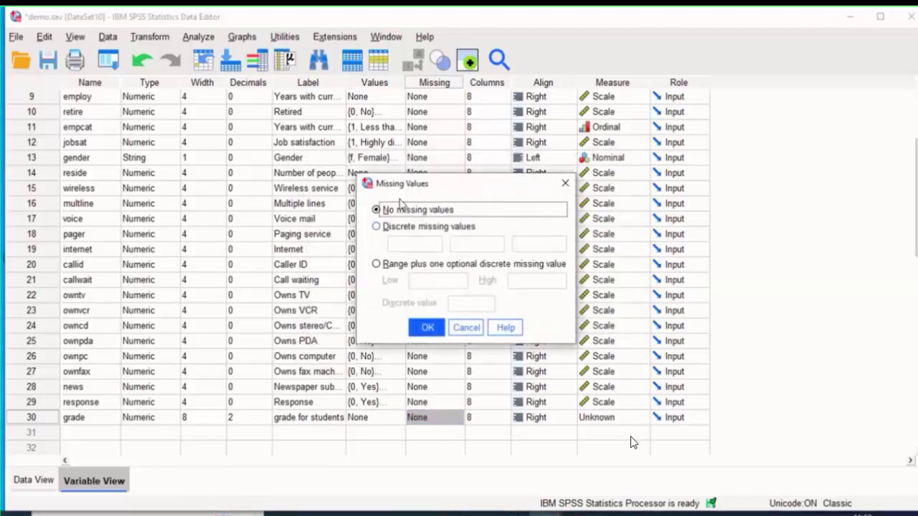
click(477, 331)
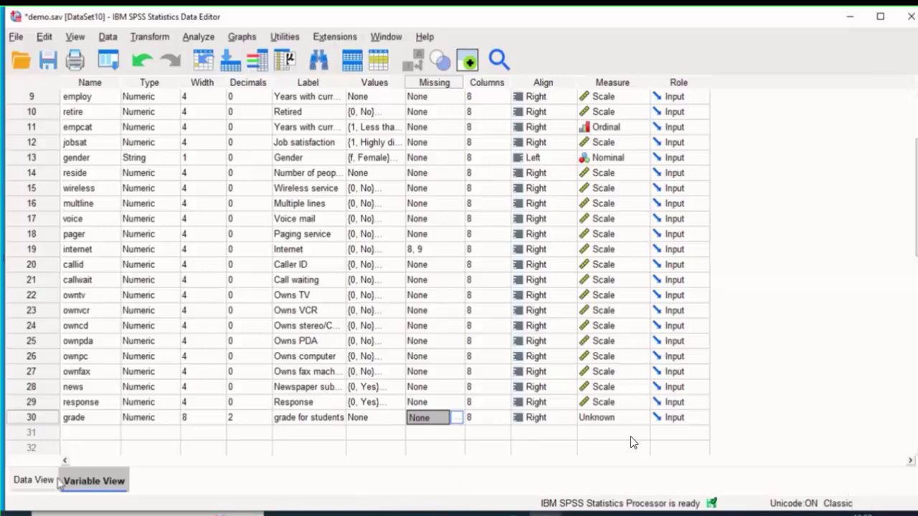
Switch to Data View, start opening a data file and browse to the Desktop folder.
click(36, 479)
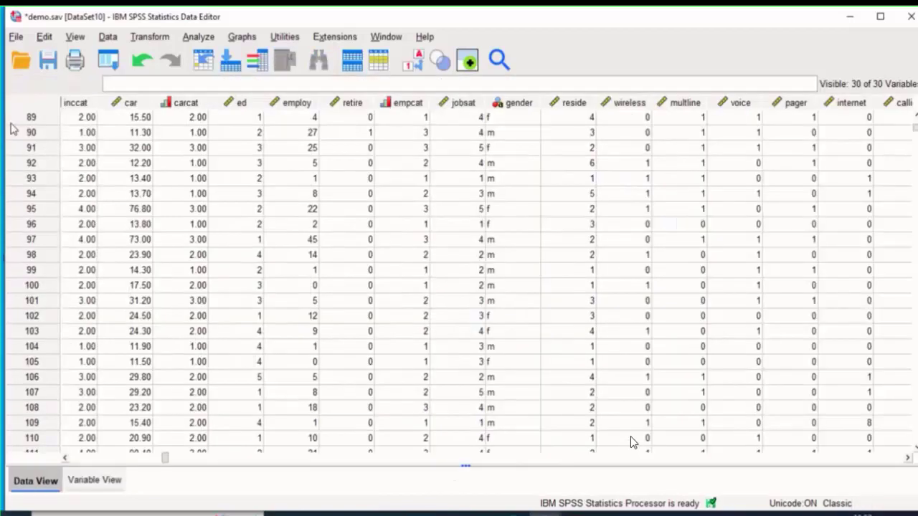
click(18, 37)
mouse_move(20, 37)
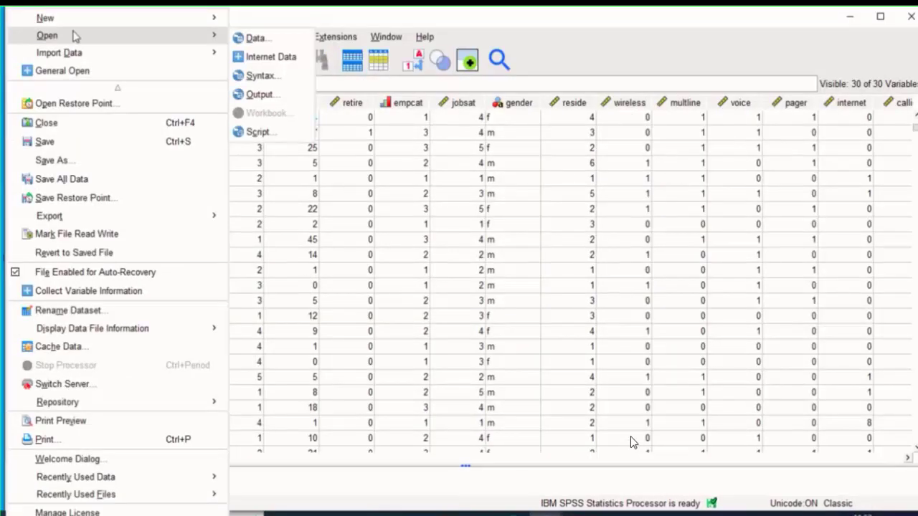
click(244, 40)
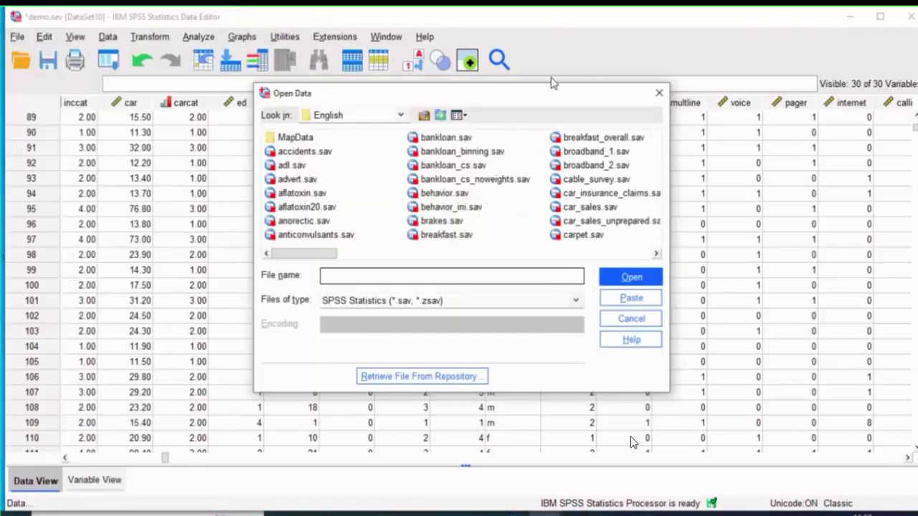
drag(546, 87, 546, 61)
click(400, 90)
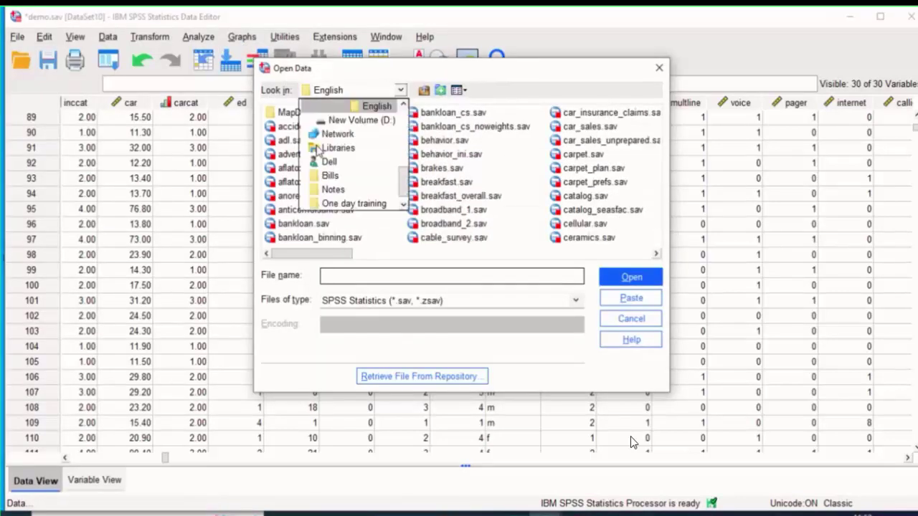
drag(407, 180, 404, 158)
scroll(344, 143, down, 1)
scroll(344, 122, up, 4)
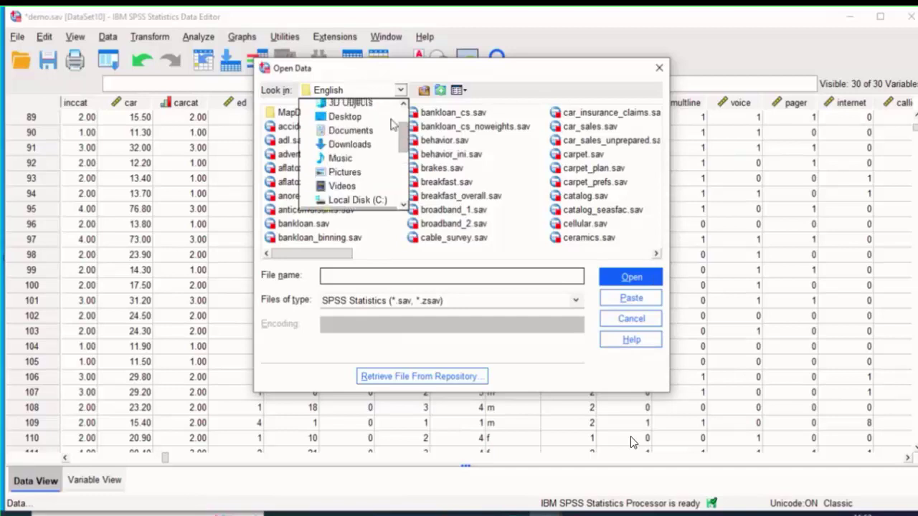
click(337, 110)
Browse Local Disk (C:) through Program Files and IBM to the SPSS folder.
click(344, 90)
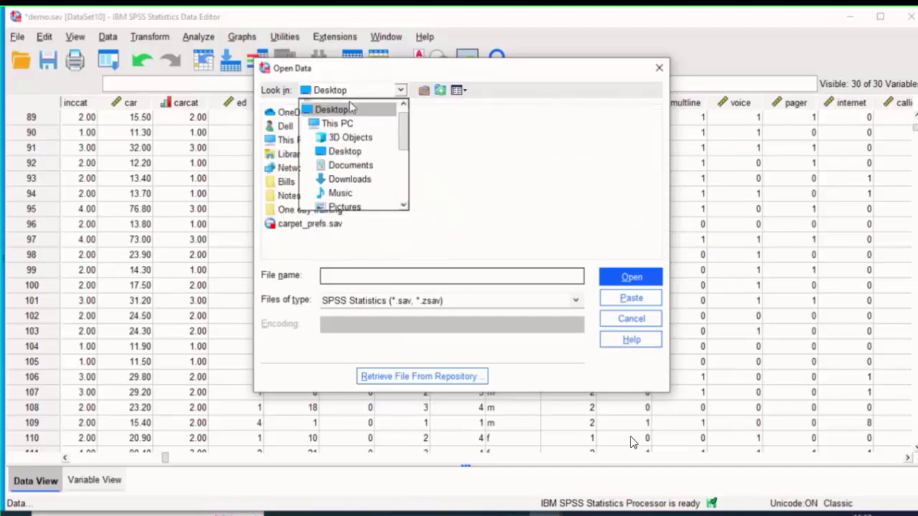
scroll(404, 157, down, 3)
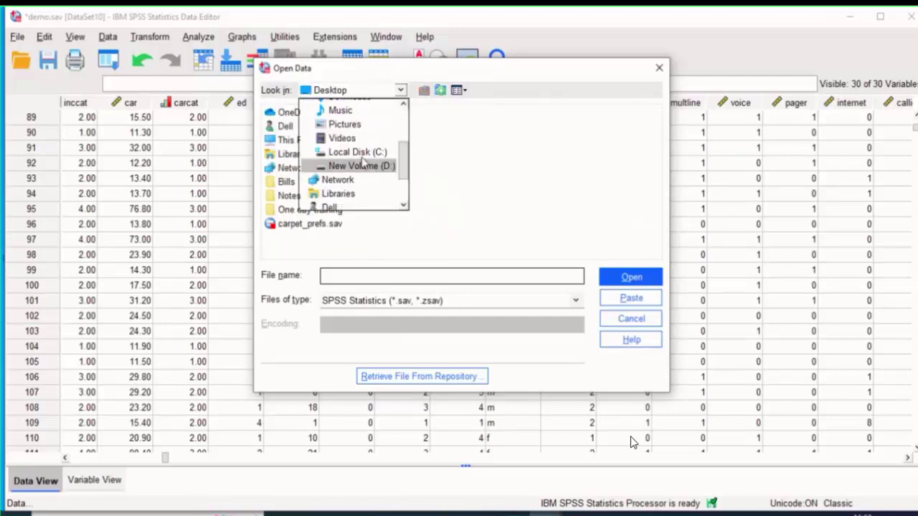
click(334, 153)
double_click(316, 141)
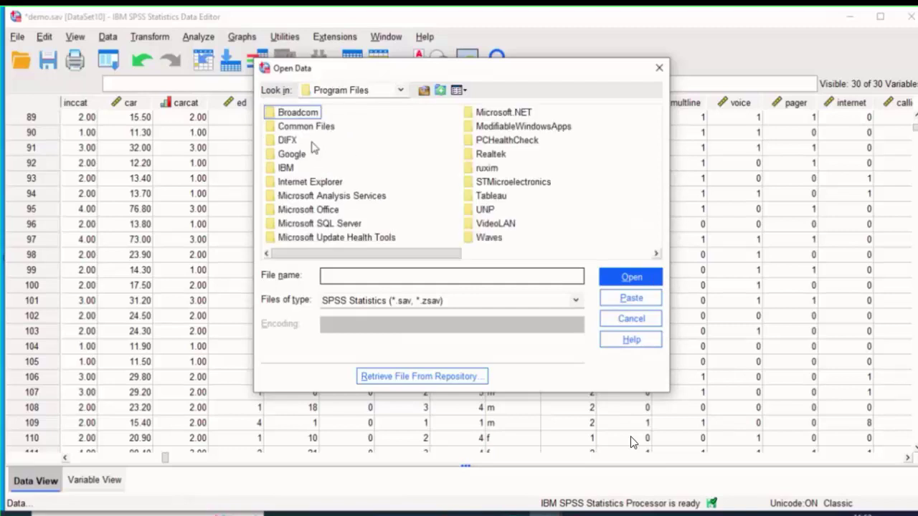
click(290, 168)
double_click(294, 168)
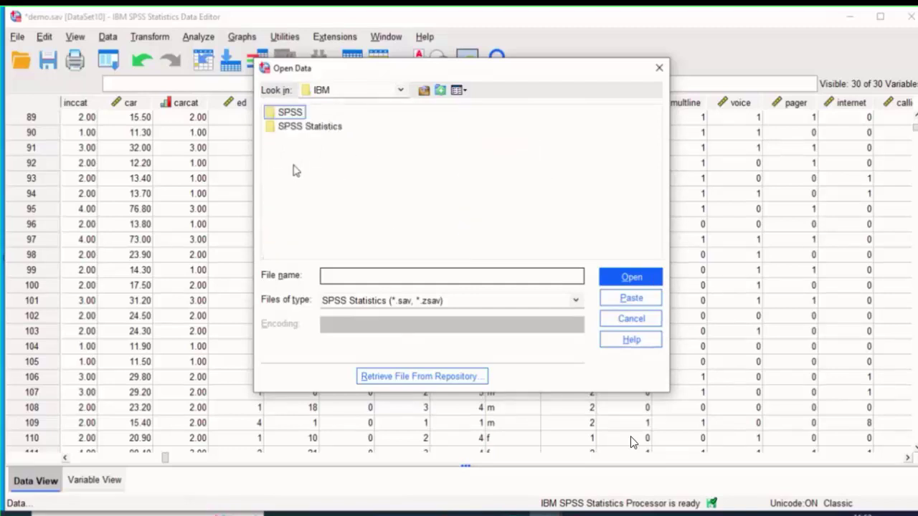
double_click(291, 115)
click(357, 94)
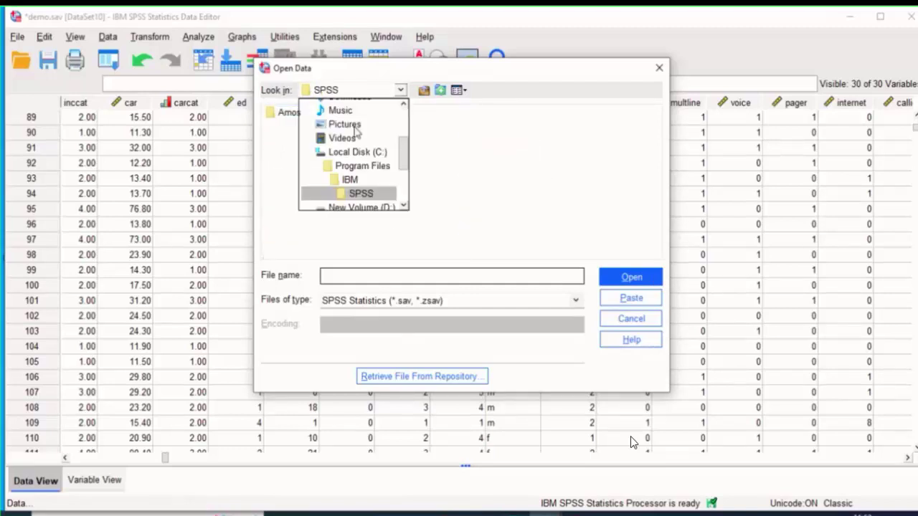
Return to the IBM folder and browse through SPSS Statistics and Samples to the English sample data folder.
click(349, 180)
click(298, 129)
double_click(298, 129)
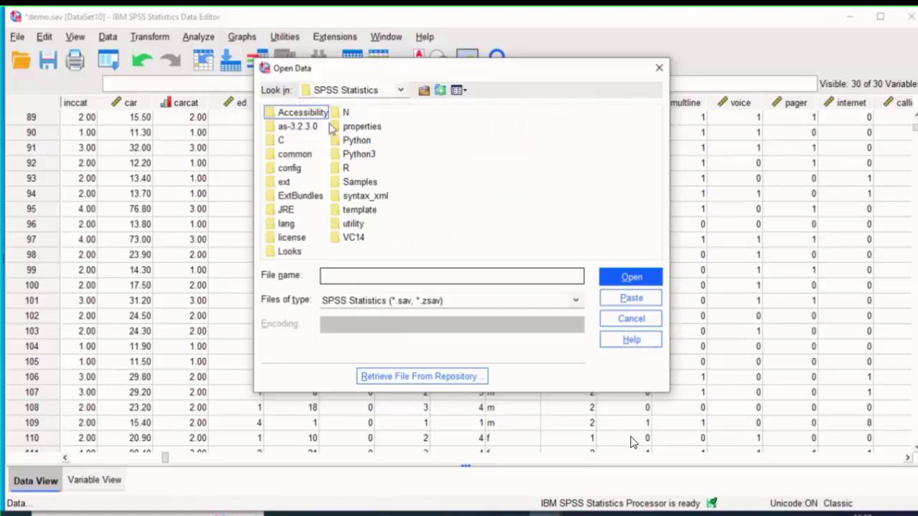
click(339, 186)
double_click(342, 181)
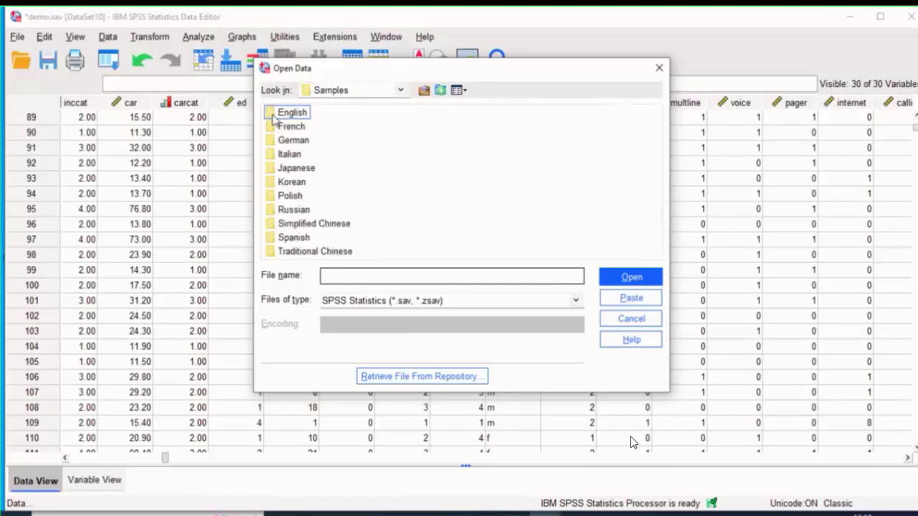
double_click(271, 114)
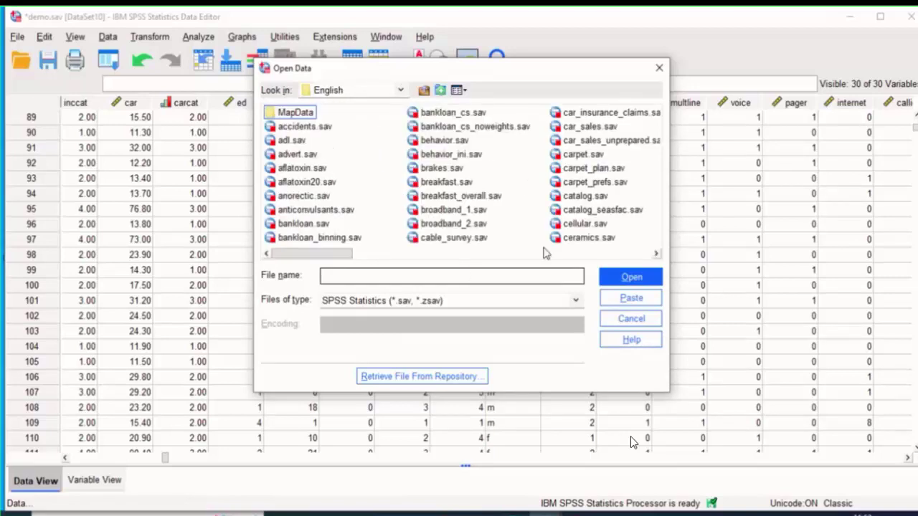
Show the full folder path of the English sample files and close the Open Data dialog without opening a file.
click(400, 91)
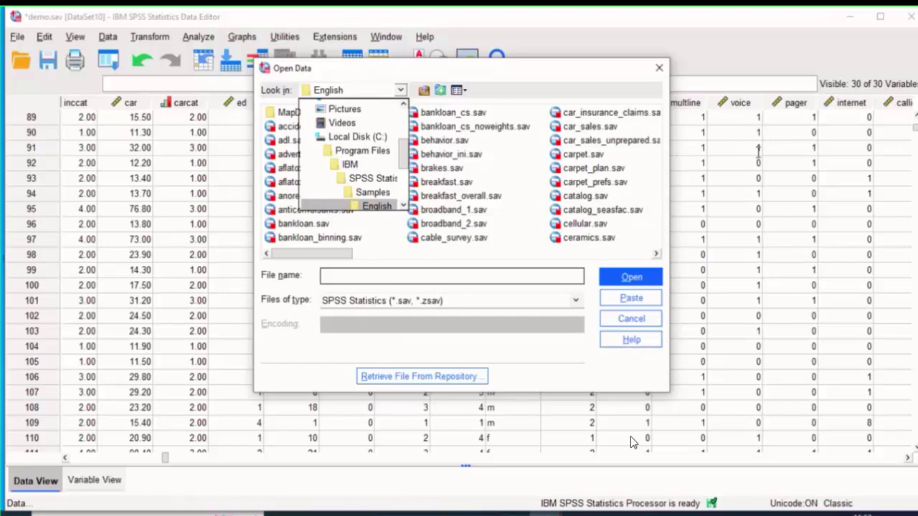
click(520, 86)
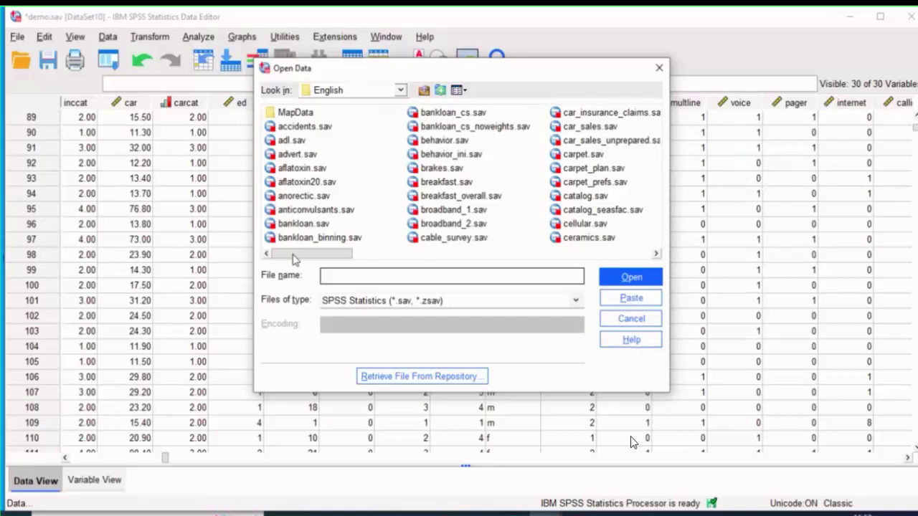
drag(502, 76, 393, 90)
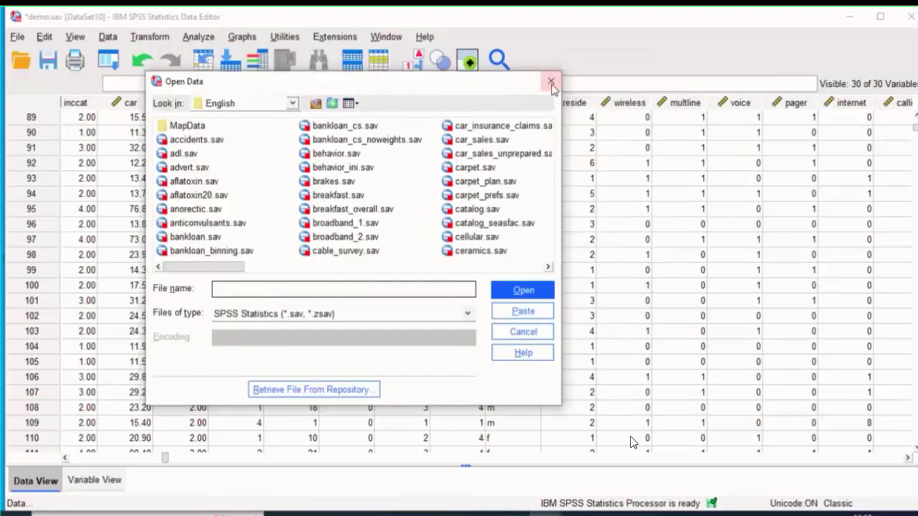
click(549, 82)
In Variable View, explore the type options for employ, including Date, String and Restricted Numeric, and keep it Numeric.
click(95, 481)
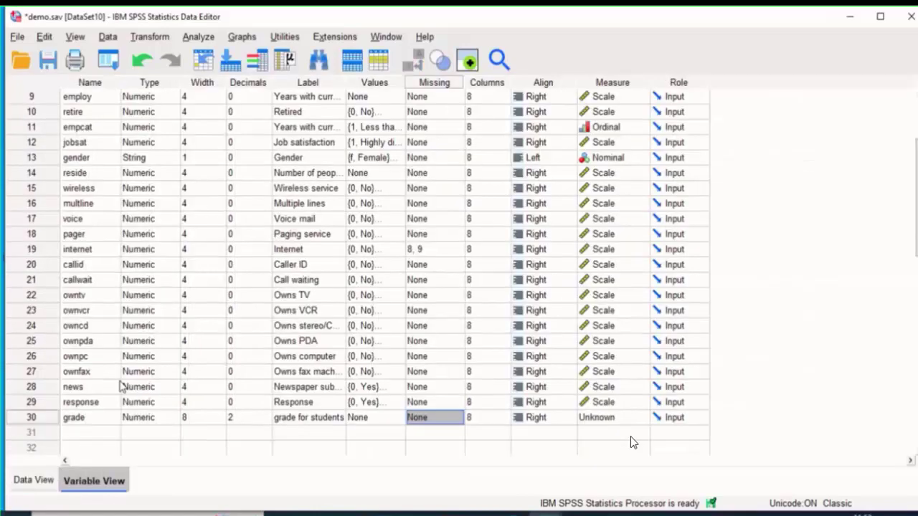
click(147, 96)
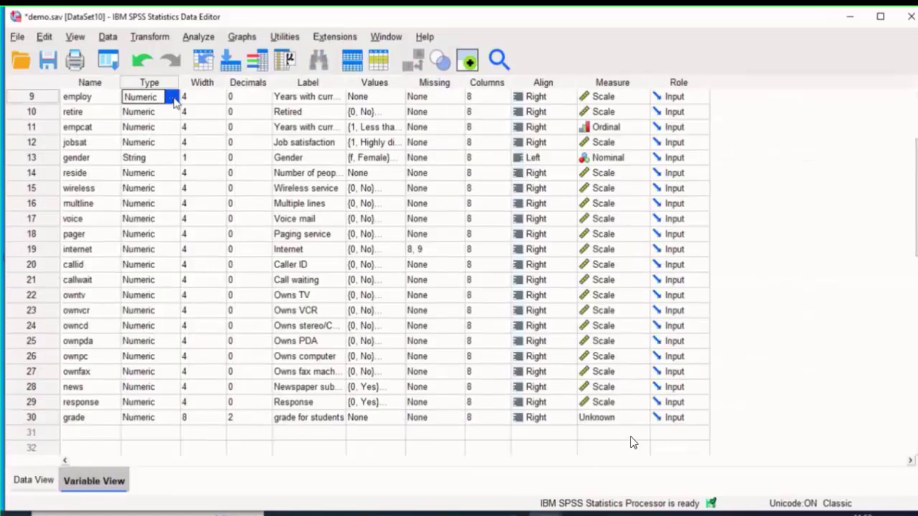
click(170, 96)
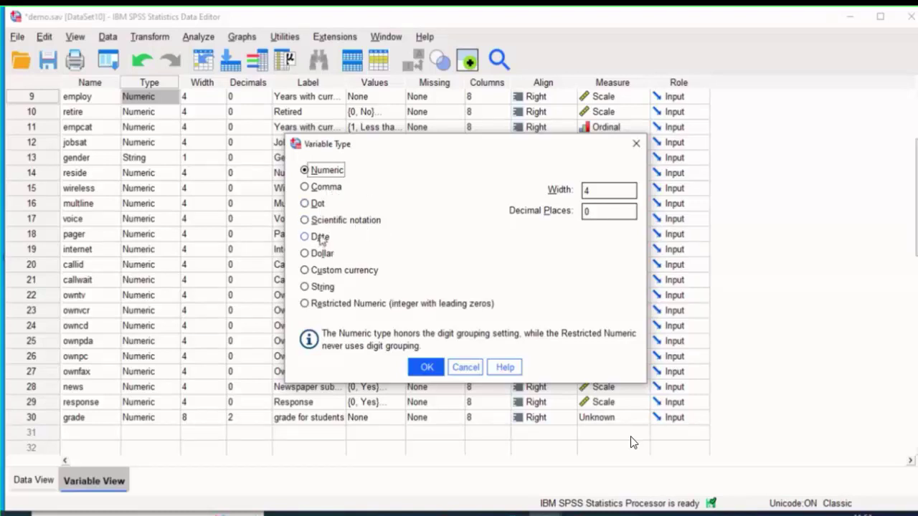
click(324, 272)
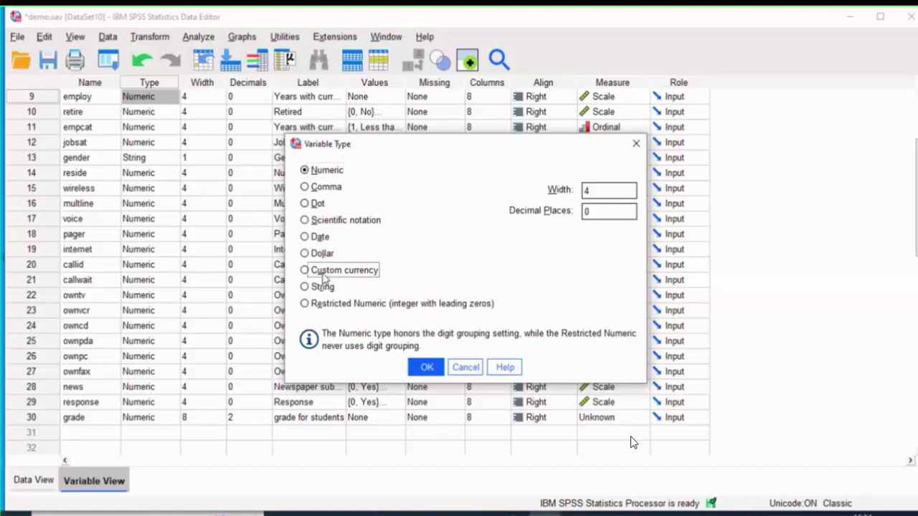
click(323, 287)
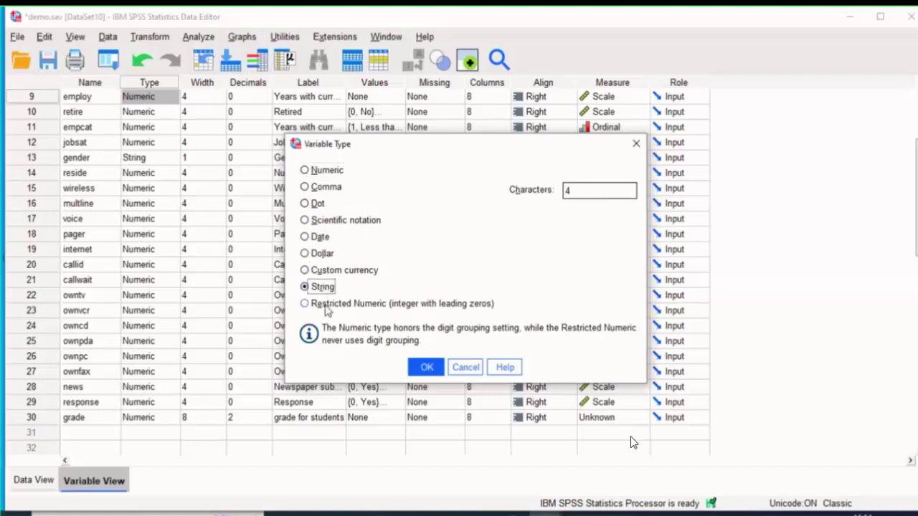
click(327, 305)
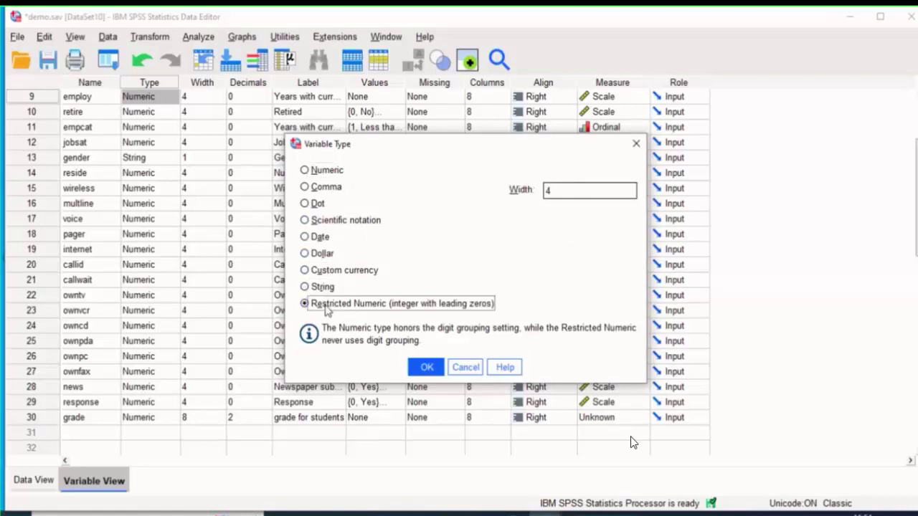
click(324, 172)
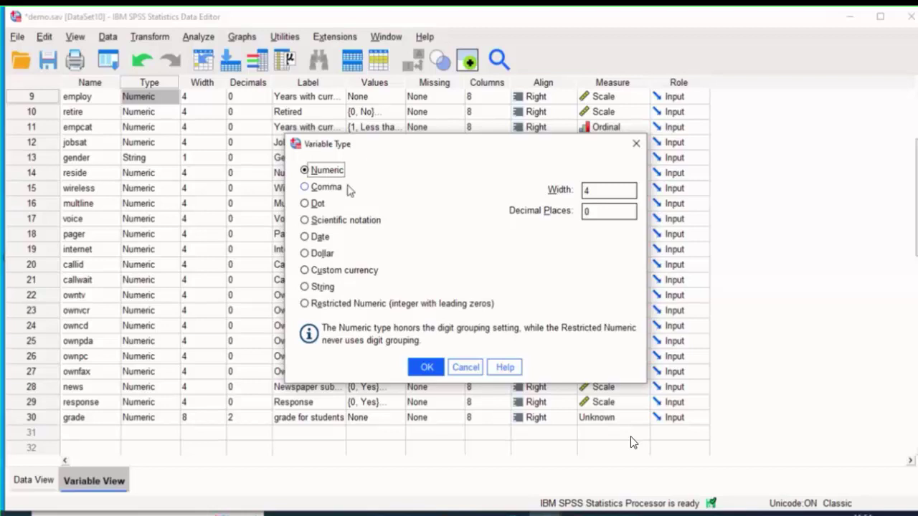
click(312, 241)
click(323, 286)
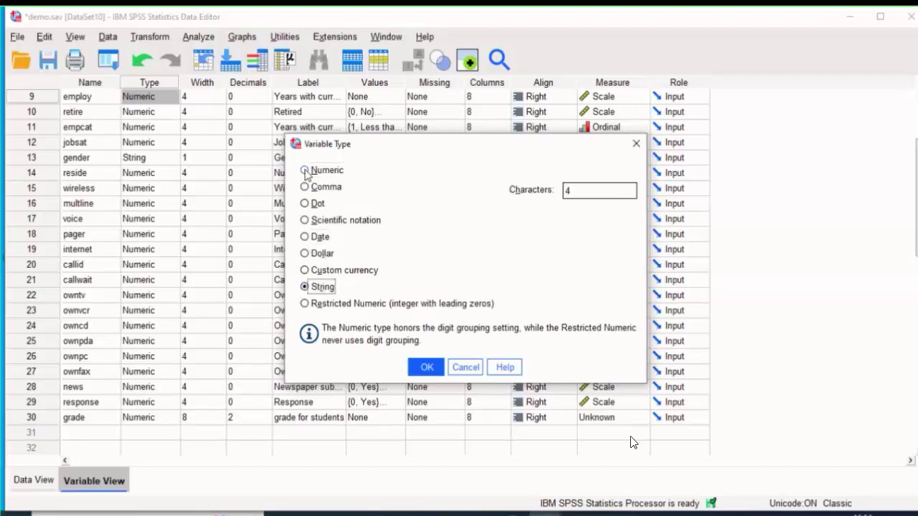
click(324, 182)
click(432, 369)
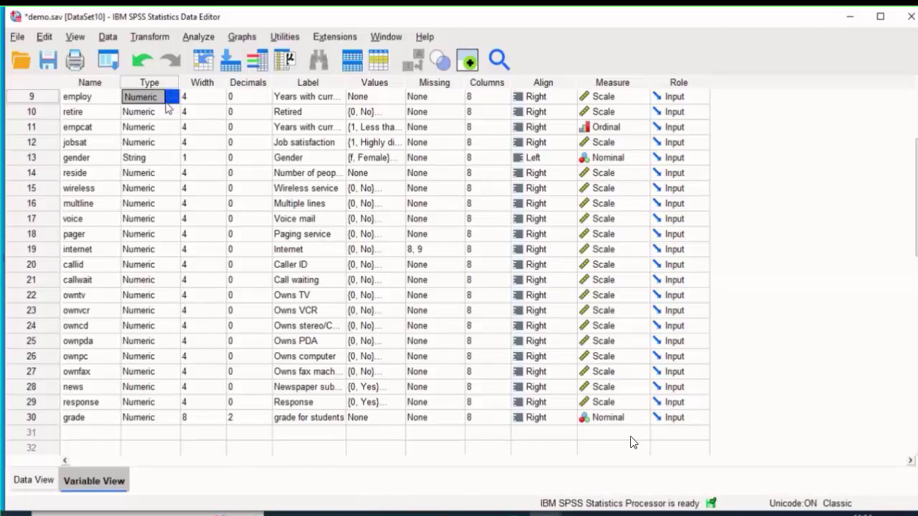
Review the variable type options for employ again and close them without making changes.
click(174, 97)
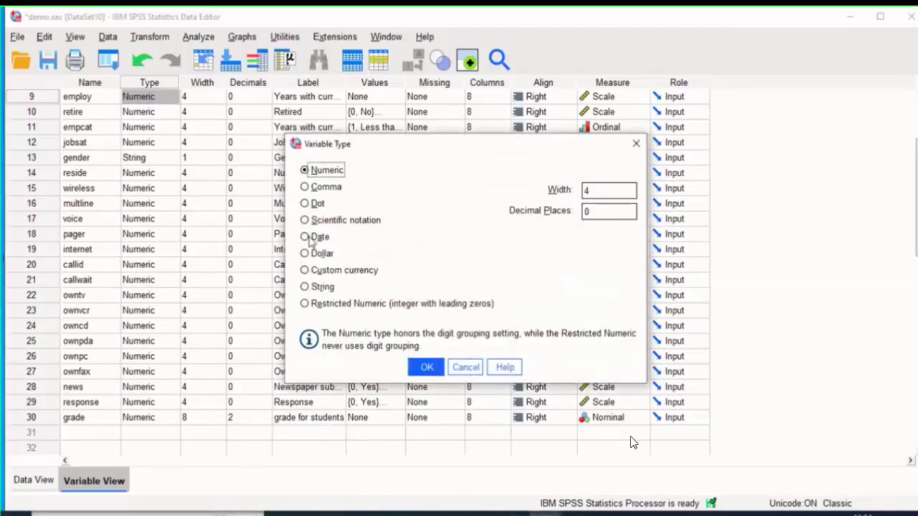
click(201, 243)
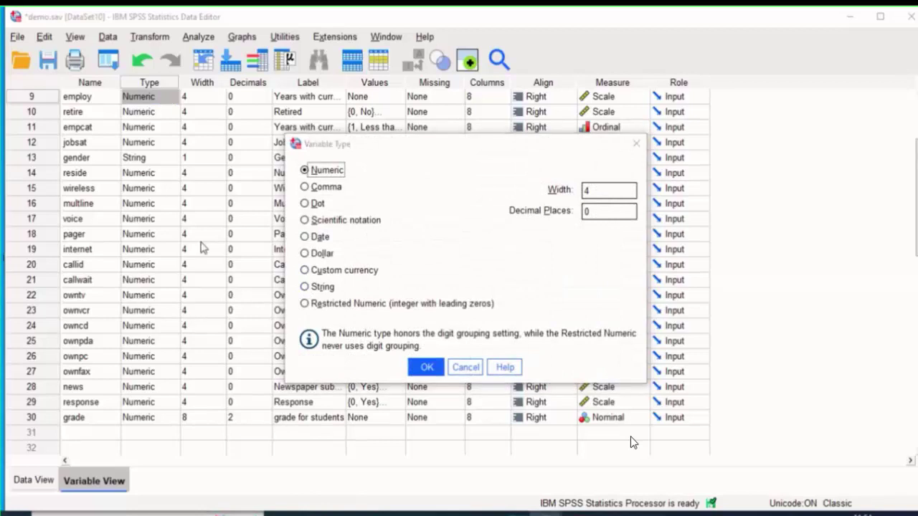
click(461, 372)
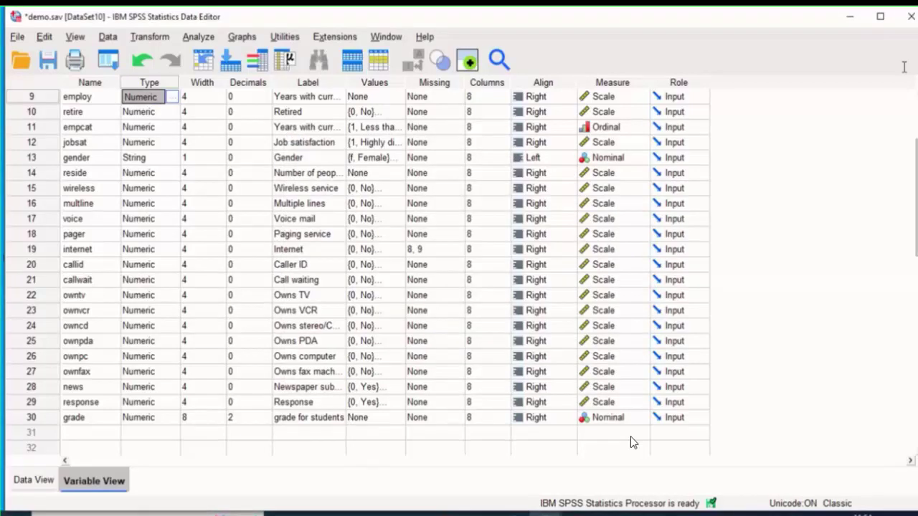
click(854, 35)
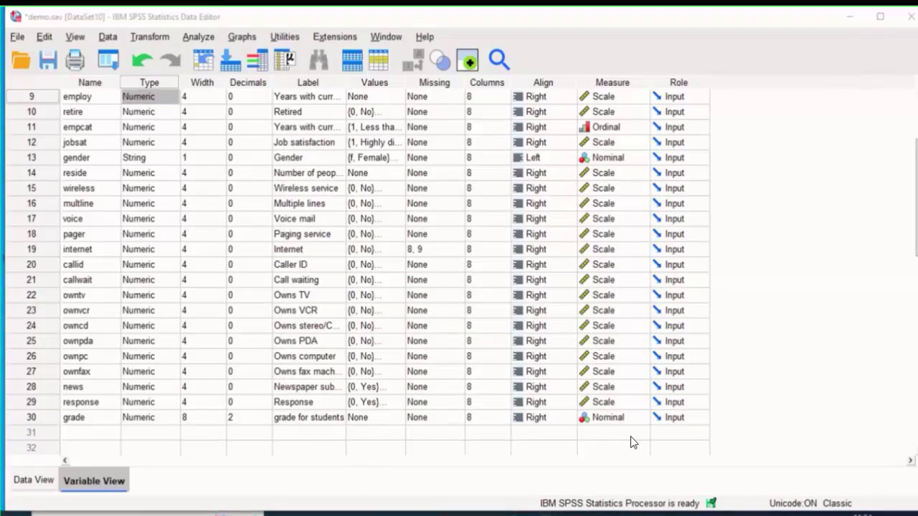
Inspect the String type settings of the gender variable and close them without making changes.
scroll(631, 443, up, 3)
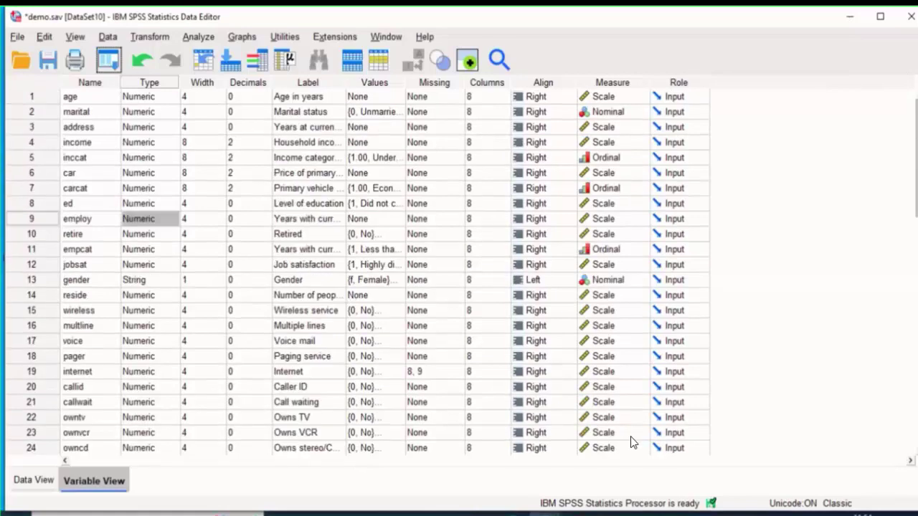
click(78, 281)
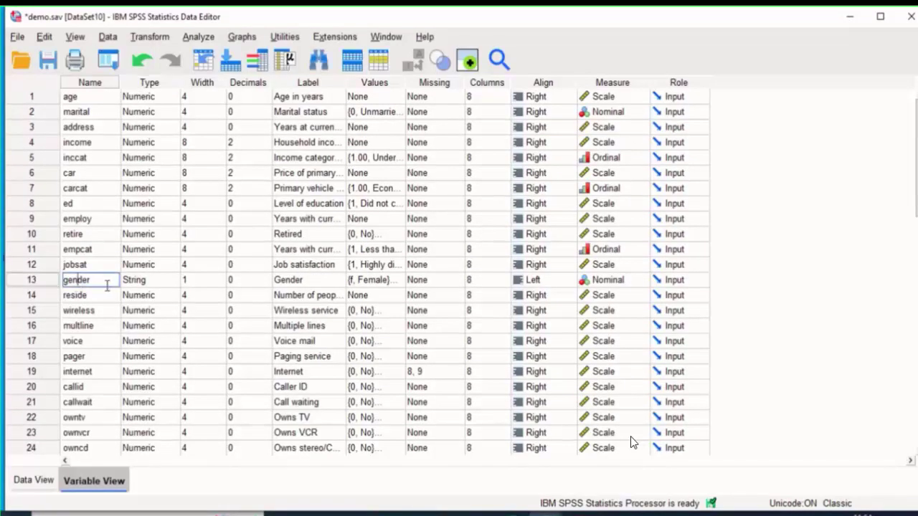
click(139, 284)
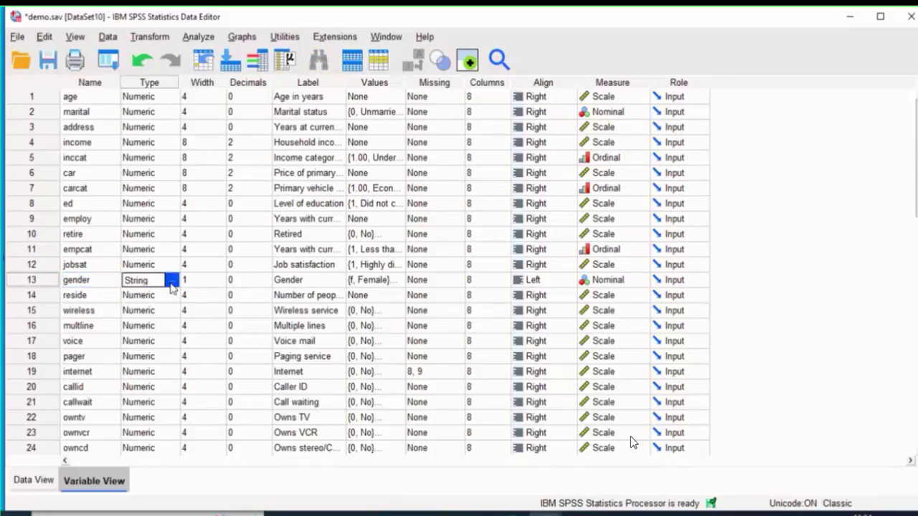
click(175, 279)
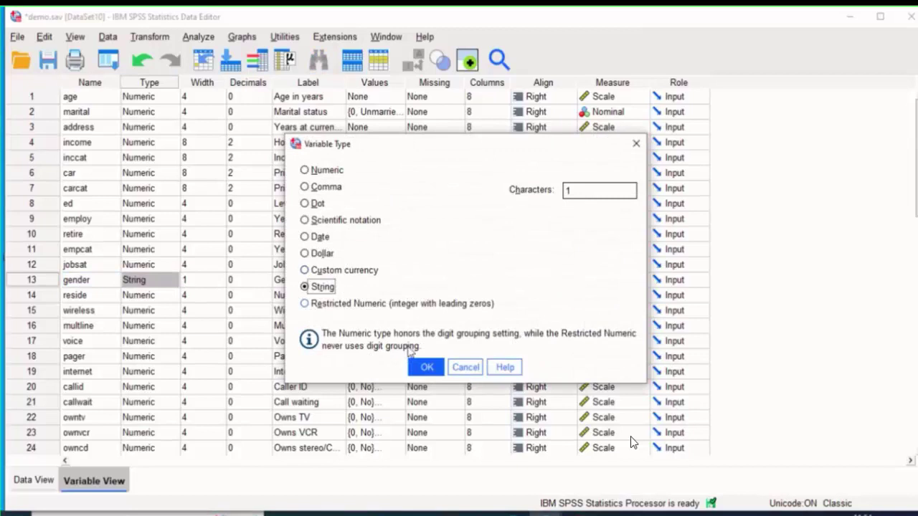
click(465, 368)
Examine gender's label and its value labels for f and m, leaving the definitions unchanged.
click(326, 281)
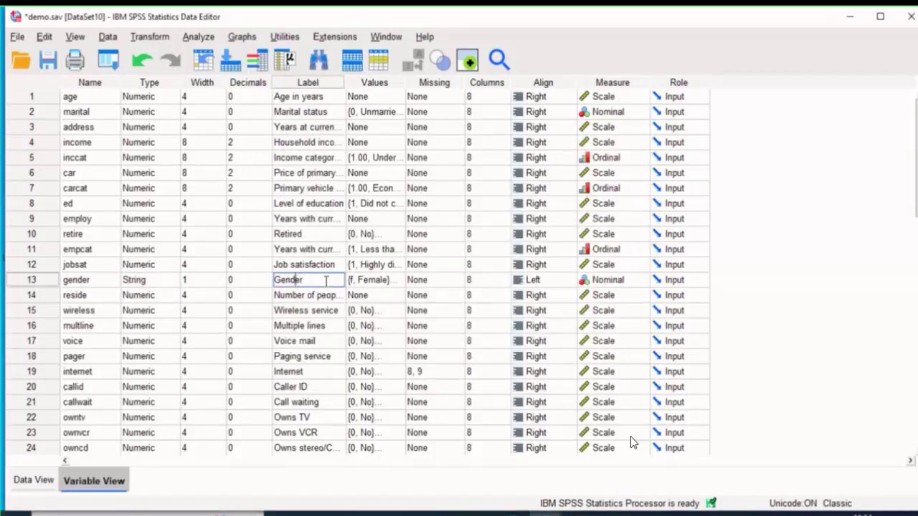
click(369, 283)
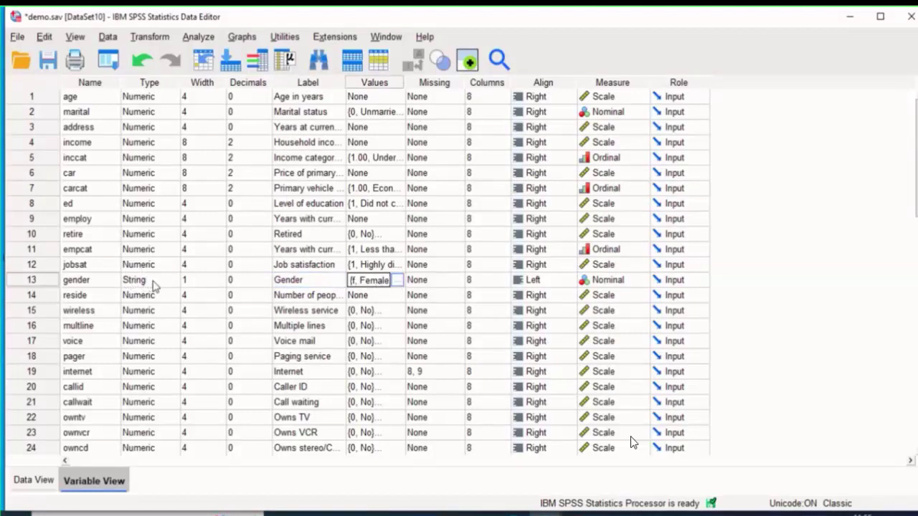
click(395, 281)
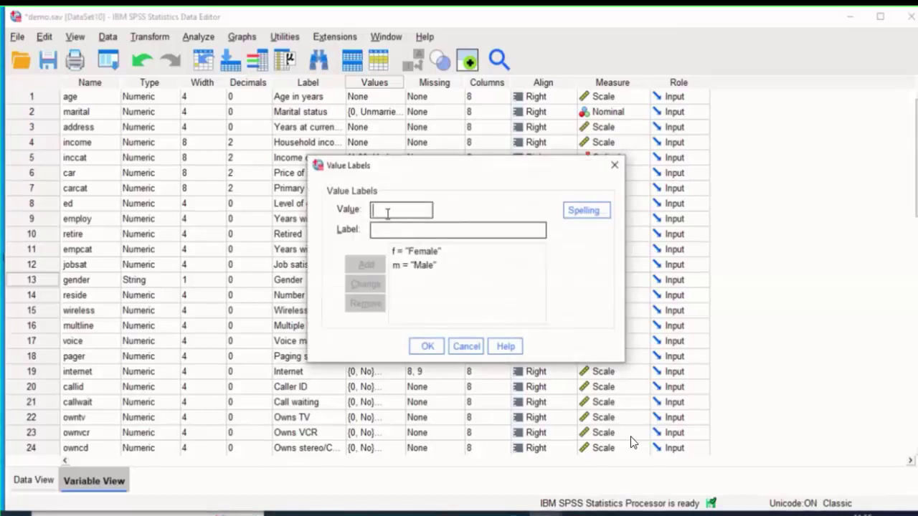
click(423, 254)
click(421, 266)
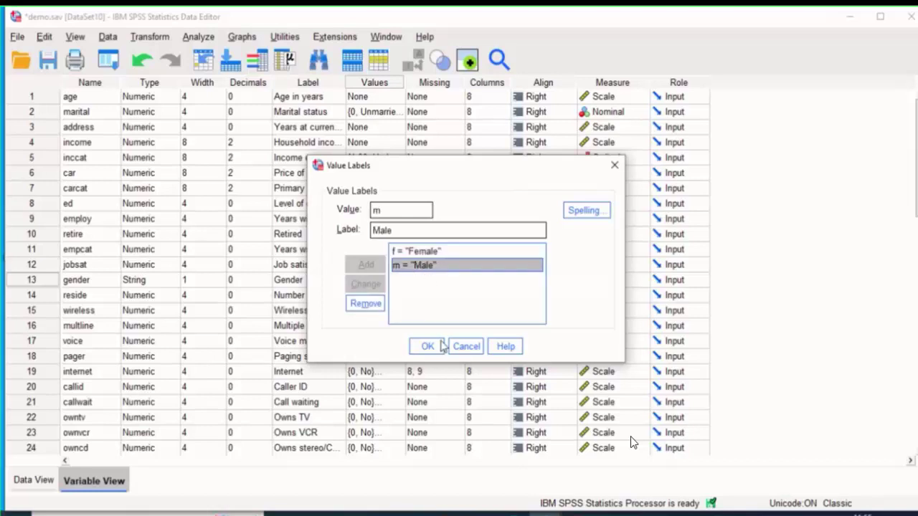
click(467, 347)
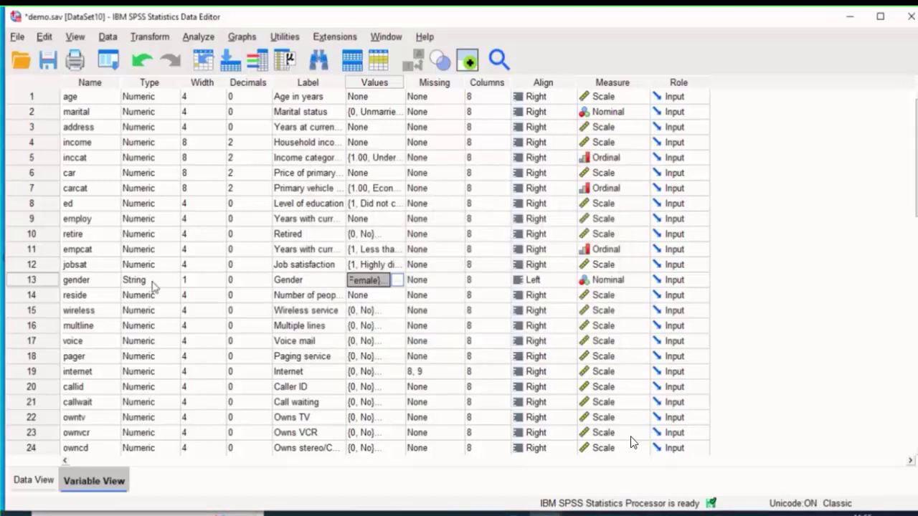
click(399, 280)
click(404, 253)
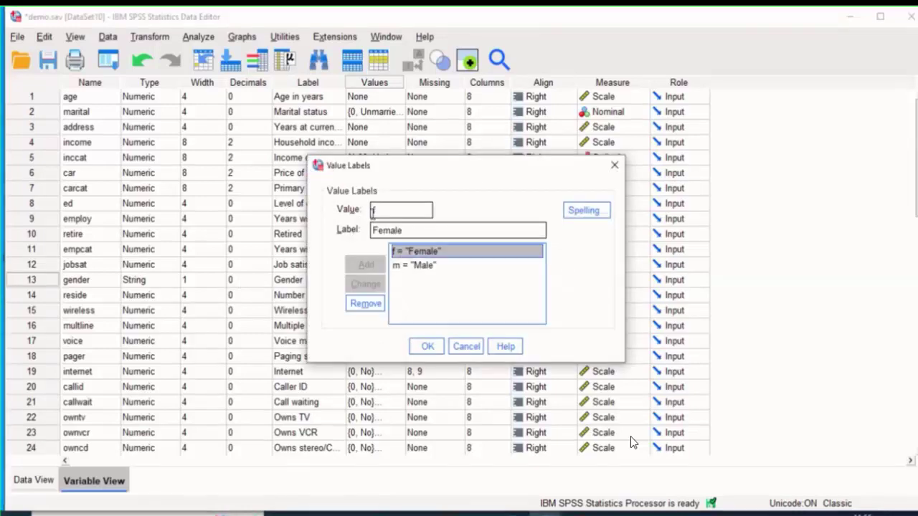
click(403, 268)
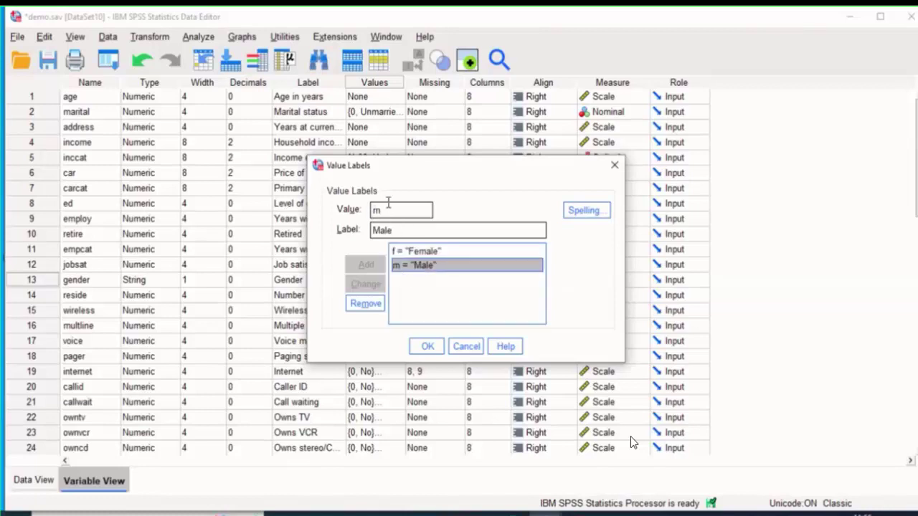
click(466, 347)
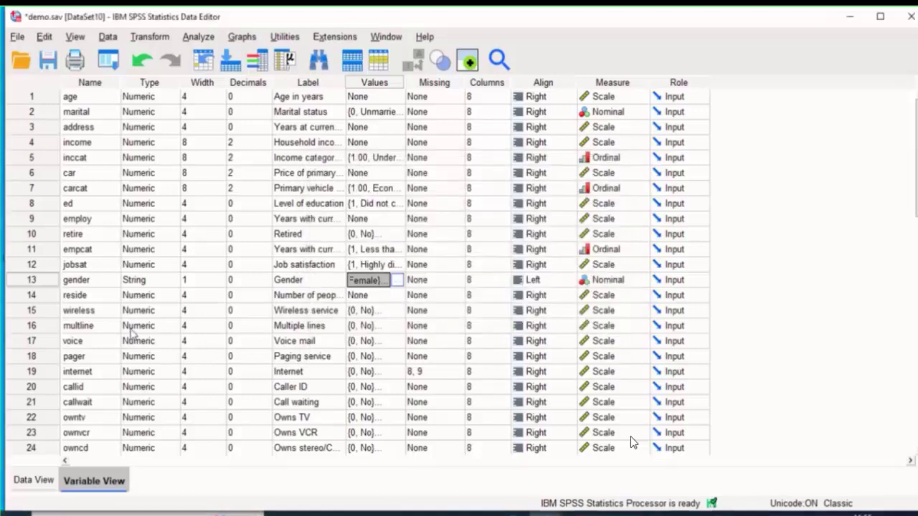
Check the gender codes in Data View, and return to Variable View to review the variables down to grade.
click(42, 486)
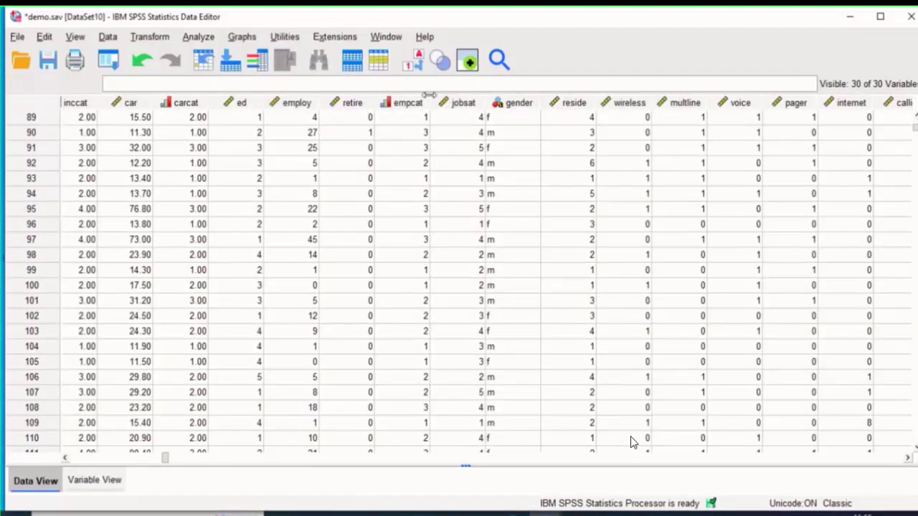
click(666, 27)
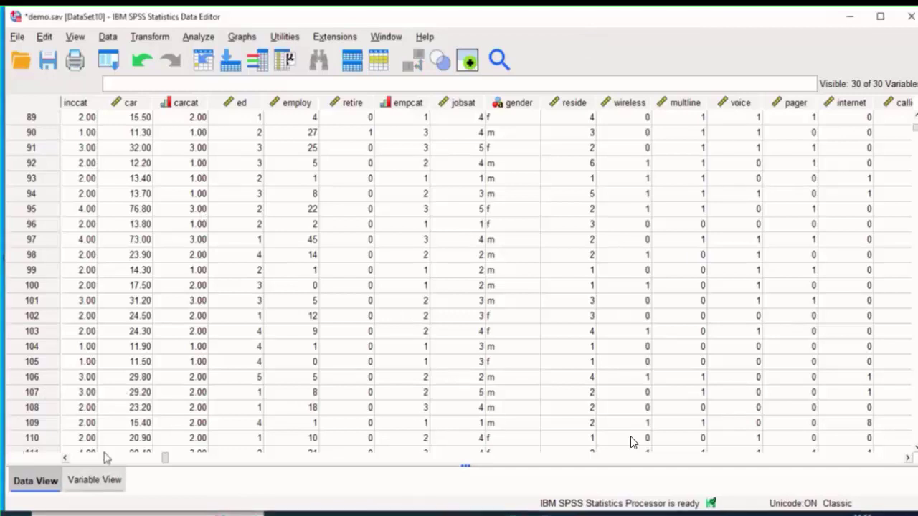
click(95, 480)
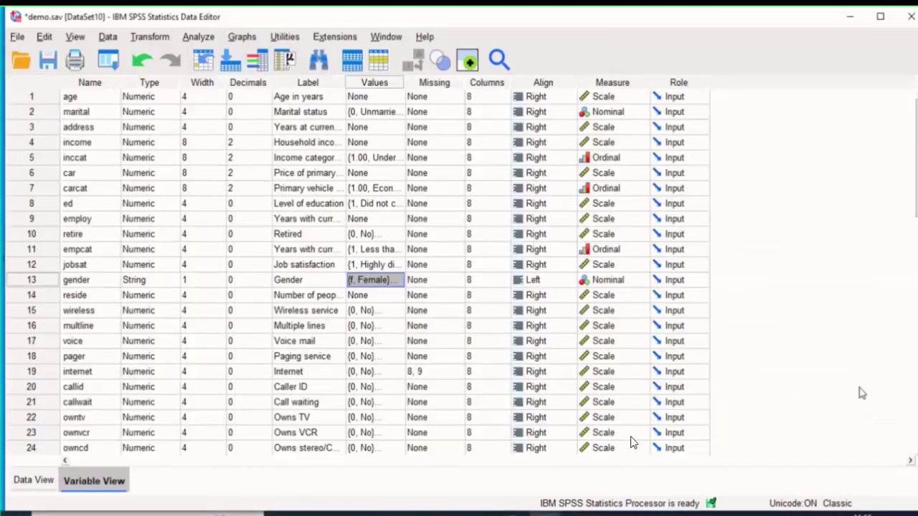
scroll(633, 441, down, 5)
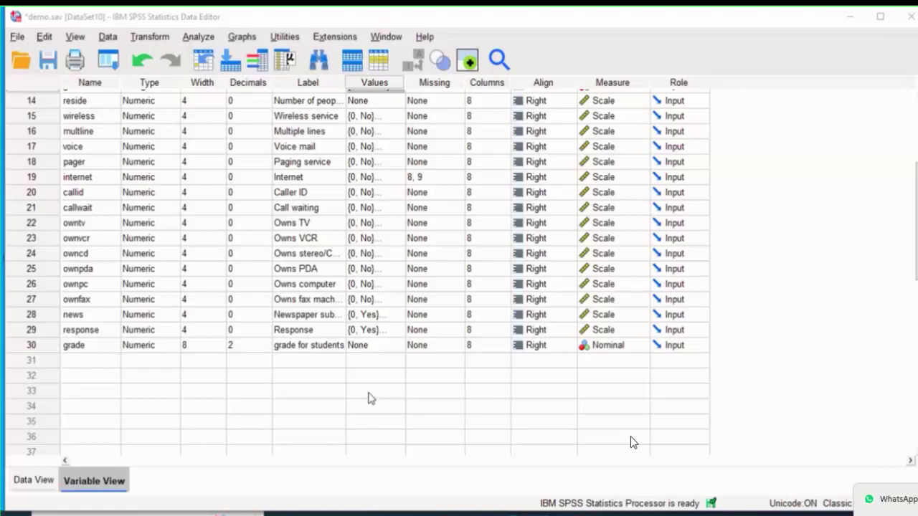
From Data View, look through the available analysis procedures, including Descriptive Statistics and the legacy Nonparametric Tests.
click(36, 481)
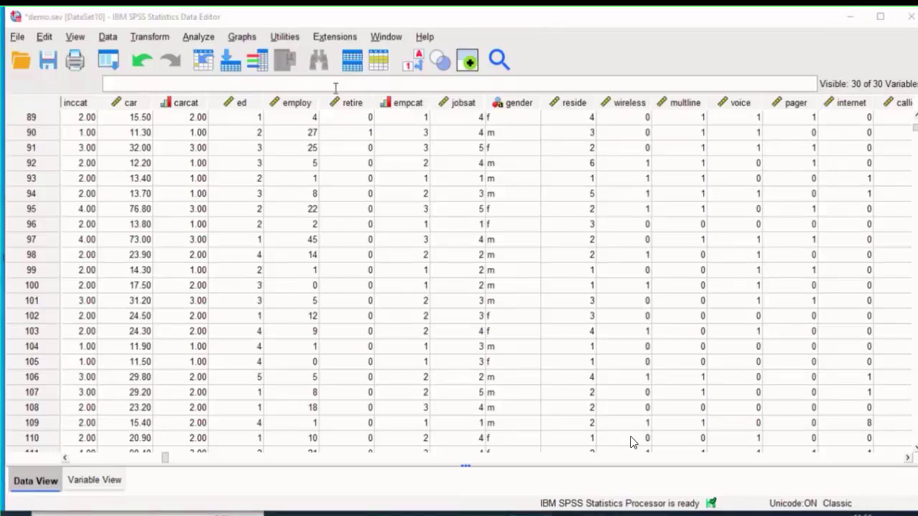
click(201, 37)
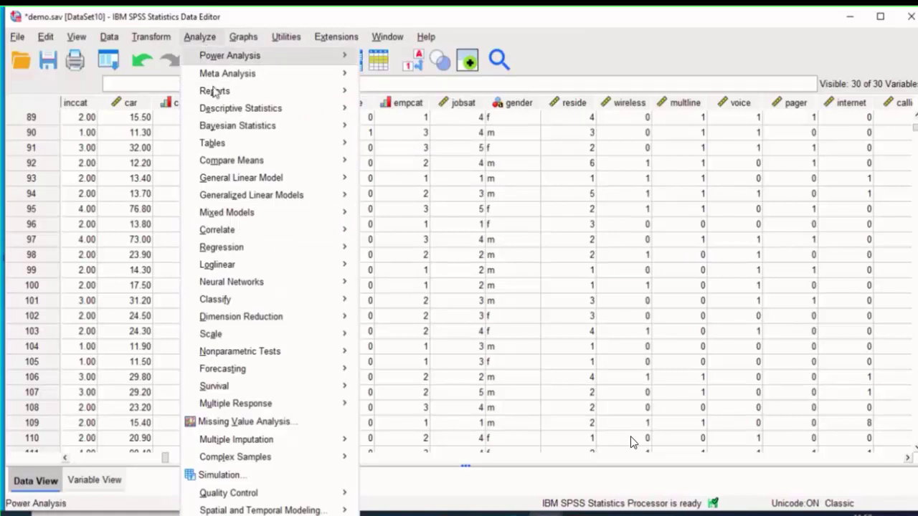
mouse_move(239, 106)
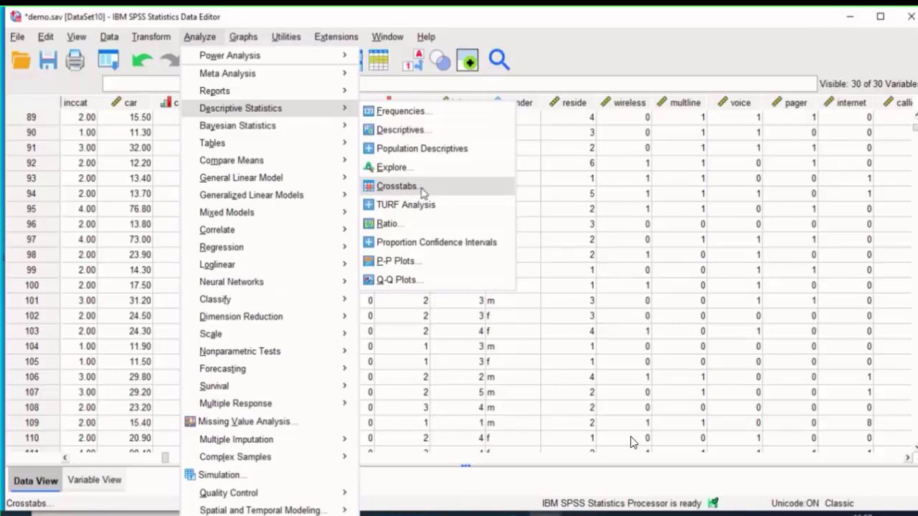
mouse_move(354, 359)
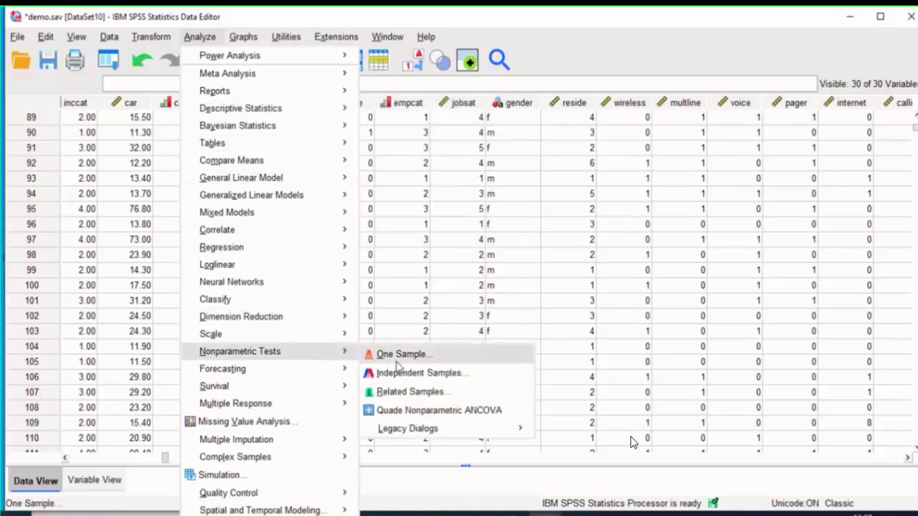
mouse_move(456, 435)
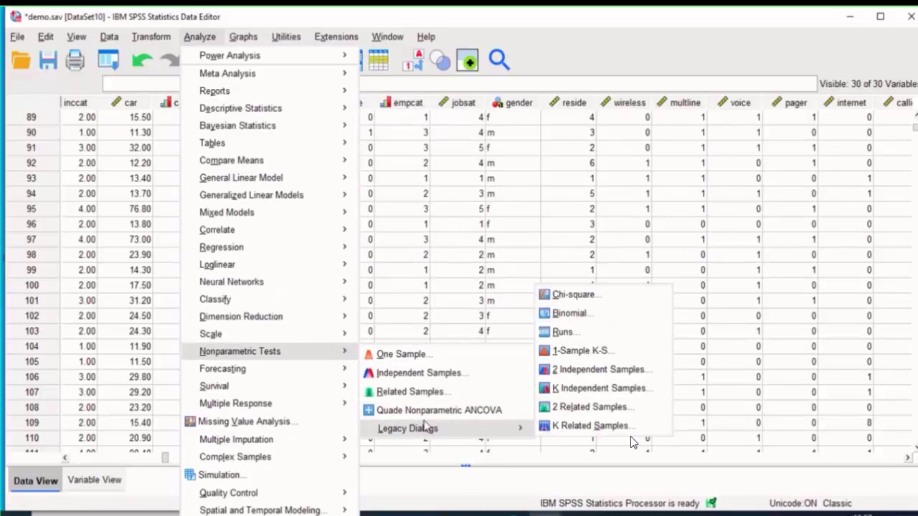
Start a Frequencies analysis and add marital, inccat, carcat, empcat and gender as its variables.
mouse_move(313, 120)
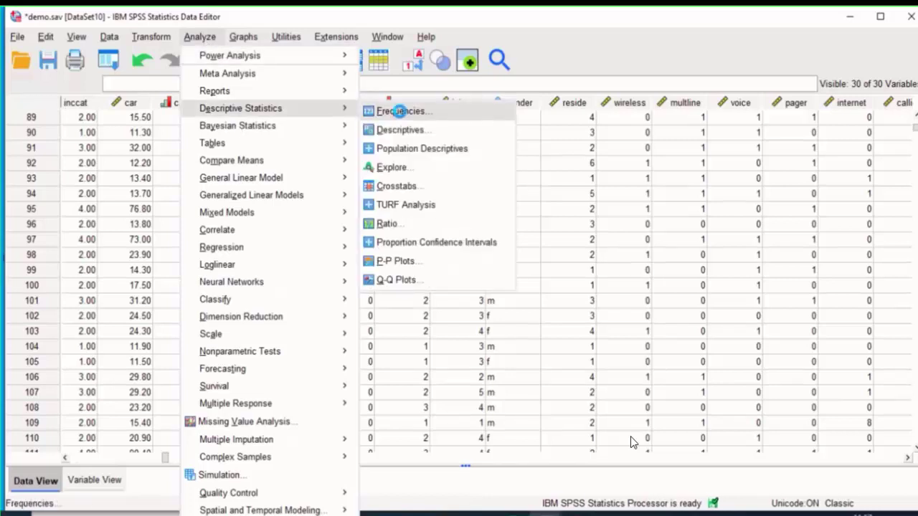
click(401, 112)
drag(462, 156, 459, 63)
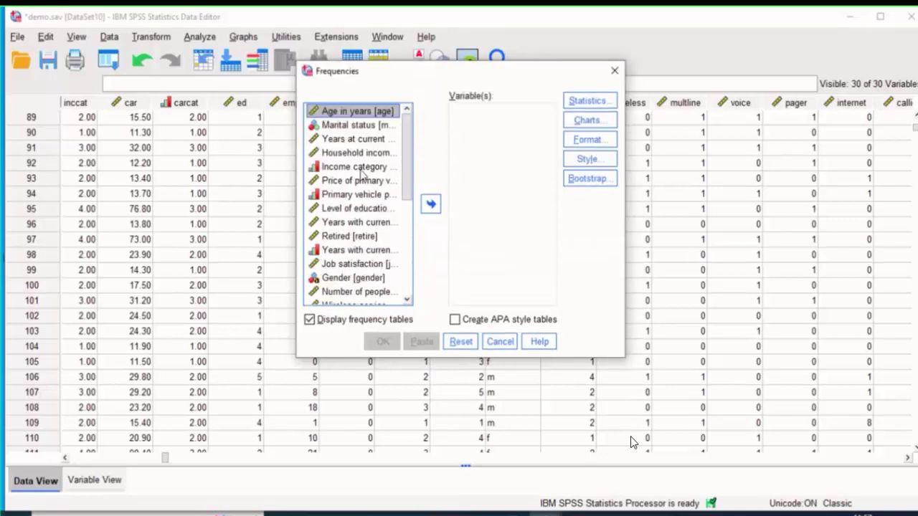
click(355, 127)
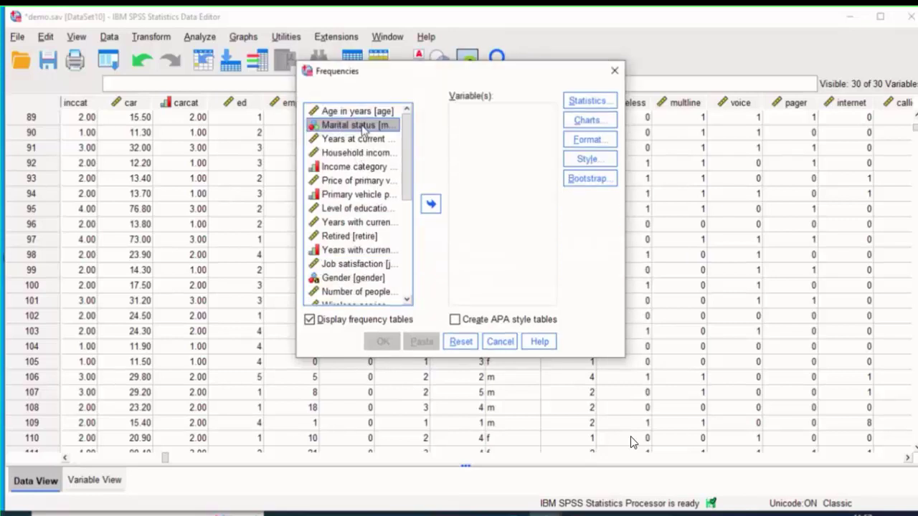
drag(364, 129, 490, 130)
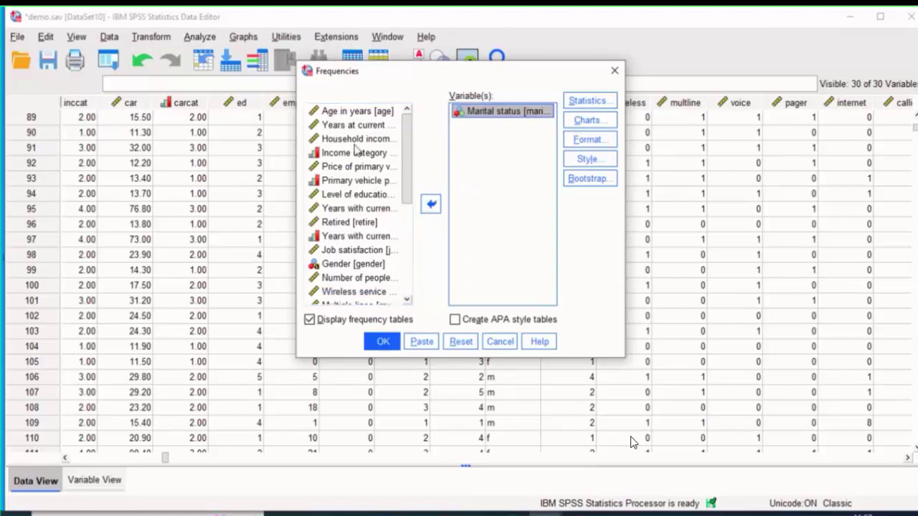
drag(337, 157, 463, 140)
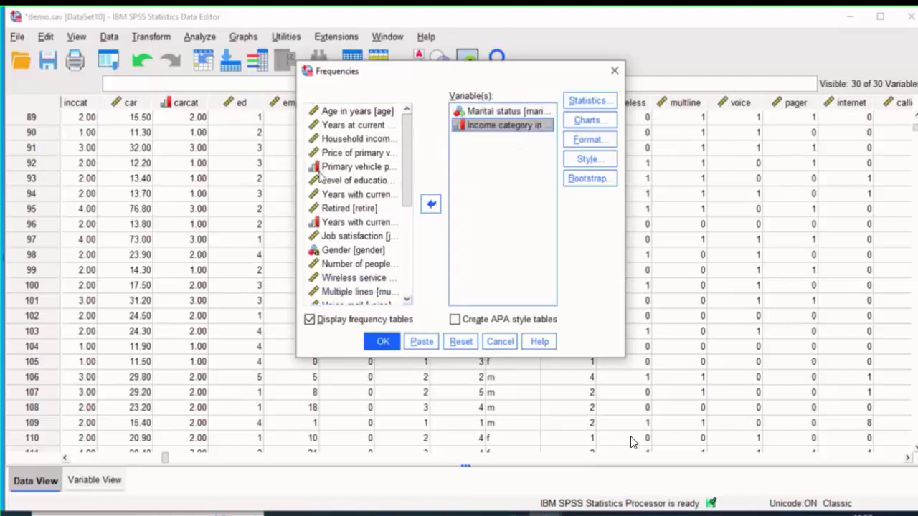
drag(336, 172, 466, 181)
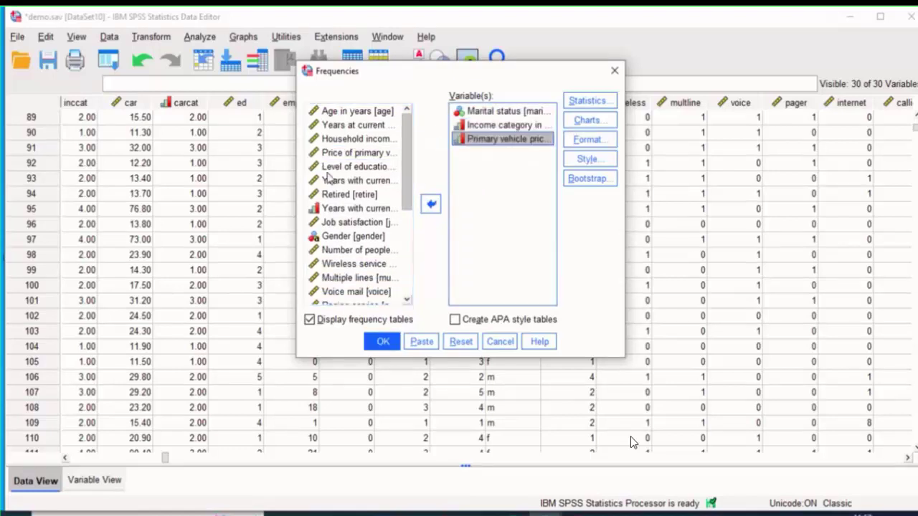
click(345, 209)
click(431, 205)
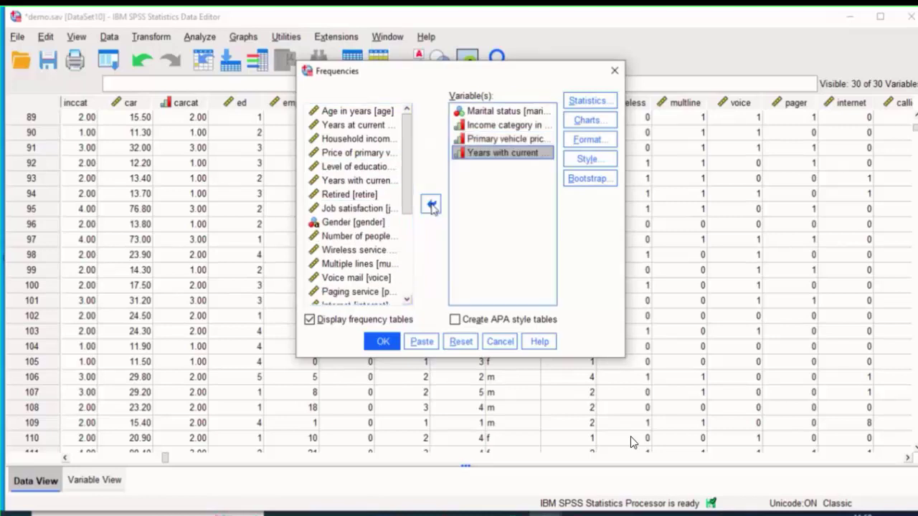
drag(342, 223, 467, 189)
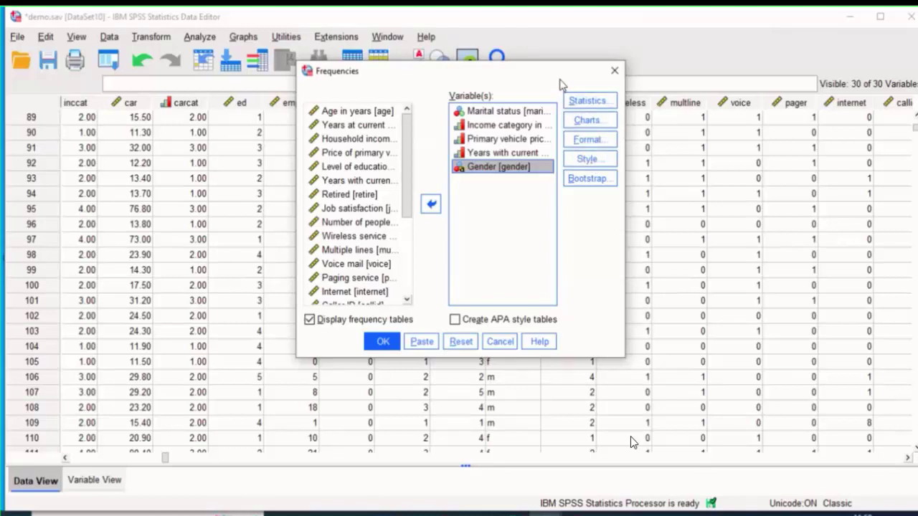
drag(561, 79, 555, 150)
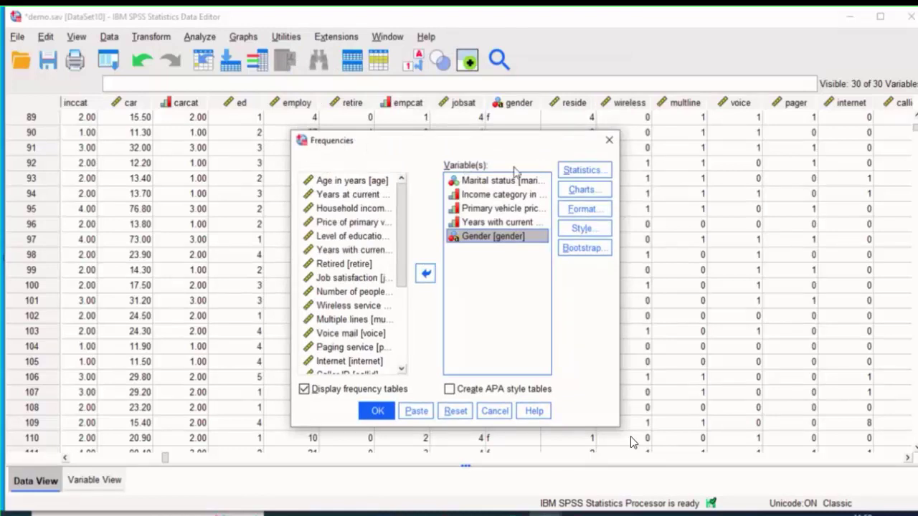
click(580, 170)
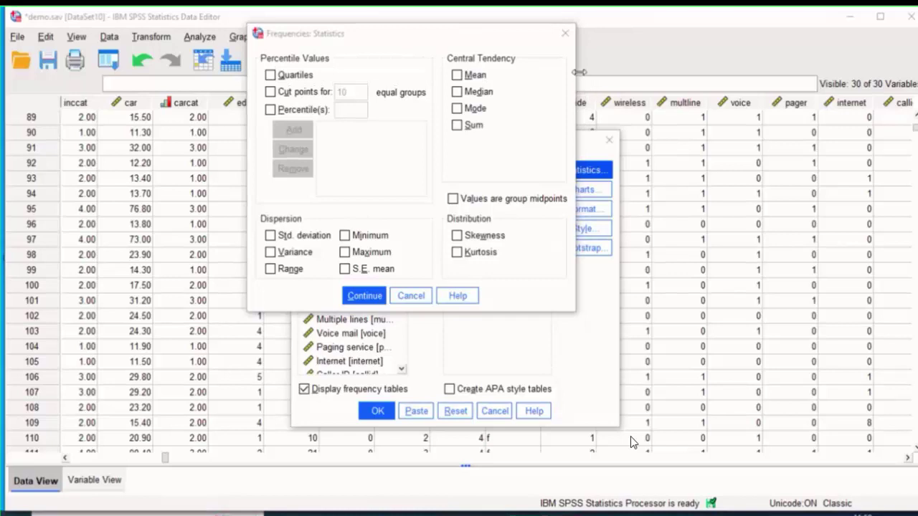
click(603, 69)
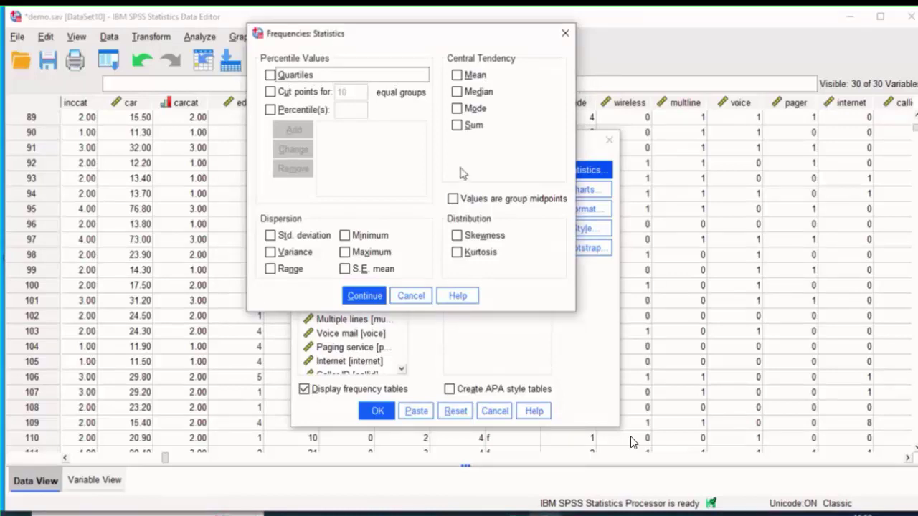
click(525, 96)
click(691, 56)
drag(302, 38, 449, 176)
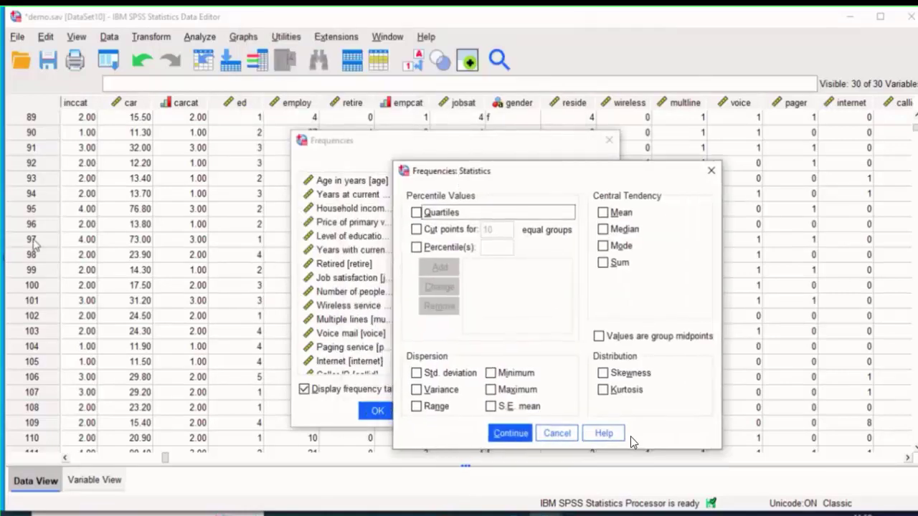
click(711, 170)
click(606, 169)
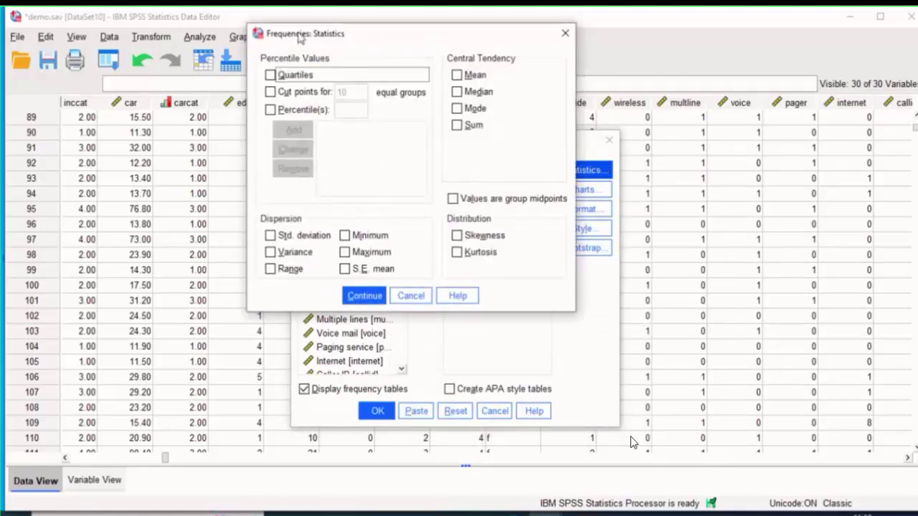
Request quartiles, mean, median, standard deviation, variance, minimum, maximum, skewness and kurtosis, and close the Frequencies analysis without running it.
drag(300, 38, 522, 176)
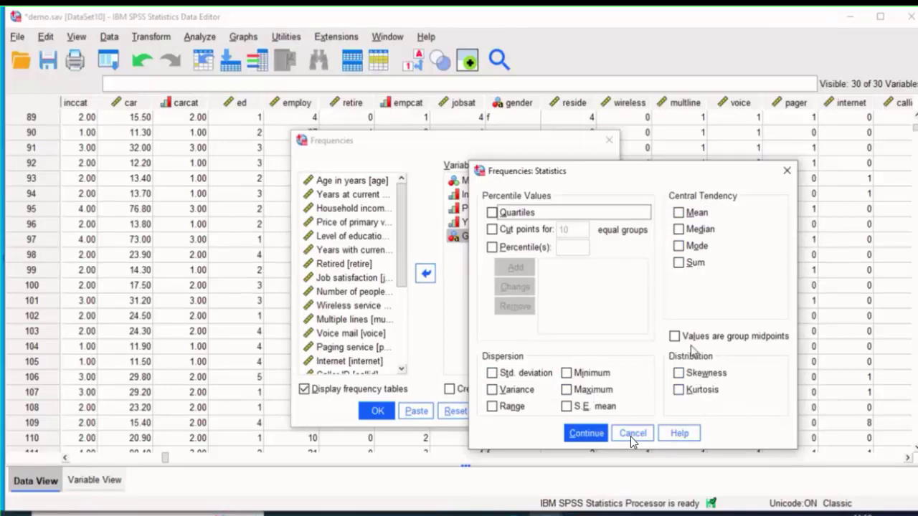
click(491, 213)
click(678, 213)
click(678, 229)
click(492, 373)
click(492, 389)
click(566, 373)
click(567, 389)
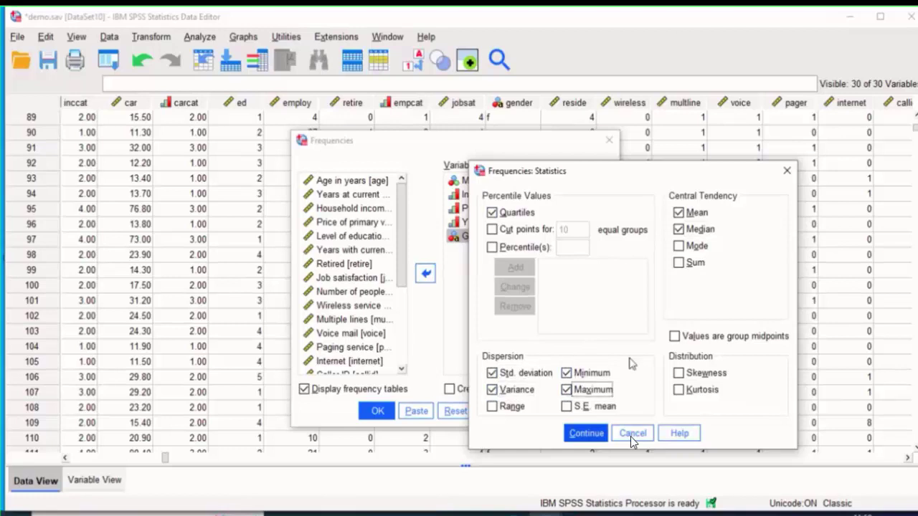
click(678, 373)
click(678, 389)
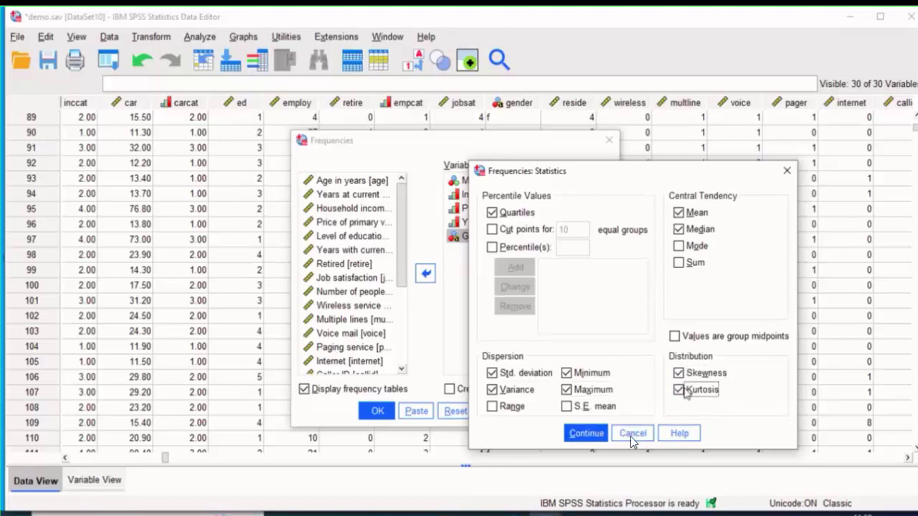
click(585, 434)
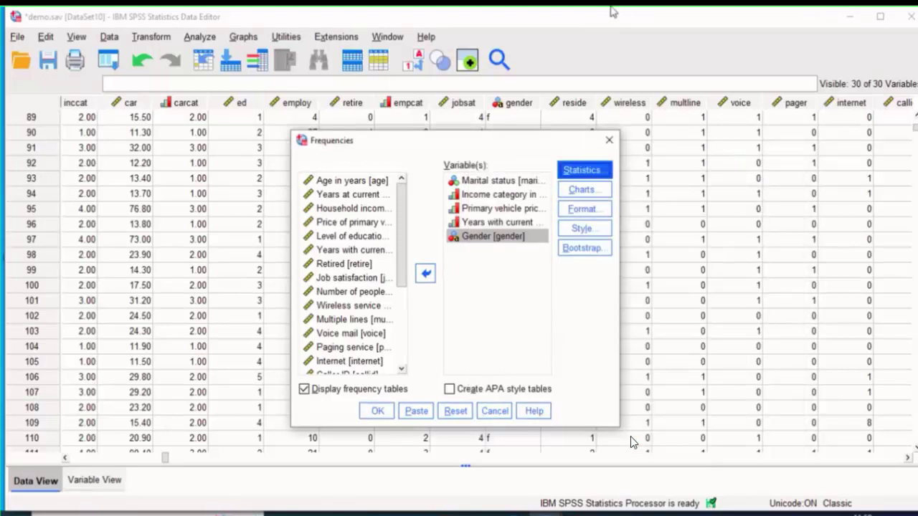
click(634, 49)
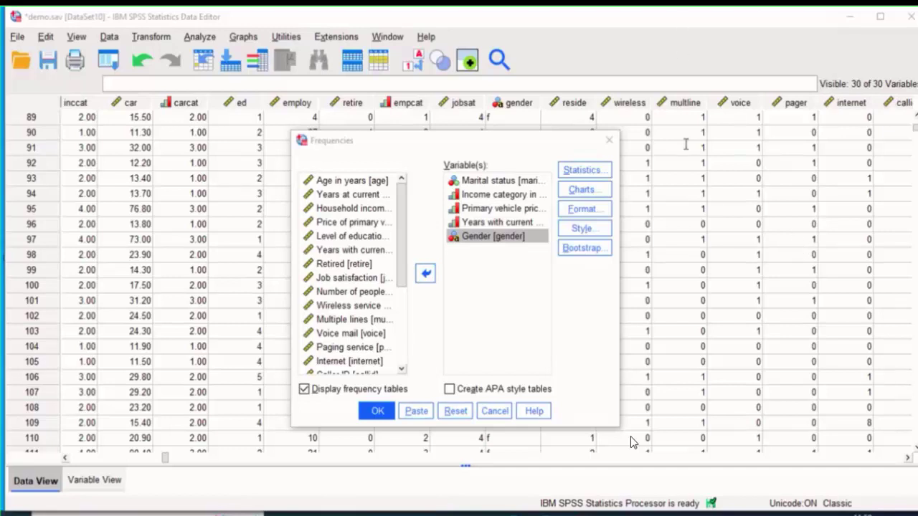
click(609, 140)
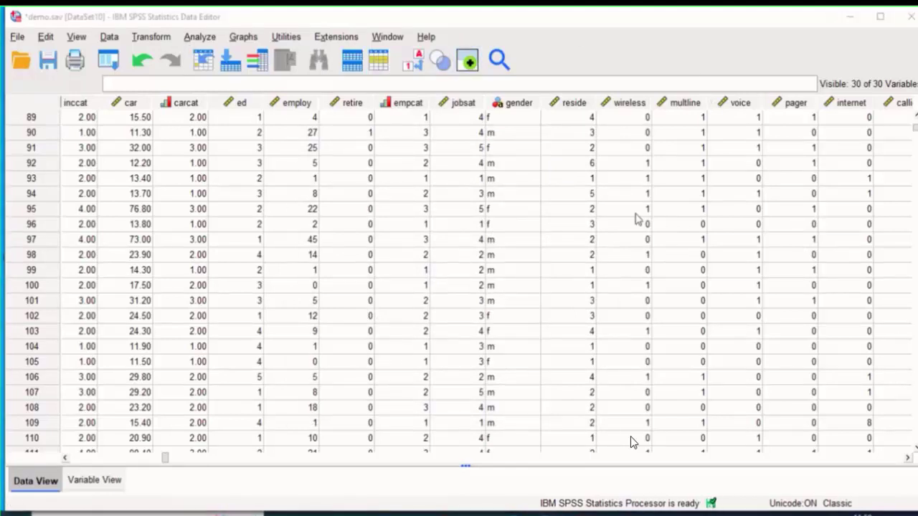
Start a new Frequencies analysis with marital status, income category, primary vehicle price category, years with current employer category and gender as variables.
click(199, 37)
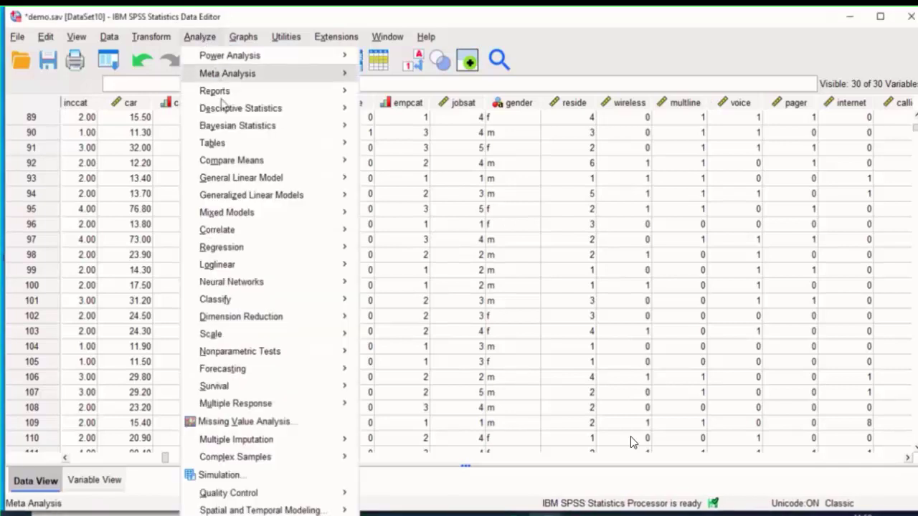
mouse_move(232, 109)
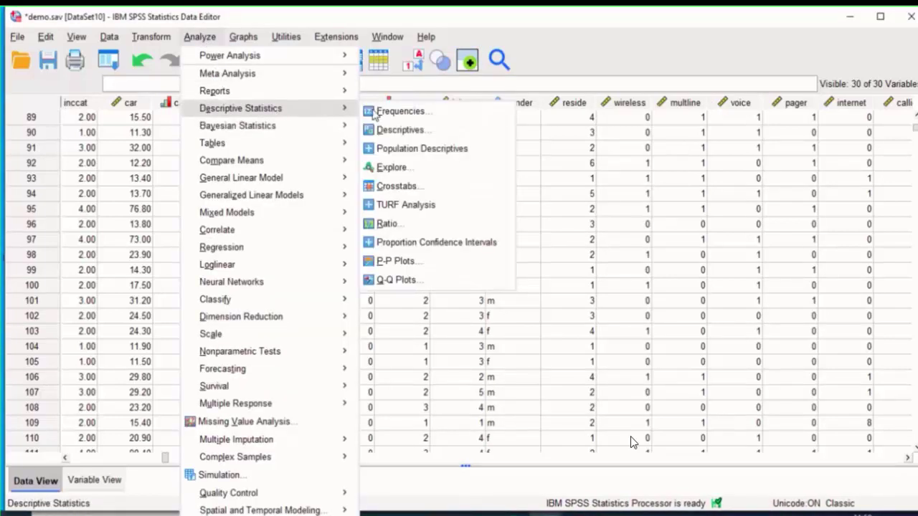
click(414, 113)
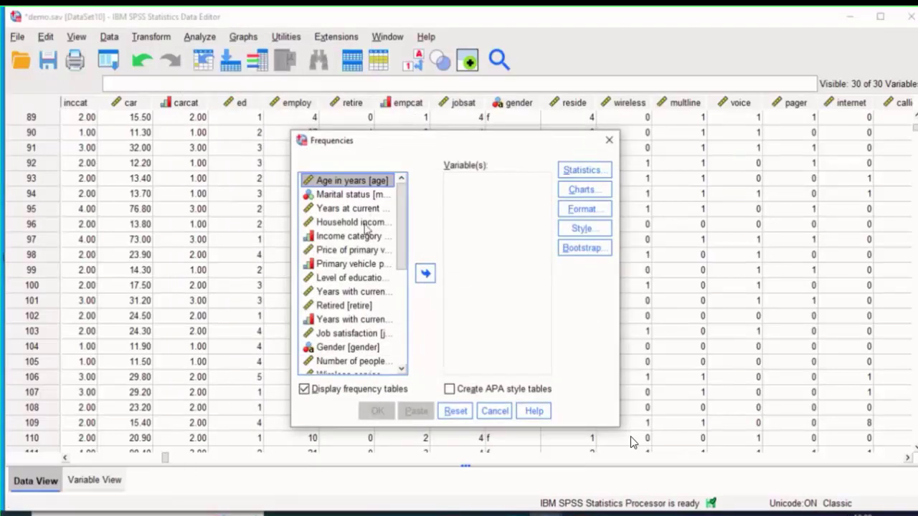
click(350, 194)
drag(349, 198, 459, 202)
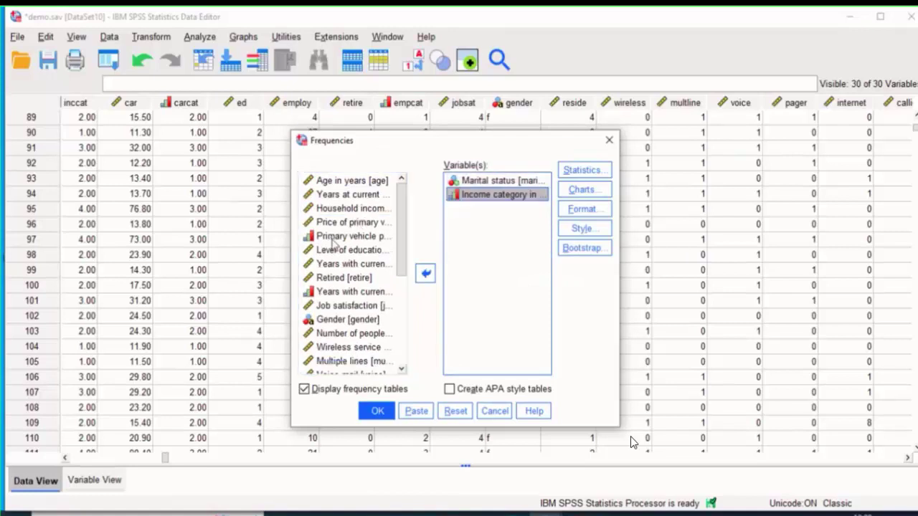
click(424, 273)
click(351, 277)
click(425, 273)
click(347, 291)
click(425, 275)
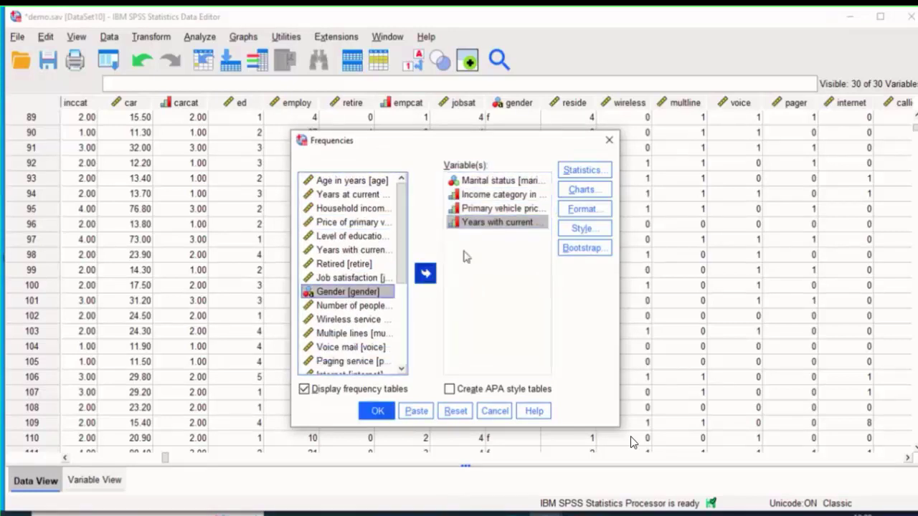
Request the mean, median, mode and sum as central tendency statistics for the Frequencies analysis.
click(590, 173)
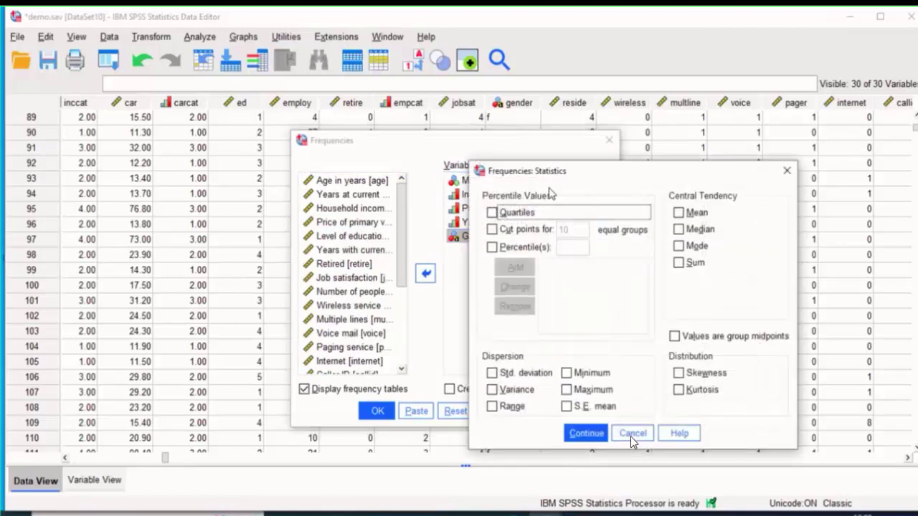
click(439, 205)
click(439, 190)
click(437, 223)
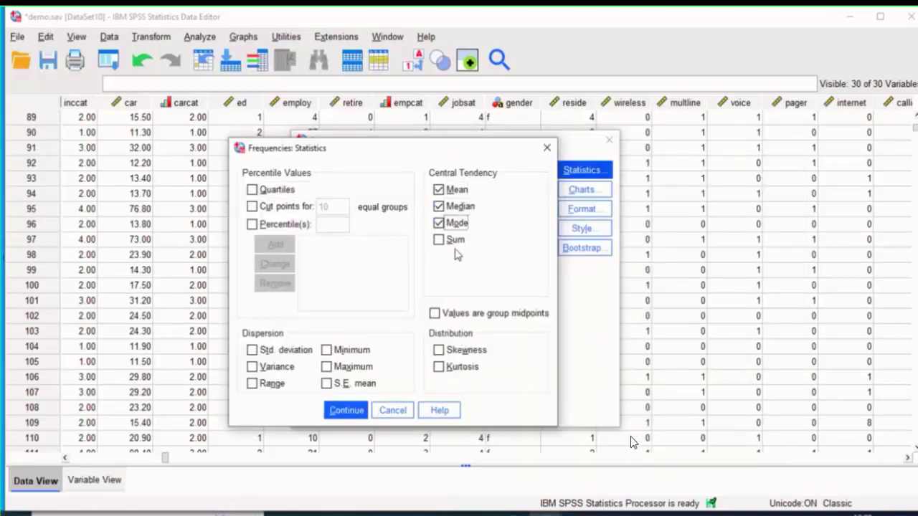
click(437, 239)
Add quartiles, standard deviation, minimum, maximum, skewness and kurtosis to the requested statistics, and run the Frequencies analysis.
click(251, 189)
click(252, 350)
click(326, 349)
click(326, 366)
click(438, 350)
click(438, 366)
click(352, 411)
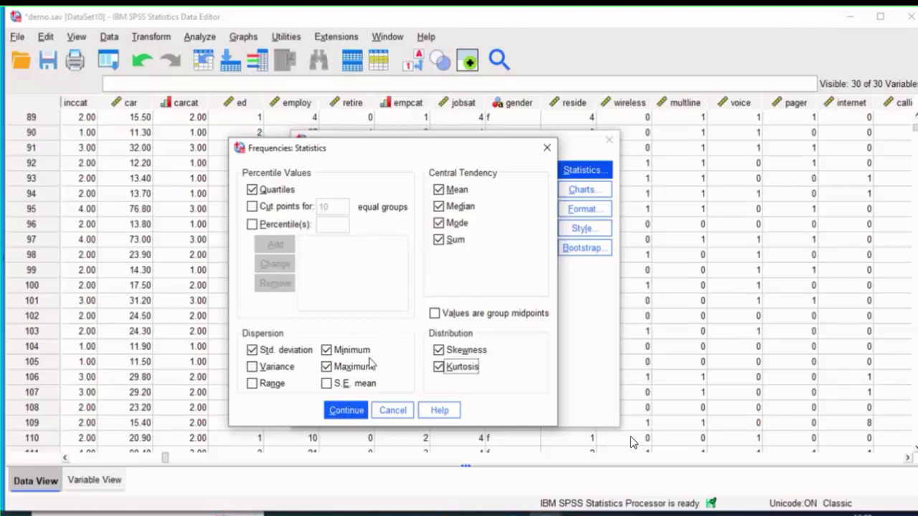
click(355, 413)
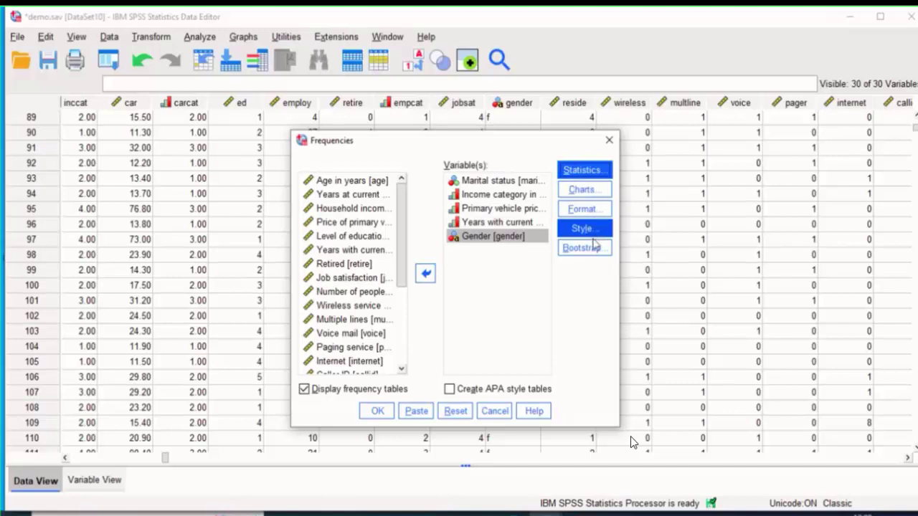
click(363, 420)
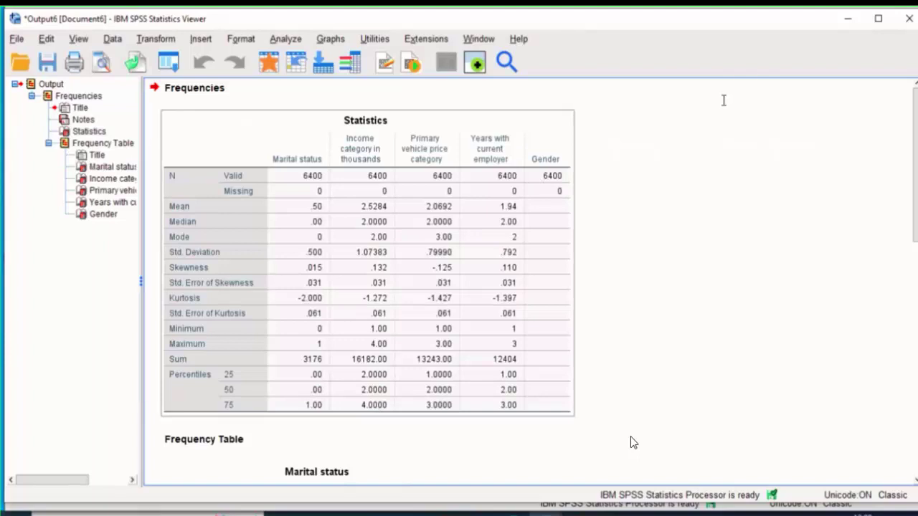
Examine the Statistics table and the frequency tables for the categorical variables in the output, and return to the beginning.
click(724, 101)
click(509, 161)
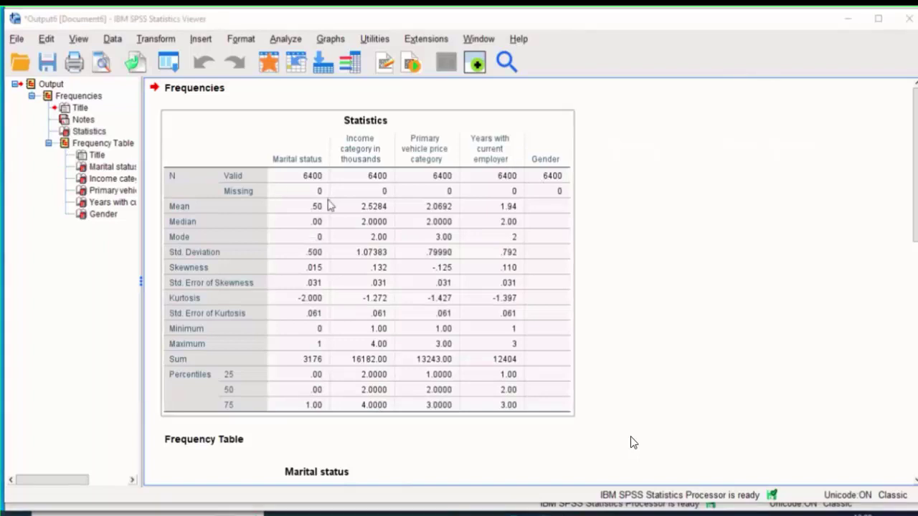
click(839, 409)
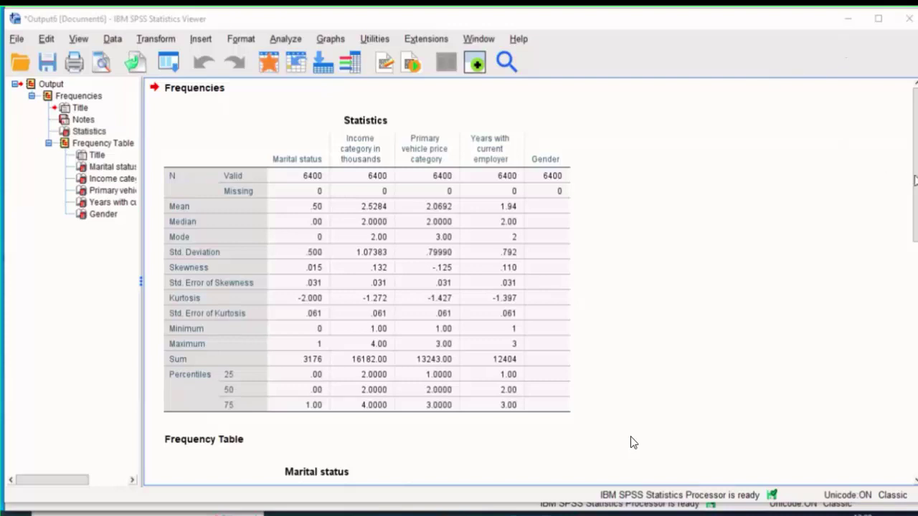
scroll(633, 442, down, 5)
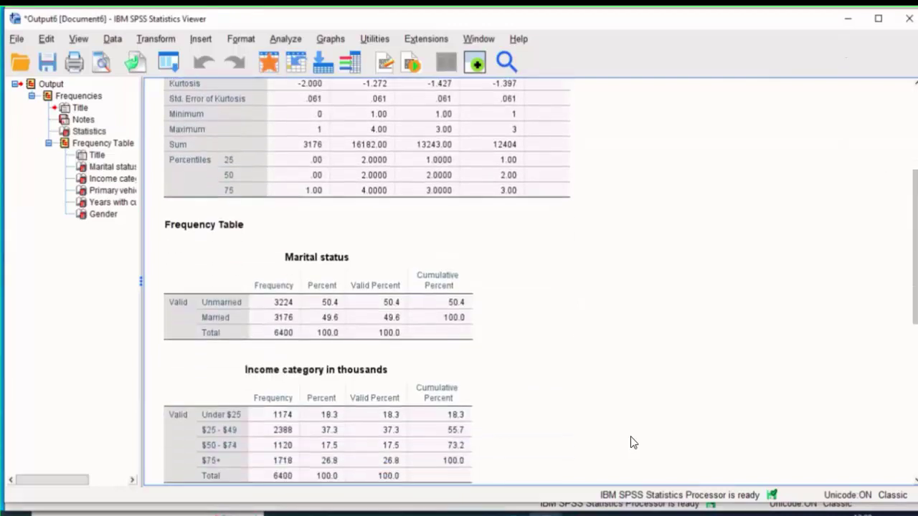
scroll(633, 443, down, 1)
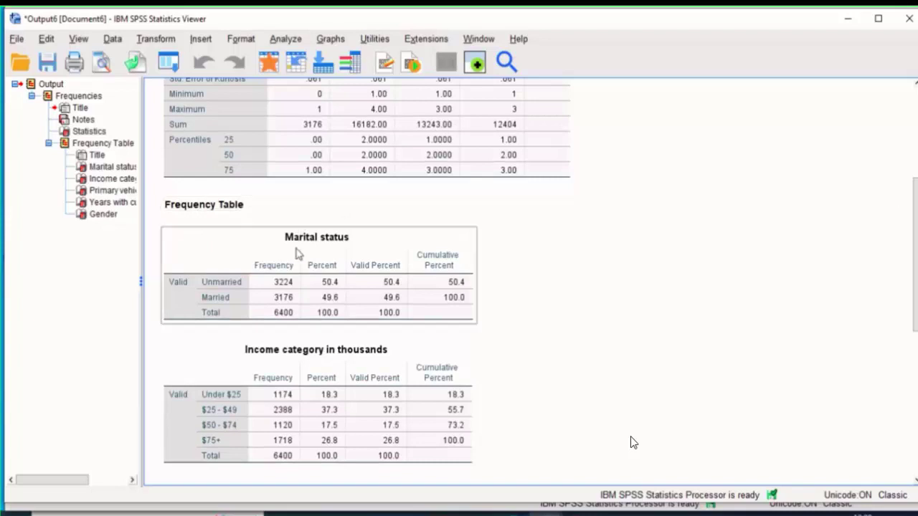
scroll(633, 442, down, 2)
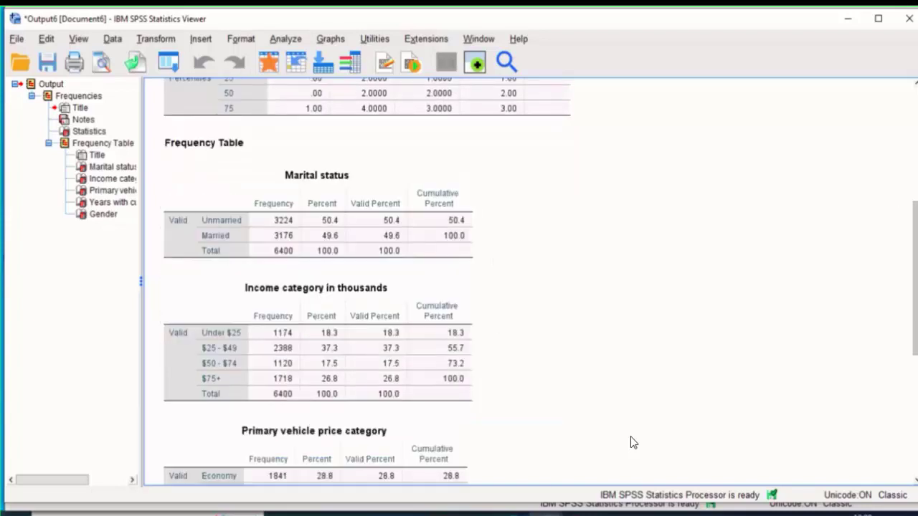
scroll(633, 443, down, 3)
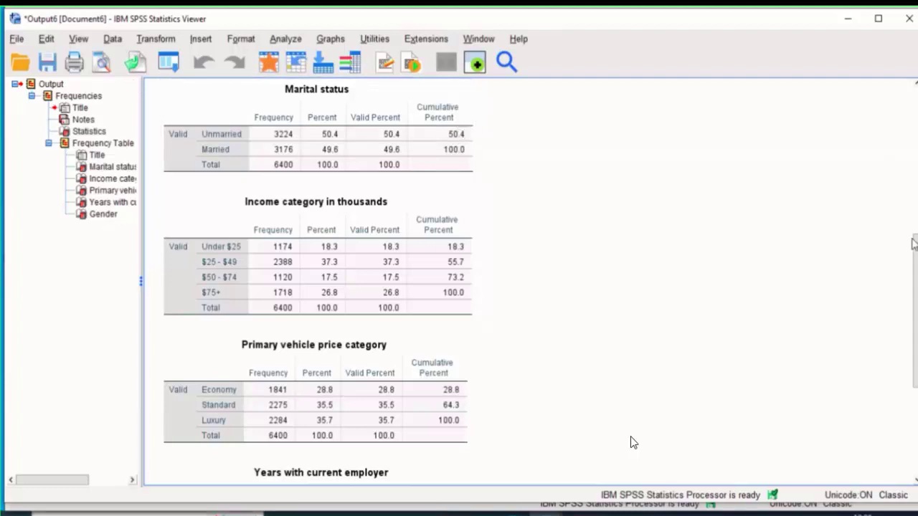
scroll(633, 443, down, 5)
scroll(633, 442, up, 20)
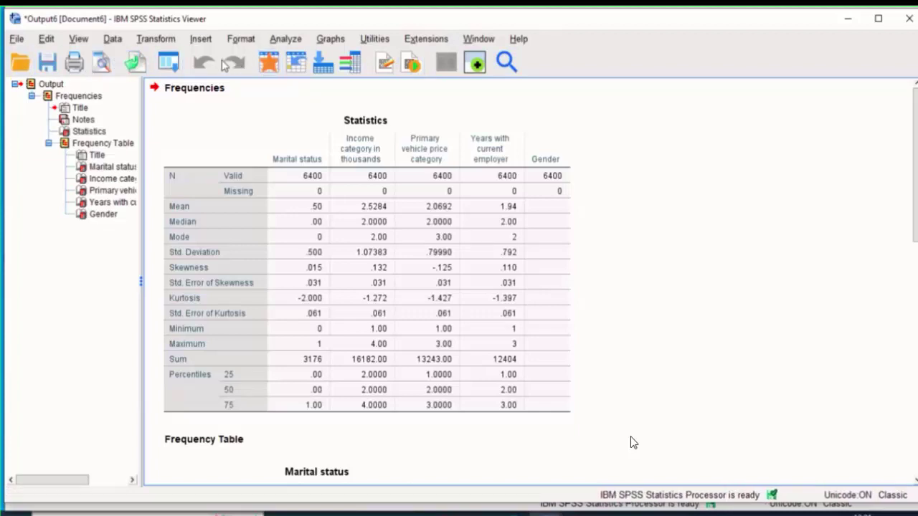
Set the recalled Frequencies analysis to draw histograms with a normal curve, and run it.
click(172, 66)
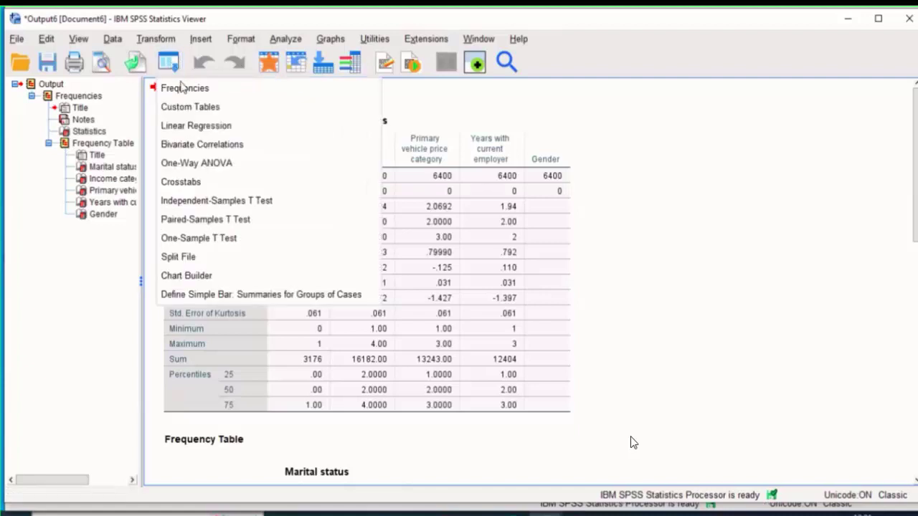
click(182, 88)
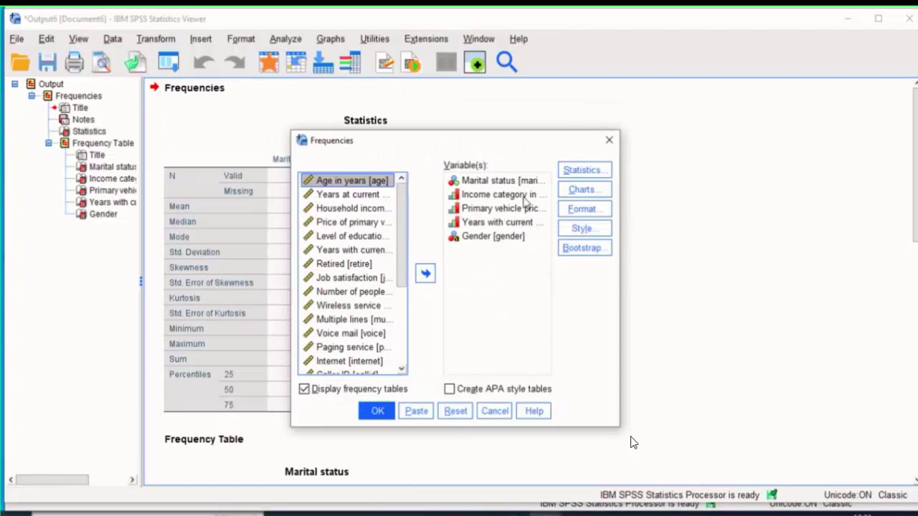
click(602, 195)
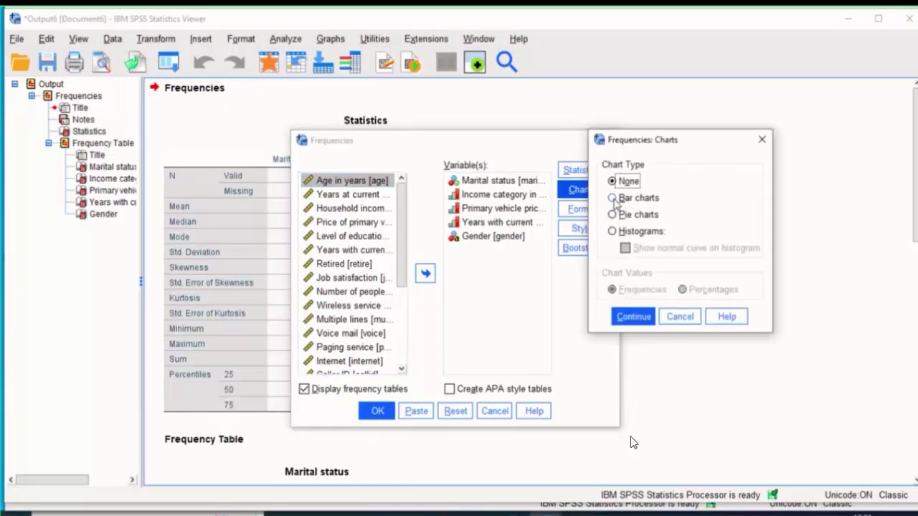
click(615, 200)
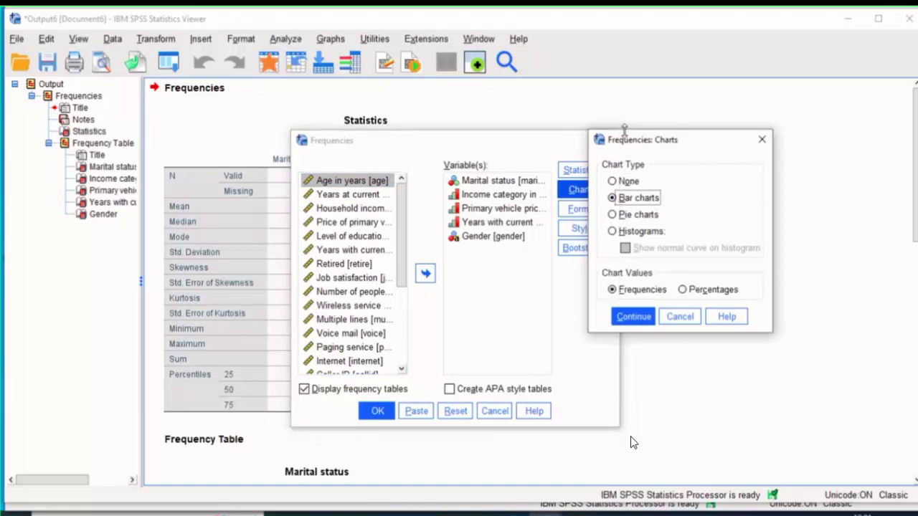
drag(689, 147, 616, 154)
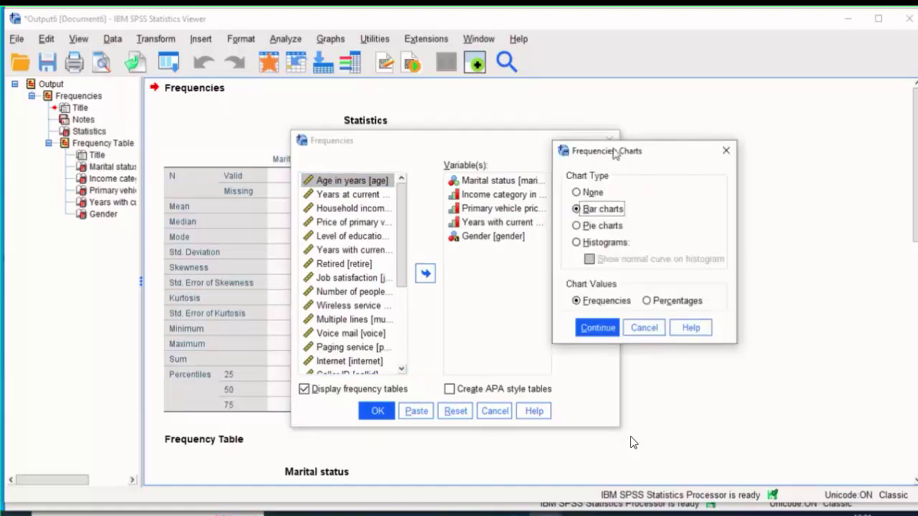
click(577, 226)
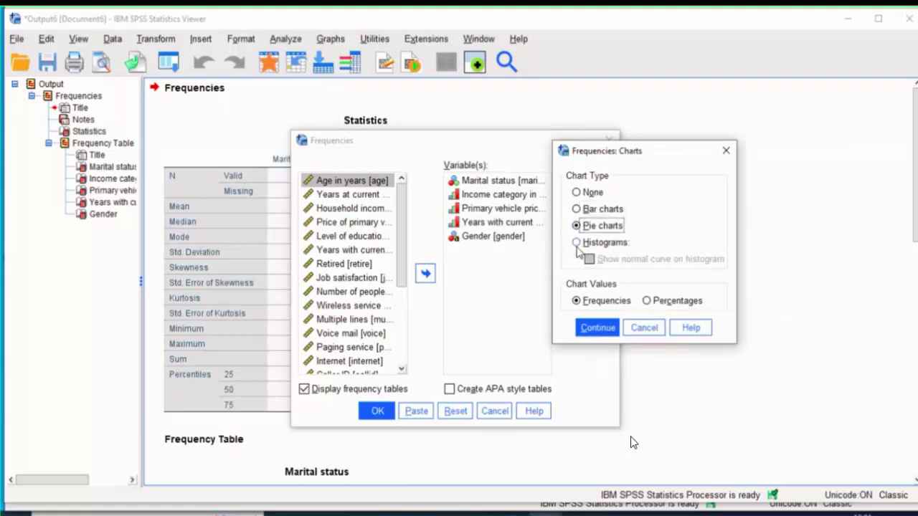
click(577, 243)
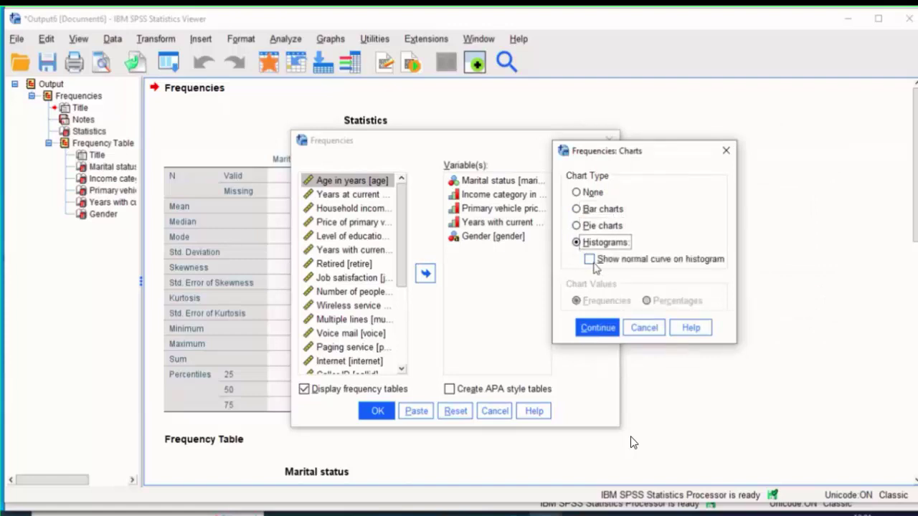
click(592, 264)
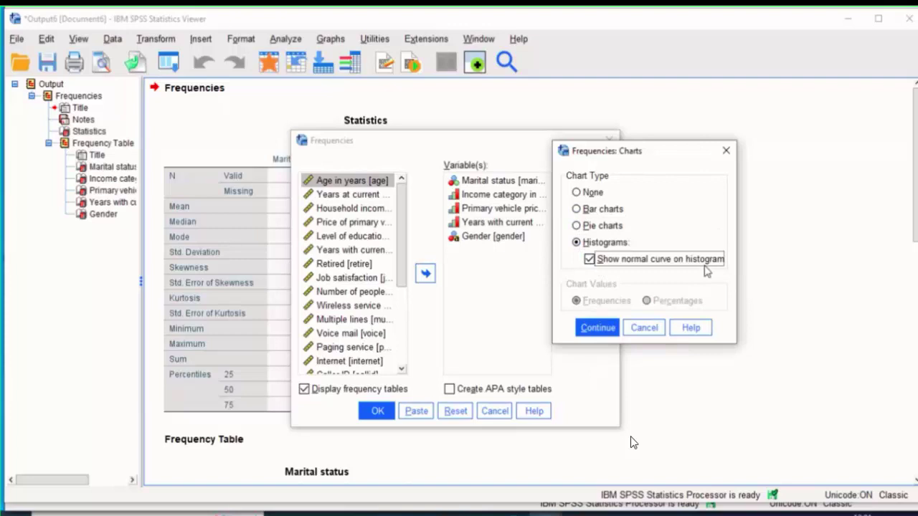
click(608, 332)
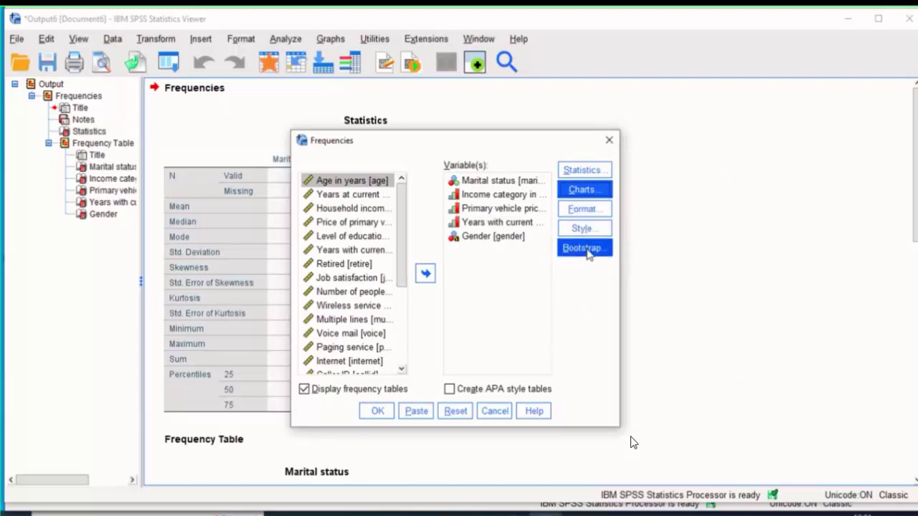
click(377, 412)
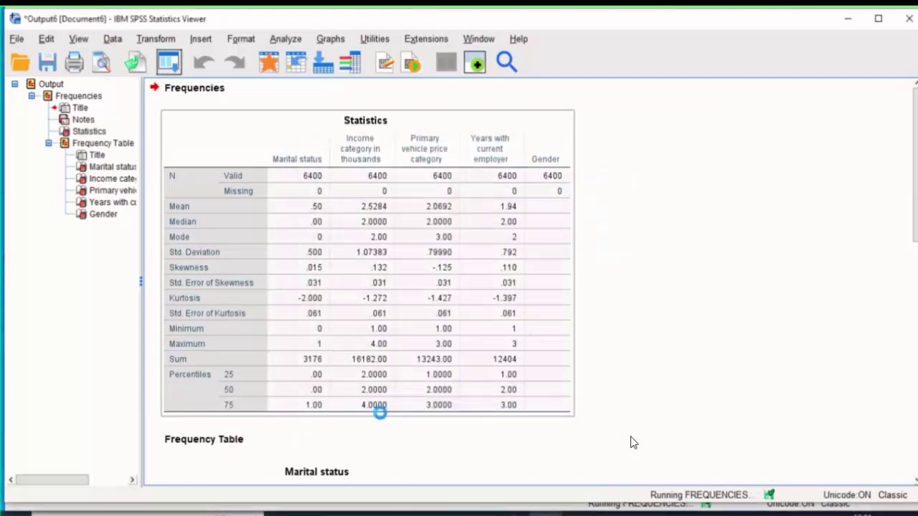
Examine the histograms with normal curves for marital status, income category, vehicle price category and years with current employer.
drag(914, 267, 911, 320)
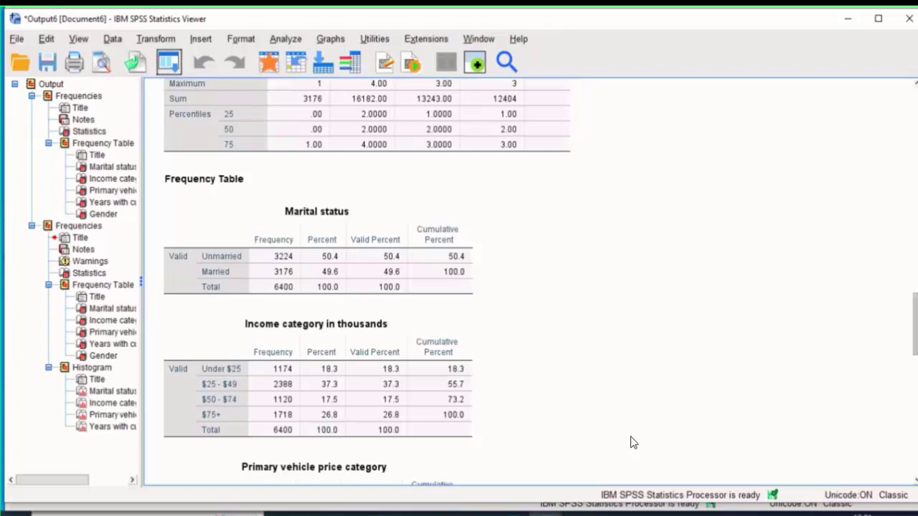
scroll(633, 443, down, 5)
scroll(633, 443, down, 10)
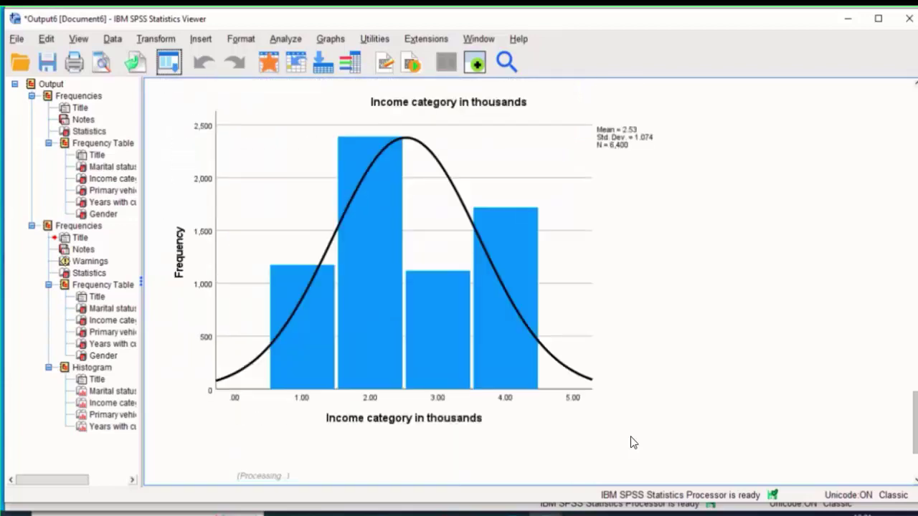
scroll(633, 442, up, 4)
scroll(633, 443, up, 10)
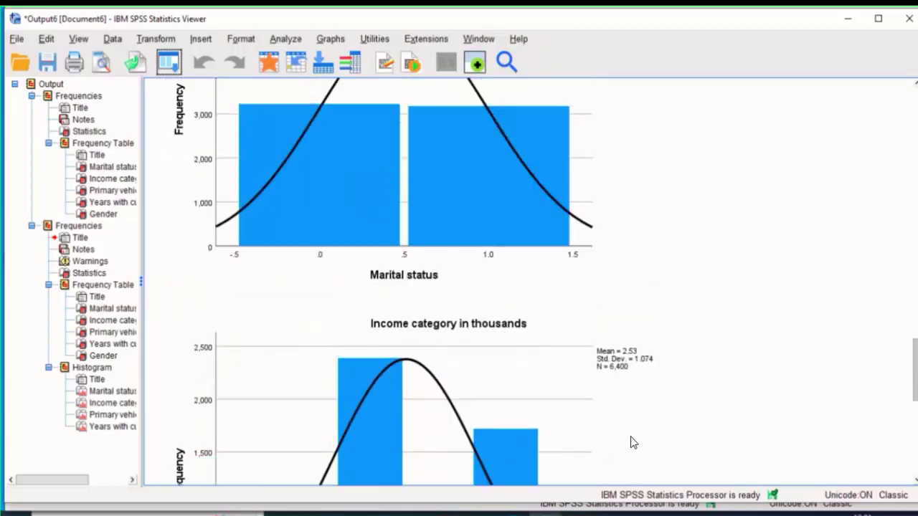
scroll(633, 443, down, 5)
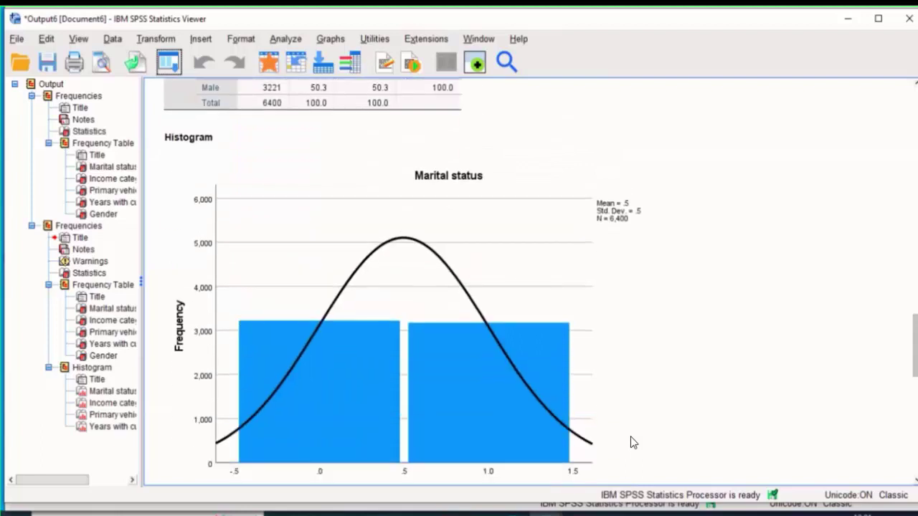
scroll(633, 443, down, 8)
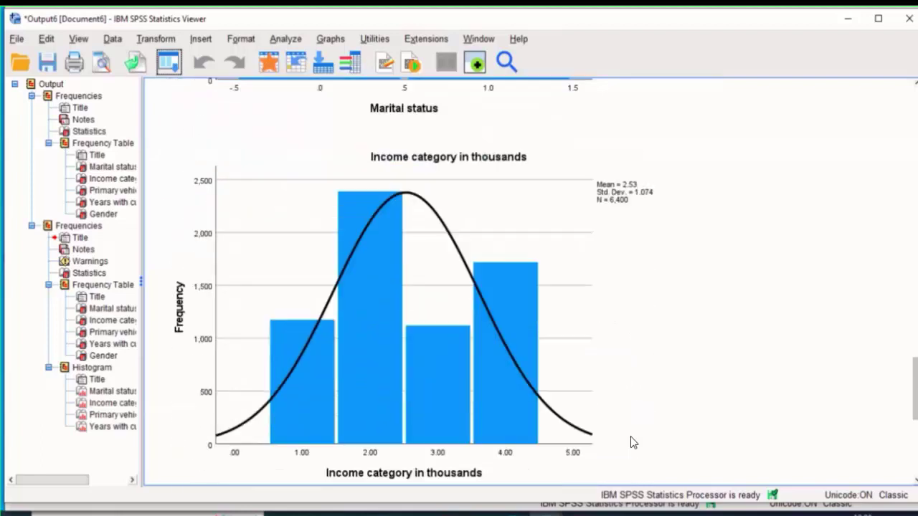
scroll(634, 442, down, 3)
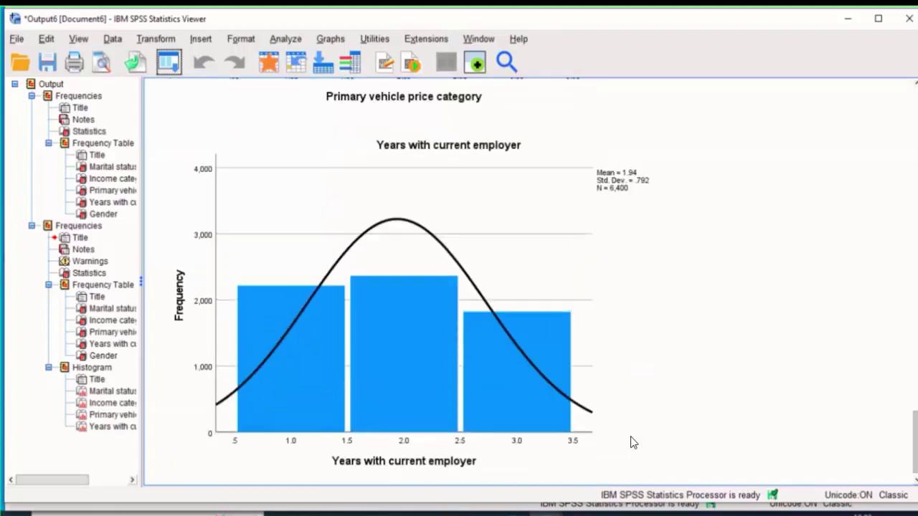
Open the first Statistics table in the pivot table editor and close it without making changes.
click(579, 255)
drag(580, 255, 841, 377)
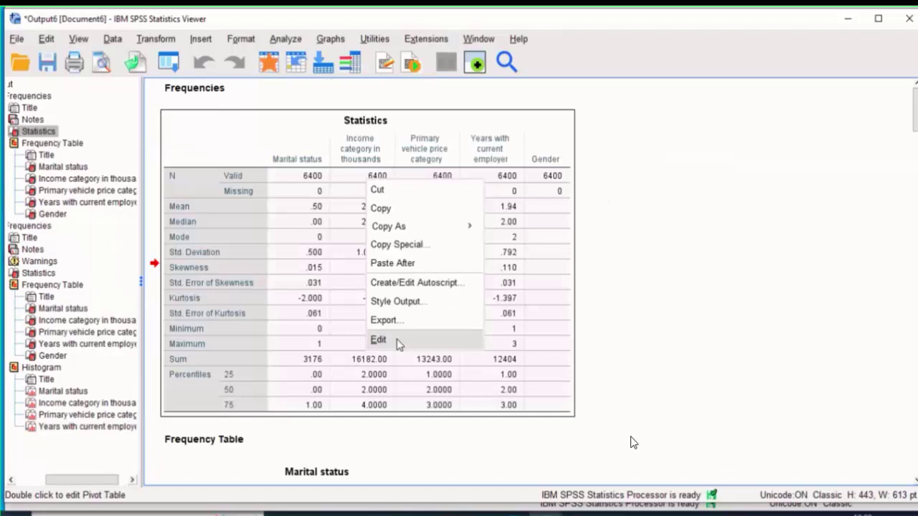
click(378, 340)
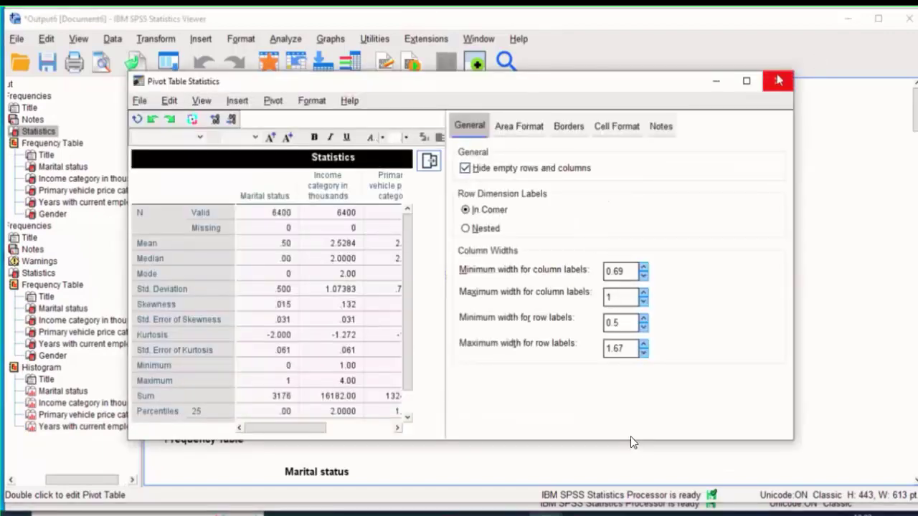
click(779, 81)
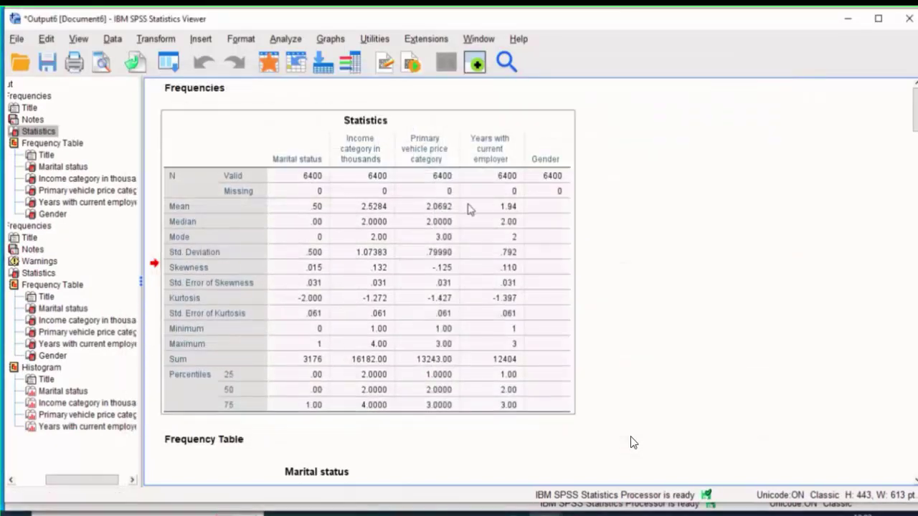
Italicize the Missing through Skewness values for income category and primary vehicle price category in the first Statistics table, with the formatting pane hidden.
double_click(470, 208)
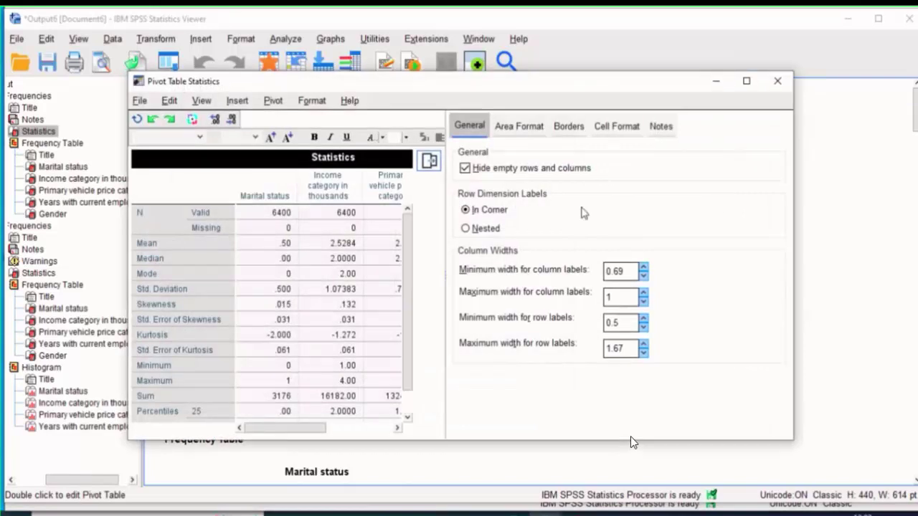
click(431, 163)
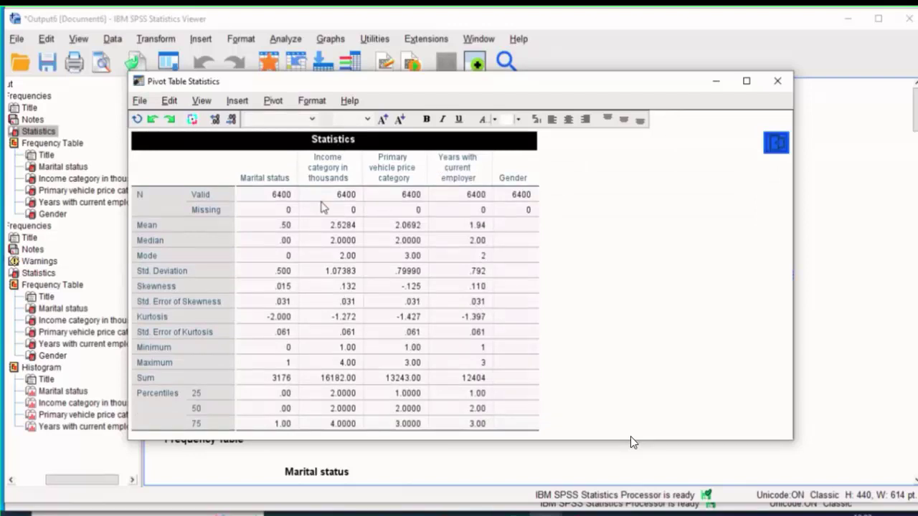
drag(344, 209, 429, 286)
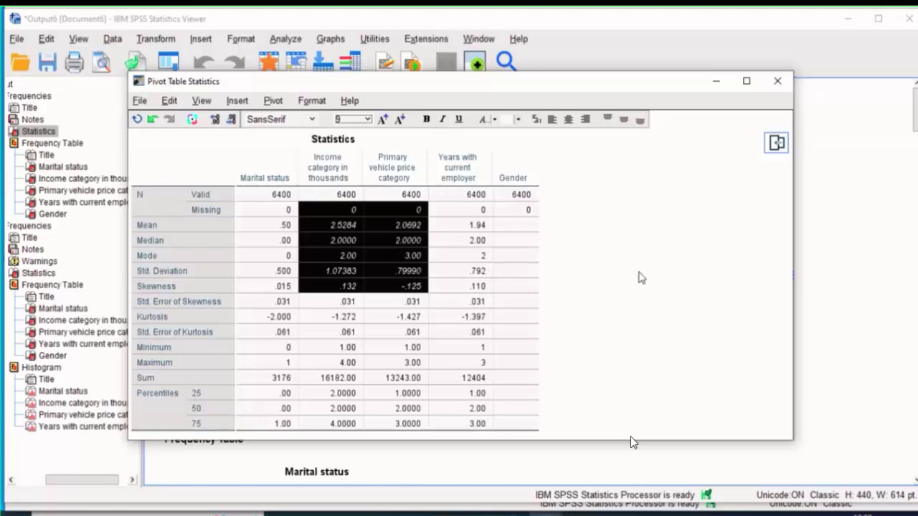
click(778, 81)
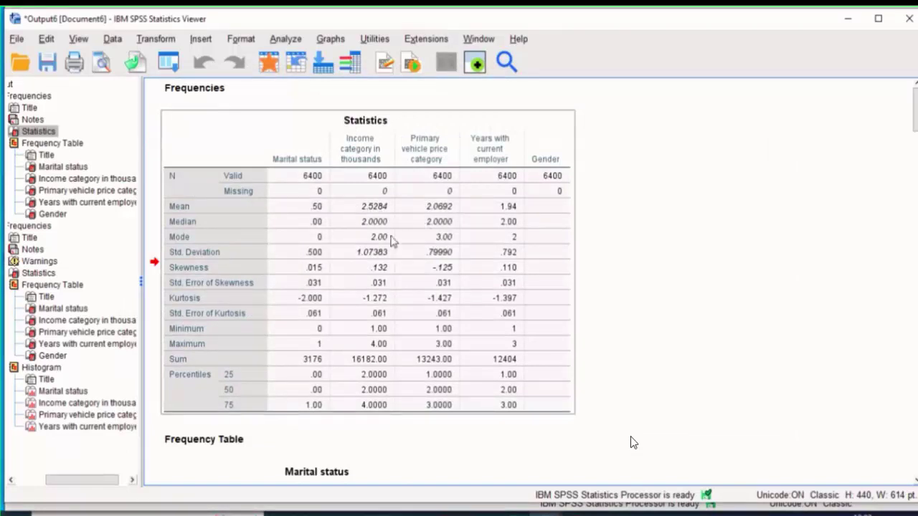
Review the Statistics table's general, area format, border, cell format and notes settings in the pivot table editor, and close it.
double_click(397, 152)
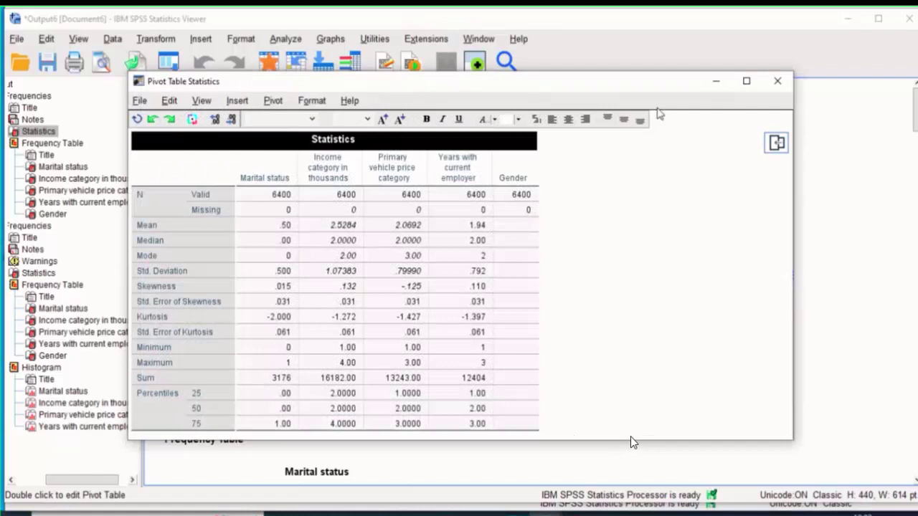
click(776, 87)
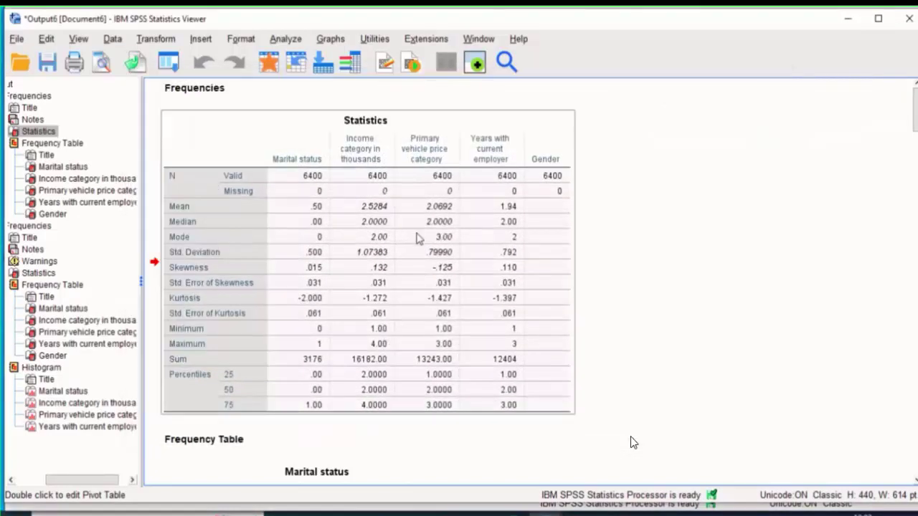
double_click(418, 238)
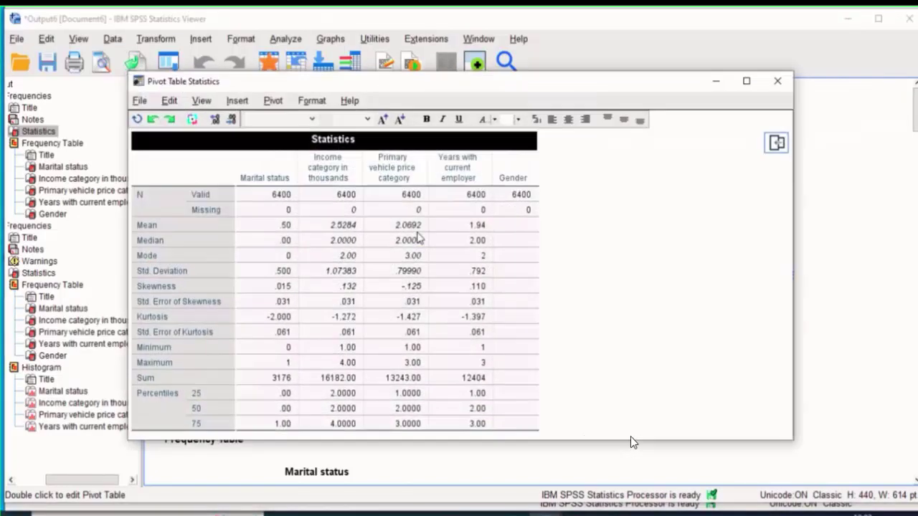
click(776, 142)
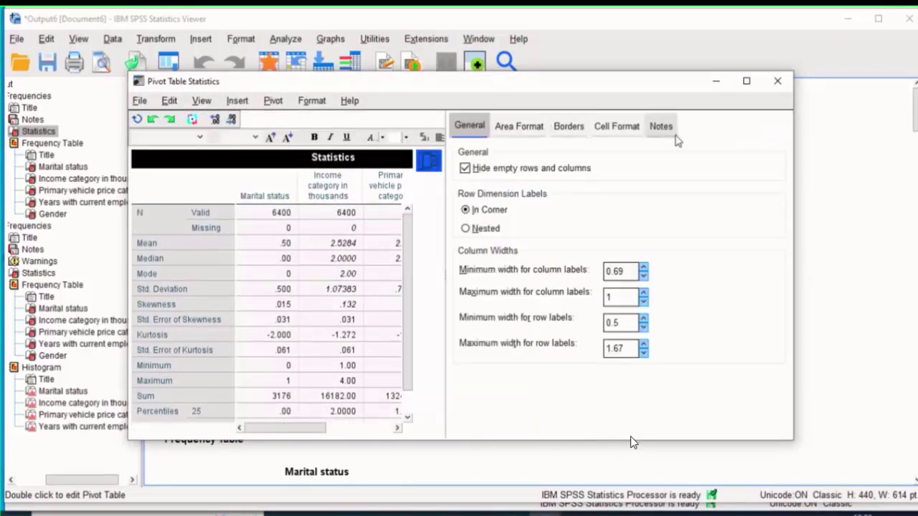
click(527, 131)
click(569, 128)
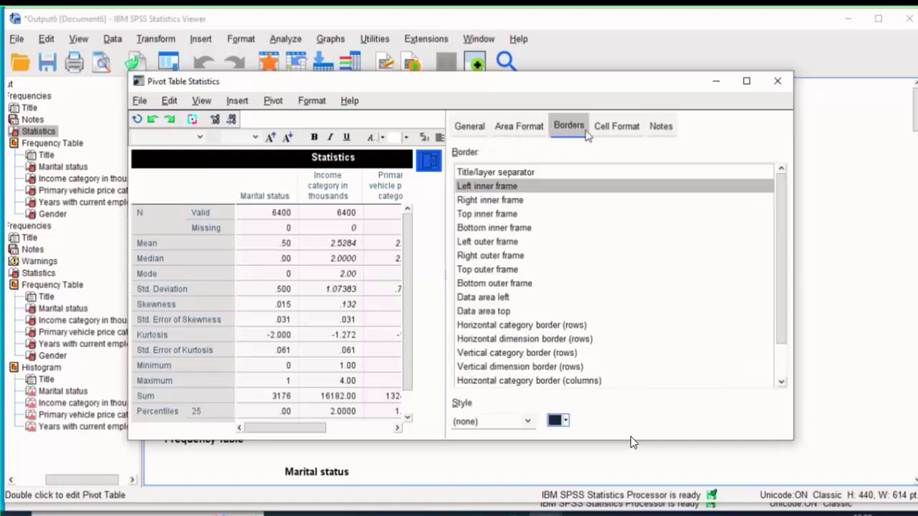
click(606, 131)
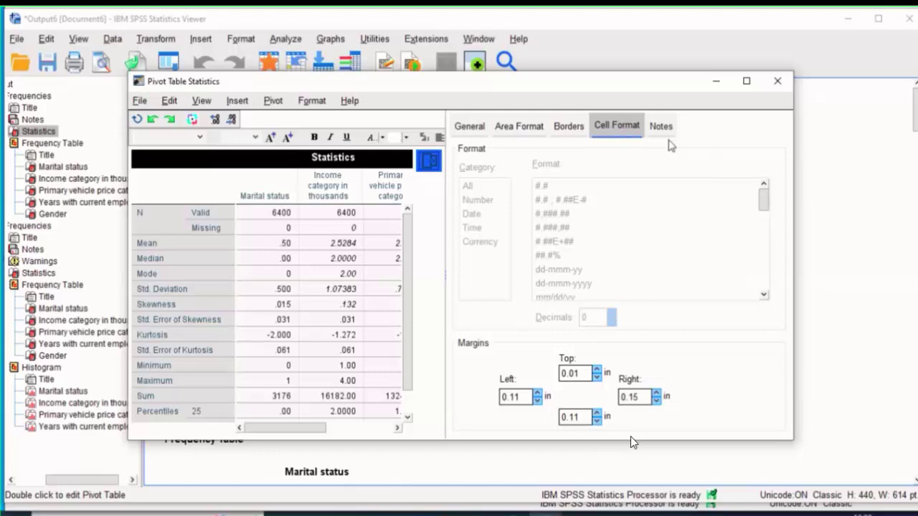
click(663, 129)
click(469, 127)
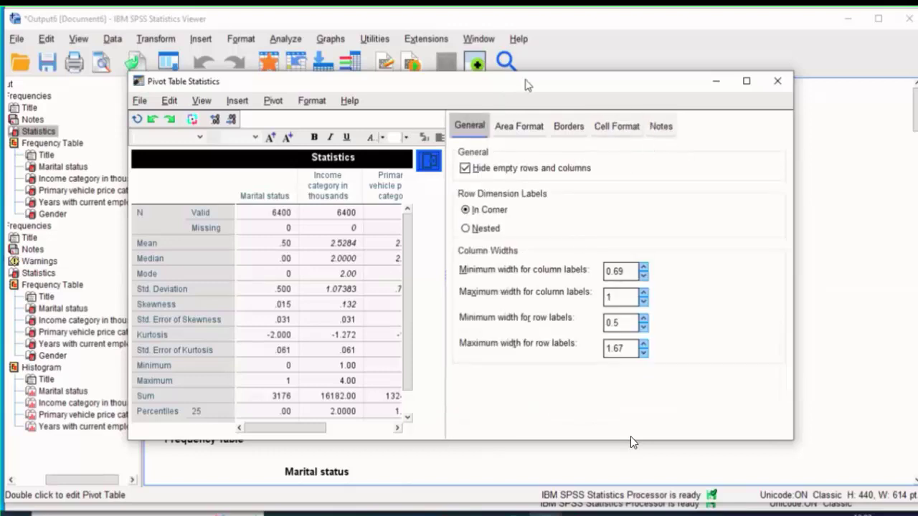
drag(524, 85, 574, 114)
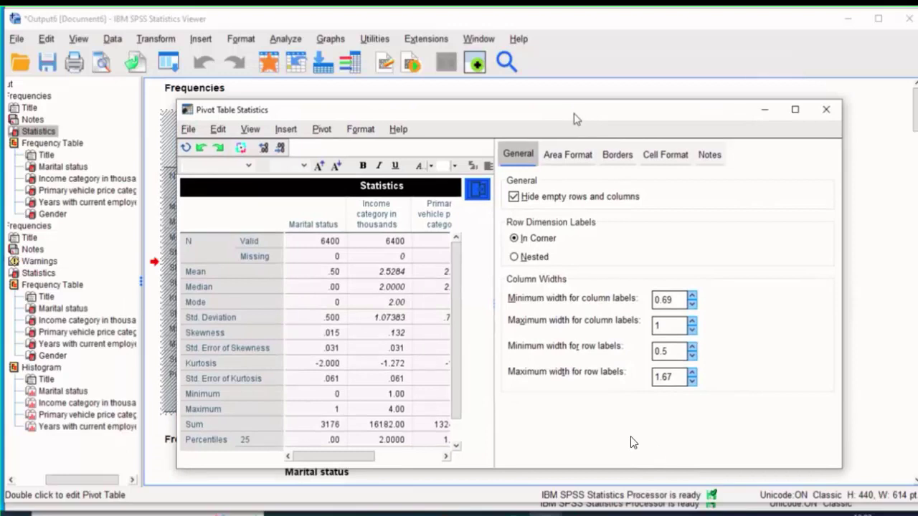
click(826, 110)
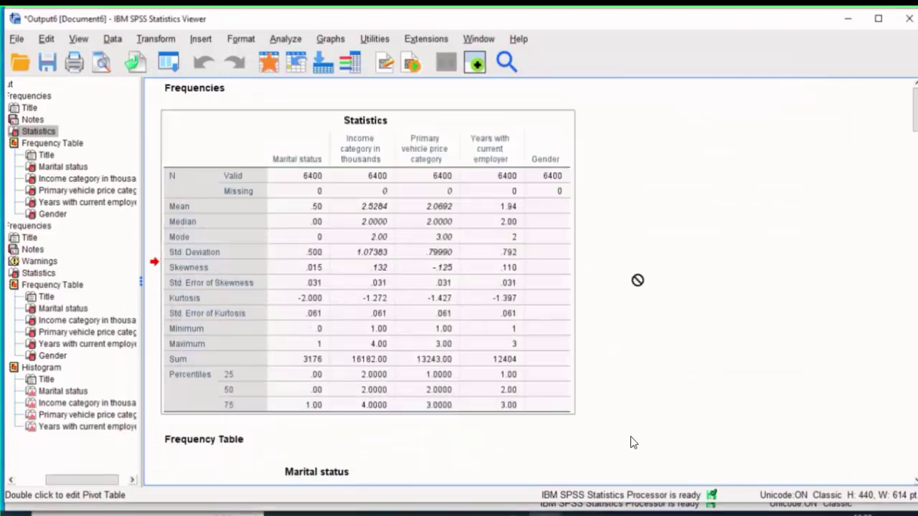
Copy the first Statistics table as an Excel Worksheet (BIFF).
right_click(467, 185)
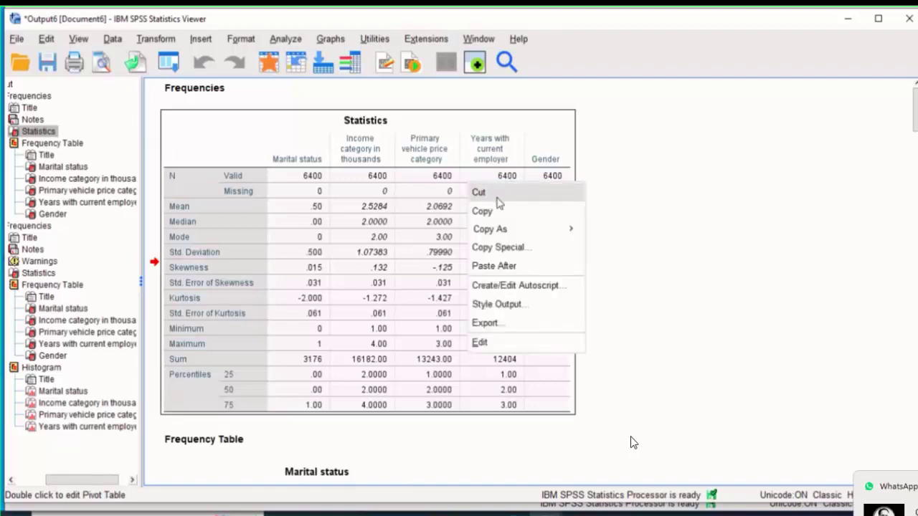
mouse_move(509, 230)
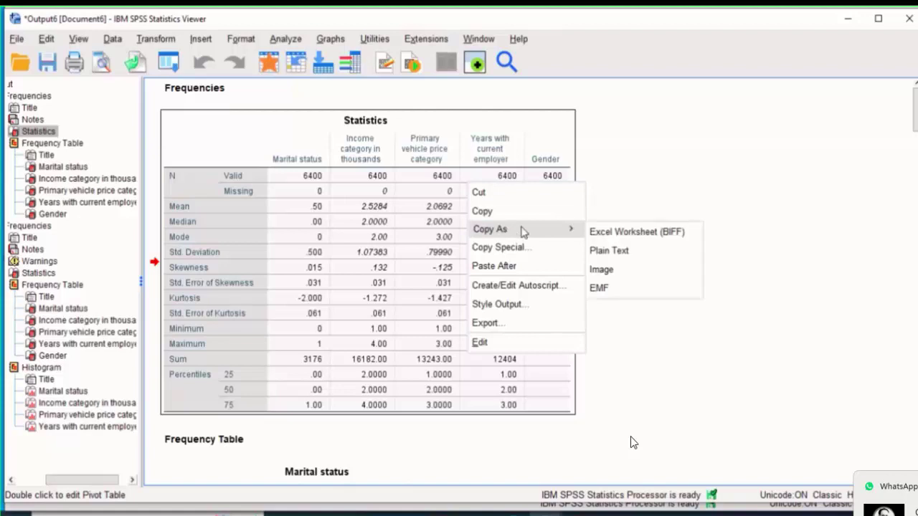
click(664, 233)
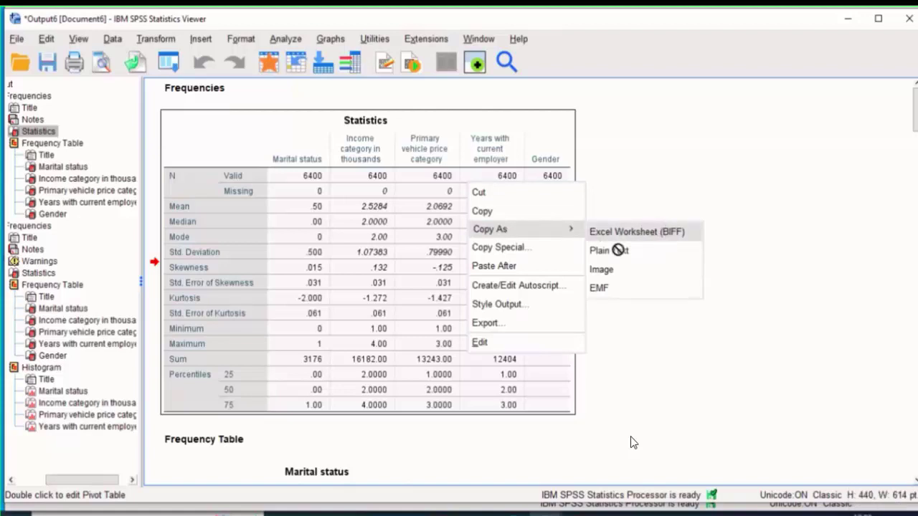
Review the copy options for the first Statistics table, including the available Copy As formats.
right_click(504, 203)
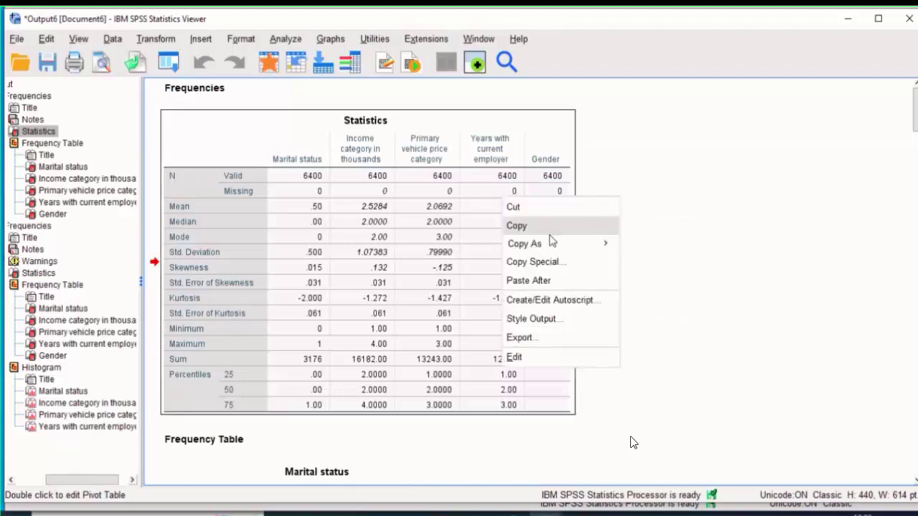
mouse_move(552, 243)
click(637, 264)
mouse_move(605, 242)
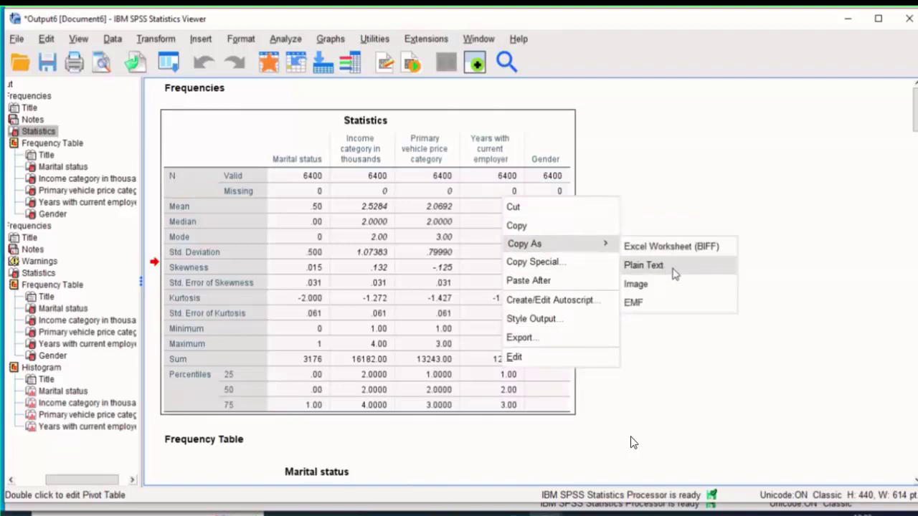
click(645, 264)
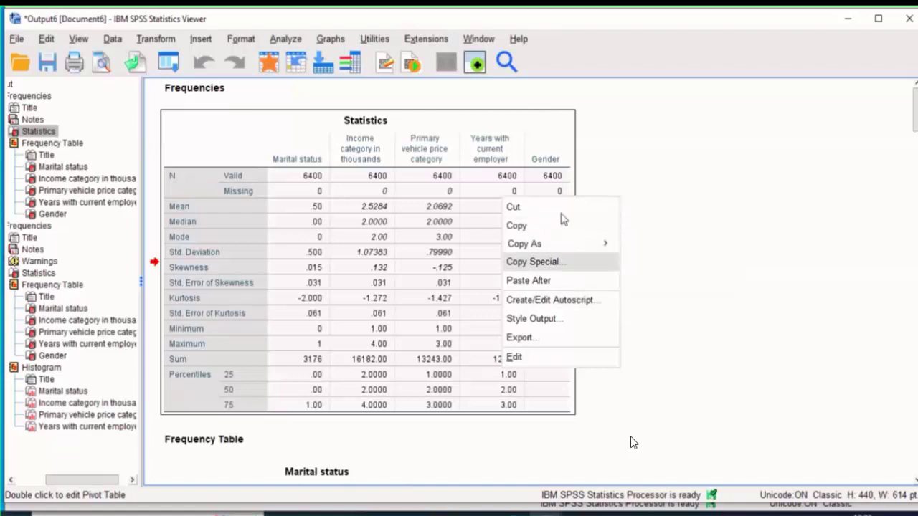
mouse_move(582, 248)
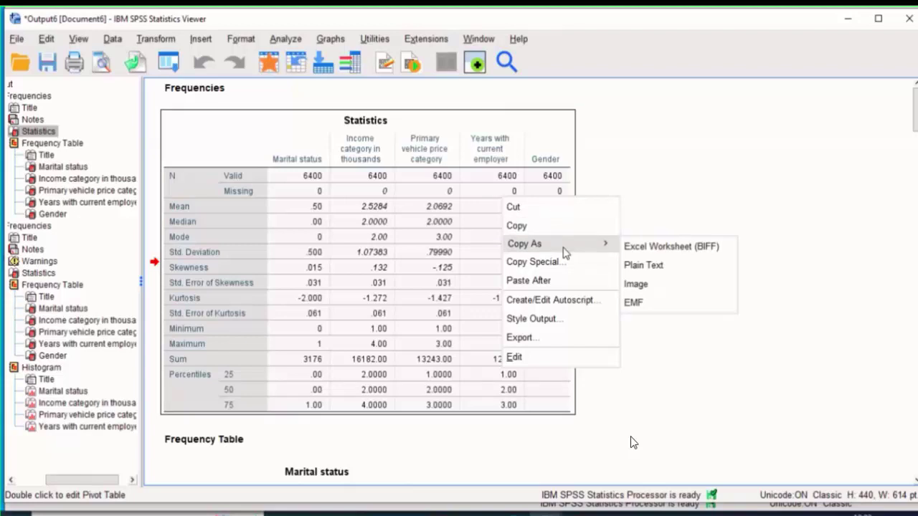
Open the first Statistics table in the pivot table editor, select the whole table, and close the editor without changes.
double_click(362, 135)
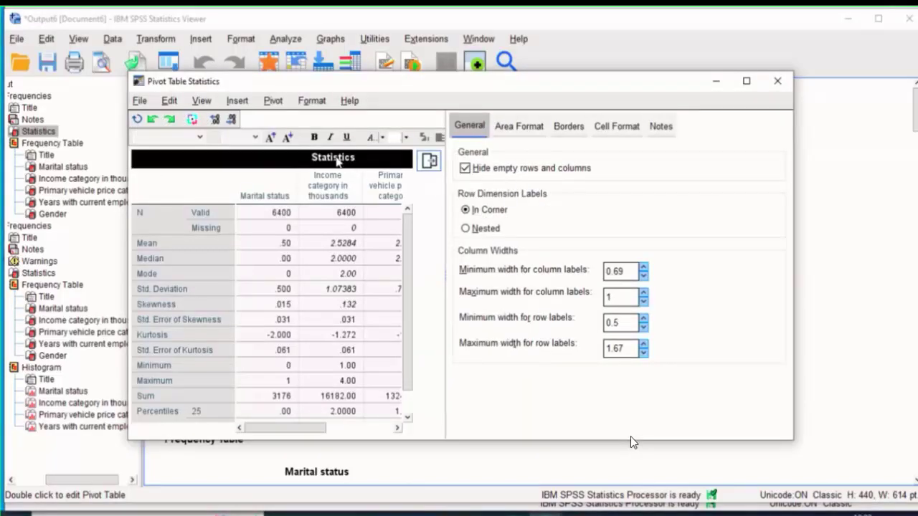
click(426, 169)
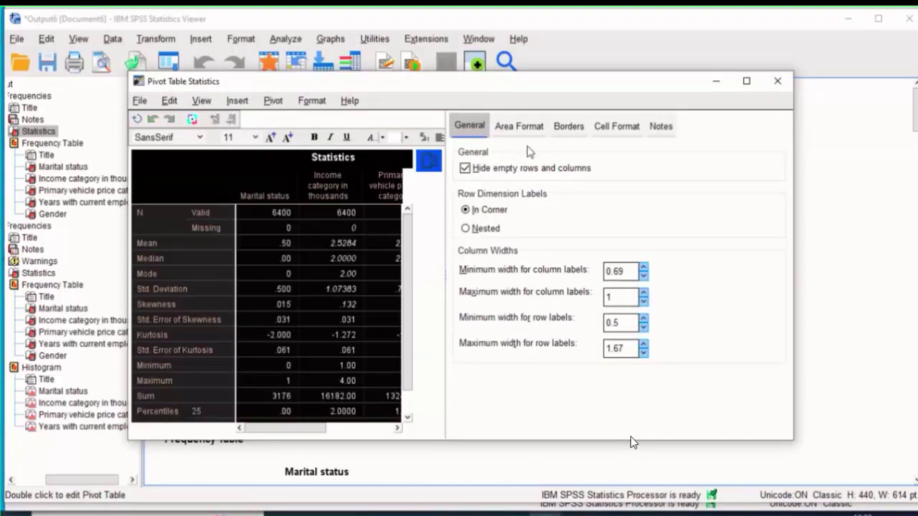
drag(794, 80, 791, 80)
click(777, 82)
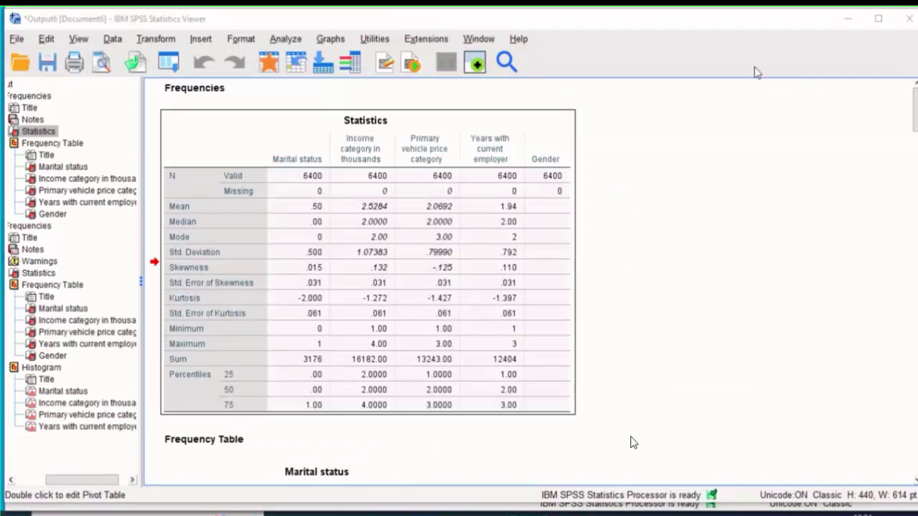
double_click(312, 203)
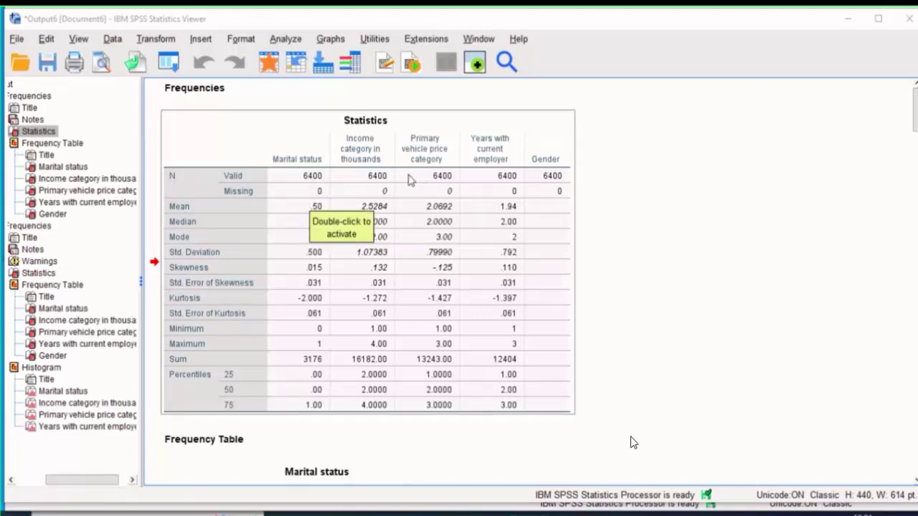
Review the copy, style and export options available for the Marital status histogram in the output.
scroll(631, 443, down, 10)
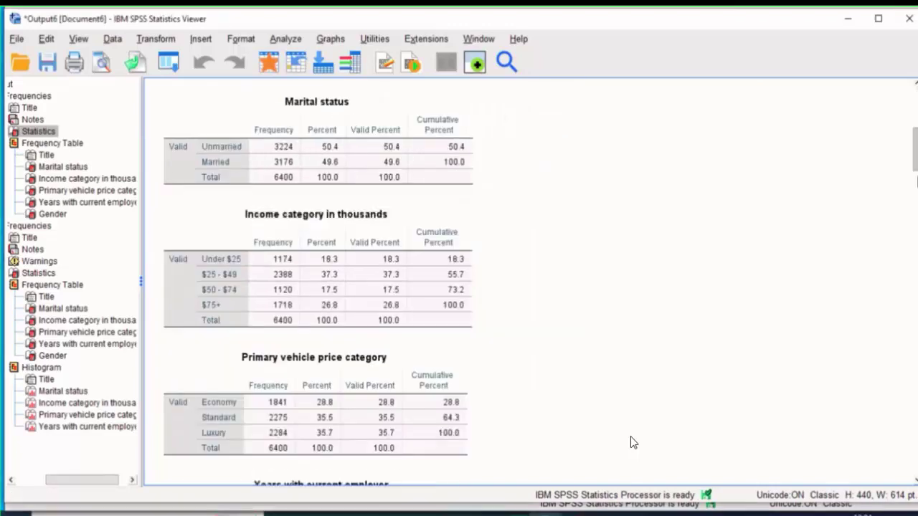
scroll(631, 442, down, 15)
scroll(631, 442, up, 1)
click(471, 302)
right_click(470, 296)
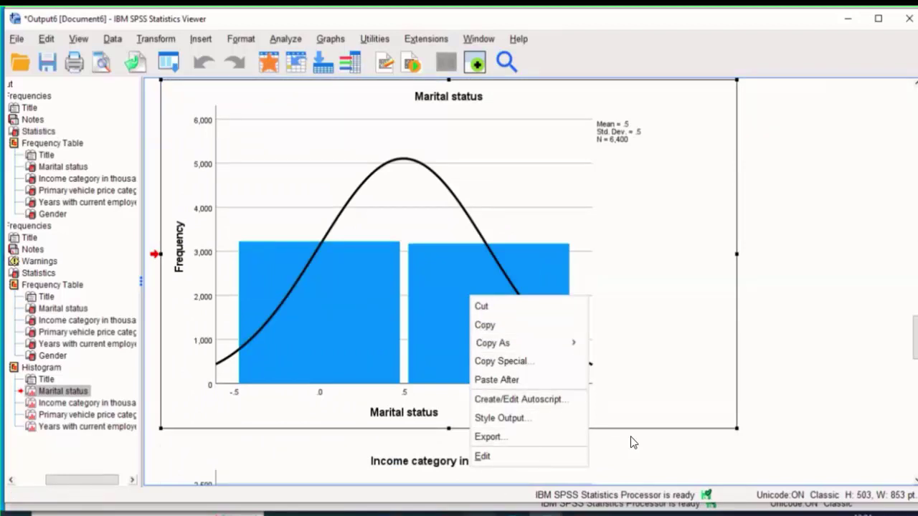
click(597, 304)
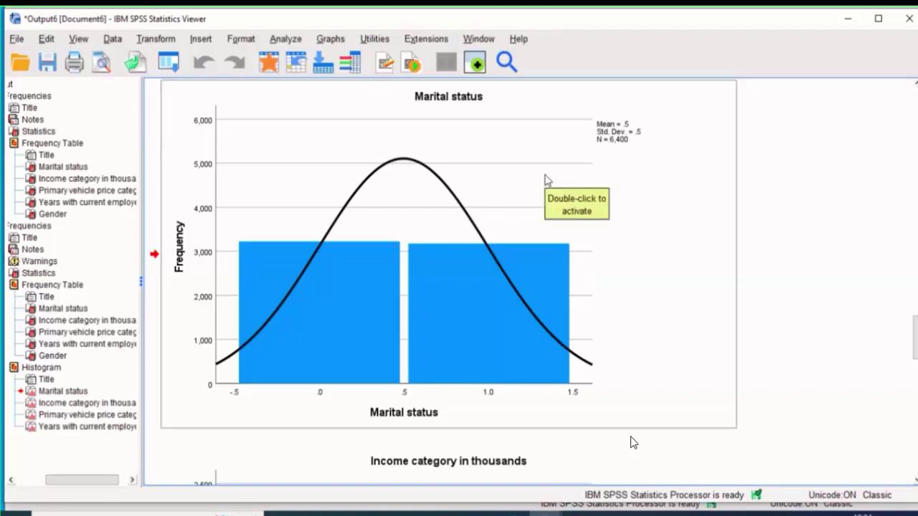
Open the Marital status histogram in the Chart Editor and close it without making changes.
click(573, 216)
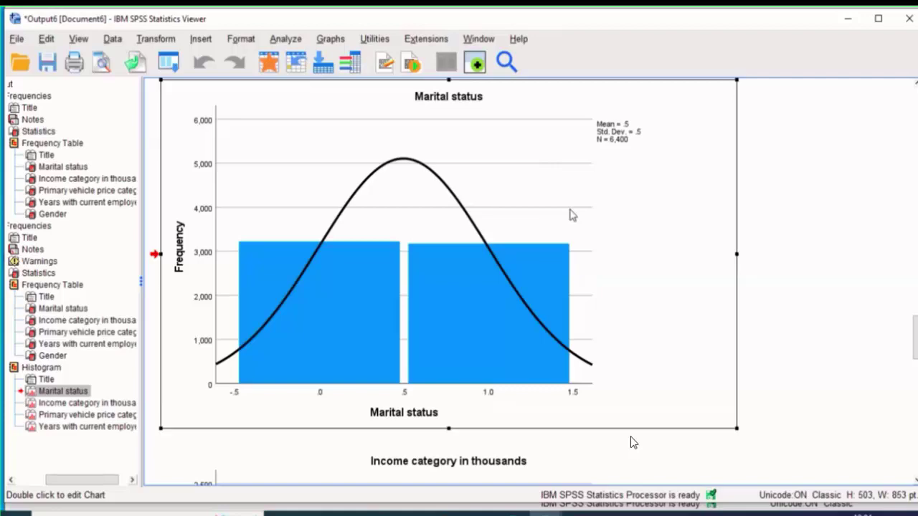
double_click(522, 182)
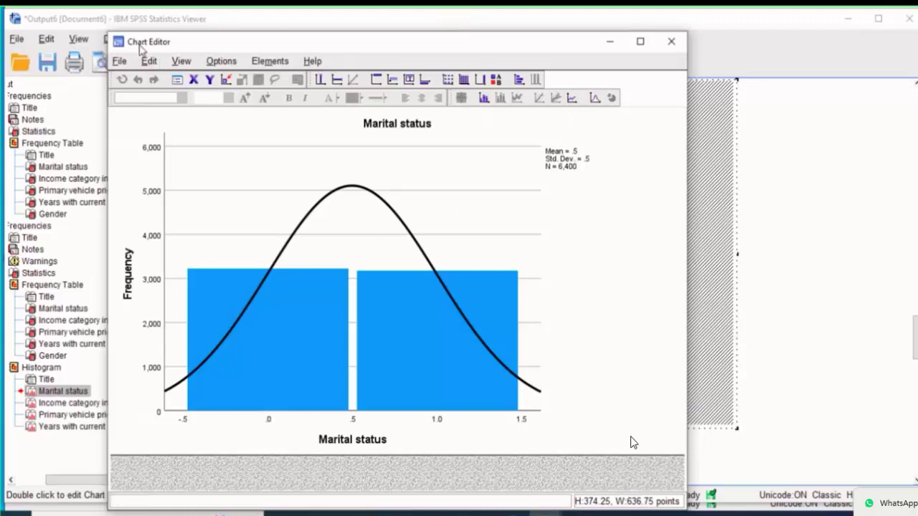
drag(141, 48, 160, 111)
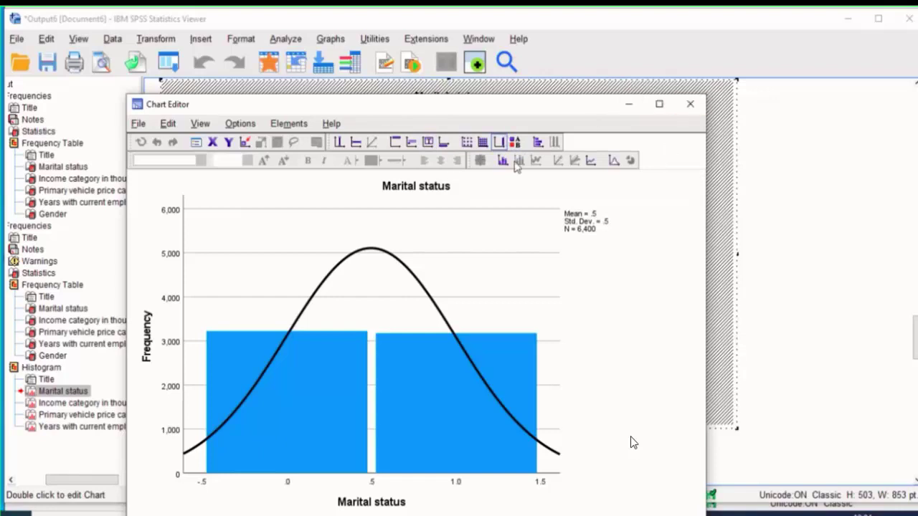
click(691, 106)
Switch to the demo.sav Data Editor, review the variable definitions in Variable View, and return to Data View.
scroll(633, 442, up, 5)
drag(915, 230, 912, 132)
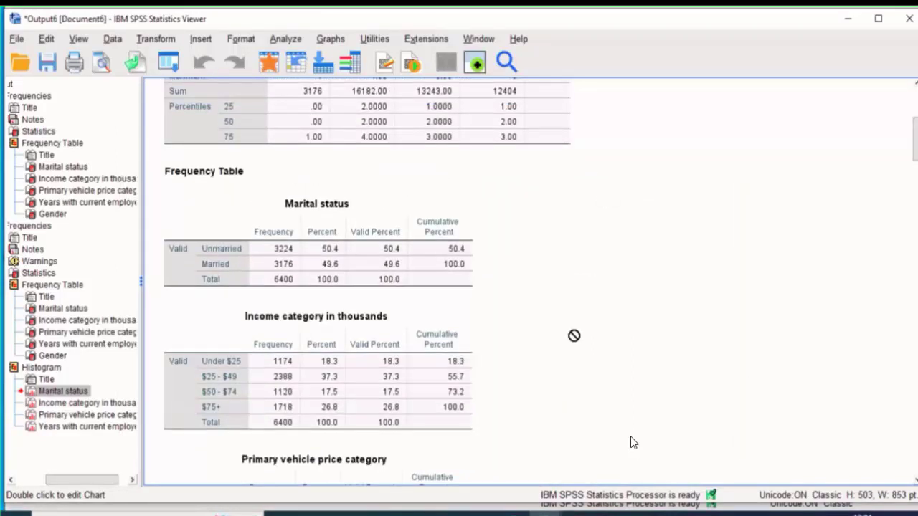
click(668, 19)
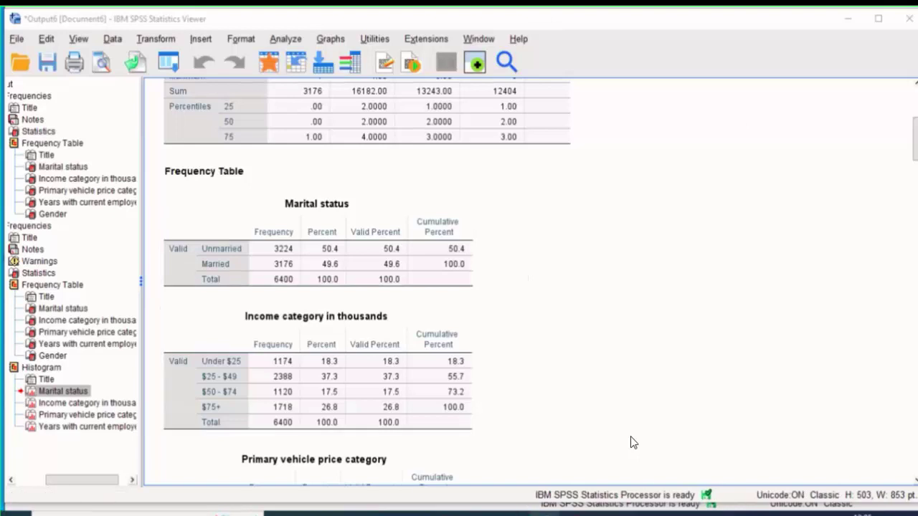
mouse_move(545, 513)
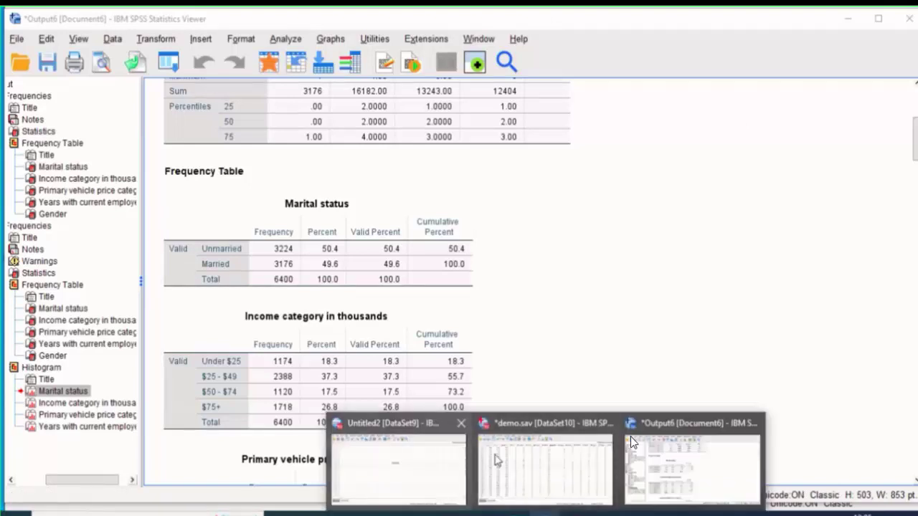
click(497, 459)
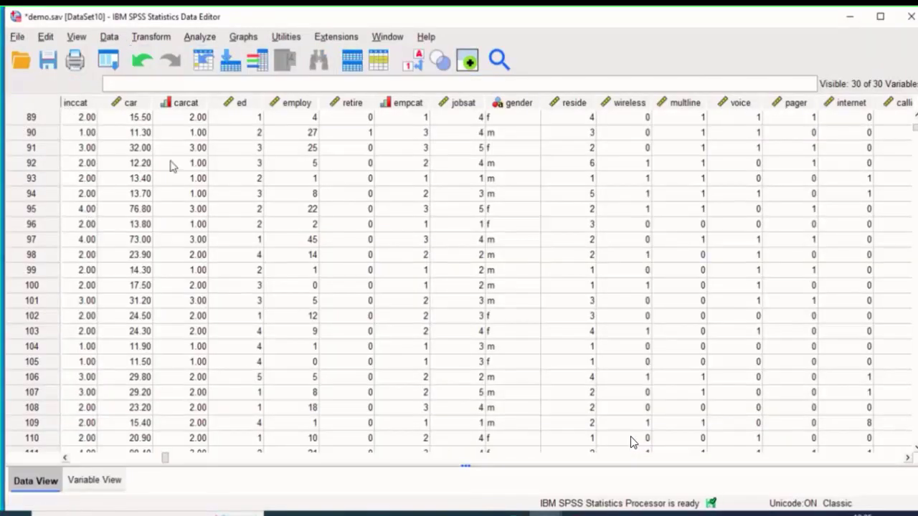
click(100, 480)
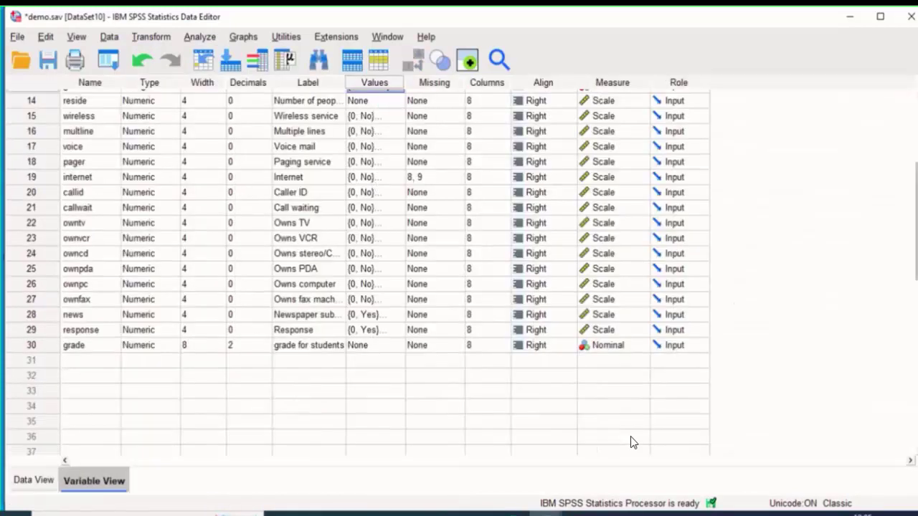
scroll(630, 442, up, 4)
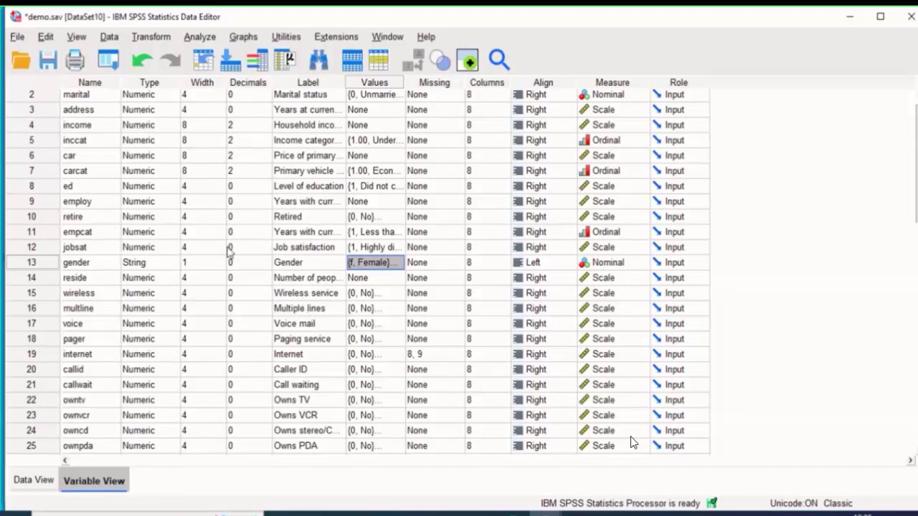
click(34, 479)
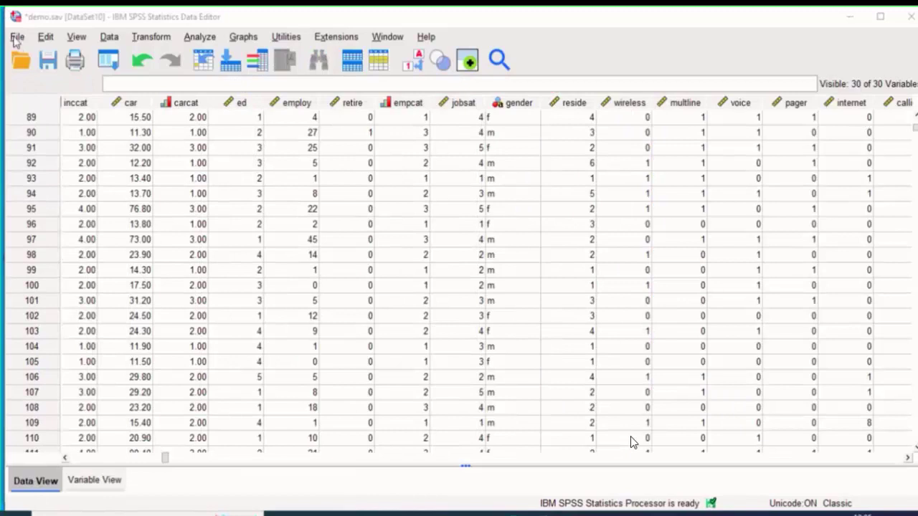
Open the Excel sample file demo.xlsx from the English samples folder as a data source.
click(16, 37)
mouse_move(101, 43)
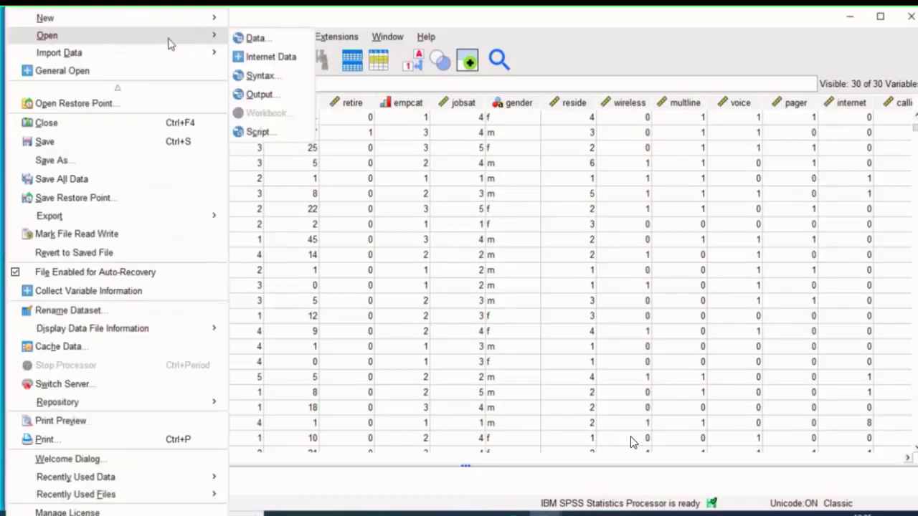
click(254, 38)
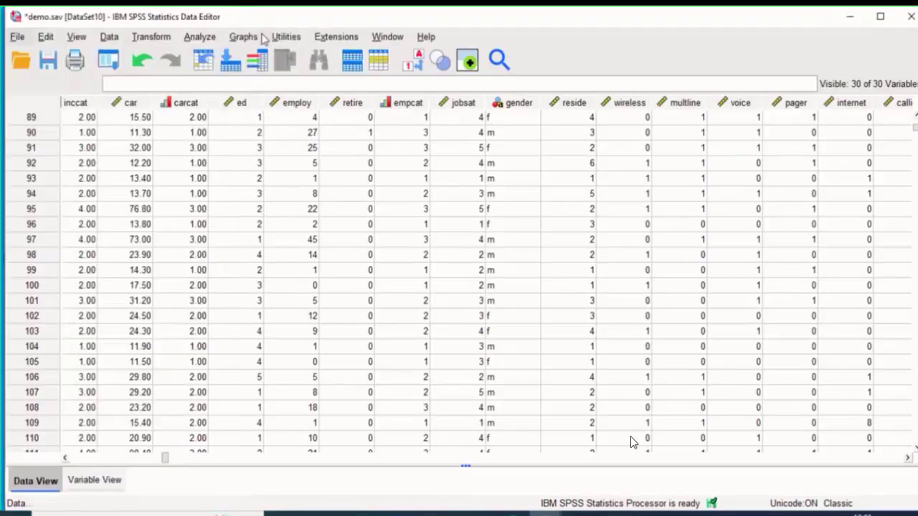
click(406, 306)
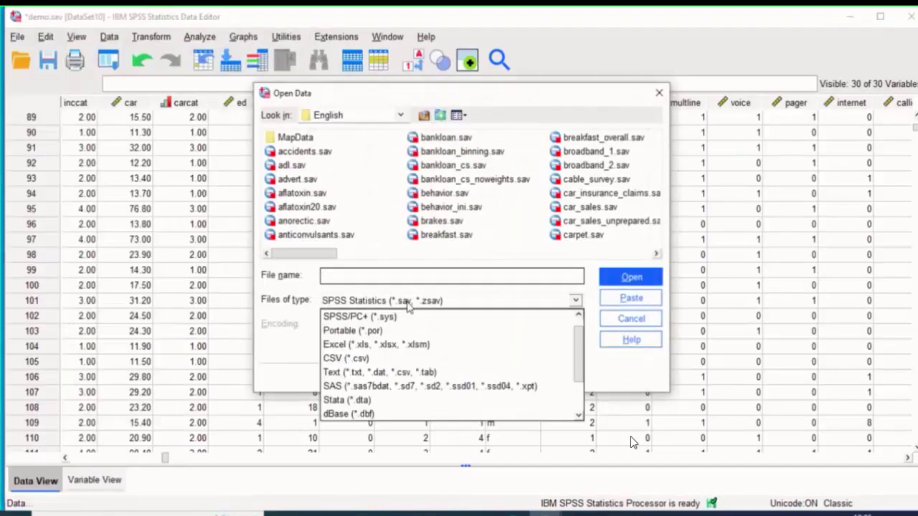
click(414, 343)
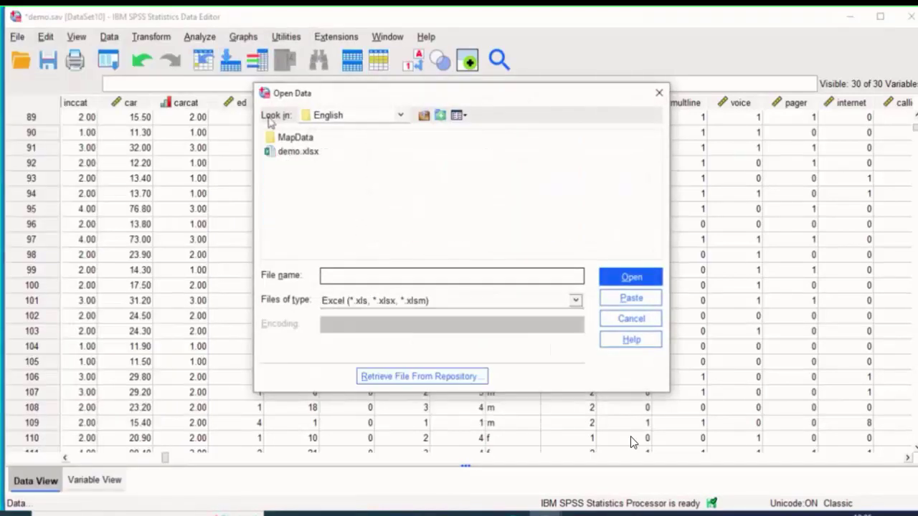
click(294, 152)
click(608, 282)
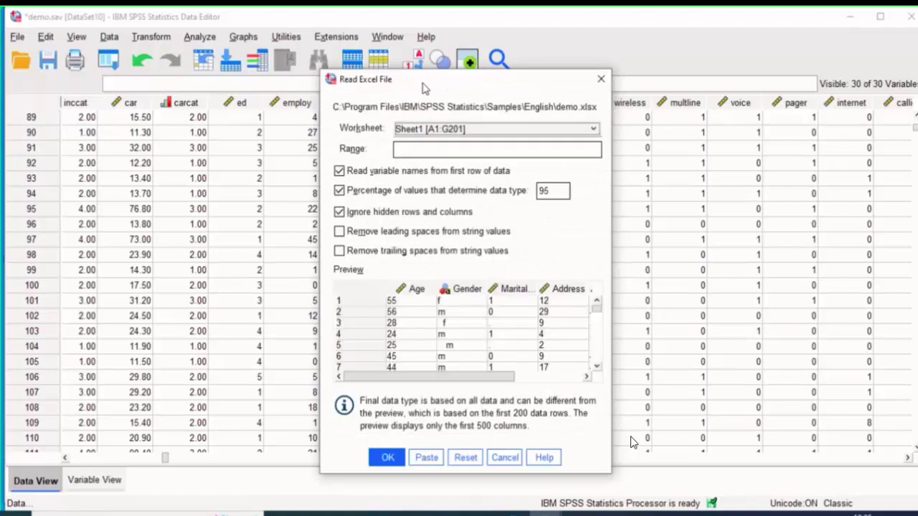
Import Sheet1 with 95 percent of values determining the data type, removing leading and trailing spaces from string values.
drag(423, 87, 473, 74)
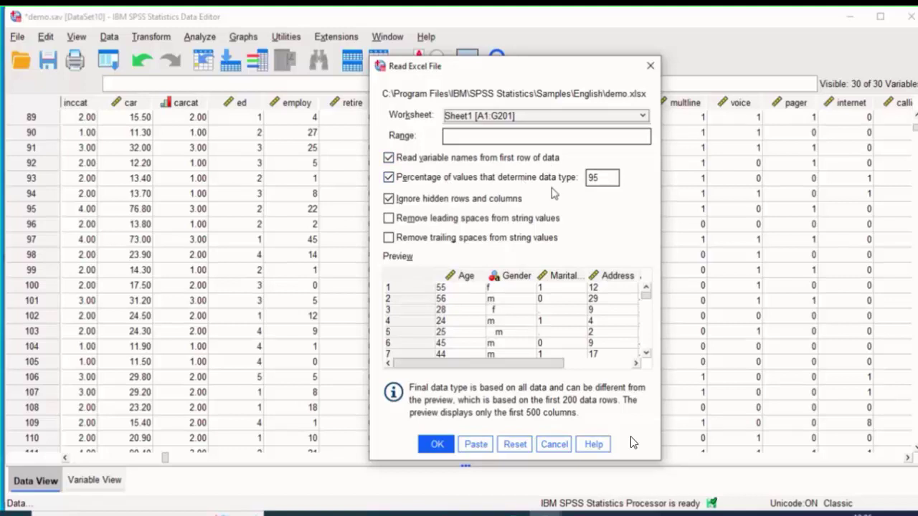
click(603, 177)
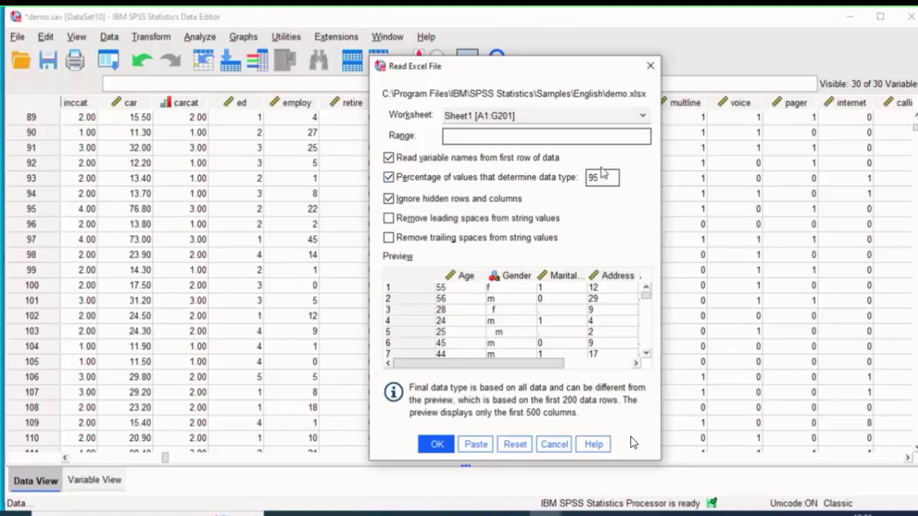
text(5)
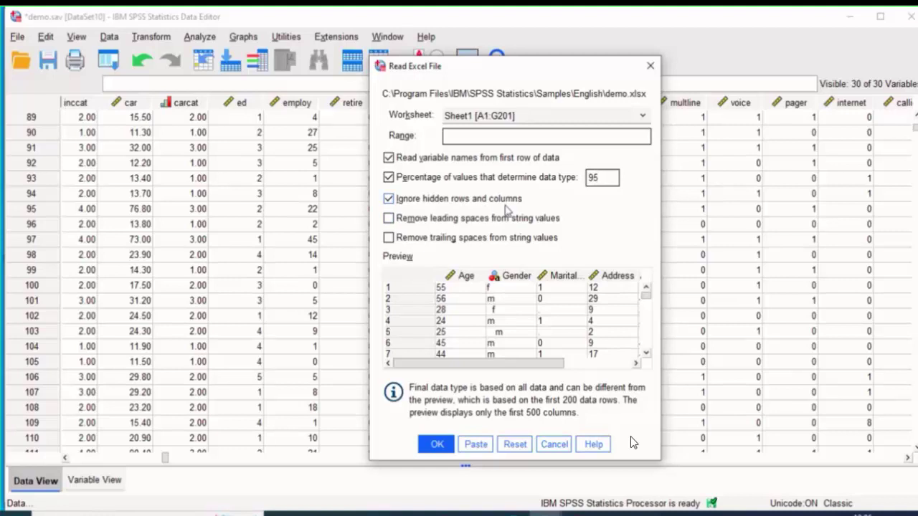
click(388, 218)
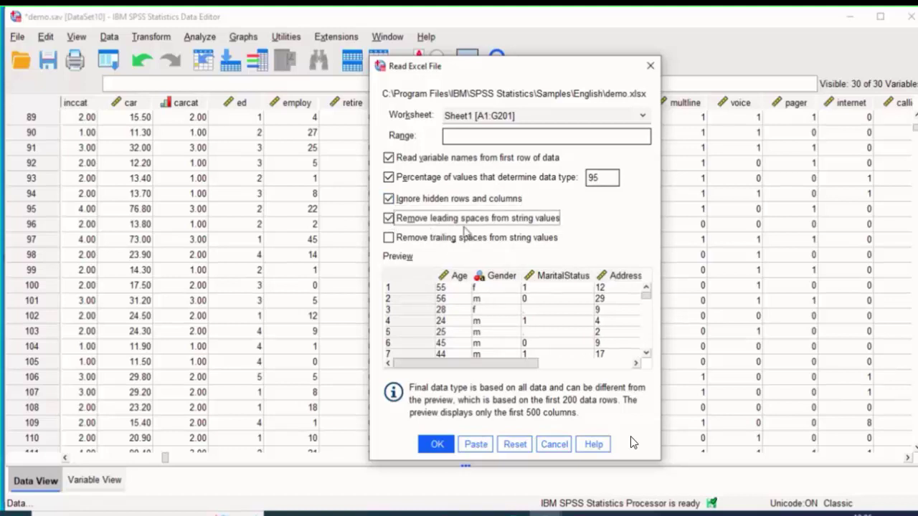
click(389, 219)
click(388, 219)
click(389, 239)
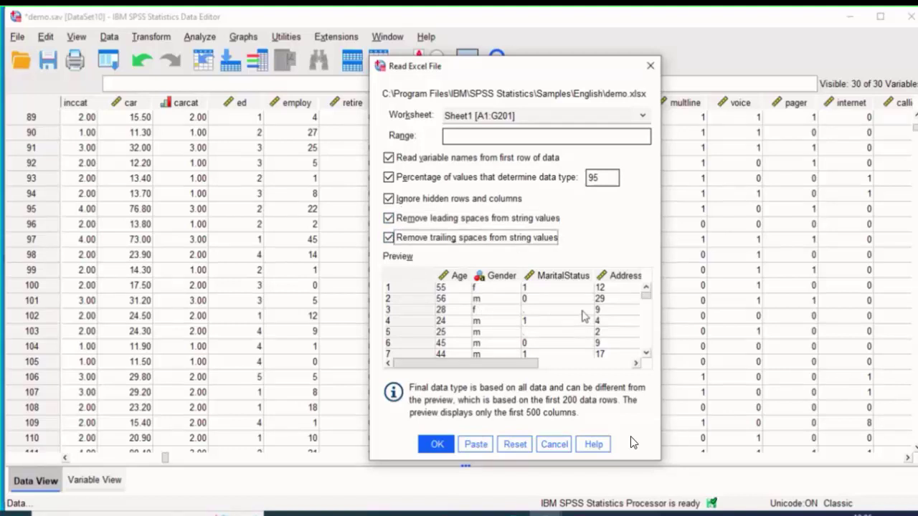
click(439, 446)
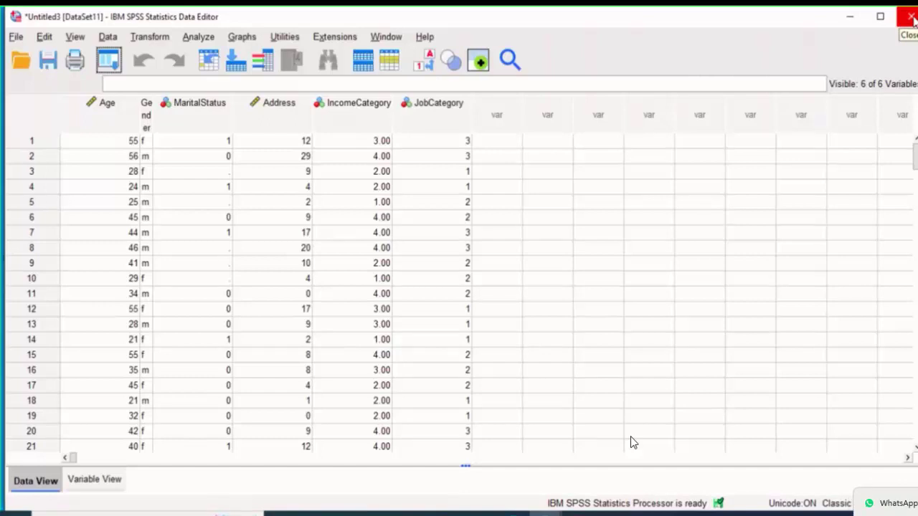
Close the dataset imported from demo.xlsx without saving its changes.
click(910, 16)
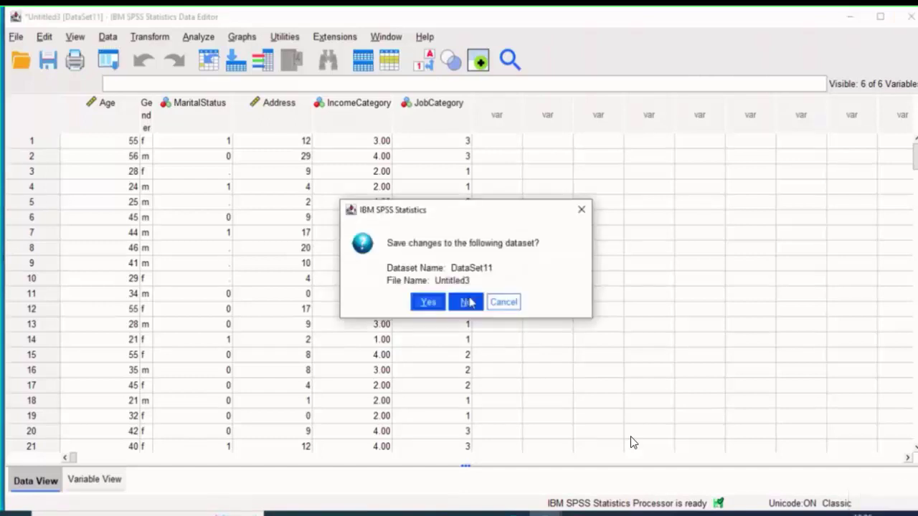
click(467, 302)
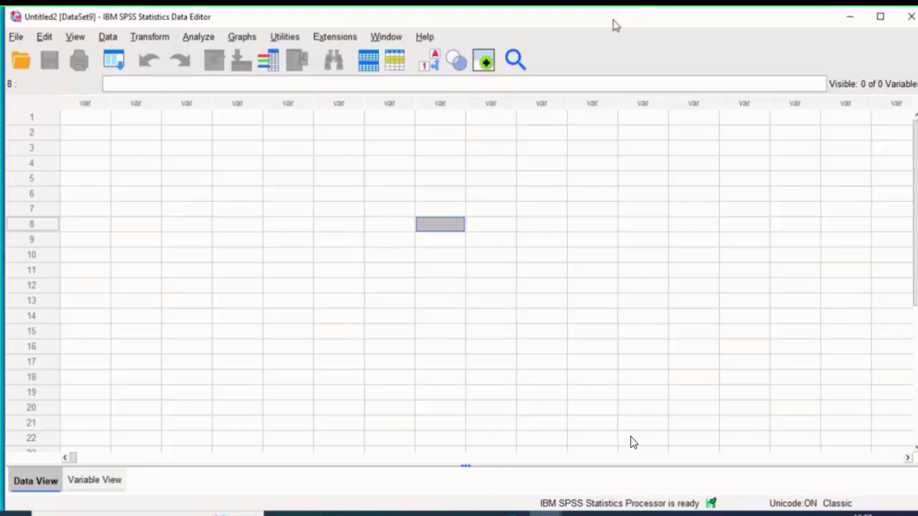
click(670, 23)
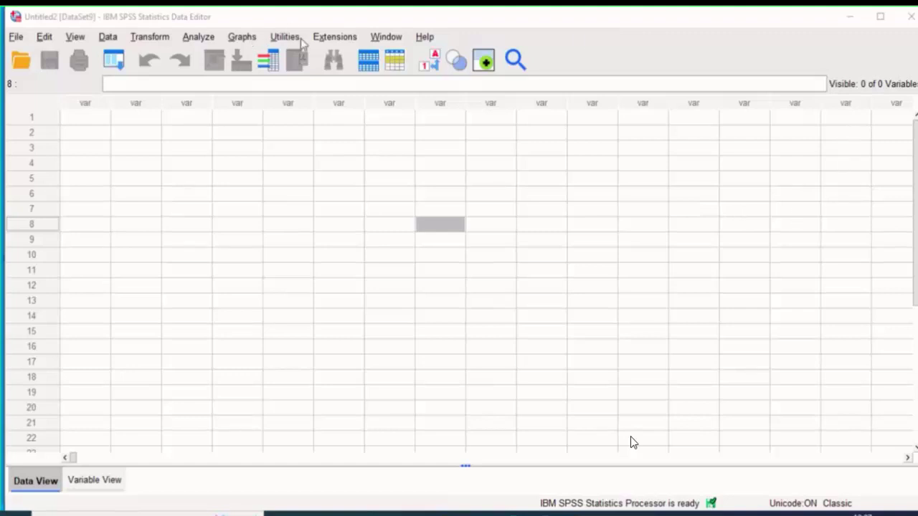
click(198, 37)
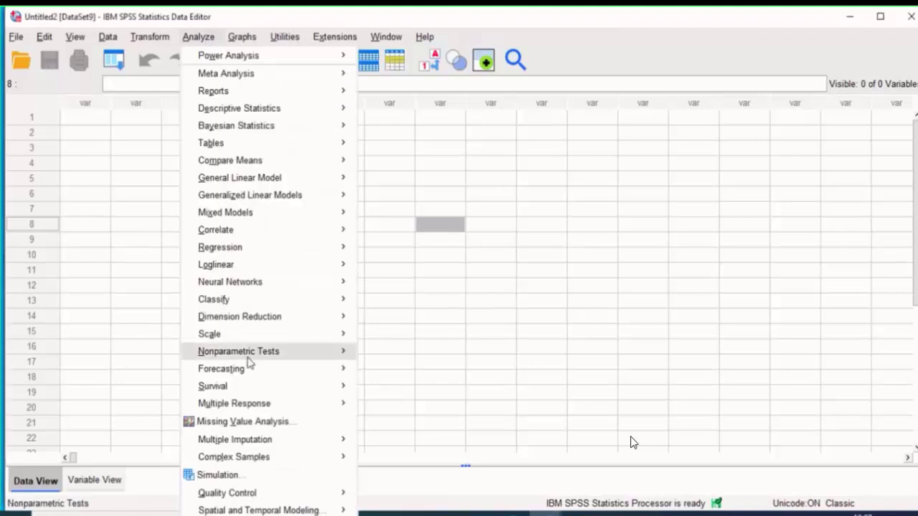
mouse_move(280, 352)
mouse_move(405, 428)
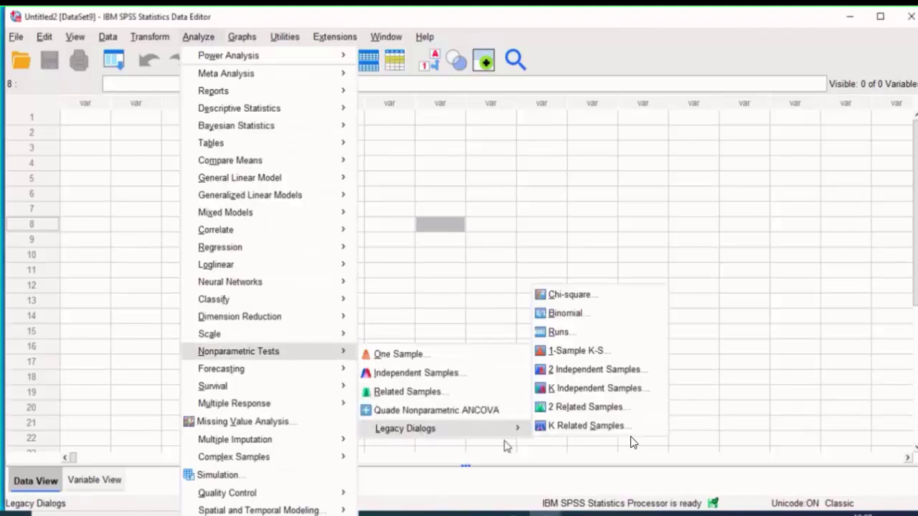
click(556, 295)
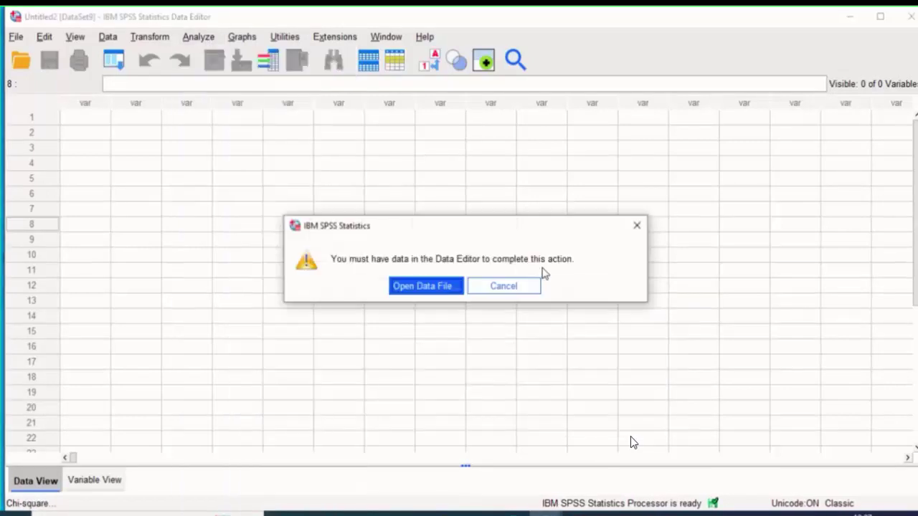
click(636, 225)
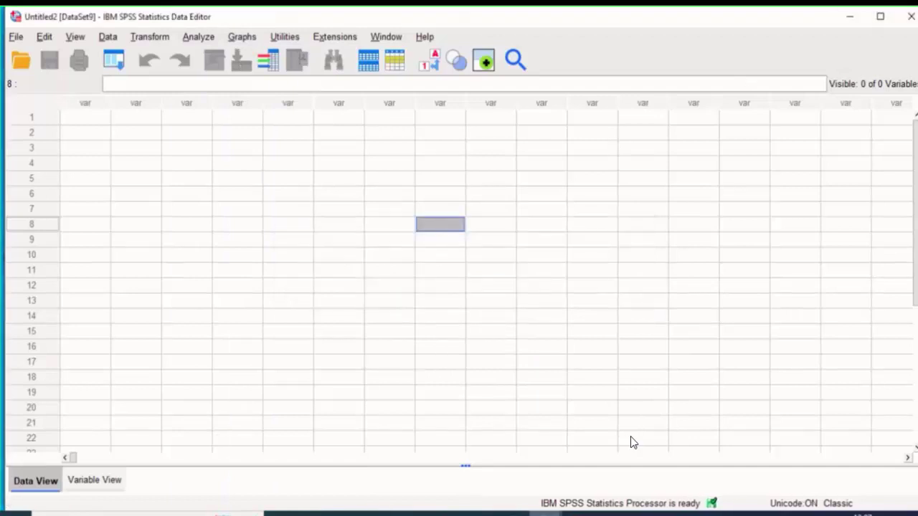
Switch to the demo.sav Data Editor and open the legacy nonparametric Chi-square test.
click(544, 514)
click(539, 488)
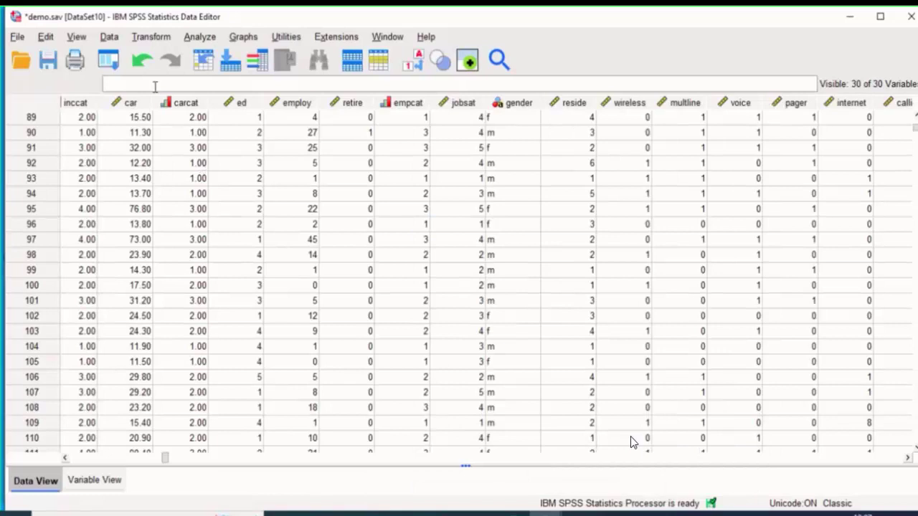
click(200, 37)
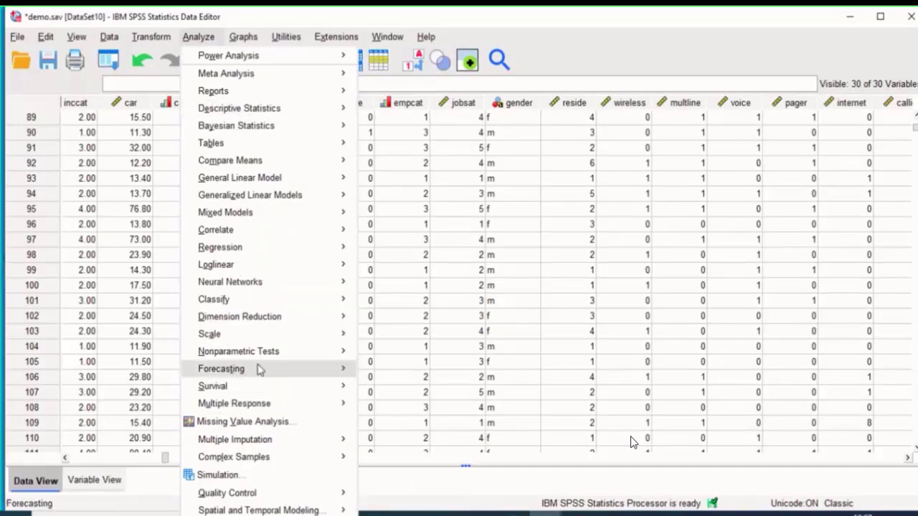
mouse_move(263, 354)
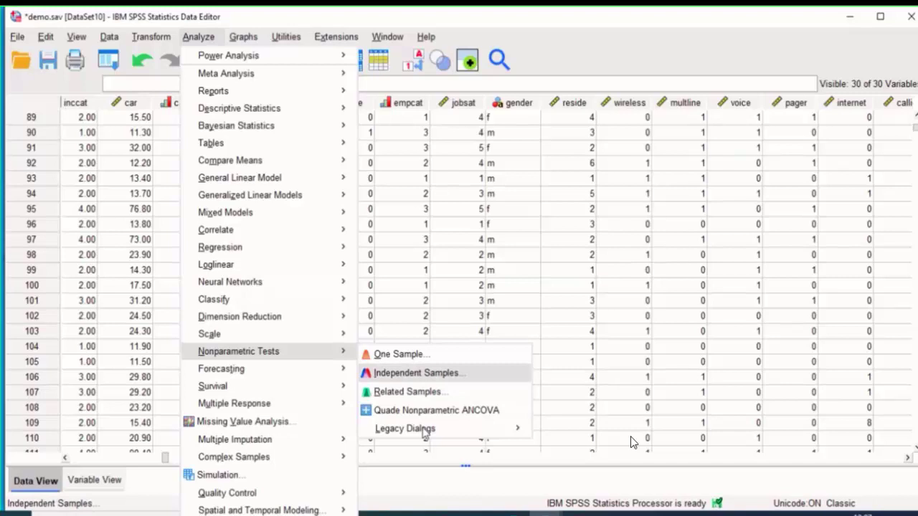
mouse_move(425, 430)
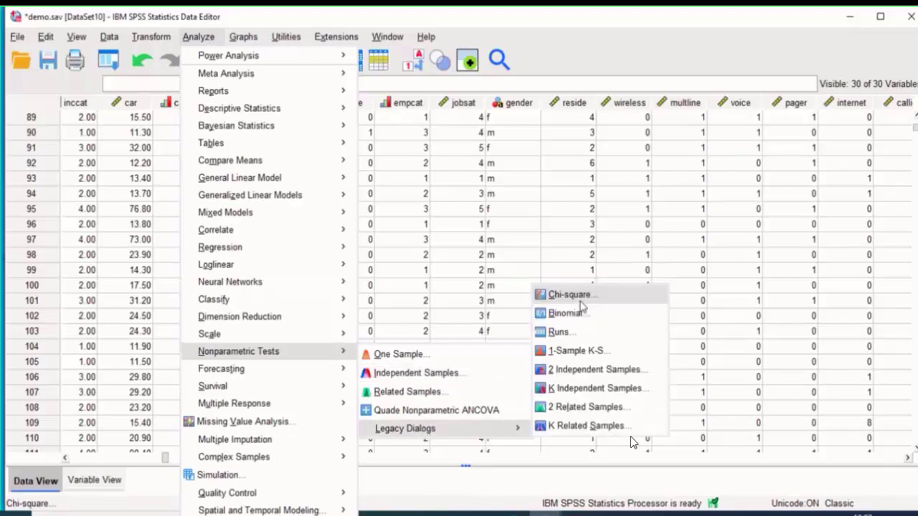
click(580, 299)
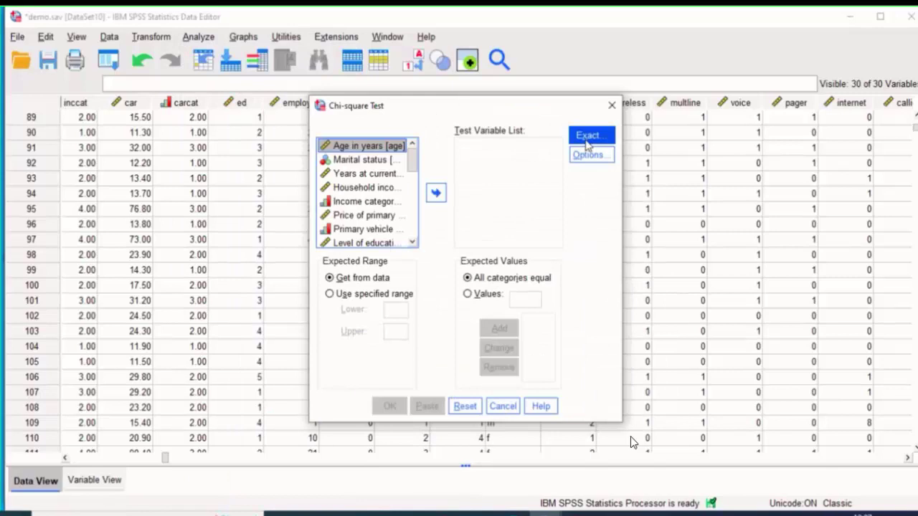
Review the Exact Tests settings of the Chi-square test and close it without running the analysis.
click(587, 136)
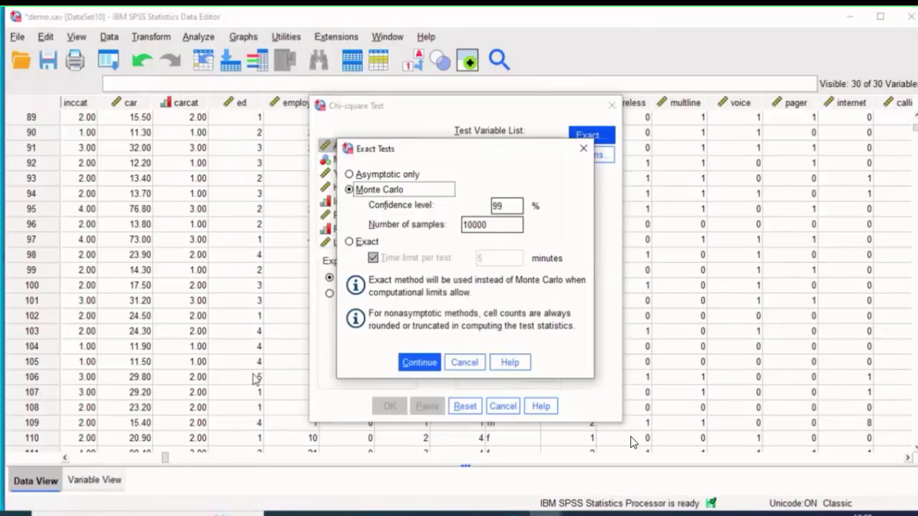
click(585, 149)
click(612, 105)
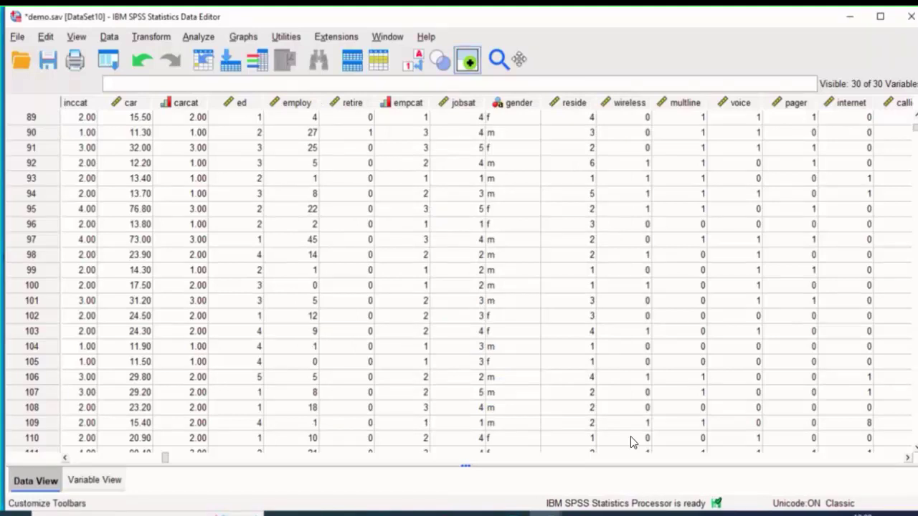
click(668, 30)
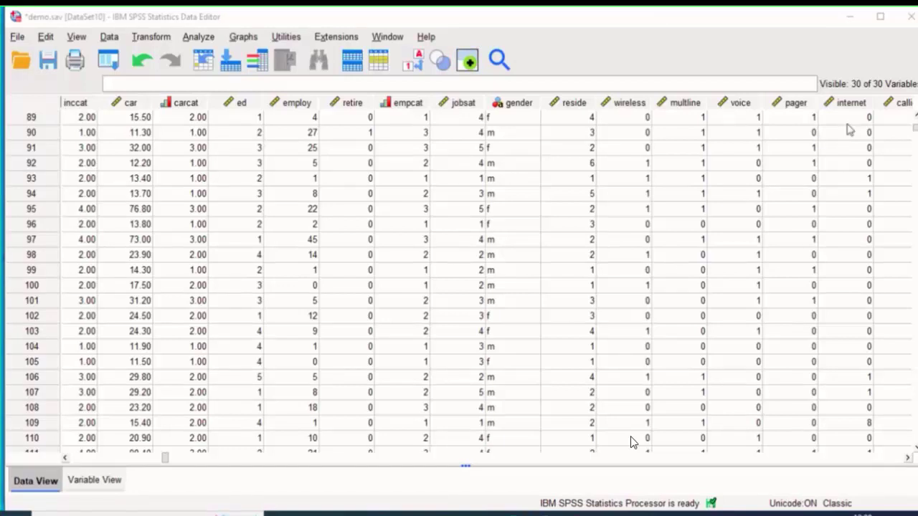
Review the Frequencies statistics options and run Frequencies on marital status, income category, primary vehicle price category, years with current employer and gender.
click(204, 39)
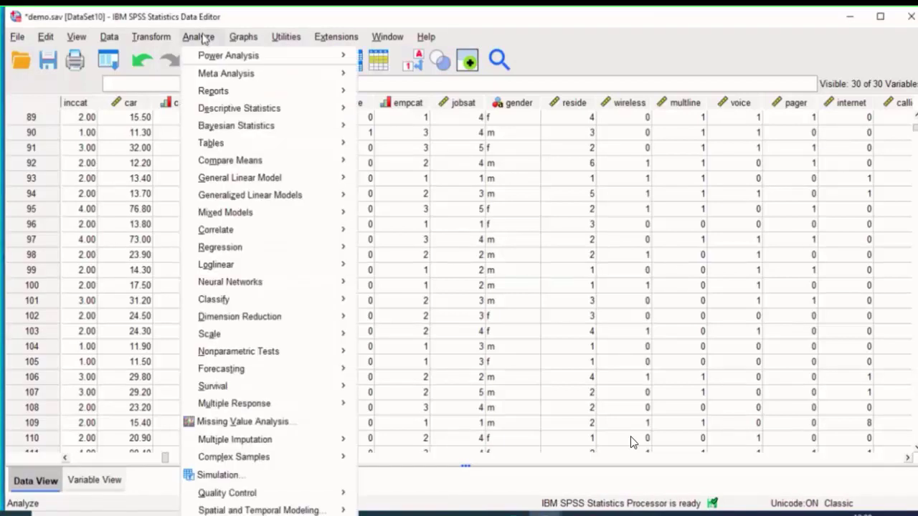
mouse_move(211, 109)
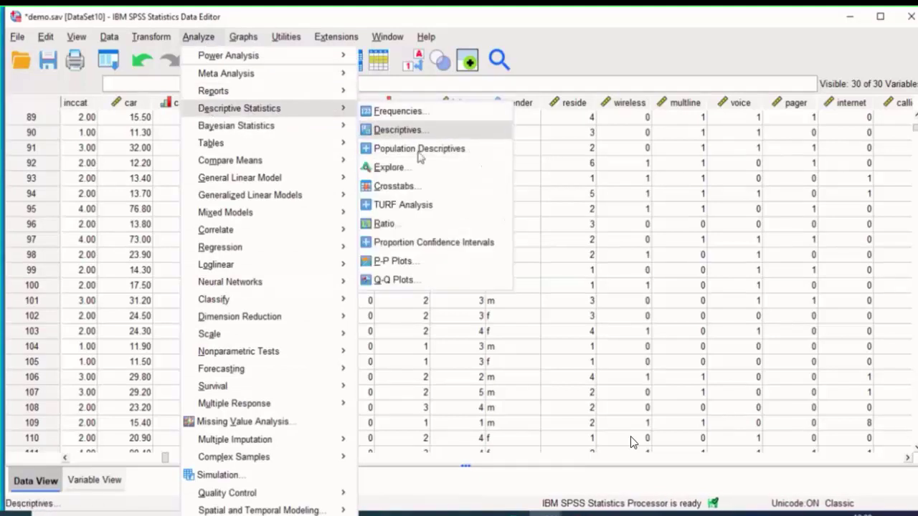
click(399, 112)
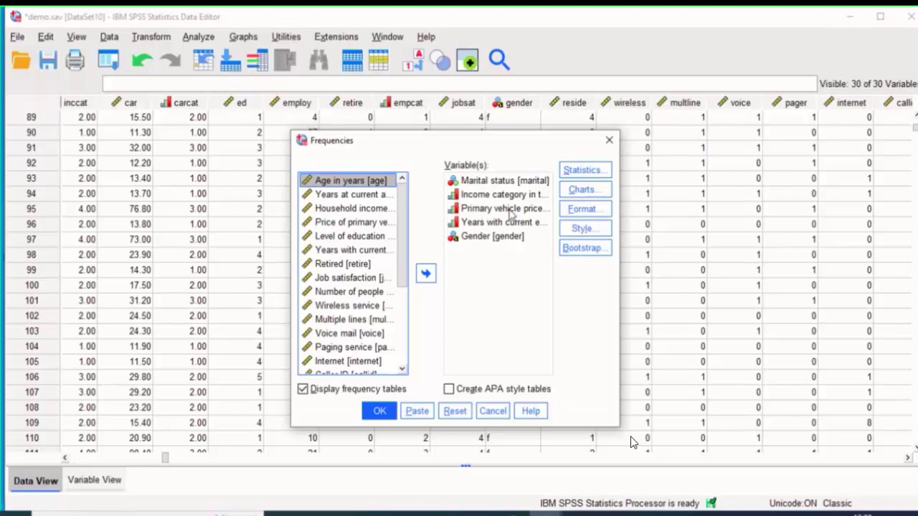
click(587, 172)
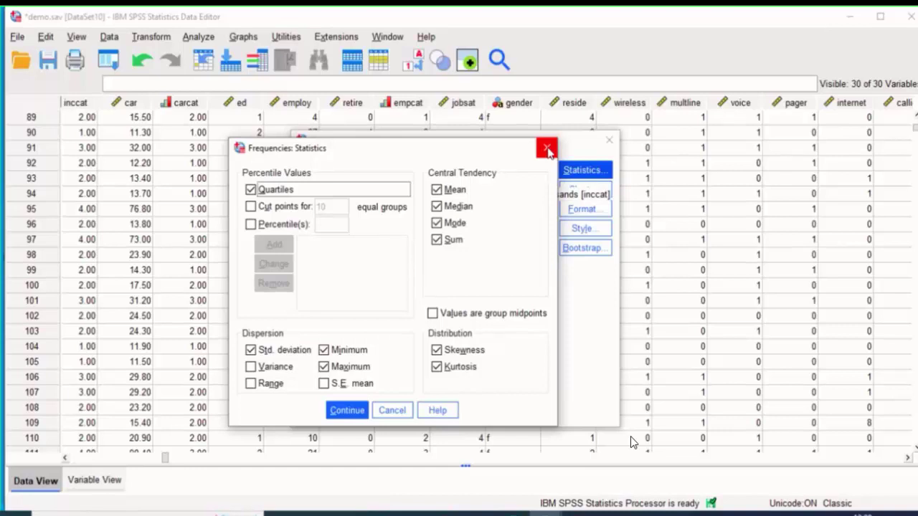
click(547, 150)
click(380, 419)
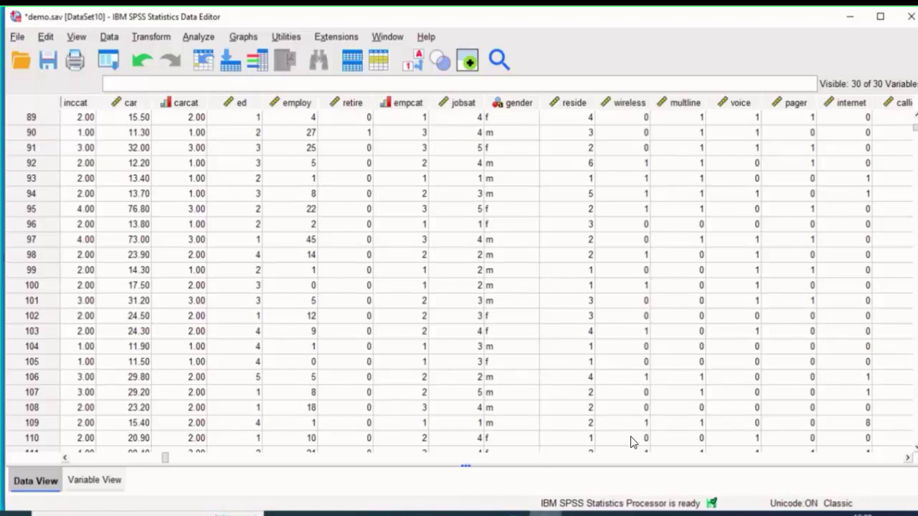
Switch to the Output6 Statistics Viewer and examine the Statistics table and frequency tables in the output.
mouse_move(549, 512)
click(664, 488)
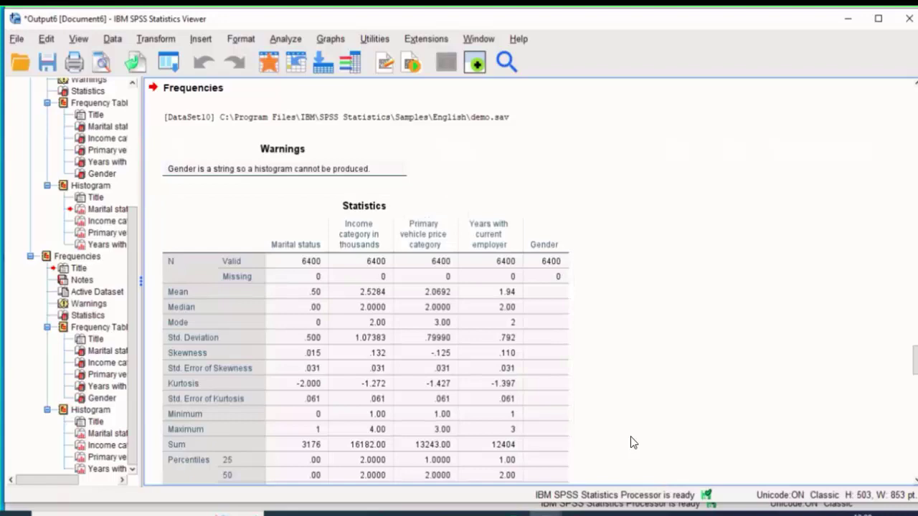
scroll(631, 442, down, 10)
drag(915, 393, 892, 66)
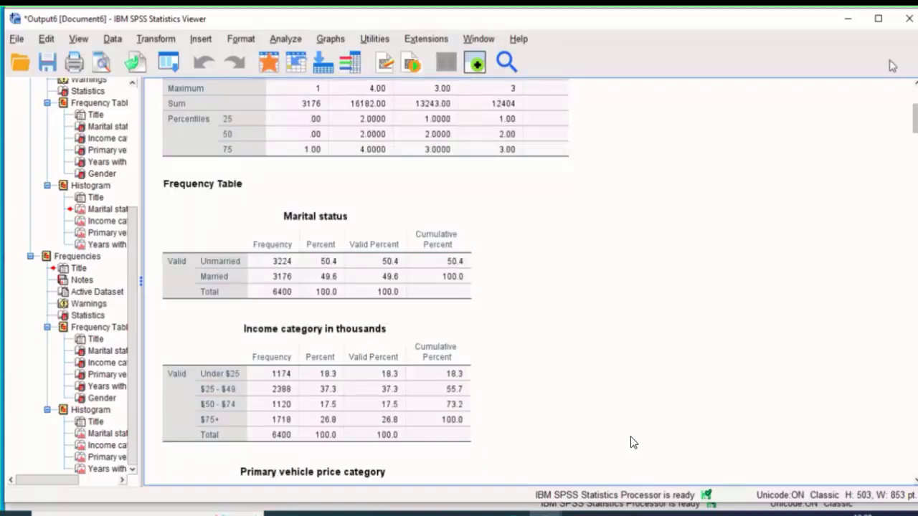
Return to the demo.sav data and examine its variable columns from age through grade.
click(847, 19)
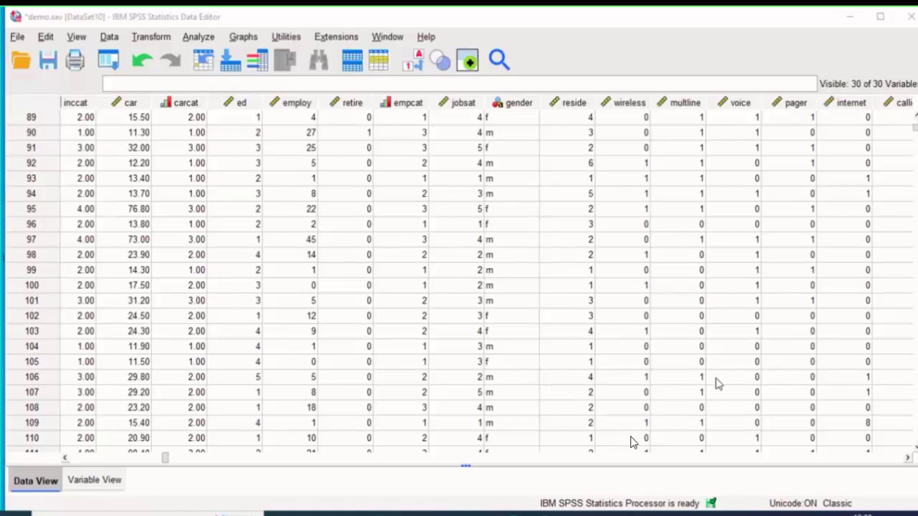
click(721, 407)
scroll(717, 376, right, 5)
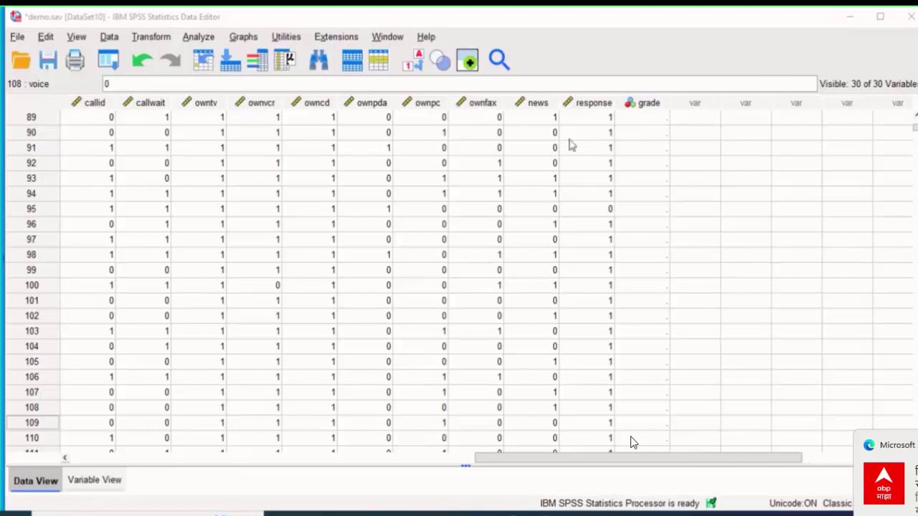
drag(535, 457, 102, 446)
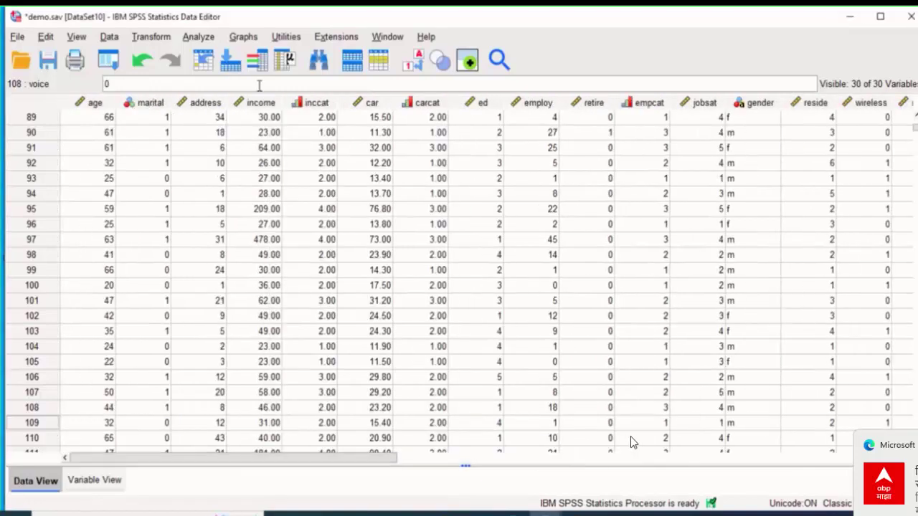
drag(172, 463, 641, 457)
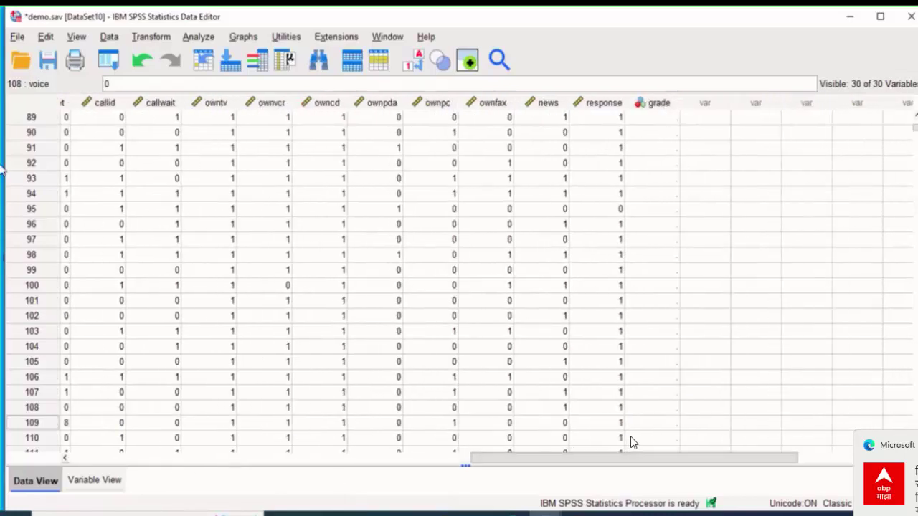
click(656, 104)
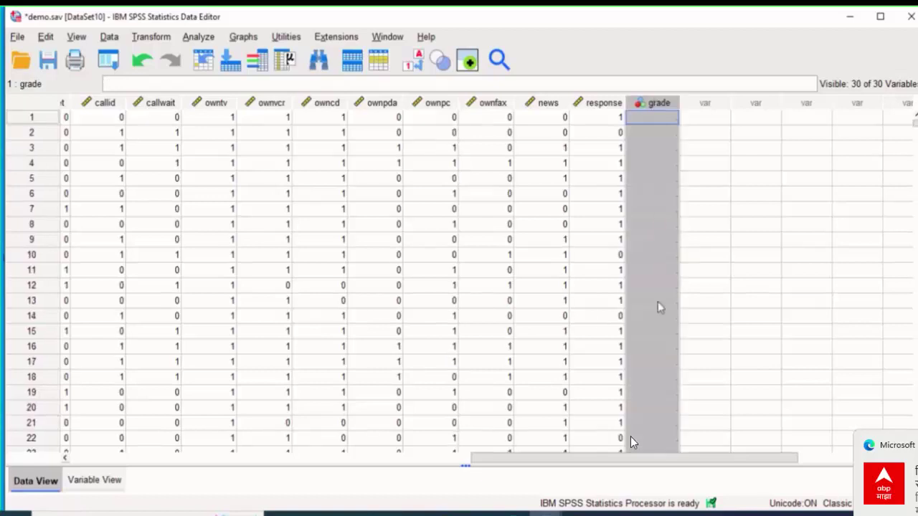
click(787, 203)
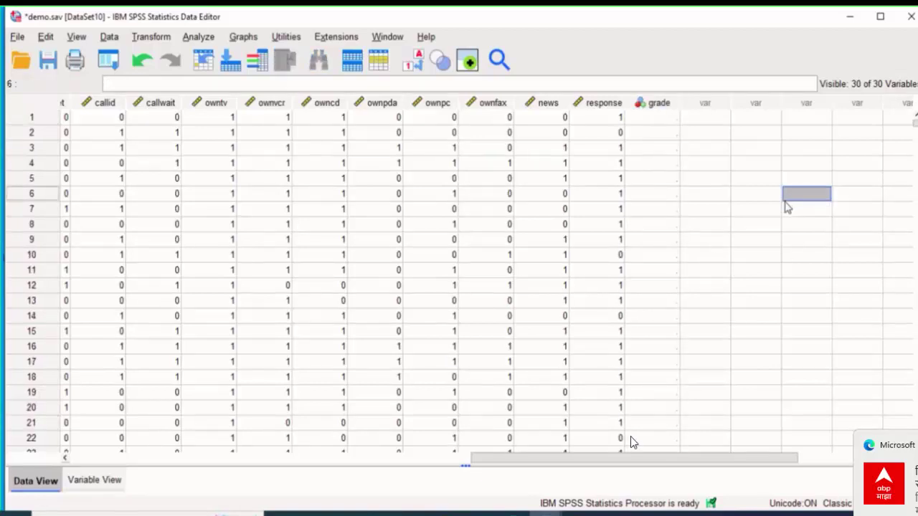
drag(542, 459, 69, 461)
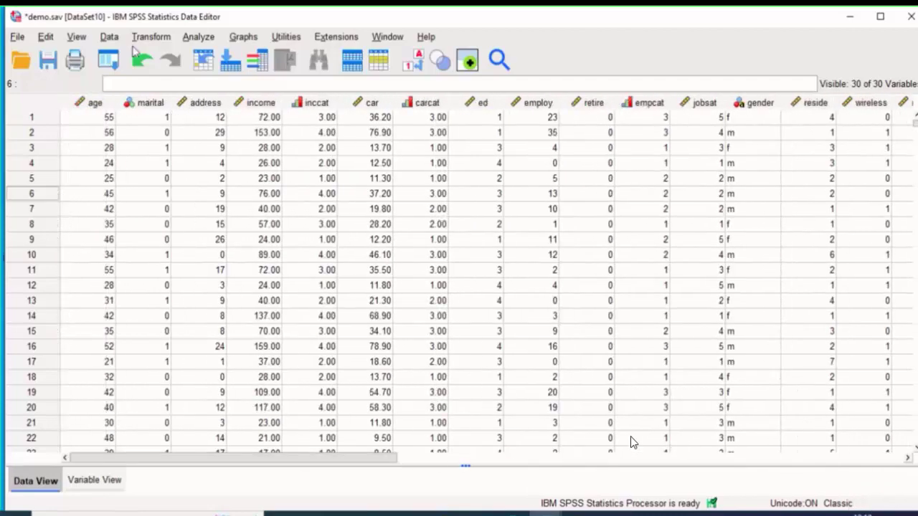
Start a Descriptives analysis with age, years at current address, household income and price of primary vehicle as variables.
mouse_move(233, 113)
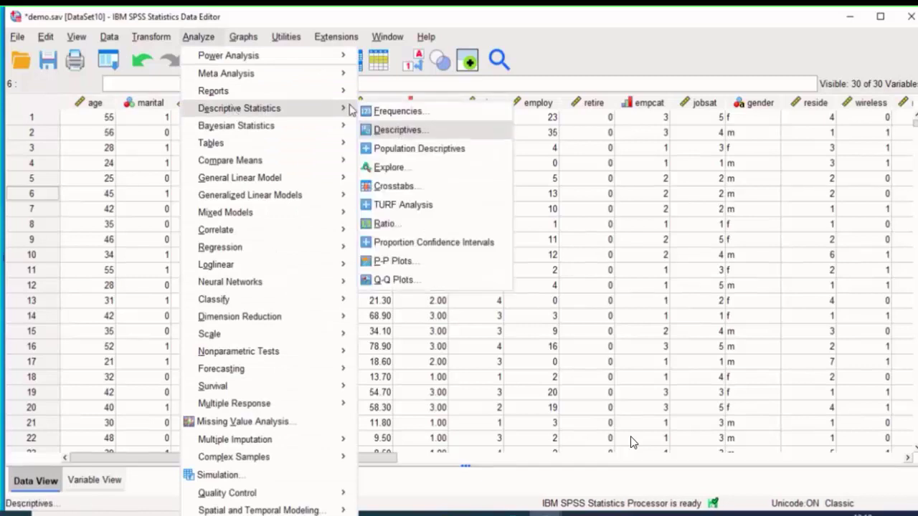
mouse_move(328, 125)
mouse_move(322, 107)
click(378, 127)
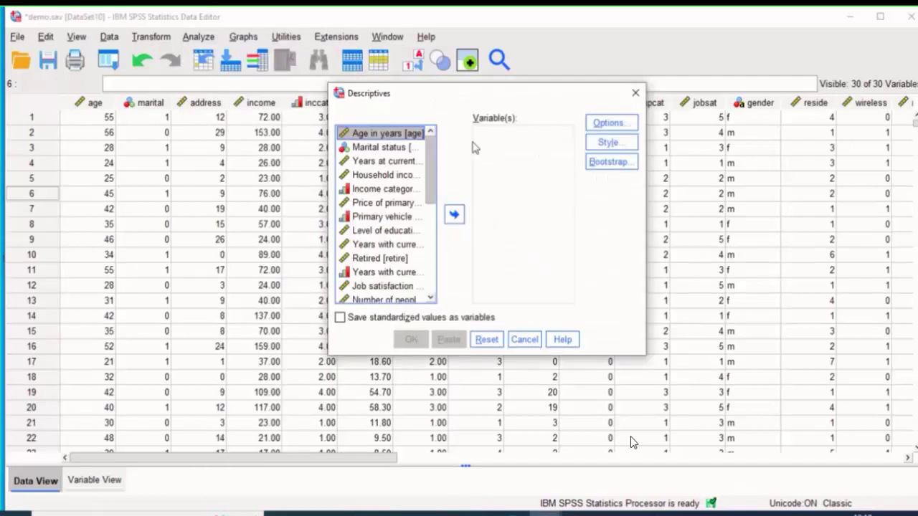
drag(380, 134, 501, 148)
drag(380, 160, 514, 185)
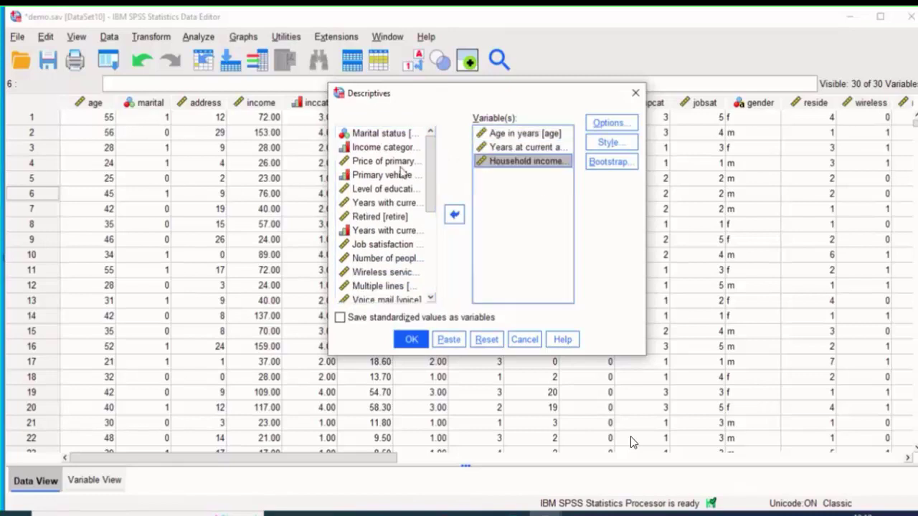
drag(385, 162, 505, 178)
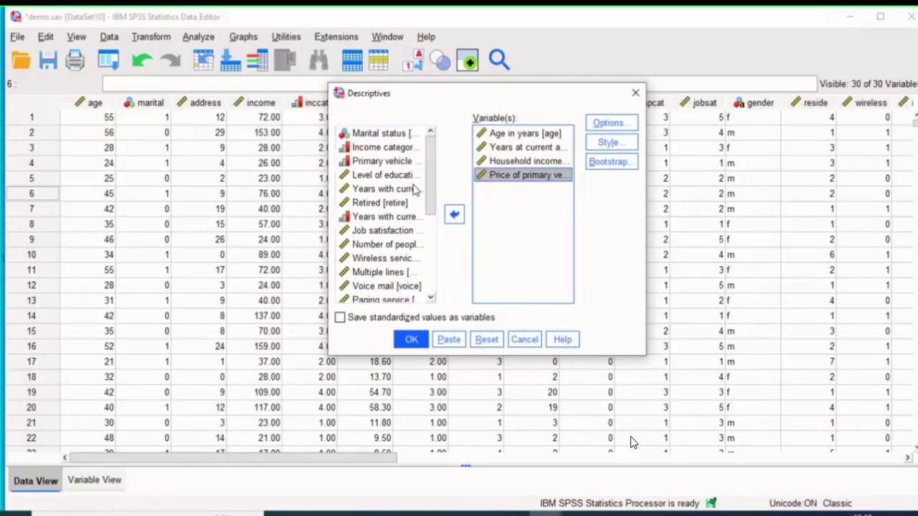
Add variance, range and sum to the statistics computed by the Descriptives analysis.
click(624, 124)
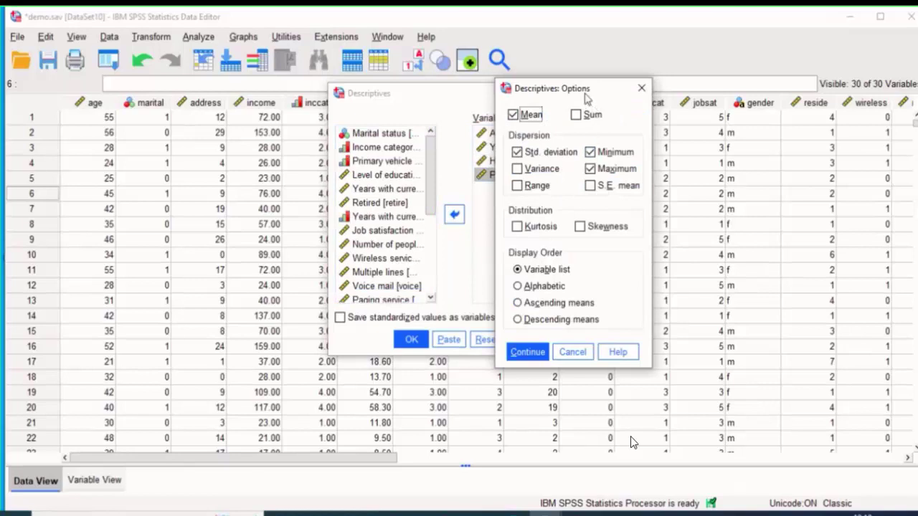
drag(584, 94, 525, 100)
click(467, 173)
click(467, 188)
click(526, 119)
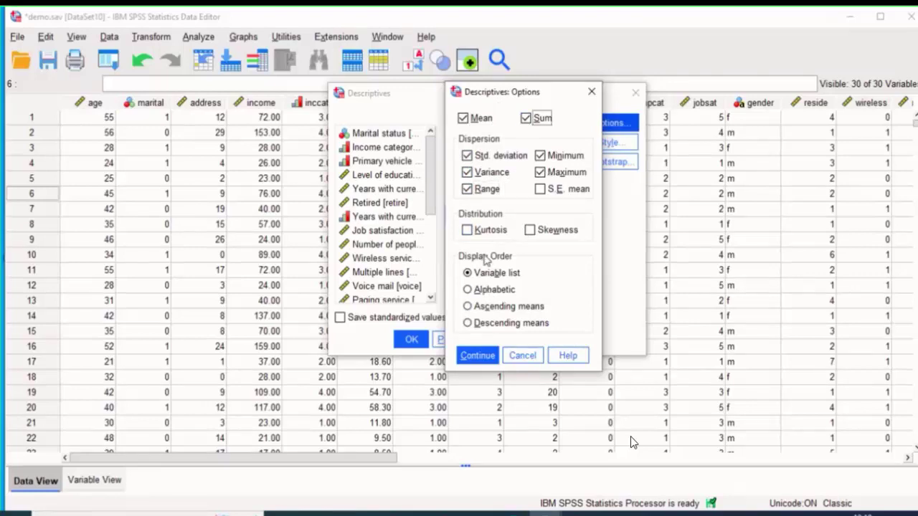
click(479, 355)
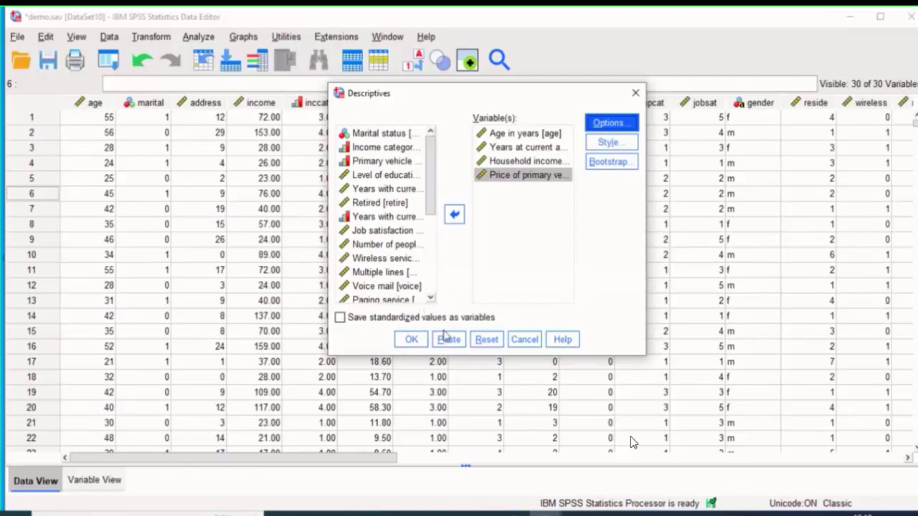
Enable saving standardized values as variables and run the Descriptives analysis.
click(341, 318)
click(342, 319)
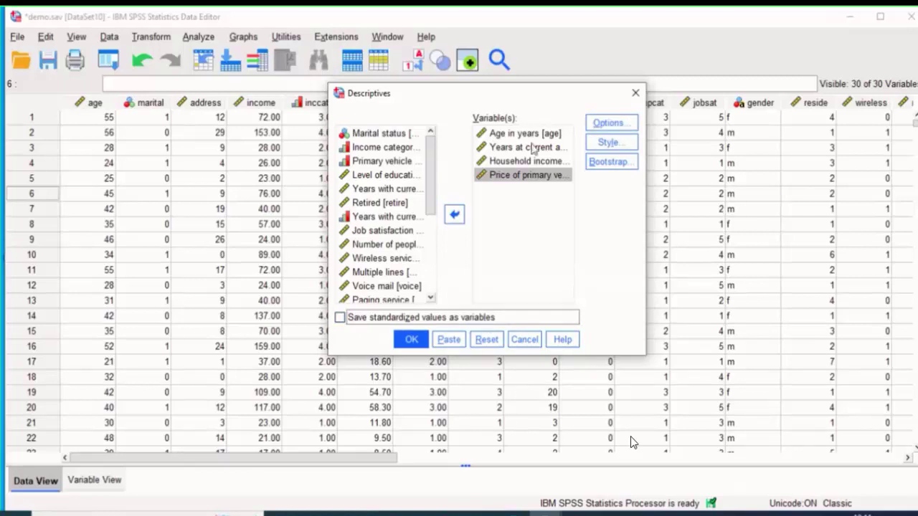
click(341, 319)
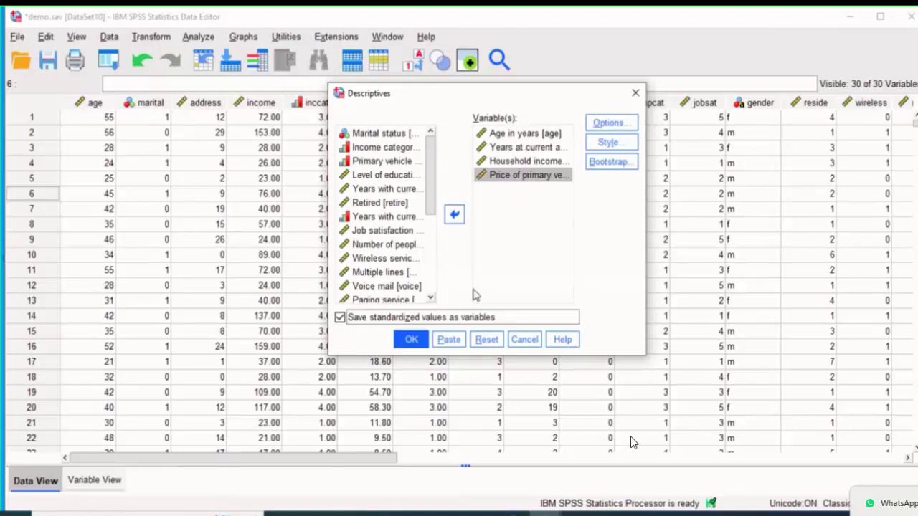
click(420, 341)
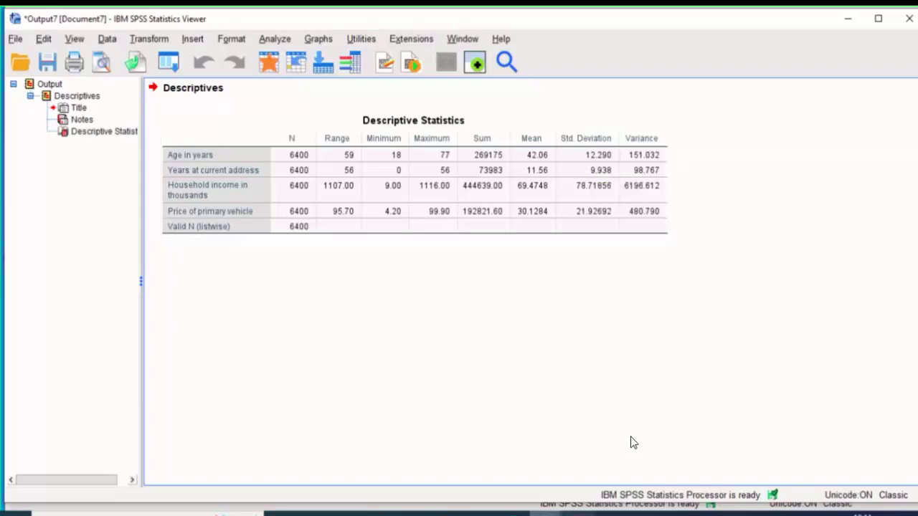
Switch to the demo.sav data and examine the standardized-value columns after grade.
click(545, 513)
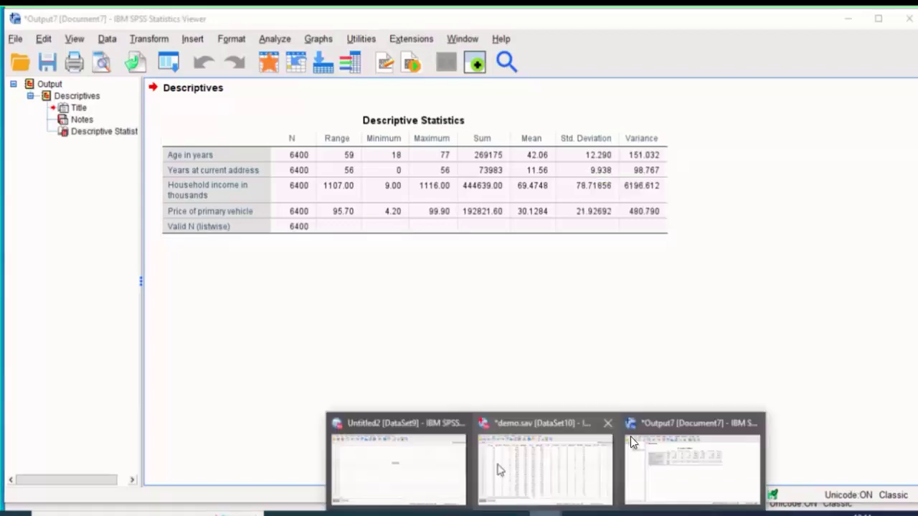
click(563, 476)
drag(337, 466, 747, 463)
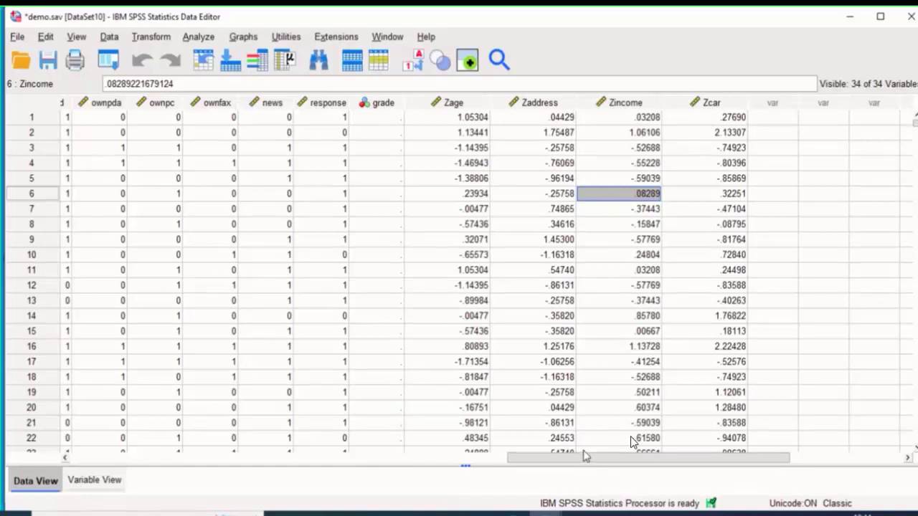
mouse_move(584, 455)
mouse_down()
mouse_move(525, 454)
mouse_move(588, 459)
mouse_up()
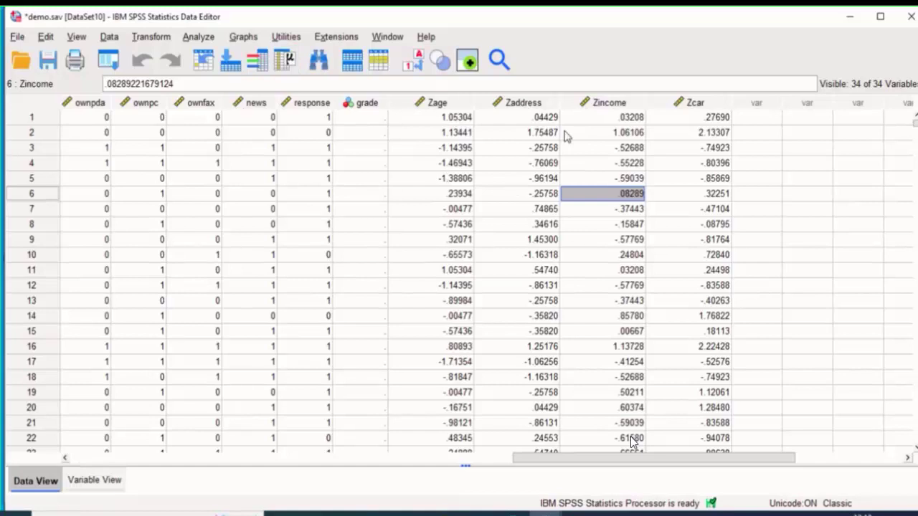
drag(560, 455, 664, 462)
click(538, 457)
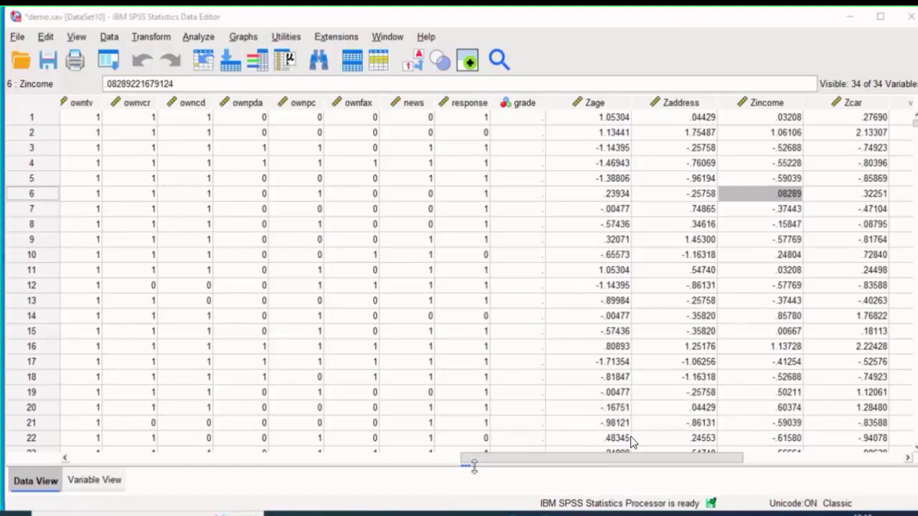
Close the empty Untitled2 dataset and the Output7 document, discarding the output without saving.
mouse_move(545, 513)
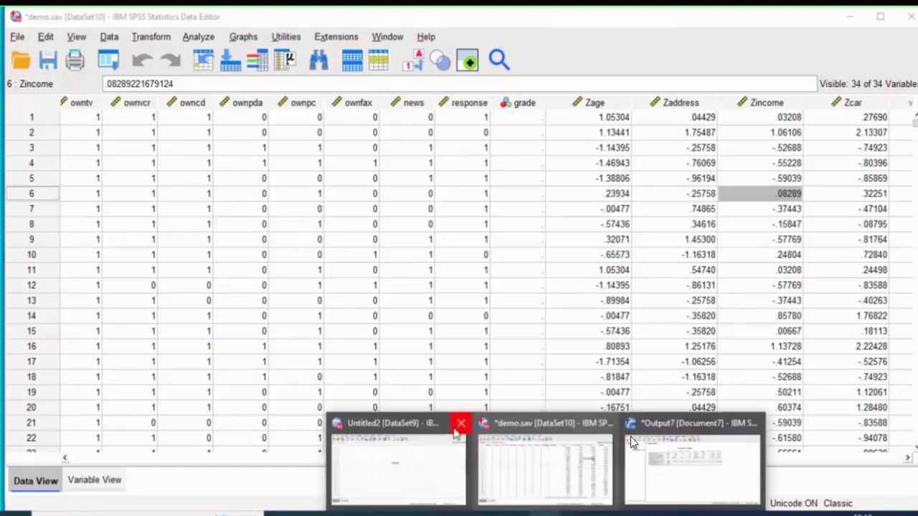
click(460, 424)
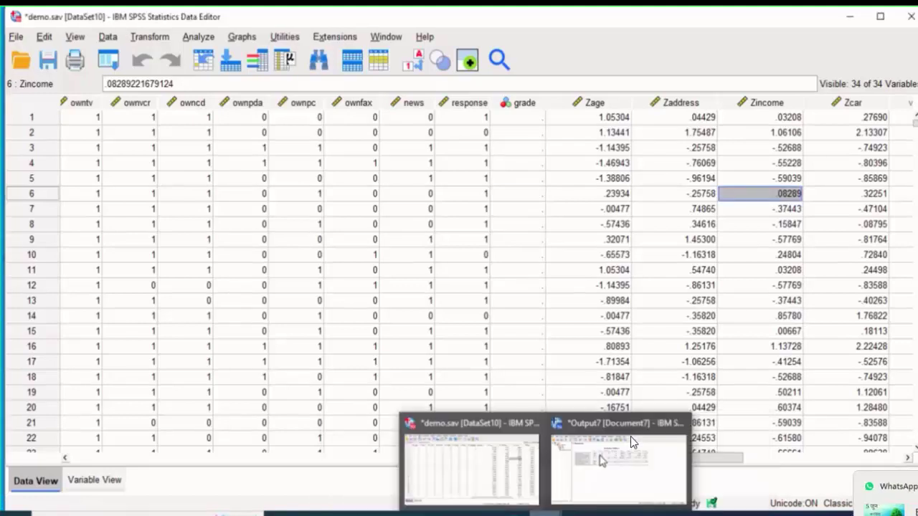
click(680, 425)
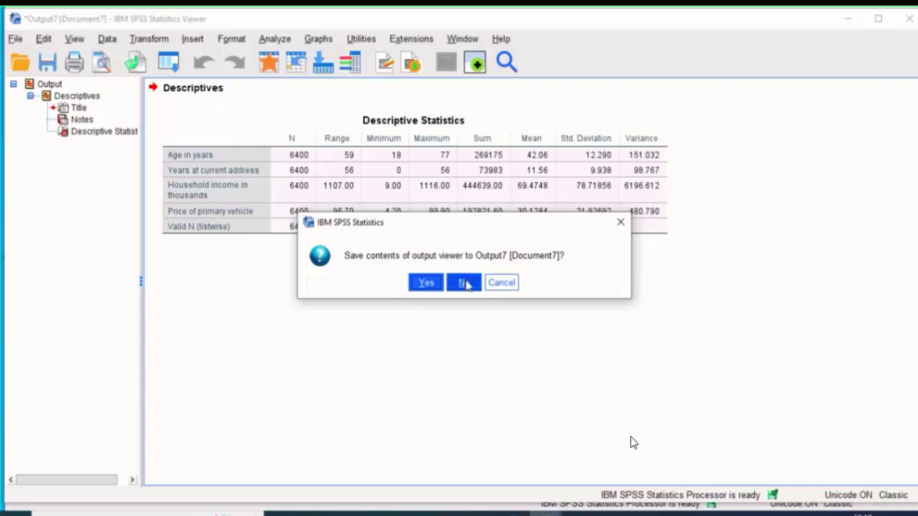
click(465, 283)
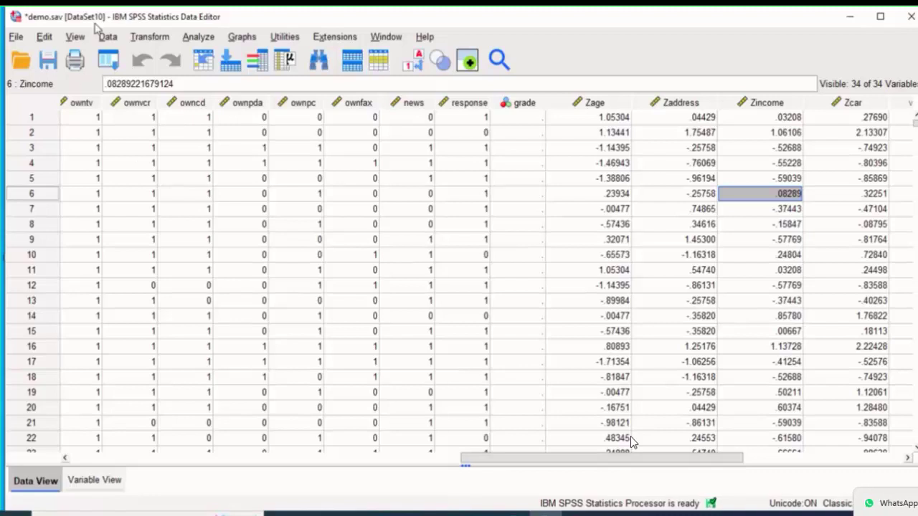
Rerun Descriptives on the same four variables, reviewing its statistics options and turning off saving of standardized values.
click(198, 37)
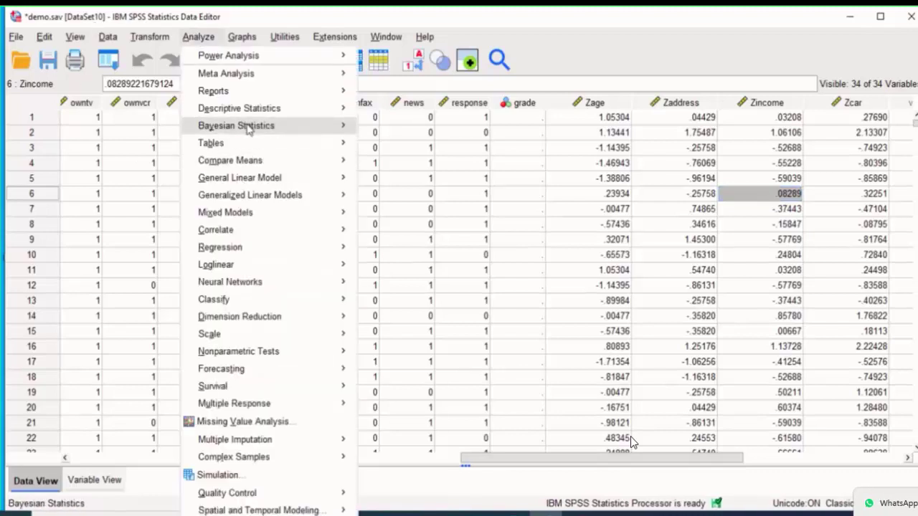
mouse_move(255, 116)
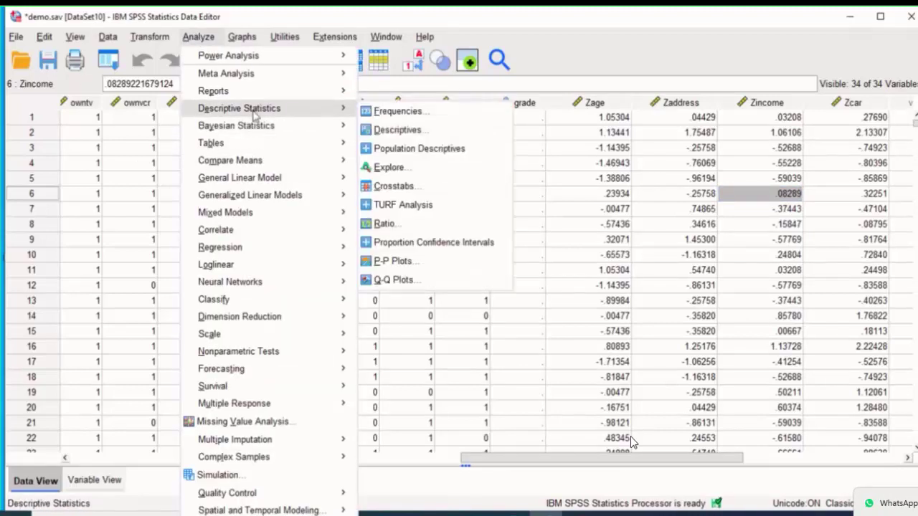
click(399, 130)
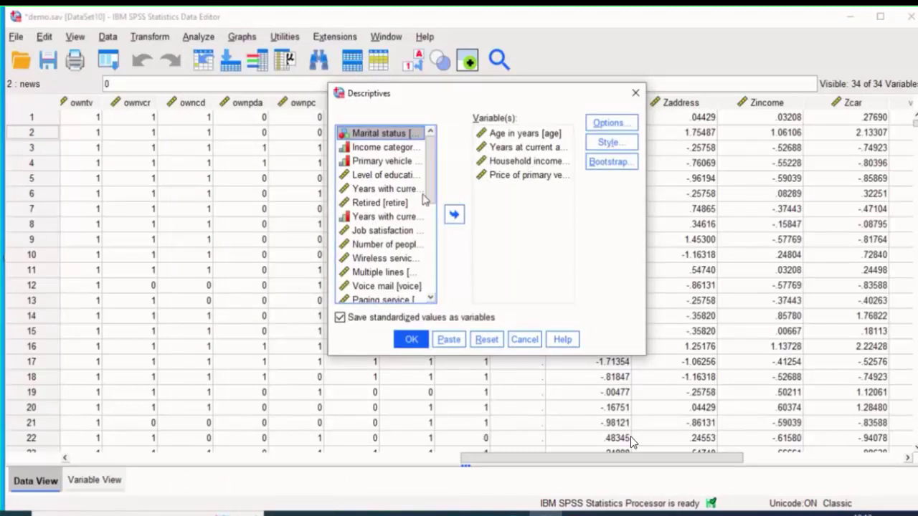
click(391, 176)
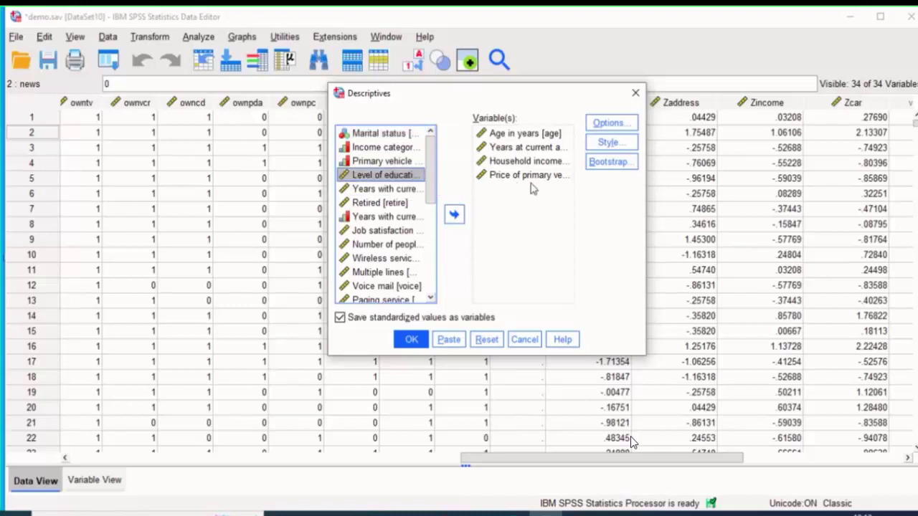
key(Down)
key(Down)
click(567, 203)
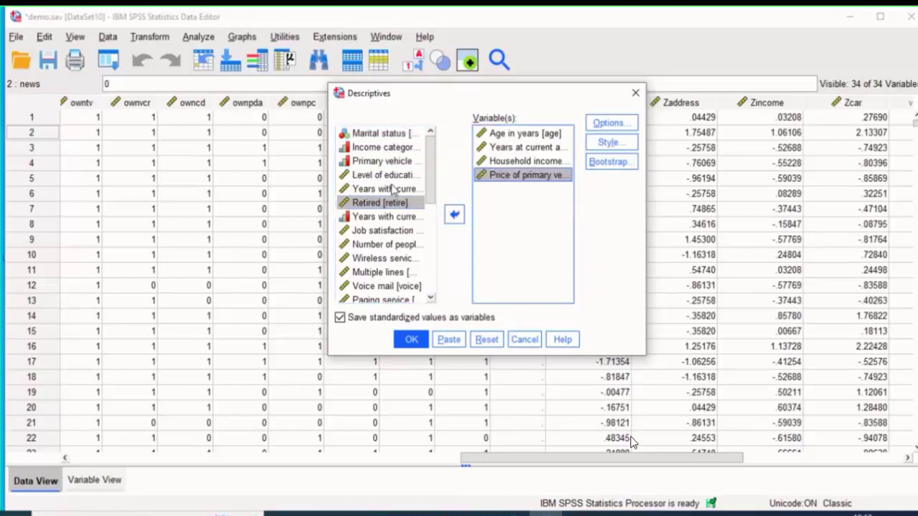
click(610, 123)
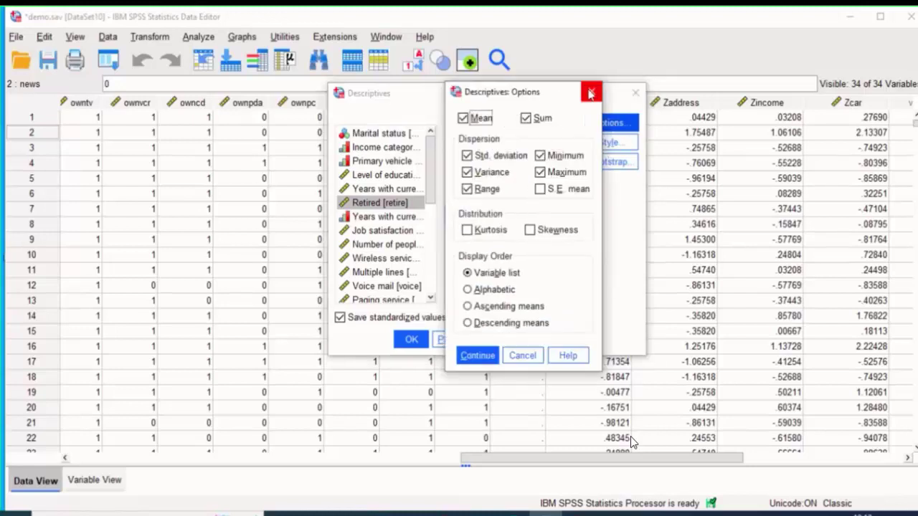
click(591, 93)
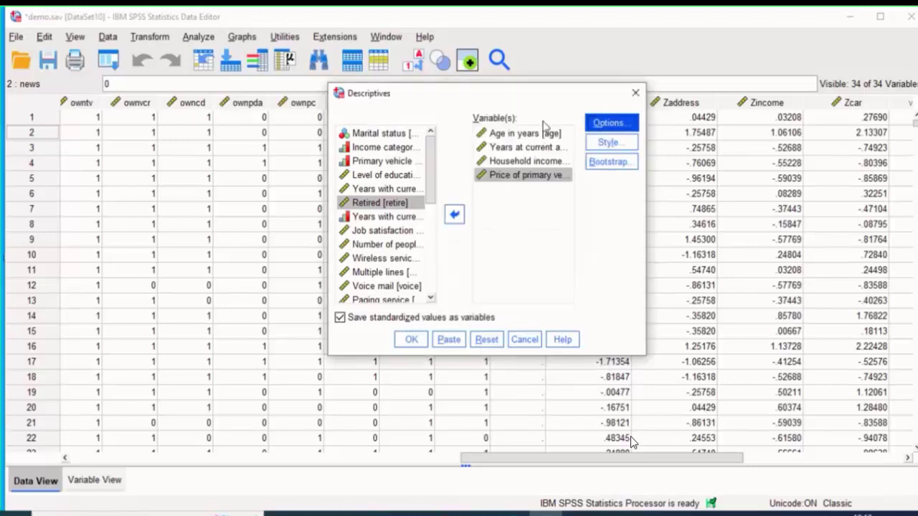
click(341, 318)
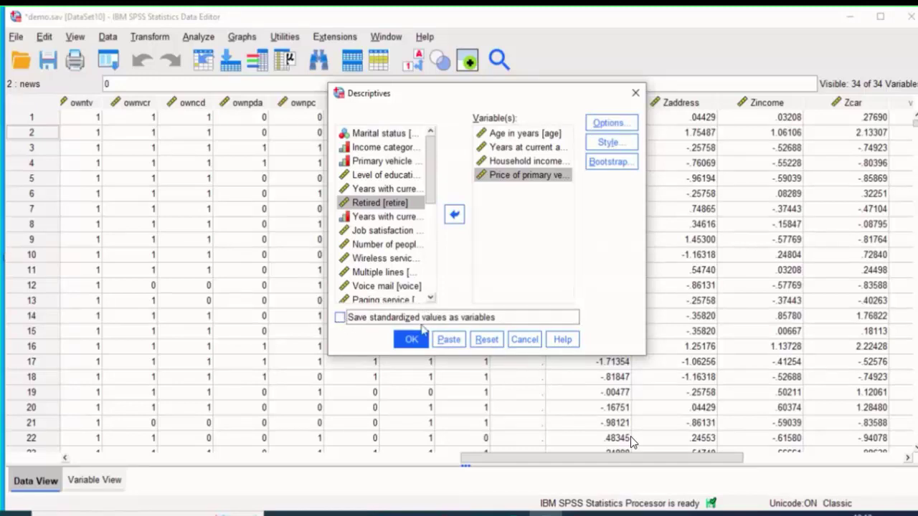
click(408, 341)
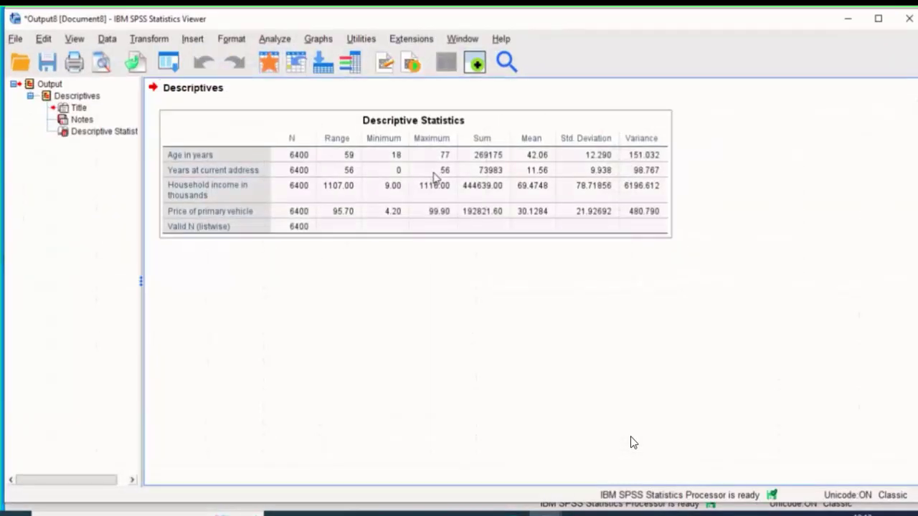
click(633, 442)
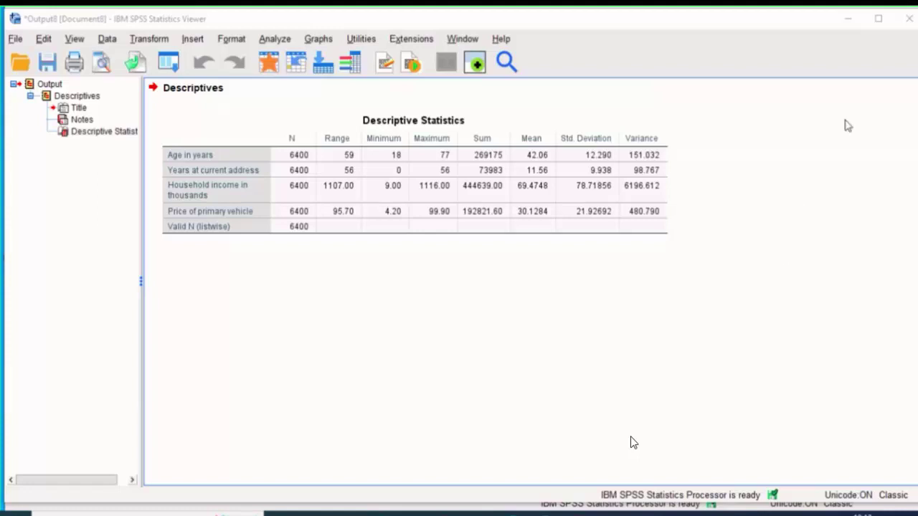
Return to the demo.sav data and open the Excel sample file demo.xlsx as a data source.
mouse_move(545, 514)
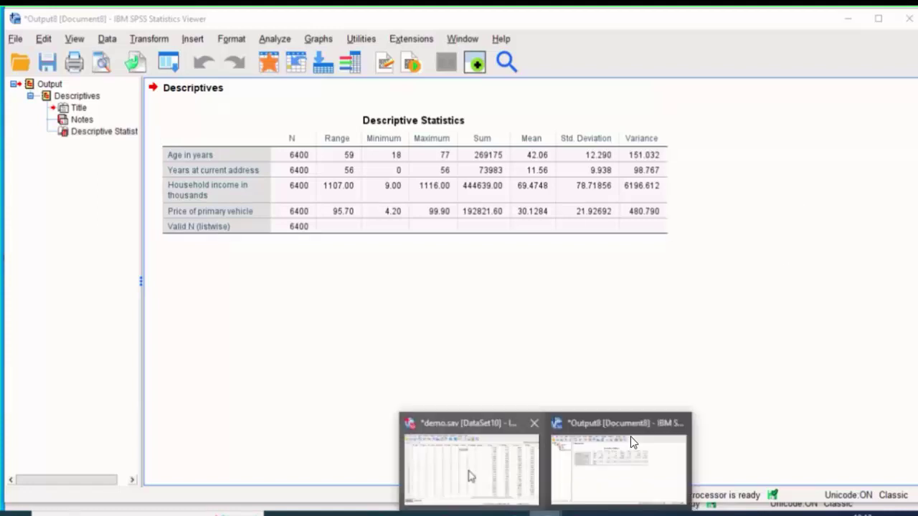
click(470, 477)
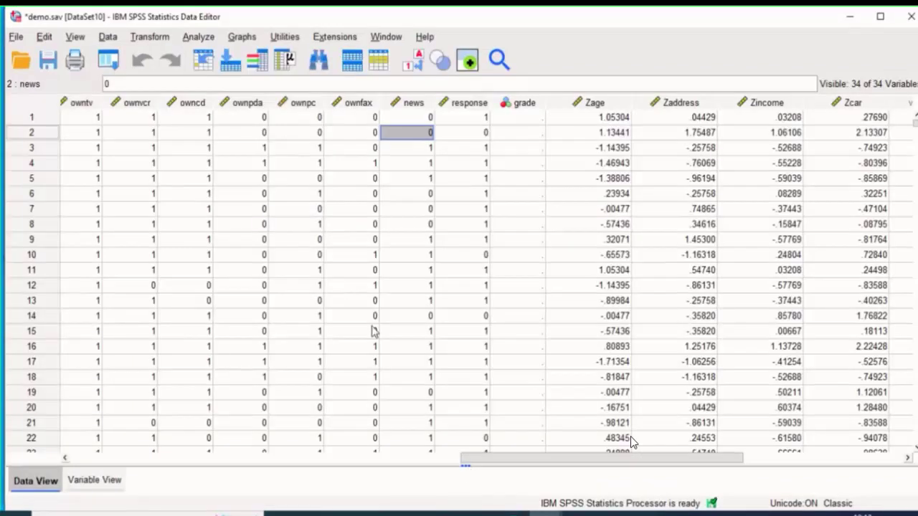
click(17, 36)
mouse_move(18, 37)
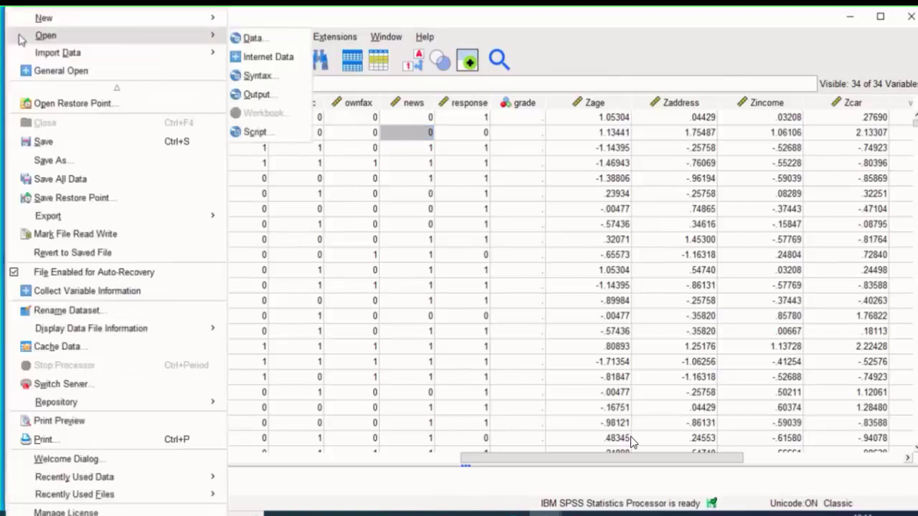
click(254, 38)
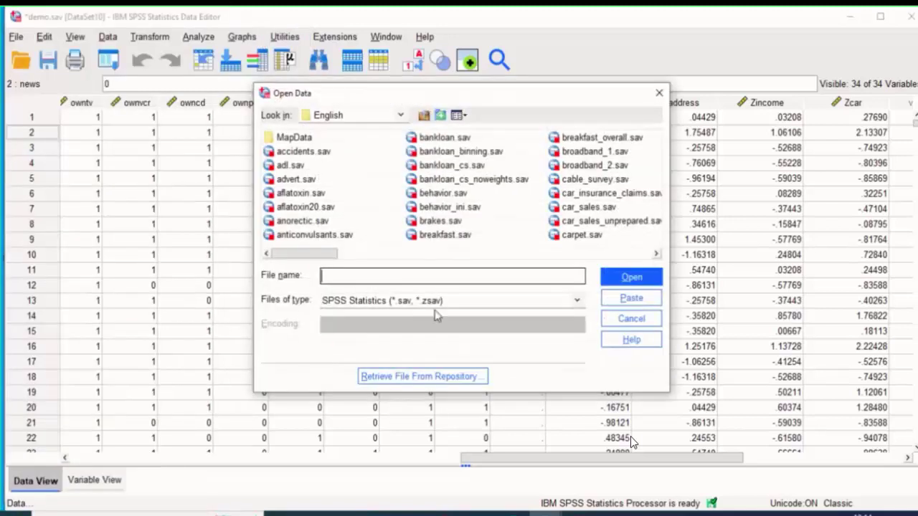
click(423, 300)
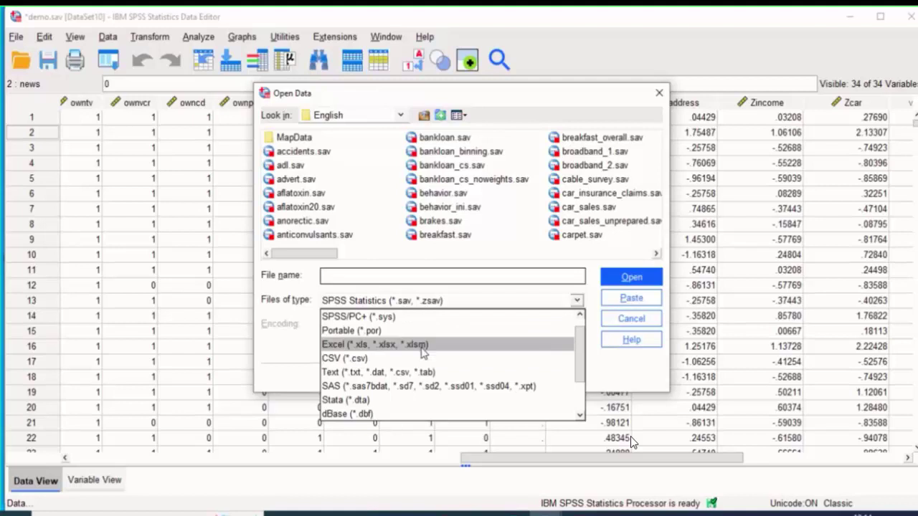
click(423, 346)
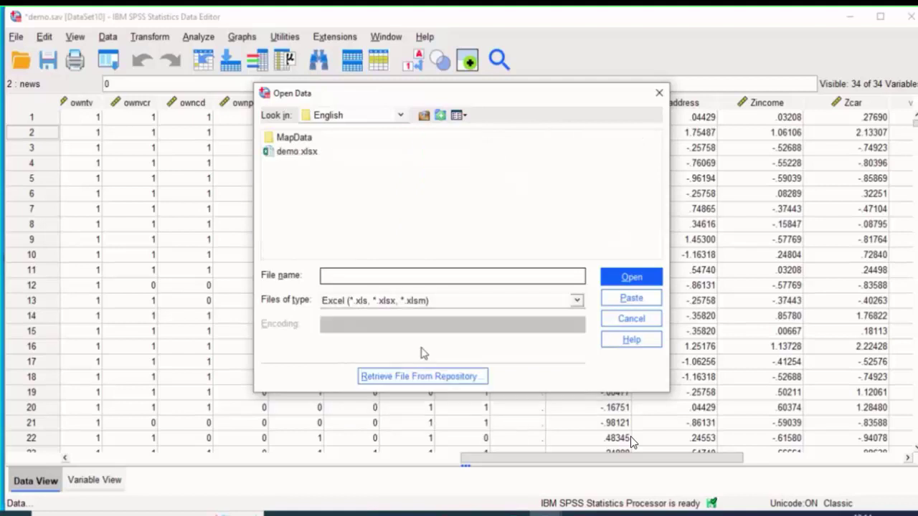
click(289, 154)
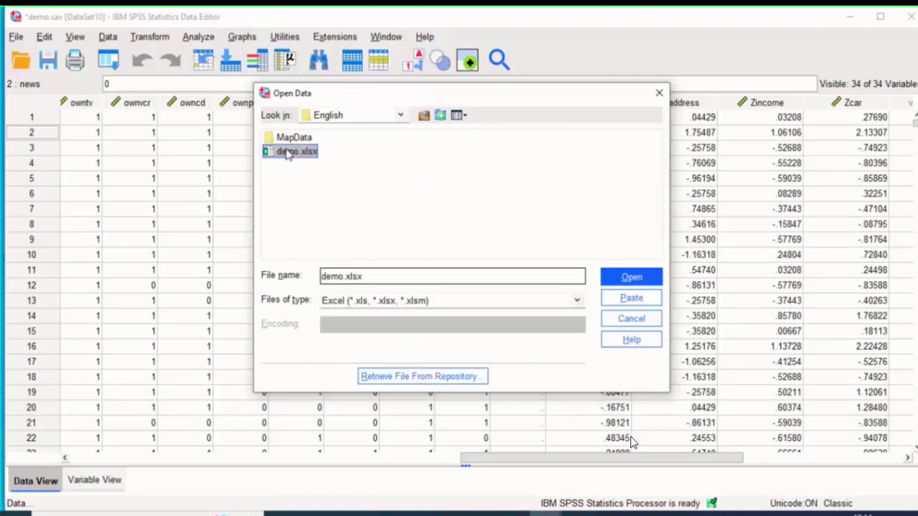
click(649, 277)
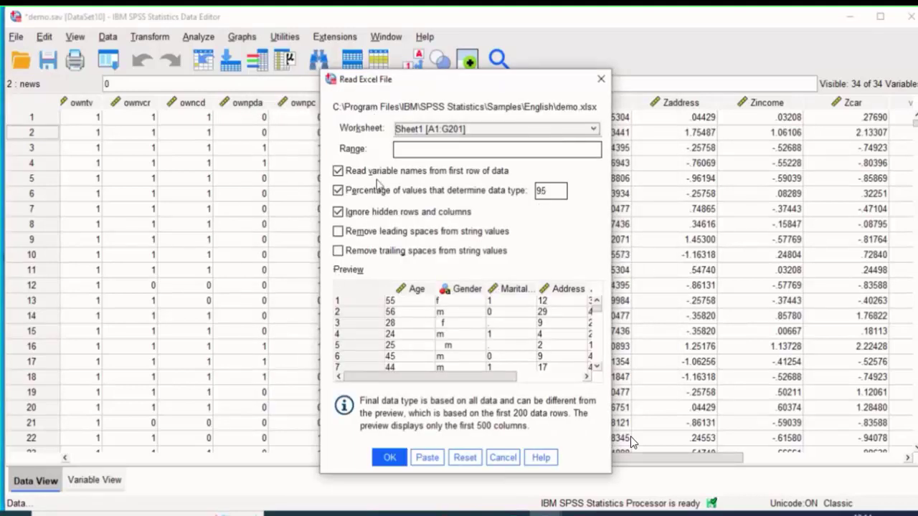
Import Sheet1 of demo.xlsx with leading and trailing spaces removed from string values.
drag(367, 88, 365, 117)
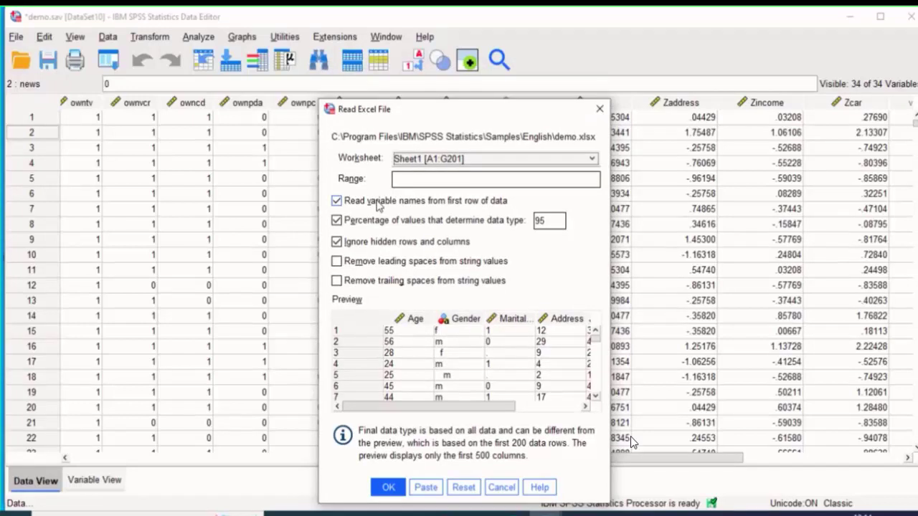
click(336, 261)
click(336, 280)
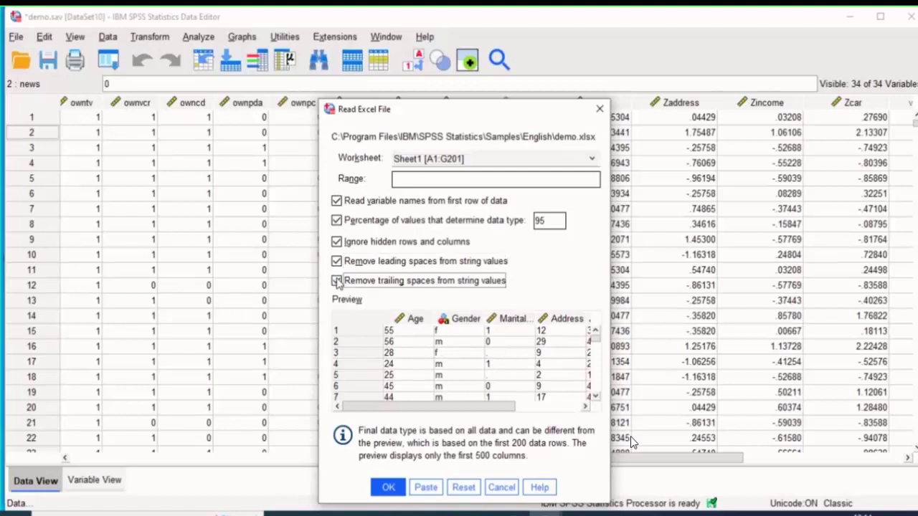
click(388, 487)
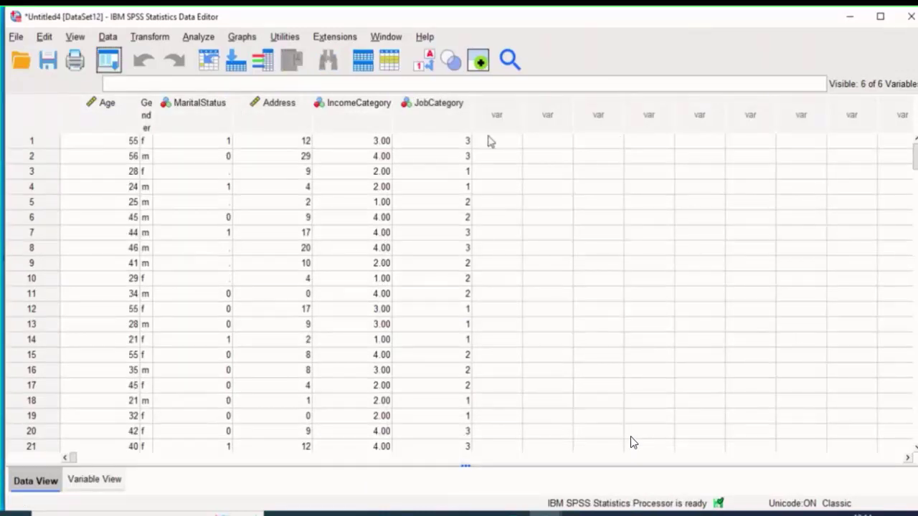
Close the dataset imported from Excel without saving its changes.
click(675, 33)
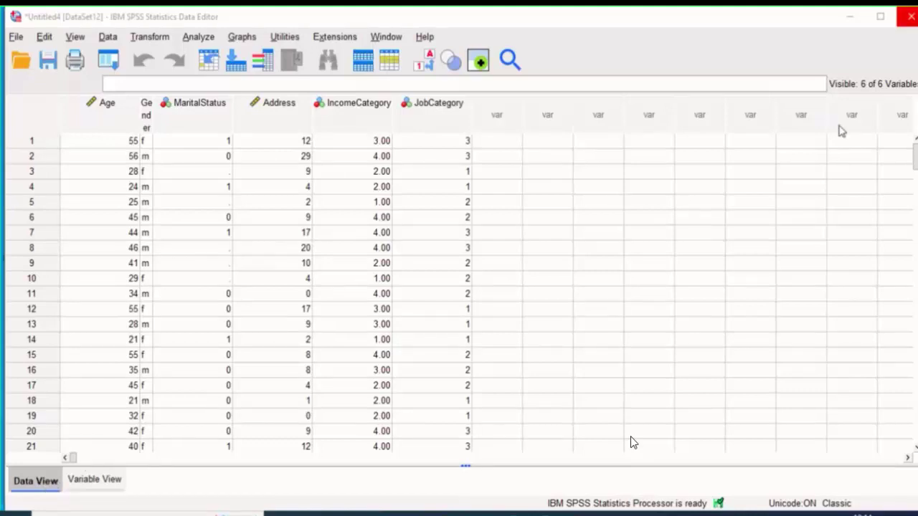
click(912, 15)
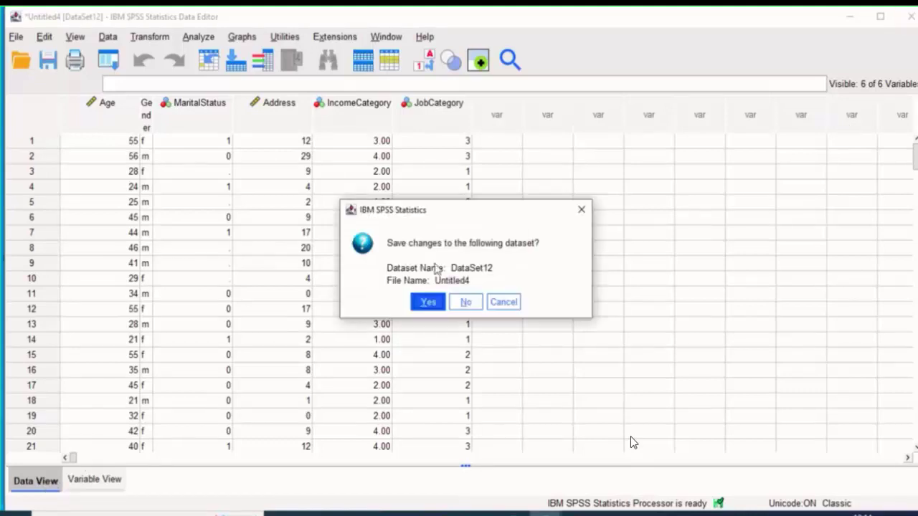
click(465, 303)
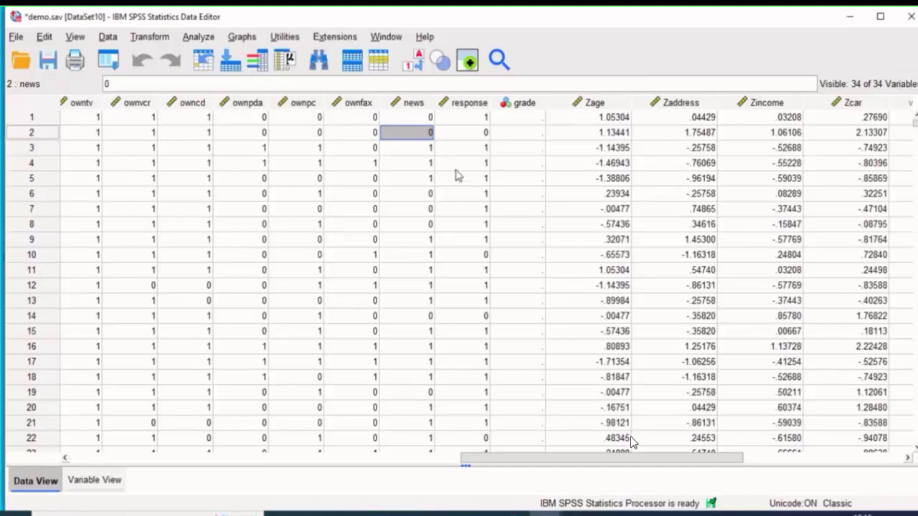
click(603, 178)
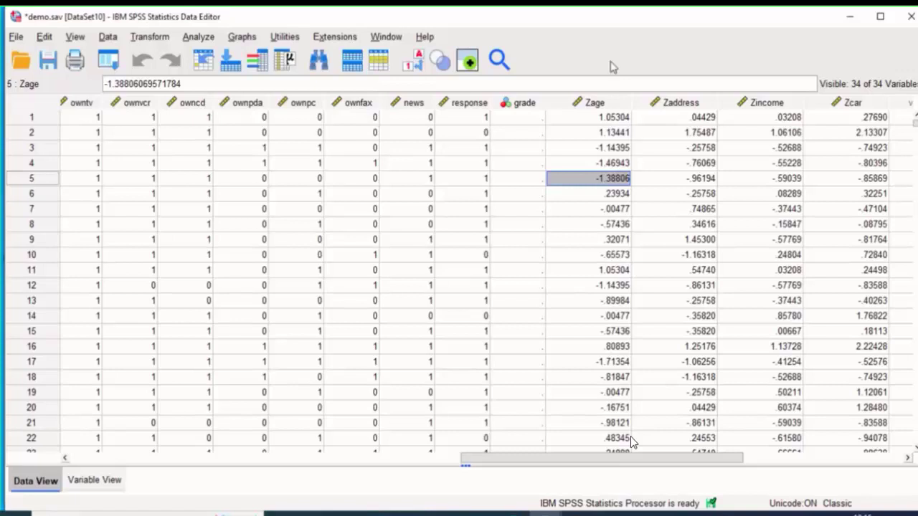
click(490, 68)
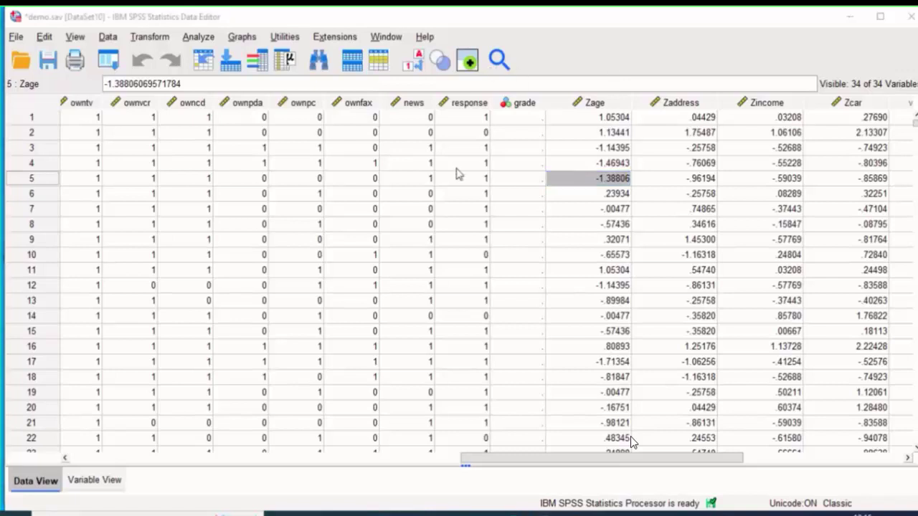
click(615, 64)
Open the Chart Builder and examine the gallery templates for each chart type from Bar to Dual Axes.
click(243, 36)
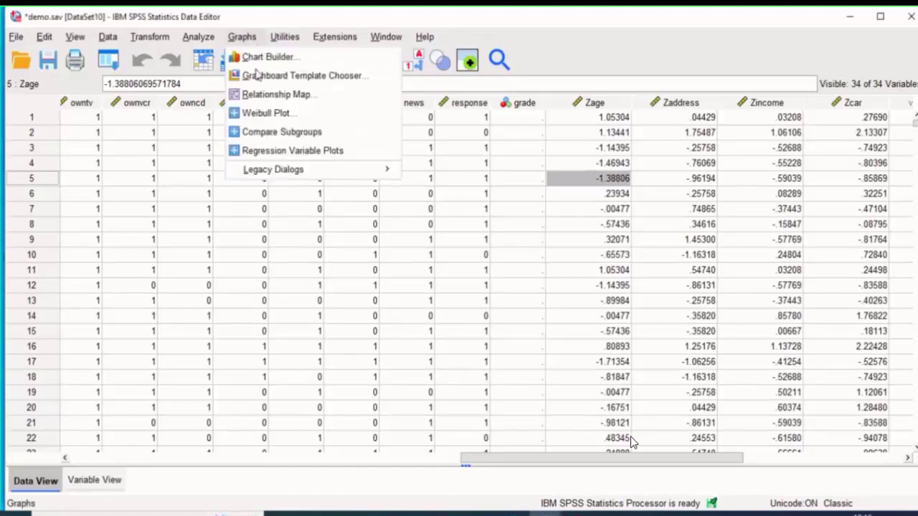
click(253, 57)
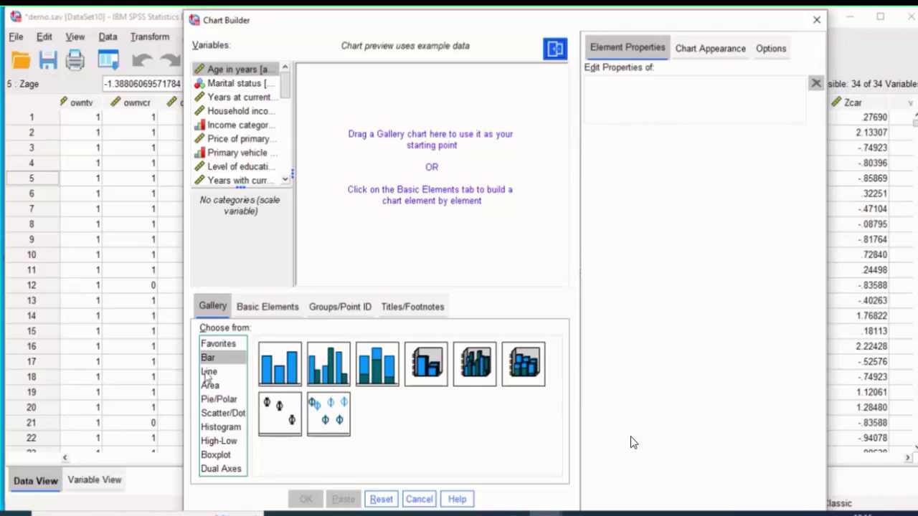
click(209, 361)
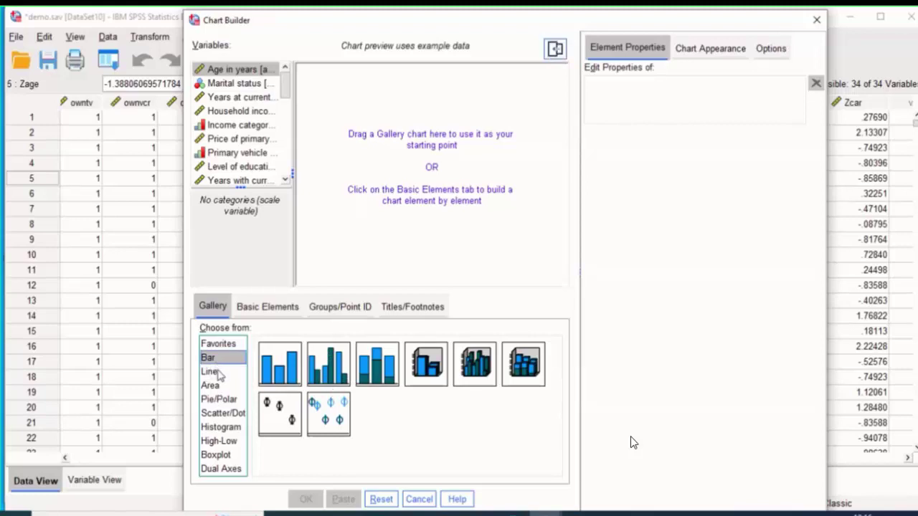
click(211, 372)
click(222, 387)
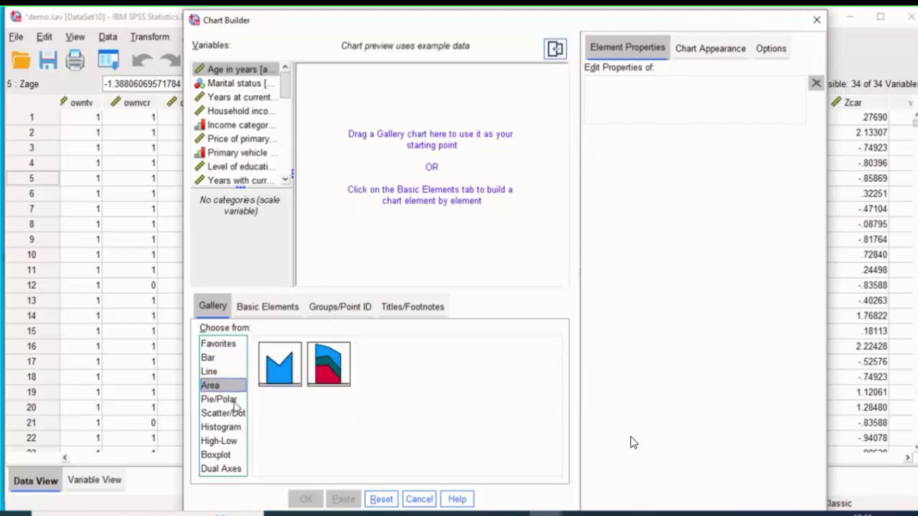
click(233, 401)
click(235, 415)
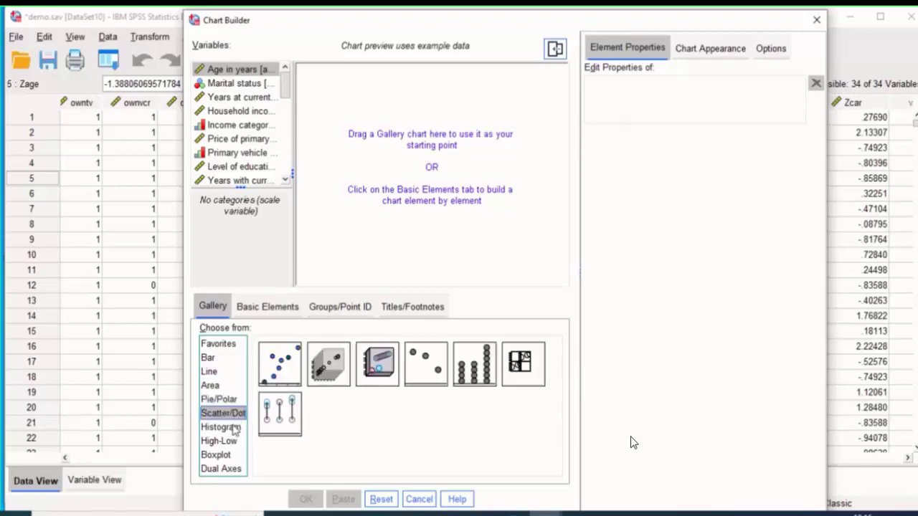
click(233, 429)
click(233, 442)
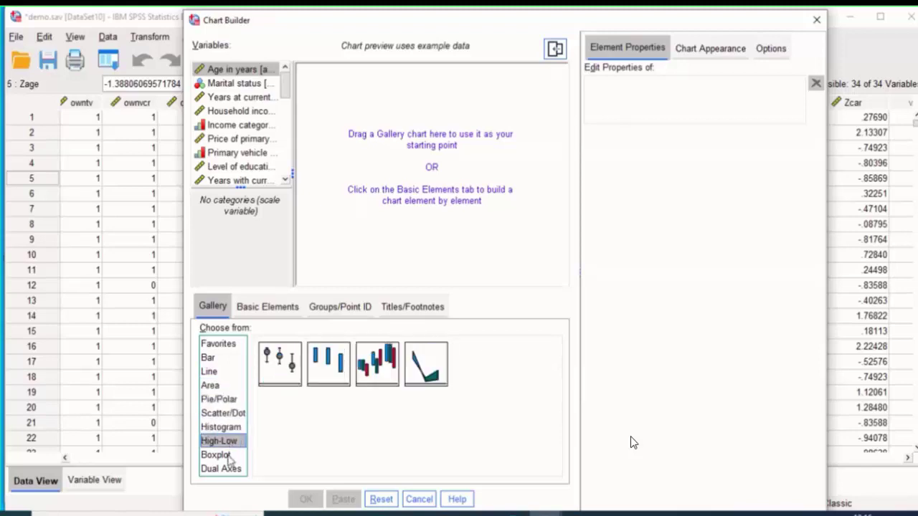
click(231, 456)
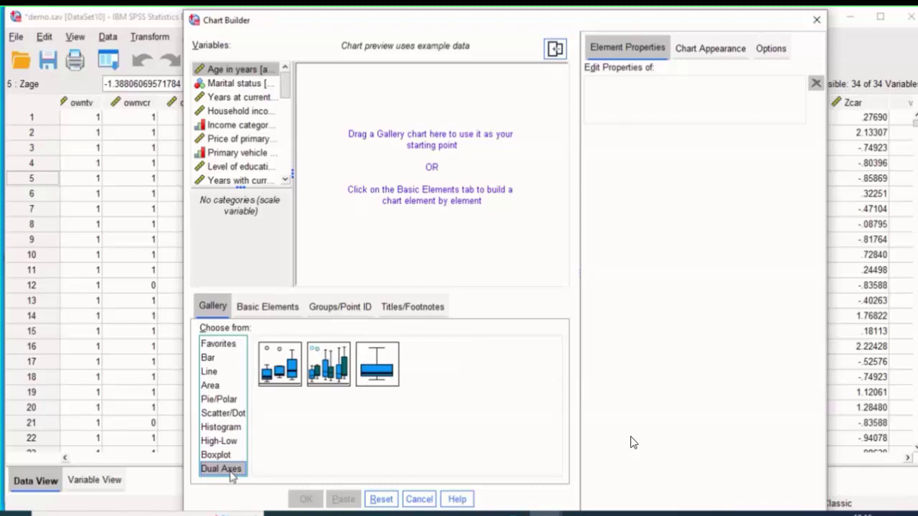
click(228, 469)
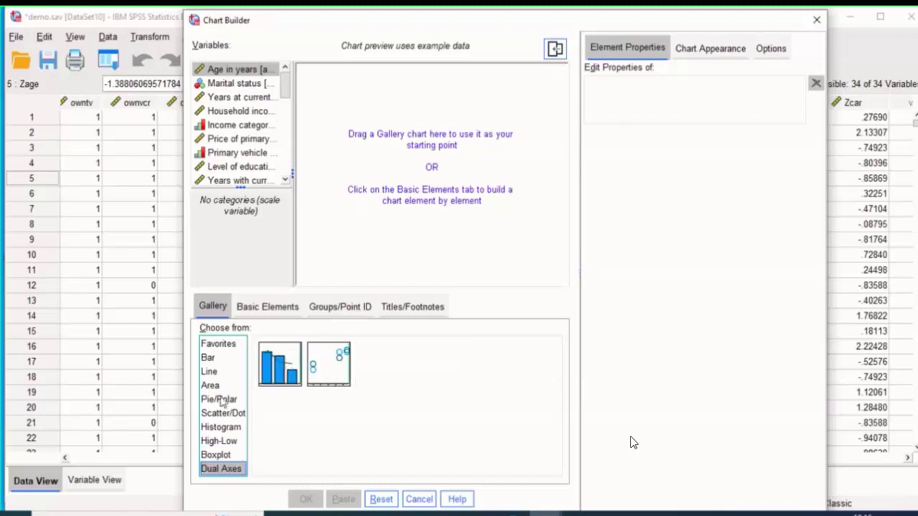
click(208, 357)
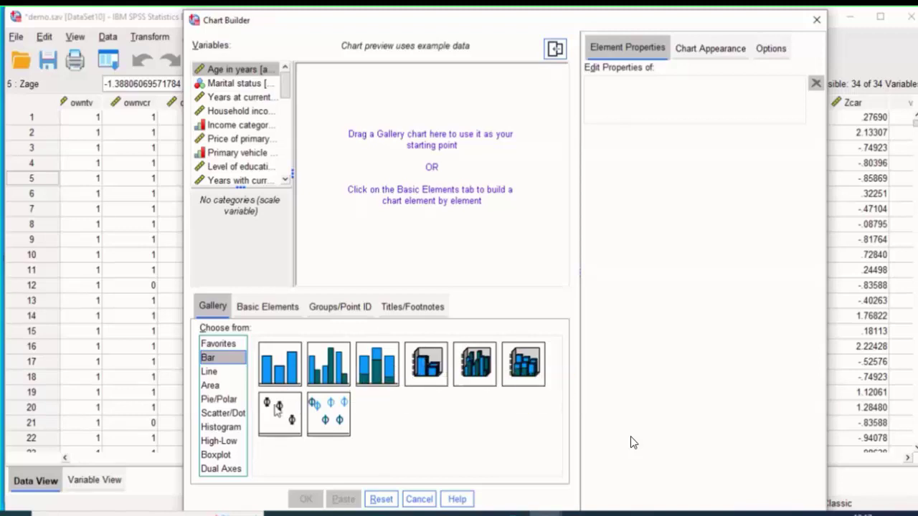
click(223, 371)
click(222, 385)
click(223, 413)
click(222, 427)
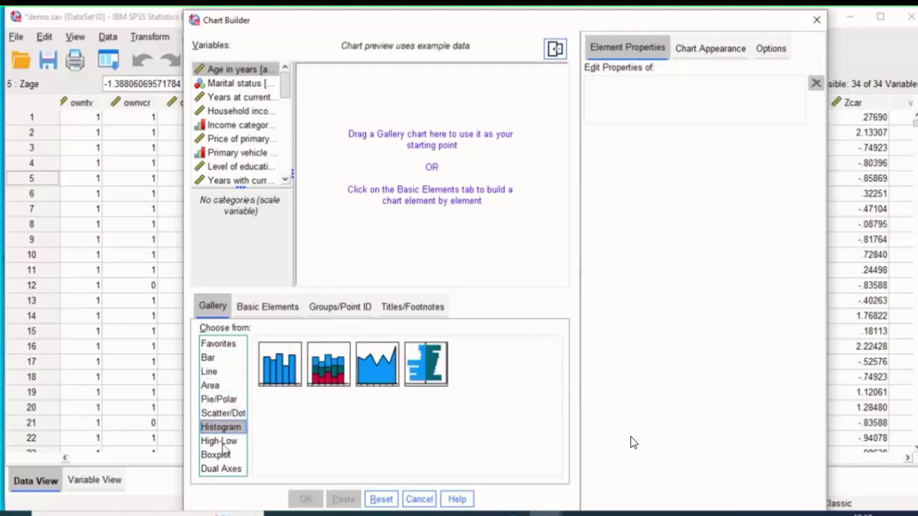
Start a Simple Bar chart with Income category in thousands on the X-axis.
click(213, 358)
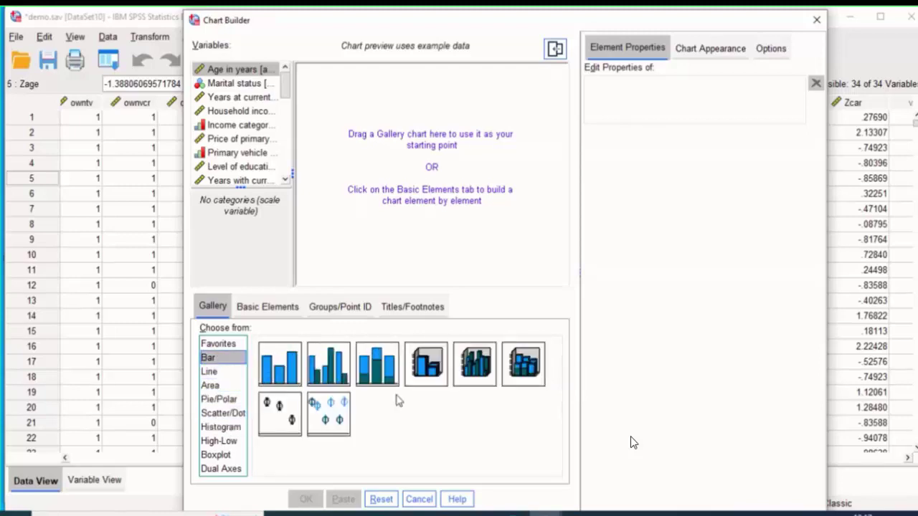
click(278, 371)
drag(278, 372, 415, 185)
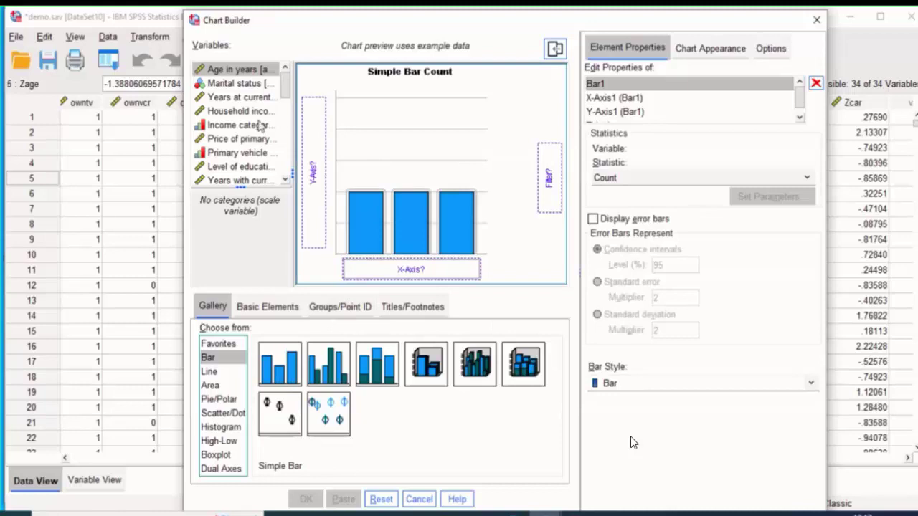
drag(237, 128, 370, 273)
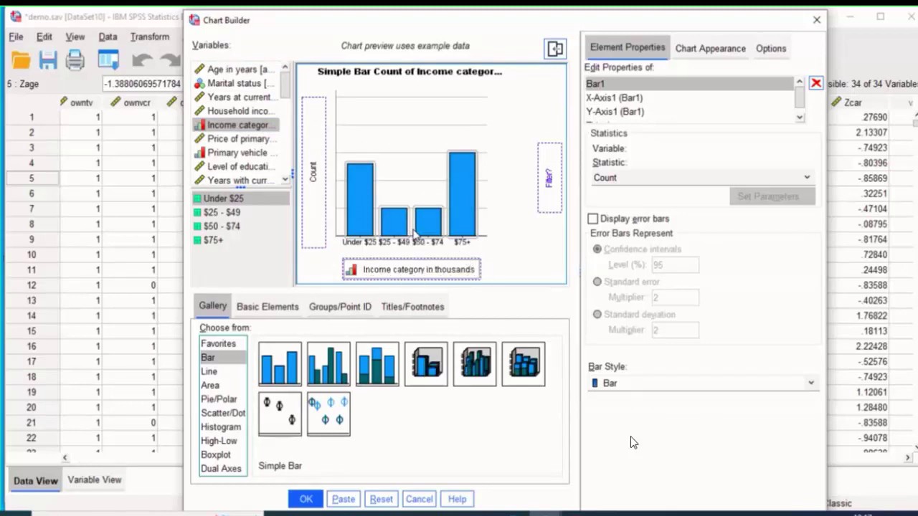
Set the Category 1 colour to light purple in the bar chart's appearance settings.
click(695, 51)
click(638, 50)
click(711, 48)
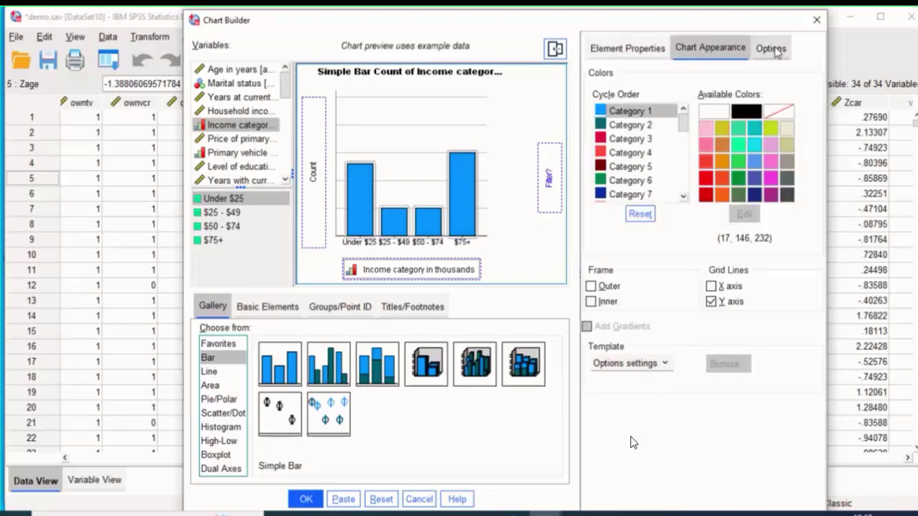
click(738, 149)
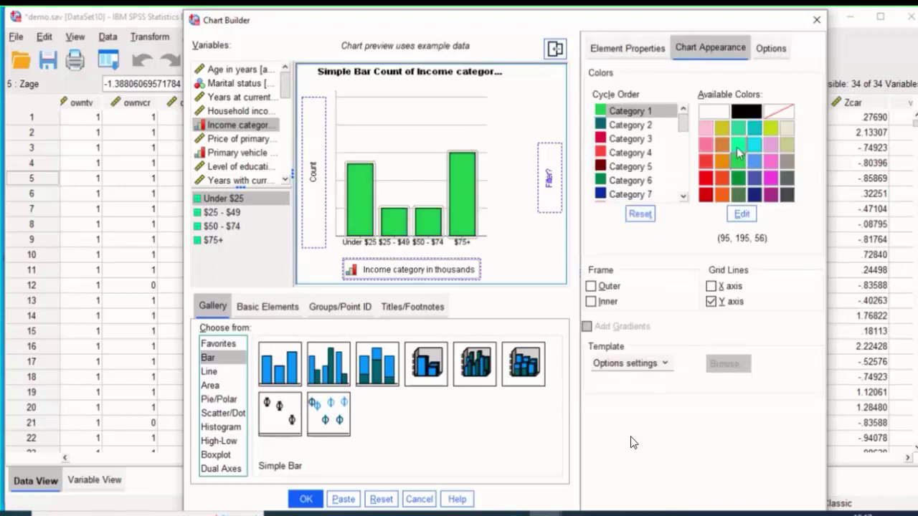
click(766, 147)
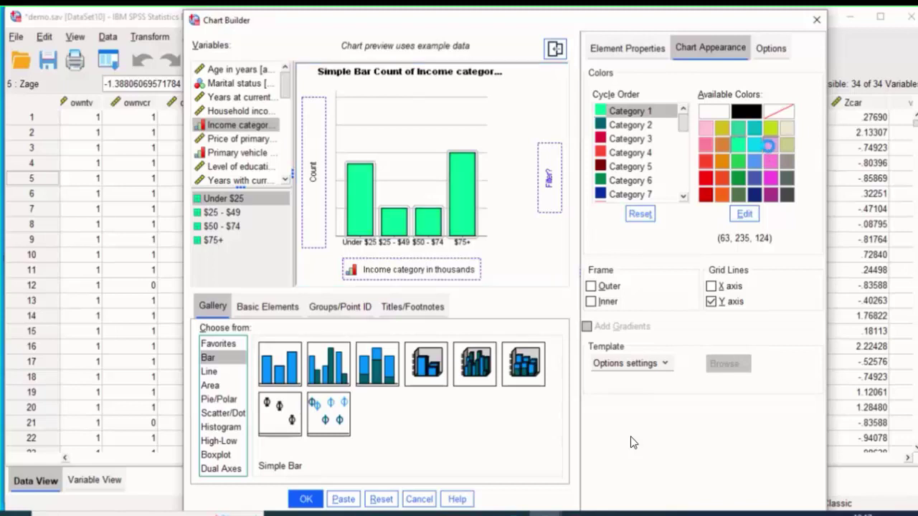
click(768, 146)
Review the chart's missing-value options and bar element properties, and generate the bar chart in the output.
click(770, 48)
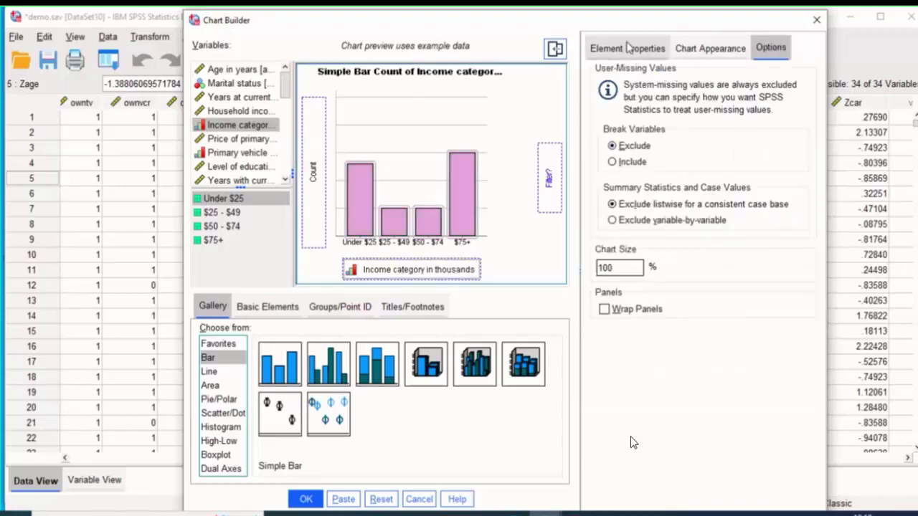
click(646, 51)
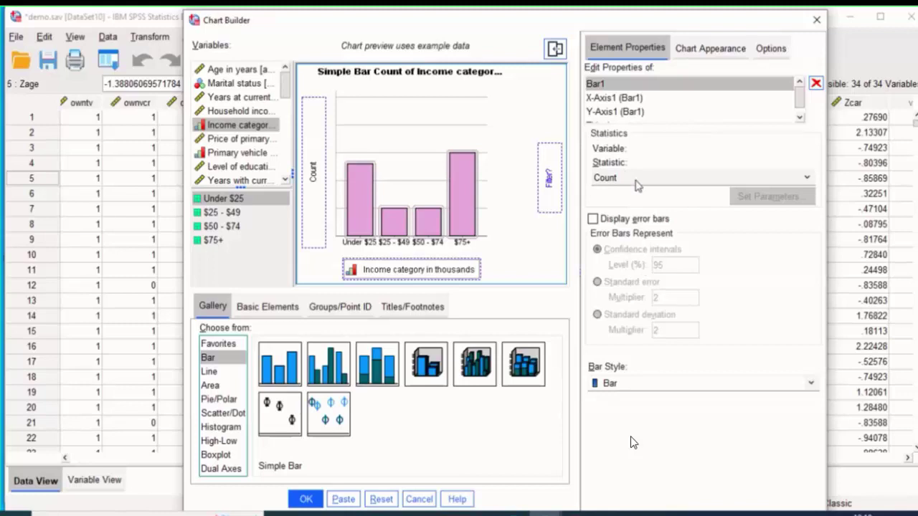
click(305, 499)
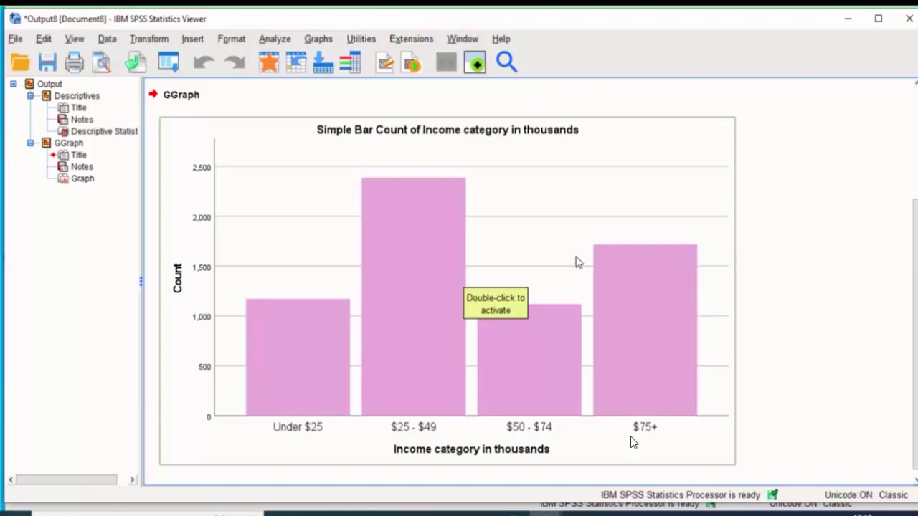
Reset the Chart Builder and set up a Simple Bar chart with Income category in thousands on the X-axis.
click(326, 42)
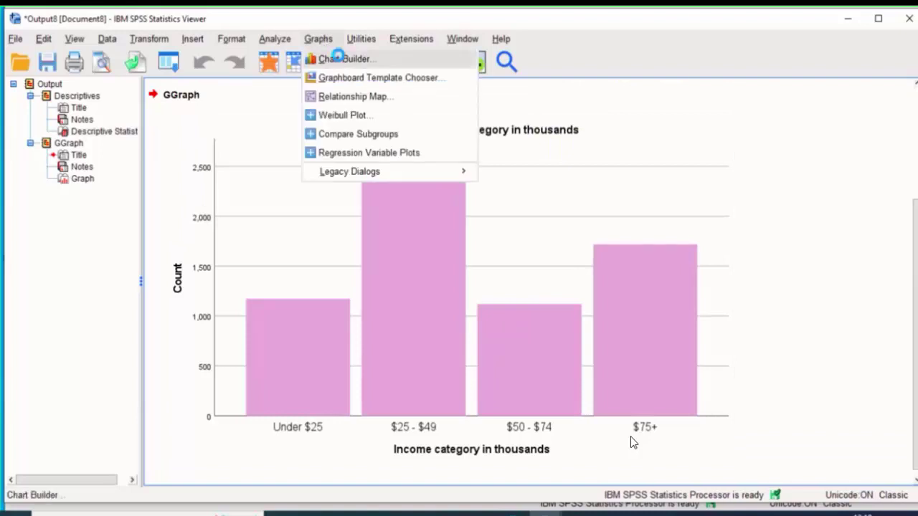
click(341, 58)
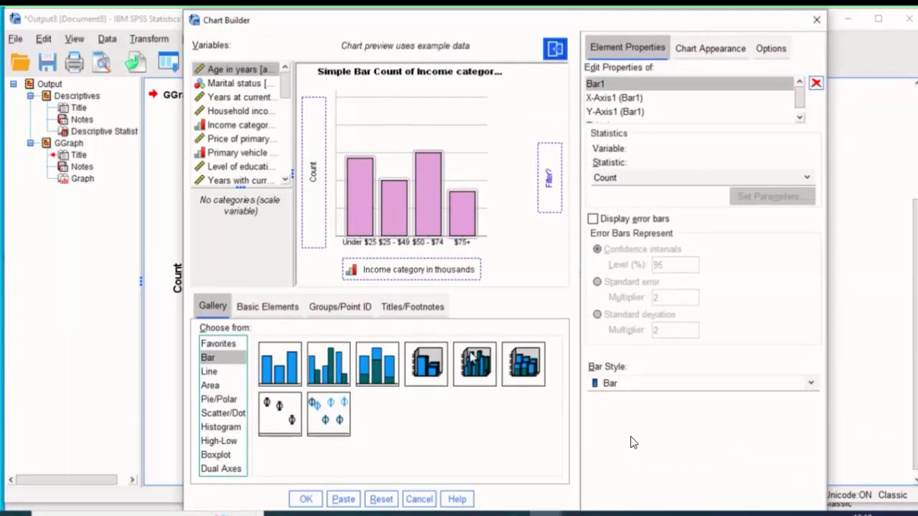
click(380, 500)
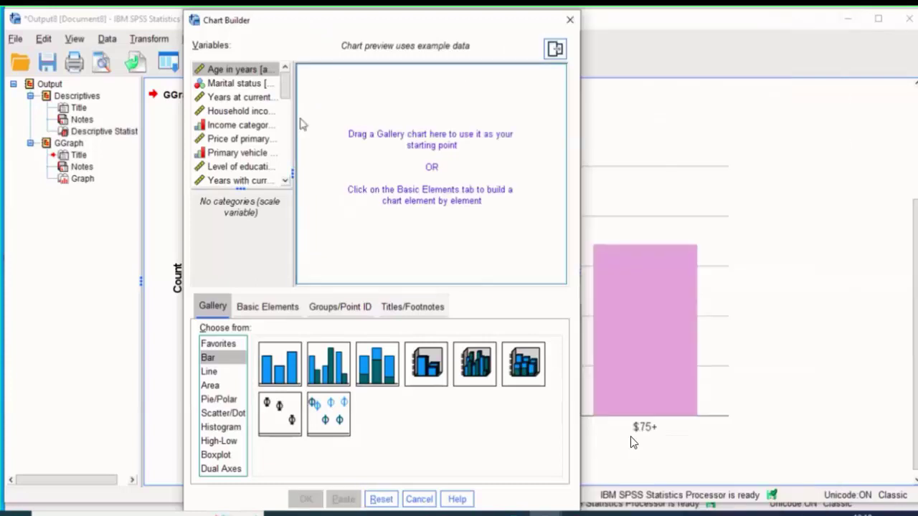
drag(274, 371, 366, 223)
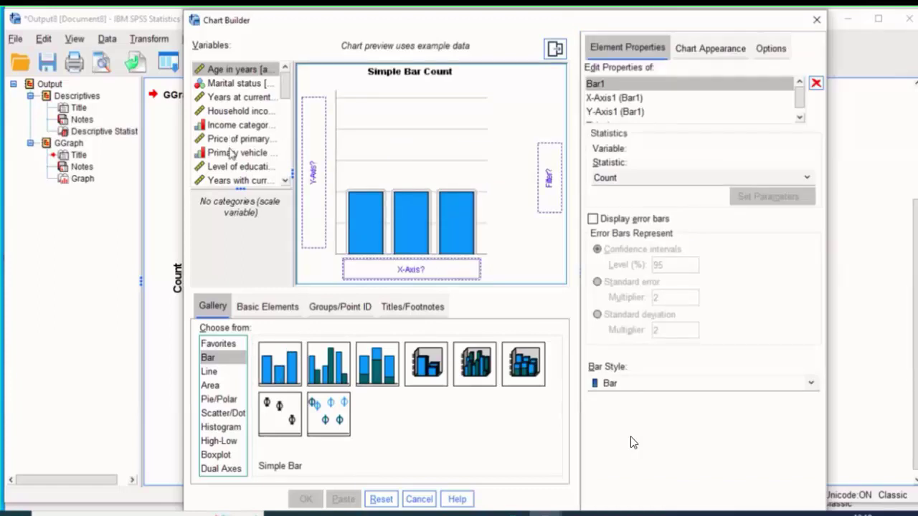
drag(236, 125, 371, 276)
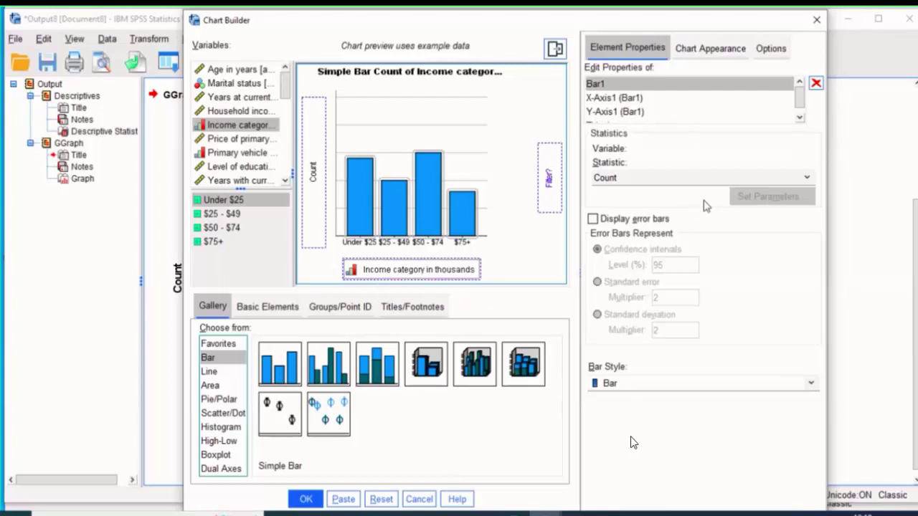
Review the bar statistic choices and chart colour settings, and generate the bar chart with its default colours in the output.
click(734, 179)
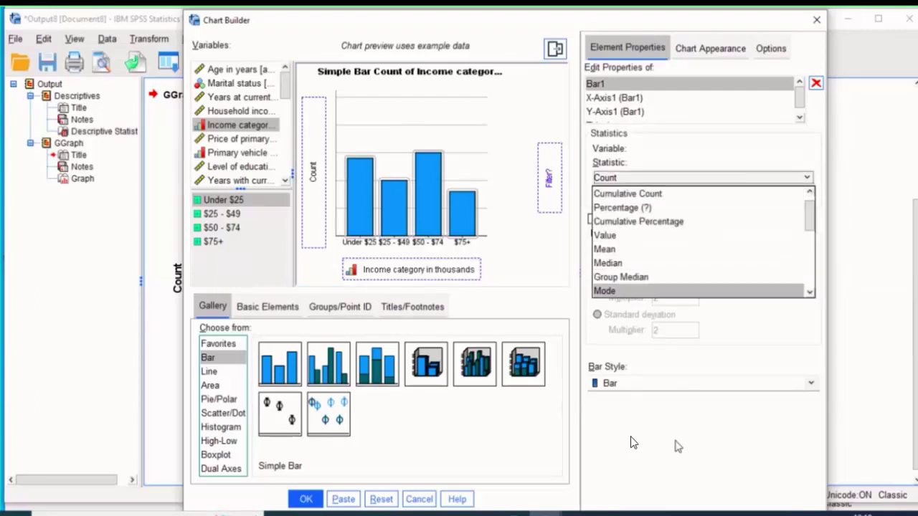
click(702, 177)
click(715, 46)
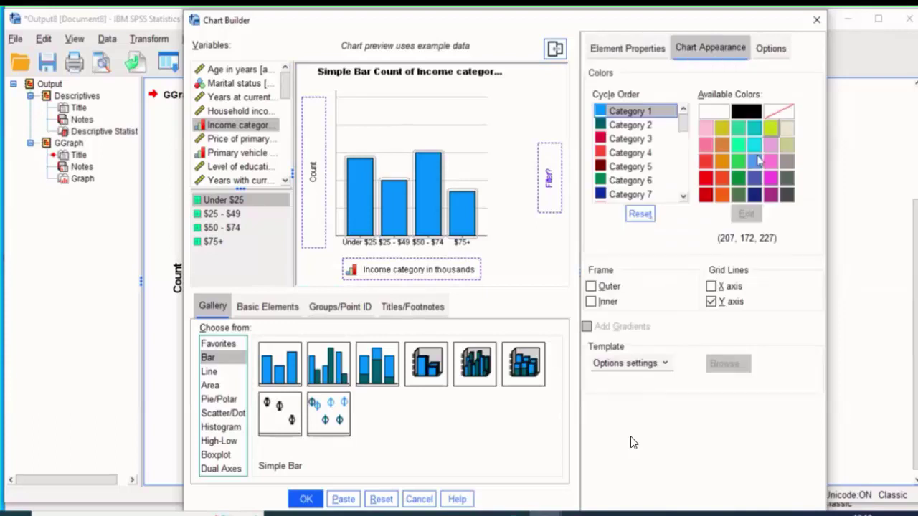
click(305, 500)
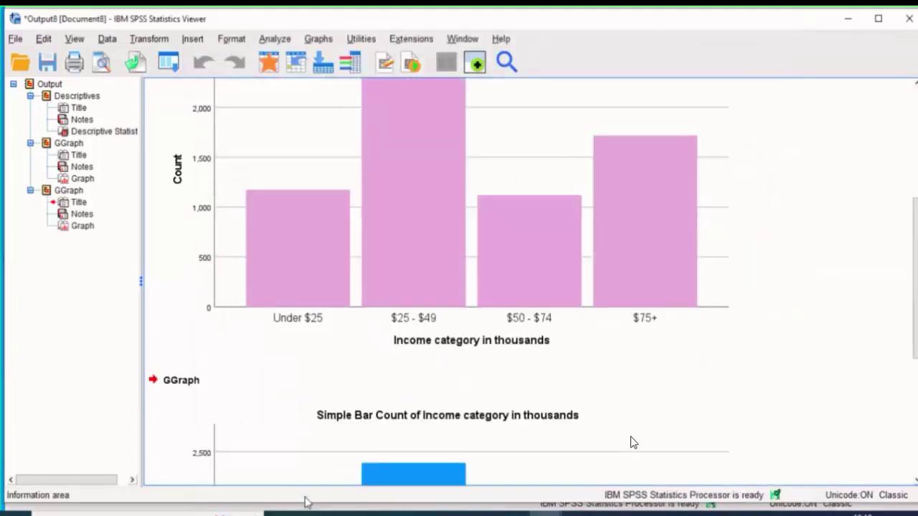
scroll(633, 442, down, 2)
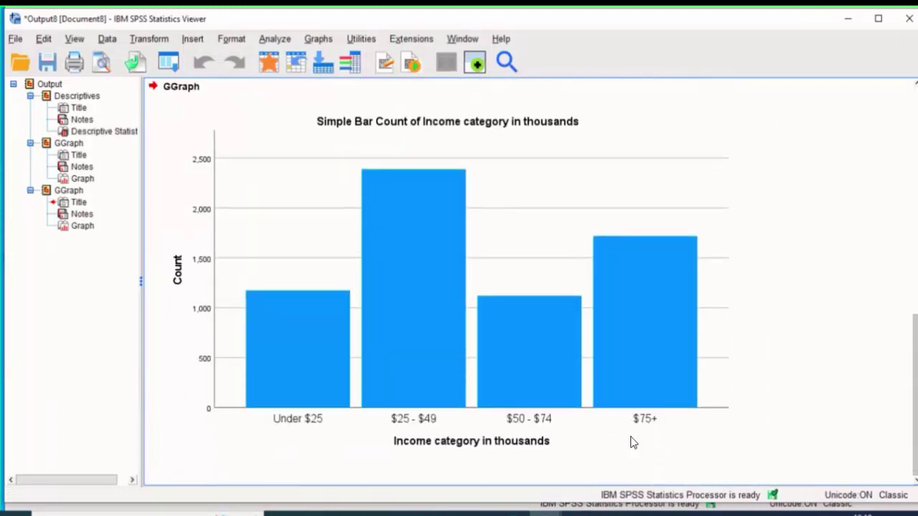
scroll(632, 442, up, 2)
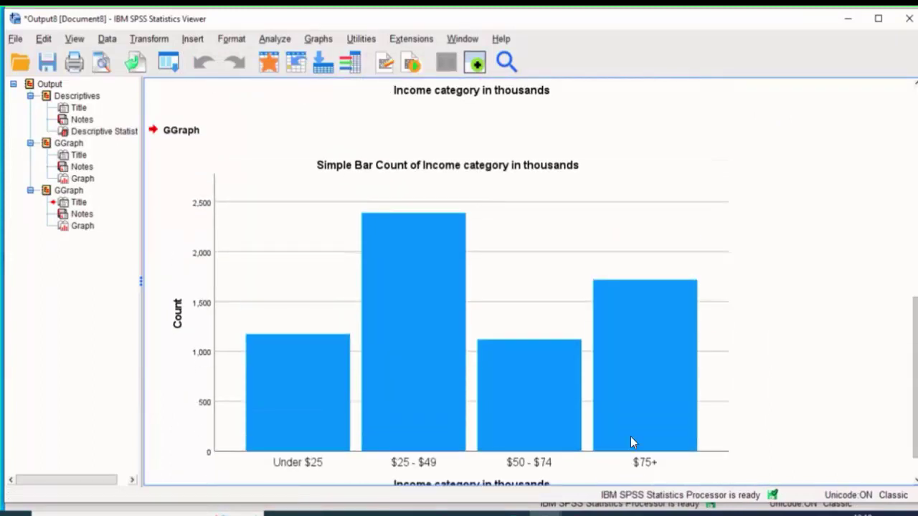
scroll(633, 442, up, 12)
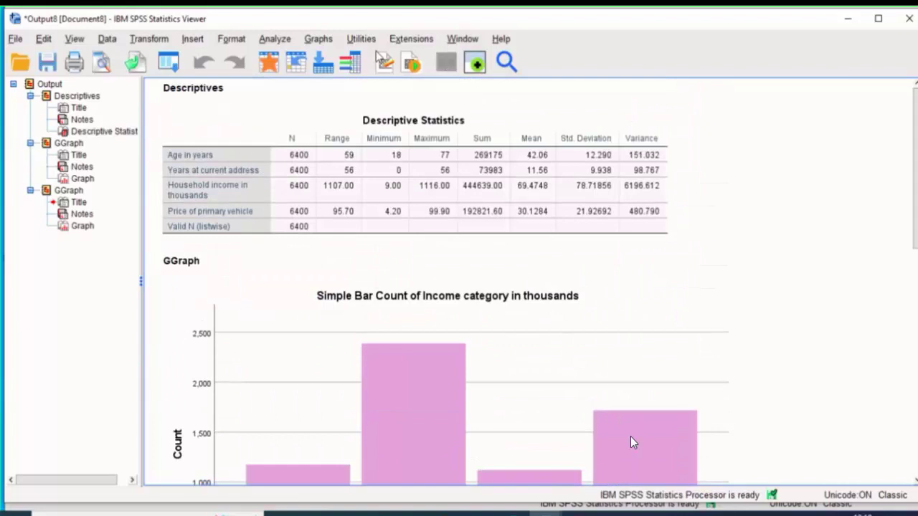
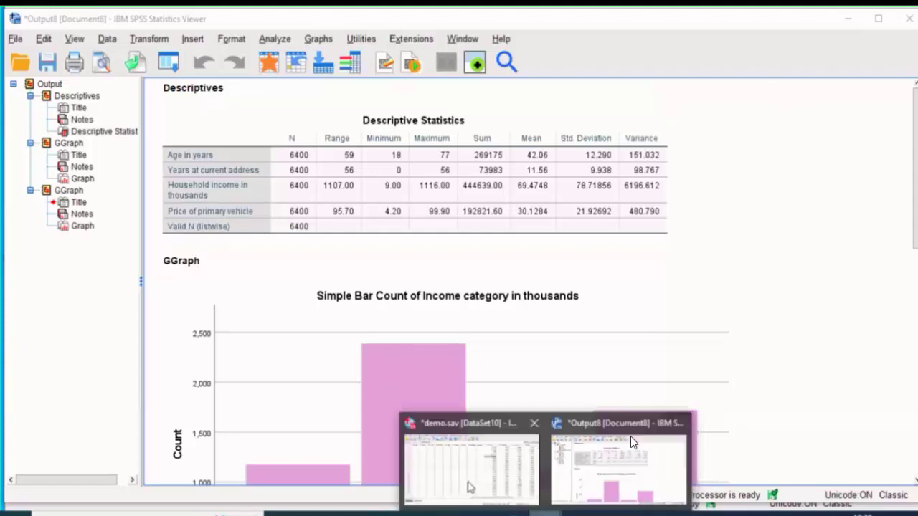
Switch to the demo.sav data and examine the file formats available for exporting it.
click(469, 485)
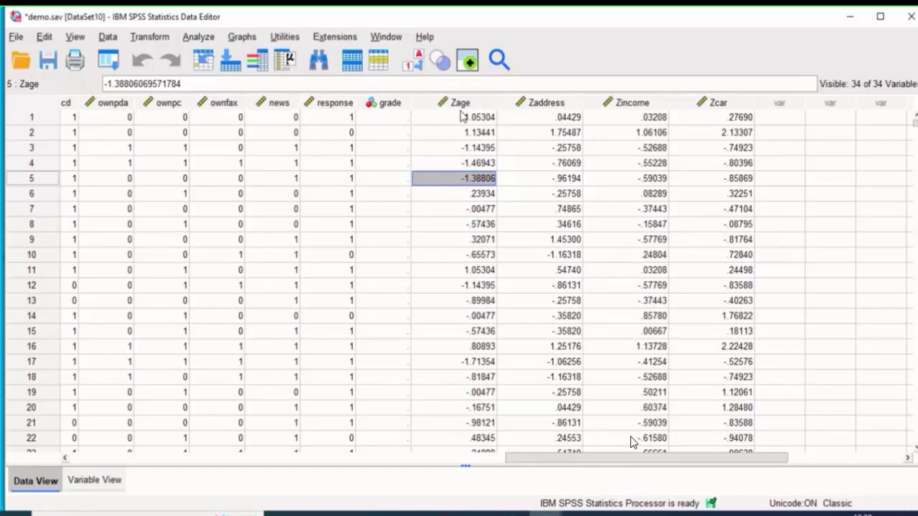
click(26, 37)
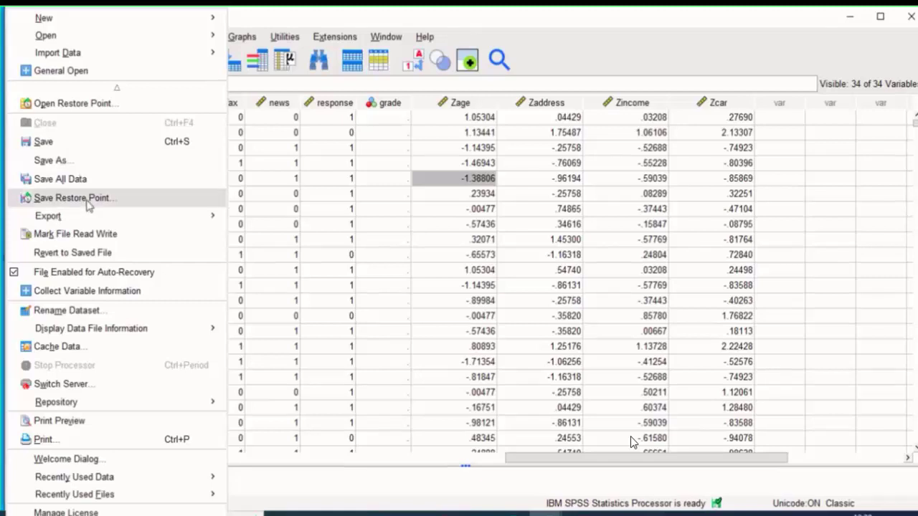
mouse_move(123, 217)
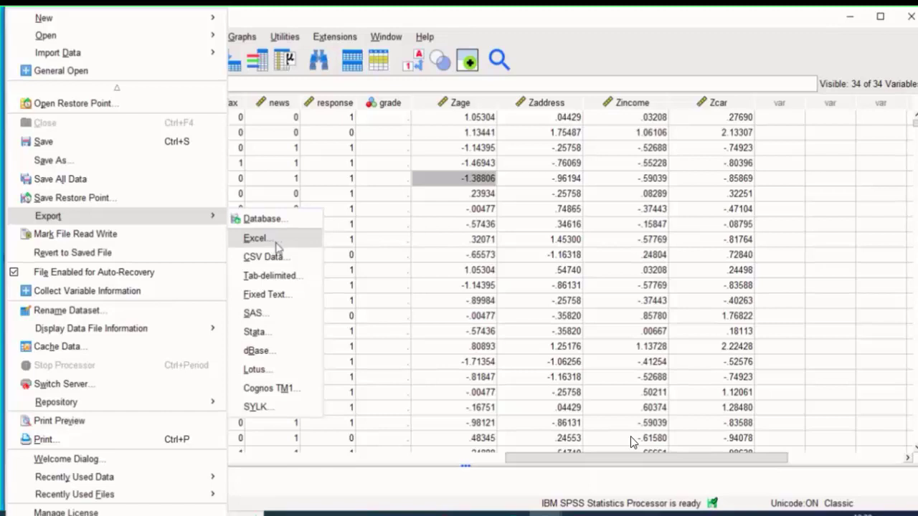
click(552, 72)
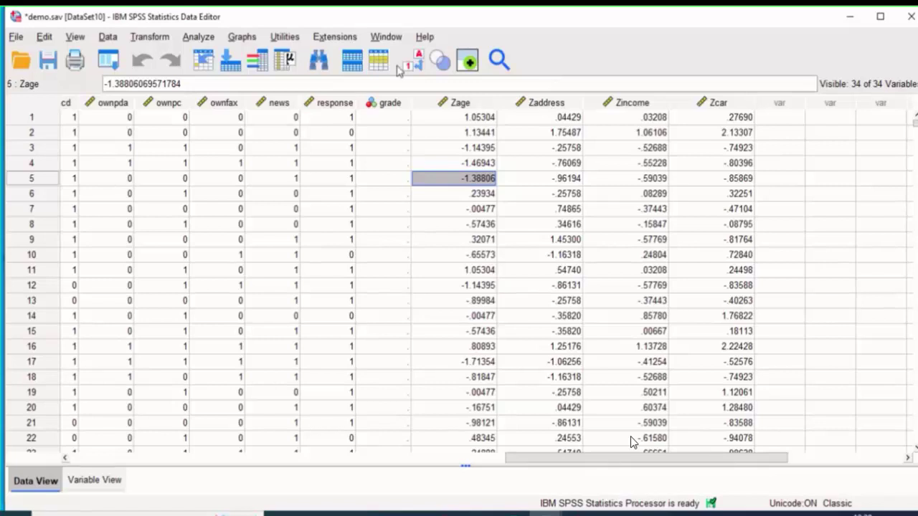
Examine the measurement levels of the original variables in demo.sav, such as carcat and marital.
drag(473, 462, 93, 460)
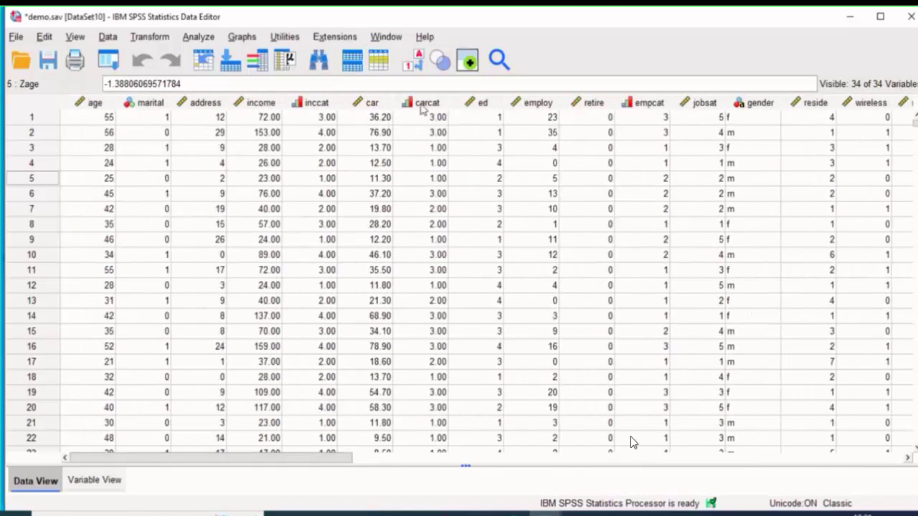
mouse_move(429, 108)
mouse_move(157, 108)
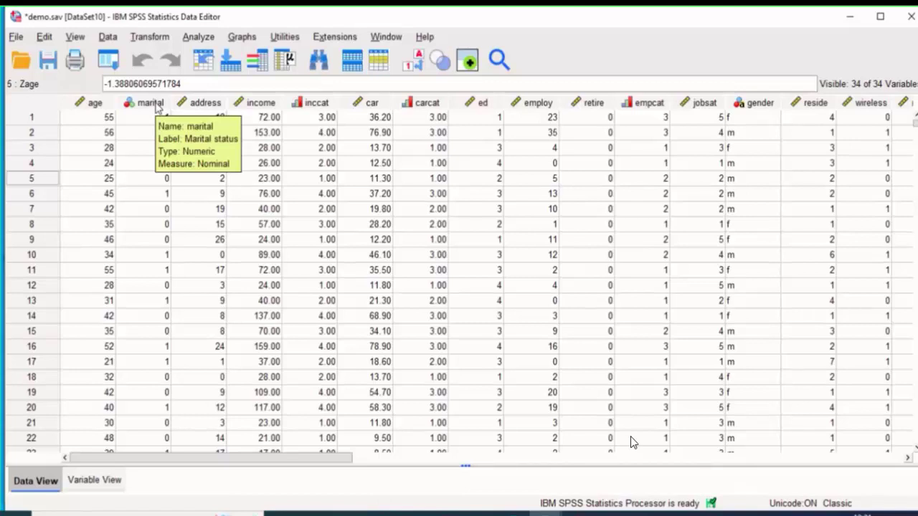
Start a Frequencies analysis and reset it to clear the previously chosen variables.
click(197, 37)
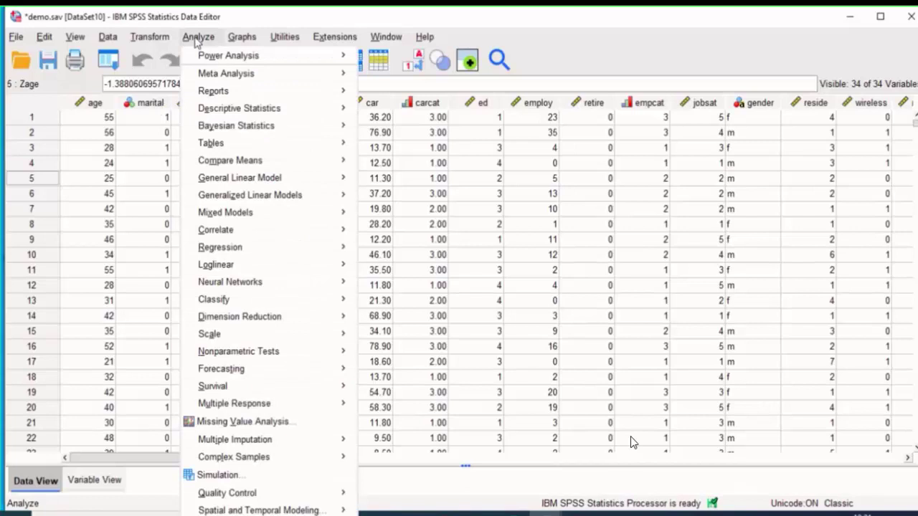
mouse_move(301, 111)
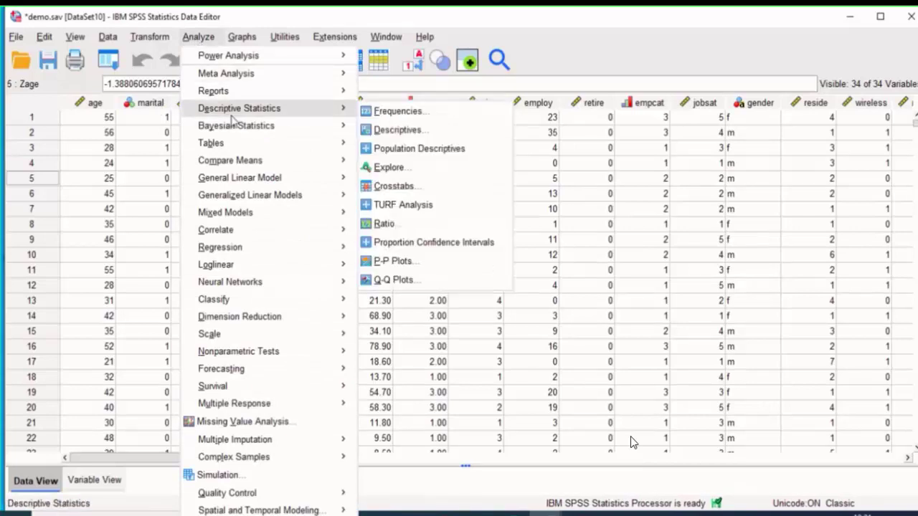
click(378, 113)
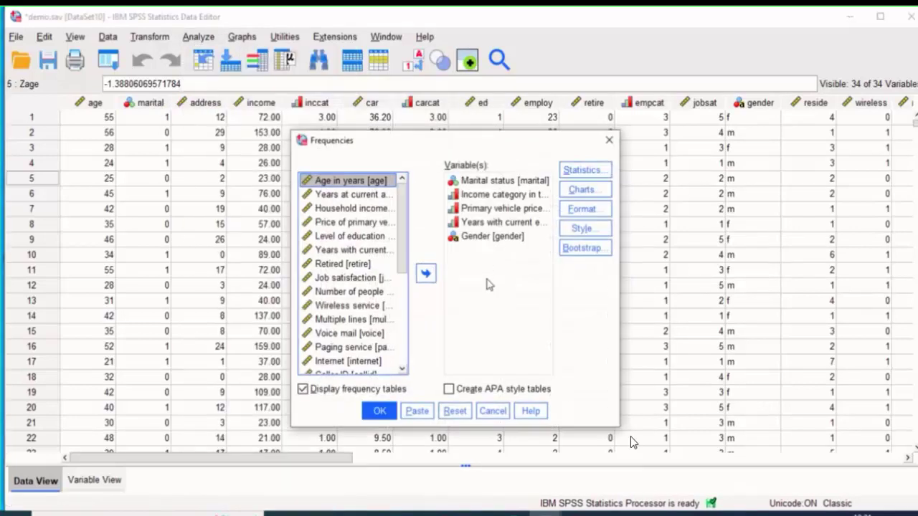
click(455, 413)
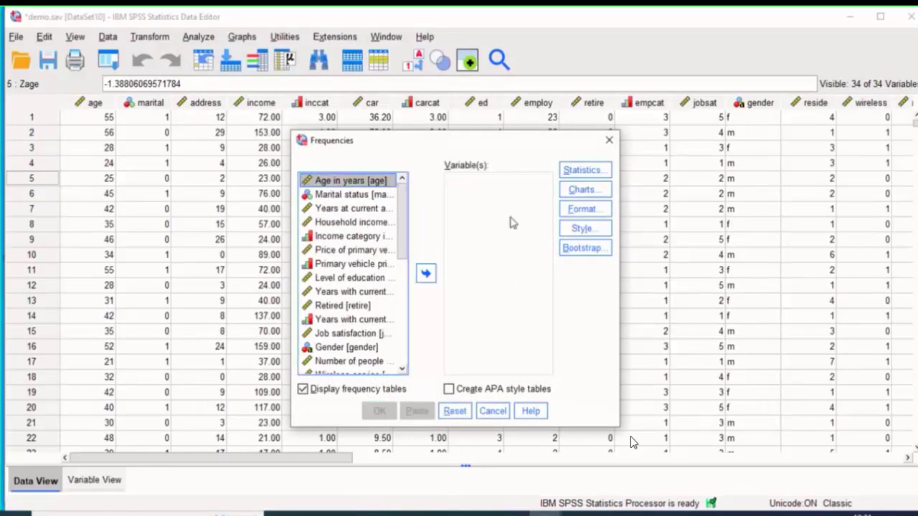
Add Marital status, Age in years, Income category, Primary vehicle price category and Gender to the Frequencies variables.
drag(370, 197, 459, 196)
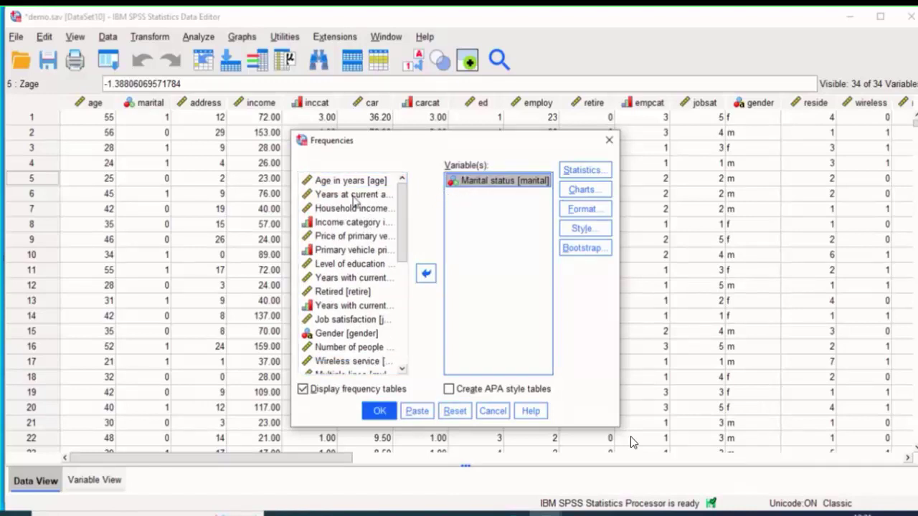
drag(352, 184, 459, 212)
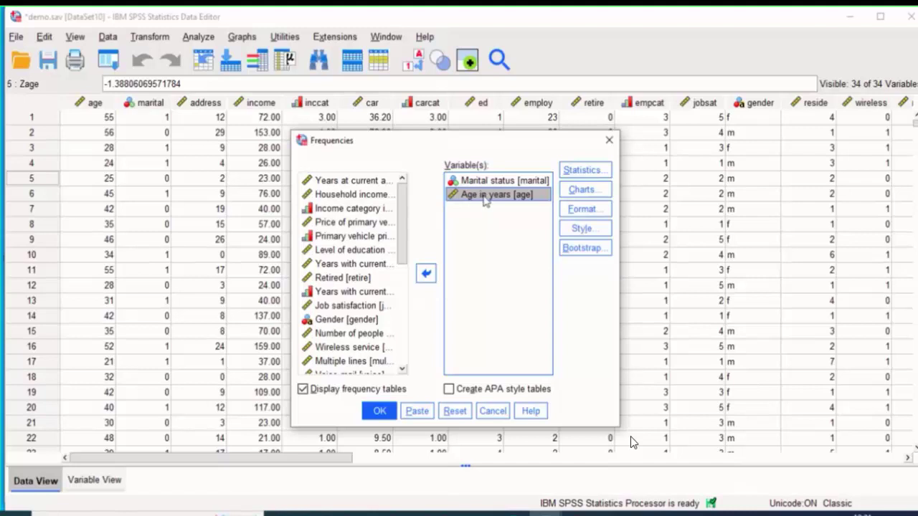
drag(362, 210, 495, 215)
drag(381, 228, 496, 222)
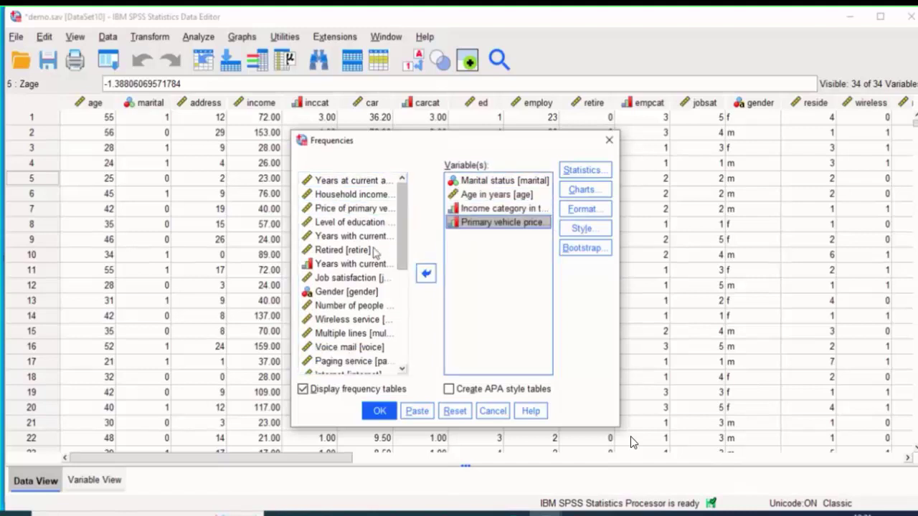
drag(344, 298, 495, 236)
click(578, 175)
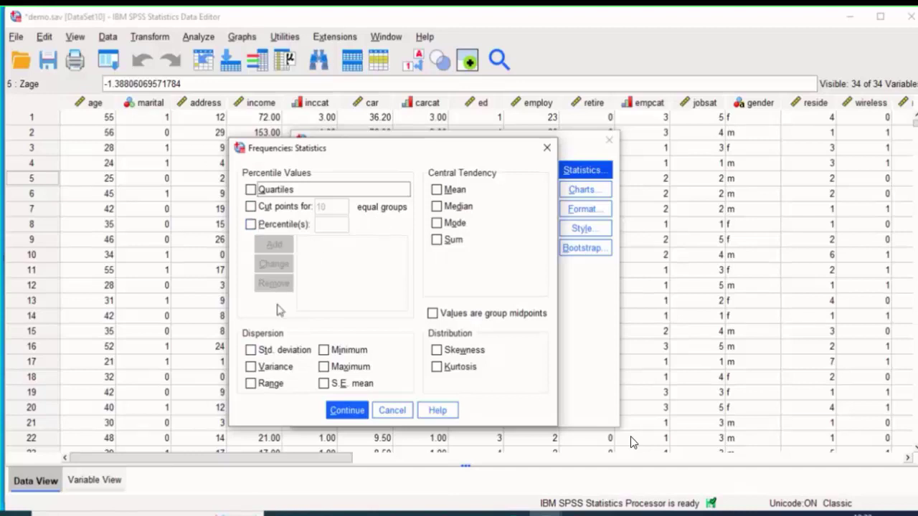
click(251, 225)
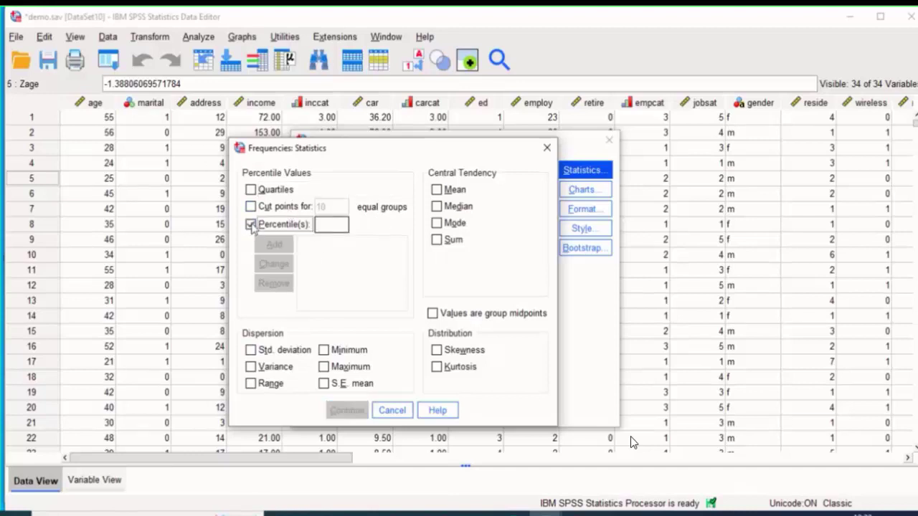
click(250, 190)
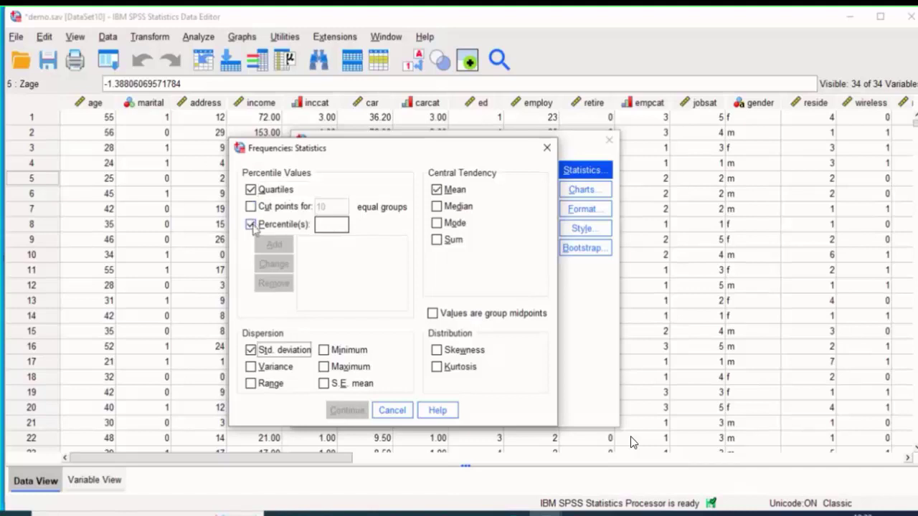
click(251, 226)
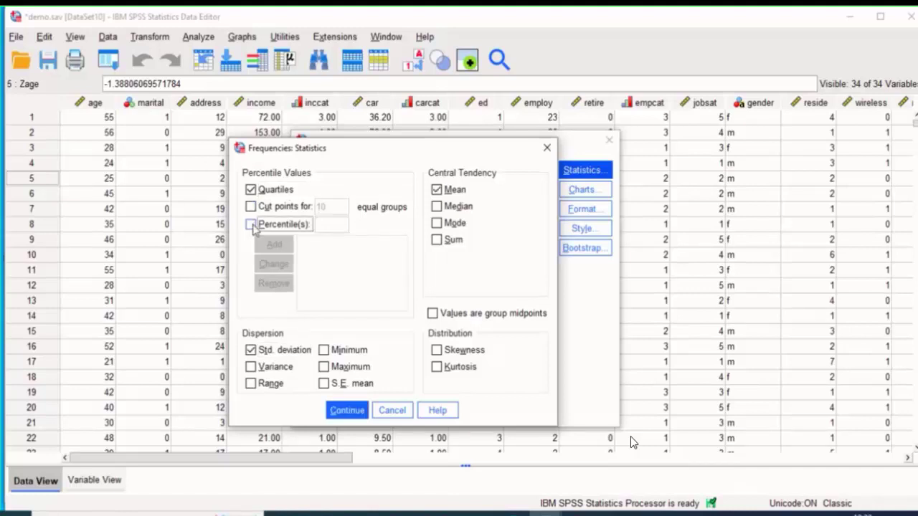
click(251, 226)
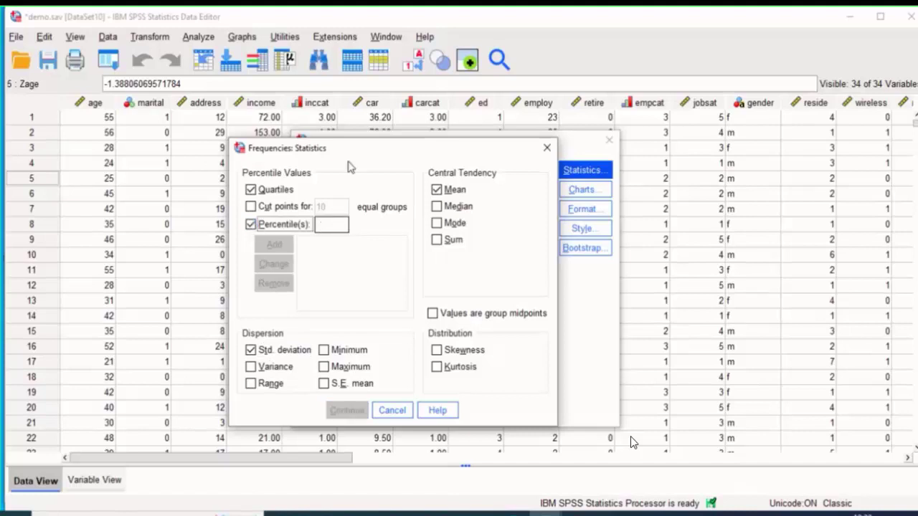
drag(370, 151, 690, 179)
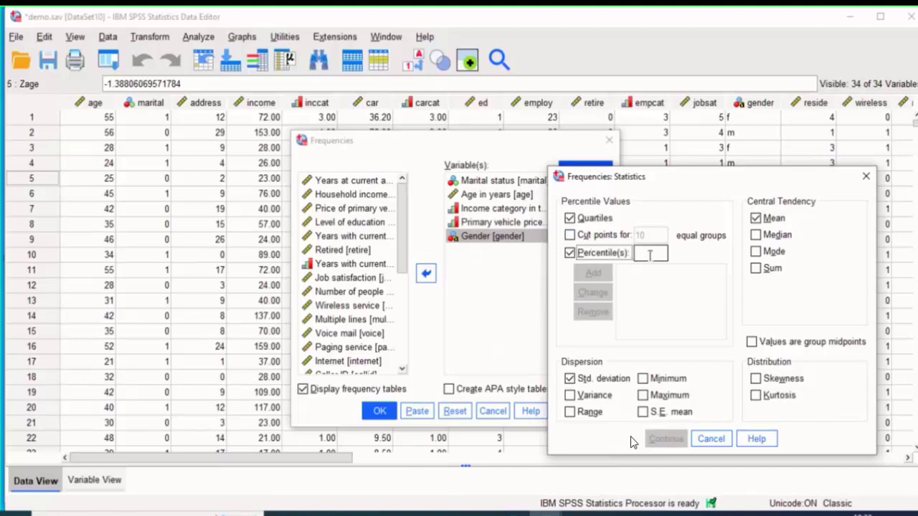
drag(658, 180, 728, 103)
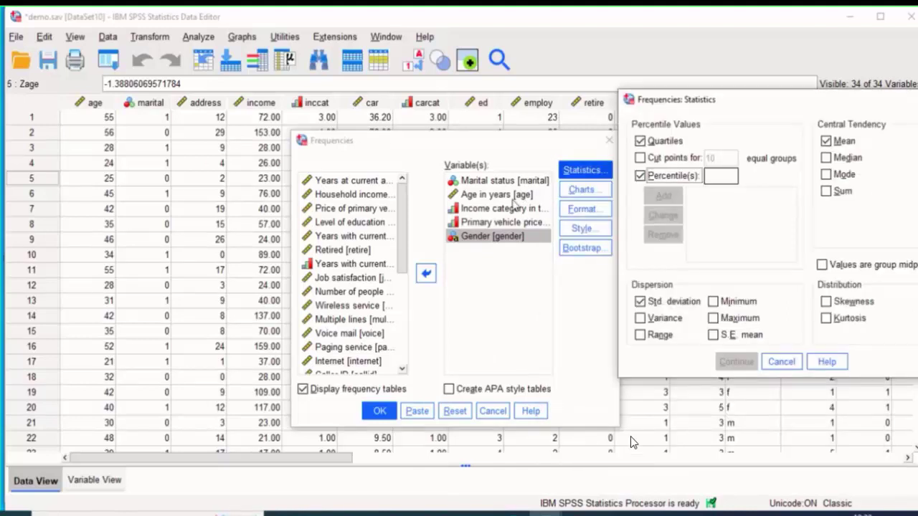
click(640, 176)
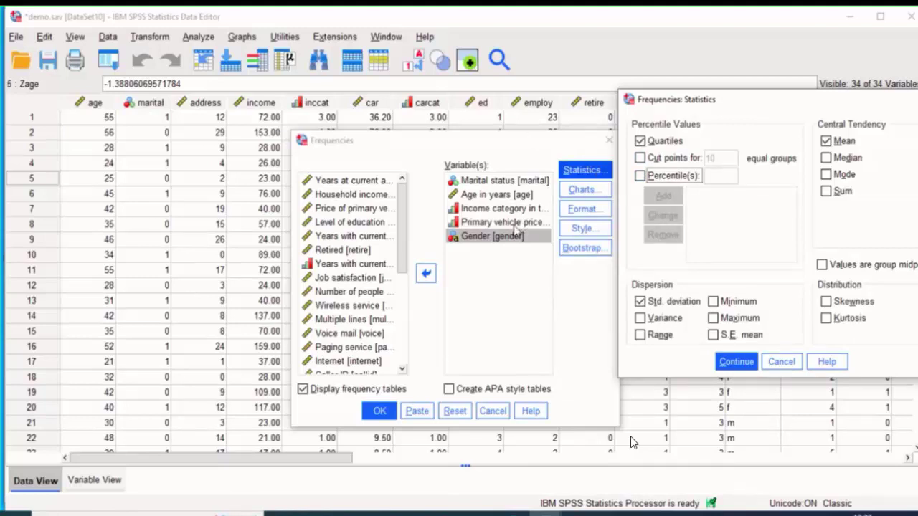
click(781, 362)
Remove Age in years from the Frequencies variables and try the percentile, cut point and mean statistics options without applying them.
double_click(495, 194)
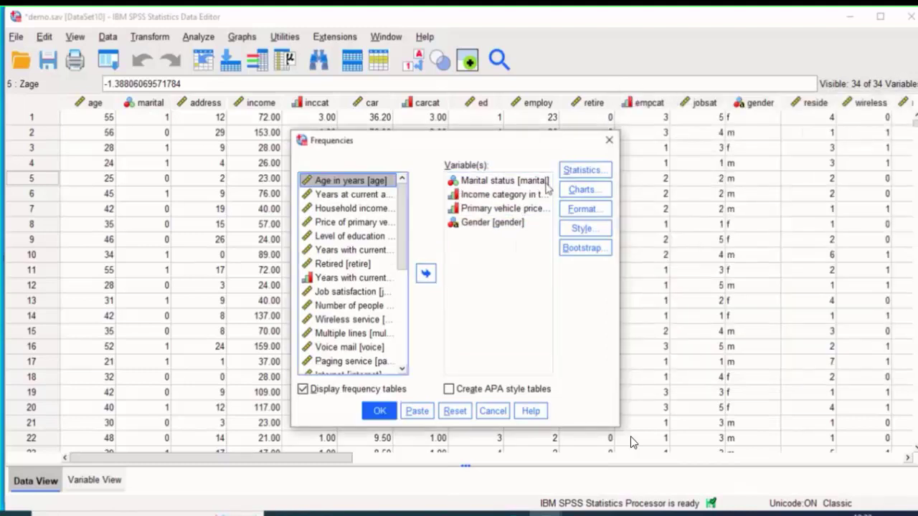
click(573, 177)
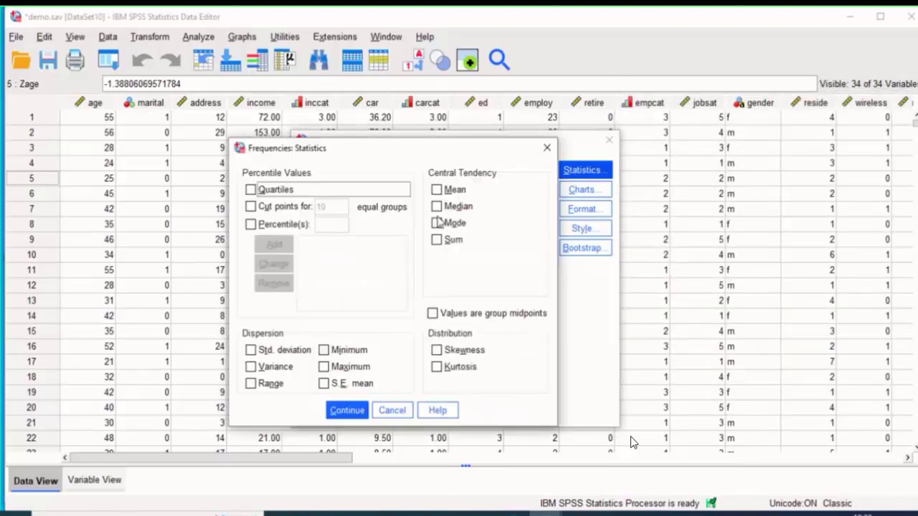
click(251, 224)
click(251, 225)
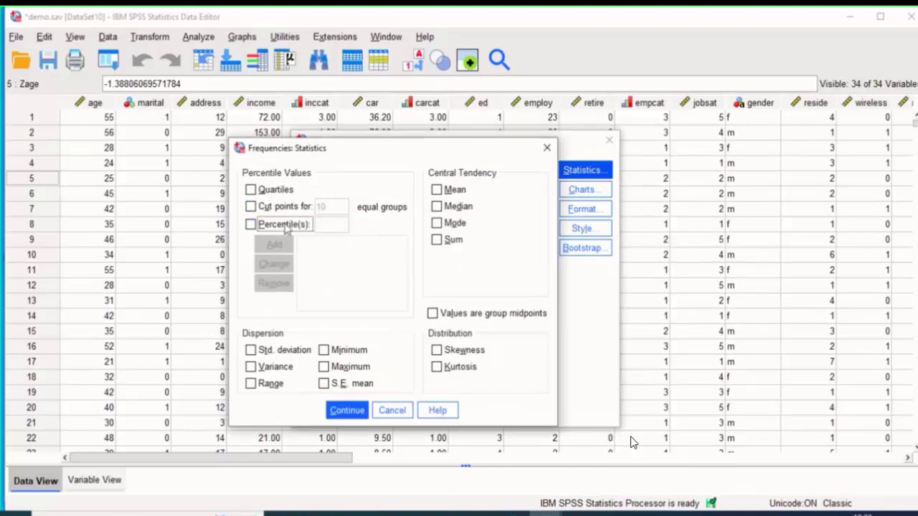
click(251, 225)
click(251, 207)
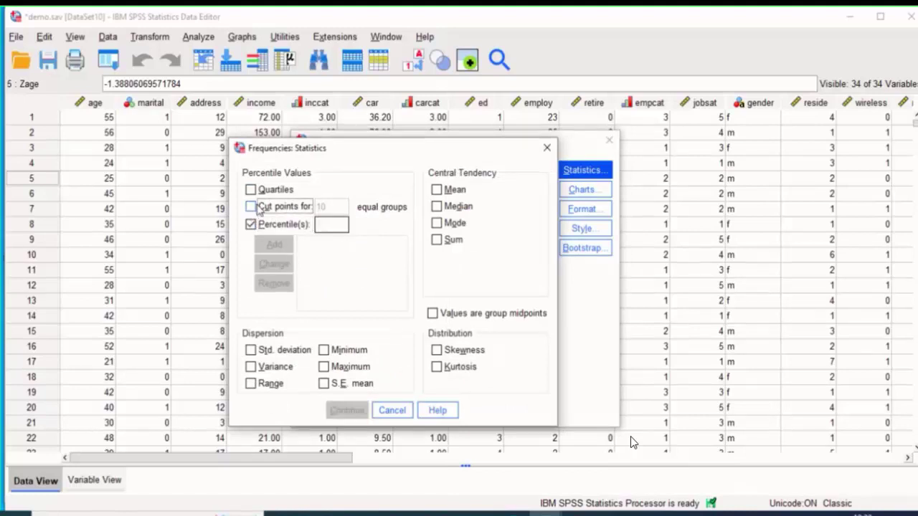
click(436, 190)
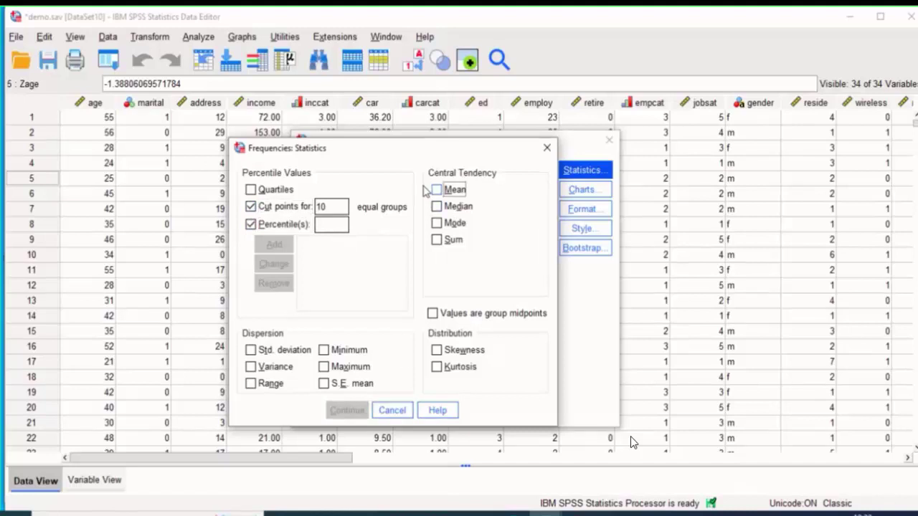
click(546, 149)
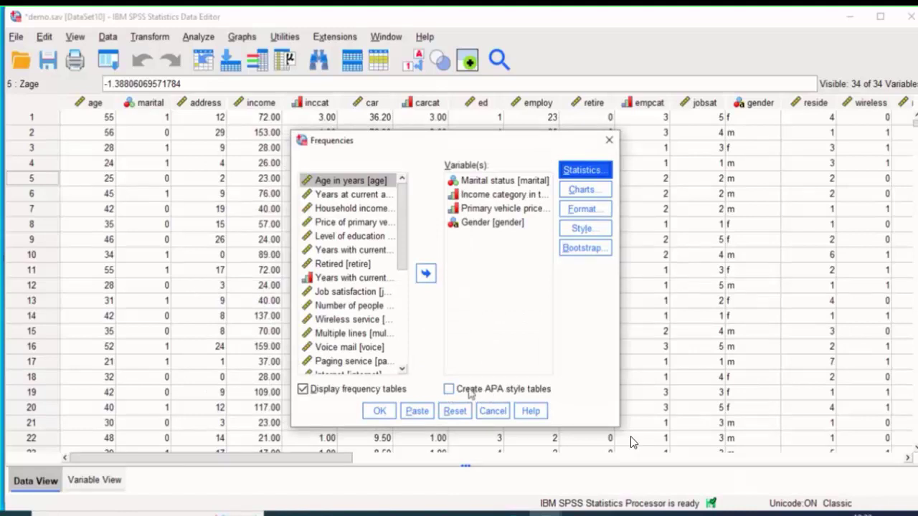
Toggle the display of frequency tables off and on again, and close the Frequencies dialog without running it.
click(303, 389)
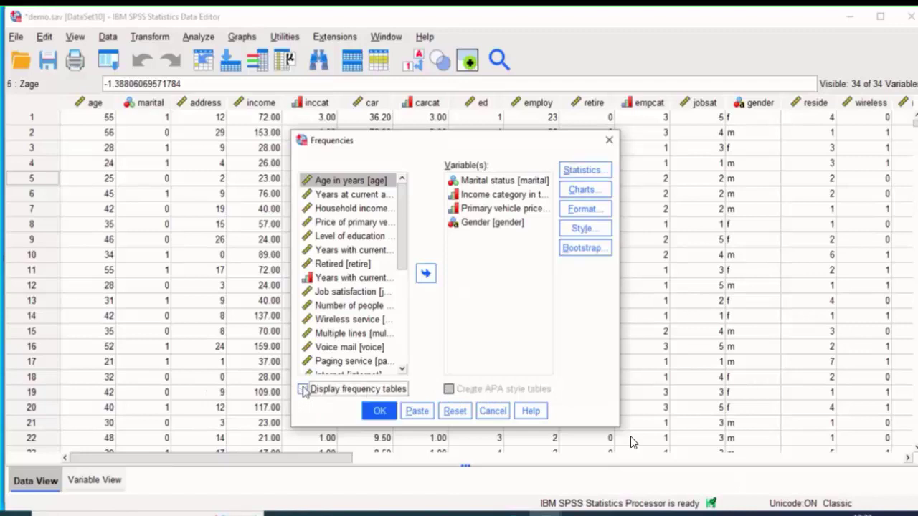
click(303, 390)
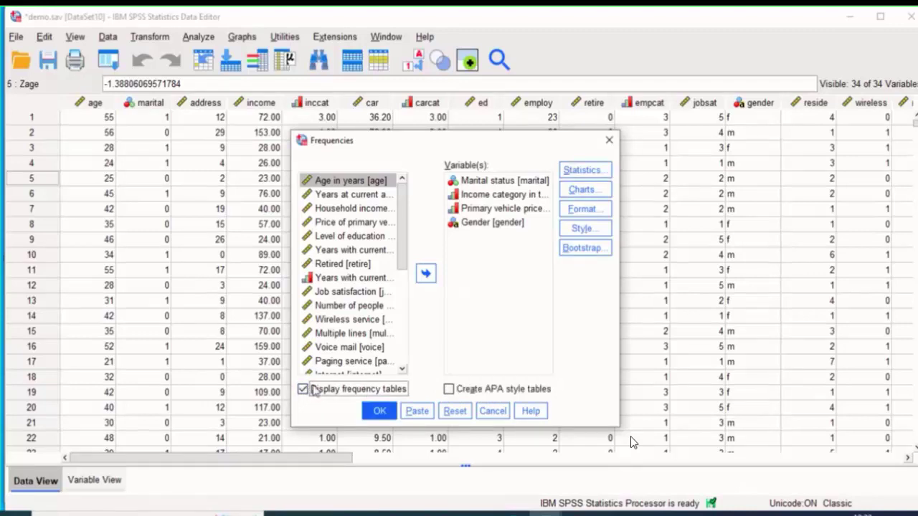
click(608, 142)
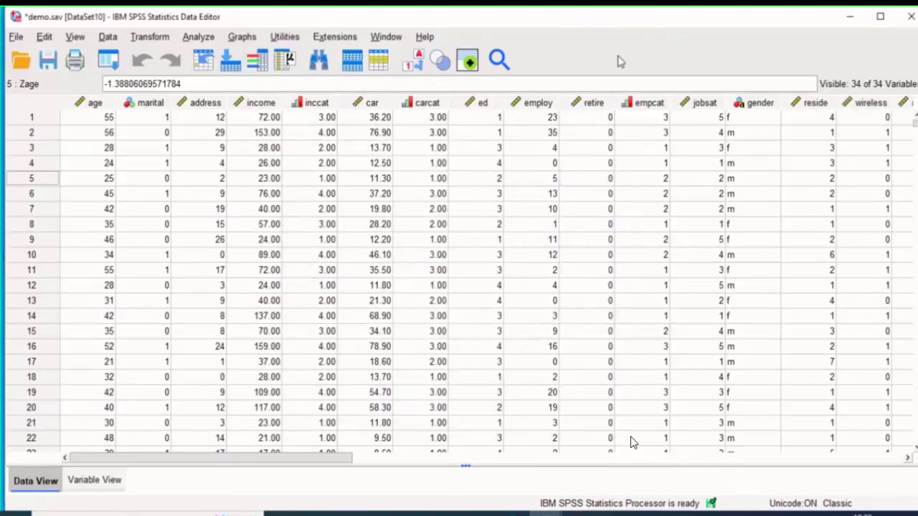
Switch to the SPSS Detail Module Specification PDF in the browser.
click(694, 22)
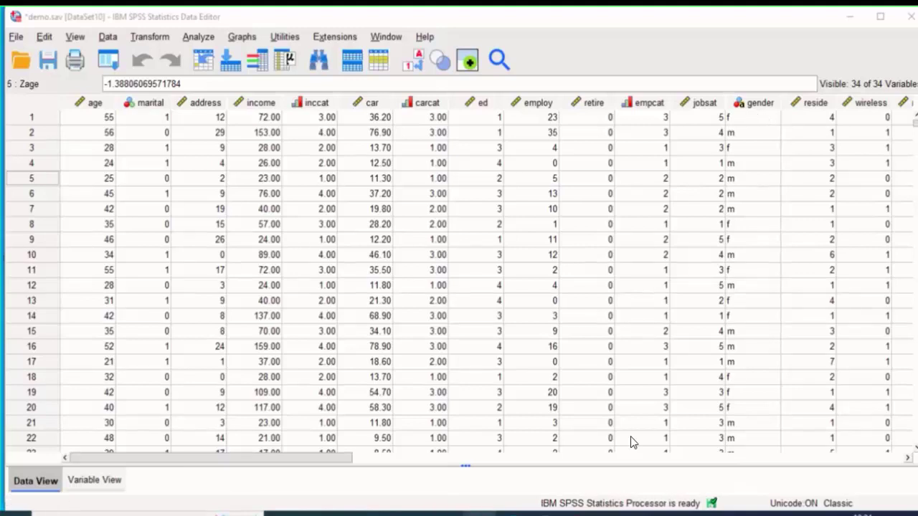
click(512, 514)
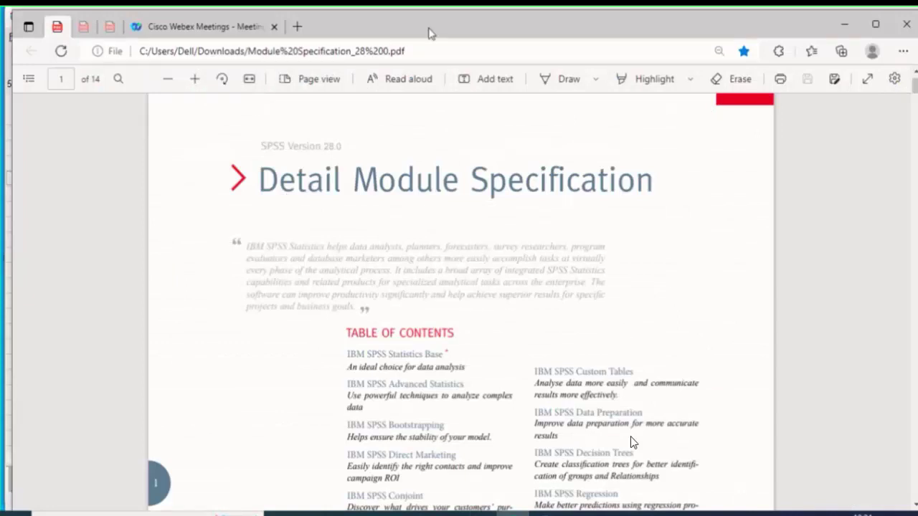
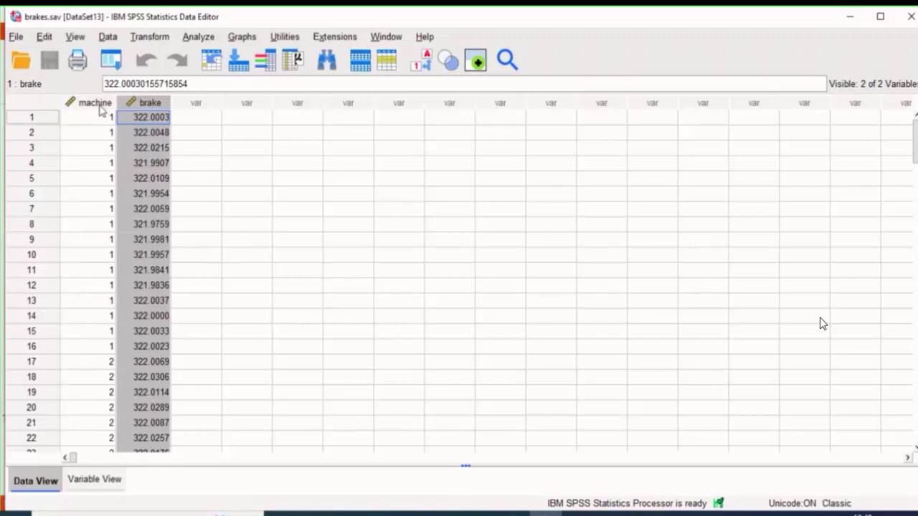
Examine the machine and brake variables and their values in brakes.sav.
click(101, 107)
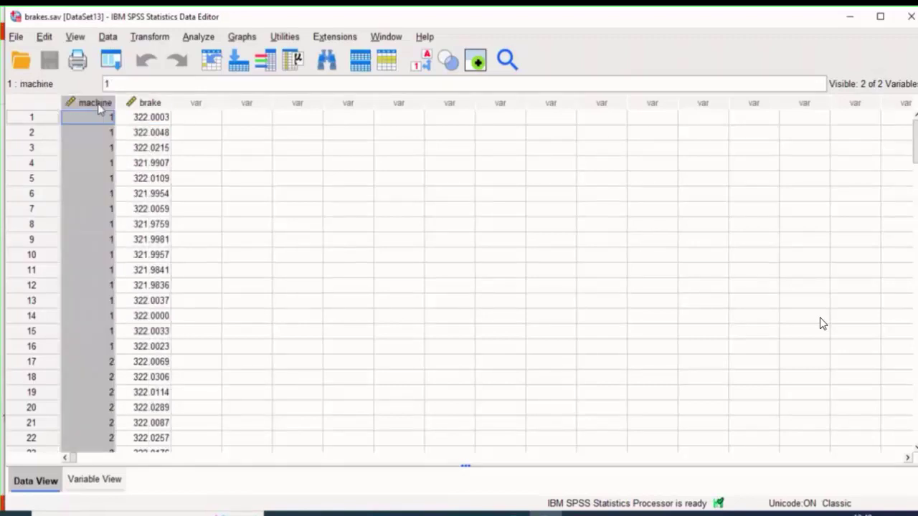
click(159, 105)
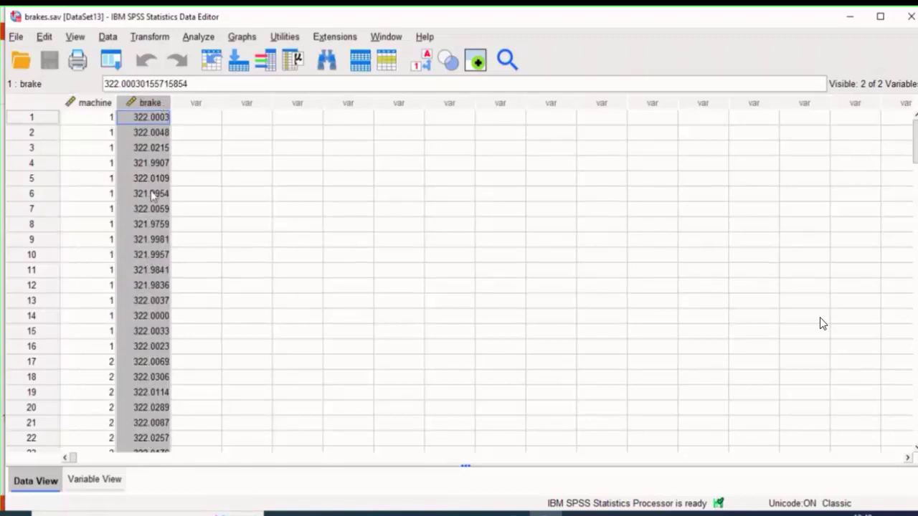
click(248, 163)
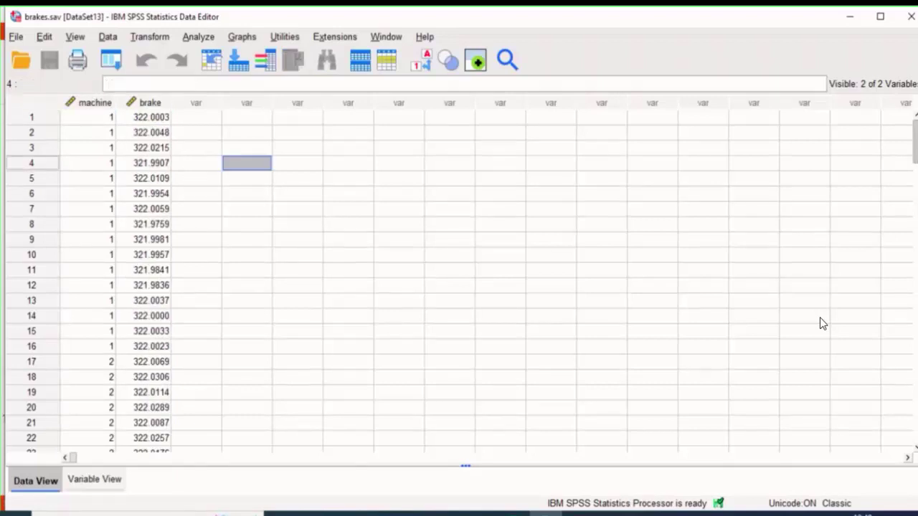
scroll(822, 324, down, 2)
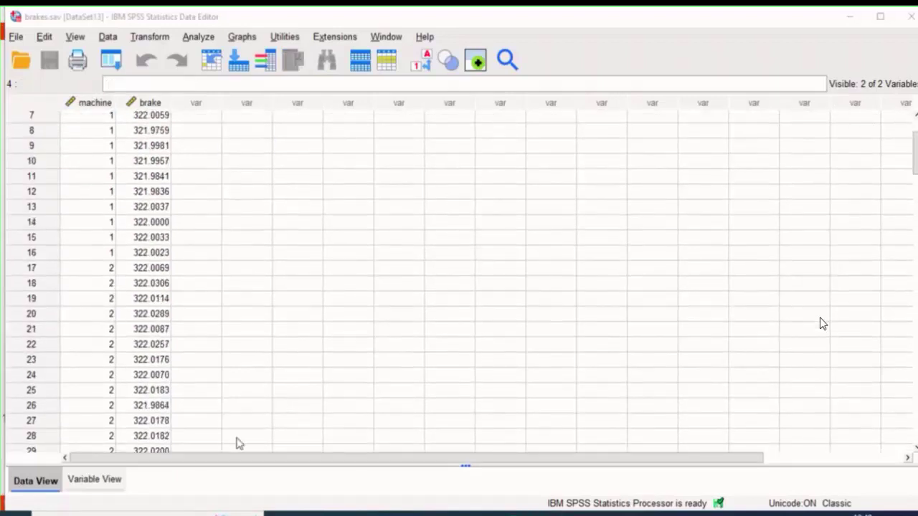
Switch to the PowerPoint presentation and read the One sample T test problem and the instructions for splitting the file.
click(447, 513)
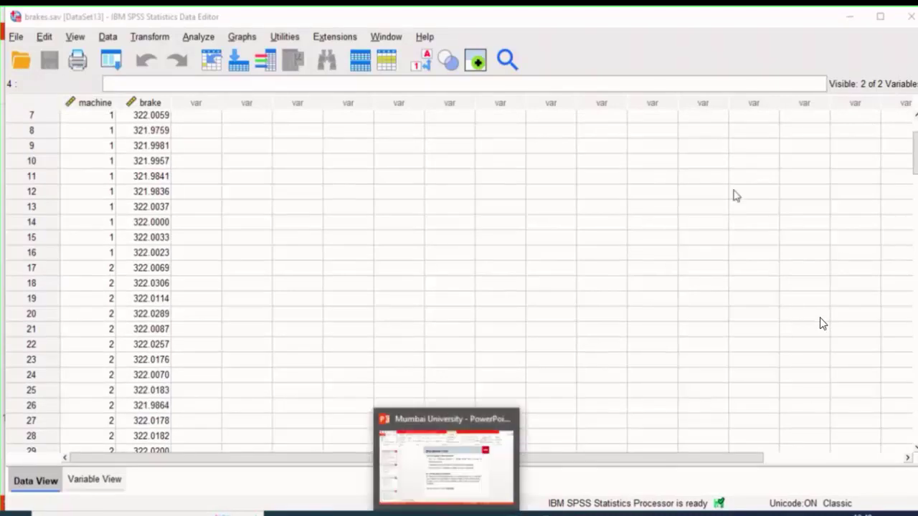
click(445, 514)
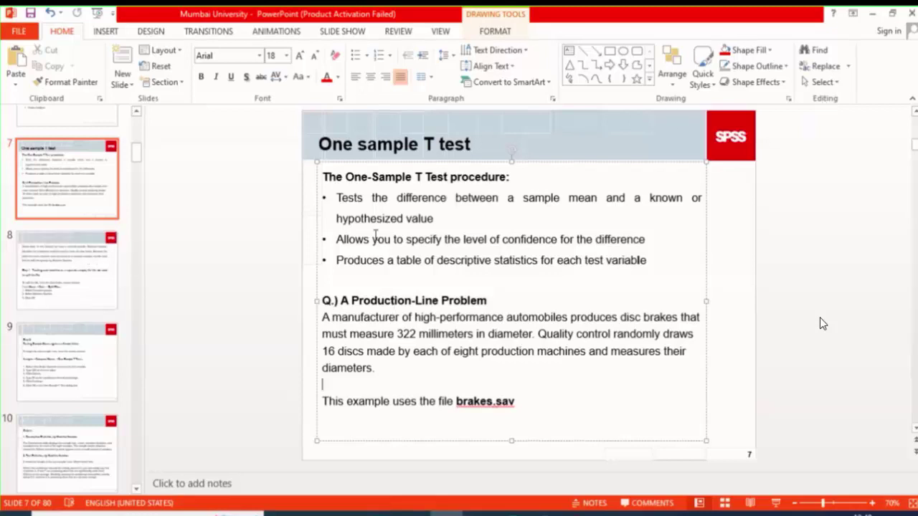
click(82, 272)
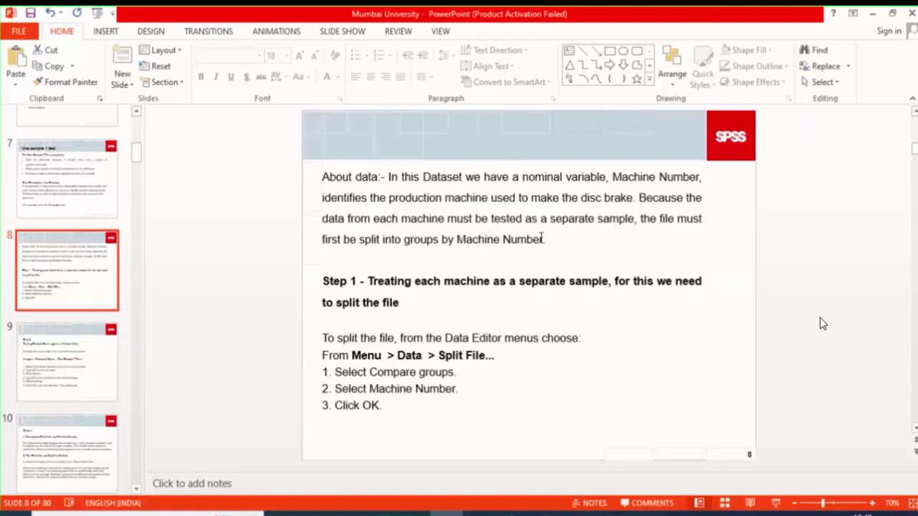
drag(359, 261, 459, 373)
click(544, 399)
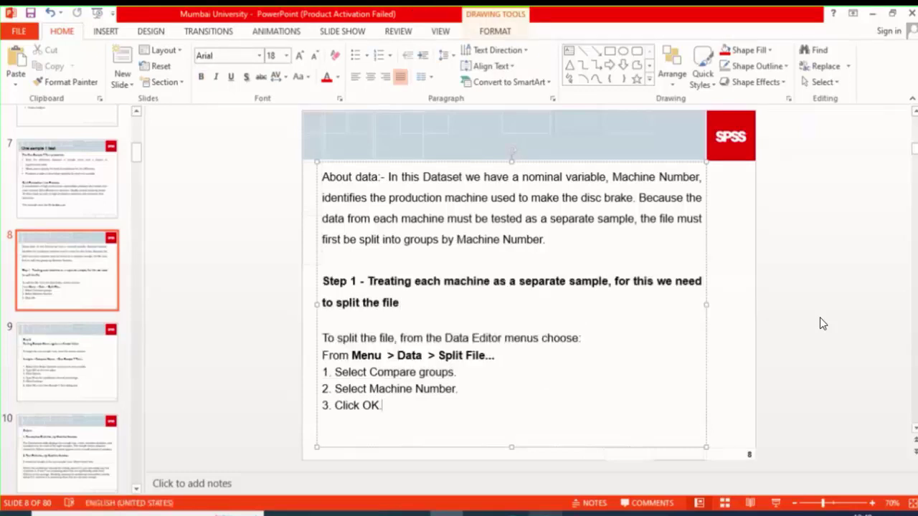
Switch back to brakes.sav in SPSS and split the file to compare groups based on Machine Number.
mouse_move(550, 512)
click(547, 488)
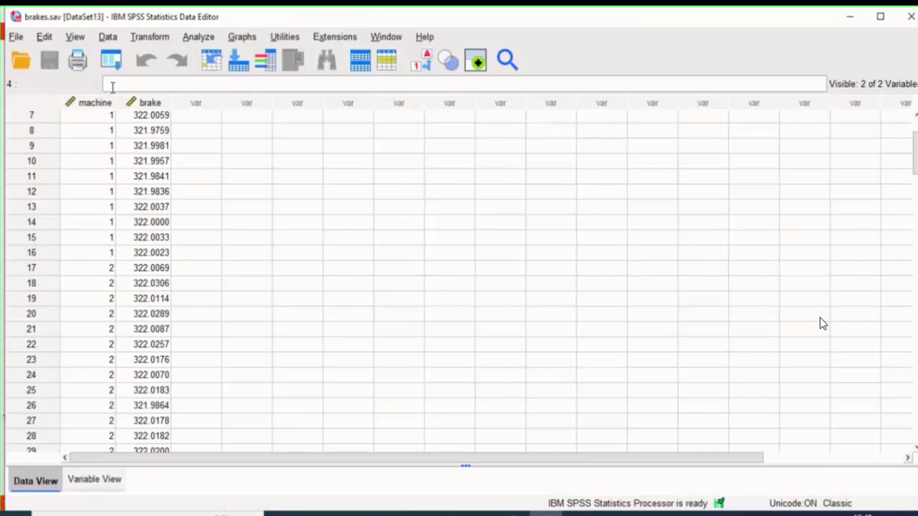
click(112, 40)
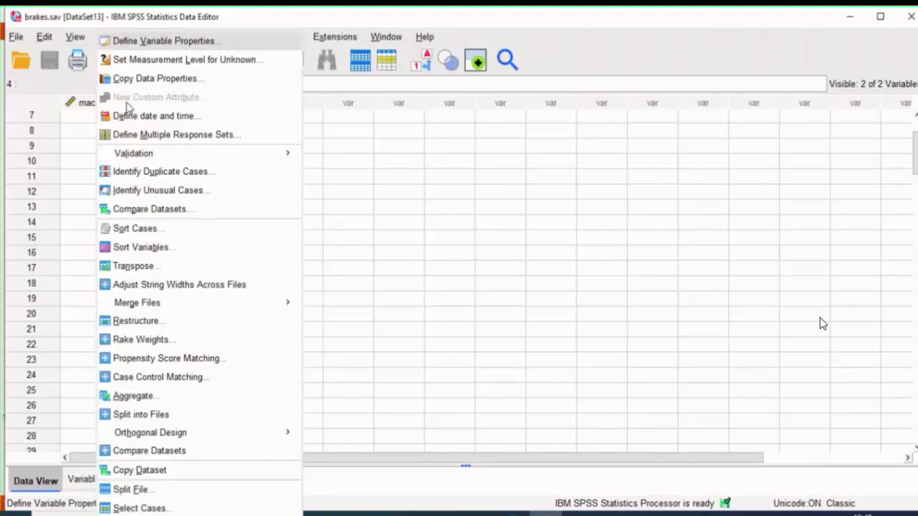
click(142, 490)
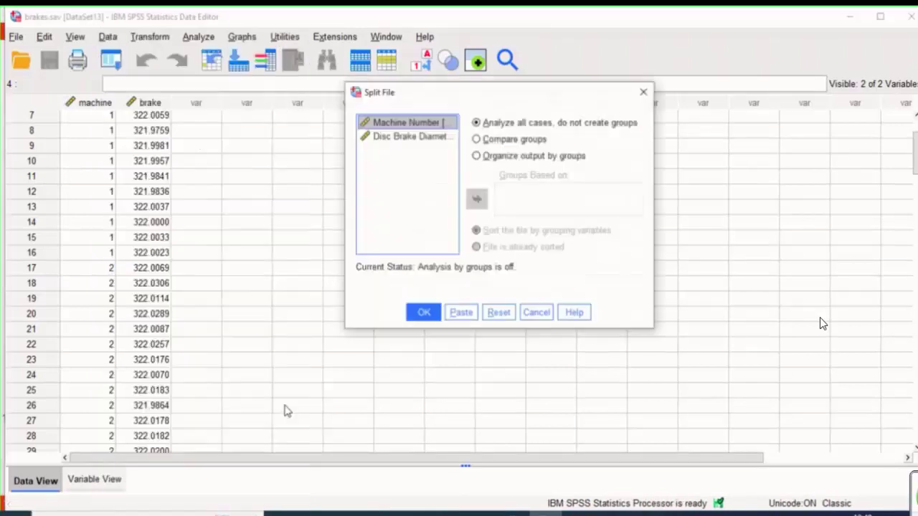
click(478, 139)
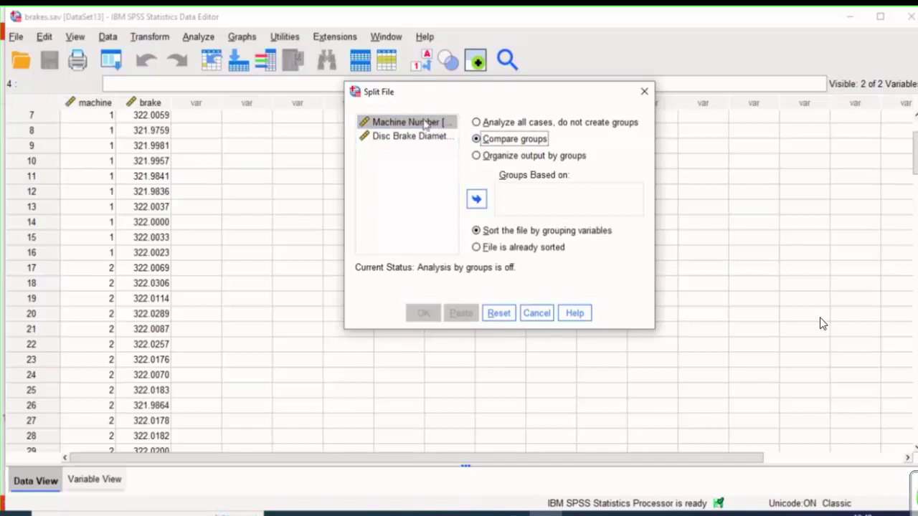
drag(437, 126, 527, 203)
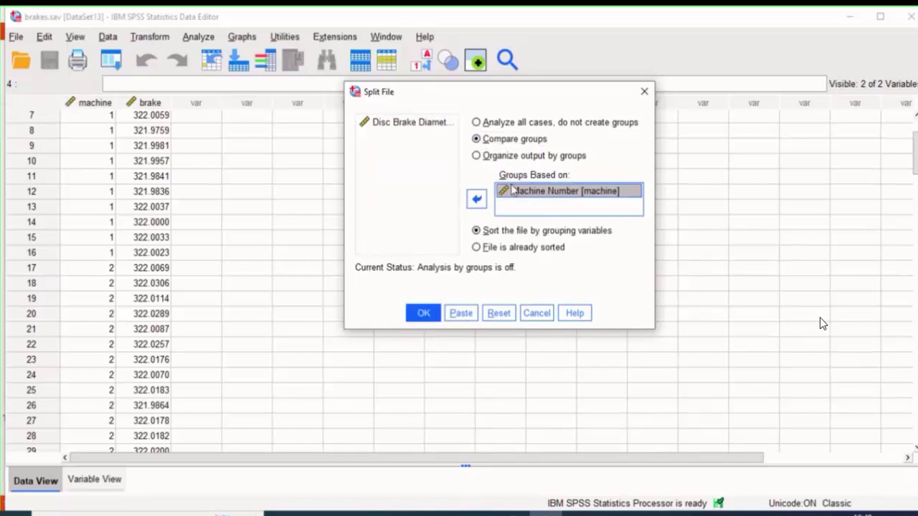
click(422, 313)
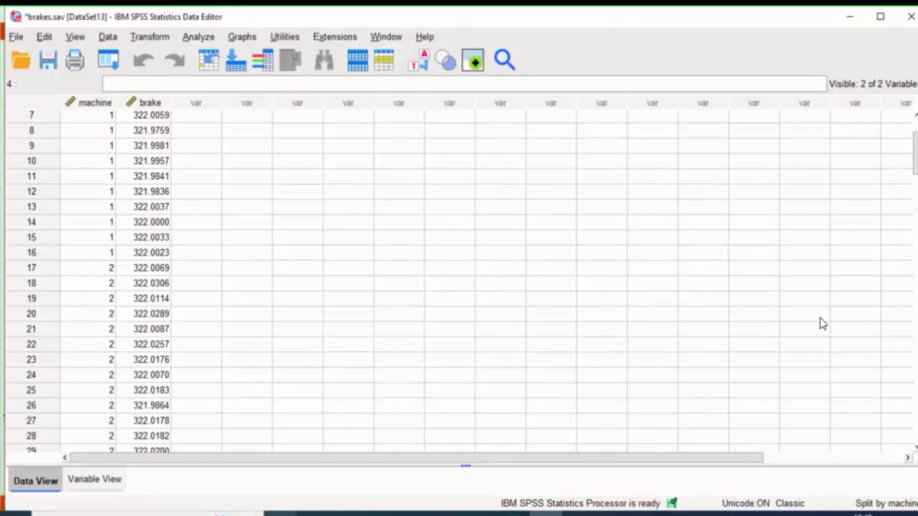
Switch to PowerPoint and review slide 9 on testing sample means against a known value.
click(446, 514)
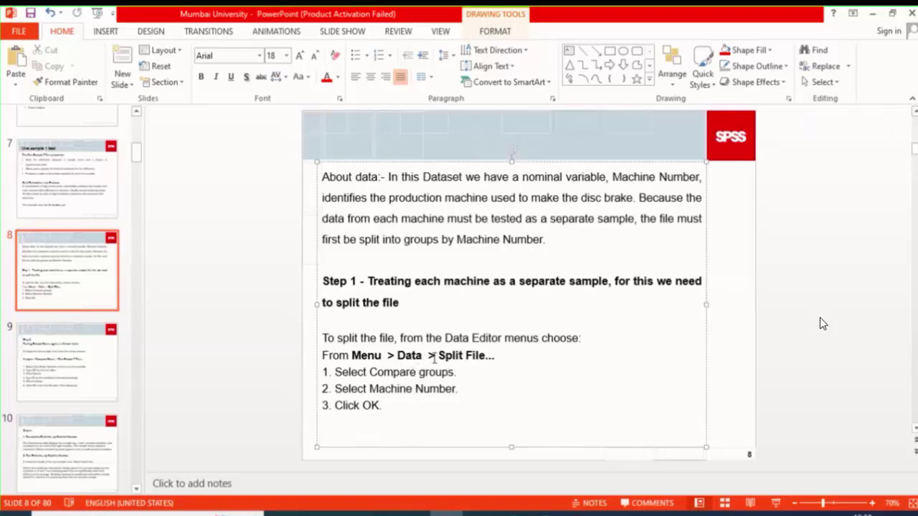
click(412, 303)
click(89, 359)
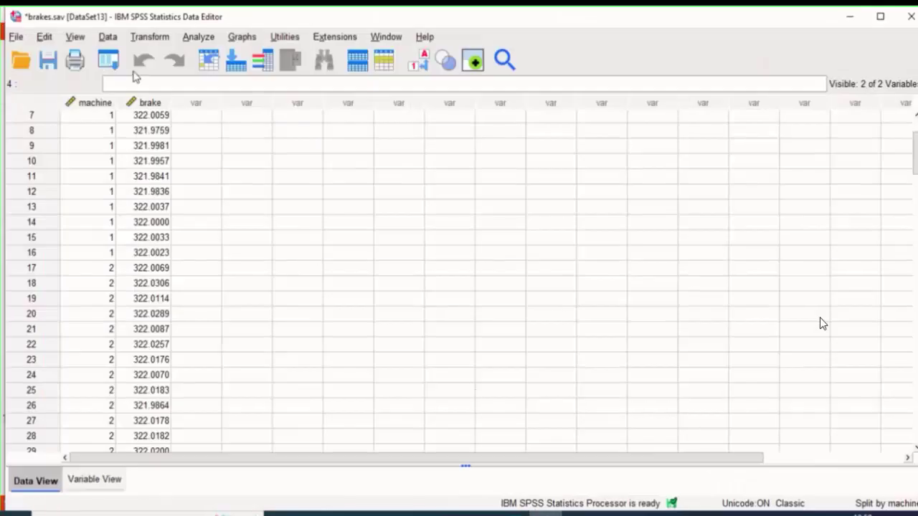
click(204, 38)
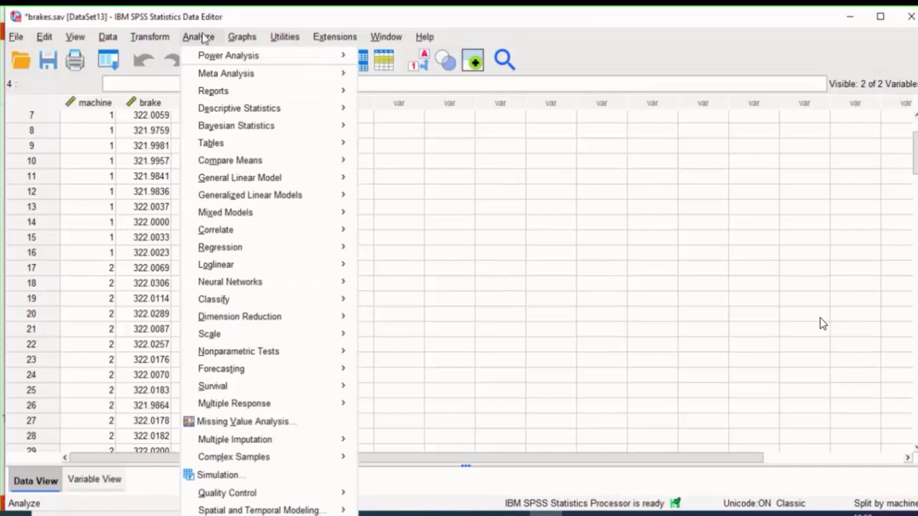
mouse_move(230, 160)
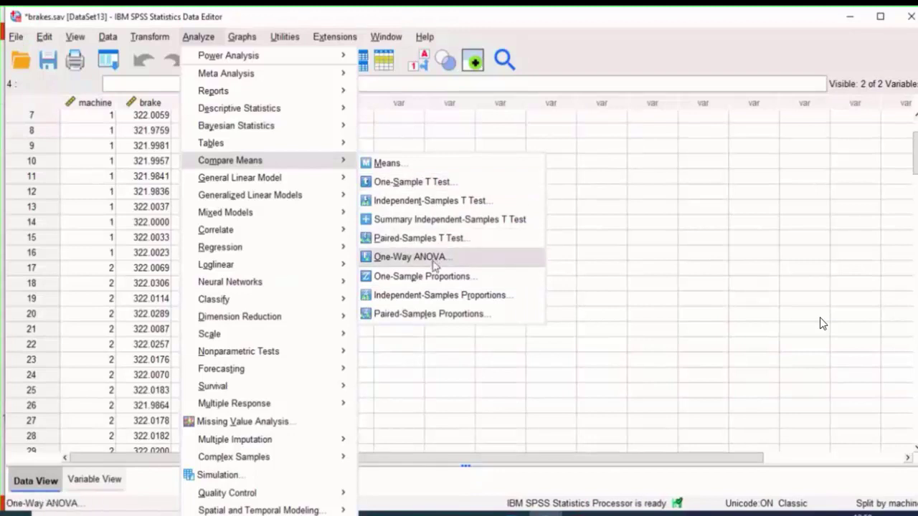
click(832, 126)
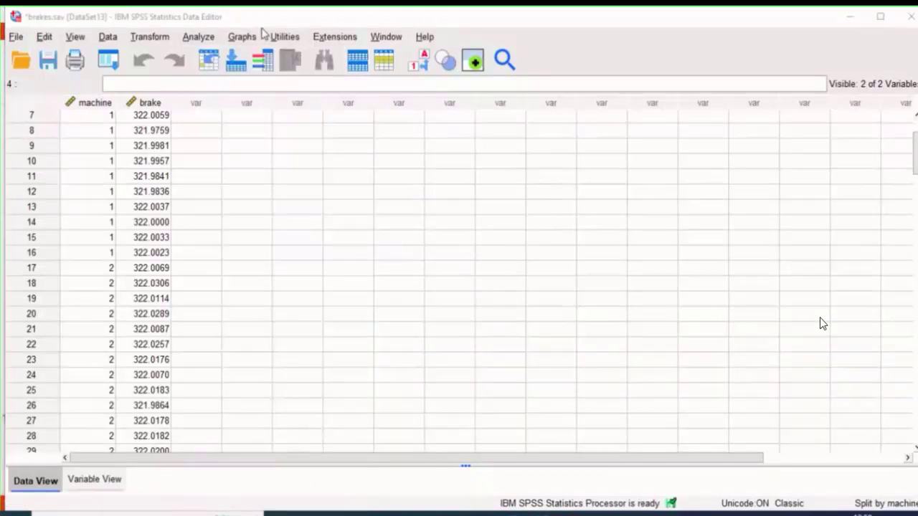
Set up a One-Sample T Test with Disc Brake Diameter (mm) as the test variable and 322 as the test value, following slide 9.
click(195, 38)
mouse_move(259, 165)
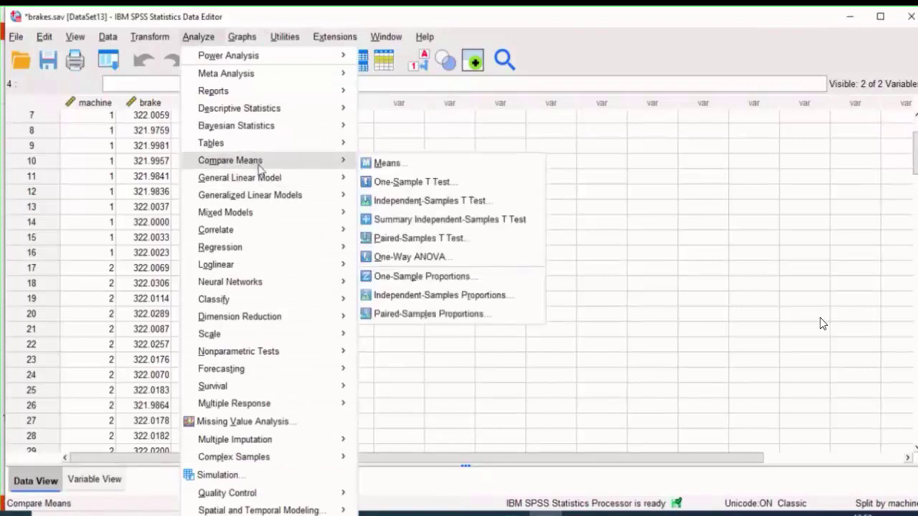
click(377, 183)
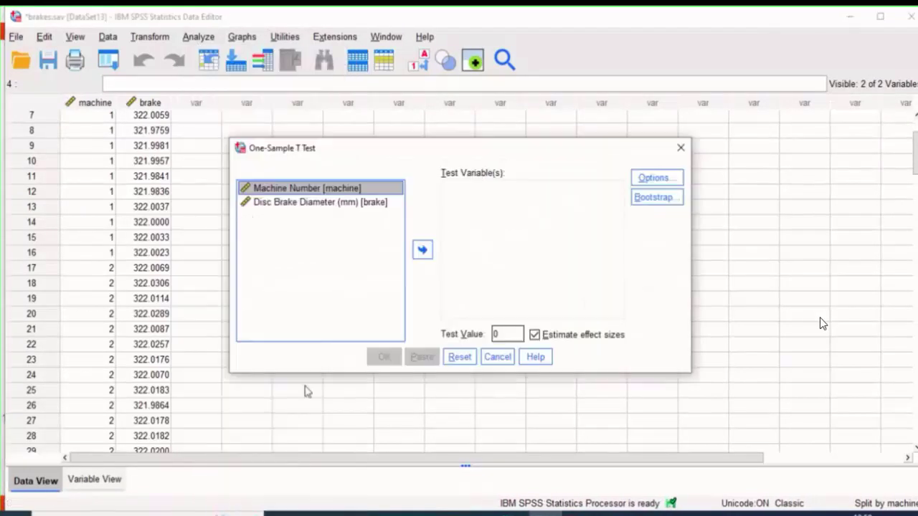
click(334, 204)
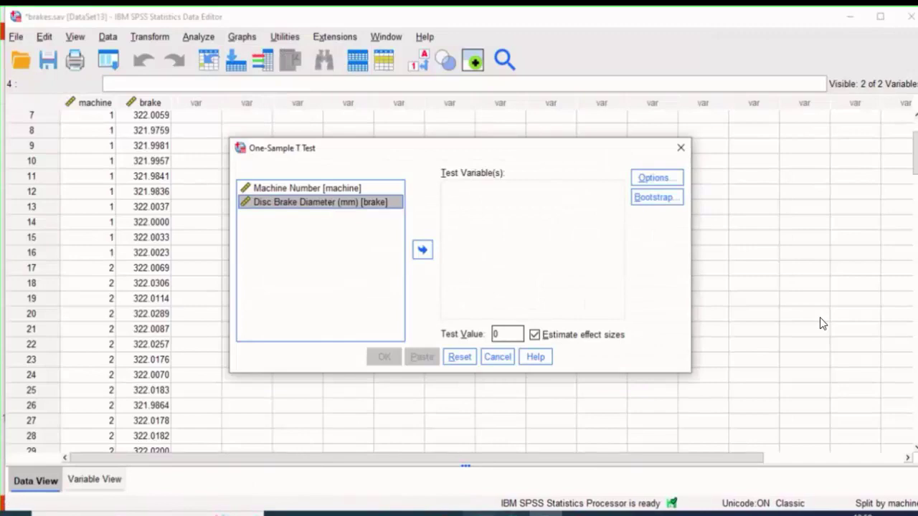
key(alt+Tab)
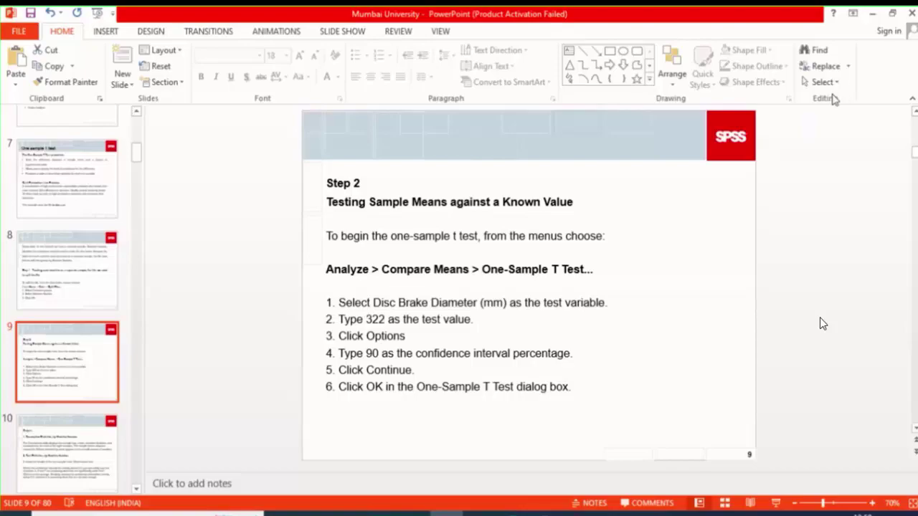
click(545, 513)
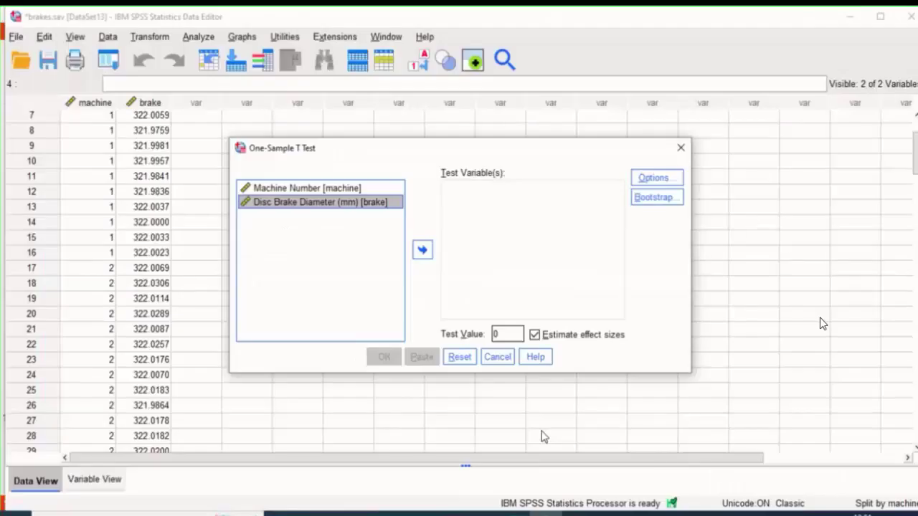
double_click(507, 334)
text(3)
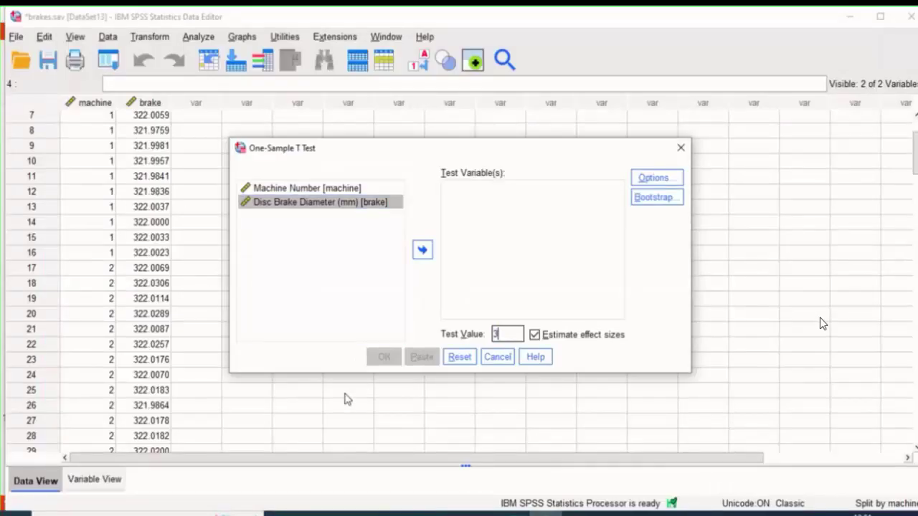
text(22)
drag(296, 204, 463, 207)
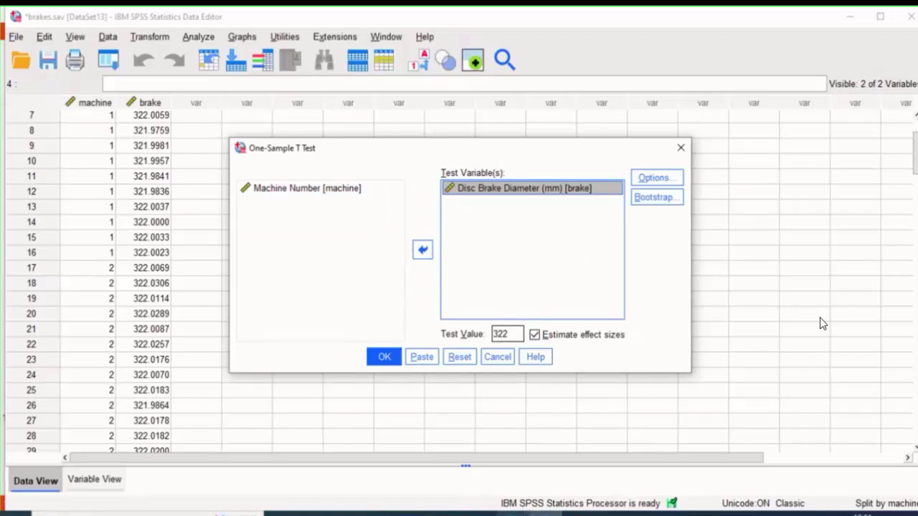
Check the remaining instructions in PowerPoint, set the test's confidence interval percentage to 90 in SPSS, and run it.
key(alt+Tab)
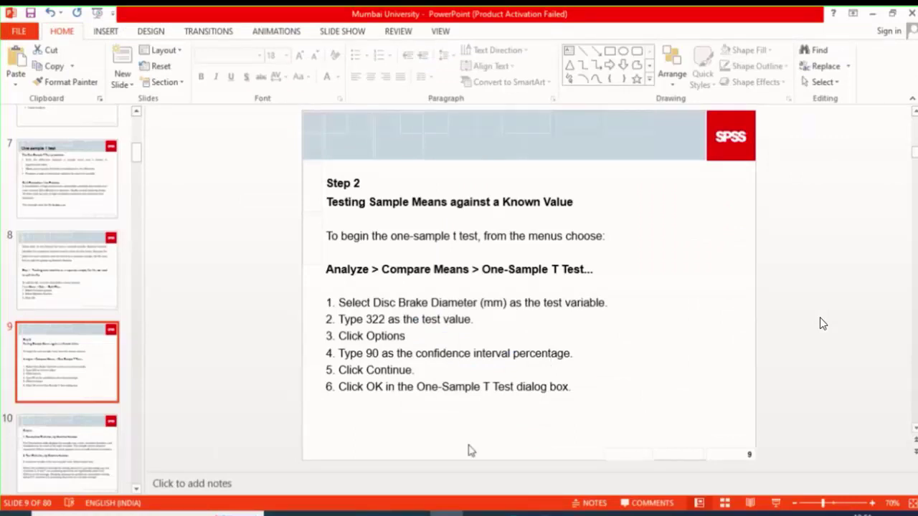
mouse_move(446, 513)
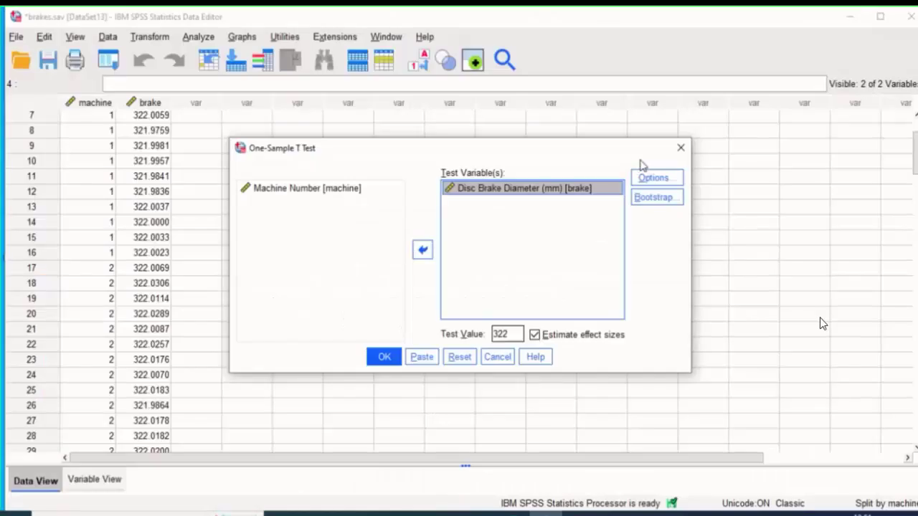
click(654, 178)
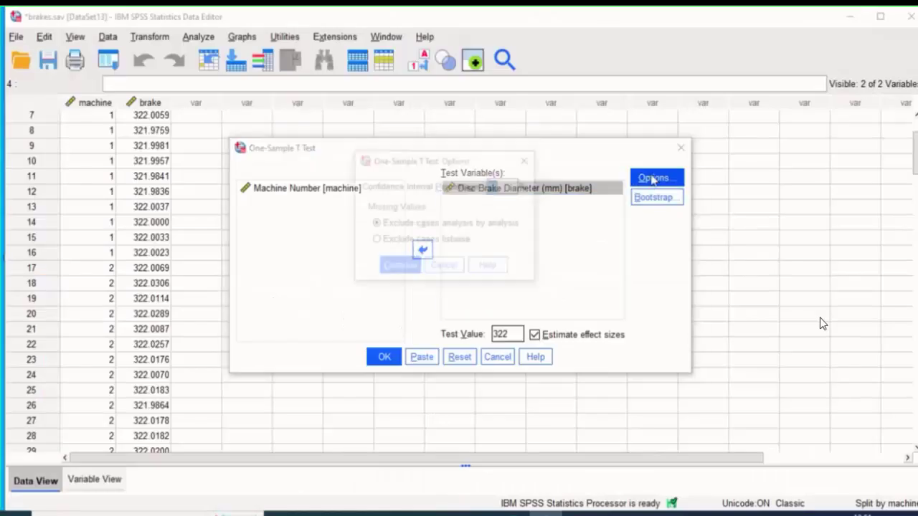
click(508, 186)
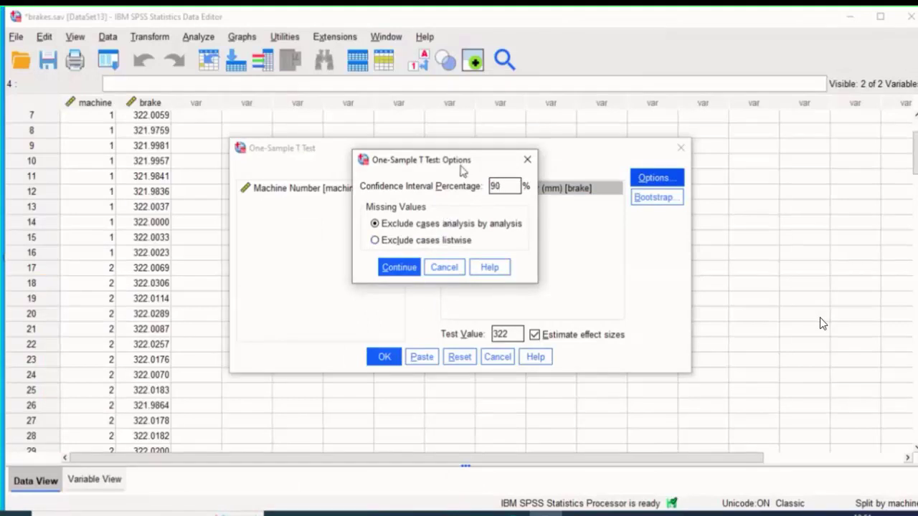
drag(460, 169, 348, 189)
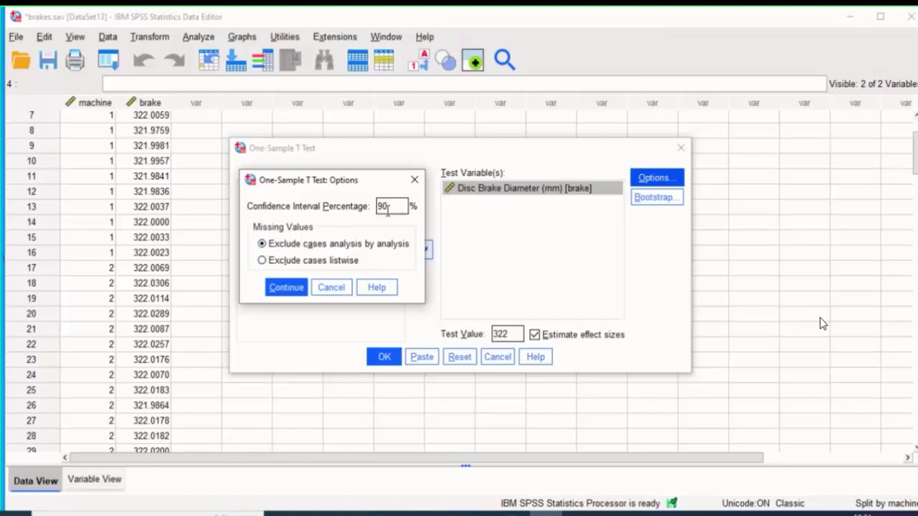
click(287, 288)
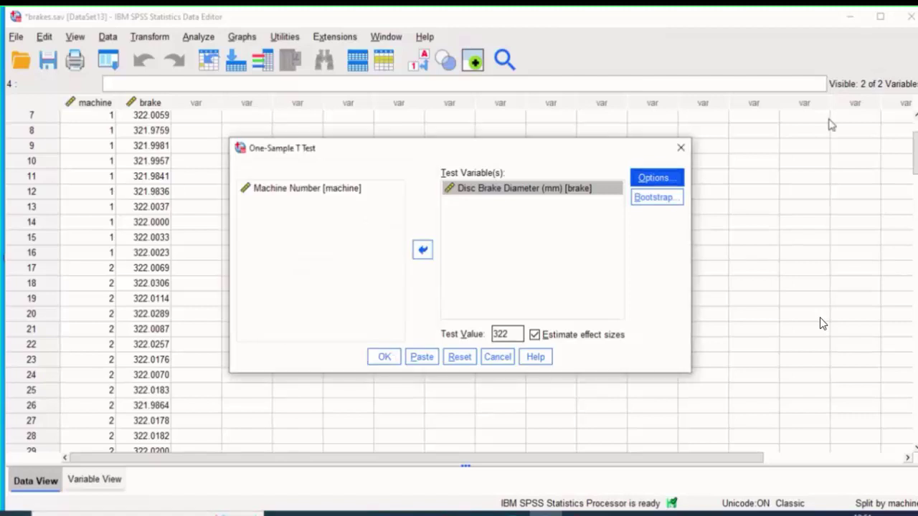
click(384, 357)
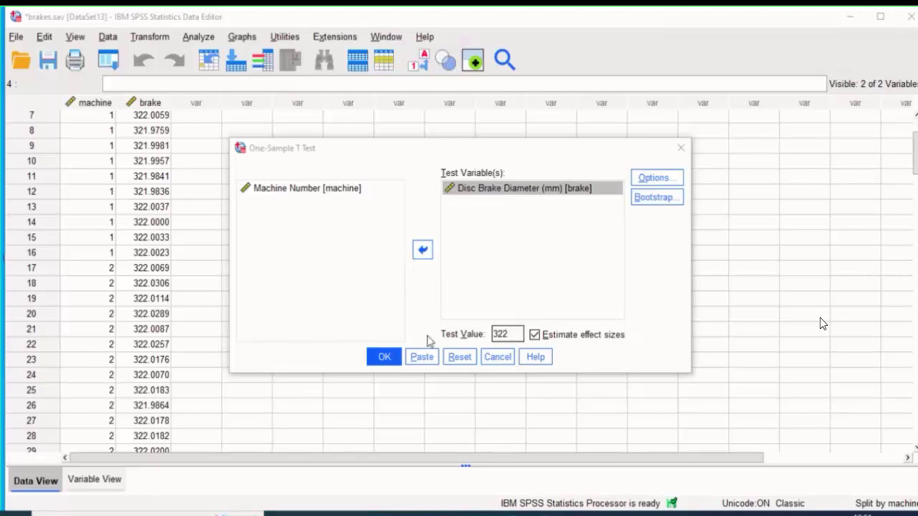
click(385, 357)
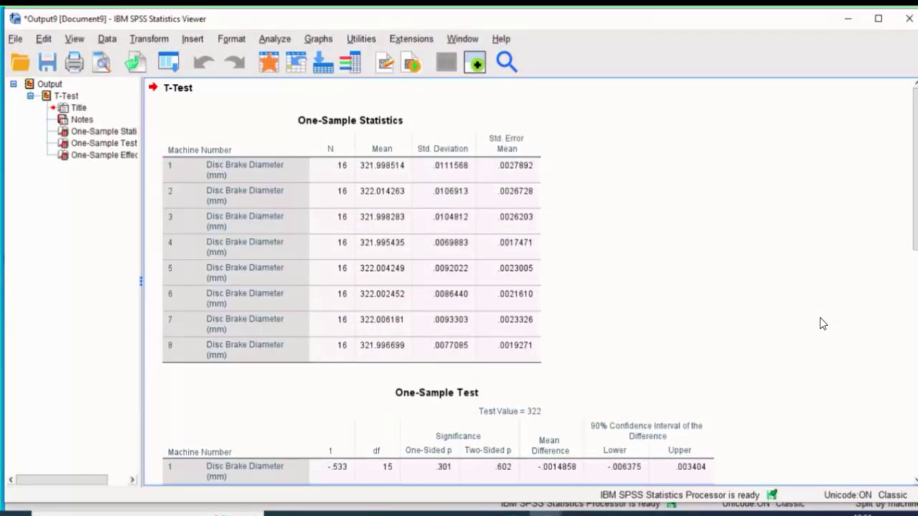
Look through the T-Test output tables, from One-Sample Statistics to One-Sample Effect Sizes.
scroll(823, 324, down, 10)
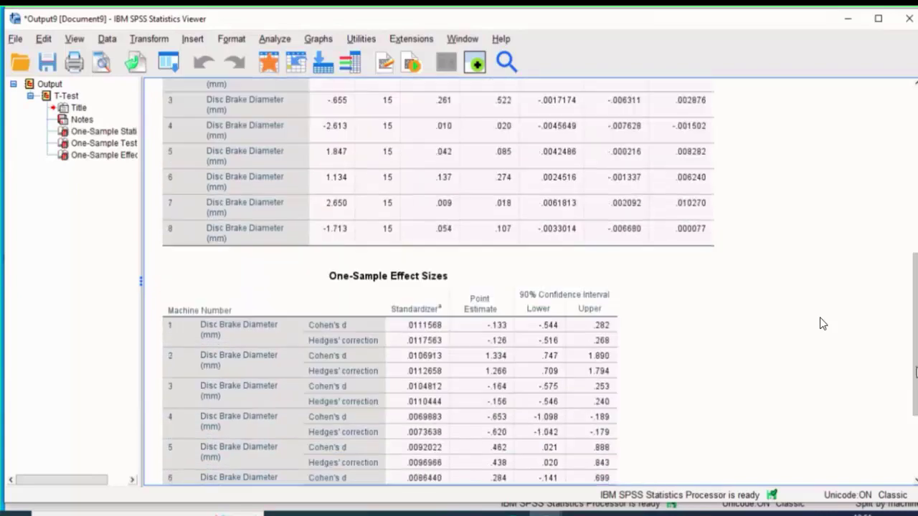
scroll(822, 323, up, 1)
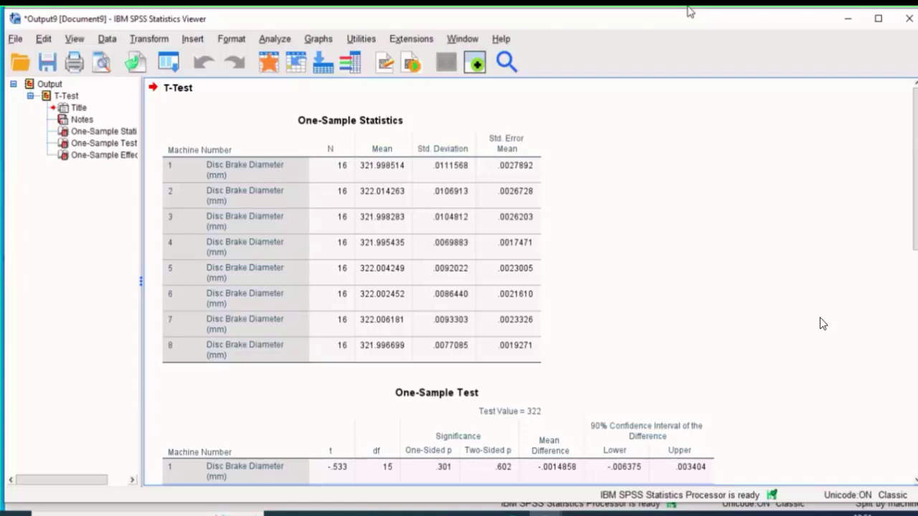
click(473, 189)
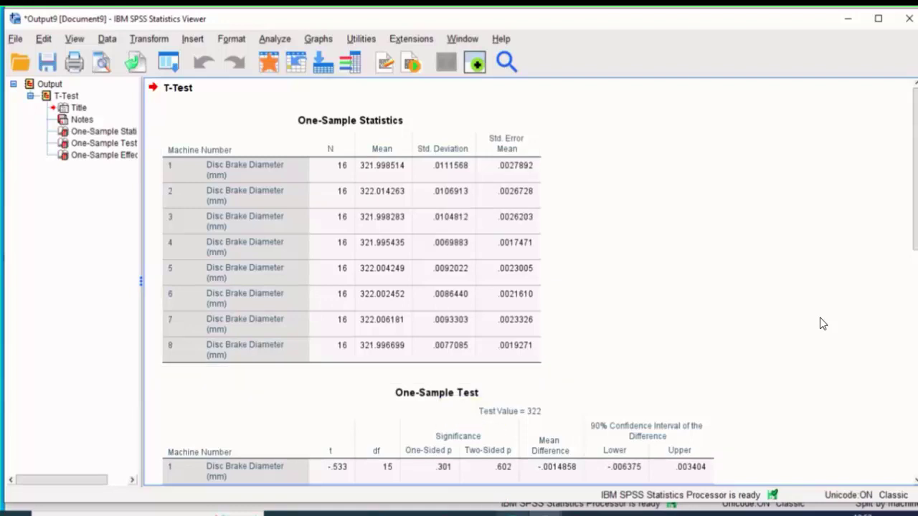
Switch to PowerPoint and review the test instructions on slide 9 and the output explanation on slide 10.
mouse_move(448, 513)
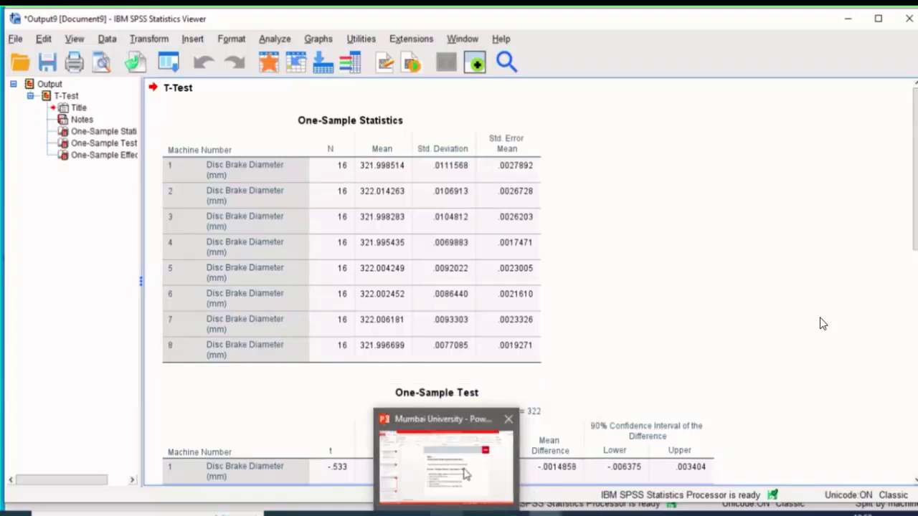
click(466, 473)
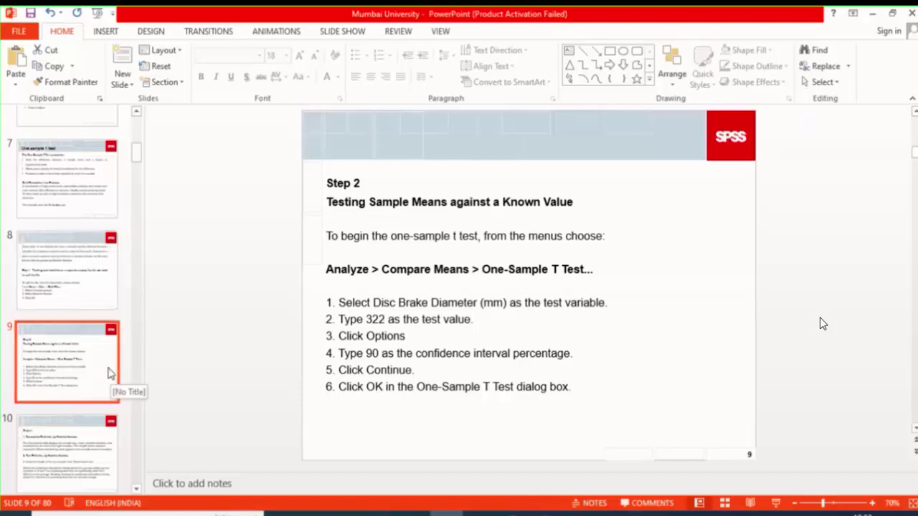
double_click(375, 320)
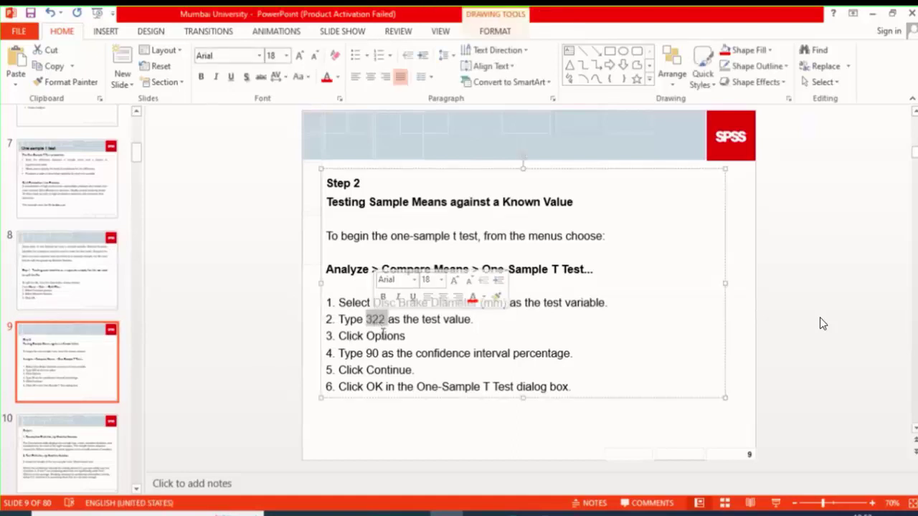
click(85, 435)
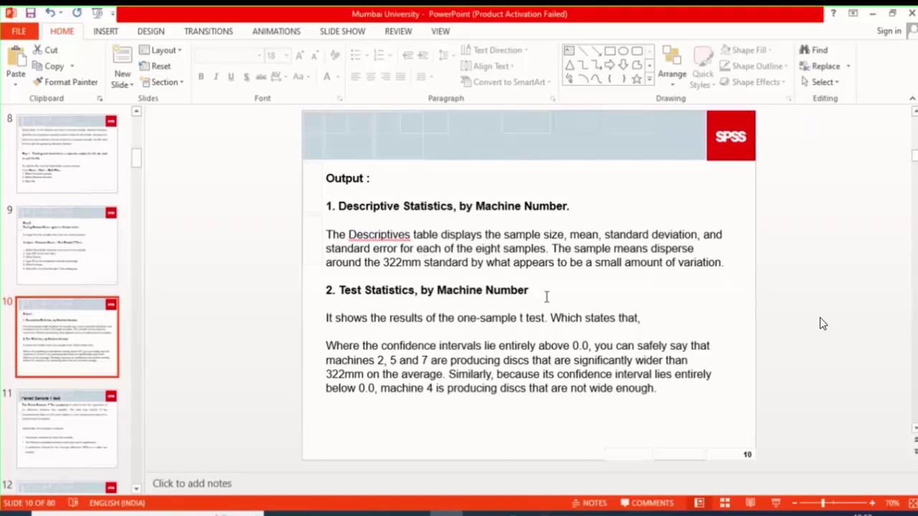
click(98, 259)
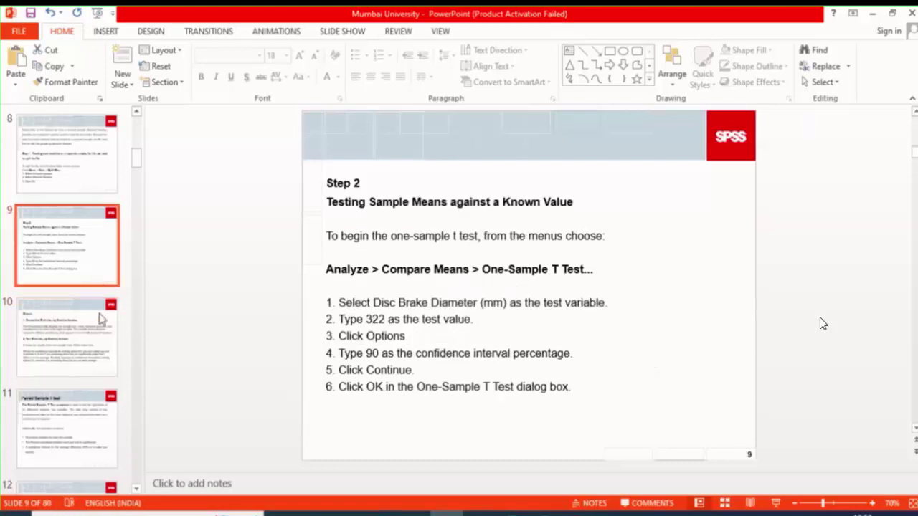
click(58, 326)
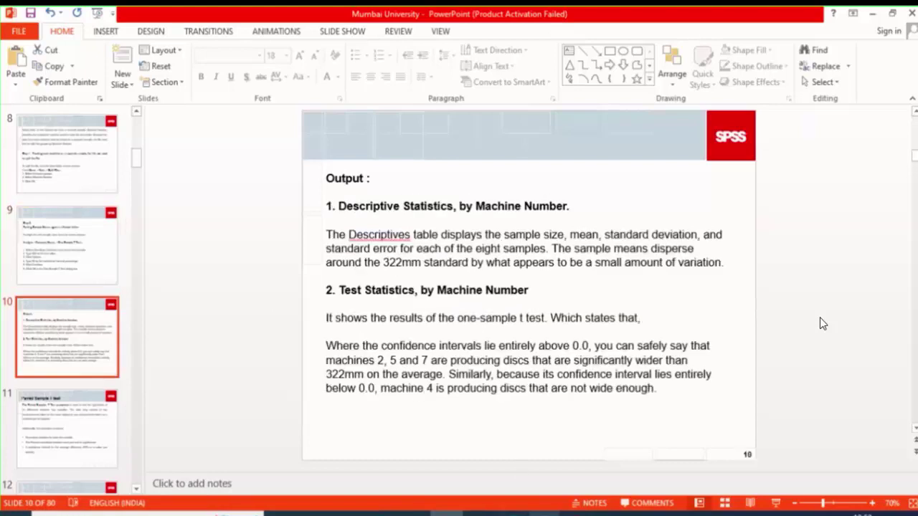
Switch to the SPSS output and examine each machine's sample statistics, confidence interval of the difference, and effect sizes.
click(545, 513)
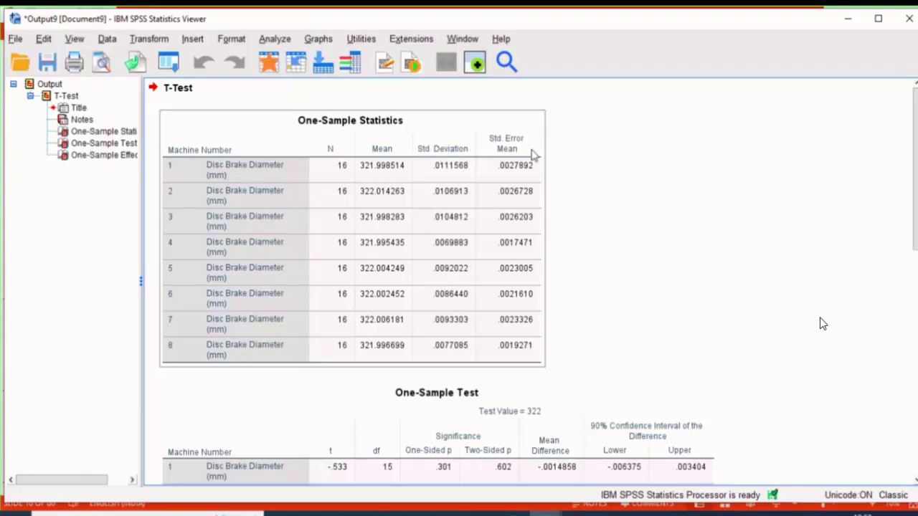
scroll(822, 324, down, 5)
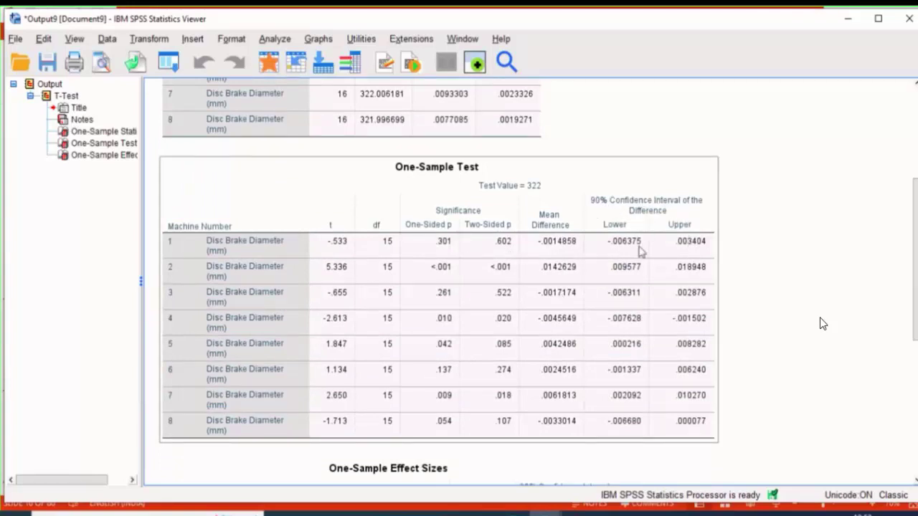
scroll(823, 324, down, 5)
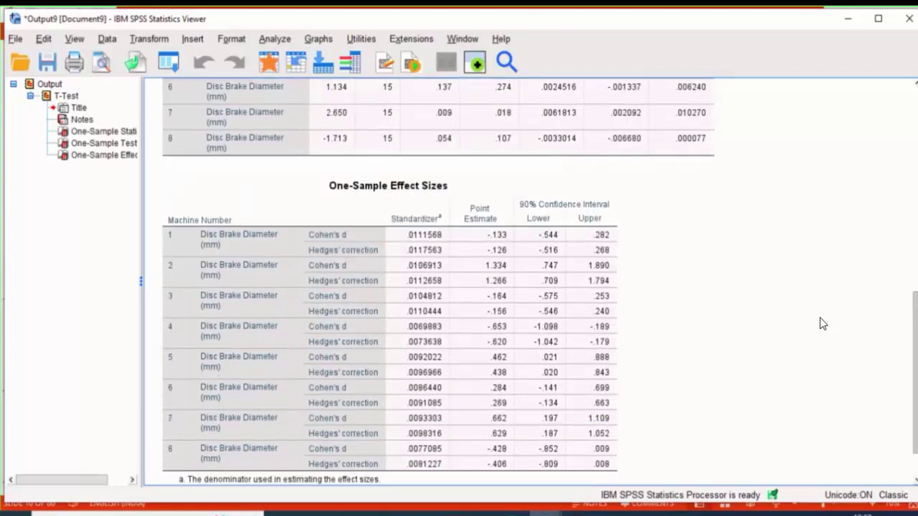
scroll(822, 323, up, 5)
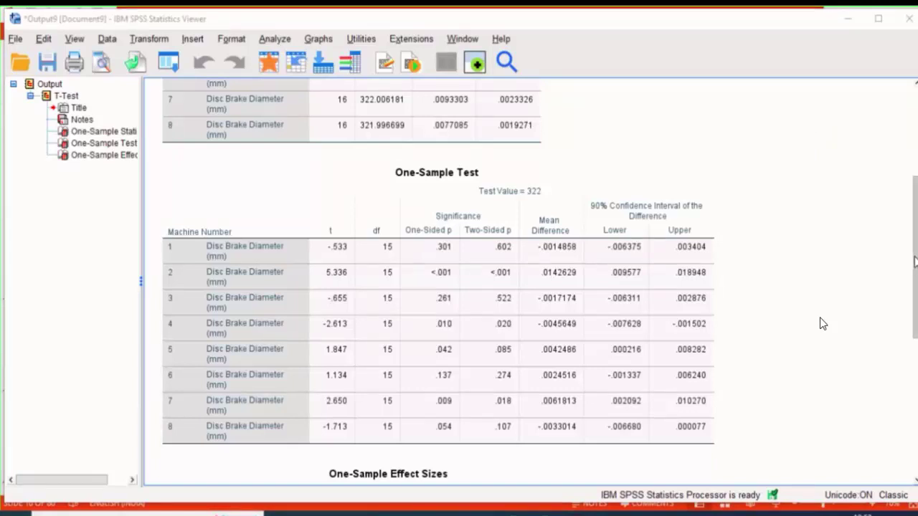
click(651, 281)
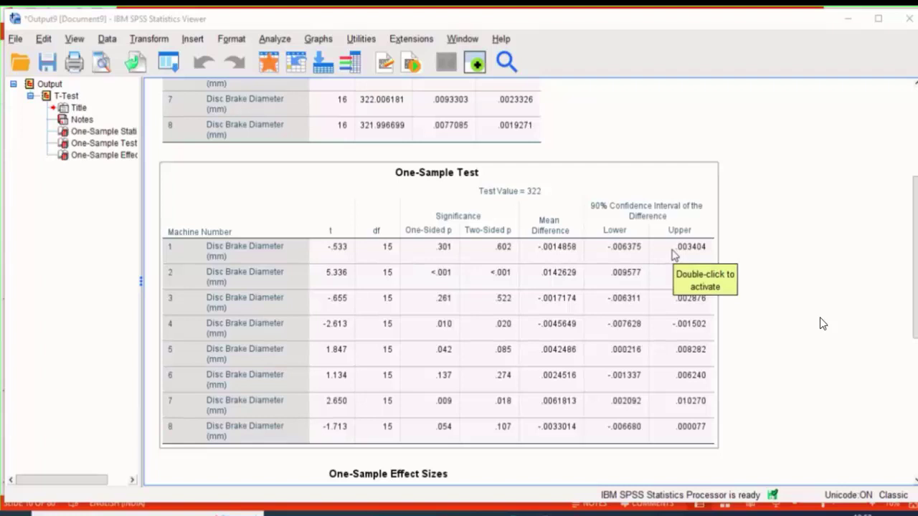
click(770, 235)
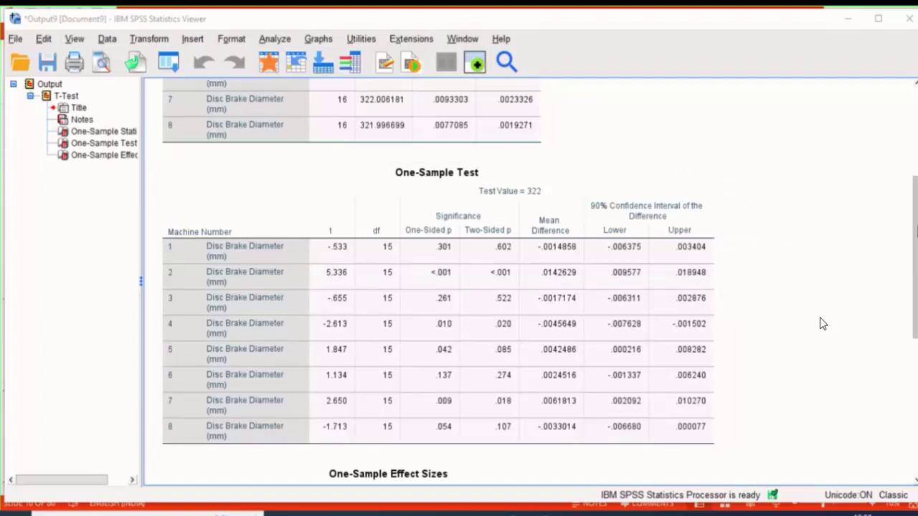
scroll(822, 323, up, 1)
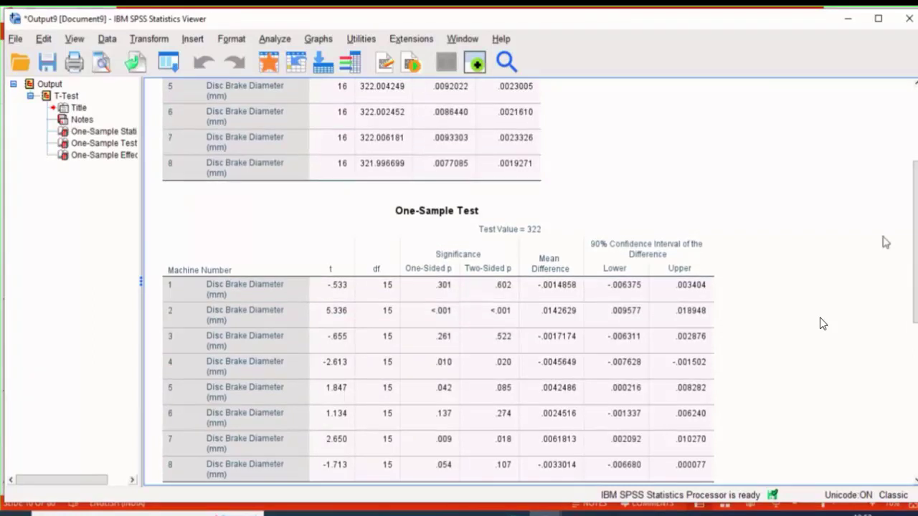
scroll(823, 323, down, 1)
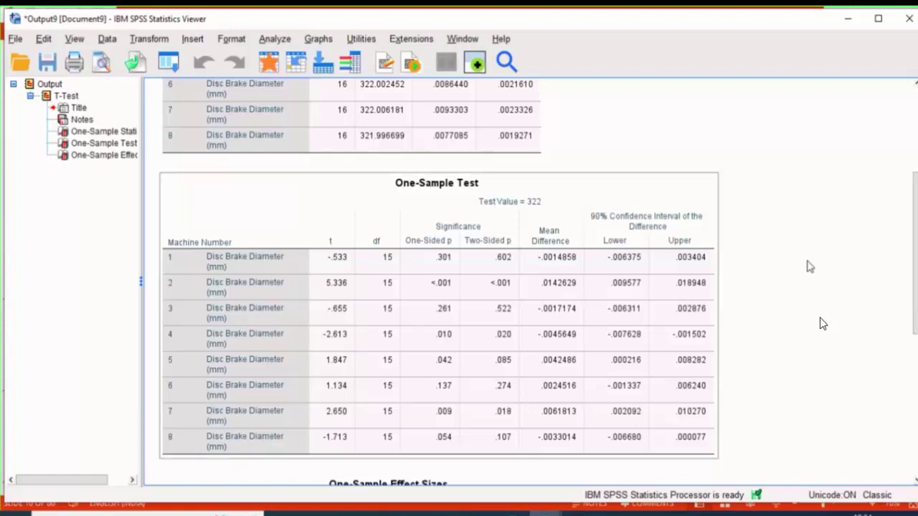
scroll(822, 323, up, 5)
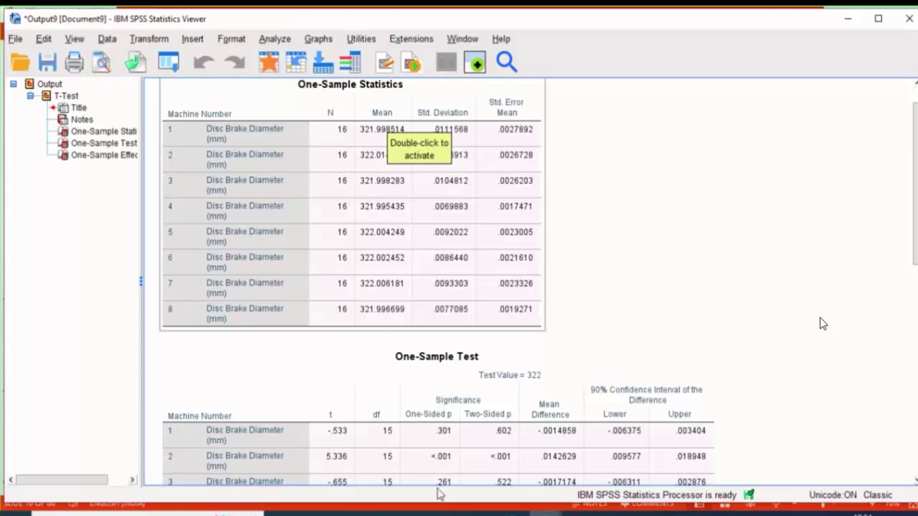
Switch back to PowerPoint and read slide 10's interpretation of the descriptive and test statistics by machine number.
key(alt+Tab)
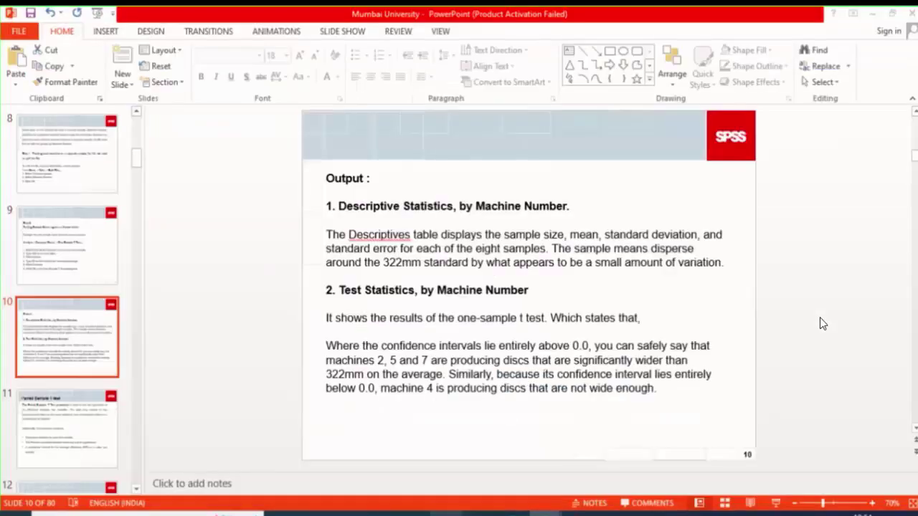
click(542, 248)
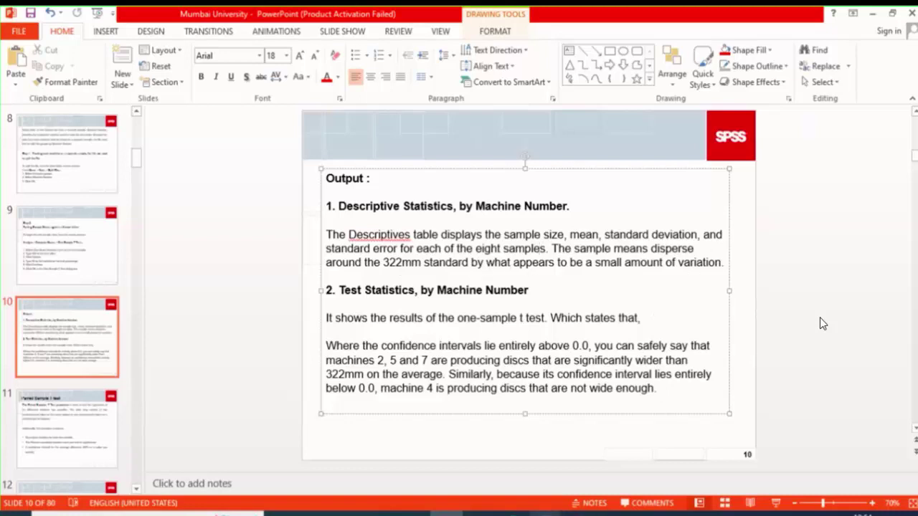
Switch to the SPSS output and examine the One-Sample Statistics and One-Sample Test tables for each machine.
click(544, 513)
click(509, 492)
click(545, 513)
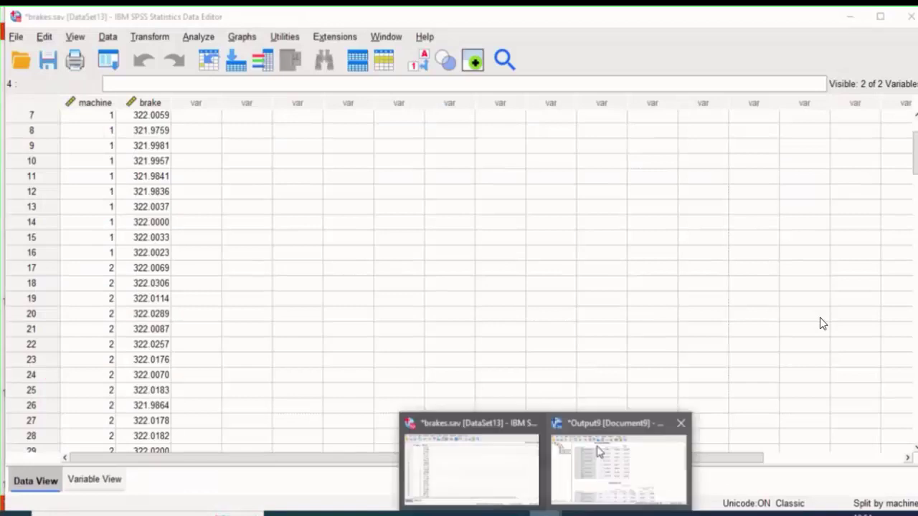
click(598, 452)
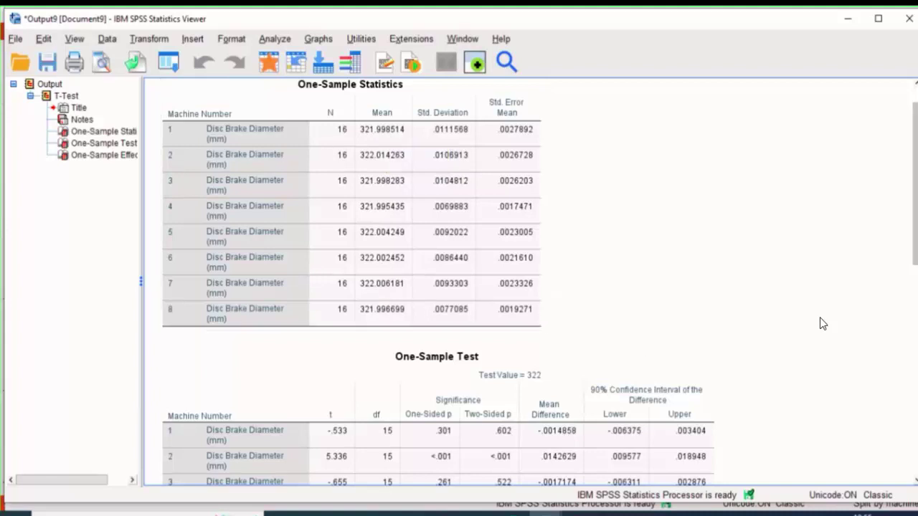
drag(917, 202, 917, 285)
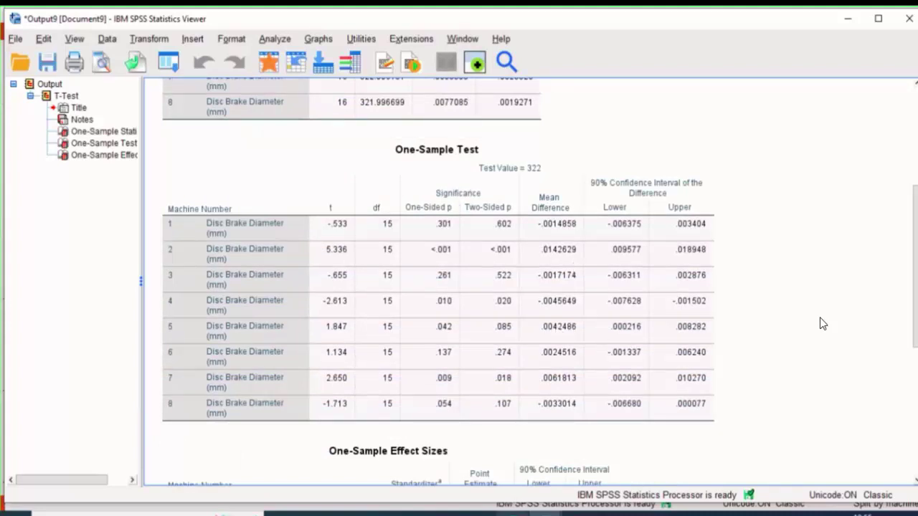
Check slide 10 in PowerPoint, return to the SPSS output and compare the One-Sample Test results with the sample statistics by machine.
click(446, 513)
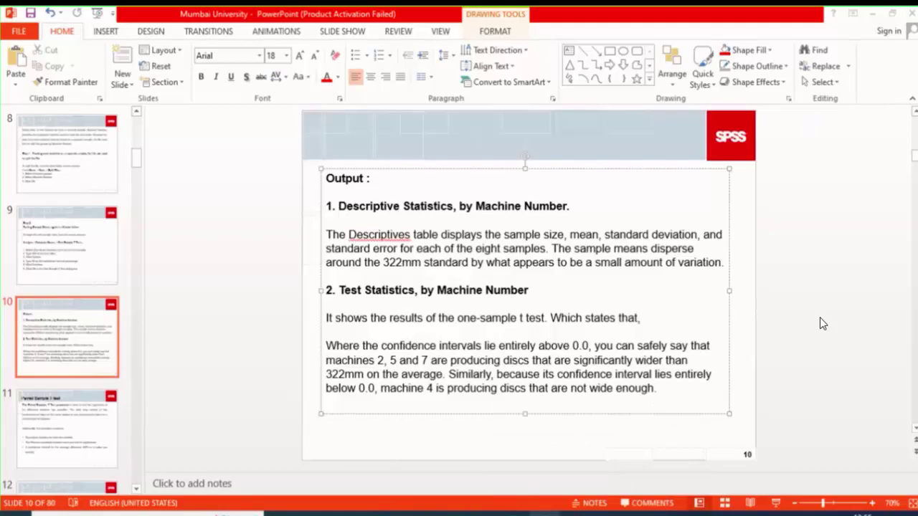
click(611, 459)
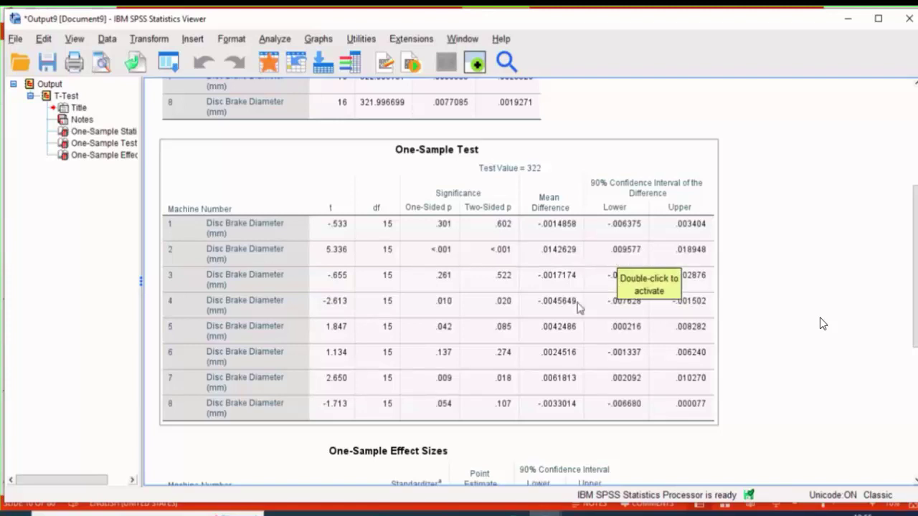
click(607, 338)
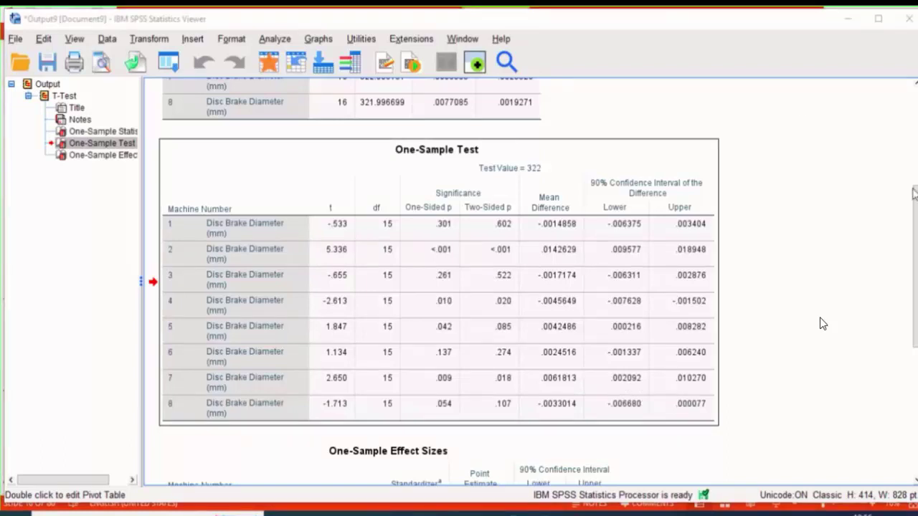
click(823, 323)
drag(915, 195, 915, 195)
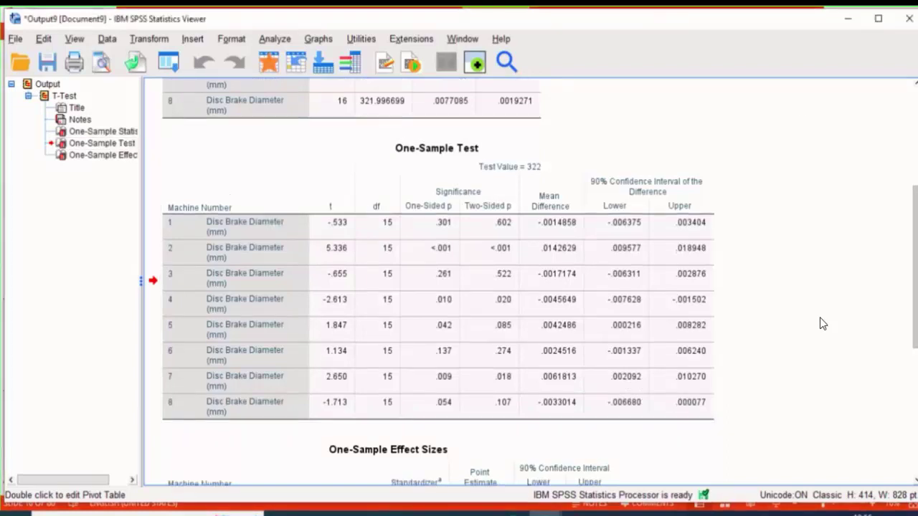
scroll(823, 323, up, 5)
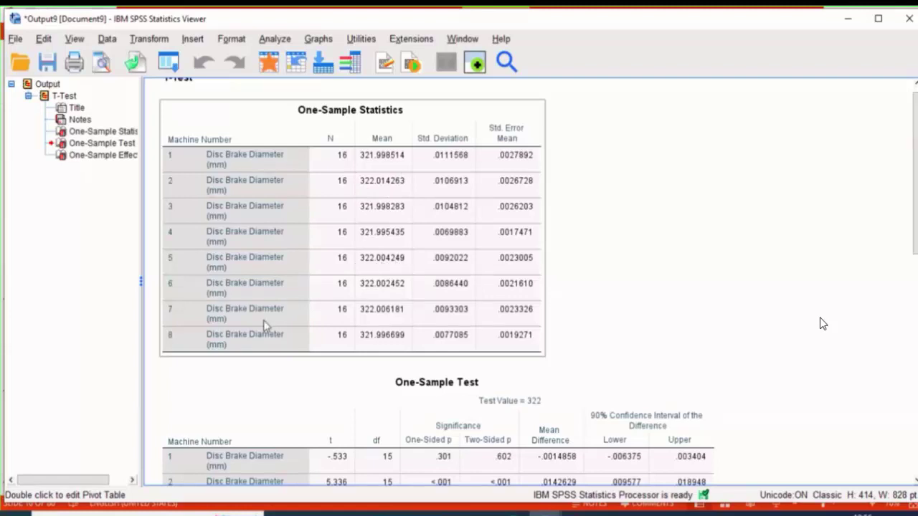
click(822, 323)
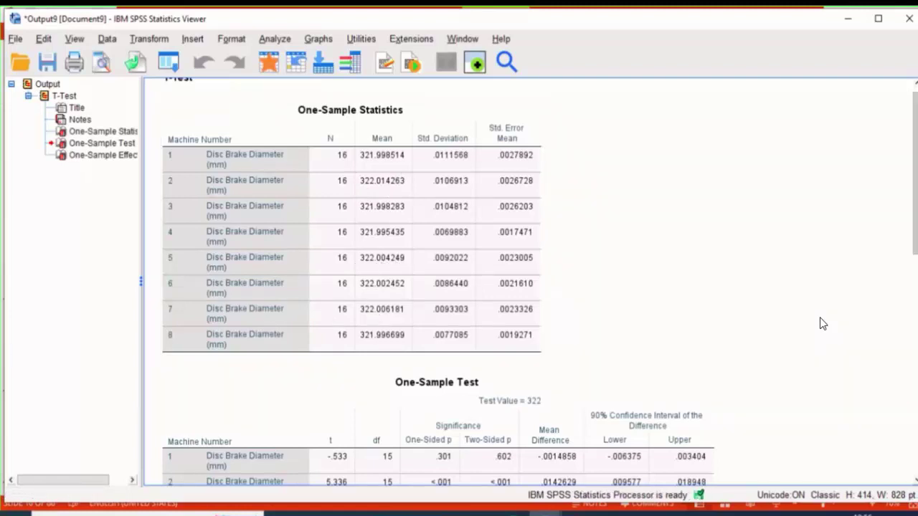
scroll(822, 323, down, 5)
click(248, 304)
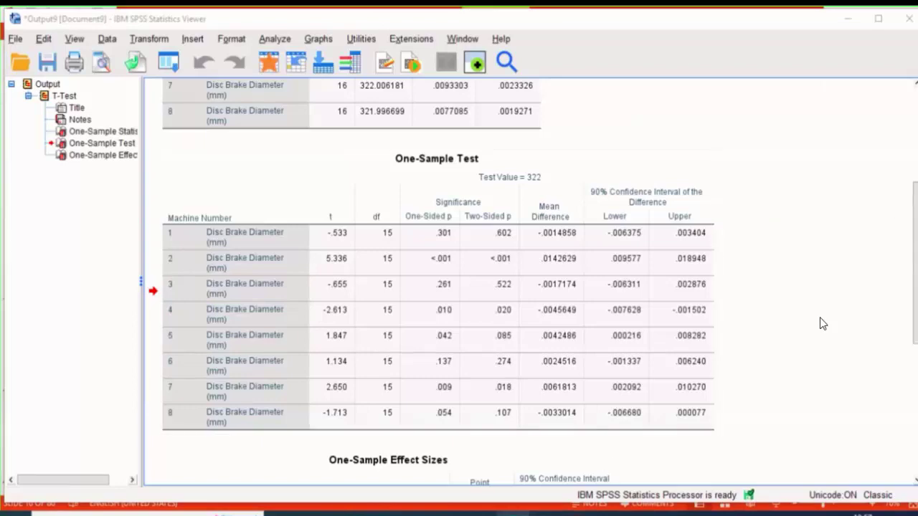
Switch to PowerPoint and read slide 10's explanation of confidence intervals lying above or below 0.0.
click(528, 485)
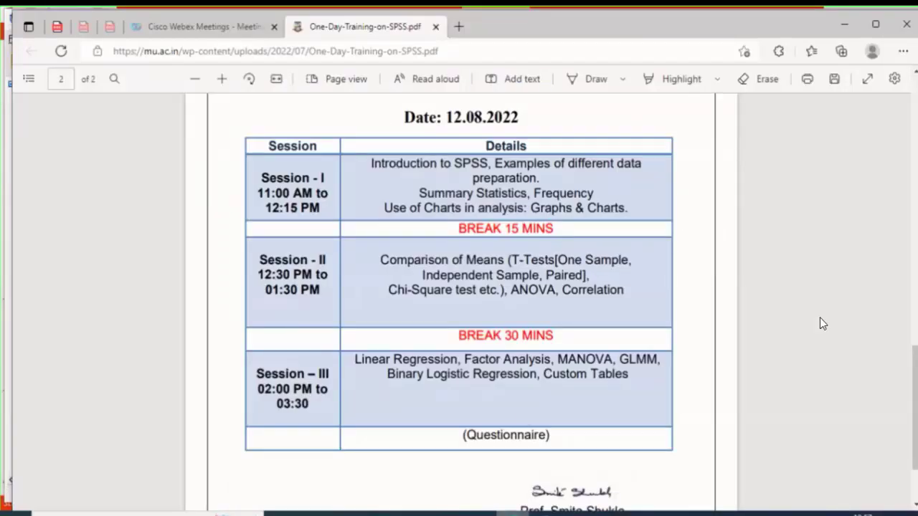
click(446, 513)
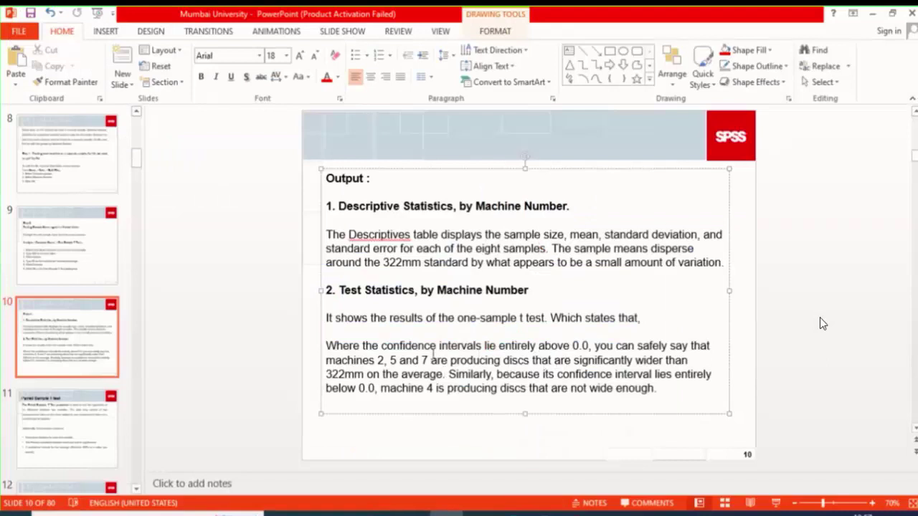
drag(439, 345, 531, 360)
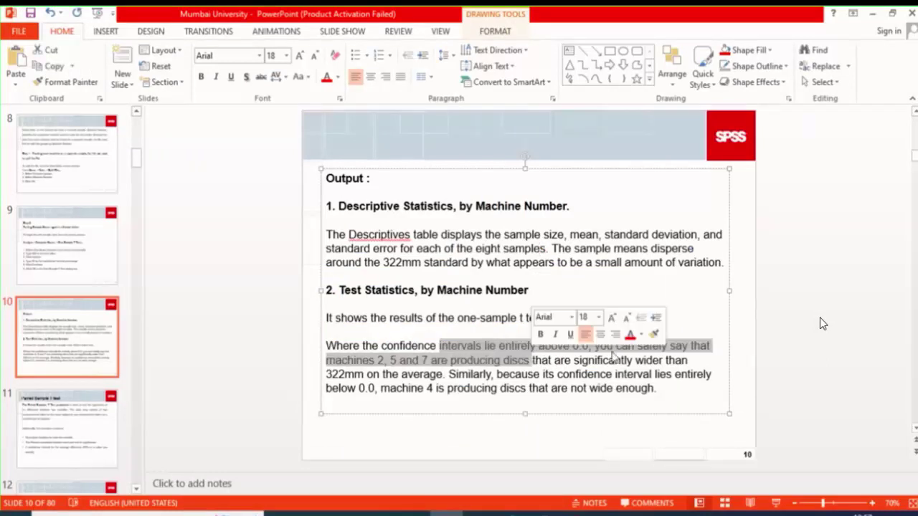
click(632, 358)
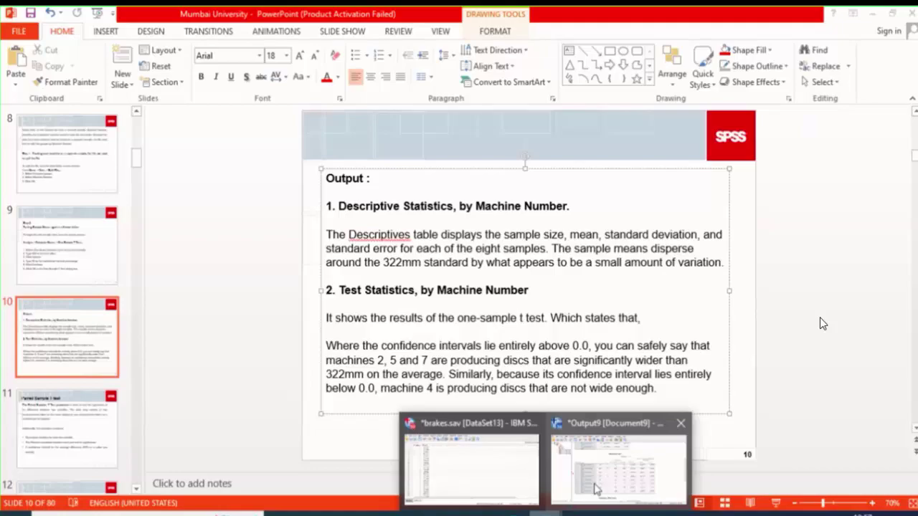
Switch back to the SPSS output and examine each machine's lower and upper confidence limits in the One-Sample Test table.
click(593, 489)
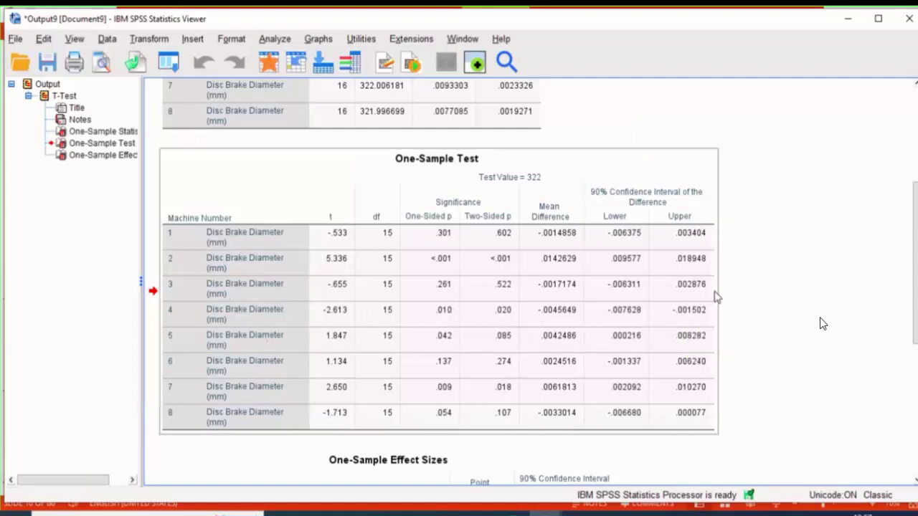
click(823, 324)
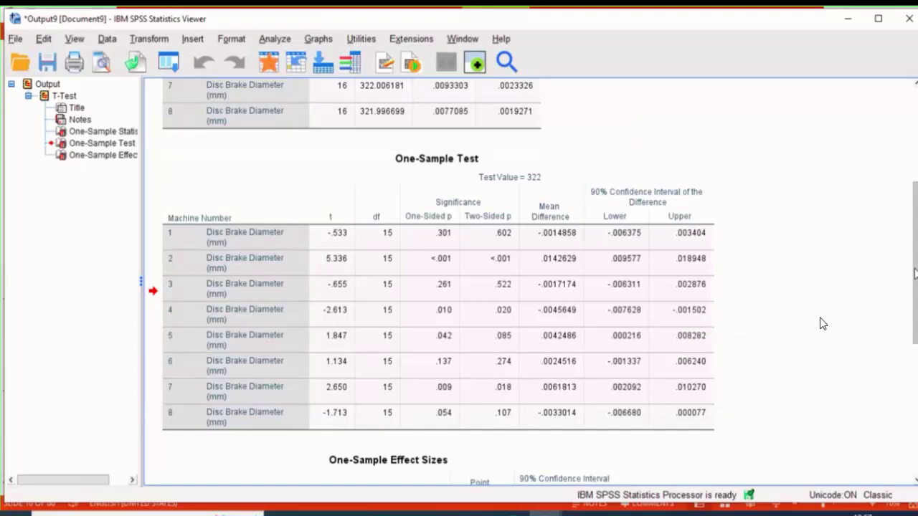
drag(915, 271, 915, 294)
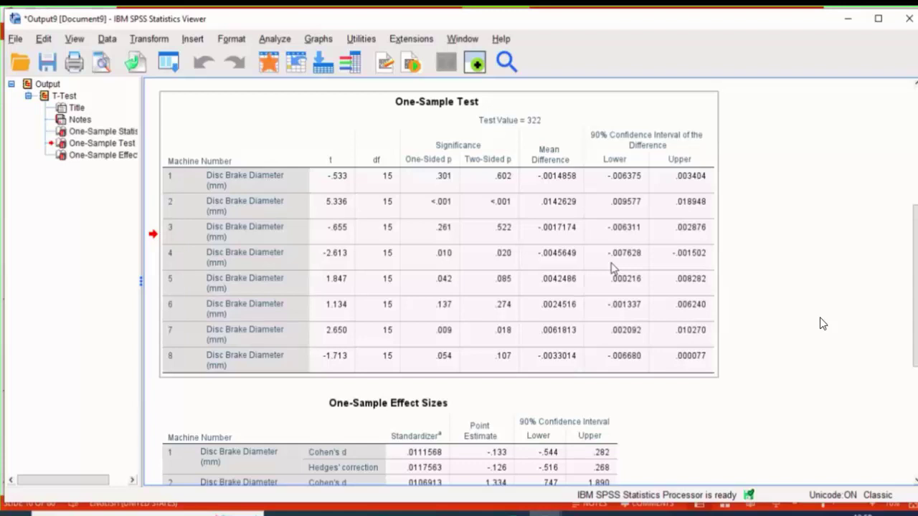
click(835, 105)
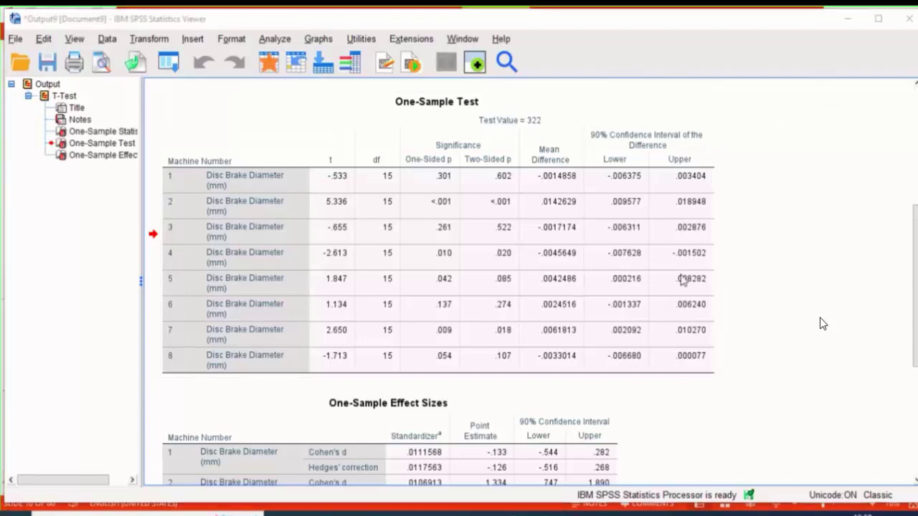
click(823, 324)
Examine the Cohen's d and Hedges' correction rows in the One-Sample Effect Sizes table.
scroll(823, 323, down, 5)
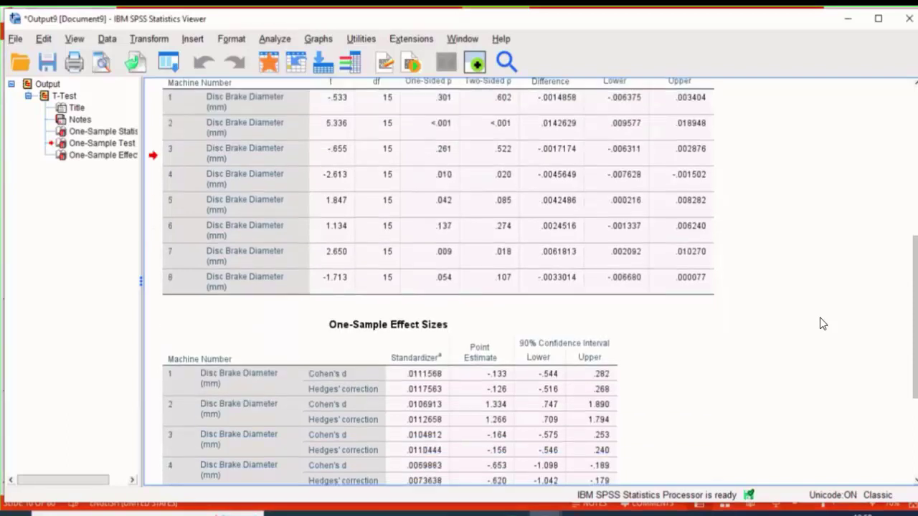
scroll(822, 323, down, 1)
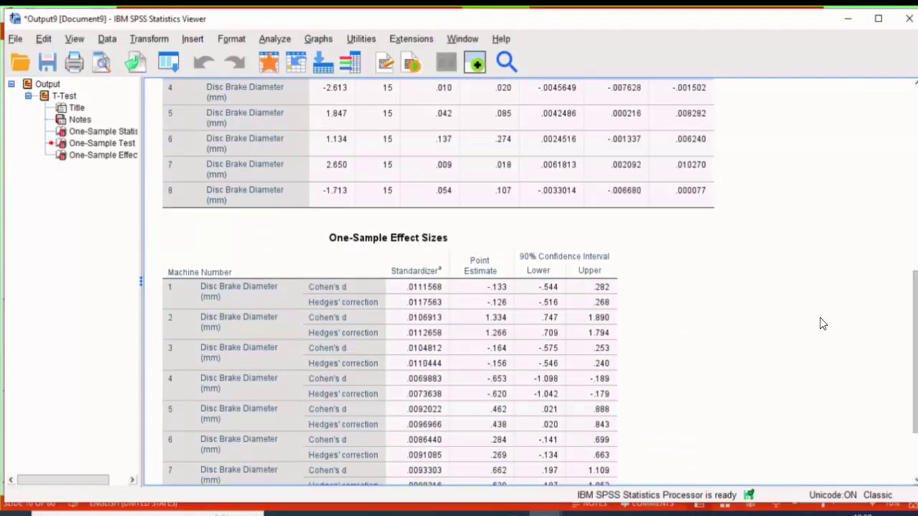
scroll(824, 324, down, 2)
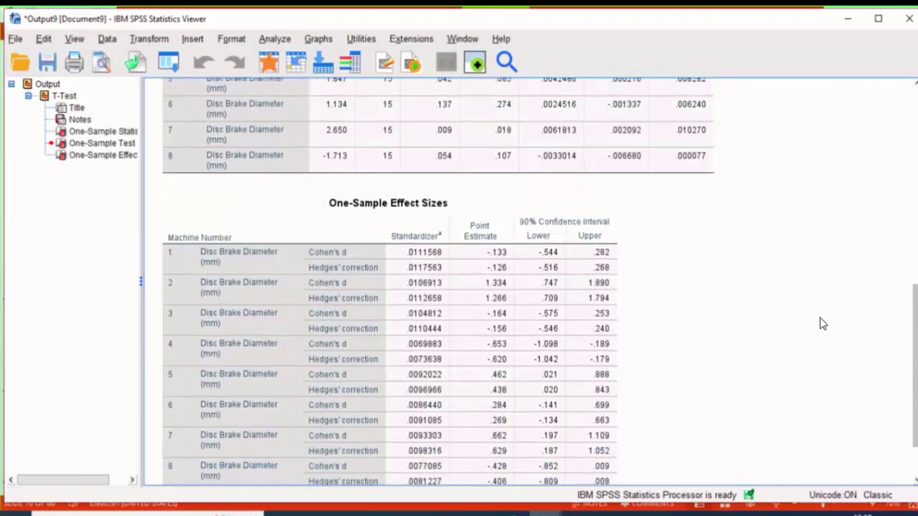
scroll(823, 324, down, 1)
click(352, 202)
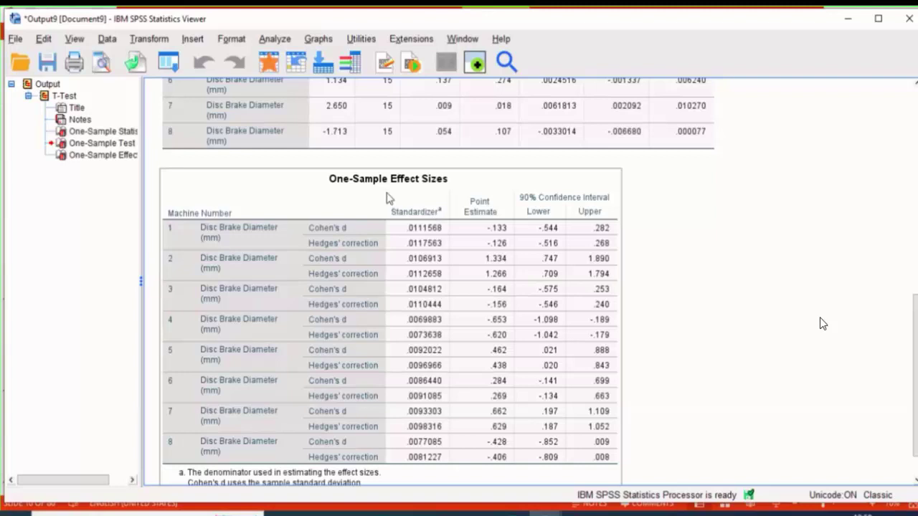
click(721, 301)
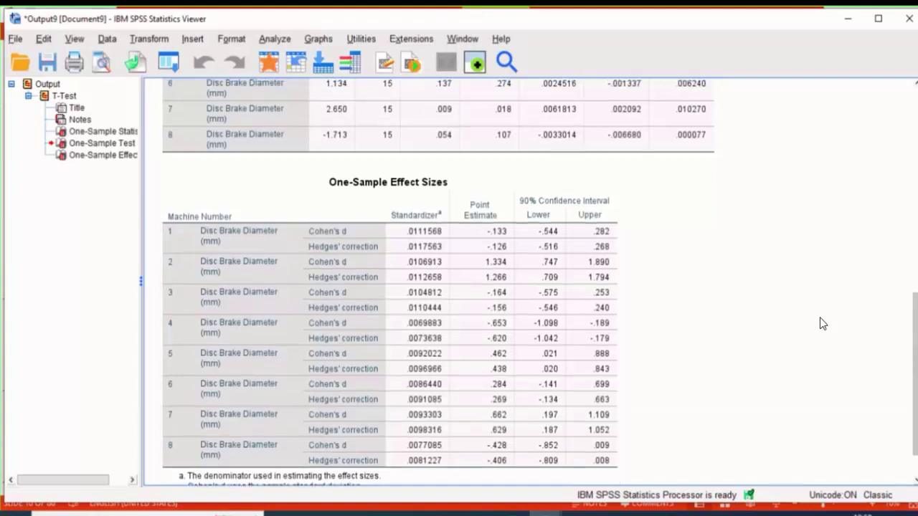
Review the One-Sample Test table again, then switch to PowerPoint and revisit the interpretation on slide 10.
scroll(822, 323, up, 2)
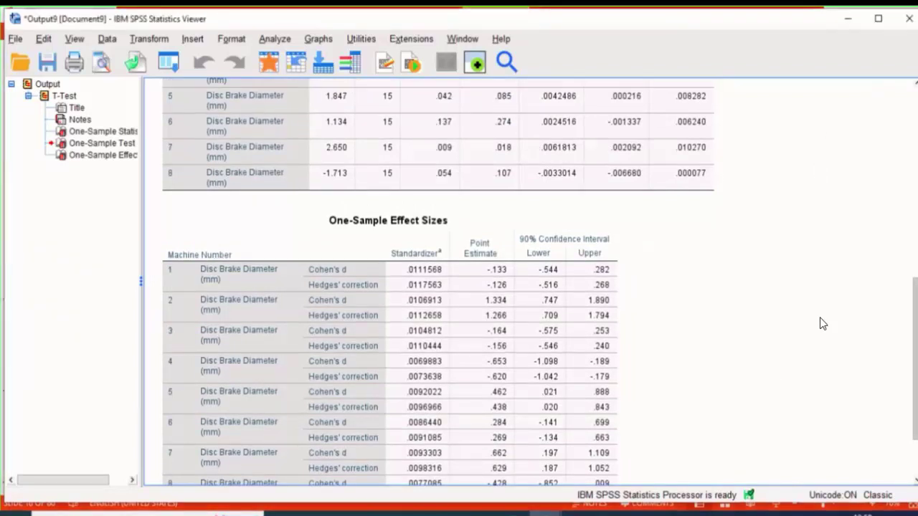
scroll(822, 324, up, 5)
scroll(823, 323, up, 3)
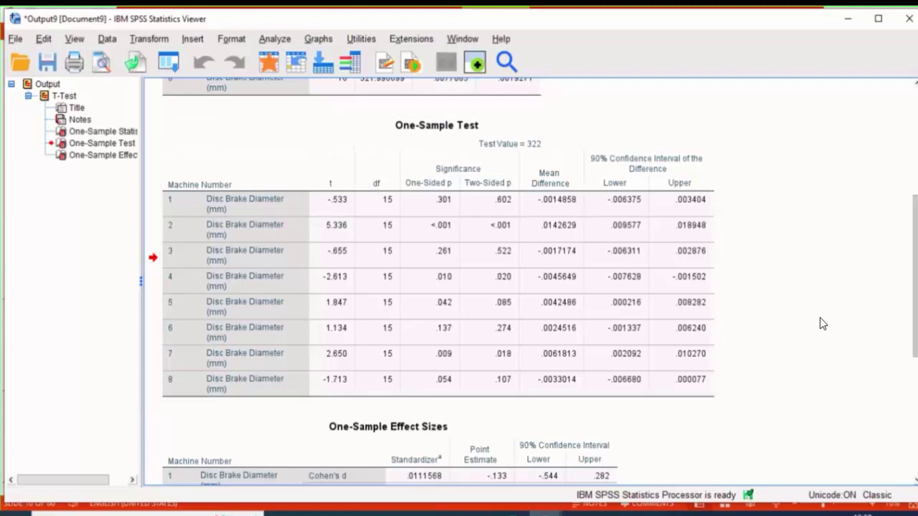
scroll(822, 323, up, 3)
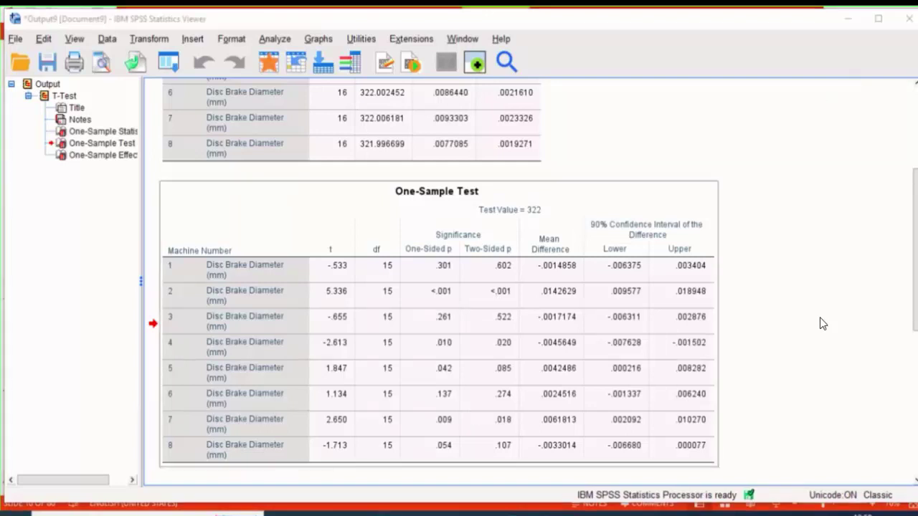
click(455, 513)
click(74, 322)
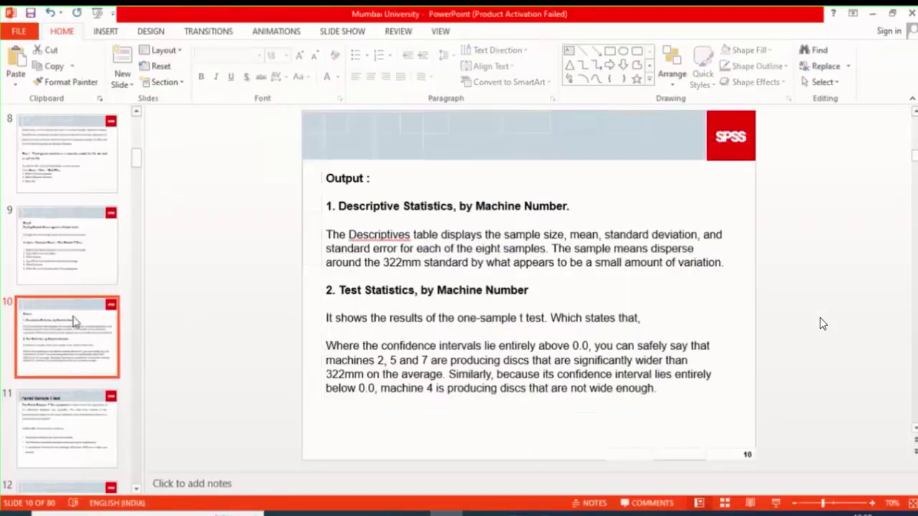
Switch to the brakes.sav data, reset the One-Sample T Test settings and assign Disc Brake Diameter (mm) as test variable with test value 322.
mouse_move(455, 512)
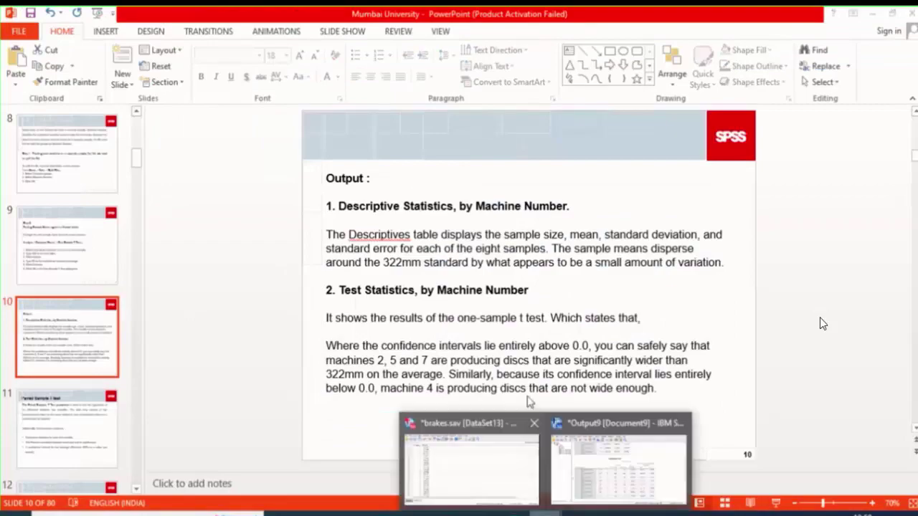
click(530, 482)
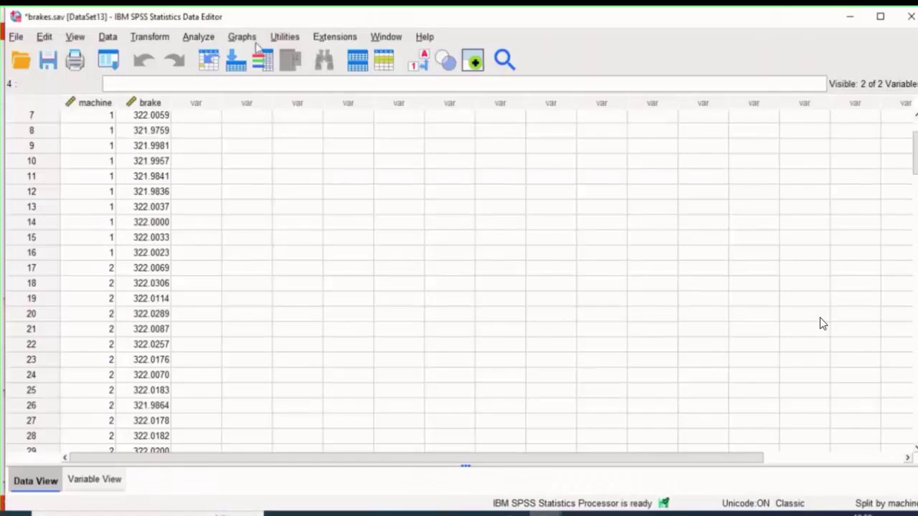
click(198, 37)
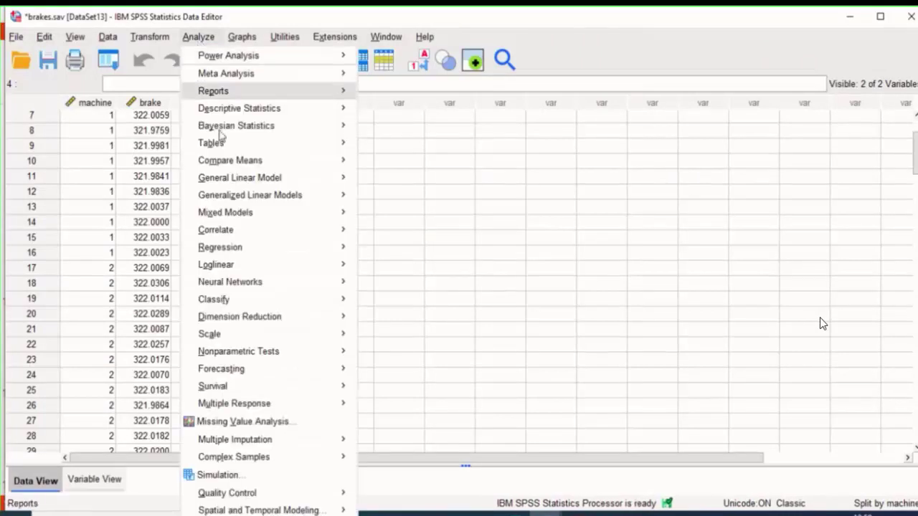
mouse_move(251, 162)
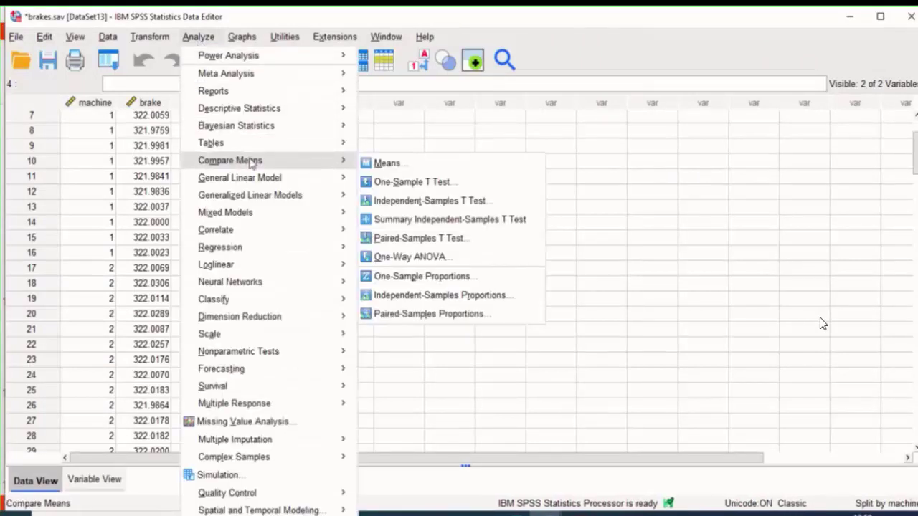
click(402, 184)
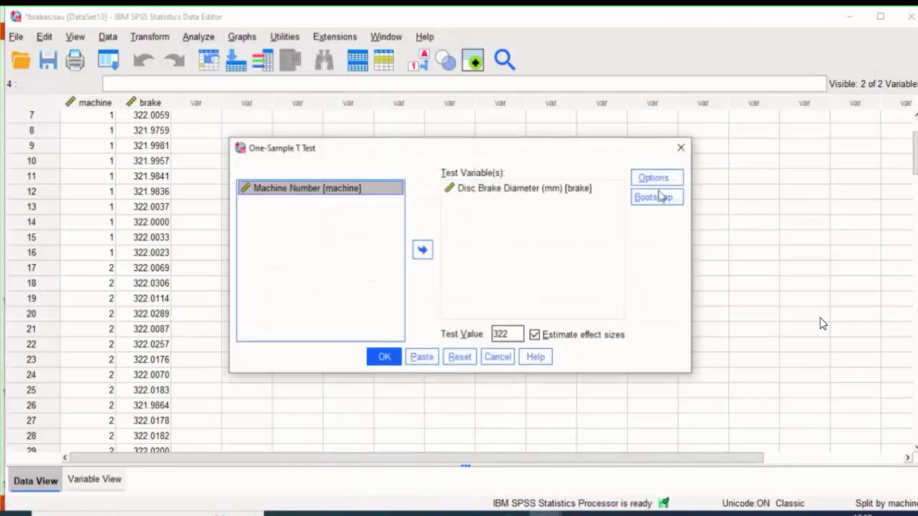
click(460, 357)
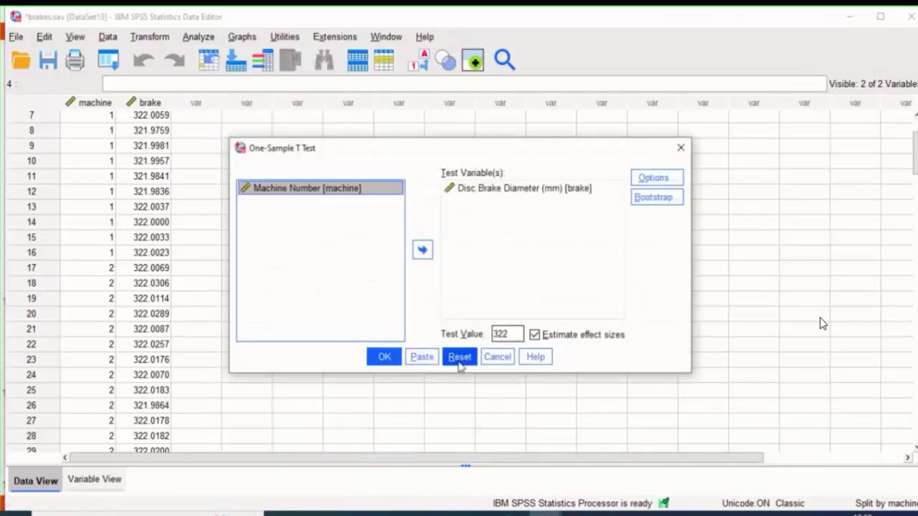
double_click(502, 334)
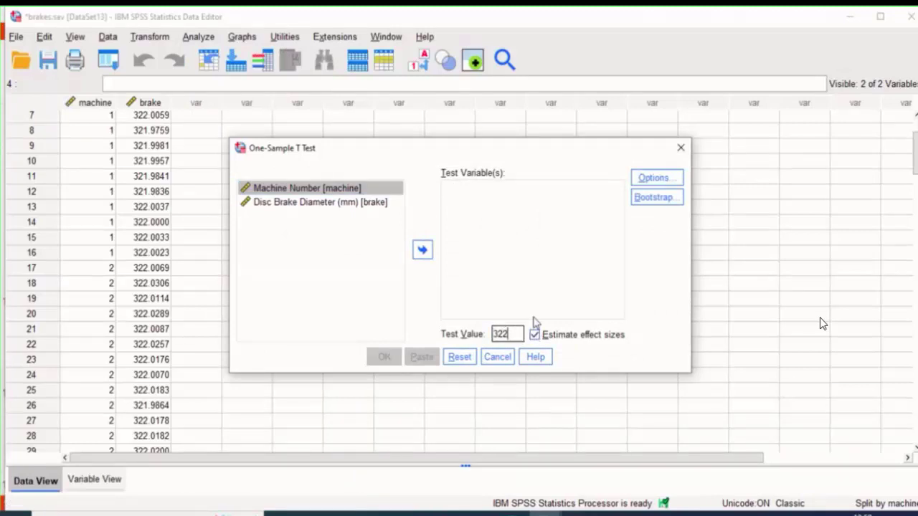
drag(335, 204, 473, 201)
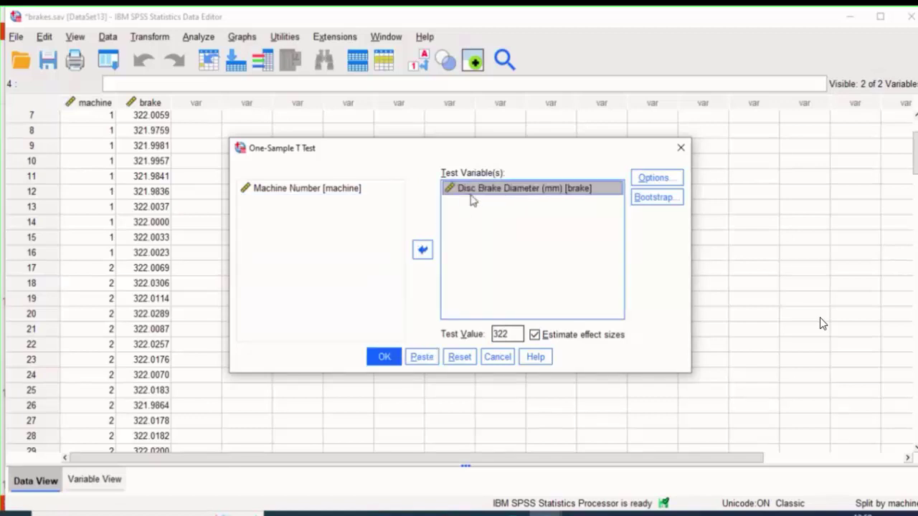
Set the confidence interval percentage to 90, run the one-sample t test split by machine and review its output tables.
click(652, 178)
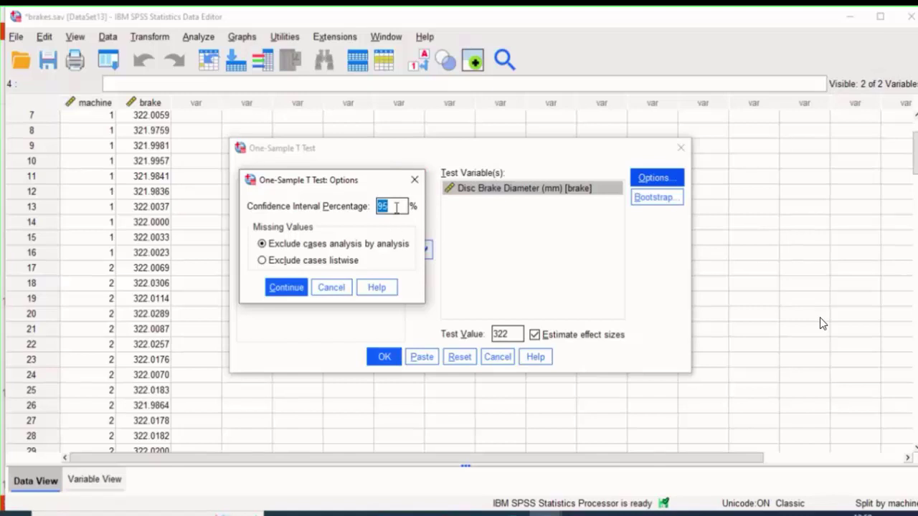
click(395, 207)
text(0)
click(283, 287)
click(384, 356)
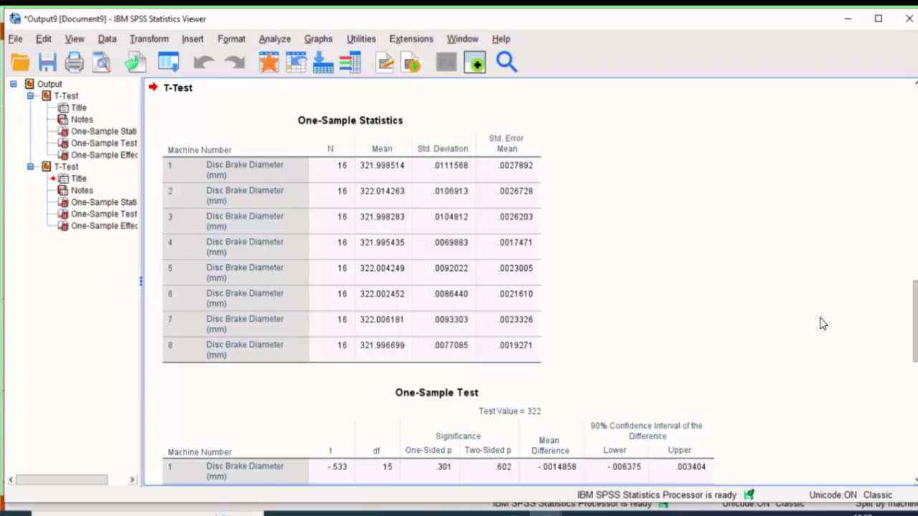
scroll(823, 323, down, 8)
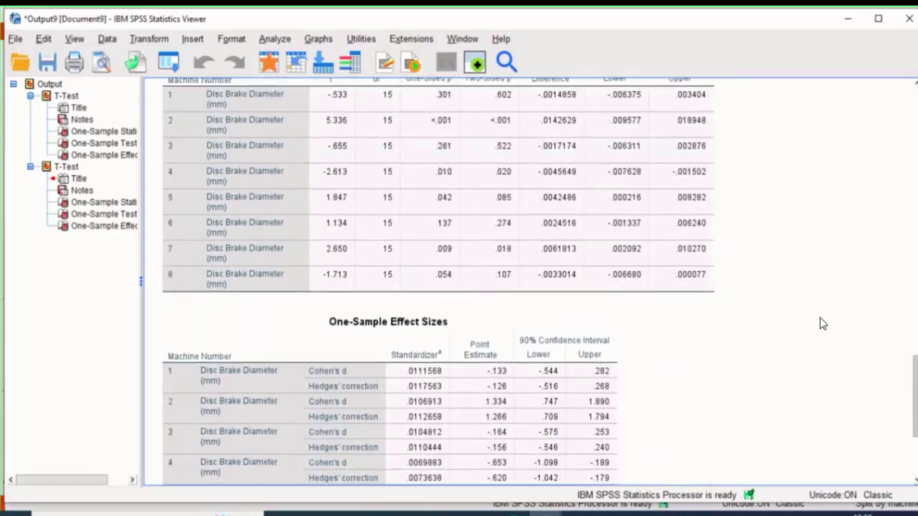
scroll(822, 323, down, 4)
scroll(823, 323, up, 12)
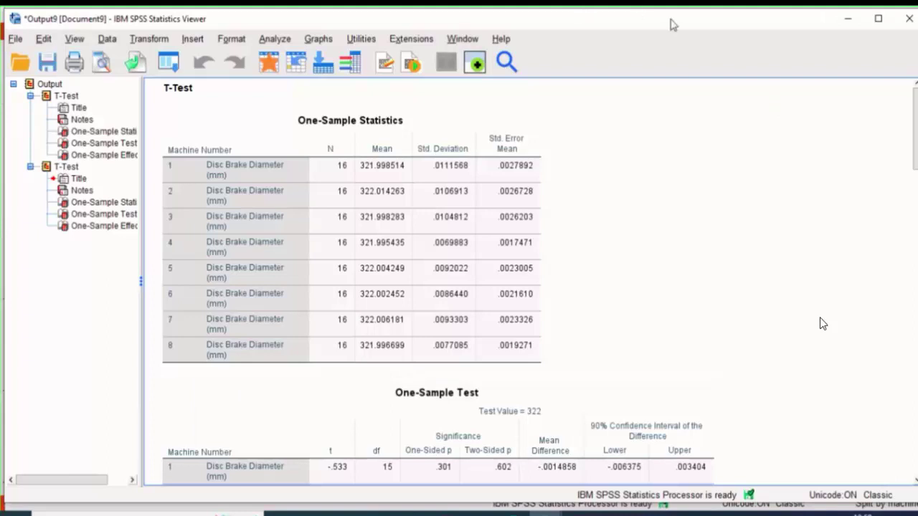
click(859, 138)
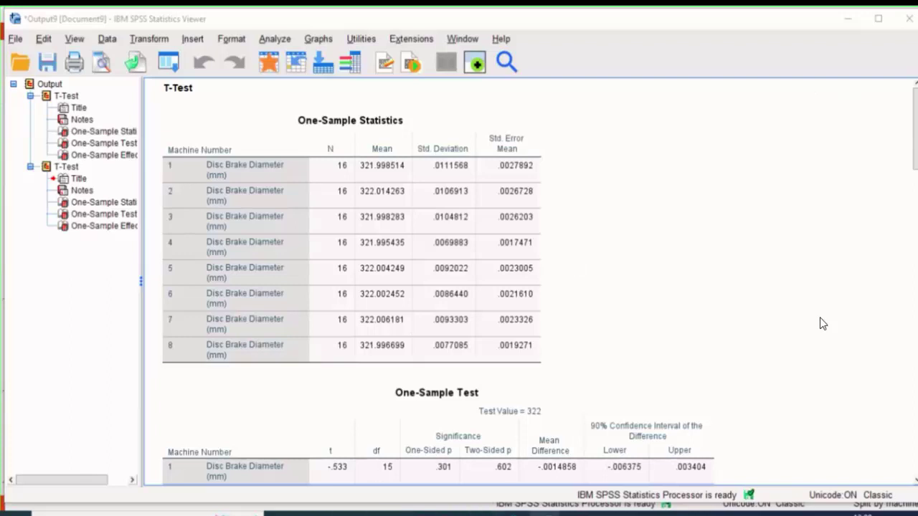
Switch to the brakes.sav data and reset Split File to analyze all cases without creating groups.
mouse_move(545, 513)
click(478, 459)
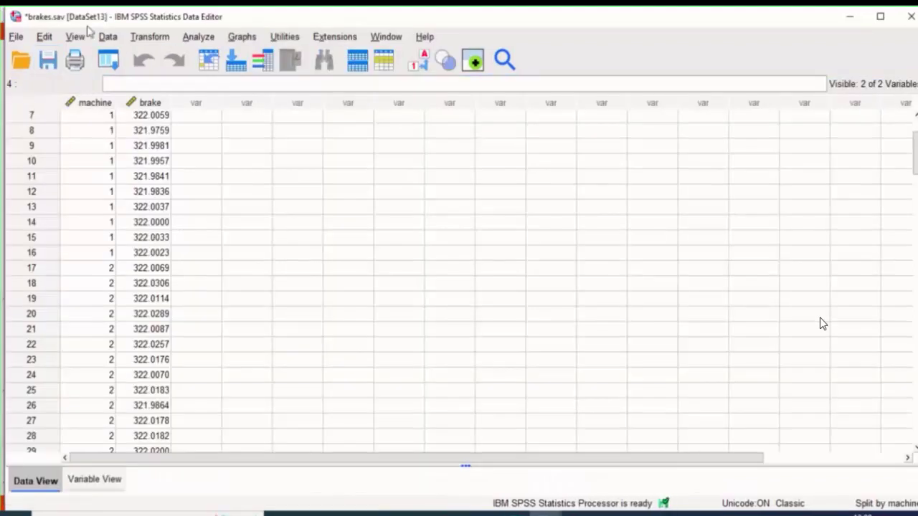
click(109, 38)
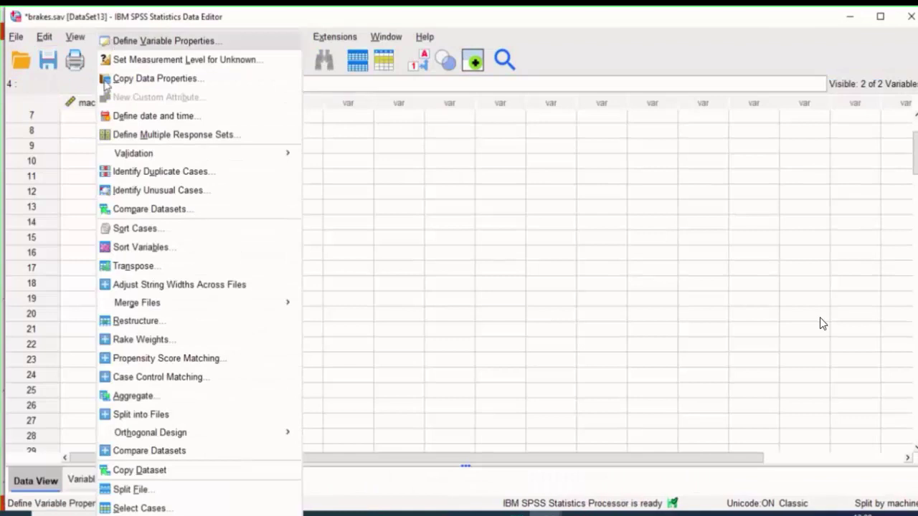
click(147, 492)
click(498, 313)
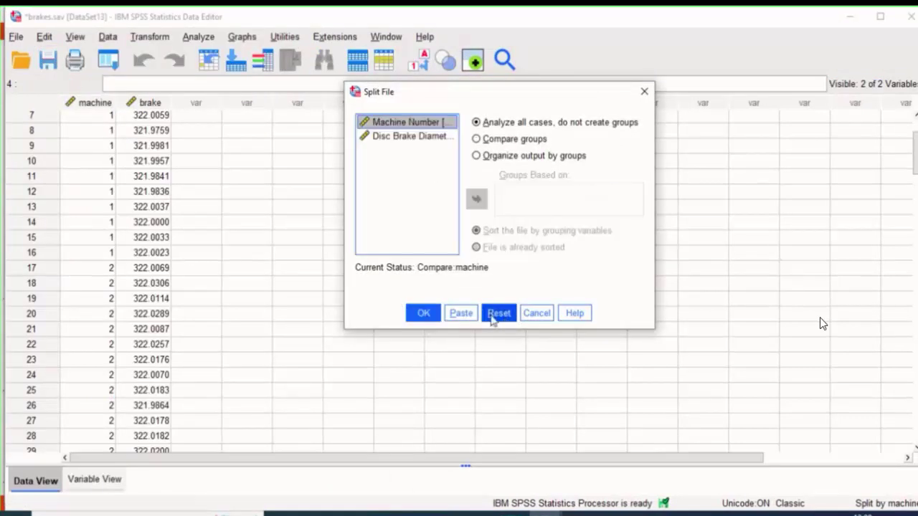
click(423, 312)
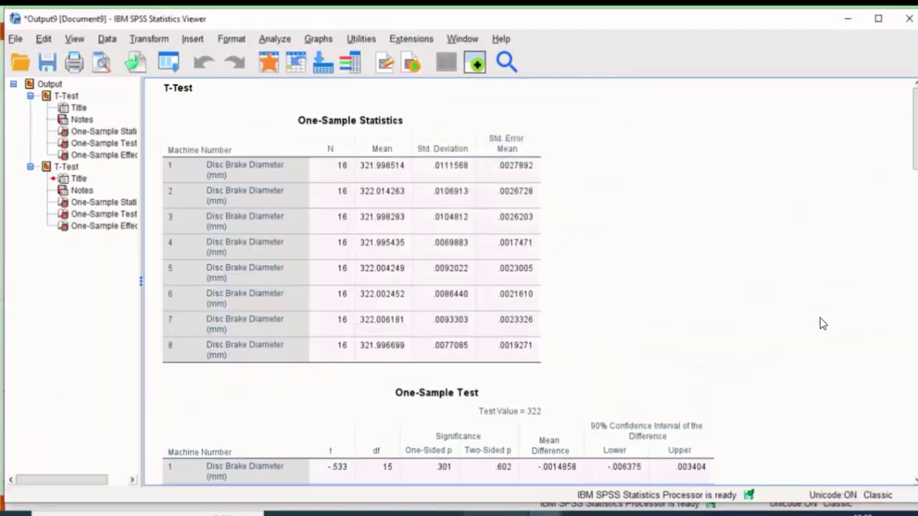
Return to the brakes.sav data and rerun the One-Sample T Test on Disc Brake Diameter (mm) with test value 322 for all cases.
mouse_move(544, 510)
click(466, 466)
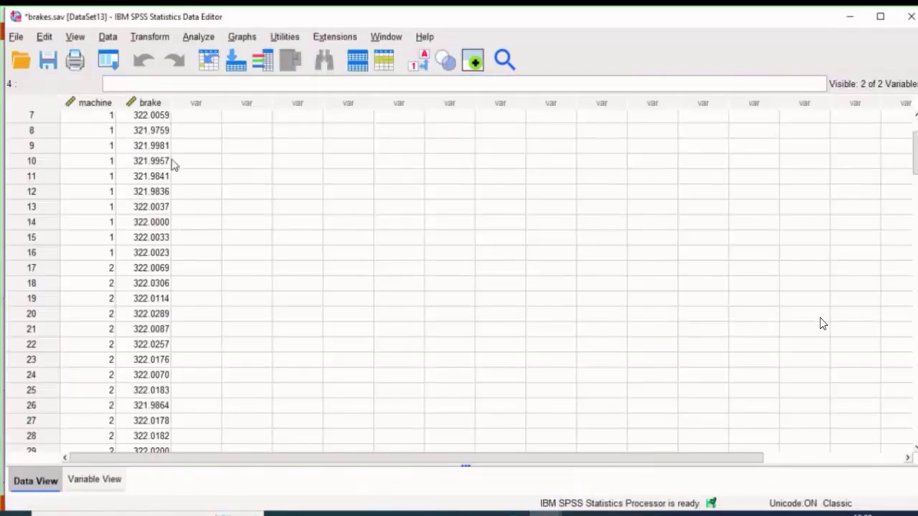
click(95, 103)
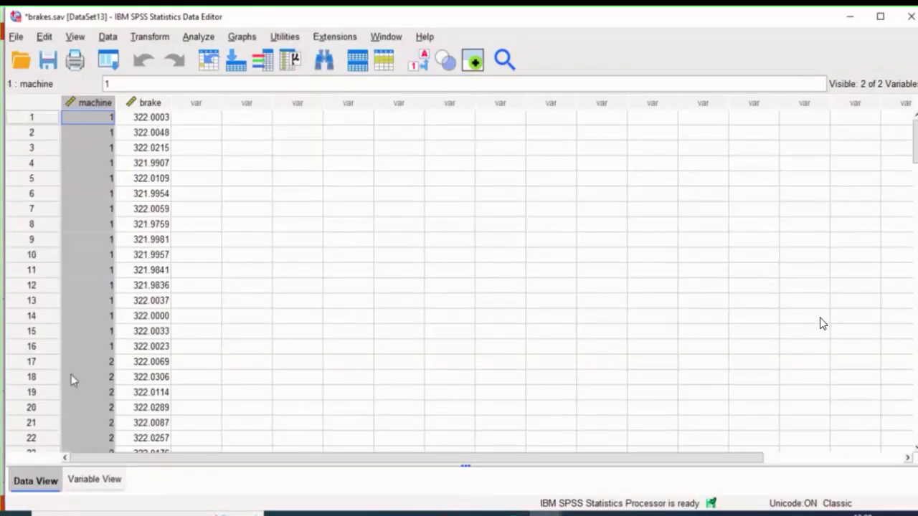
click(107, 61)
click(131, 106)
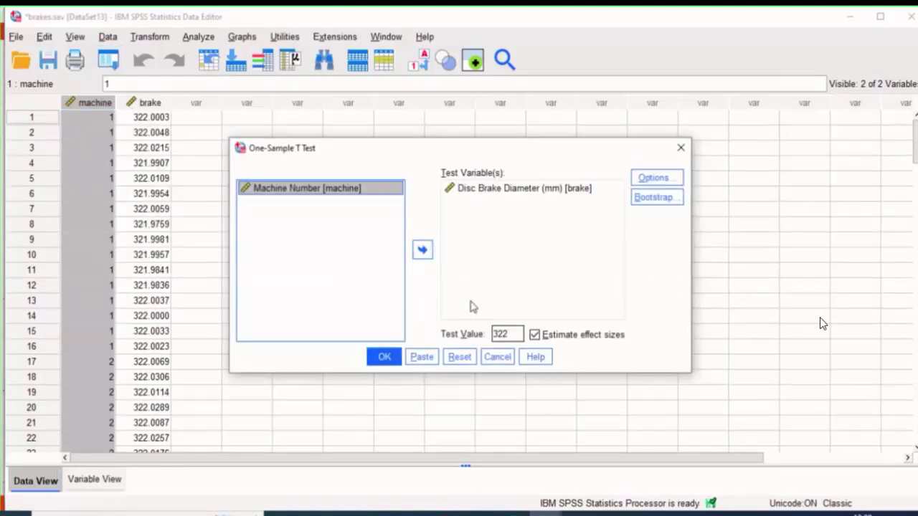
click(534, 240)
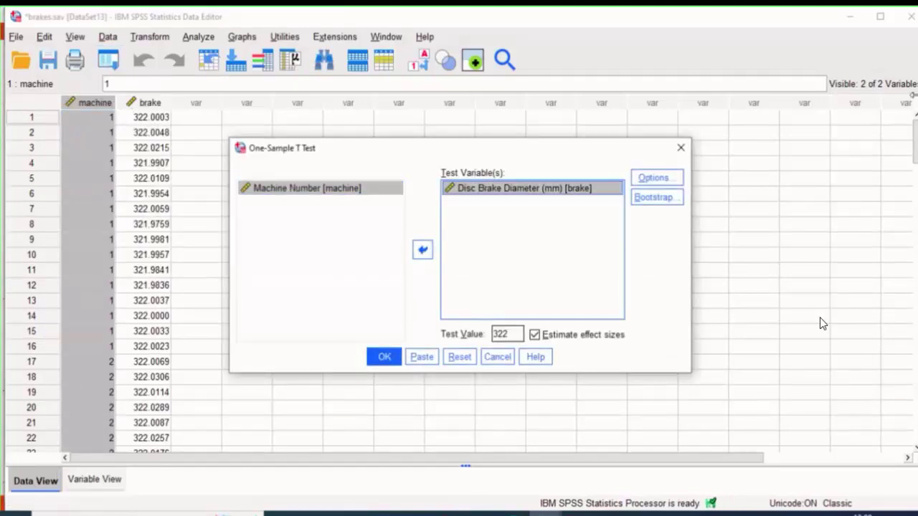
click(384, 356)
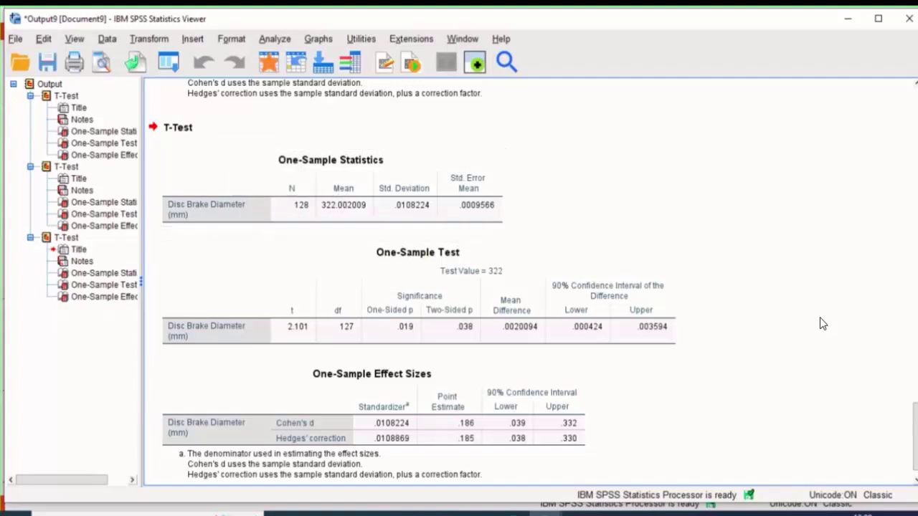
drag(916, 423, 915, 424)
scroll(823, 324, down, 1)
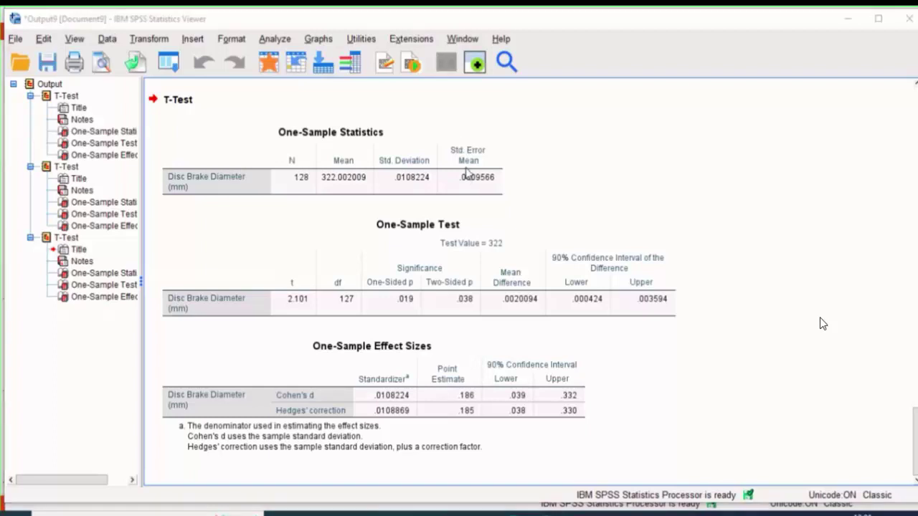
click(657, 167)
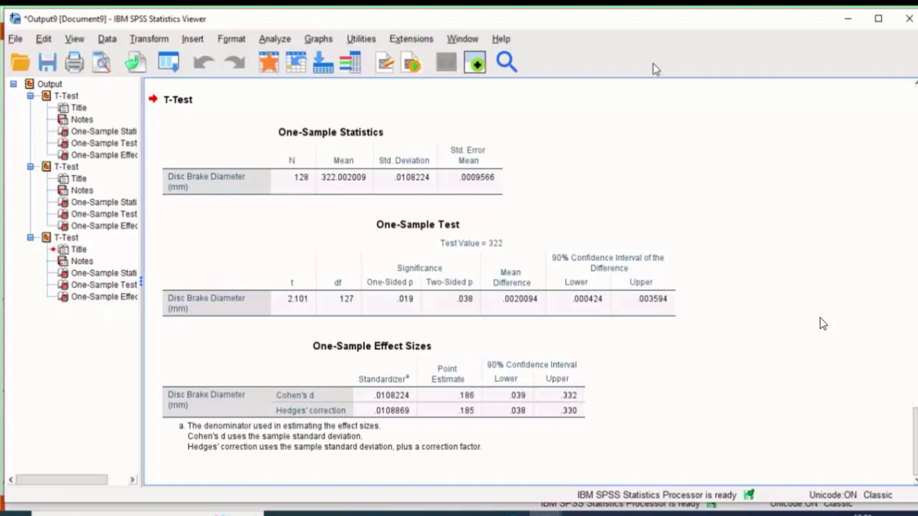
Review the ungrouped t test output, compare it with the interpretation on PowerPoint slide 10, and locate the Split File command in SPSS.
click(103, 41)
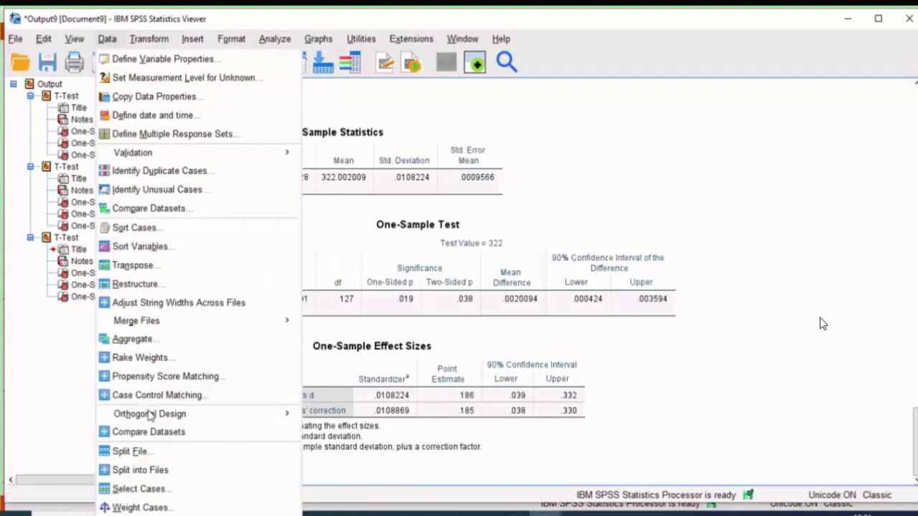
click(769, 177)
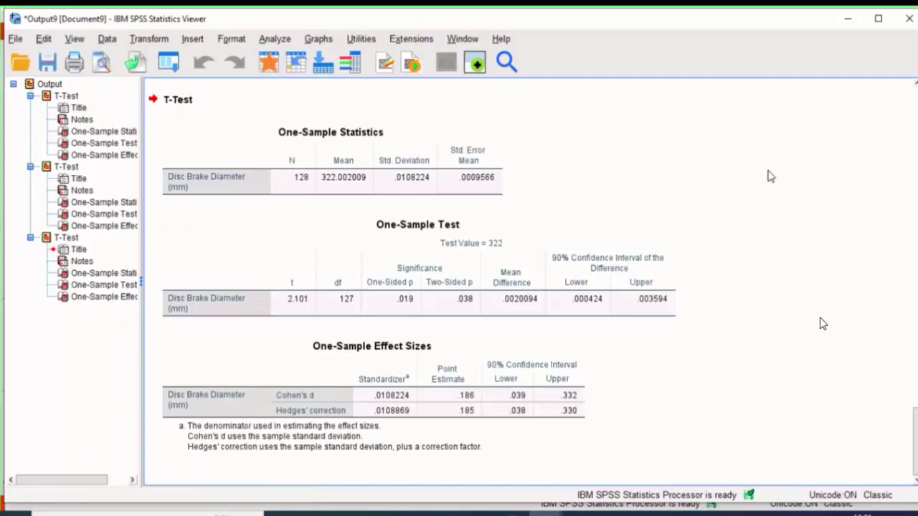
scroll(822, 323, up, 10)
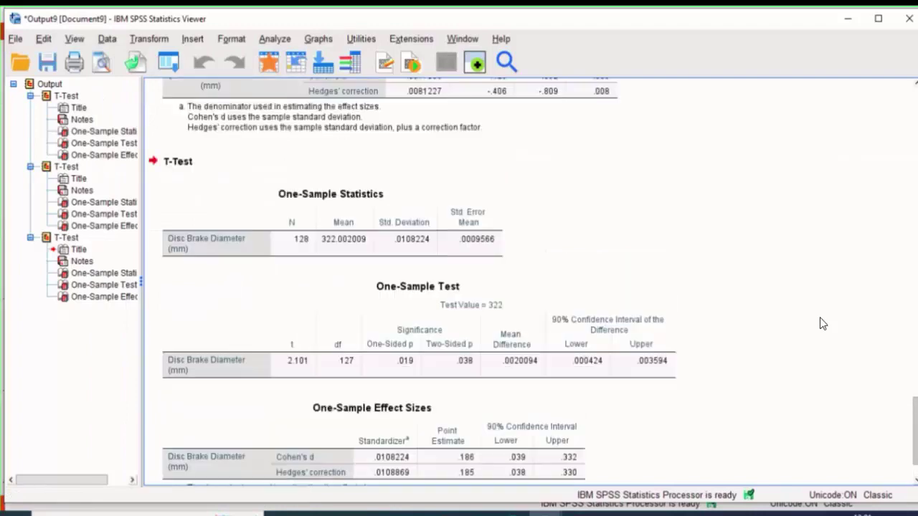
scroll(823, 323, down, 10)
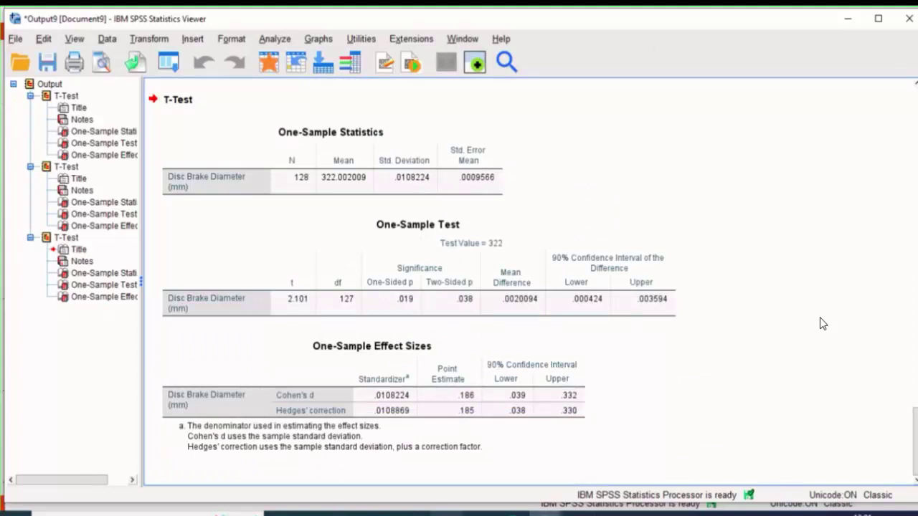
key(alt+Tab)
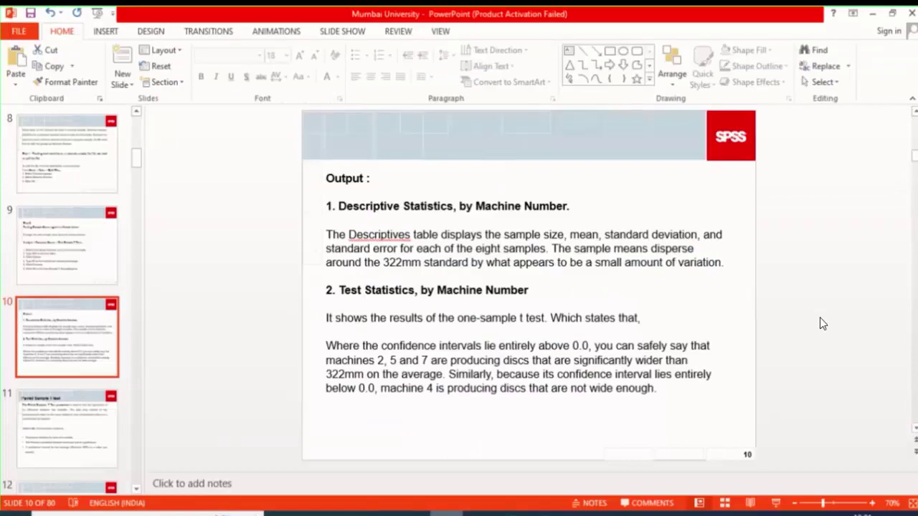
key(alt+Tab)
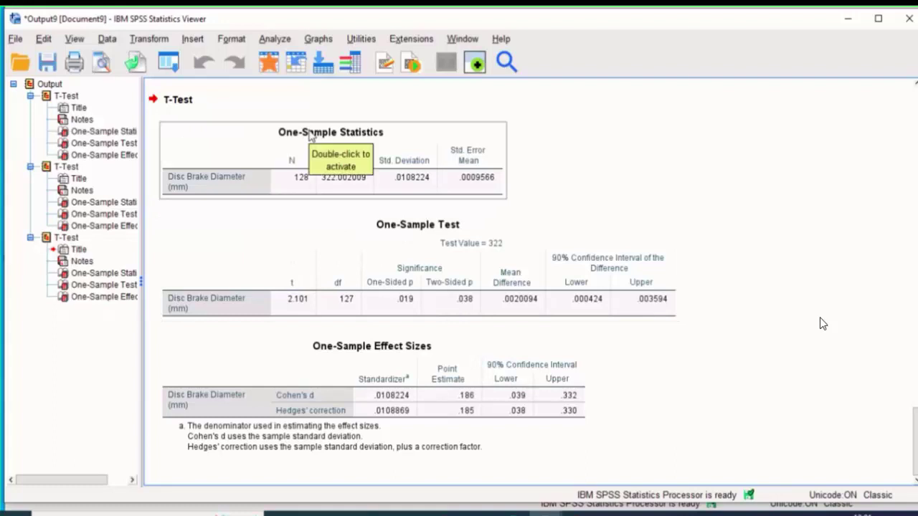
click(107, 40)
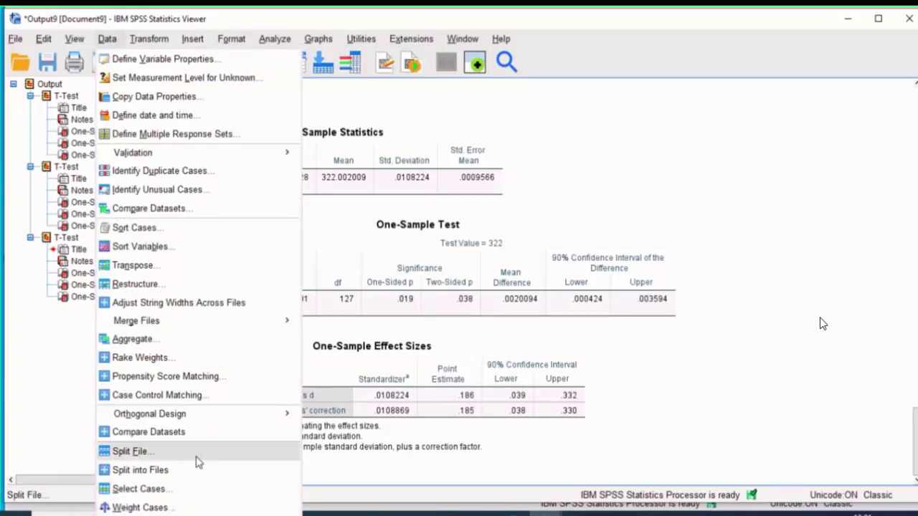
click(742, 188)
Close the output document without saving it and switch to PowerPoint slide 10.
click(908, 18)
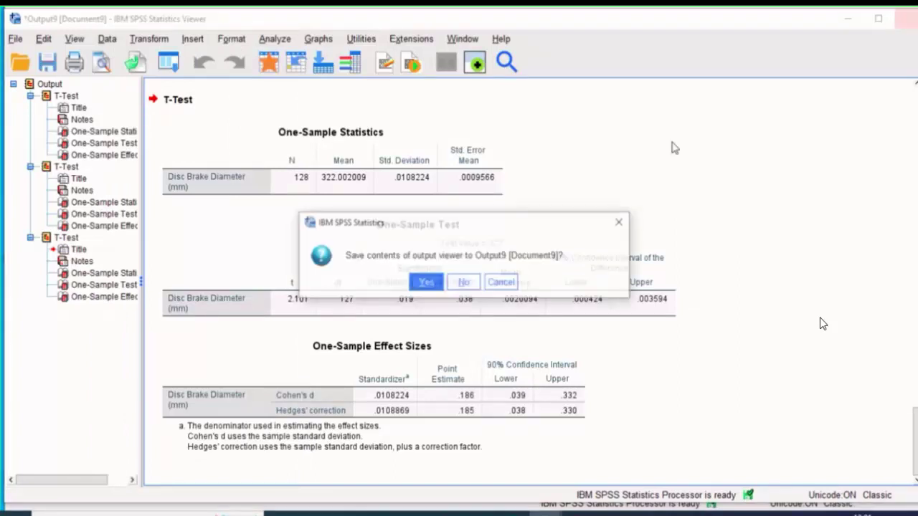
click(463, 287)
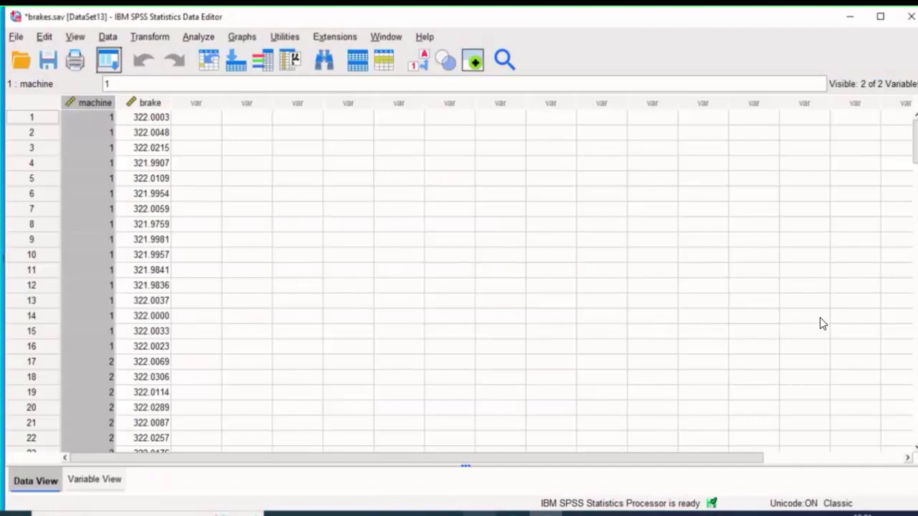
click(446, 514)
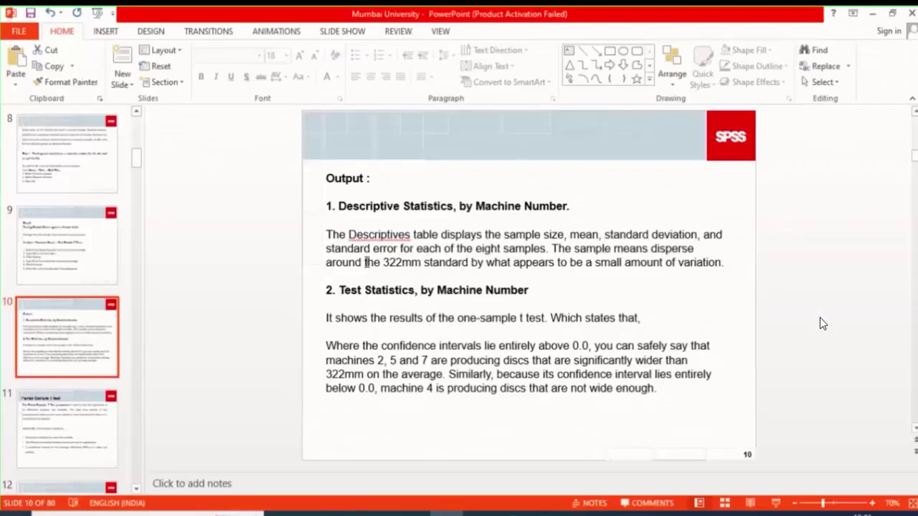
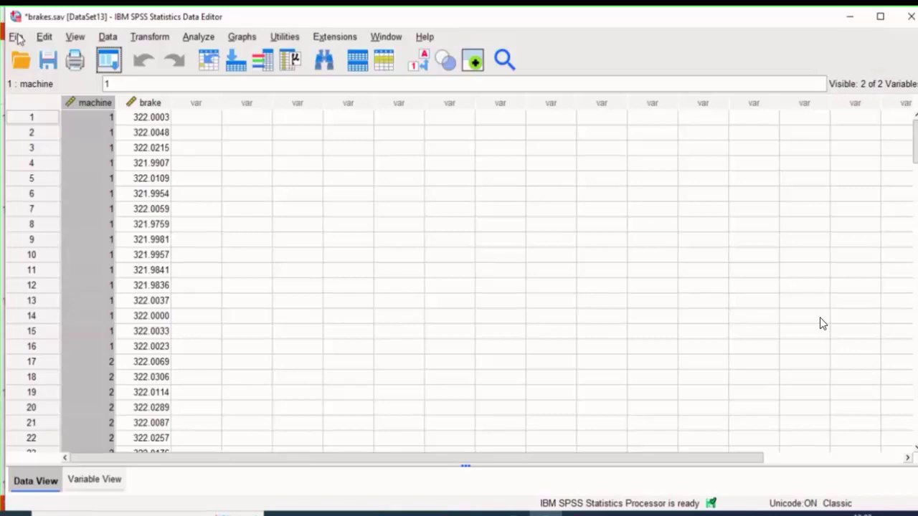
Switch back to SPSS and open the sample data file dietstudy.sav.
click(18, 39)
mouse_move(43, 36)
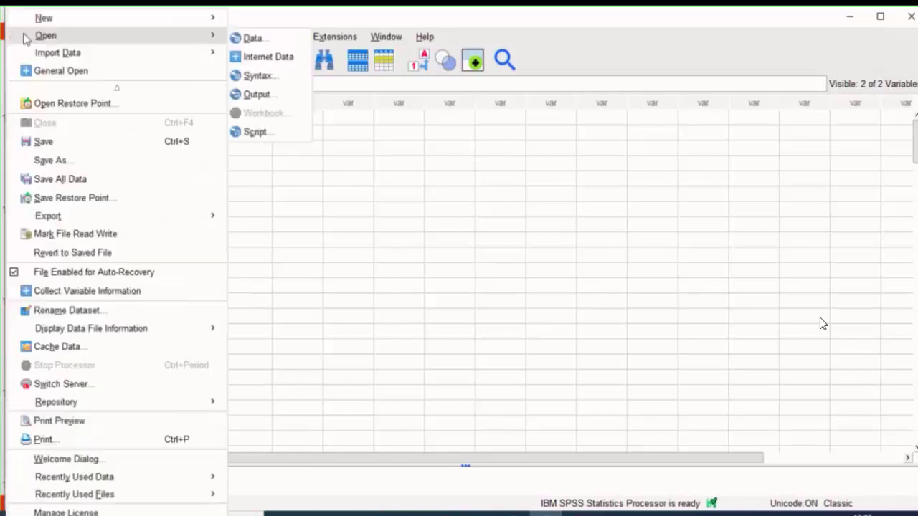
click(253, 39)
text(die)
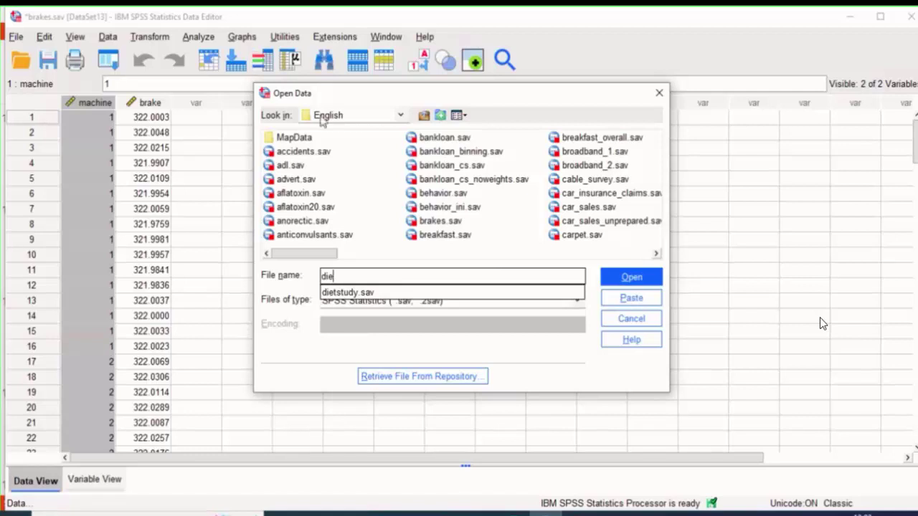
click(351, 292)
click(654, 284)
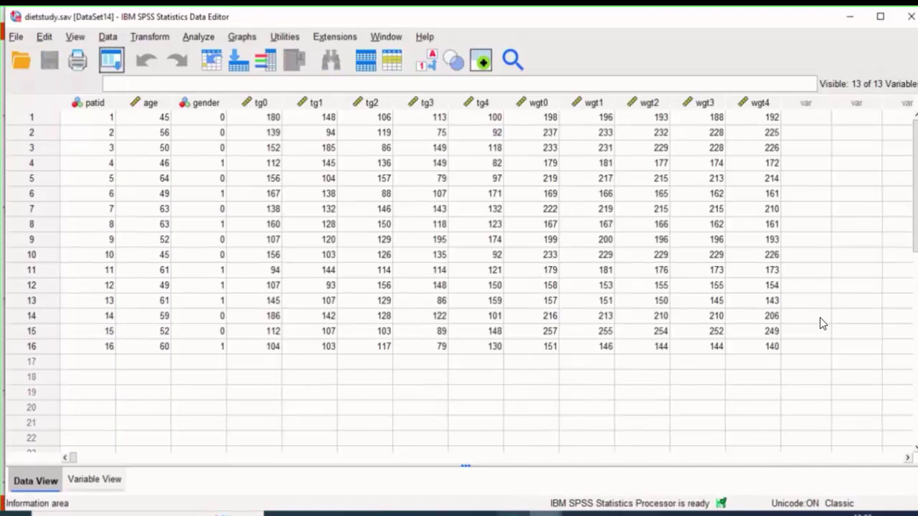
Close the brakes.sav dataset without saving its changes, keeping dietstudy.sav open.
mouse_move(528, 430)
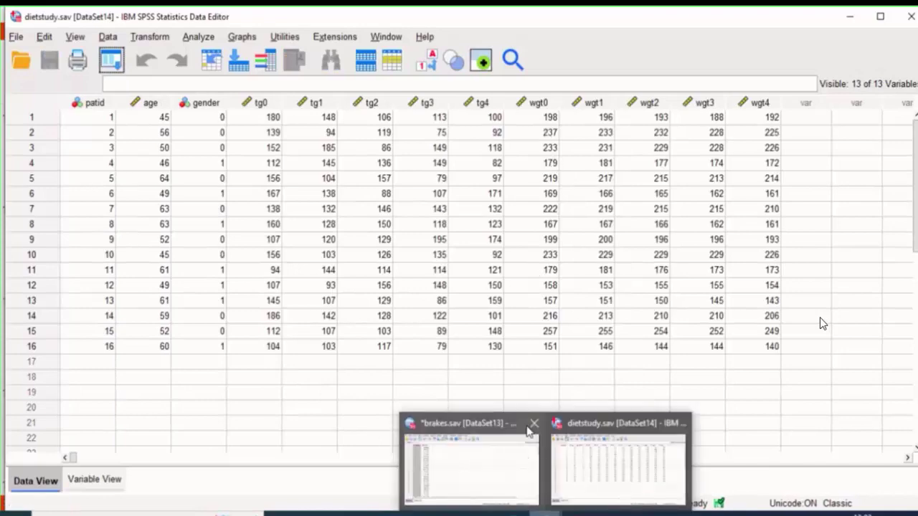
click(531, 426)
click(465, 306)
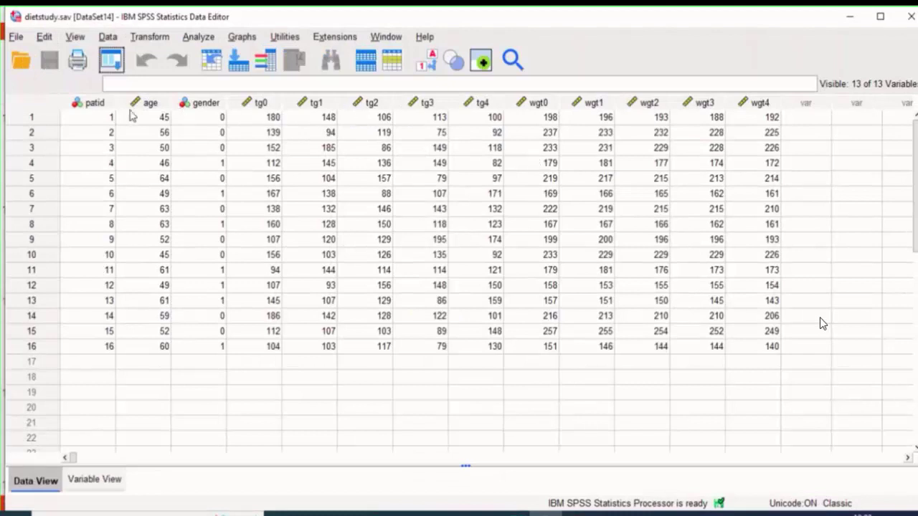
Examine the dietstudy.sav variables: patient ID, age, gender, the triglyceride series tg0 to tg4 and the weight series wgt0 to wgt4.
click(95, 106)
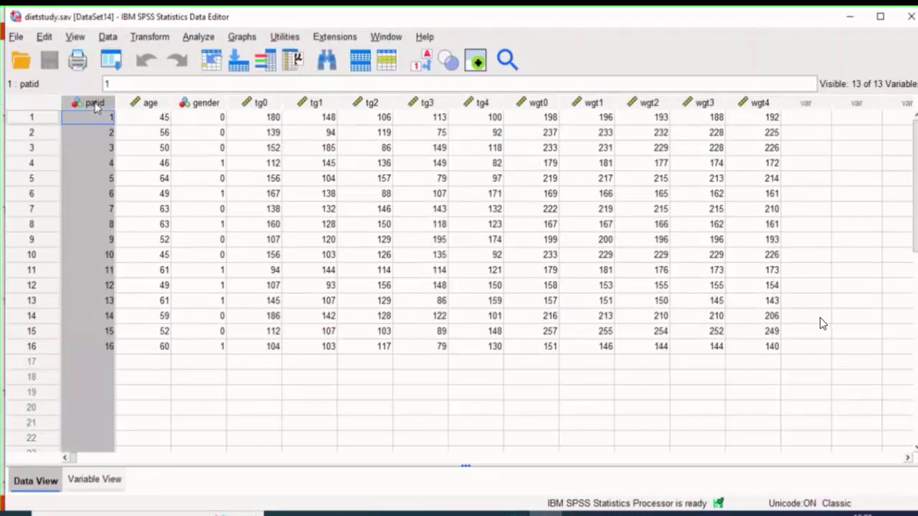
click(149, 104)
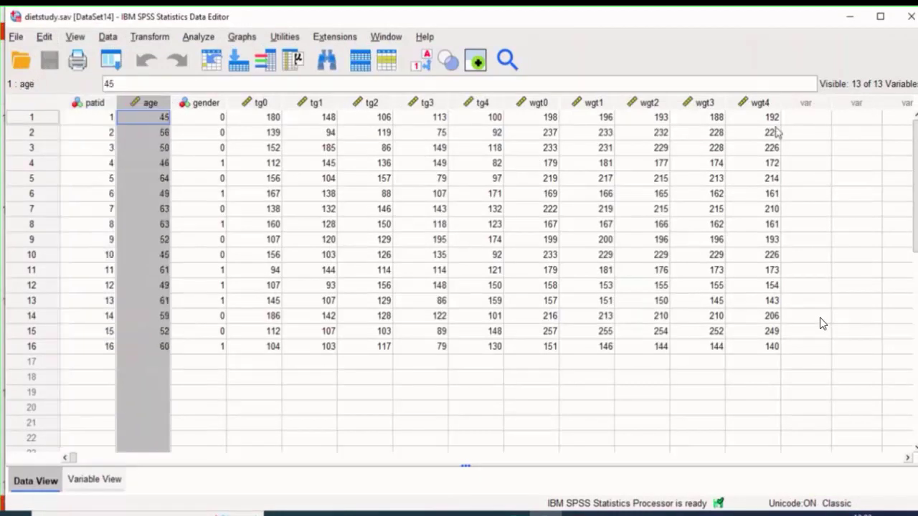
click(191, 104)
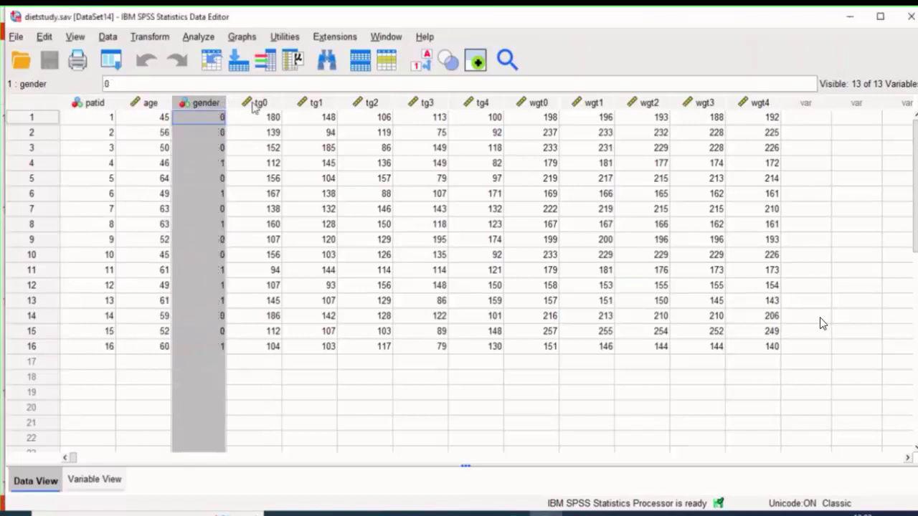
click(254, 106)
click(477, 107)
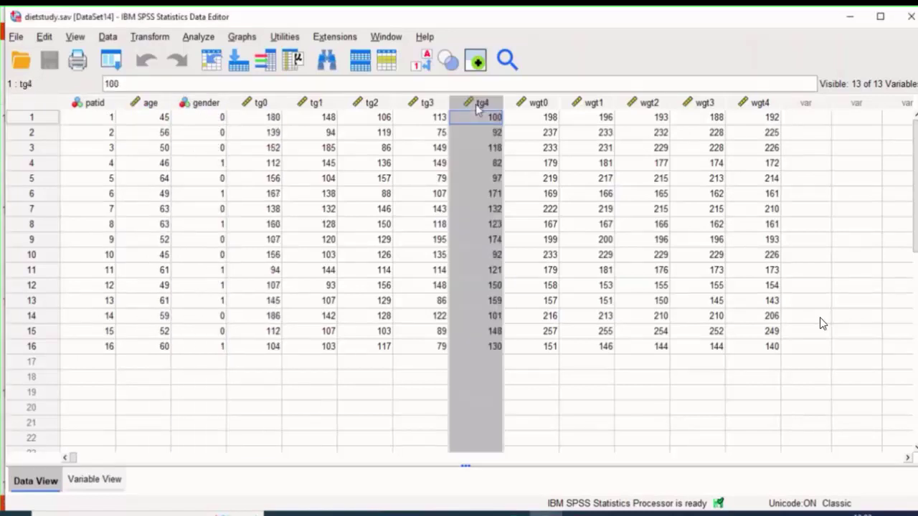
mouse_move(258, 106)
mouse_move(481, 106)
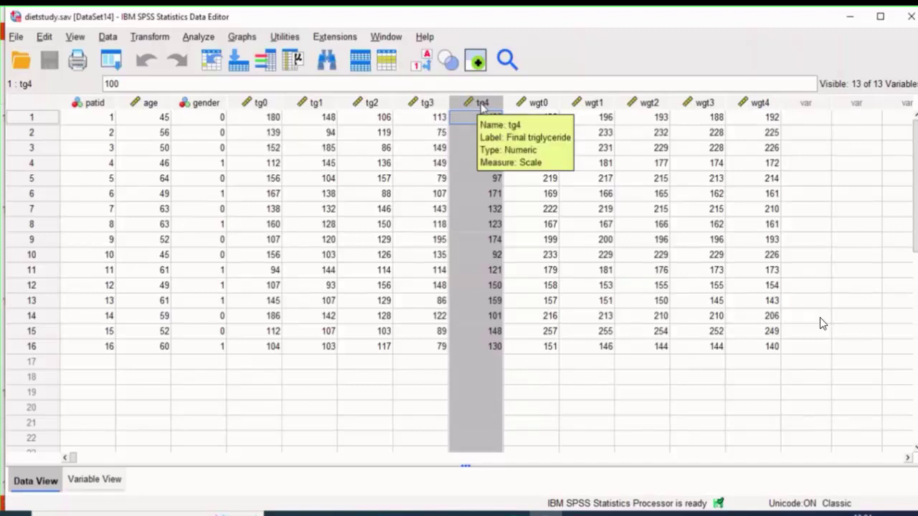
click(535, 104)
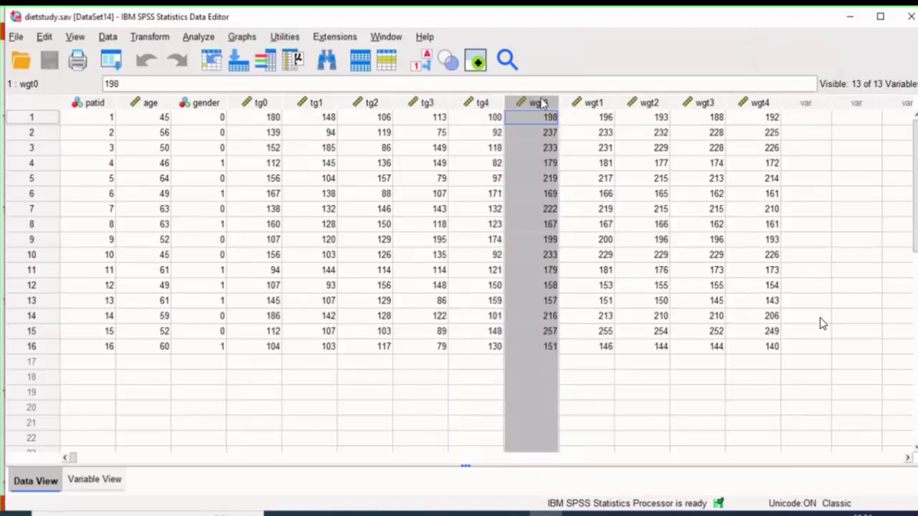
click(759, 104)
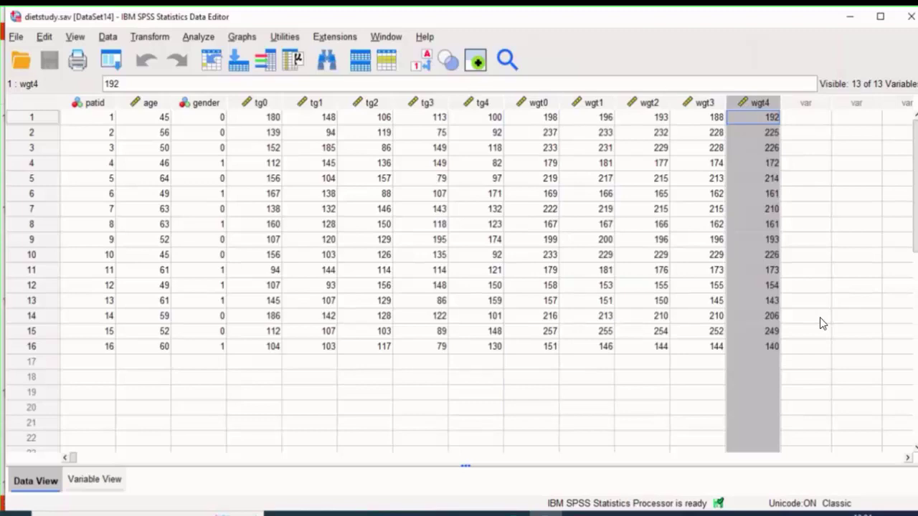
Consult the analysis instructions on PowerPoint slide 12, return to SPSS and open the Paired-Samples T Test dialog.
key(alt+Tab)
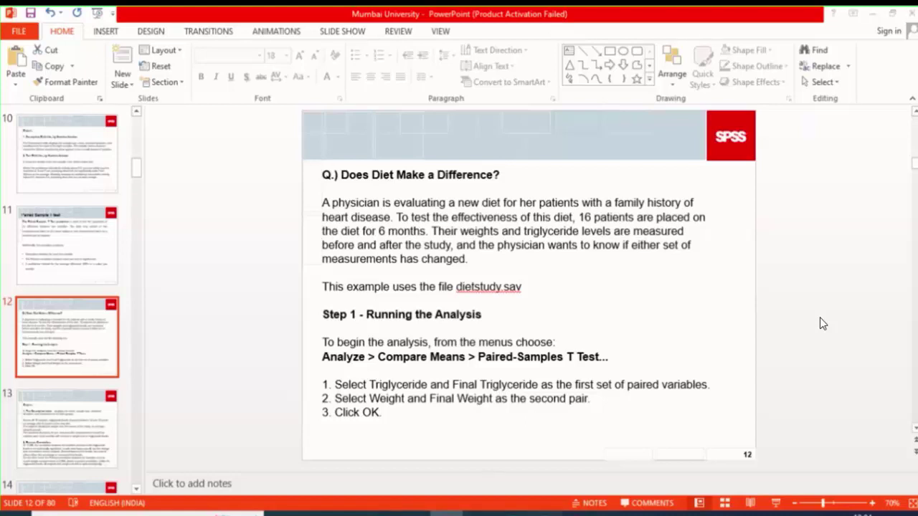
key(alt+Tab)
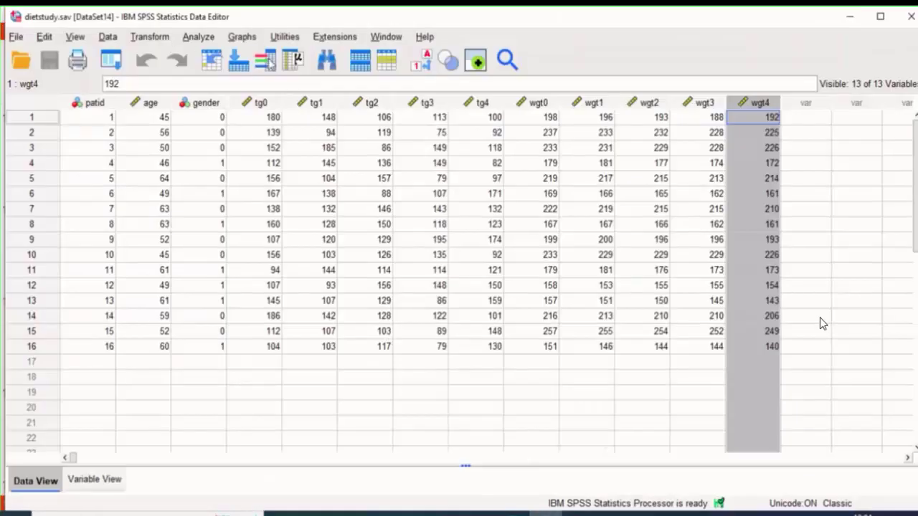
click(205, 36)
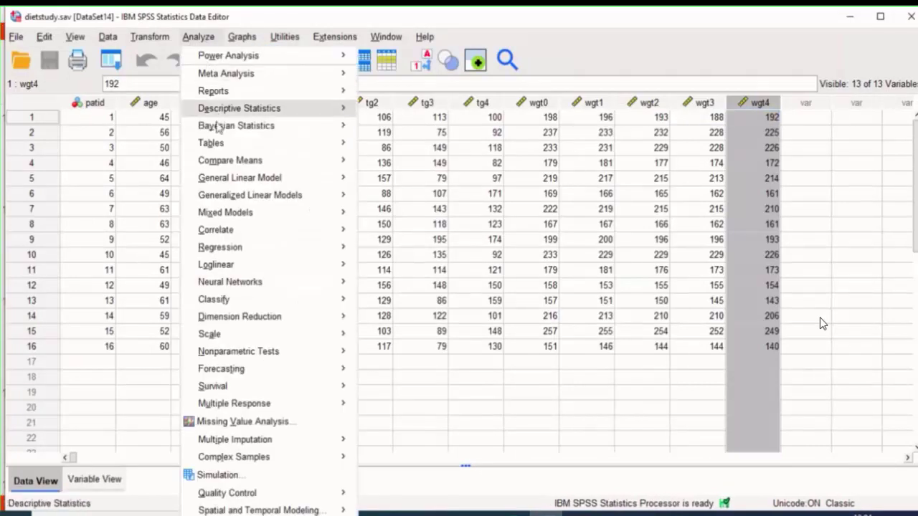
mouse_move(337, 162)
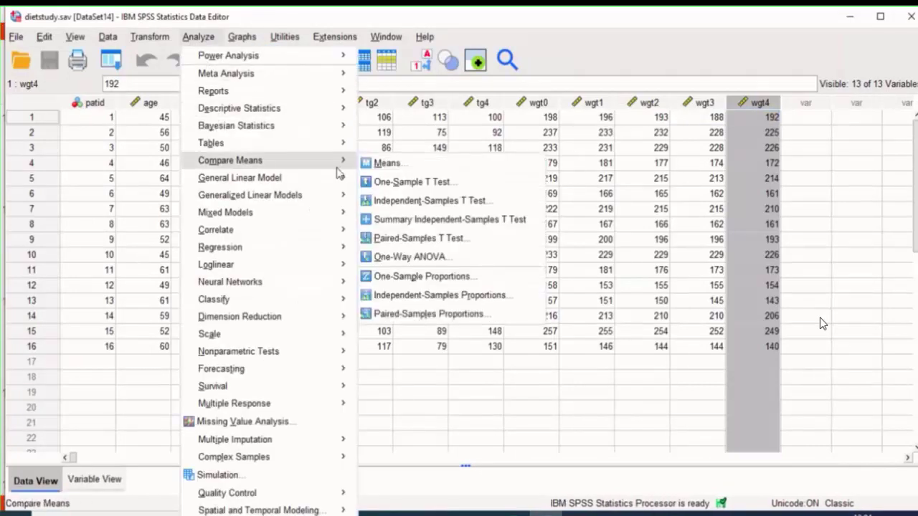
click(438, 243)
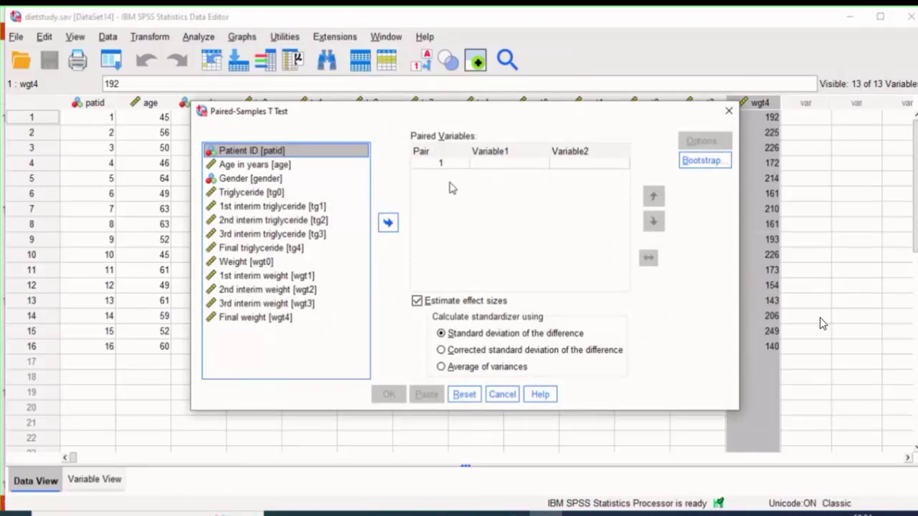
click(259, 194)
drag(260, 197, 483, 162)
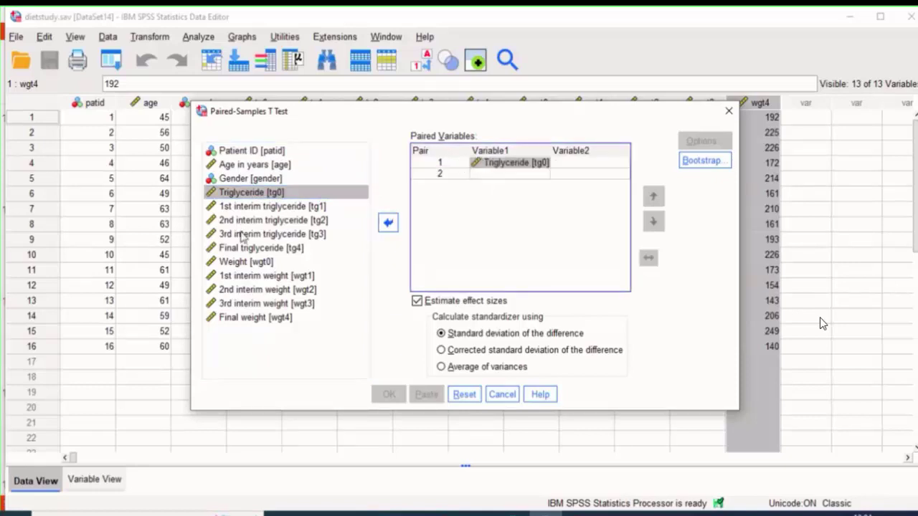
drag(249, 248, 564, 164)
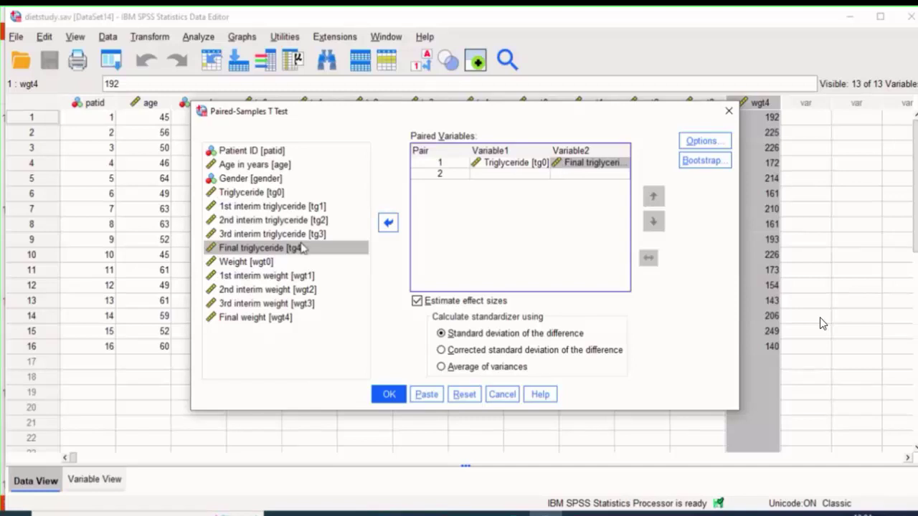
click(236, 264)
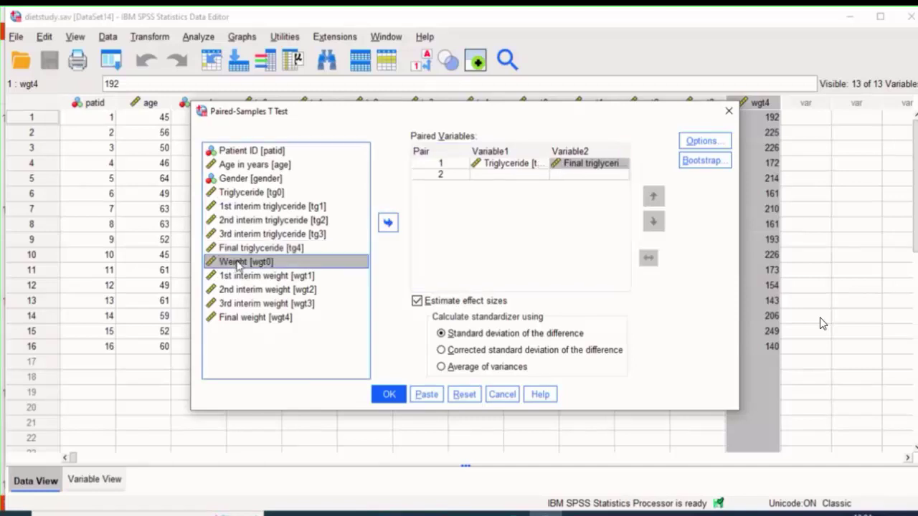
mouse_move(237, 265)
mouse_down()
mouse_move(512, 185)
mouse_move(487, 176)
mouse_up()
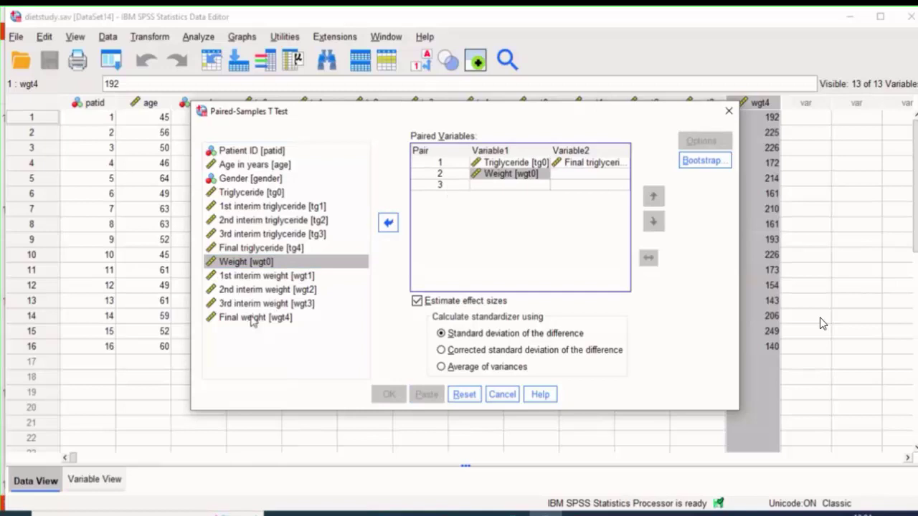
drag(252, 319, 565, 176)
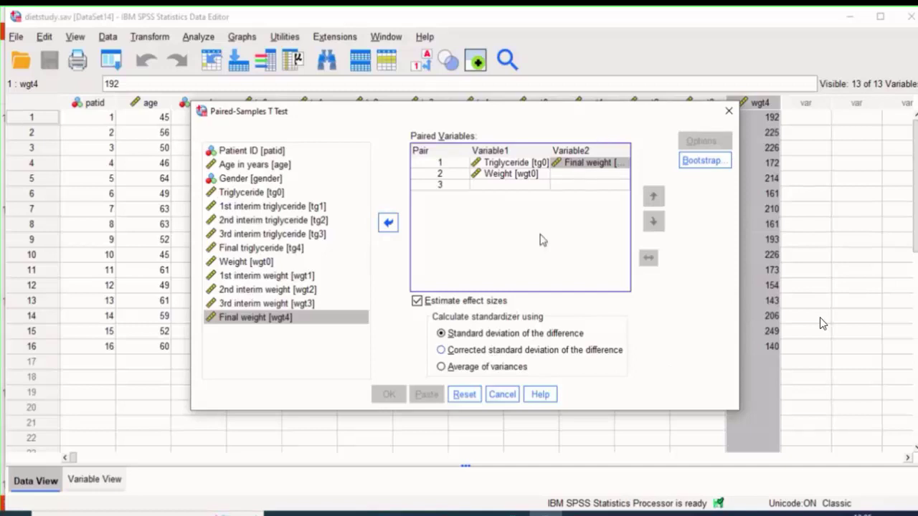
drag(575, 162, 579, 179)
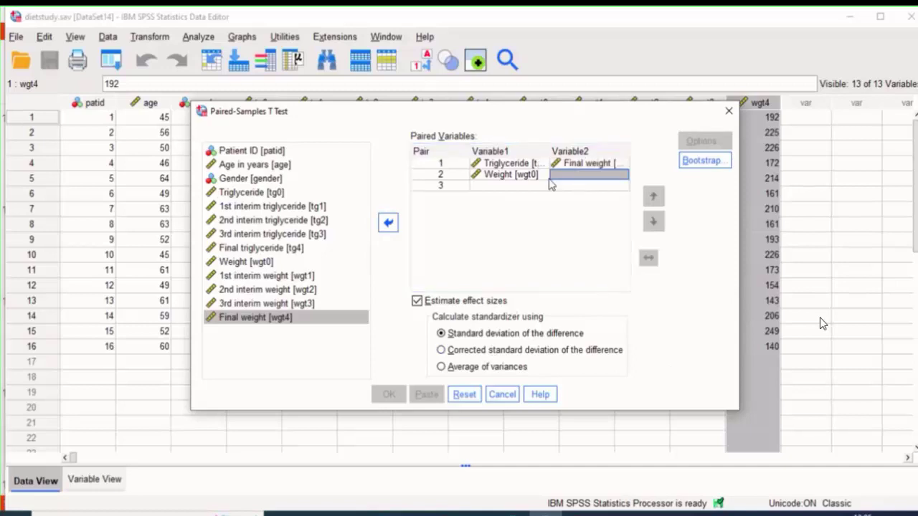
click(394, 225)
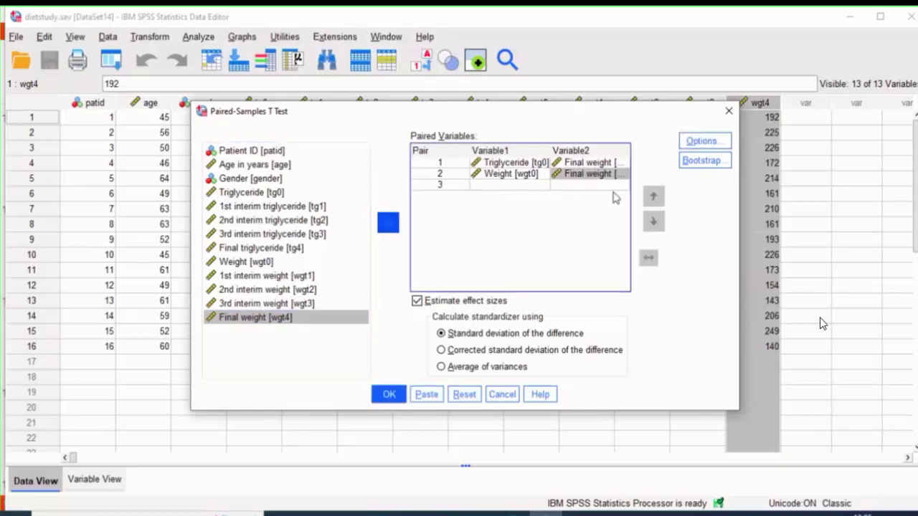
drag(470, 172, 247, 193)
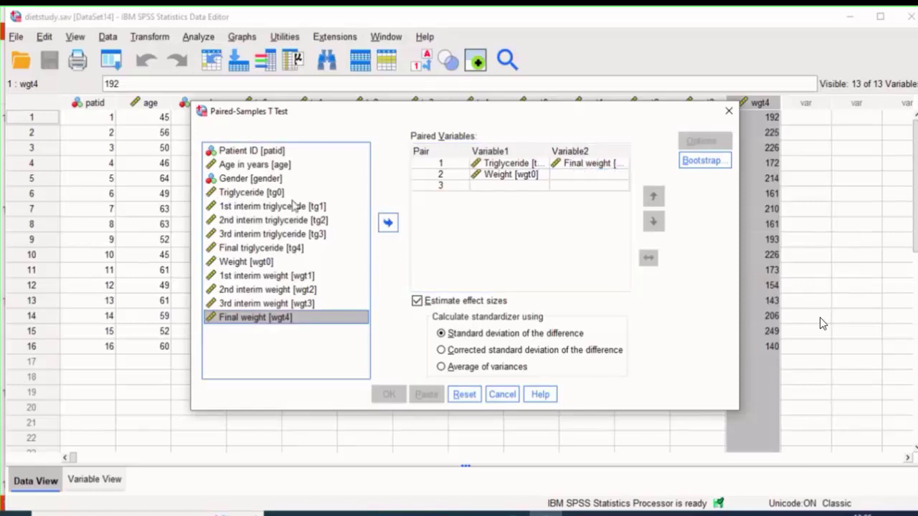
click(464, 395)
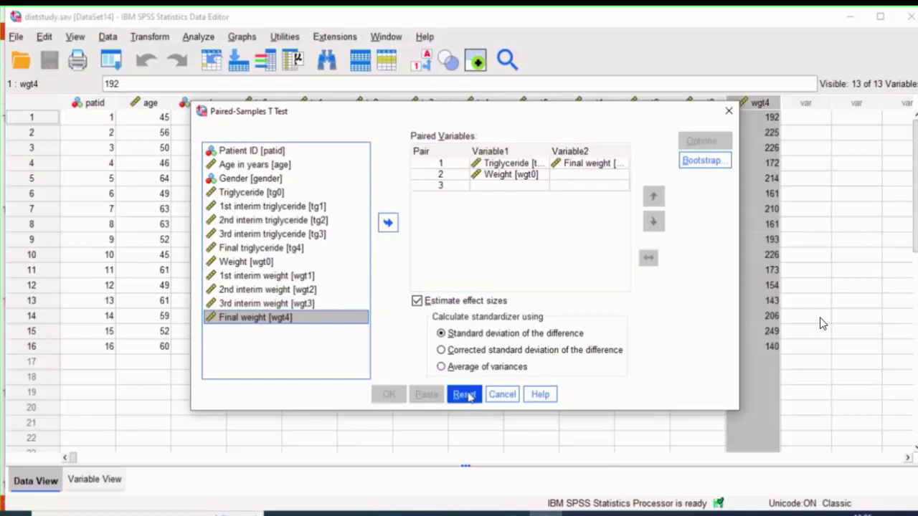
Pair Triglyceride [tg0] with Final triglyceride [tg4] as pair 1 and Weight [wgt0] with Final weight [wgt4] as pair 2.
click(244, 194)
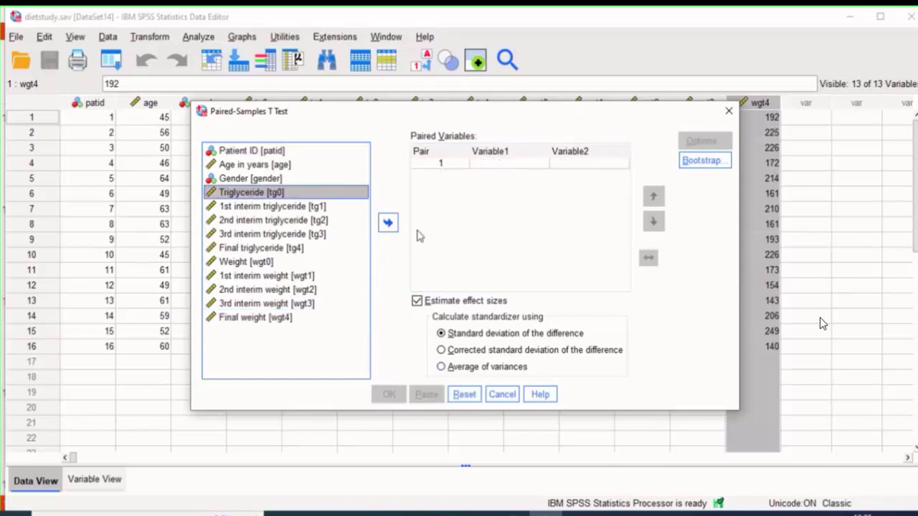
click(388, 223)
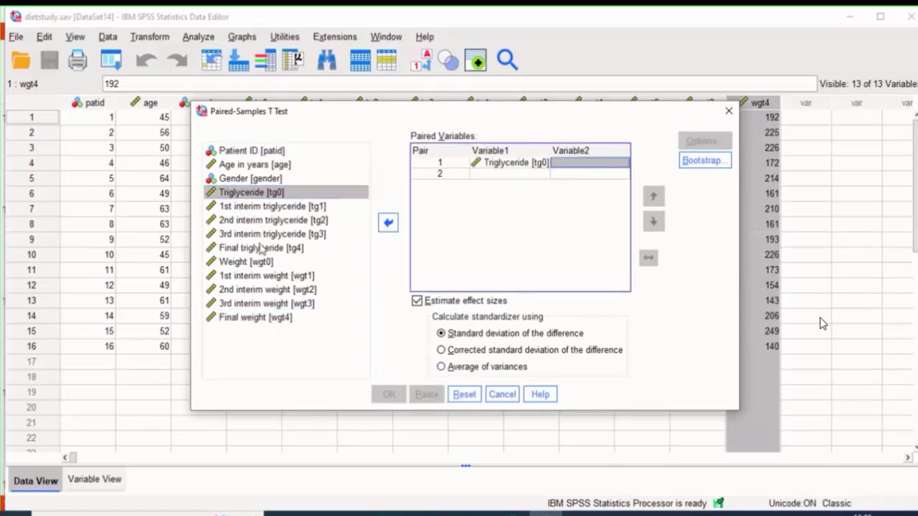
click(261, 247)
click(387, 223)
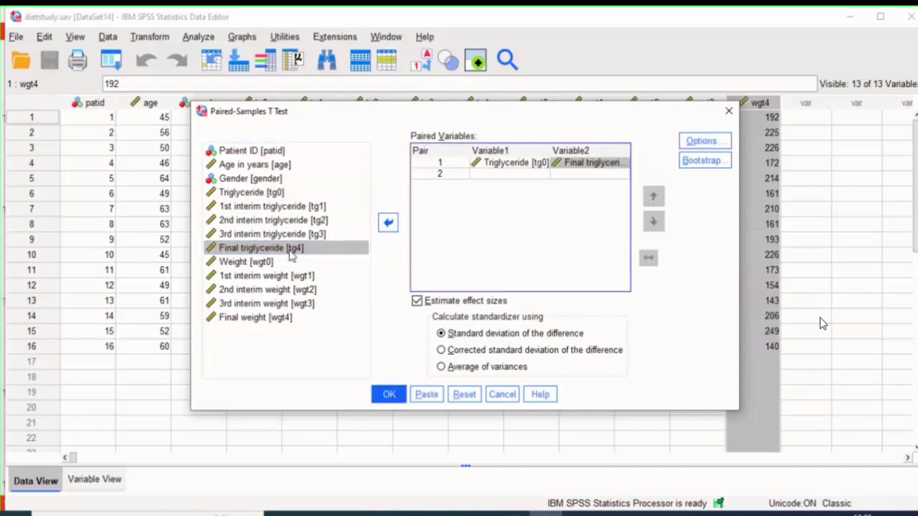
click(278, 261)
click(391, 225)
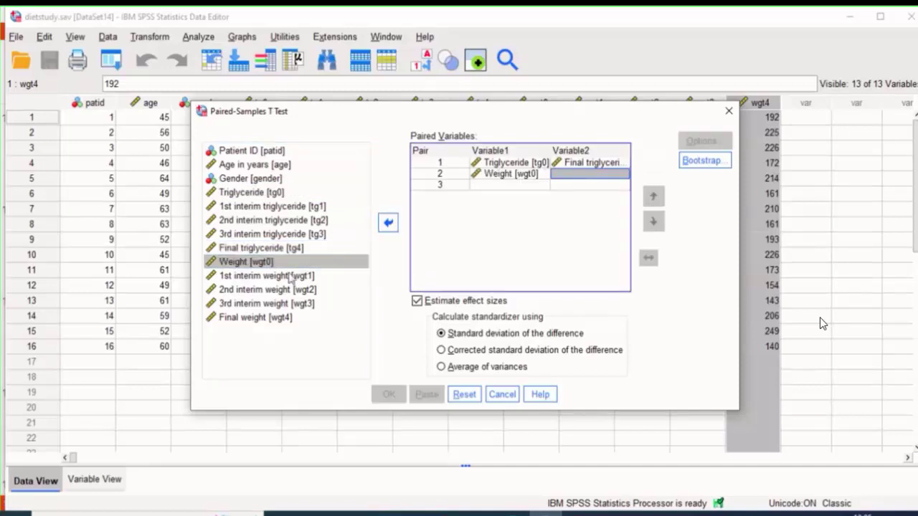
click(273, 318)
click(387, 224)
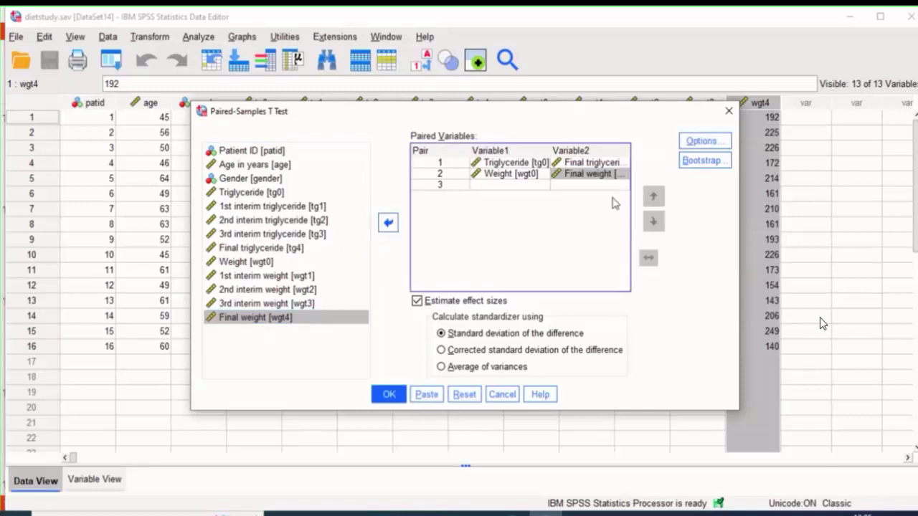
Check the confidence interval and missing-value options without changing them, and run the paired-samples t test.
click(723, 139)
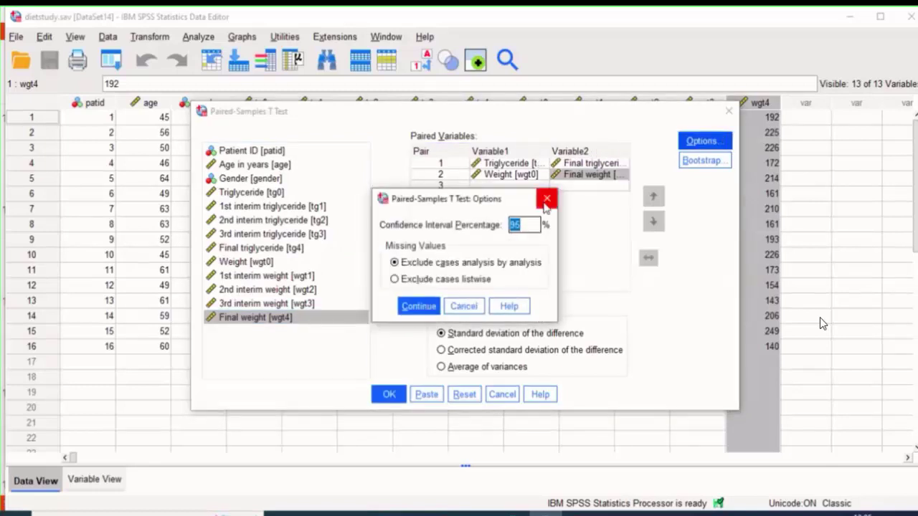
click(547, 199)
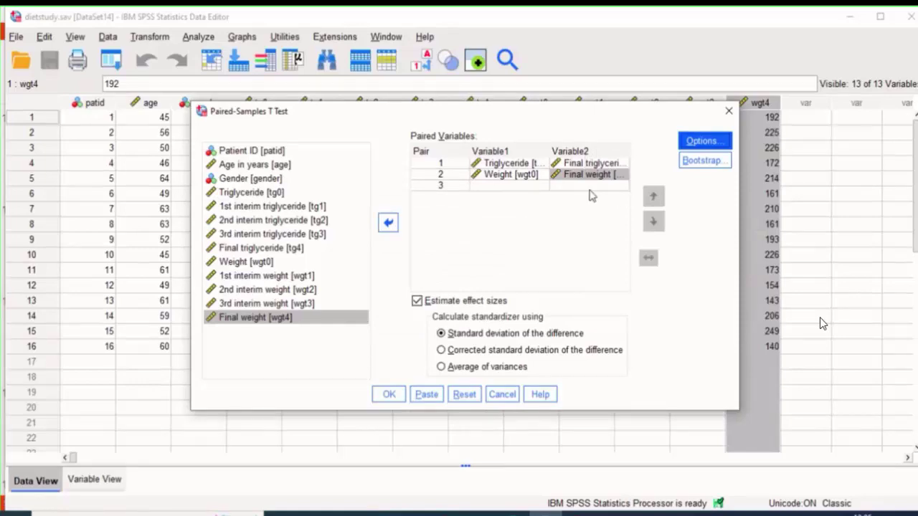
click(387, 396)
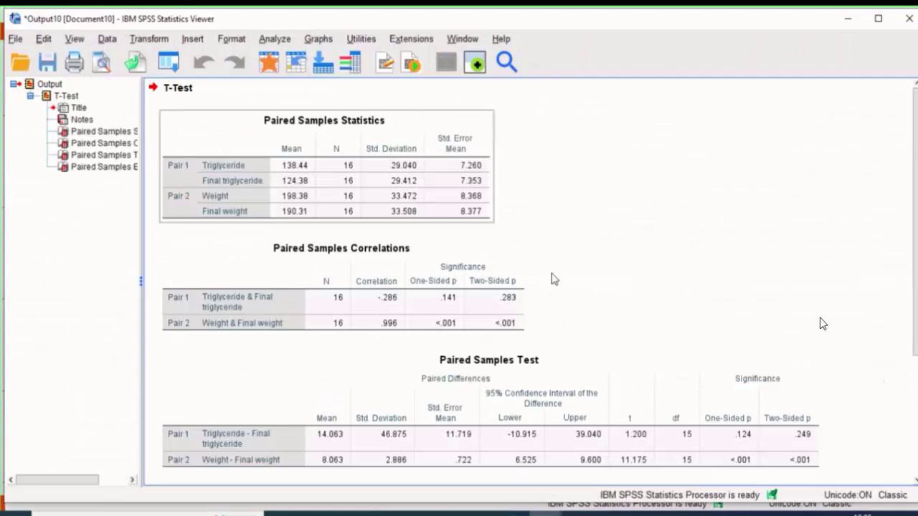
Review the paired-samples statistics, correlations, test and effect size tables in the t test output.
scroll(823, 323, down, 5)
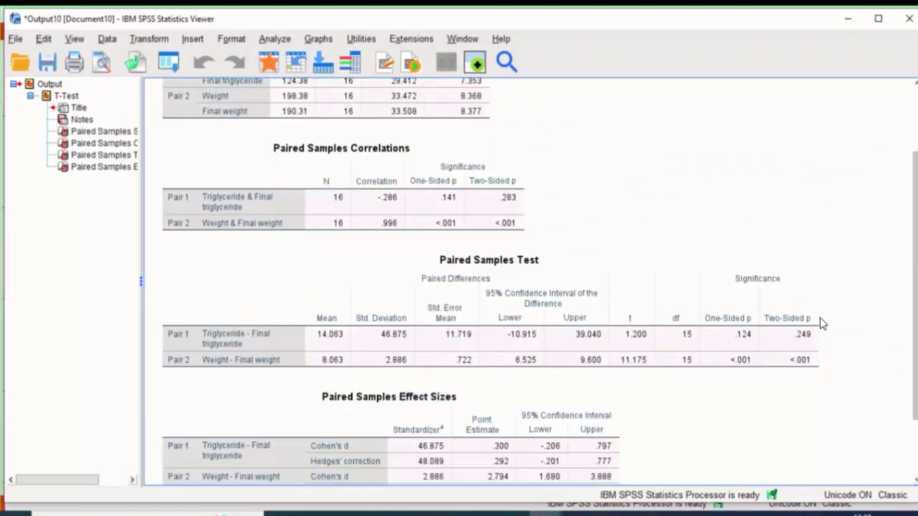
scroll(823, 324, up, 3)
scroll(822, 323, up, 3)
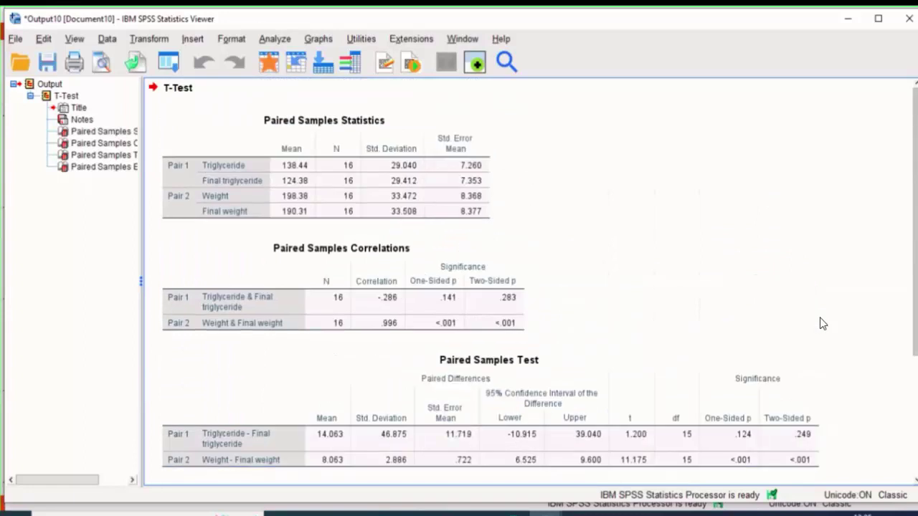
scroll(822, 324, down, 1)
scroll(823, 323, up, 1)
click(345, 156)
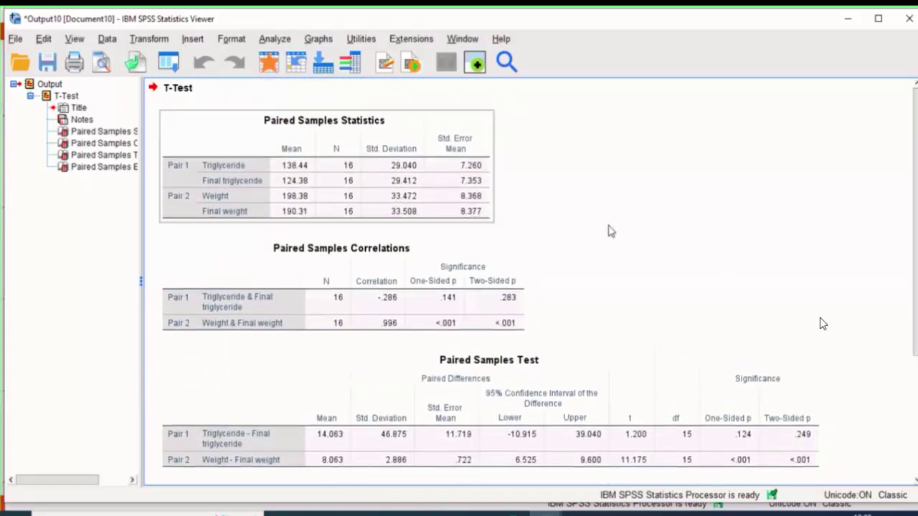
click(371, 264)
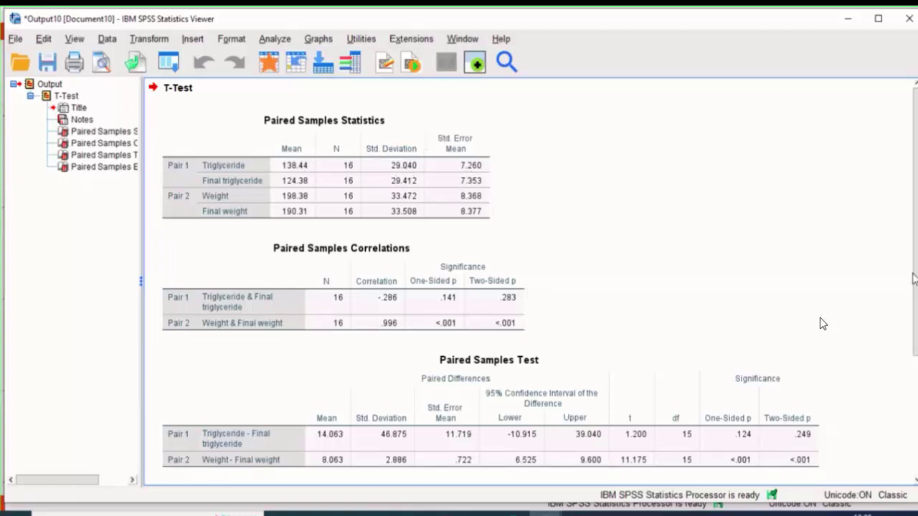
scroll(914, 278, down, 1)
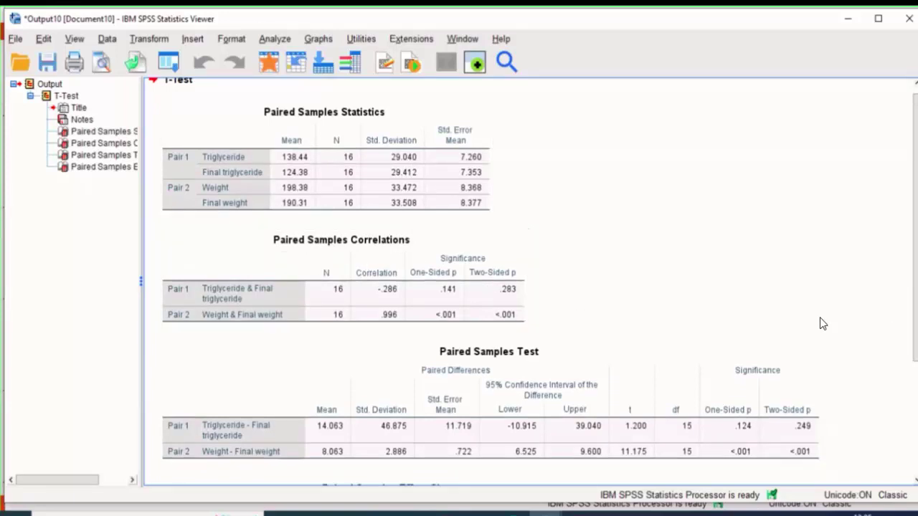
scroll(822, 323, down, 5)
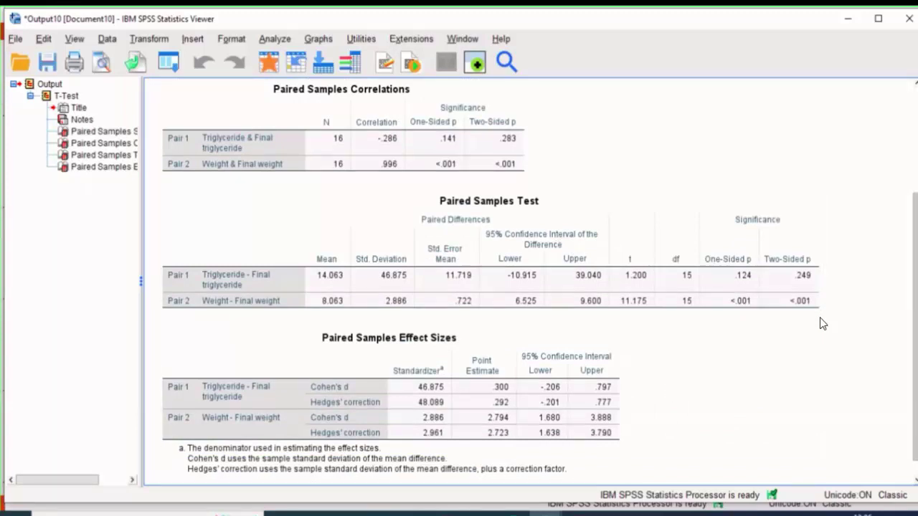
Compare the paired-samples statistics and correlations tables in SPSS with the output explanation on PowerPoint slide 13.
scroll(822, 323, up, 5)
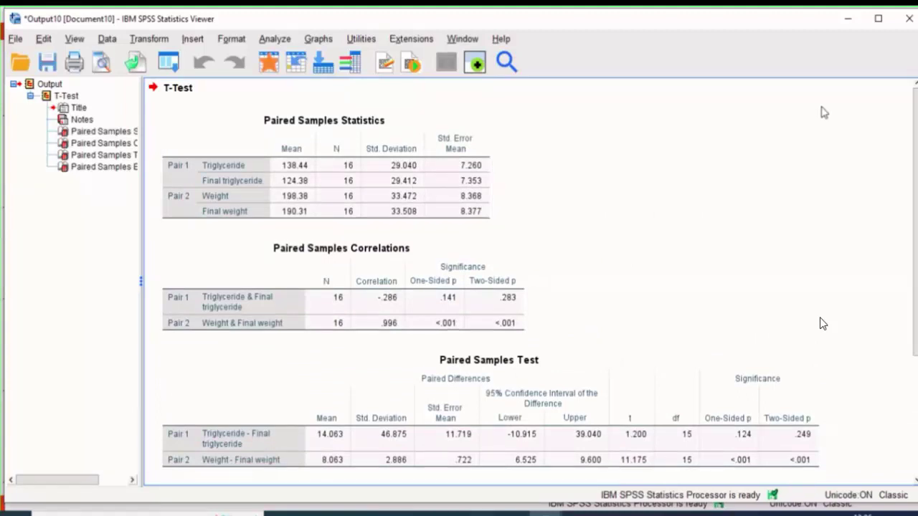
key(alt+Tab)
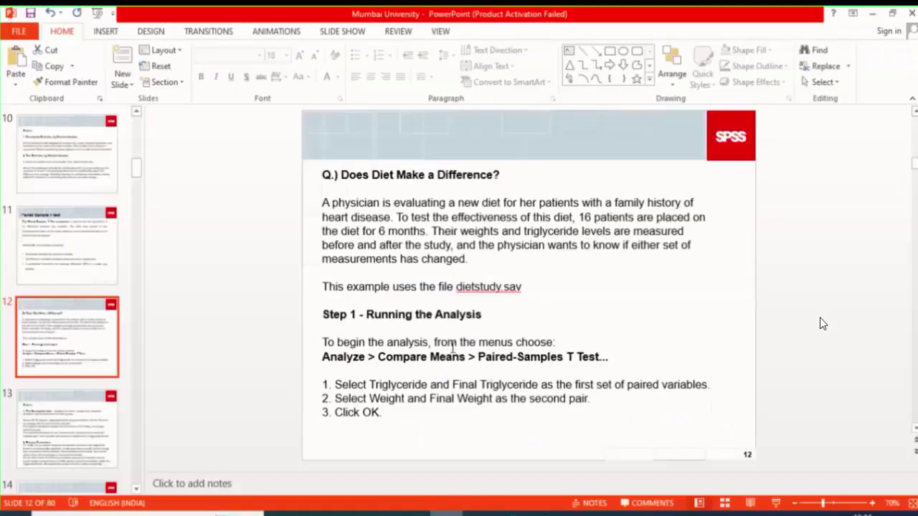
click(100, 412)
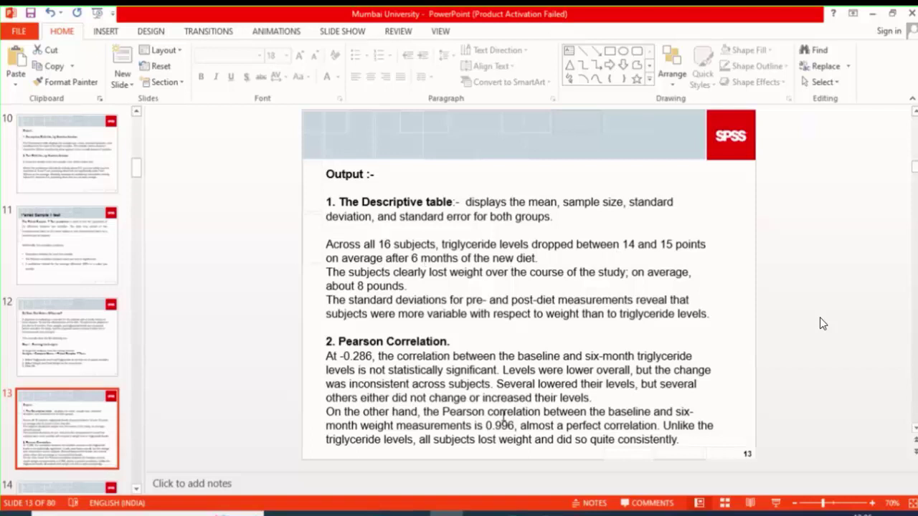
mouse_move(544, 510)
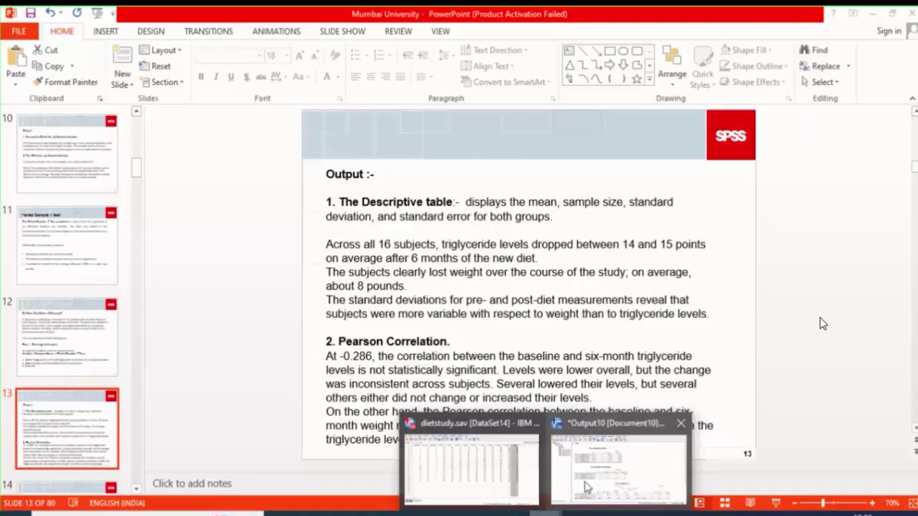
click(586, 487)
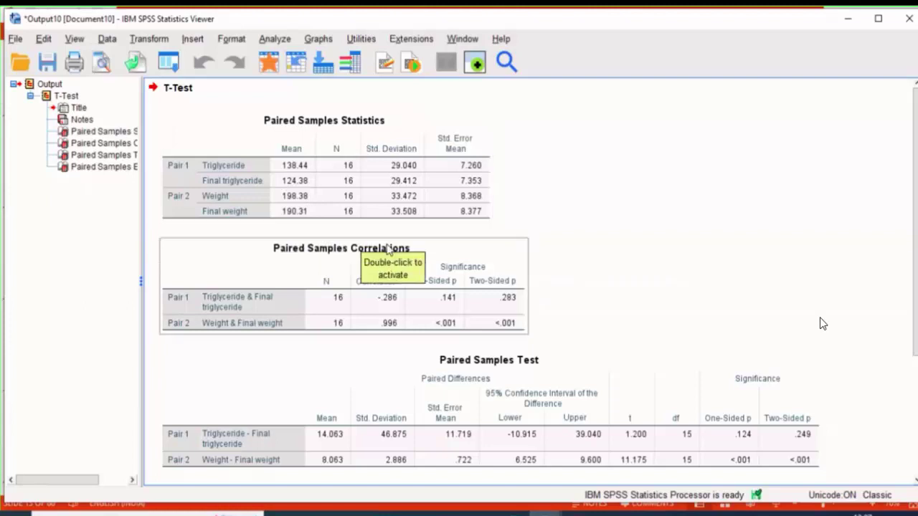
mouse_move(545, 514)
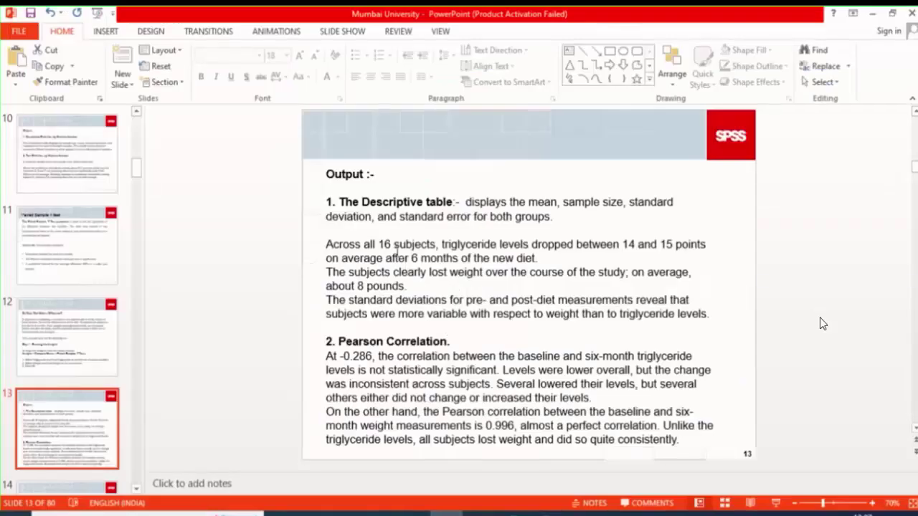
Browse ahead to slide 15 in PowerPoint, then return to slide 13 and read its Pearson Correlation explanation.
click(450, 380)
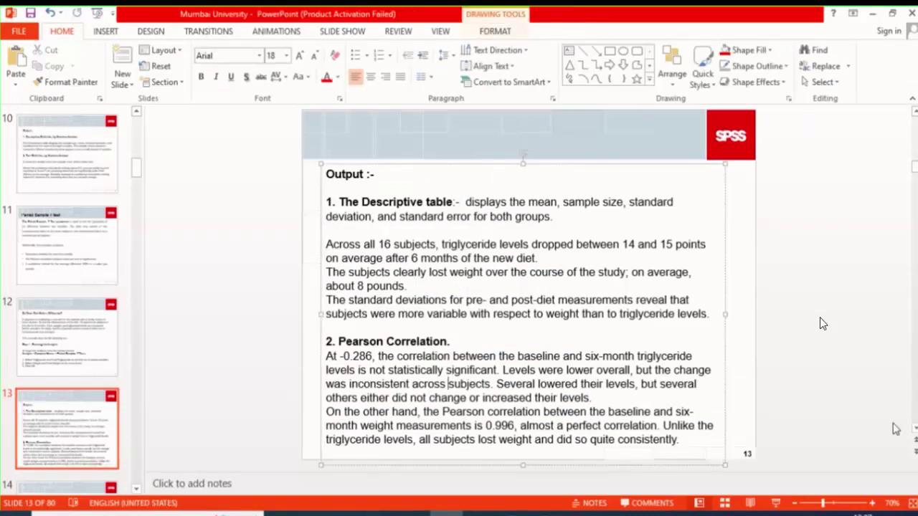
click(914, 429)
click(914, 429)
click(915, 429)
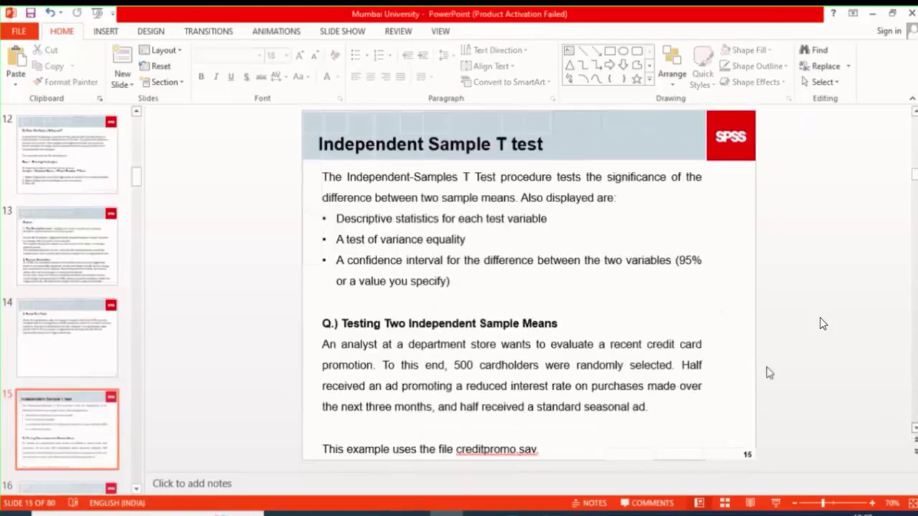
click(75, 266)
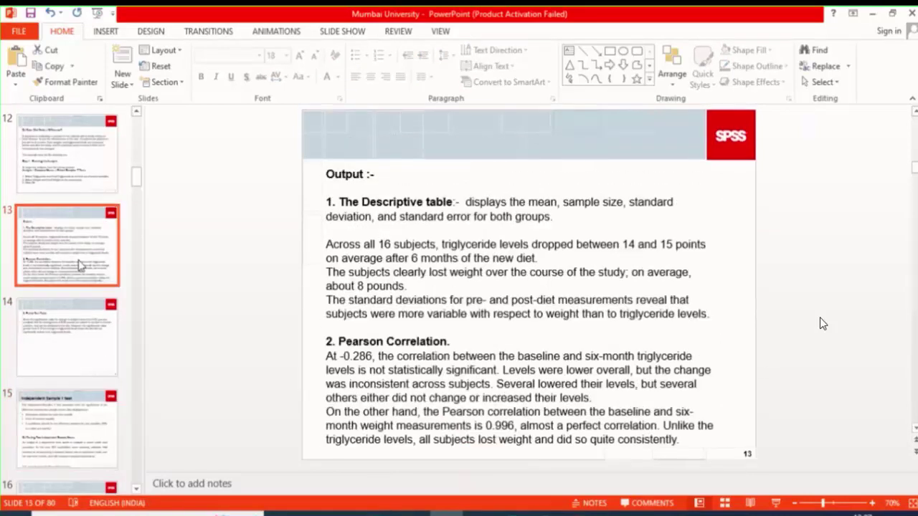
click(365, 385)
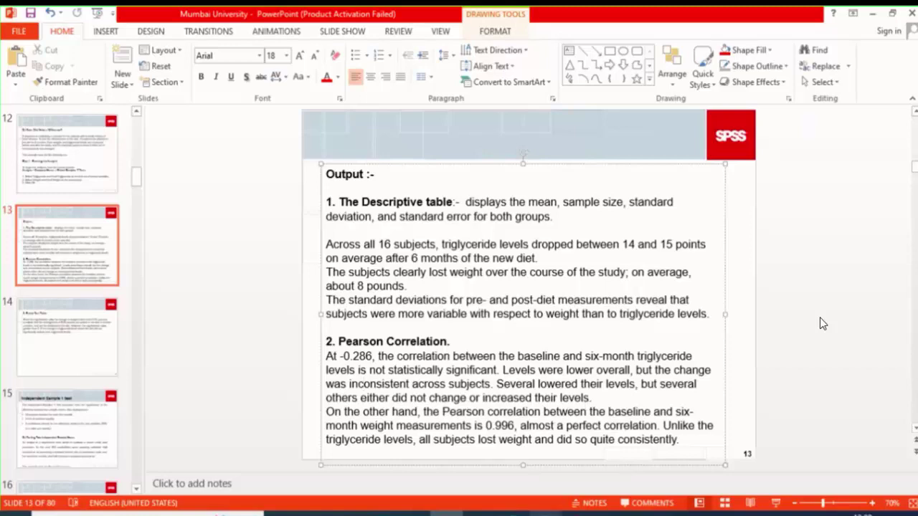
Check the slide 13 correlation explanation against the Paired Samples Correlations table in the SPSS output.
mouse_move(545, 513)
click(622, 464)
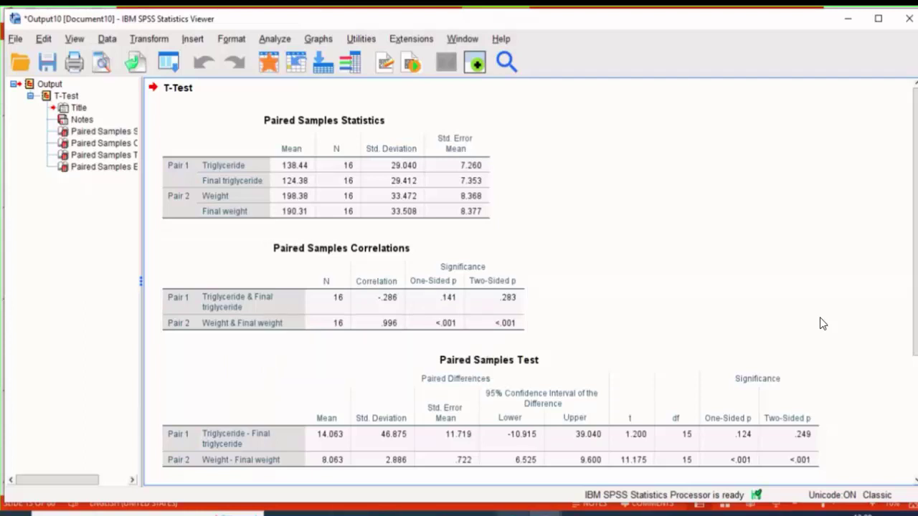
click(446, 513)
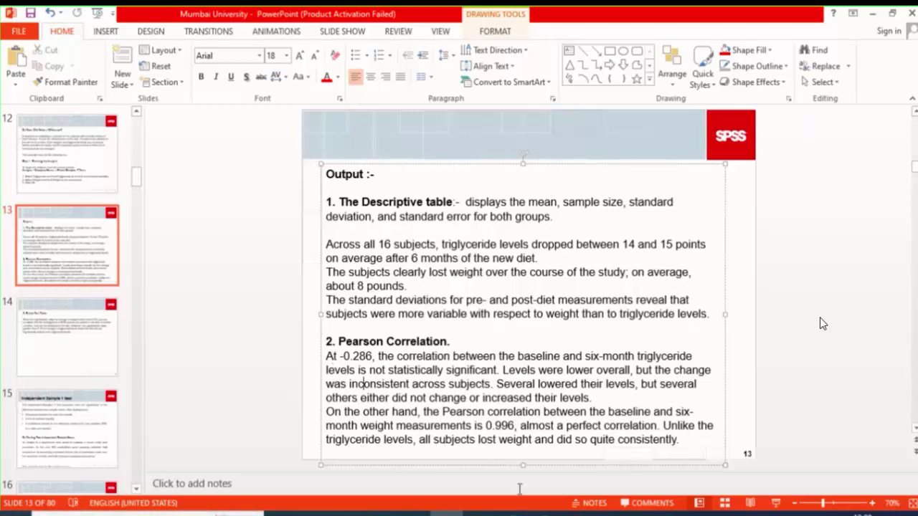
mouse_move(545, 512)
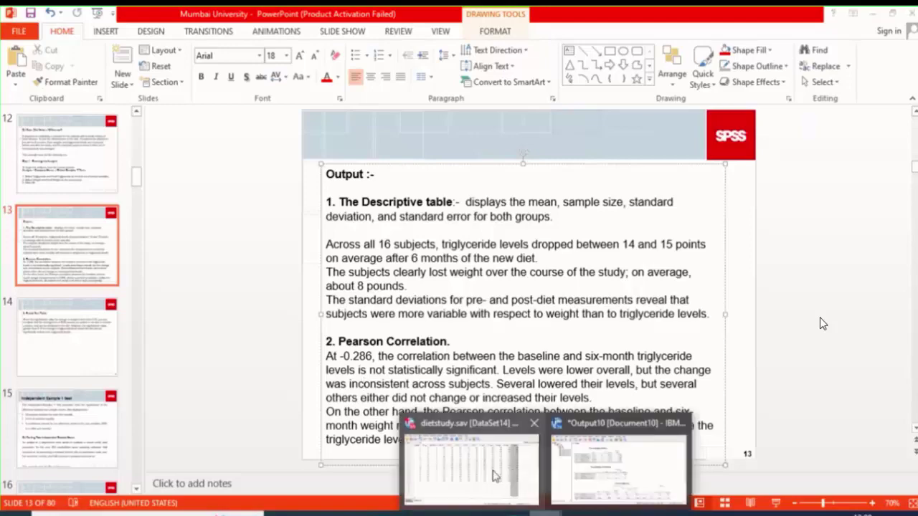
click(598, 481)
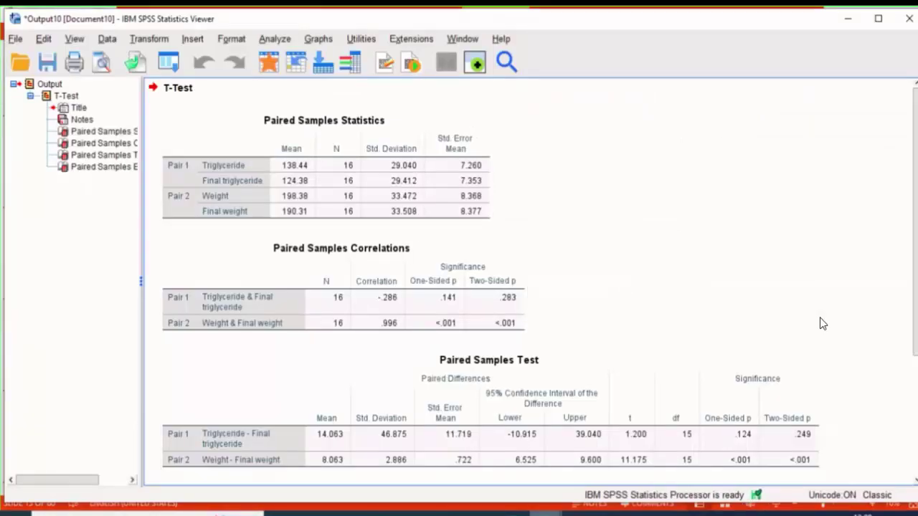
Read the Paired Test Table explanation on PowerPoint slide 14 and switch to the dietstudy.sav data in SPSS.
key(alt+Tab)
click(76, 342)
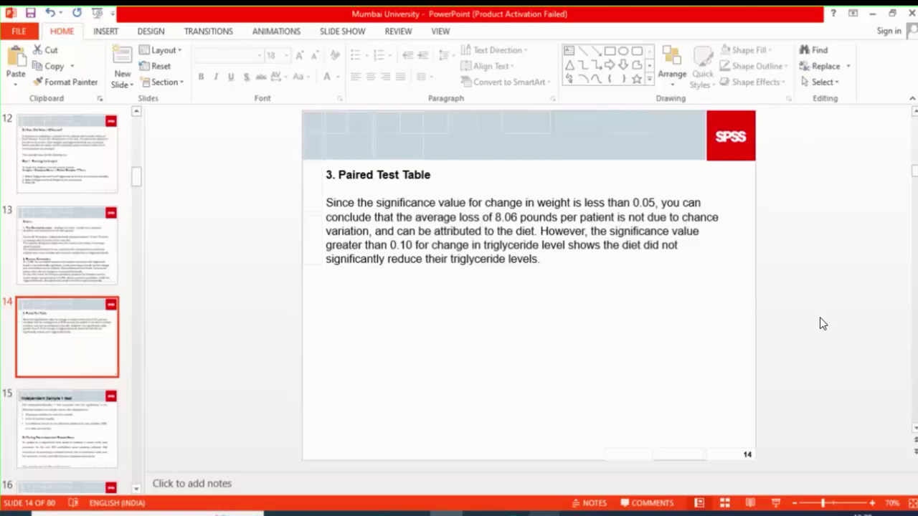
mouse_move(545, 513)
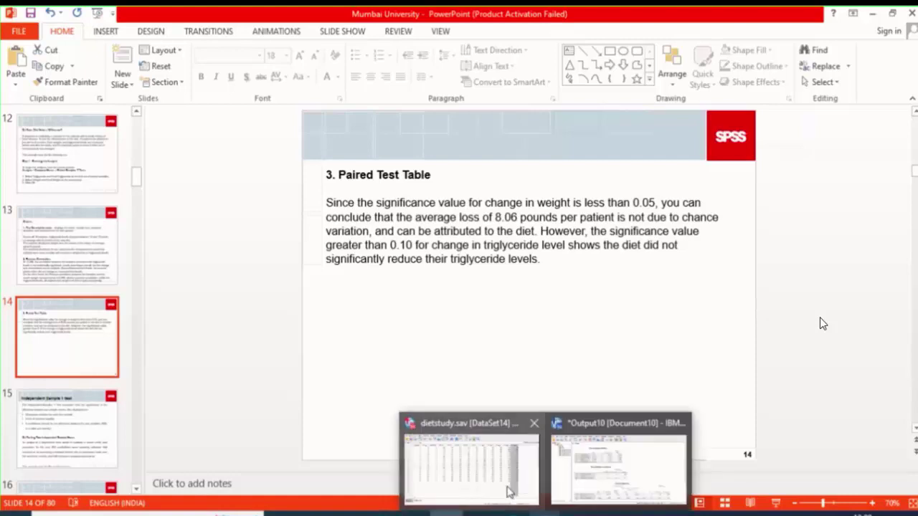
click(466, 458)
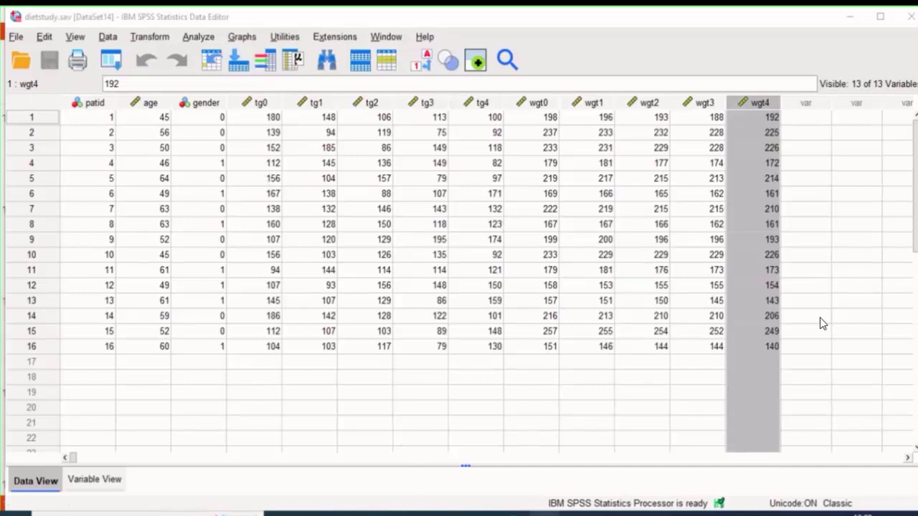
mouse_move(545, 514)
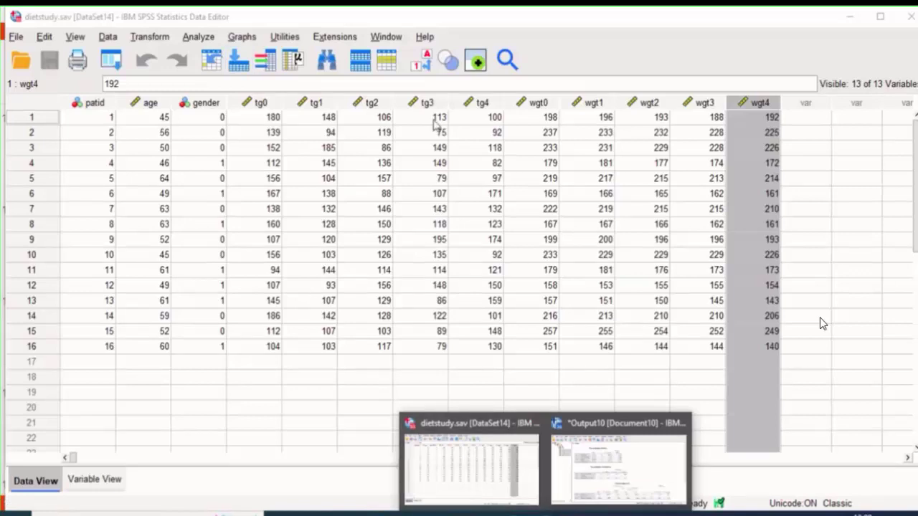
click(192, 36)
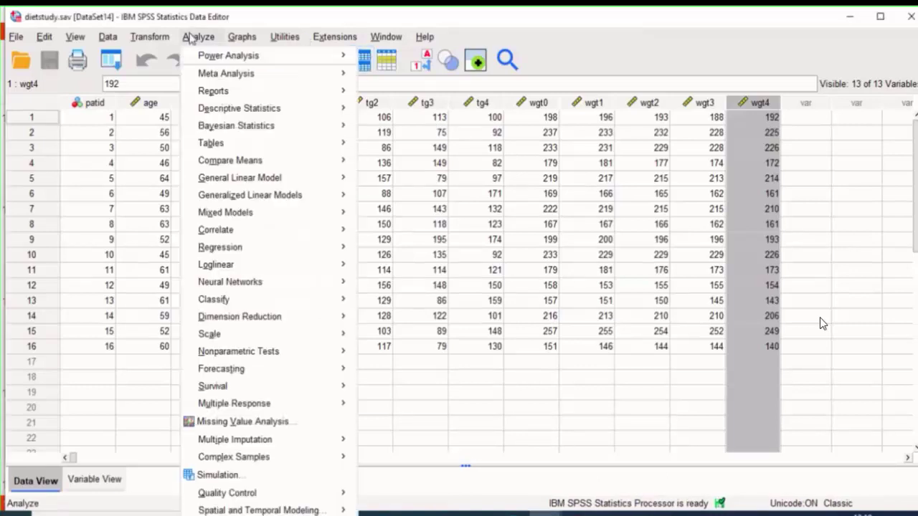
mouse_move(247, 162)
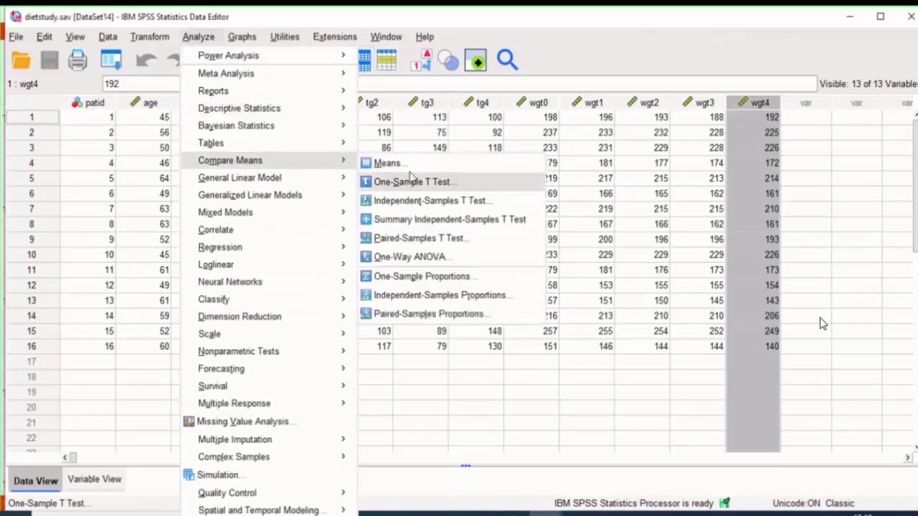
click(454, 256)
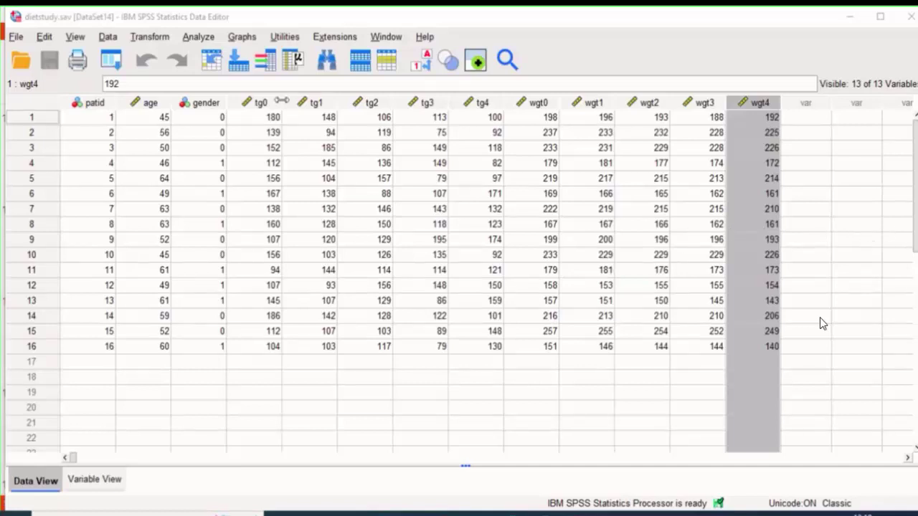
click(595, 59)
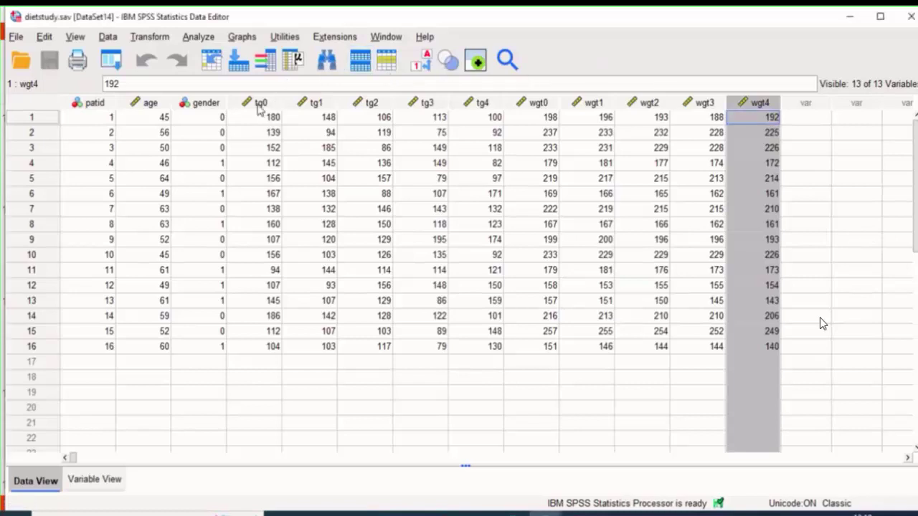
Examine the triglyceride columns tg0 through tg4 in the dietstudy.sav data, from the first to the final measurement.
click(261, 108)
click(482, 108)
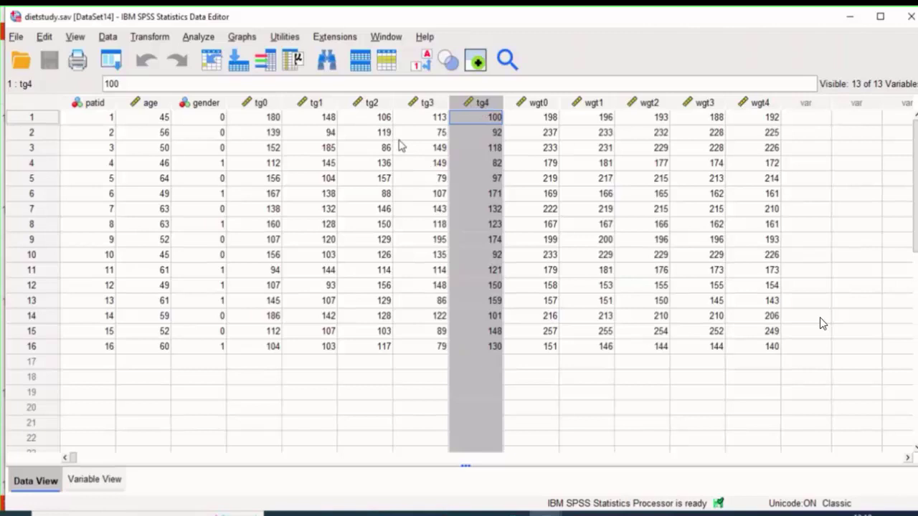
click(265, 105)
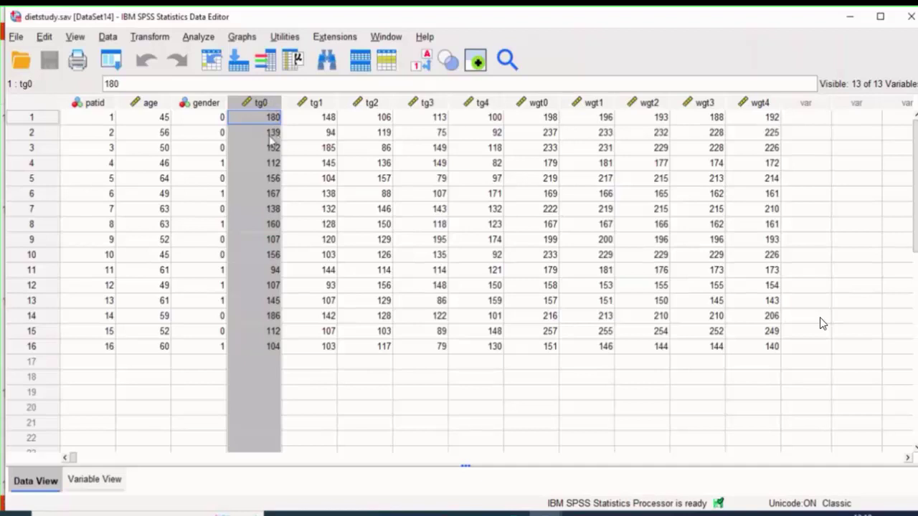
click(319, 104)
click(371, 104)
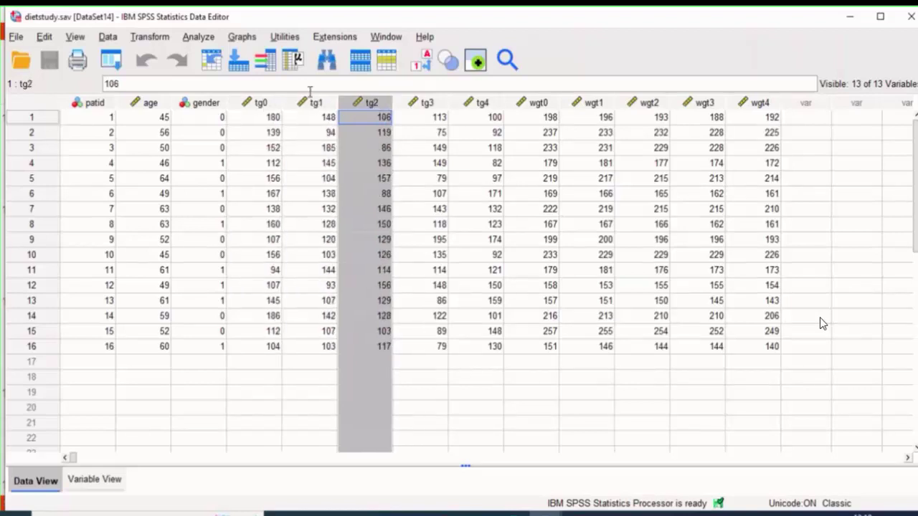
click(329, 106)
click(367, 106)
click(422, 105)
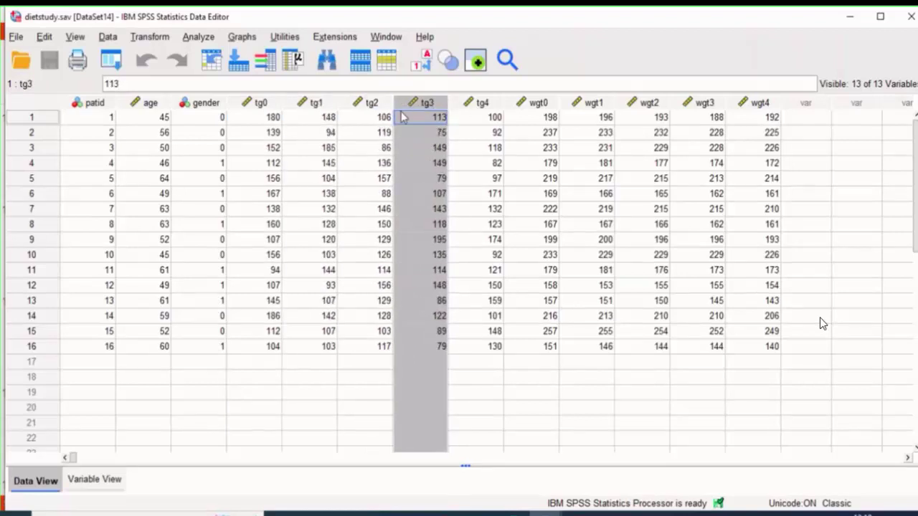
click(486, 105)
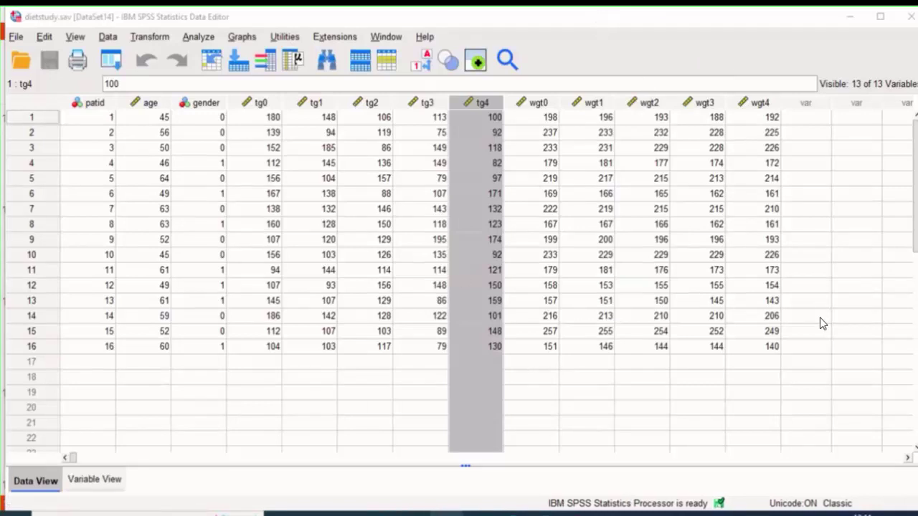
Revisit the Paired Test Table explanation on slide 14, then examine the Paired Samples Test and Effect Sizes tables in SPSS.
mouse_move(446, 514)
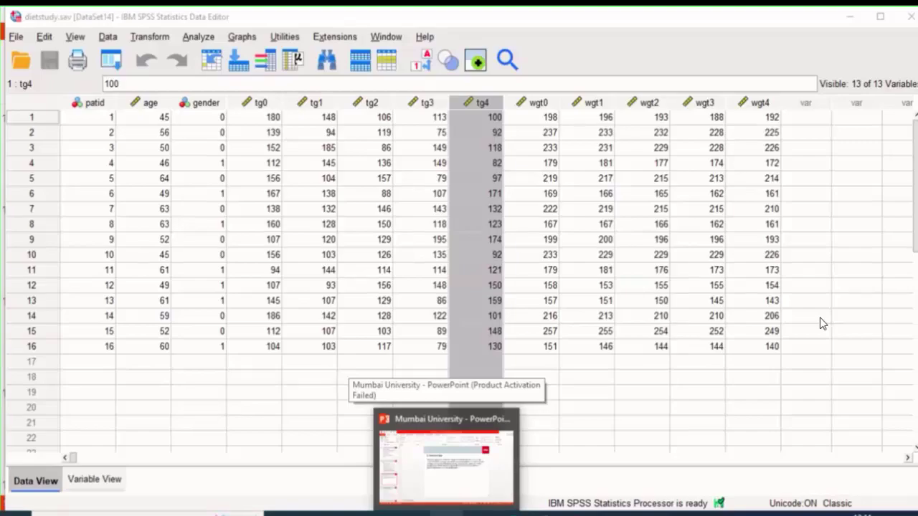
click(459, 480)
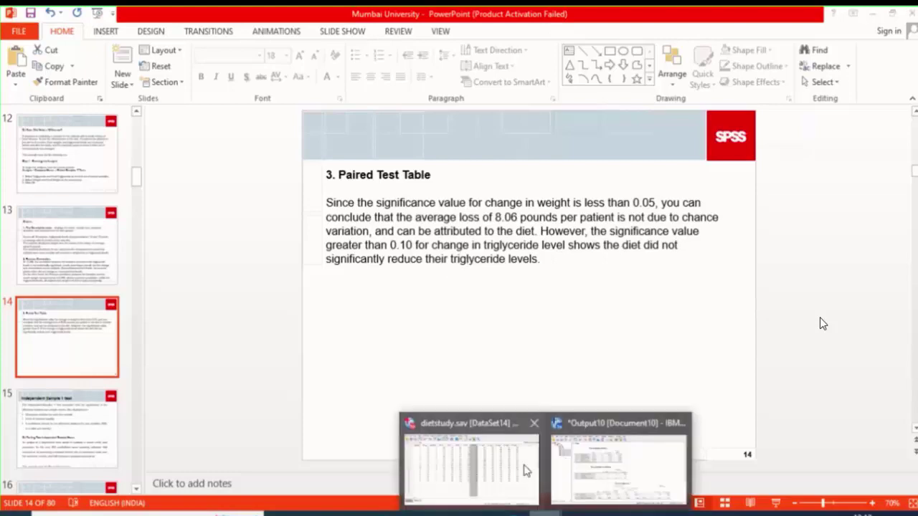
click(528, 468)
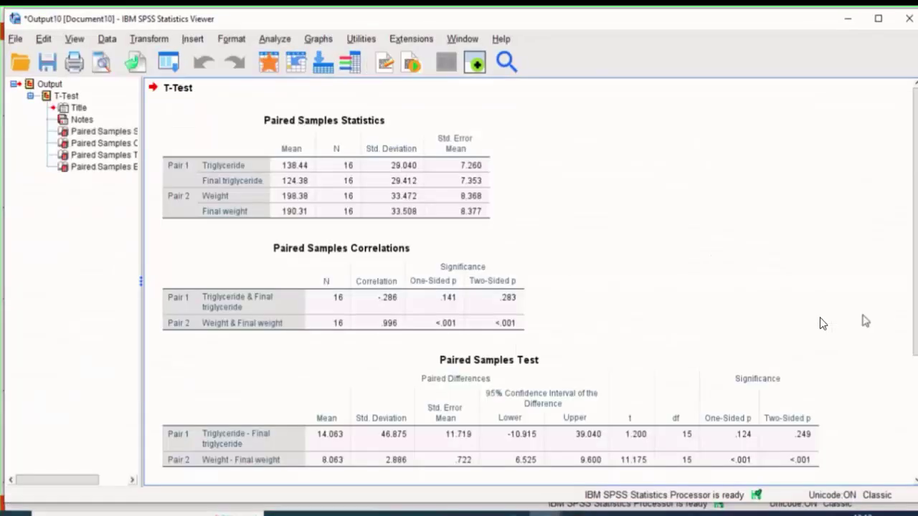
scroll(887, 358, down, 3)
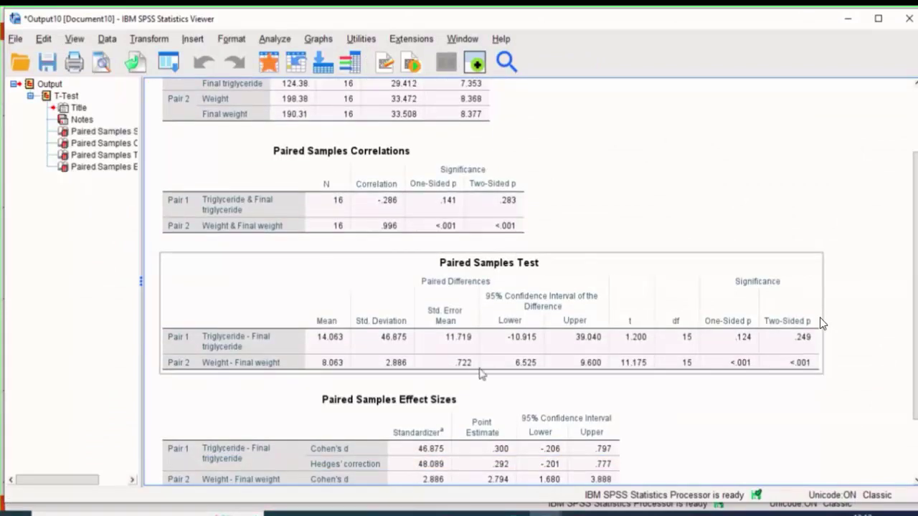
scroll(822, 323, down, 1)
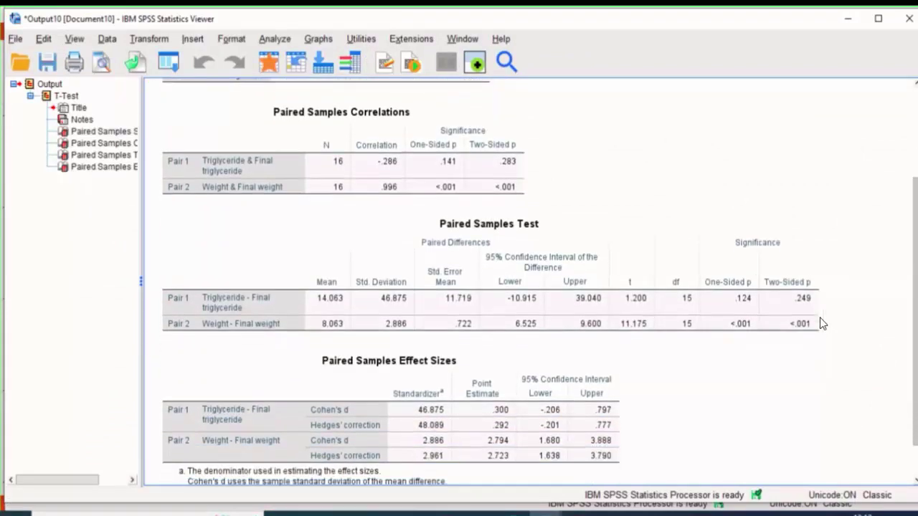
scroll(822, 323, up, 1)
scroll(822, 323, up, 1)
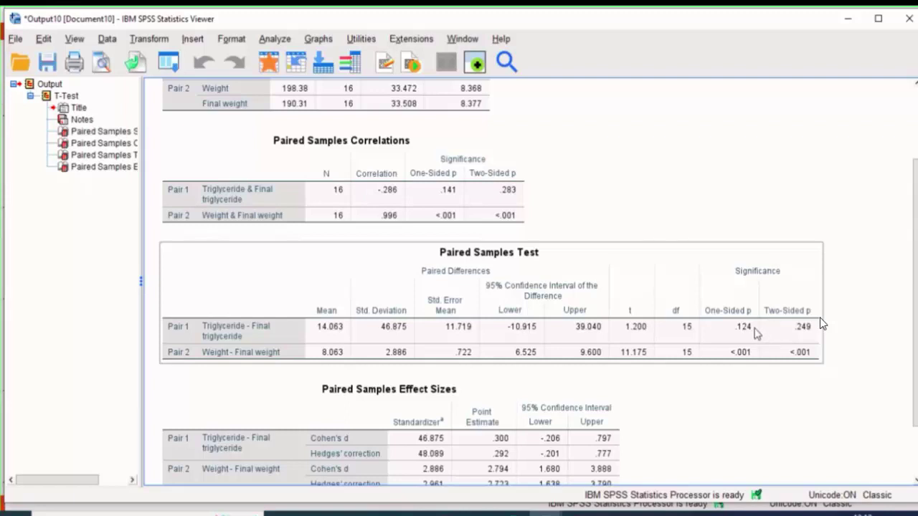
click(822, 324)
scroll(822, 324, down, 2)
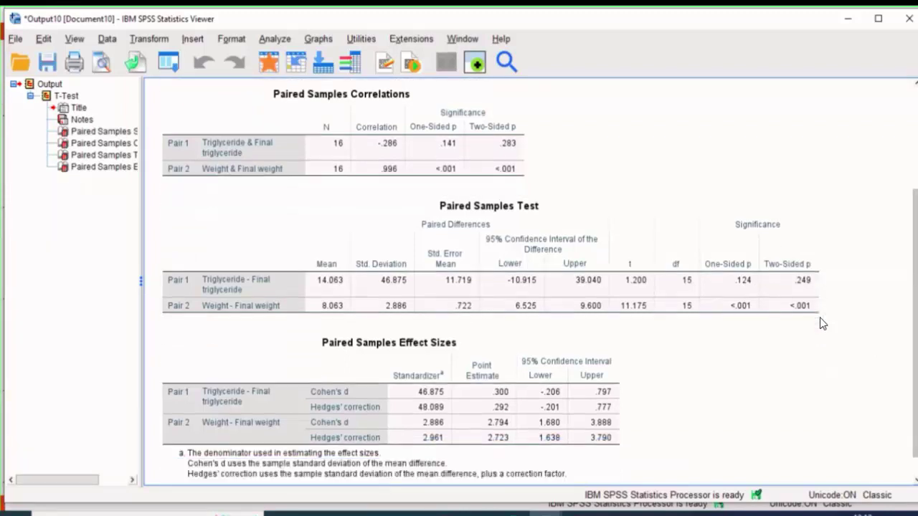
scroll(822, 324, down, 1)
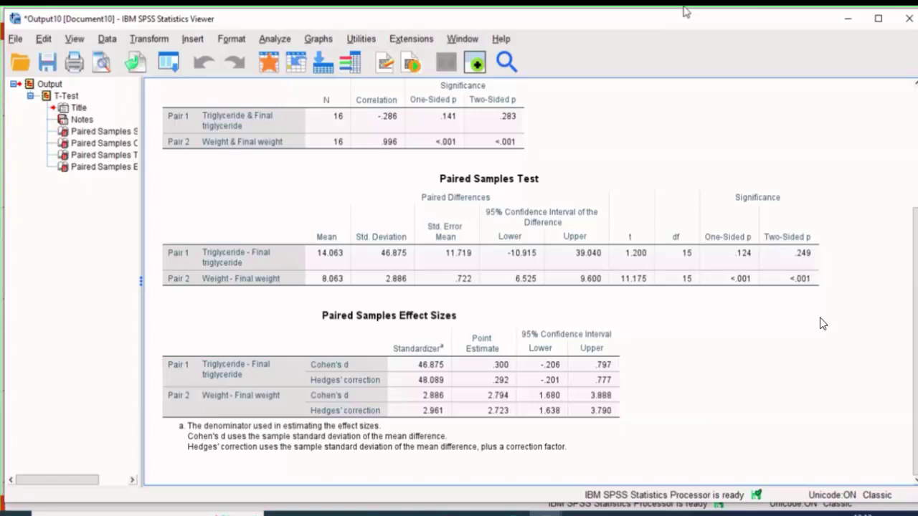
Review the Paired Samples tables in the SPSS output, then read the Independent Sample T test introduction on PowerPoint slide 15.
scroll(509, 184, up, 4)
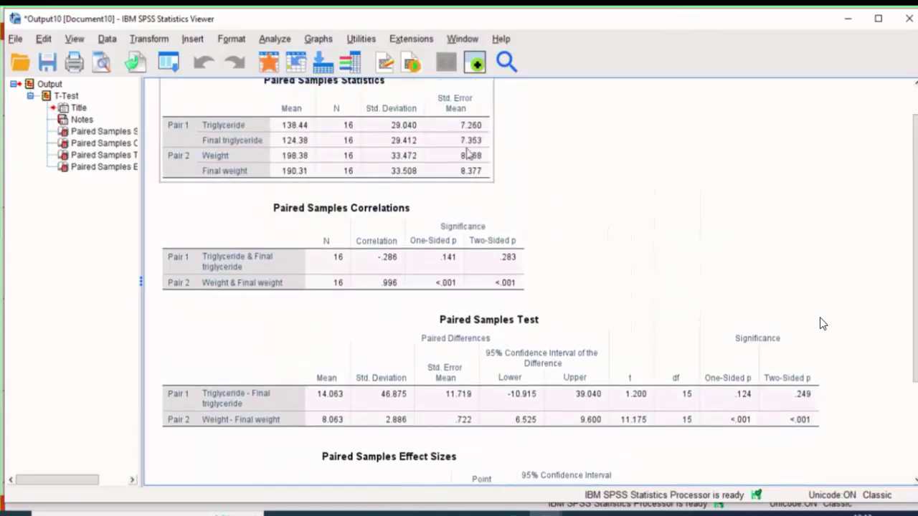
scroll(823, 324, down, 3)
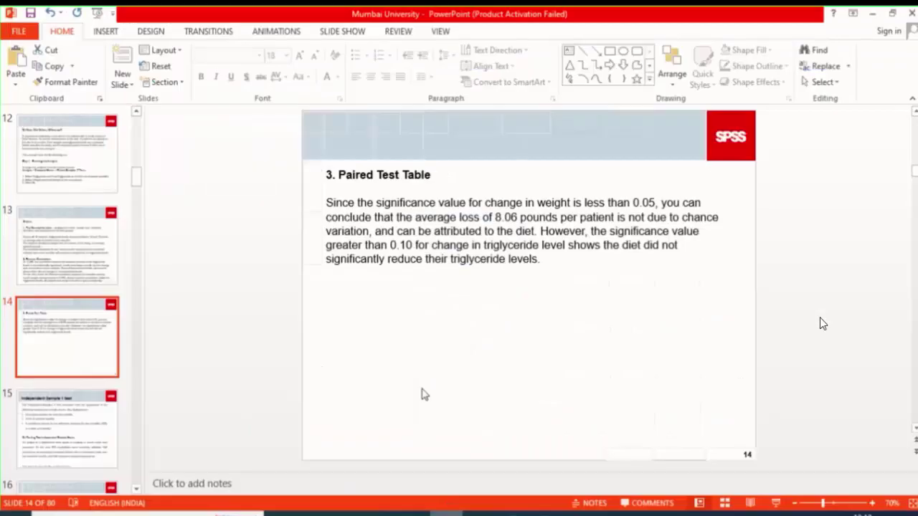
click(77, 417)
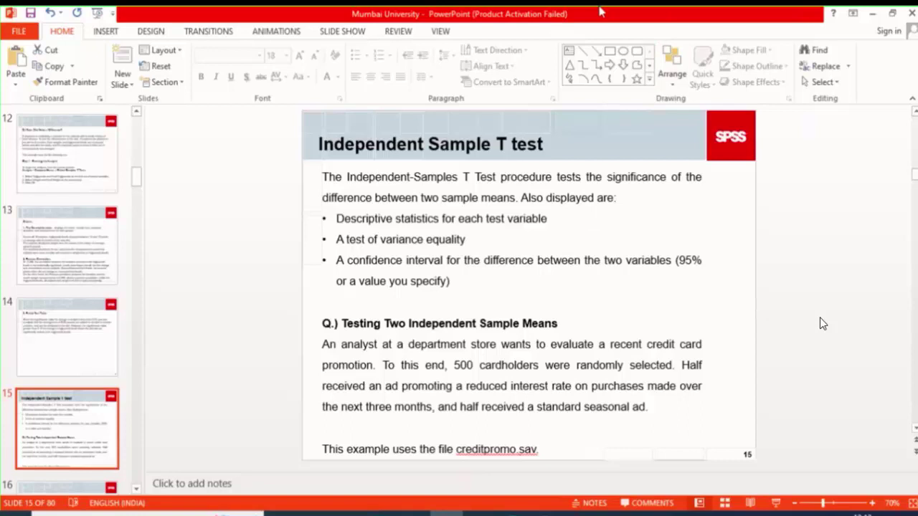
click(363, 216)
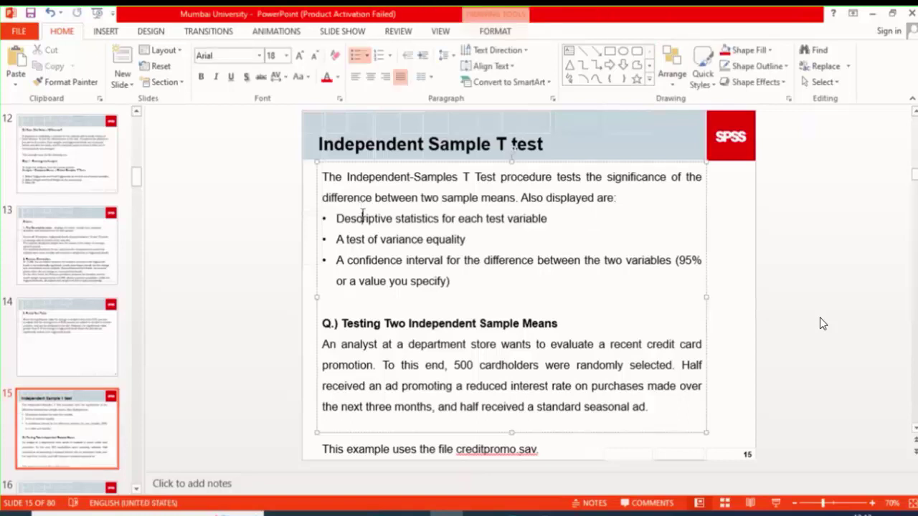
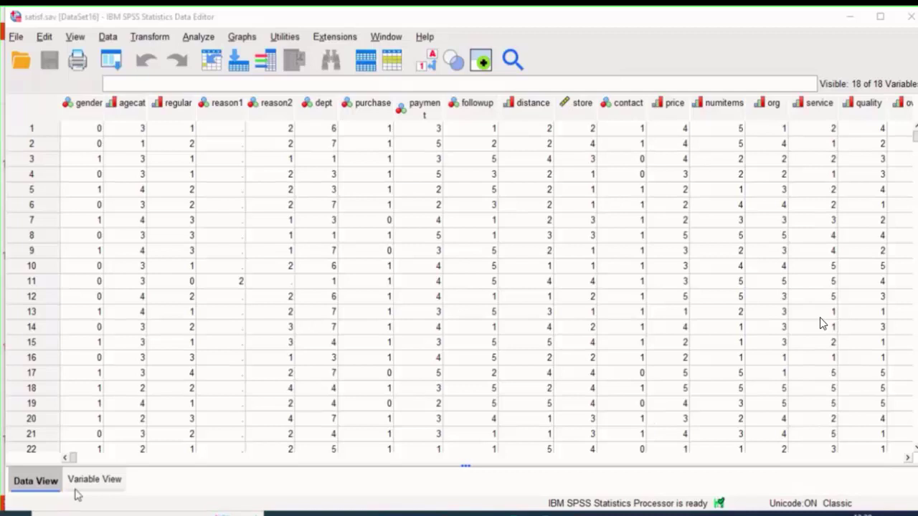
Inspect the value labels of the gender, agecat and regular variables in satisf.sav in SPSS.
click(81, 482)
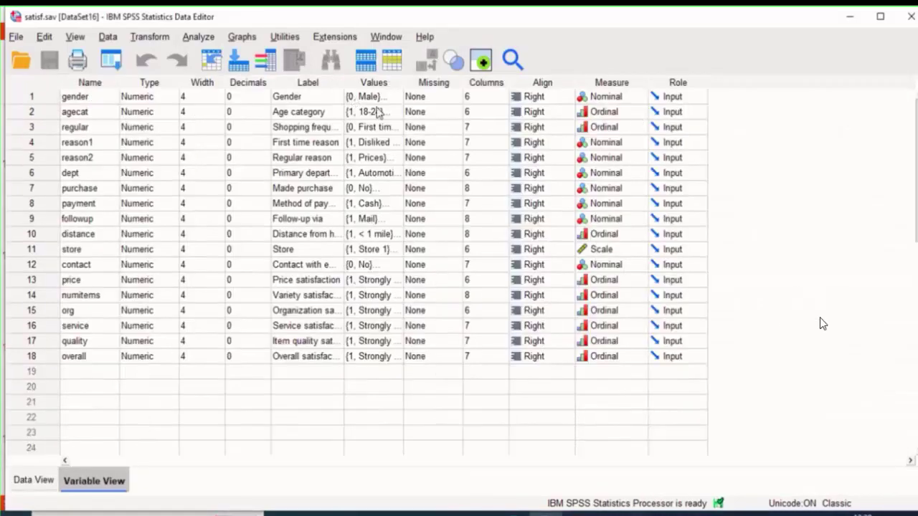
click(369, 96)
click(397, 96)
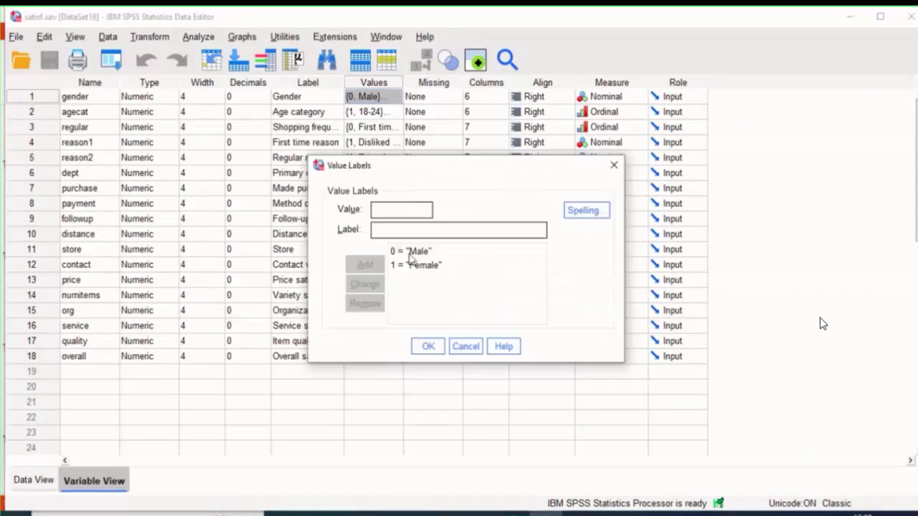
click(465, 346)
click(355, 113)
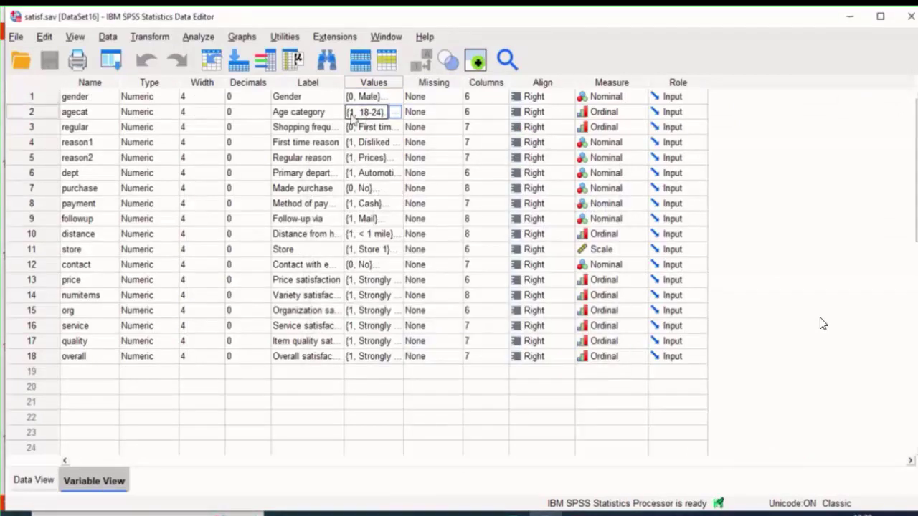
click(395, 111)
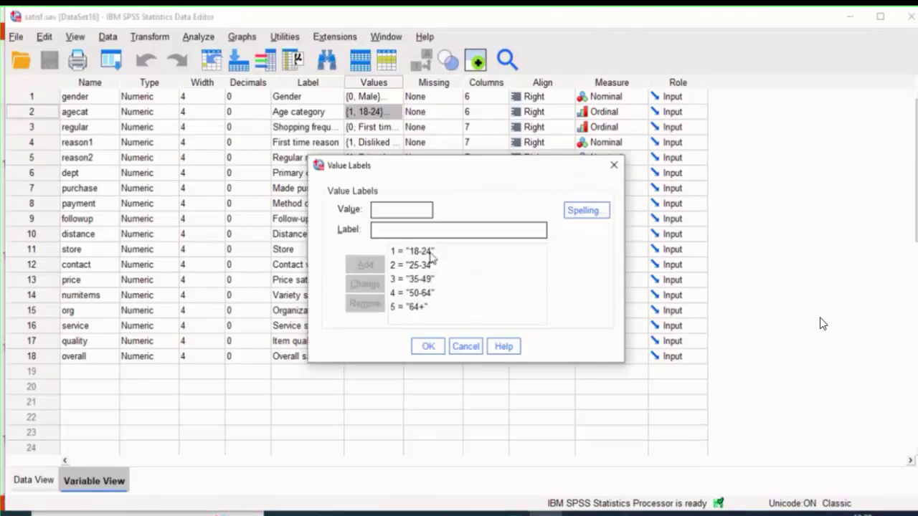
click(428, 346)
click(373, 127)
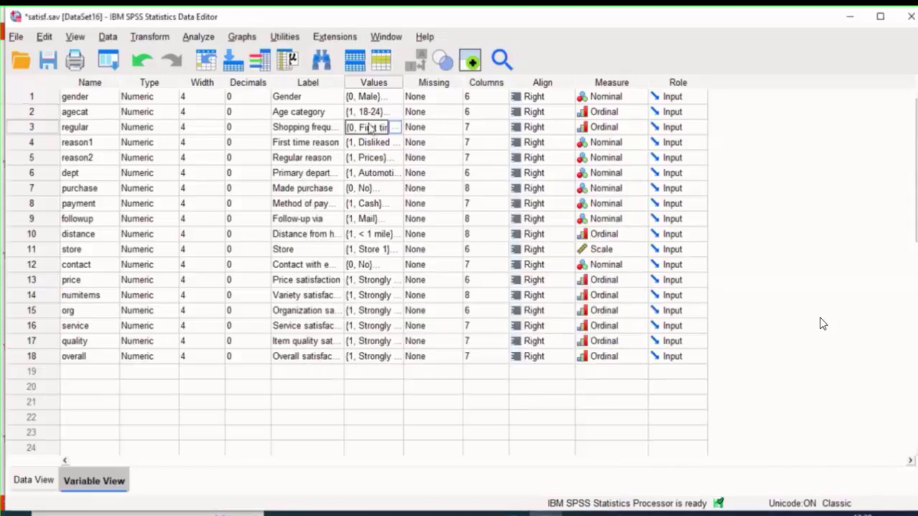
click(395, 127)
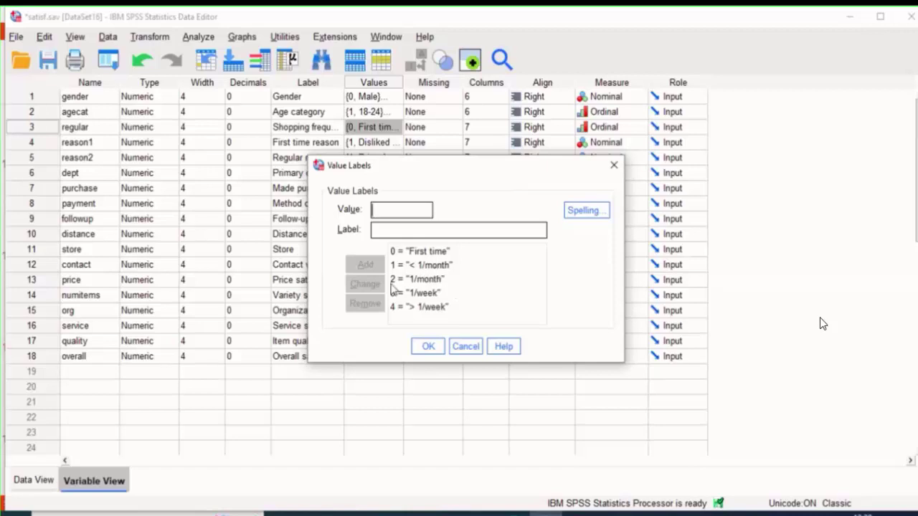
click(466, 348)
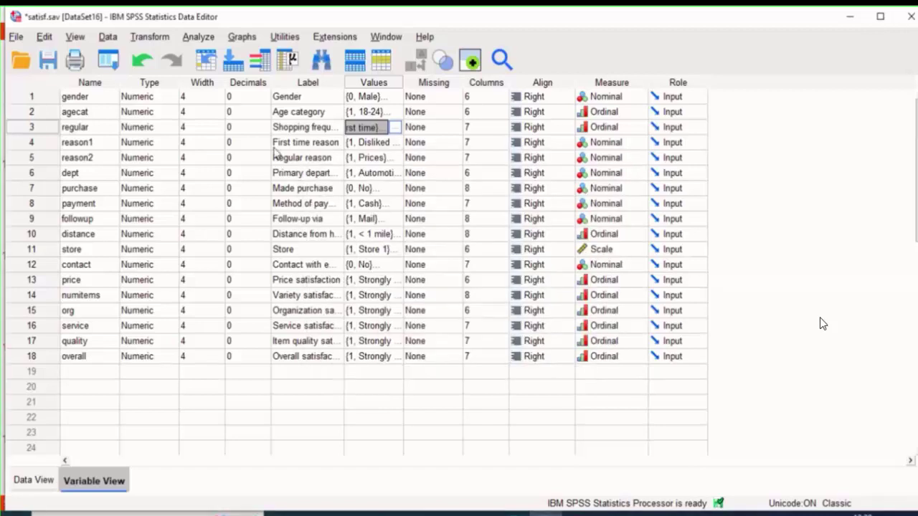
Display the satisf.sav data with value labels instead of numeric codes.
click(52, 478)
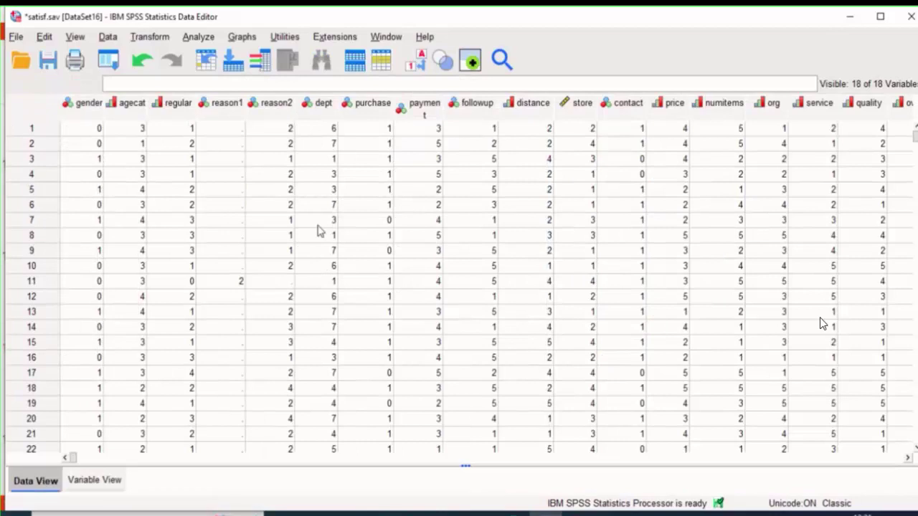
click(416, 65)
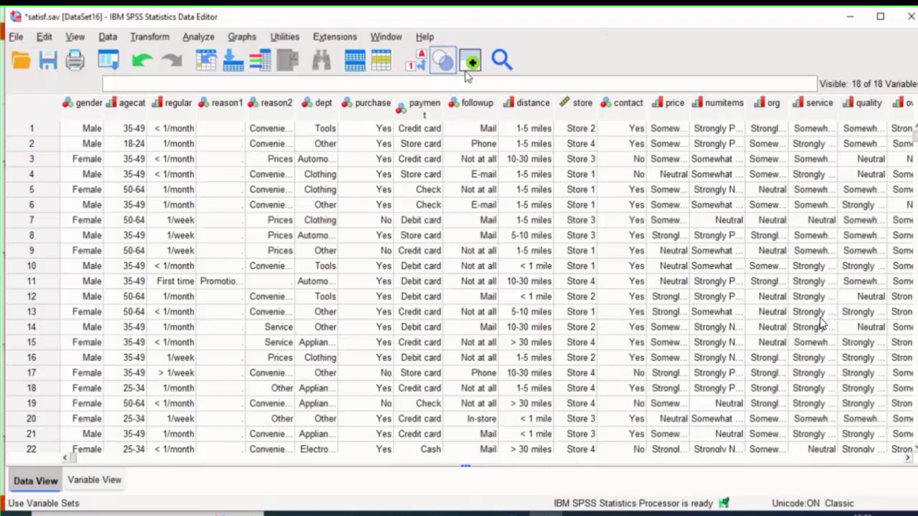
click(420, 65)
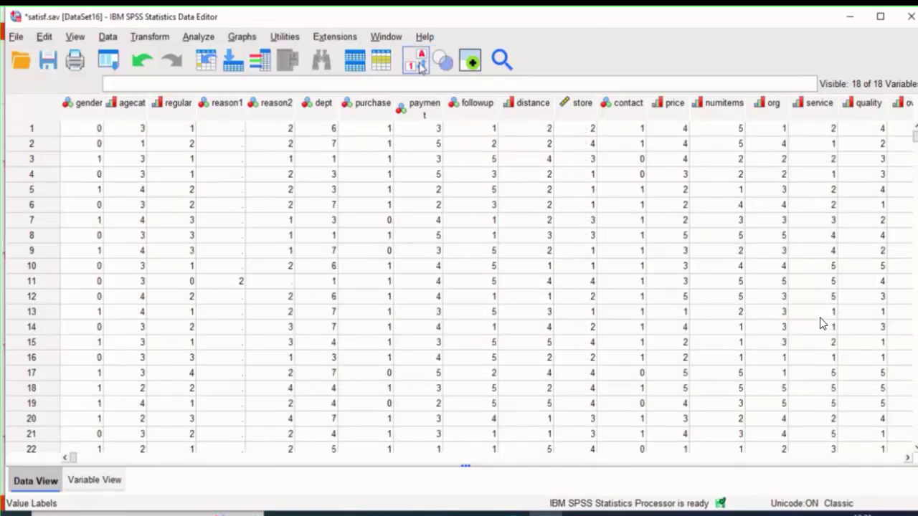
click(420, 66)
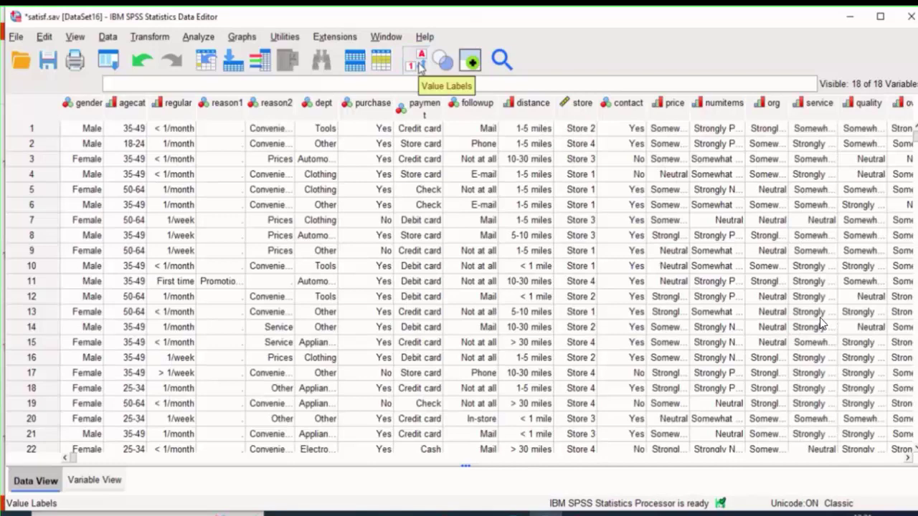
click(420, 65)
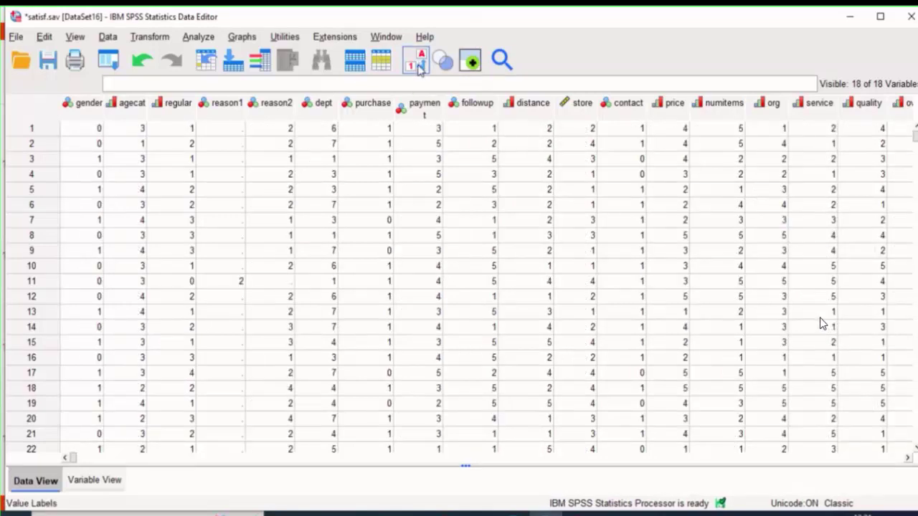
click(417, 66)
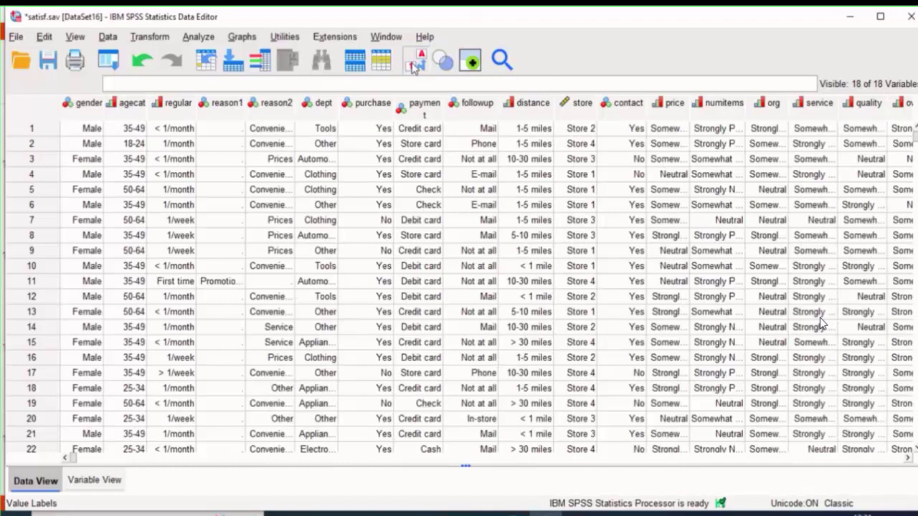
Set up a Crosstabs analysis of the satisf.sav data with Store as the row variable and Service satisfaction as the column variable.
click(94, 481)
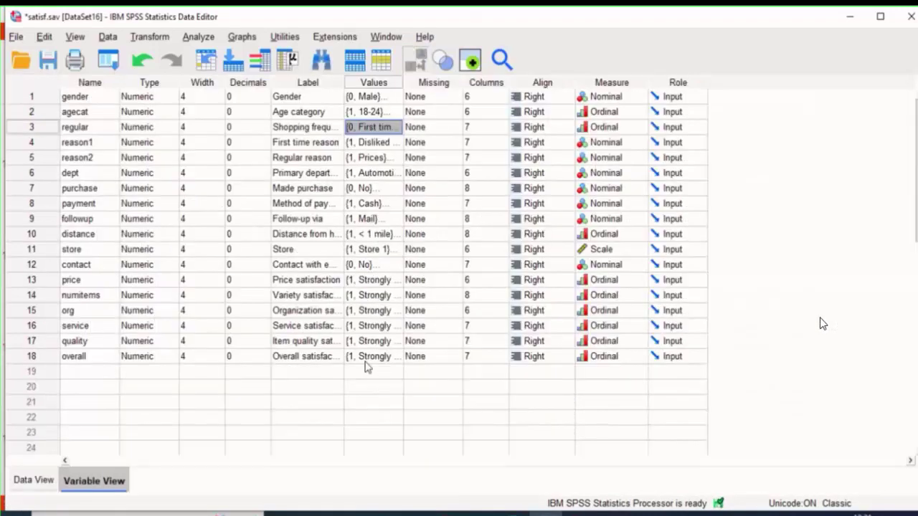
key(ctrl+t)
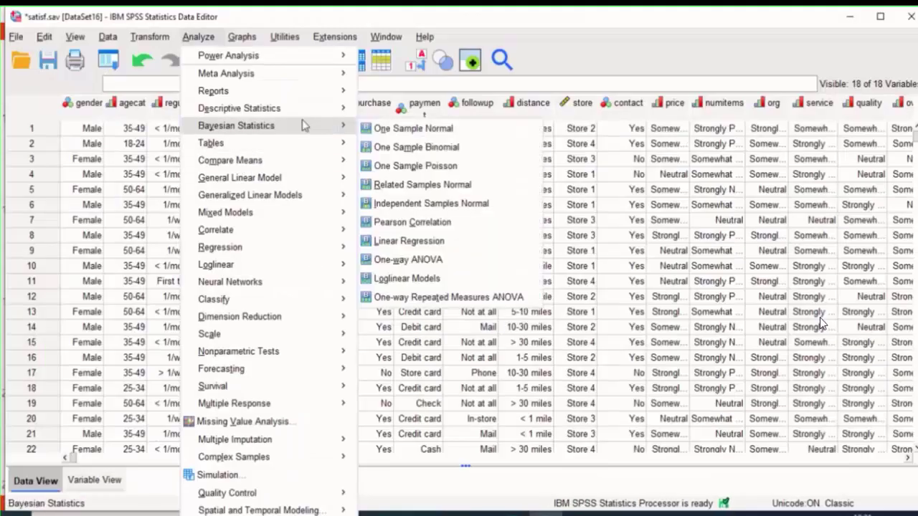
mouse_move(322, 114)
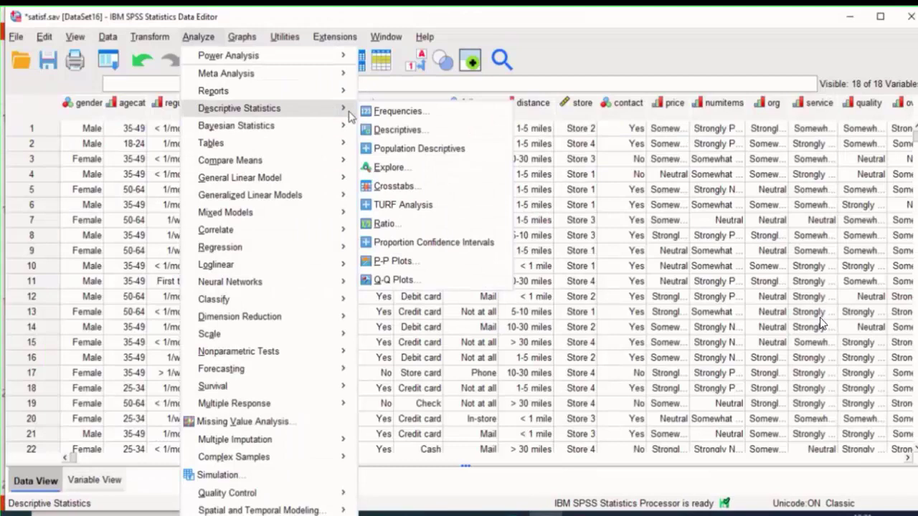
click(399, 186)
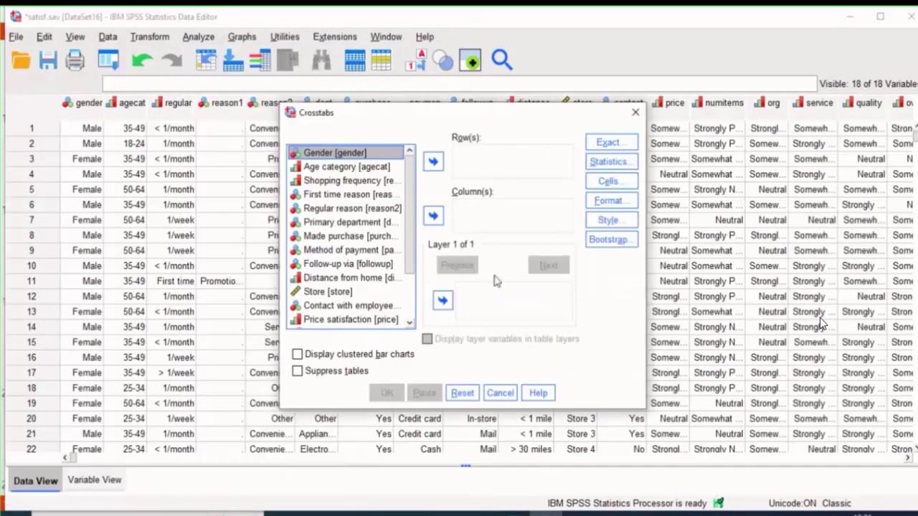
drag(459, 113, 651, 134)
click(446, 513)
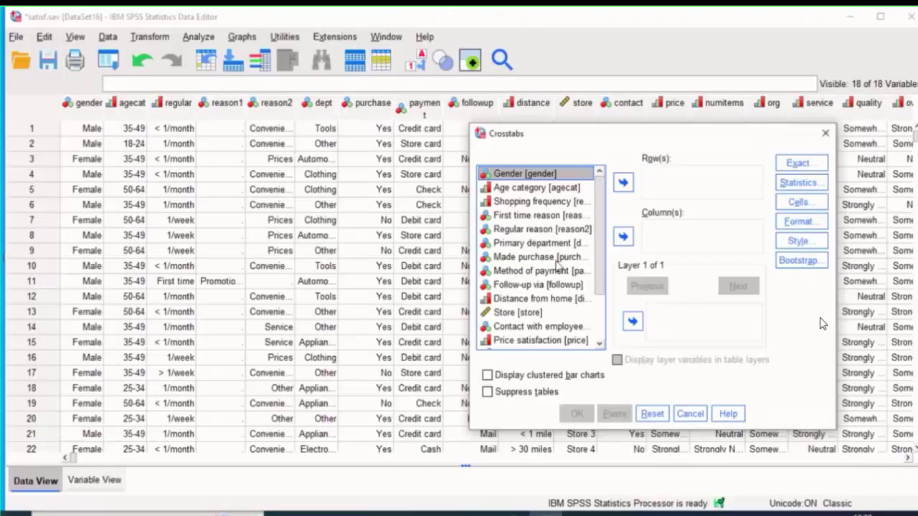
click(527, 313)
click(623, 183)
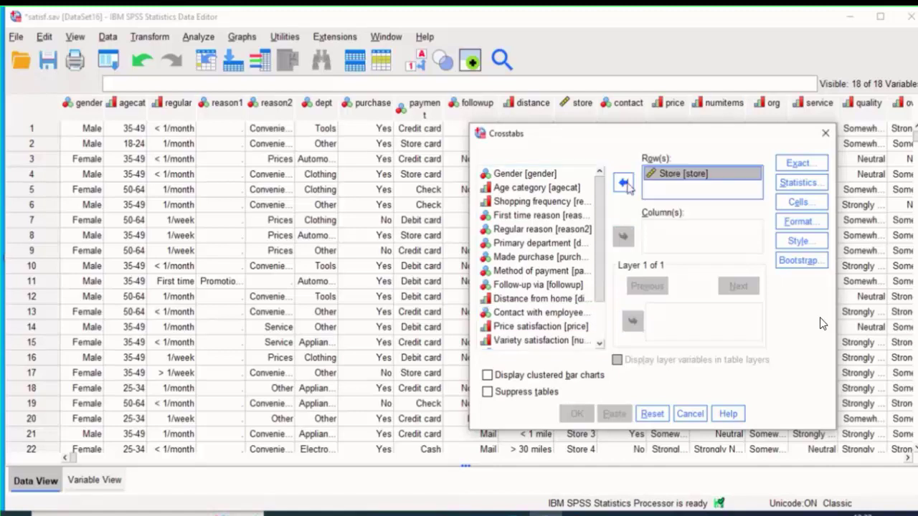
drag(598, 245, 602, 300)
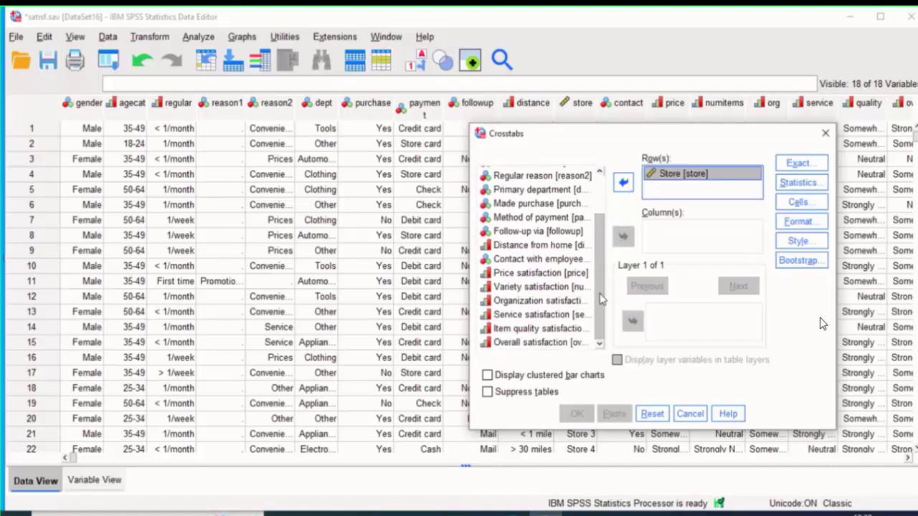
click(543, 315)
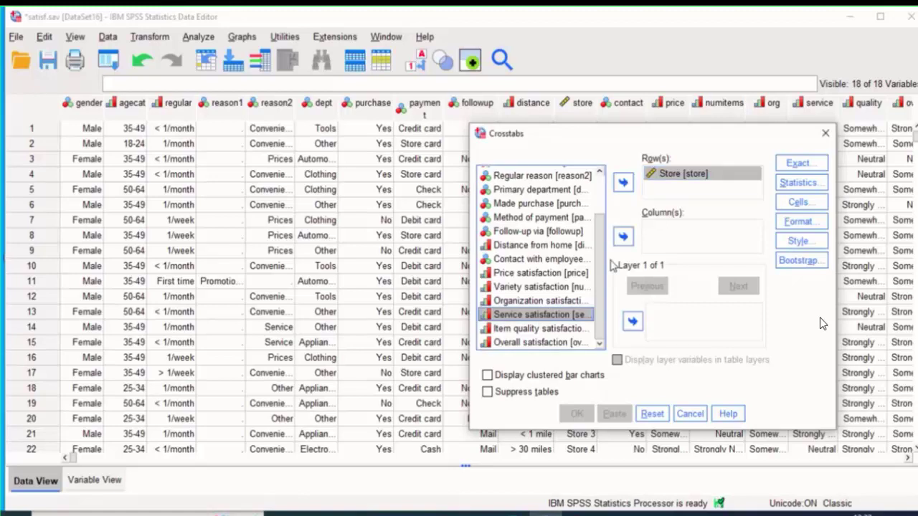
click(623, 236)
drag(658, 141, 581, 136)
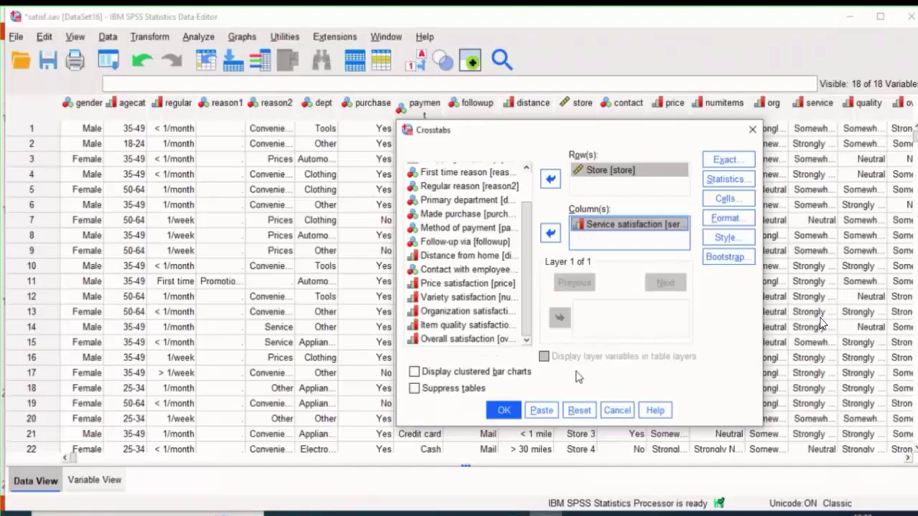
Request Chi-square, Contingency coefficient, Phi and Cramer's V, Lambda and Uncertainty coefficient without Correlations, and run the crosstabulation with a bar chart.
click(616, 322)
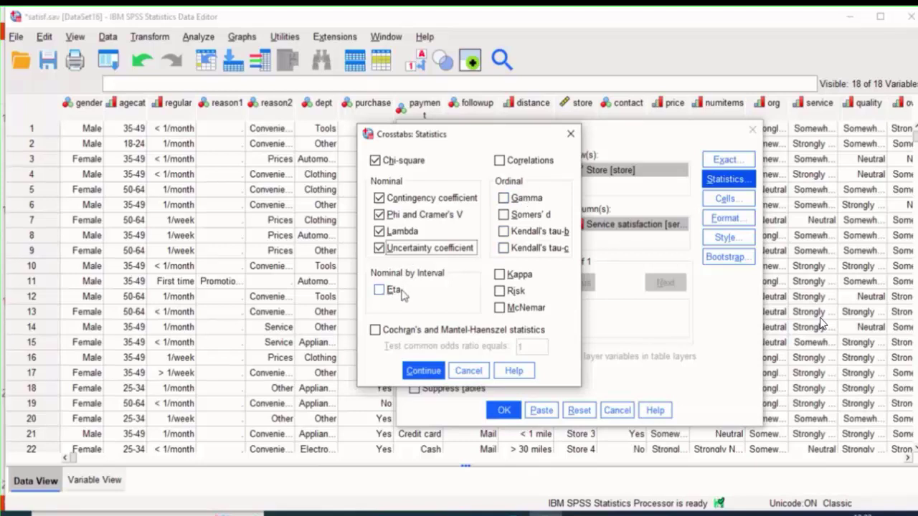
click(500, 162)
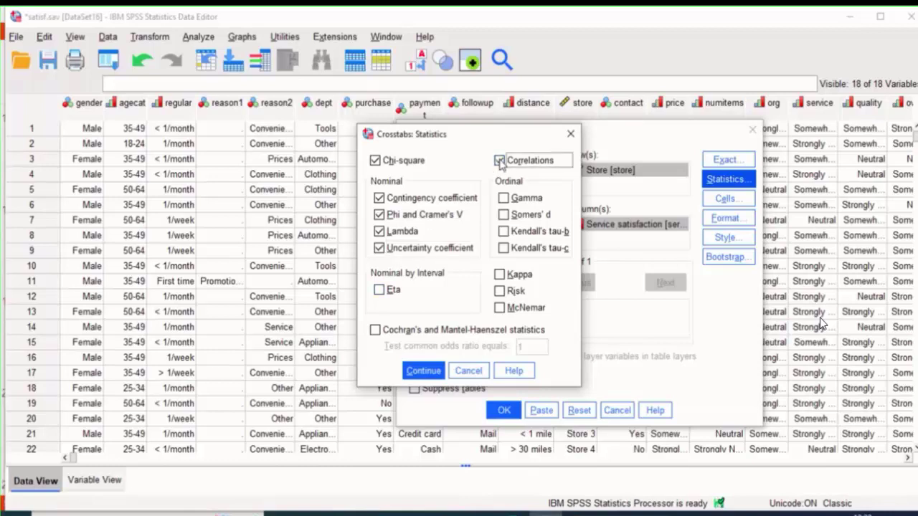
click(500, 161)
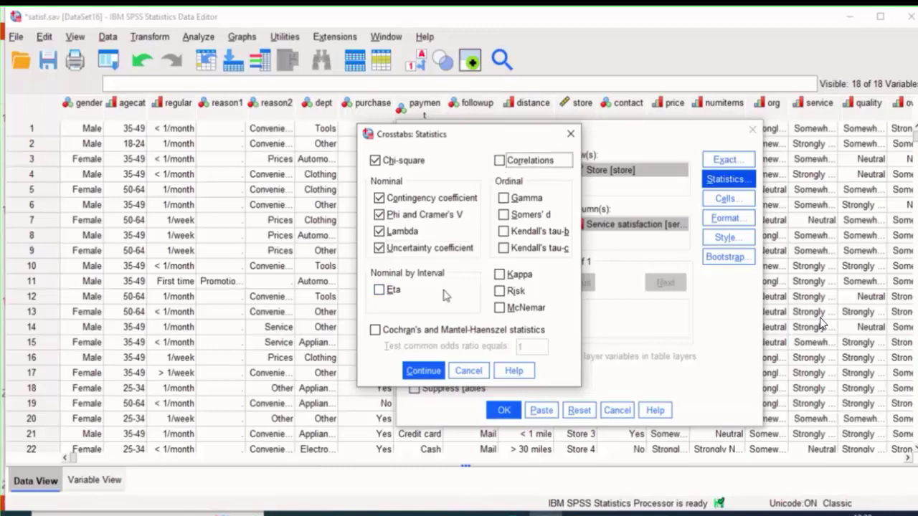
click(426, 372)
click(503, 410)
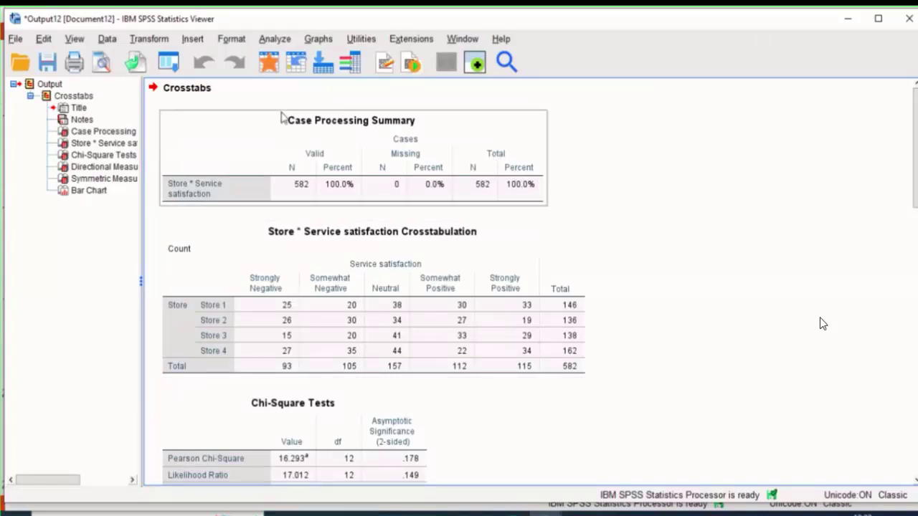
Examine the Store by Service satisfaction crosstabulation counts for each of the four stores.
scroll(822, 324, down, 2)
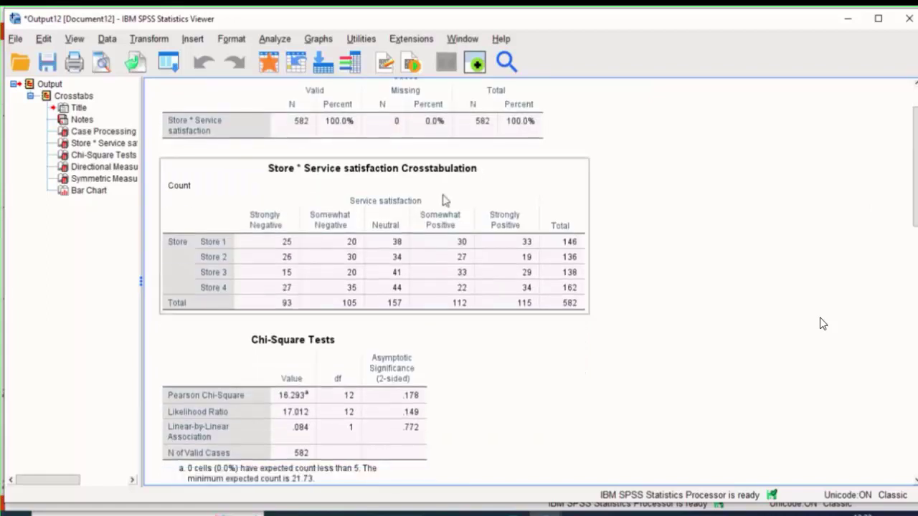
click(822, 103)
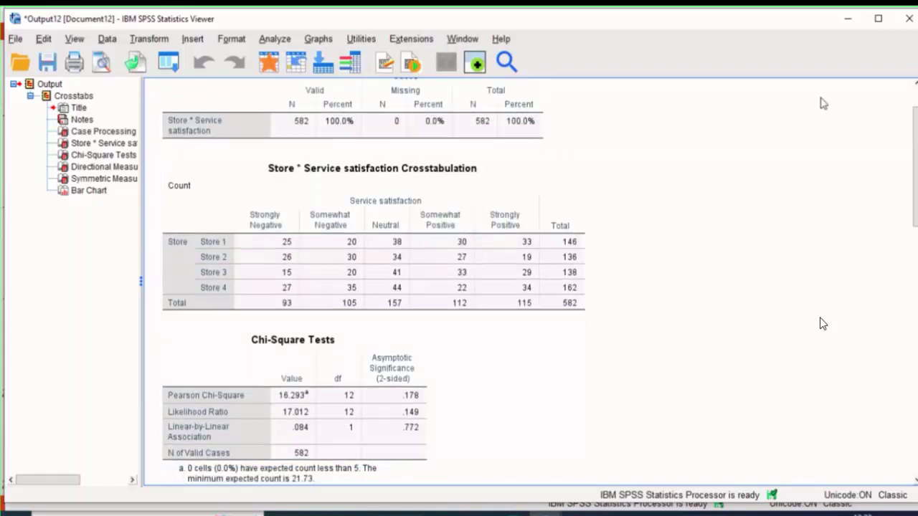
click(349, 256)
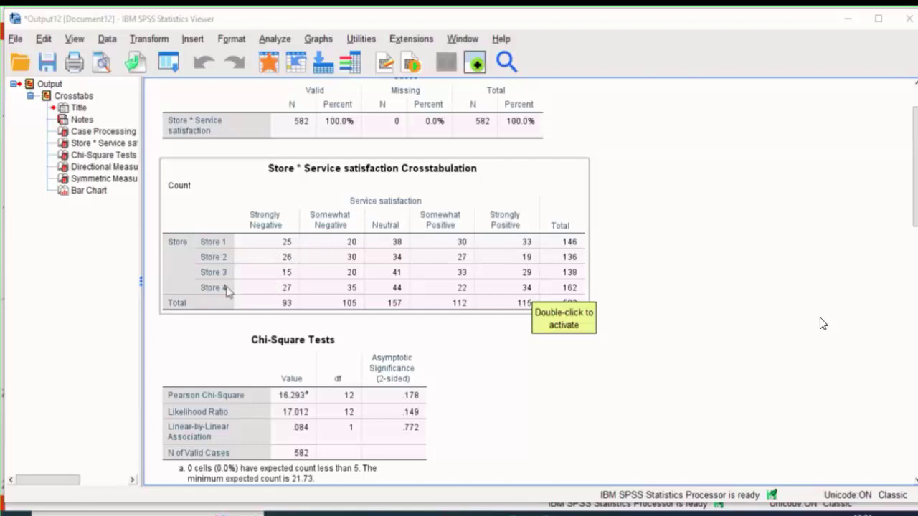
click(274, 294)
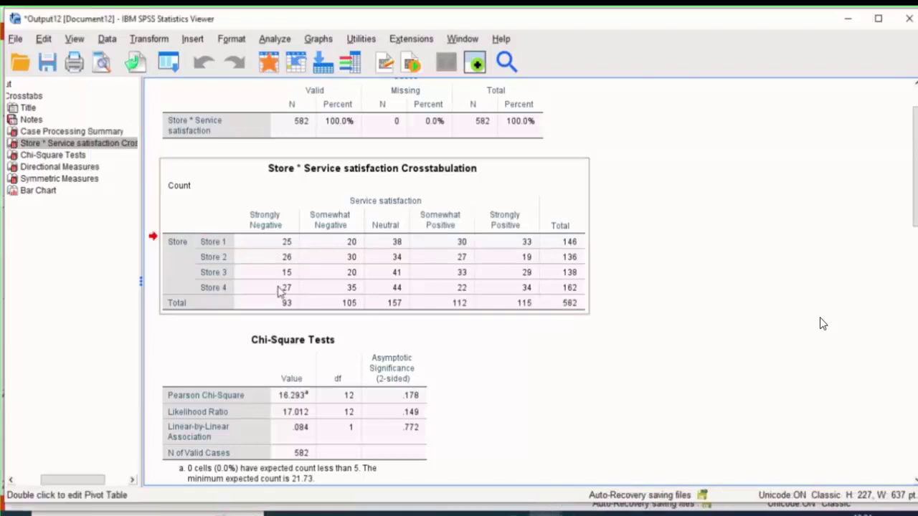
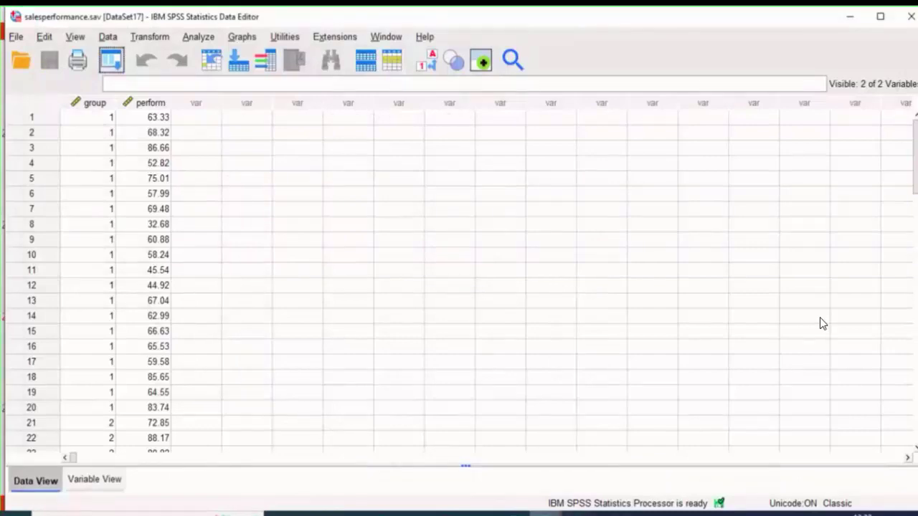
Open the One-Way ANOVA setup for the salesperformance.sav data.
mouse_move(545, 512)
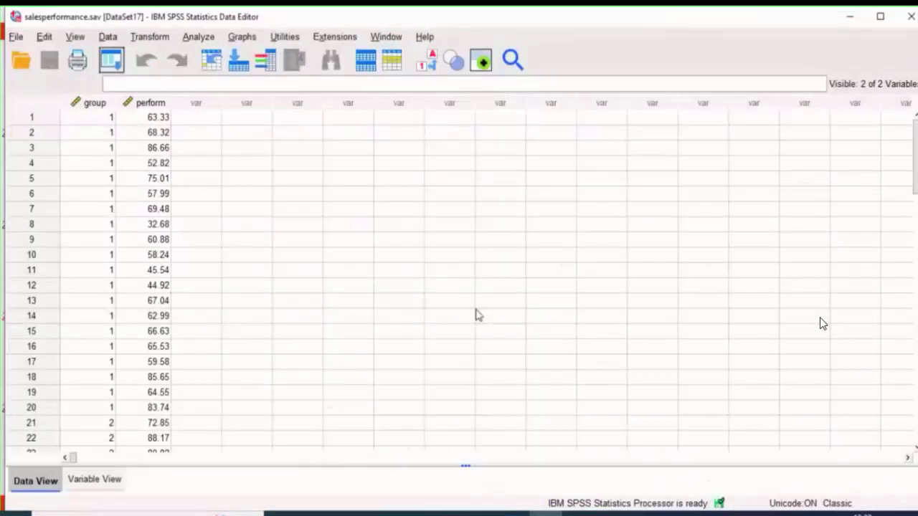
click(613, 286)
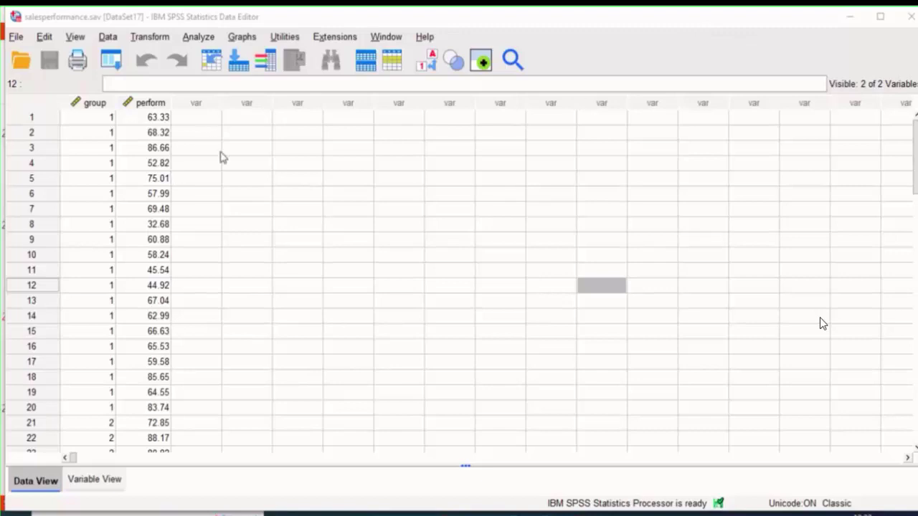
click(198, 37)
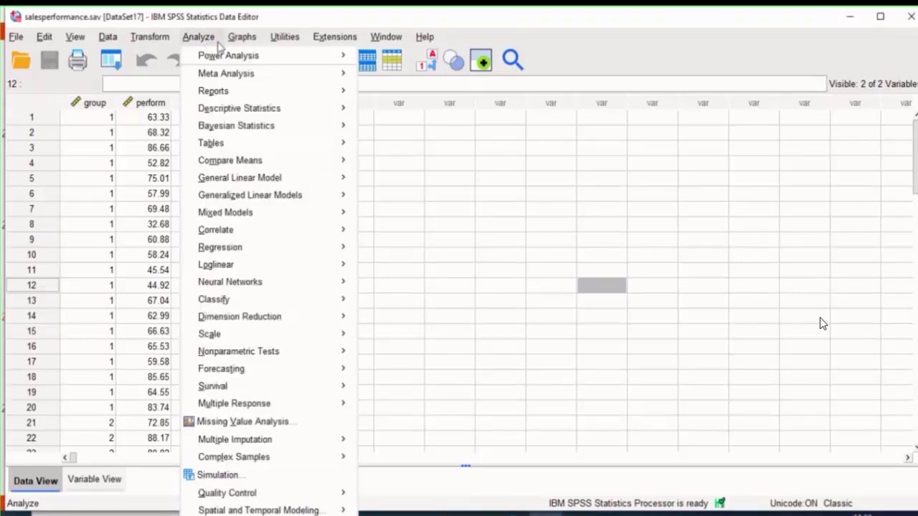
mouse_move(272, 164)
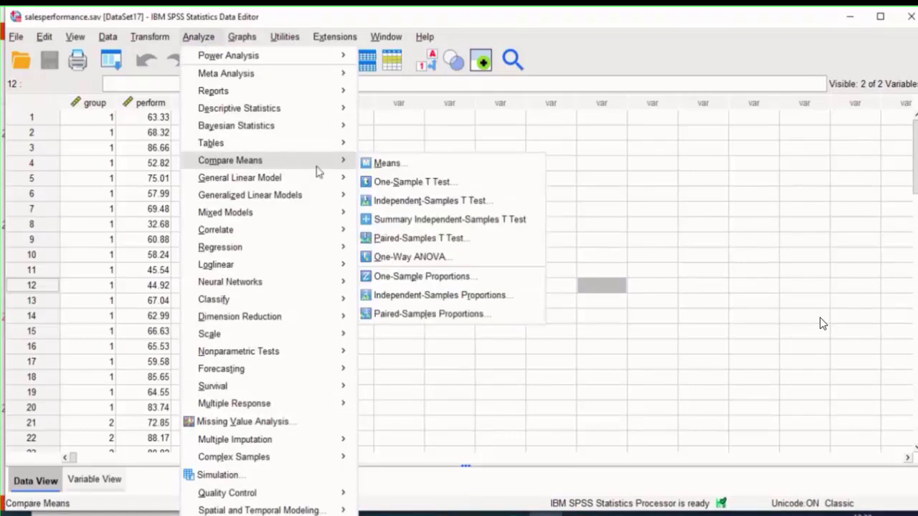
click(409, 257)
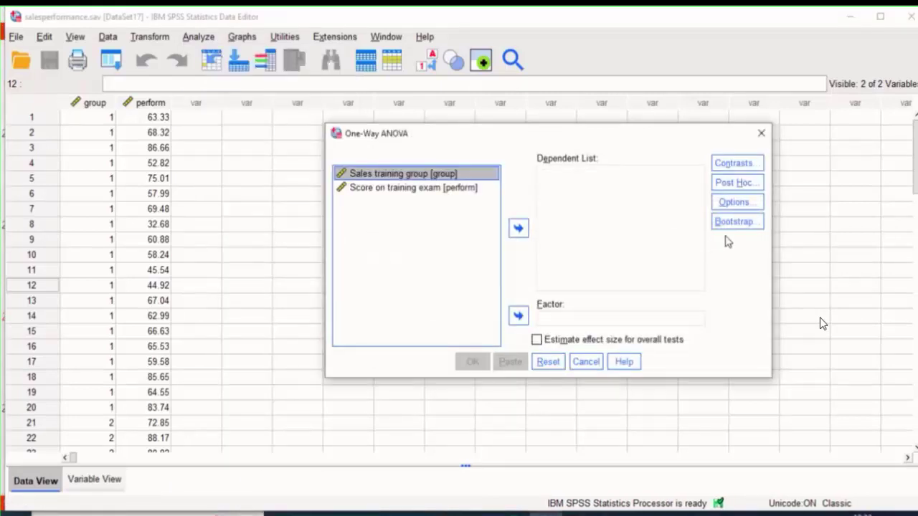
click(876, 116)
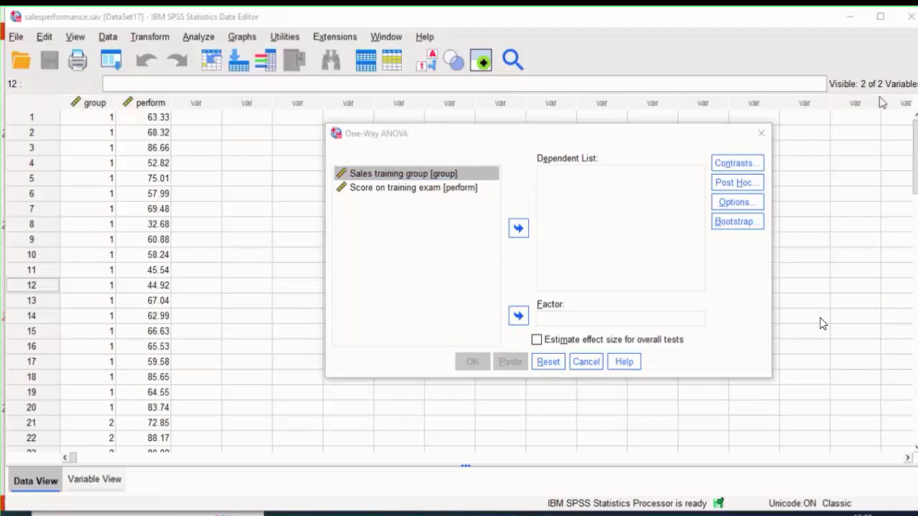
Switch to PowerPoint to read the one-way ANOVA analysis steps on slide 25, and return to SPSS.
click(439, 513)
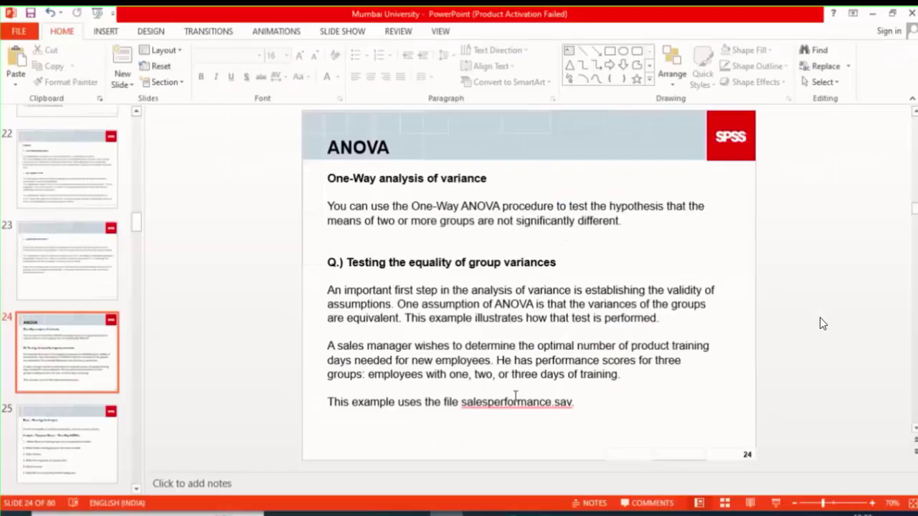
click(84, 433)
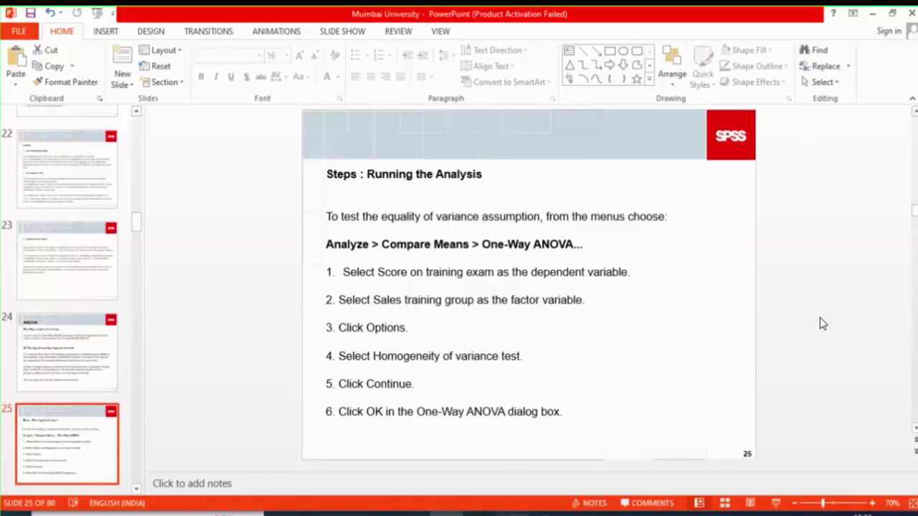
click(546, 514)
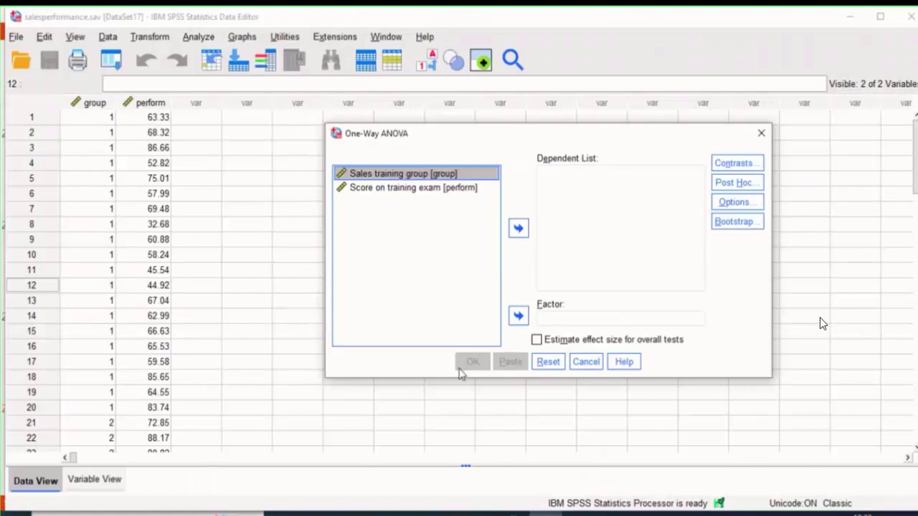
Set Score on training exam as the dependent variable and Sales training group as the factor.
drag(409, 192, 572, 194)
click(403, 176)
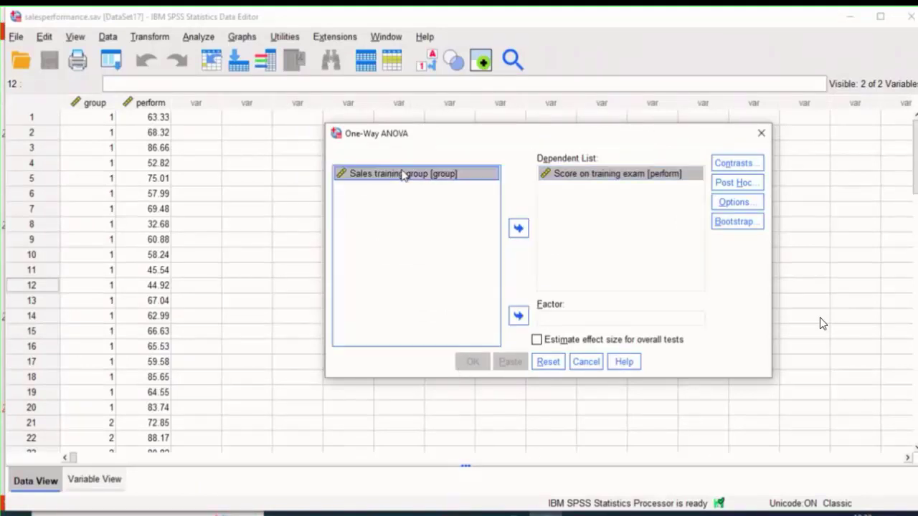
drag(403, 176, 555, 321)
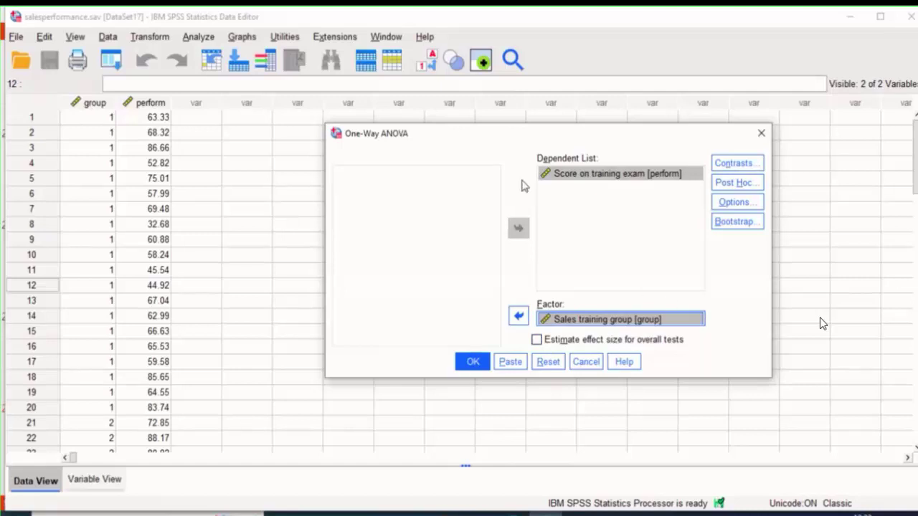
Look over the One-Way ANOVA Contrasts and Post Hoc Multiple Comparisons settings without changing them.
click(738, 165)
click(764, 110)
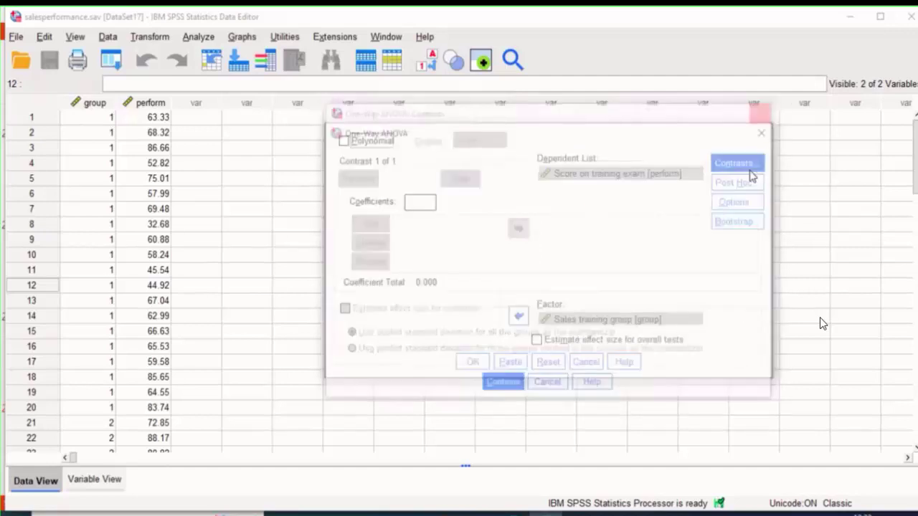
click(747, 180)
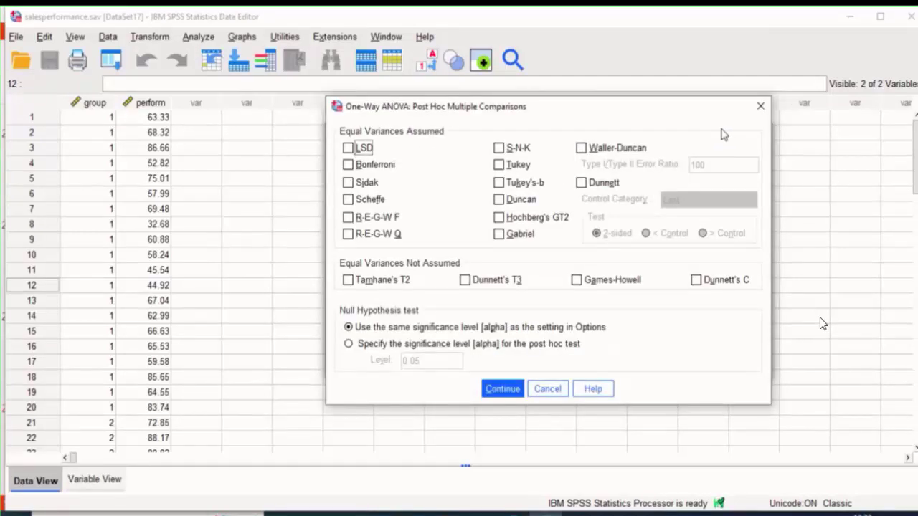
click(760, 105)
click(738, 201)
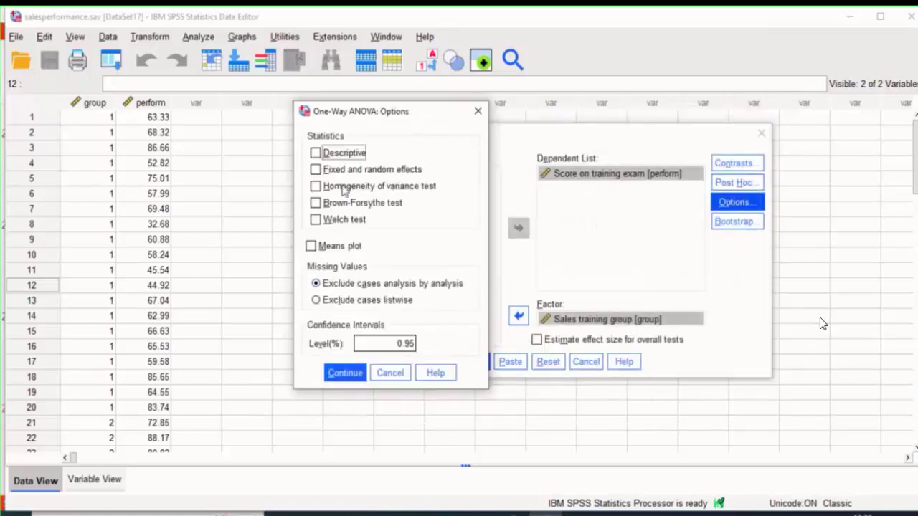
click(316, 185)
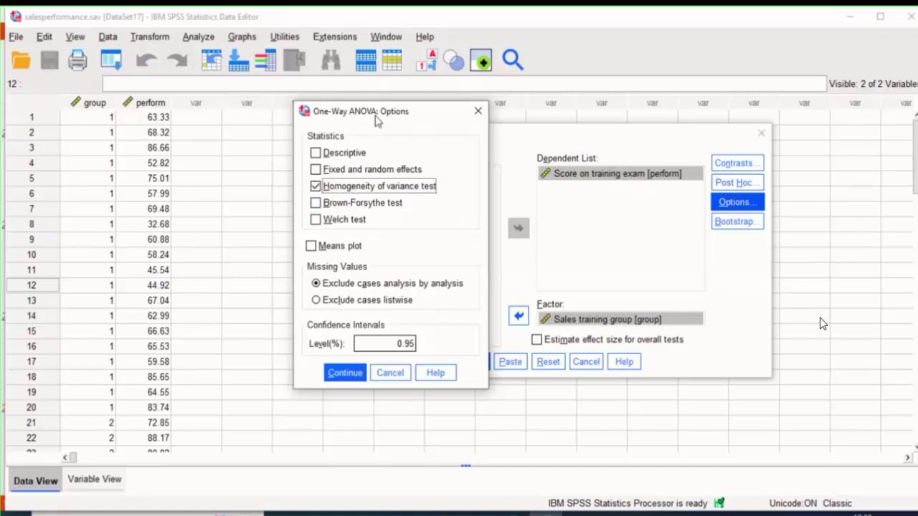
drag(378, 121, 245, 108)
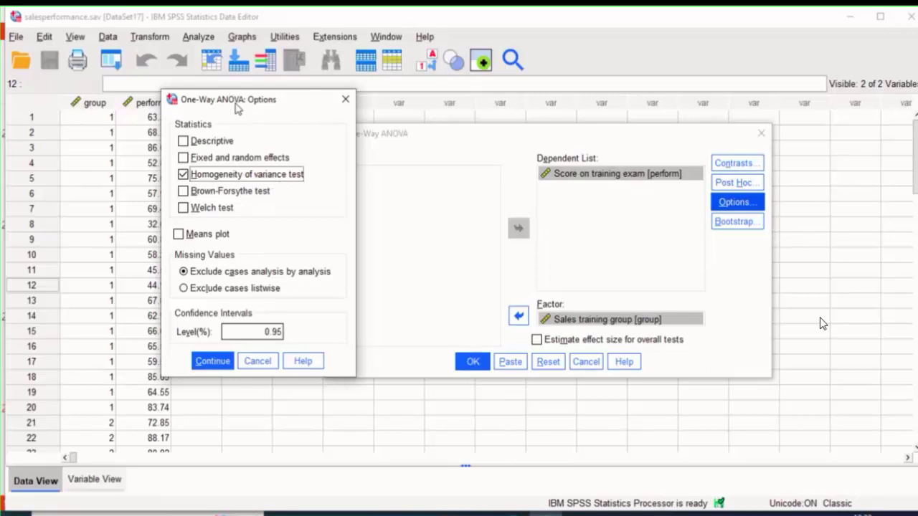
drag(237, 107, 155, 105)
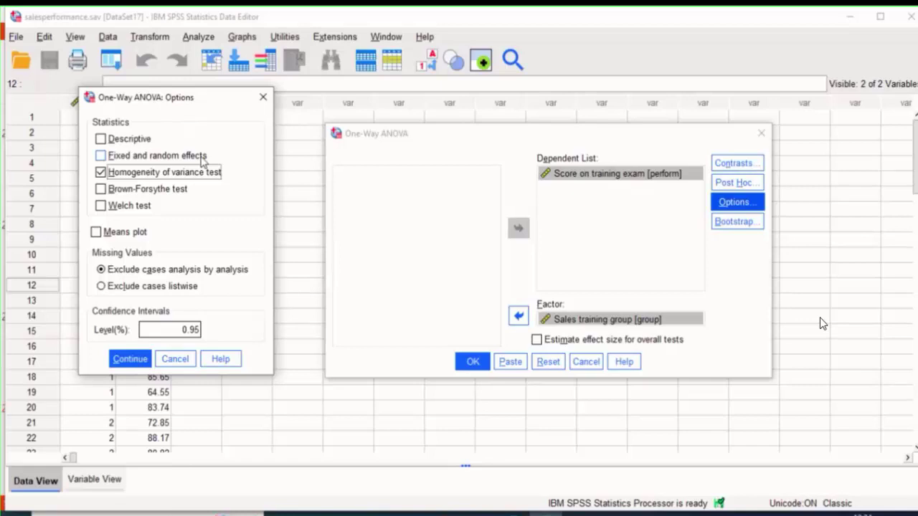
click(264, 97)
Request Descriptive statistics and the Homogeneity of variance test, and run the one-way ANOVA.
click(733, 202)
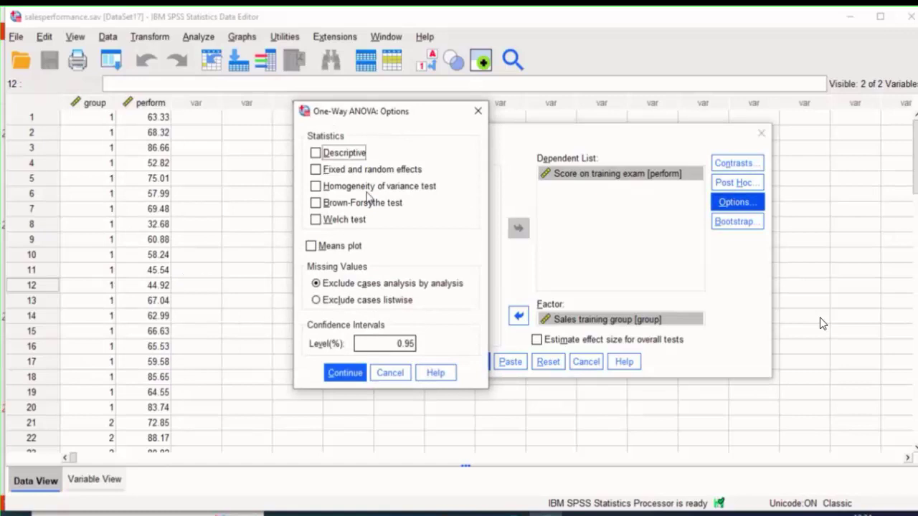
click(317, 187)
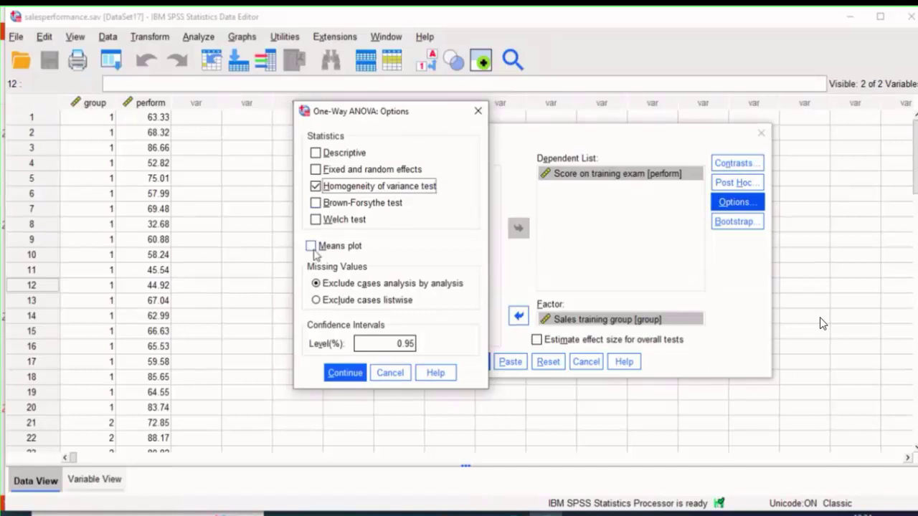
click(316, 153)
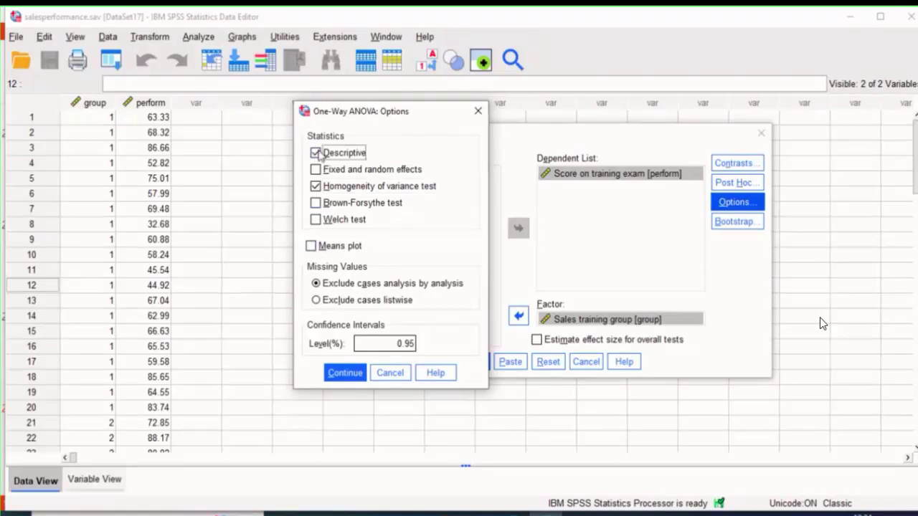
click(339, 372)
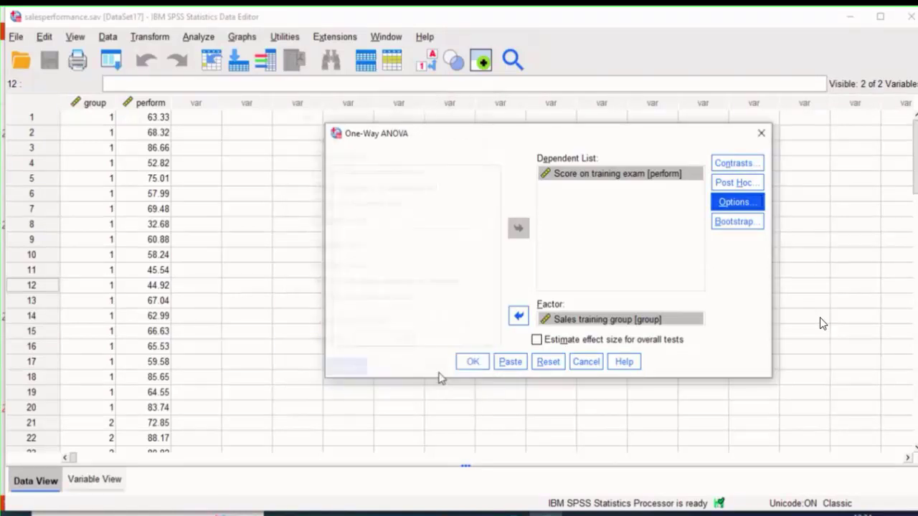
click(473, 362)
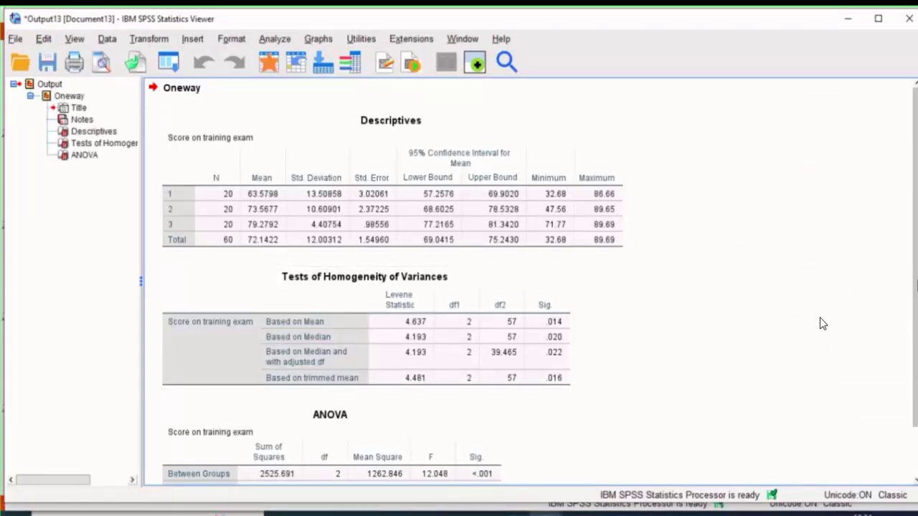
Recall the One-Way ANOVA setup, review its Contrasts, Post Hoc and Options settings, and cancel without rerunning the analysis.
scroll(822, 323, down, 1)
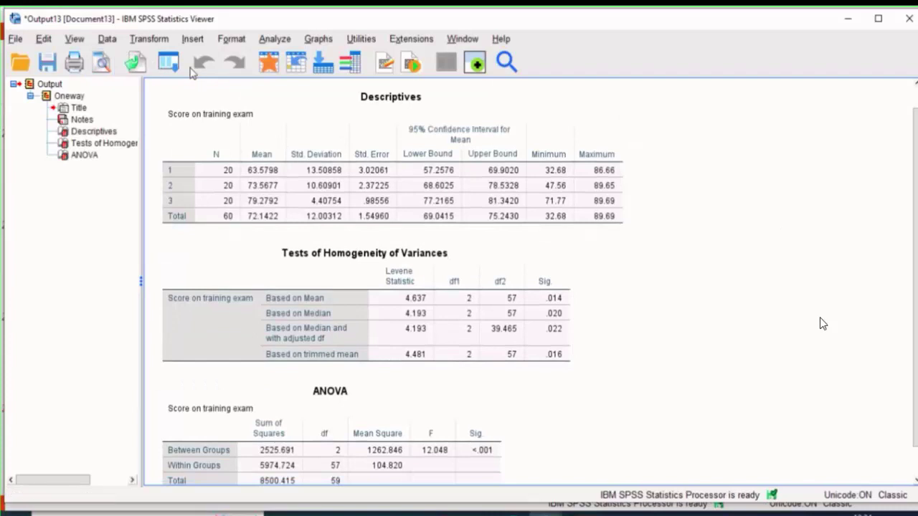
click(172, 65)
click(180, 86)
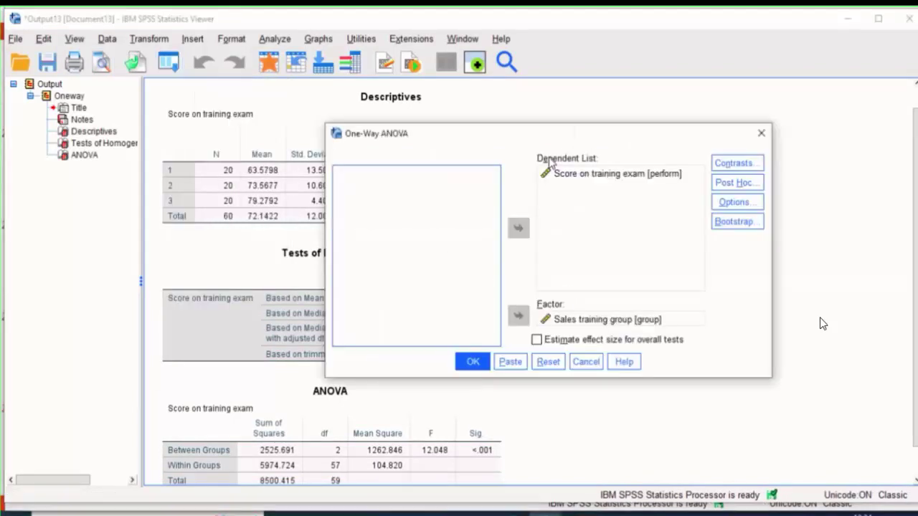
click(733, 162)
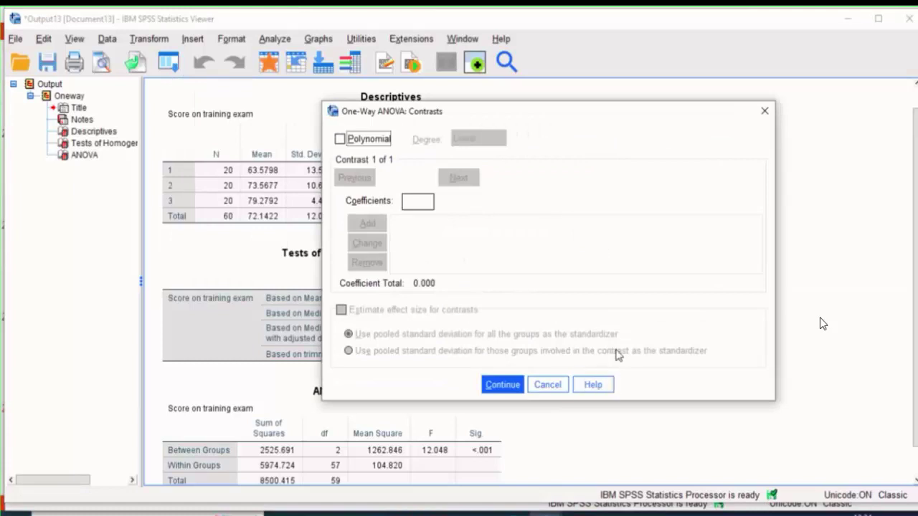
click(761, 112)
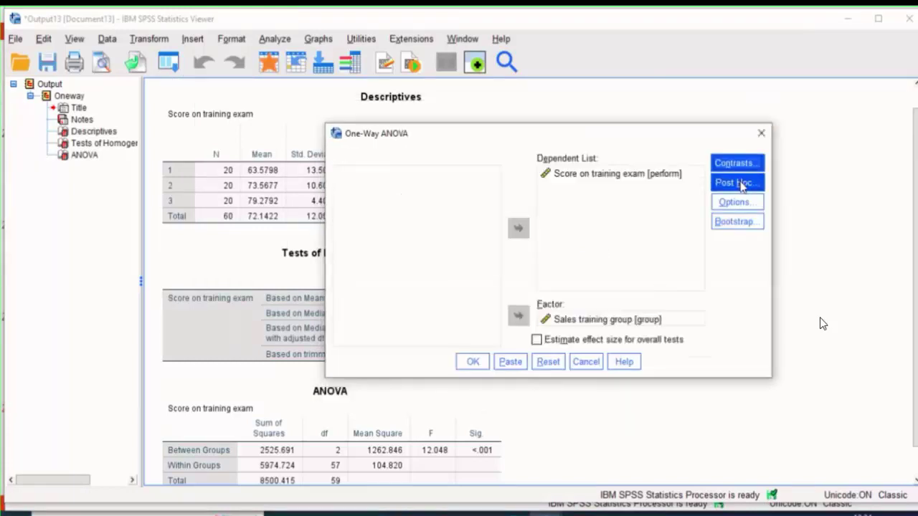
click(739, 183)
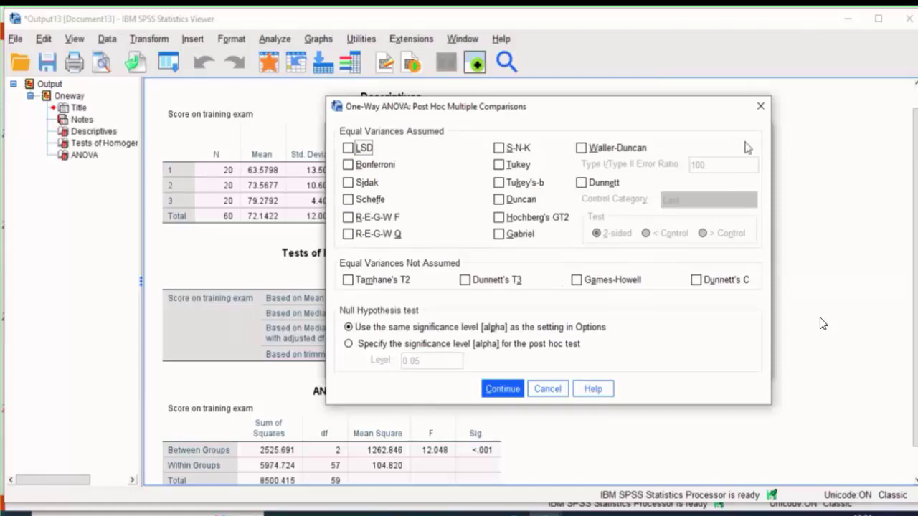
click(760, 106)
click(737, 201)
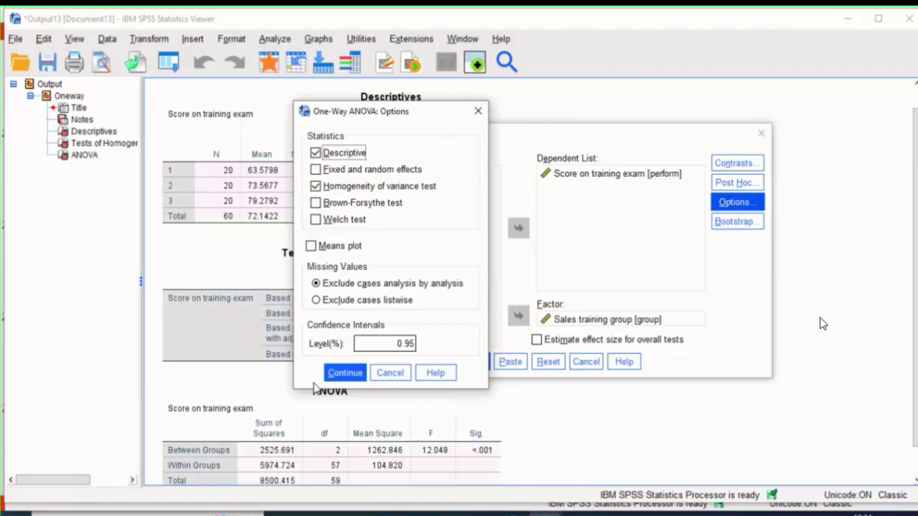
click(477, 113)
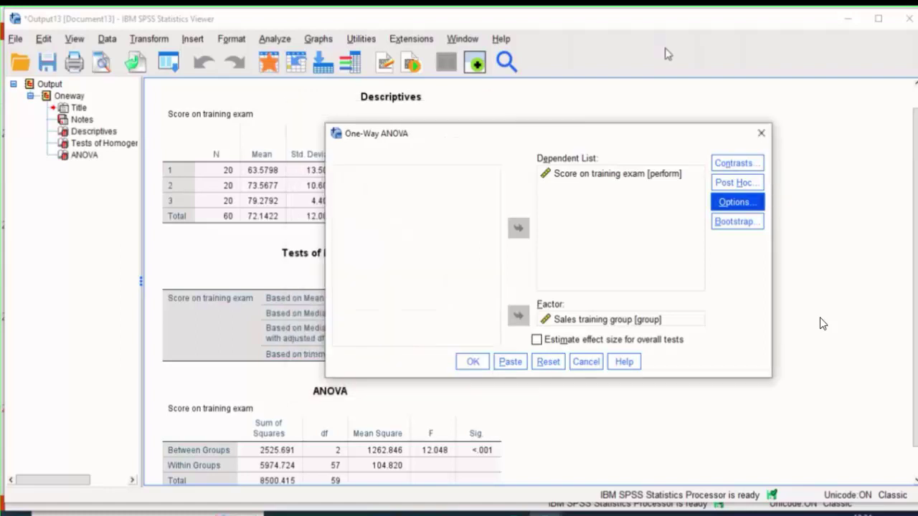
click(600, 22)
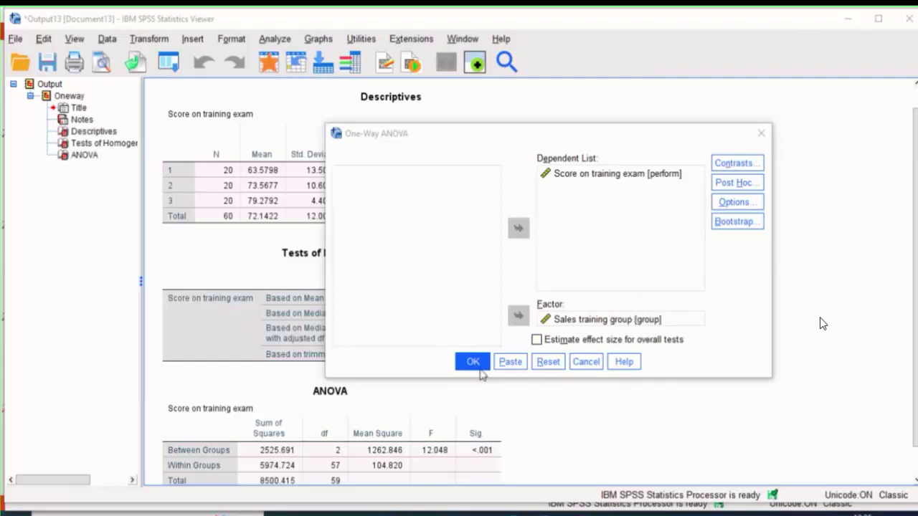
click(586, 362)
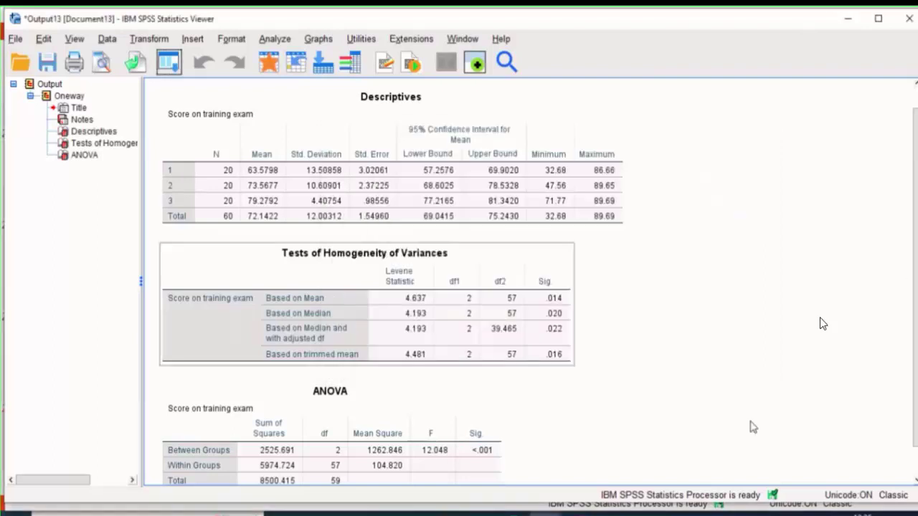
Examine the Descriptives, Homogeneity of Variances and ANOVA tables, and switch to PowerPoint slide 26 for their interpretation.
scroll(823, 324, down, 1)
scroll(822, 323, down, 1)
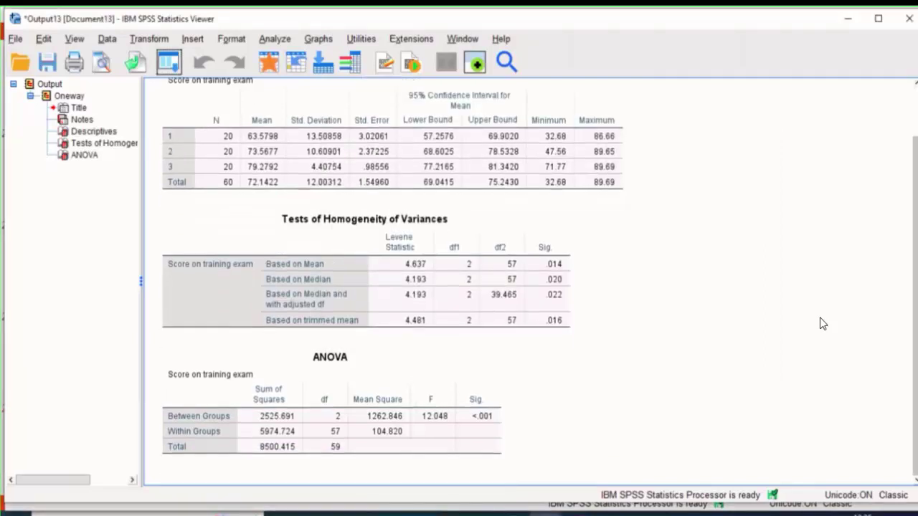
scroll(822, 323, up, 3)
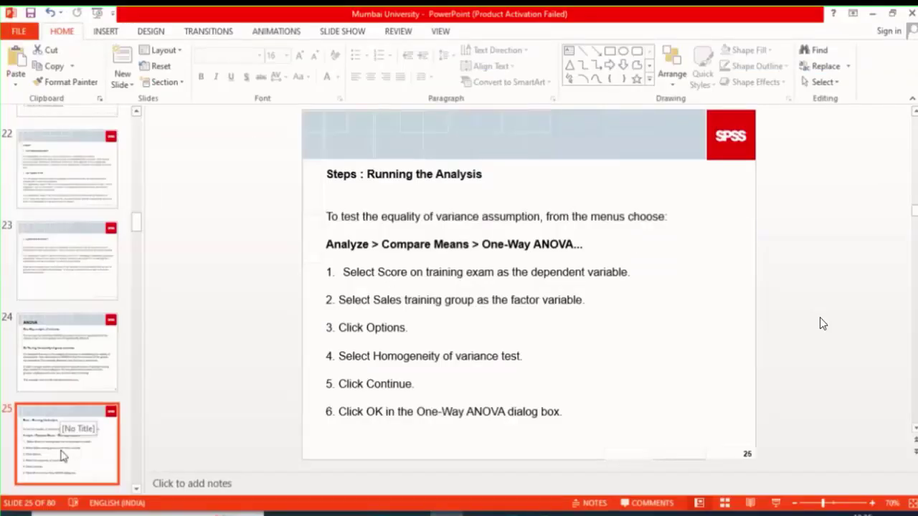
key(Down)
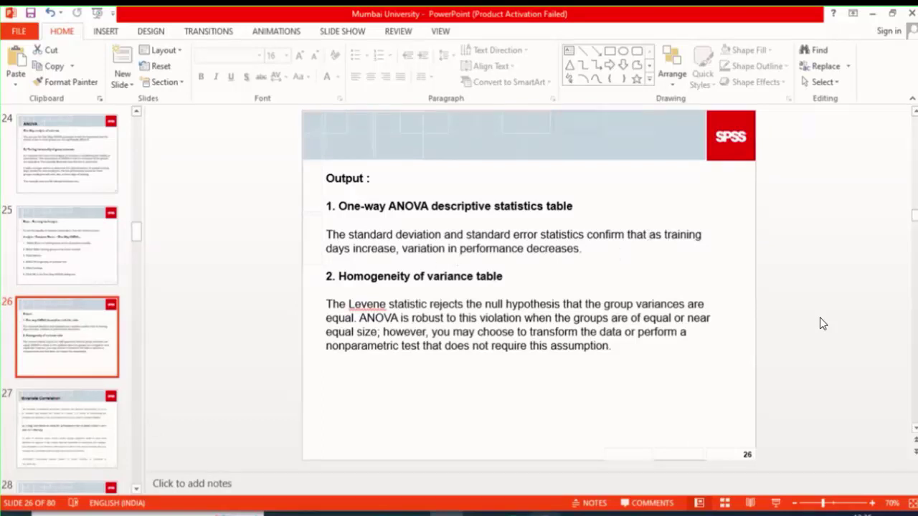
Switch back to the SPSS Output13 viewer to examine the one-way ANOVA tables.
mouse_move(545, 512)
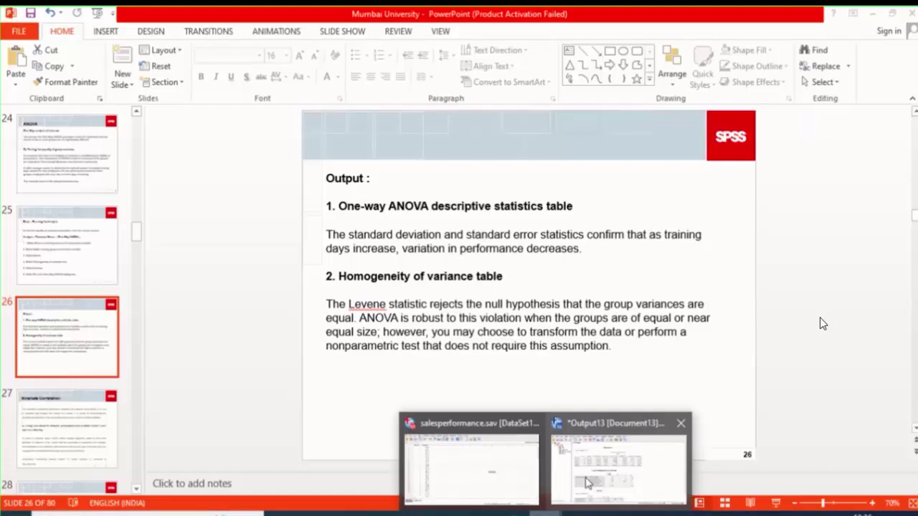
click(587, 483)
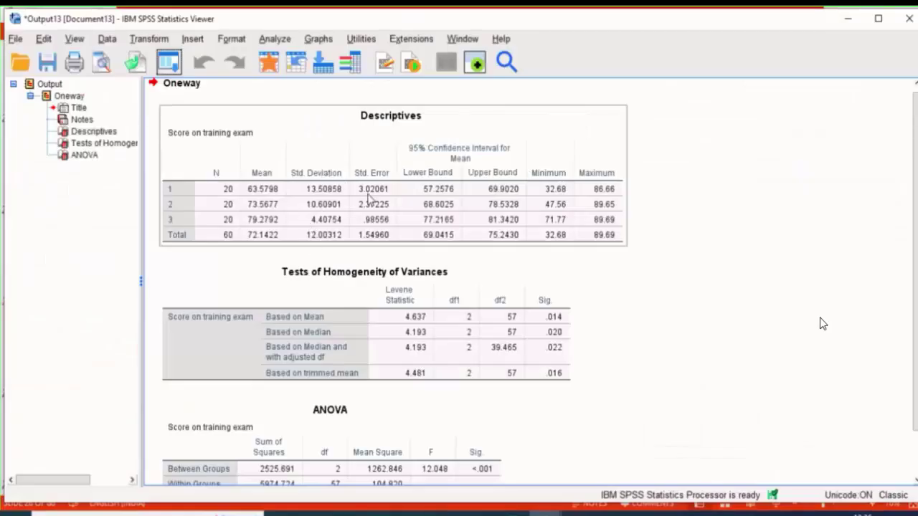
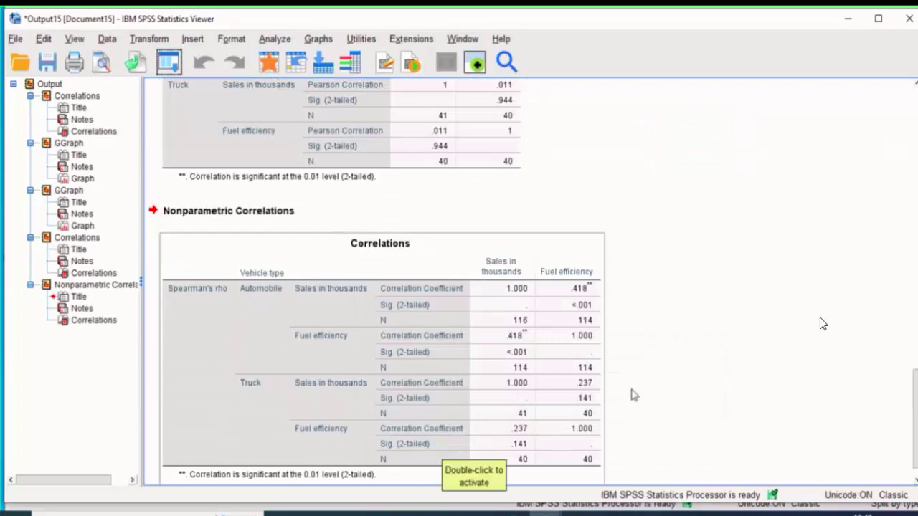
Compare the Pearson and Spearman's rho correlation tables by vehicle type, and read the Log-transformed sales interpretation on PowerPoint slide 33.
scroll(822, 323, down, 1)
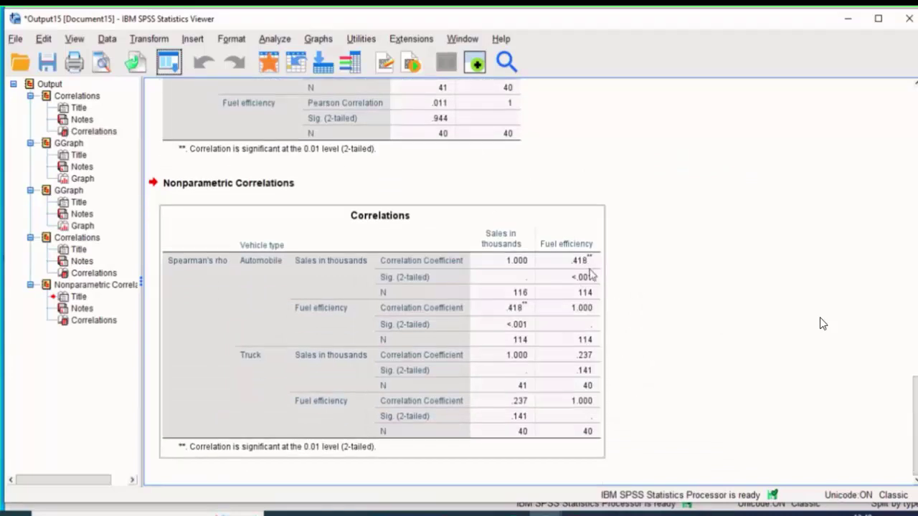
scroll(823, 324, up, 5)
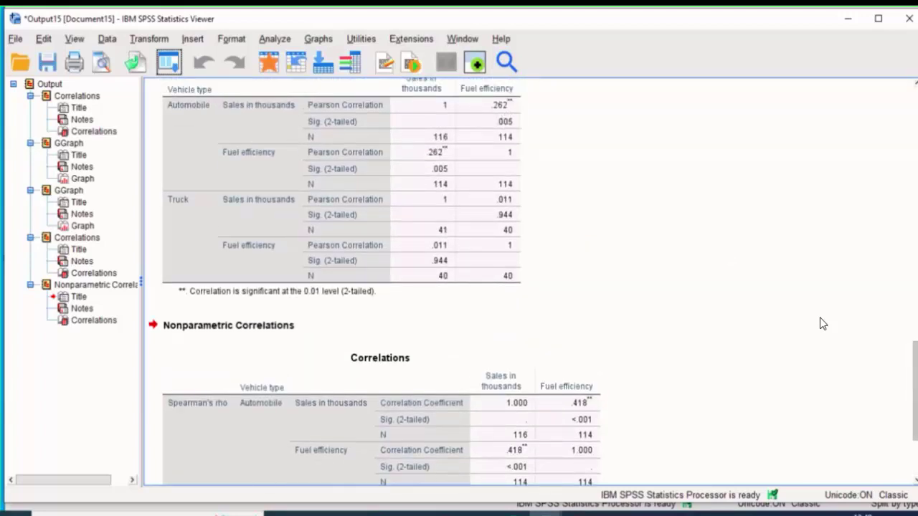
scroll(822, 324, down, 5)
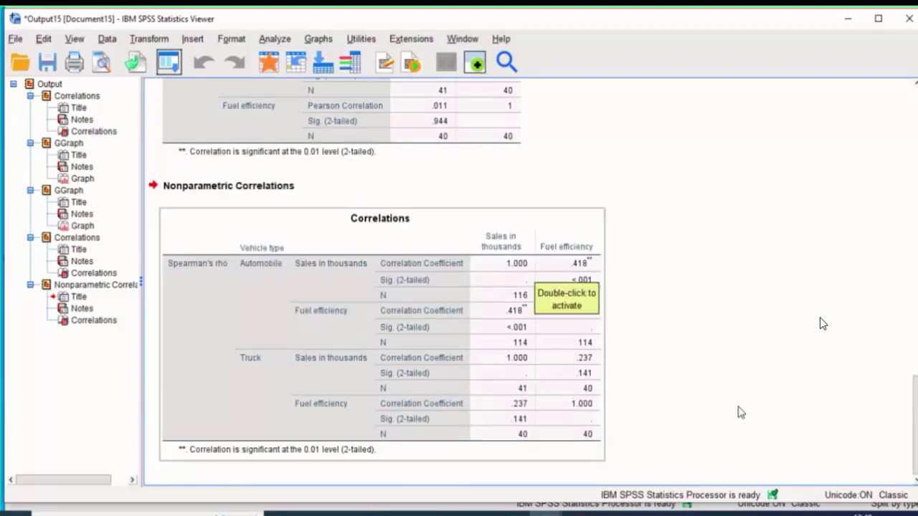
drag(915, 411, 915, 416)
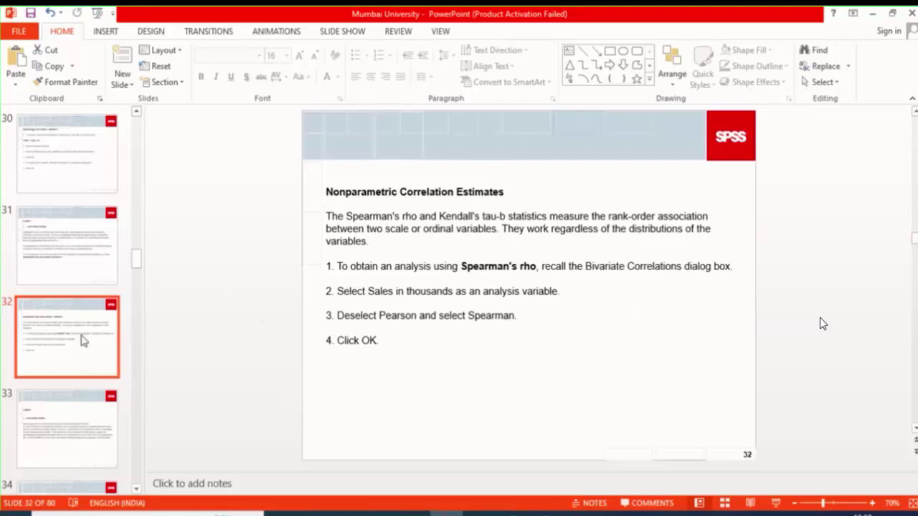
click(82, 421)
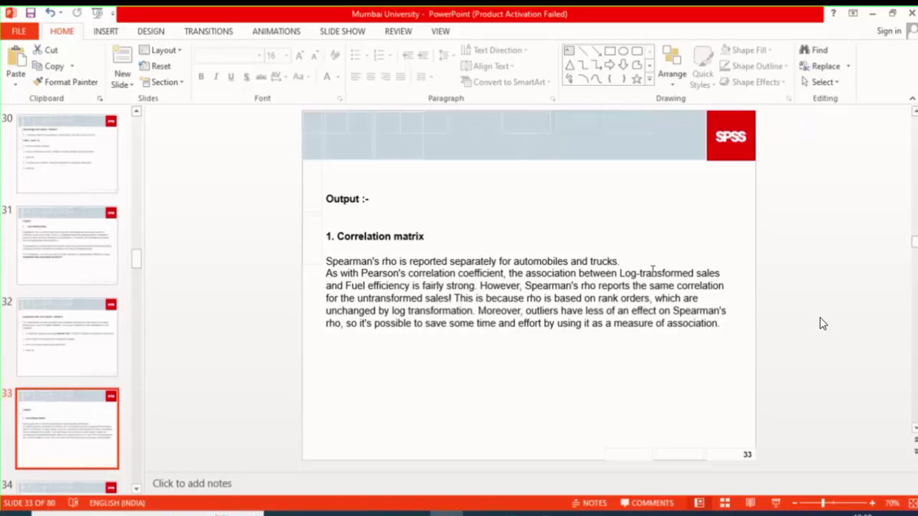
mouse_move(619, 273)
mouse_down()
mouse_move(724, 280)
mouse_move(721, 274)
mouse_up()
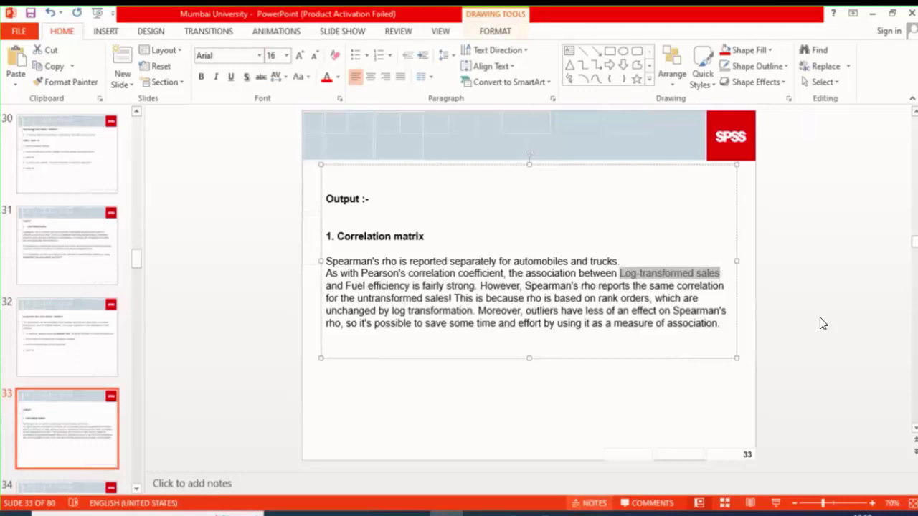
Switch to car_sales.sav in SPSS and remove Sales in thousands and Fuel efficiency from the Bivariate Correlations variables.
click(543, 513)
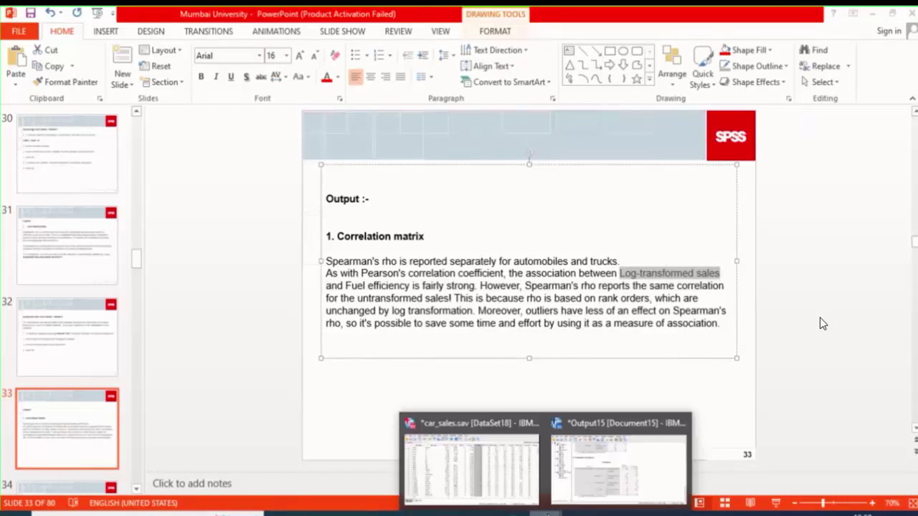
click(523, 502)
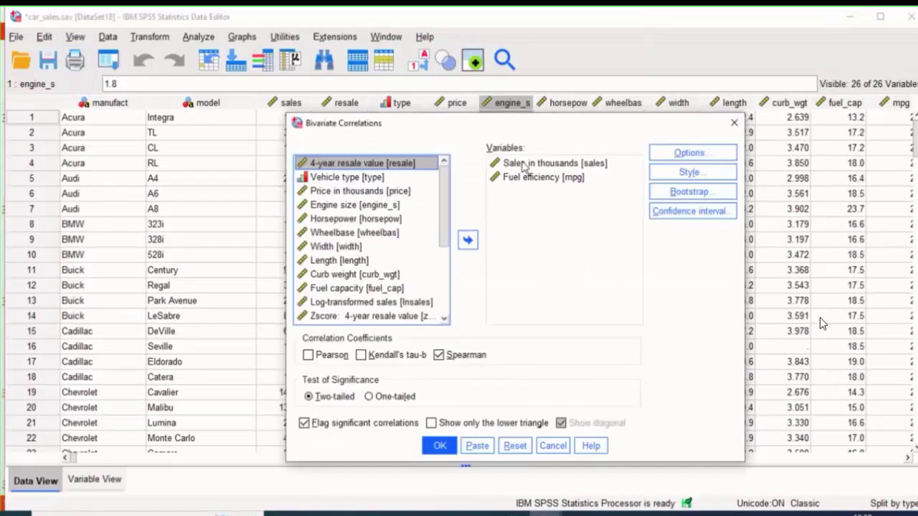
click(519, 166)
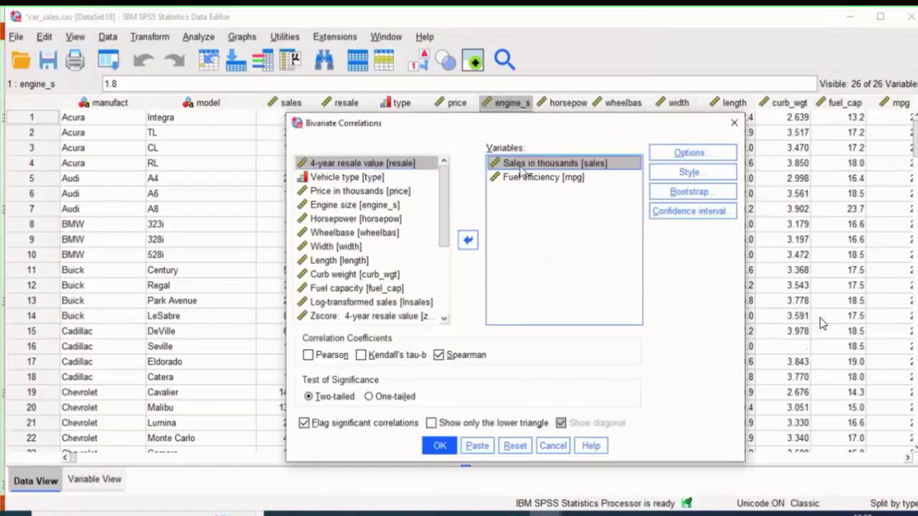
drag(519, 165, 362, 204)
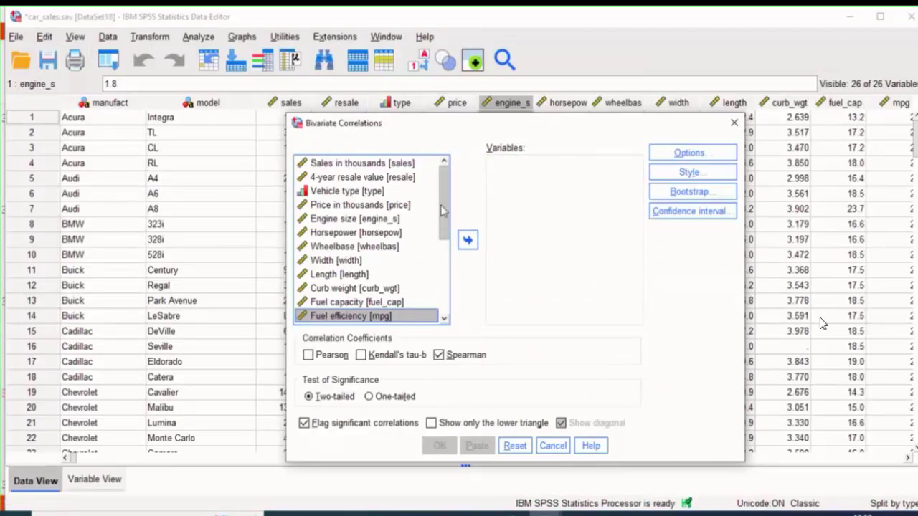
Correlate Log-transformed sales with Fuel efficiency using Spearman, and compare the output with the earlier Sales in thousands table.
scroll(402, 244, down, 2)
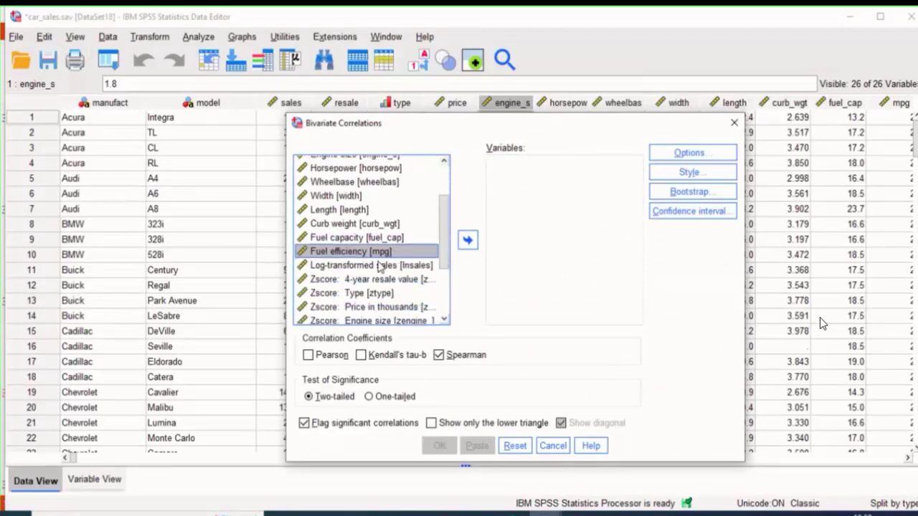
drag(374, 267, 516, 204)
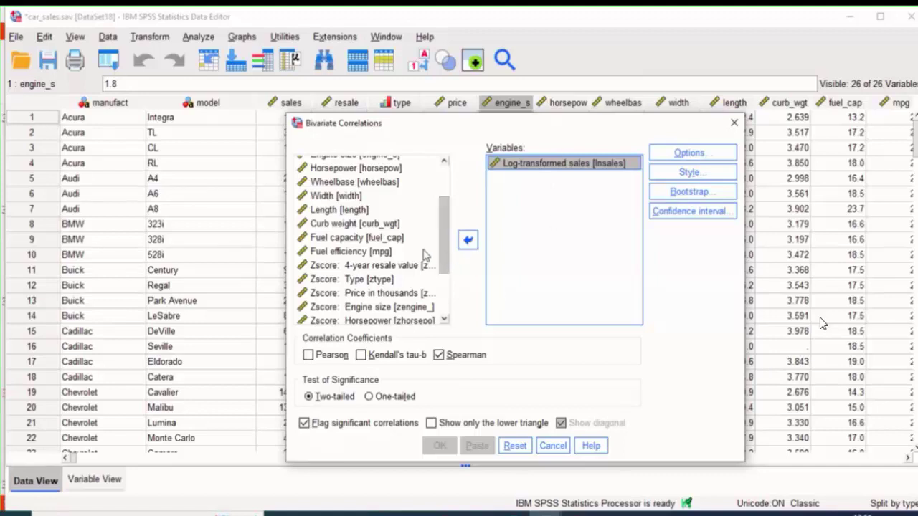
drag(372, 255, 509, 173)
click(440, 446)
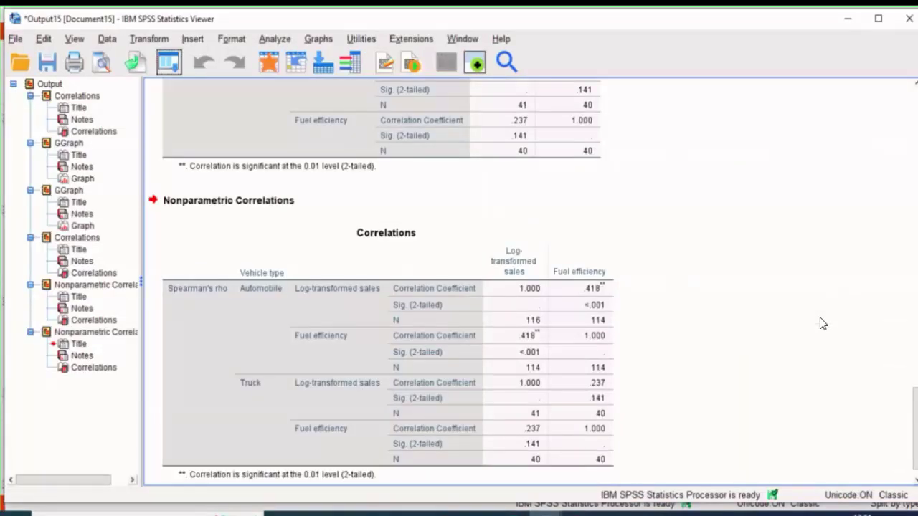
scroll(822, 324, up, 3)
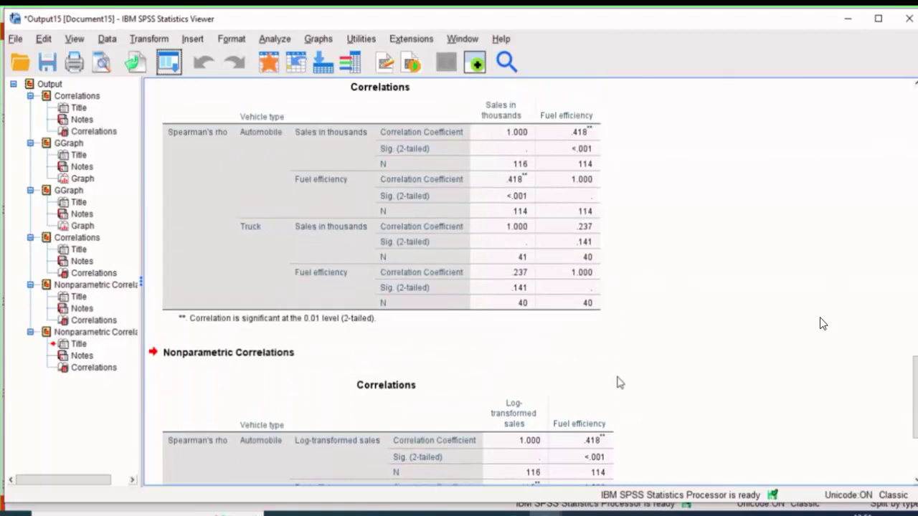
Review the Spearman's rho table for log-transformed sales, then switch to PowerPoint to read the interpretation on slide 33 and check the following slides.
scroll(823, 323, down, 3)
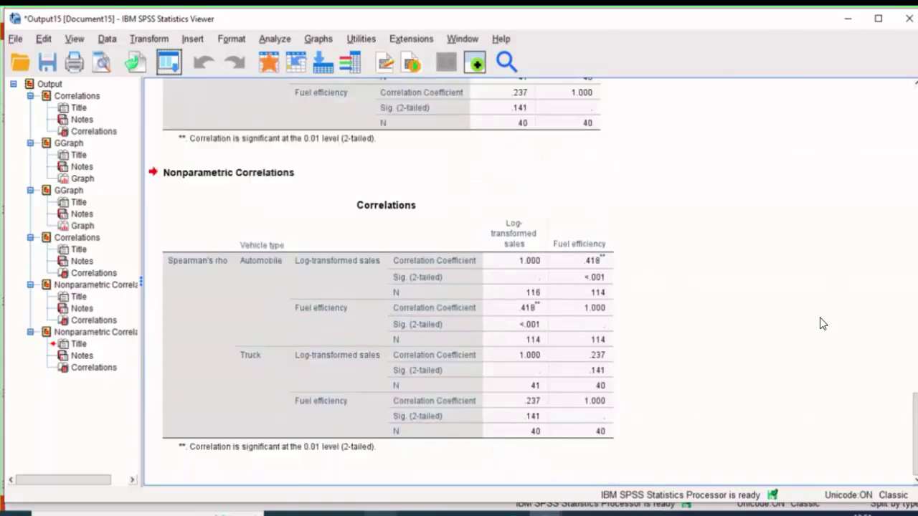
click(445, 514)
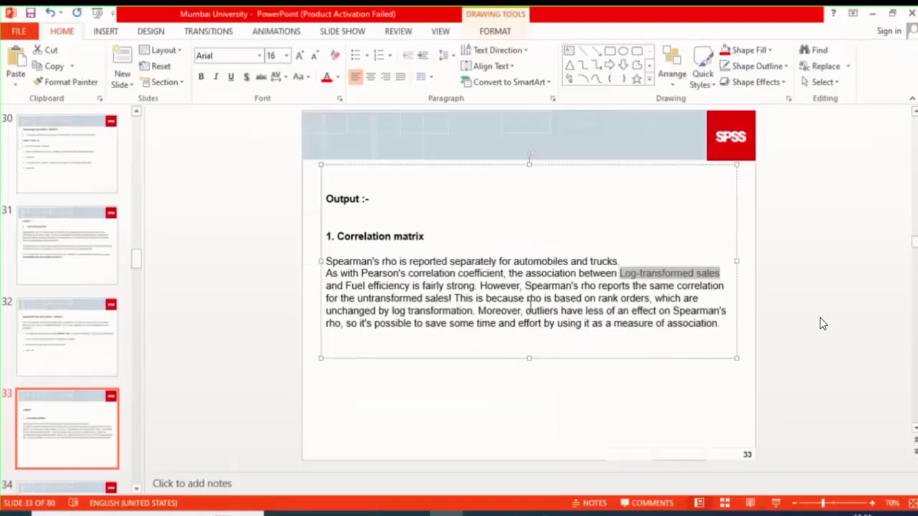
click(529, 307)
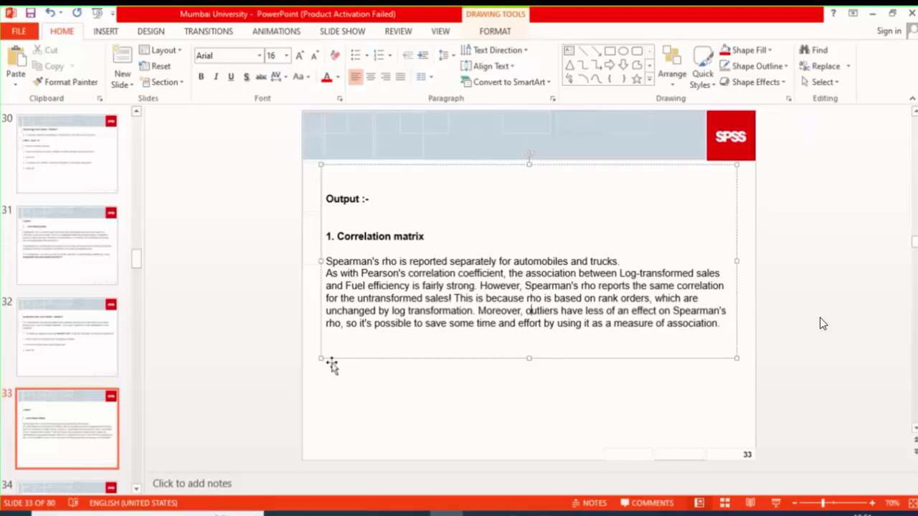
click(136, 489)
click(136, 488)
click(136, 488)
click(136, 489)
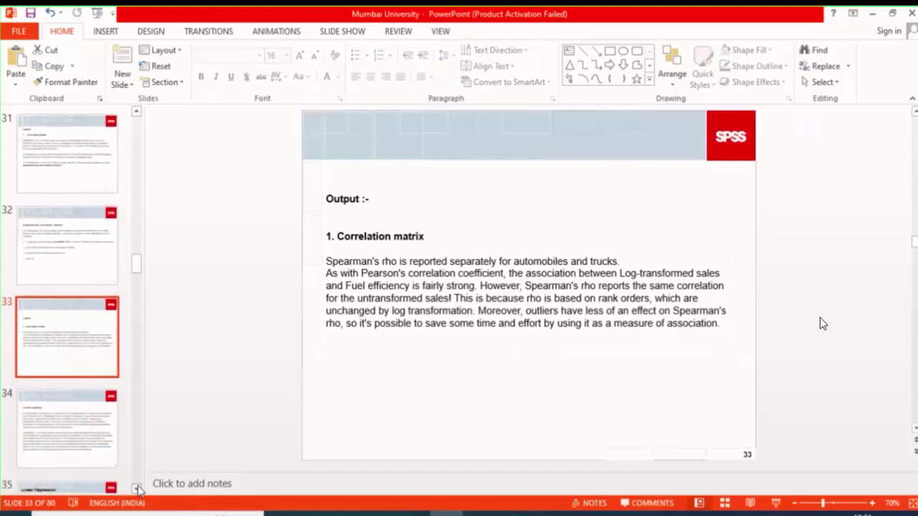
click(136, 488)
click(136, 488)
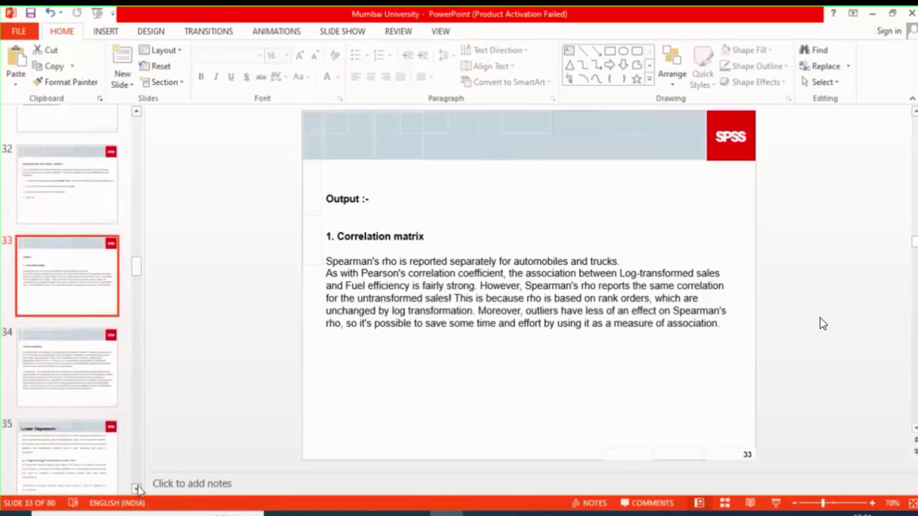
click(136, 488)
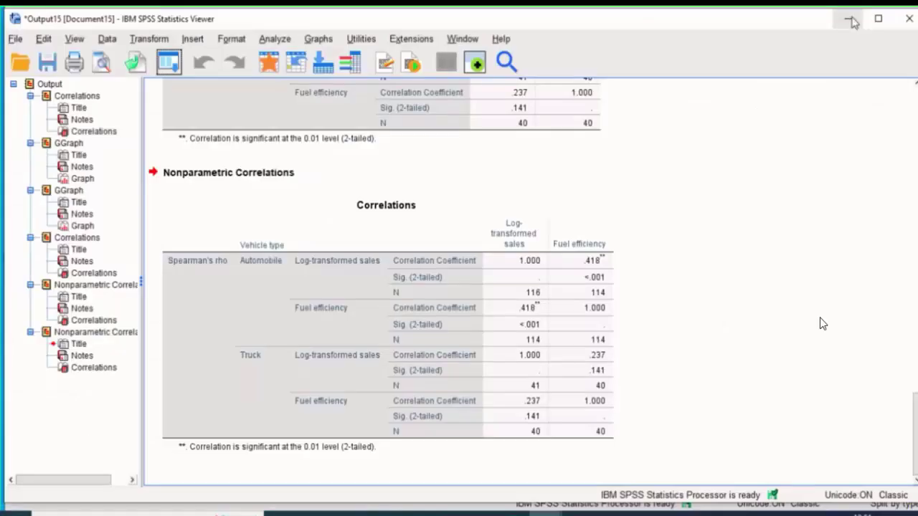
Leave the Output15 results and return to the car_sales.sav data set in SPSS.
click(851, 22)
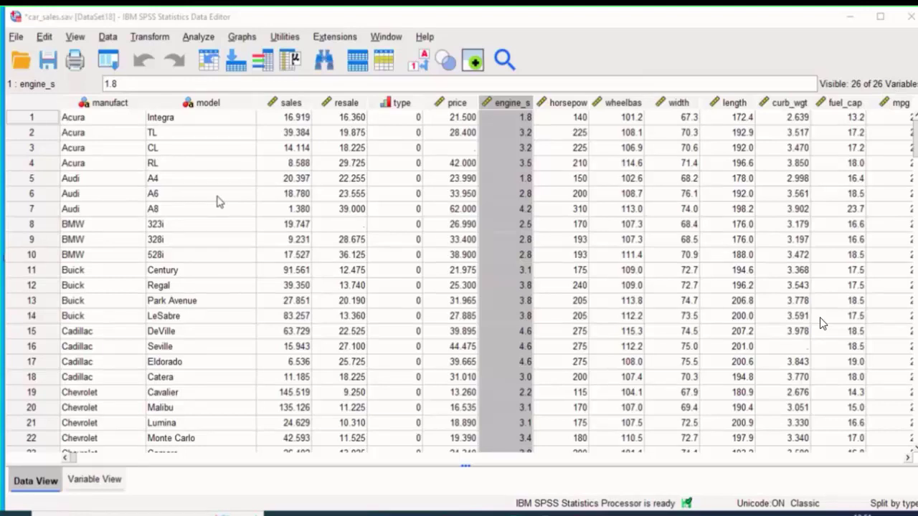
click(699, 73)
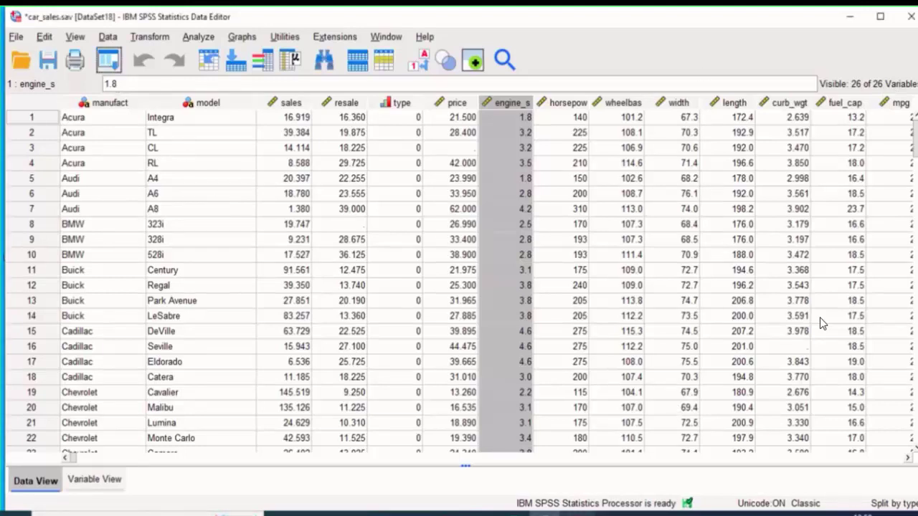
mouse_move(545, 514)
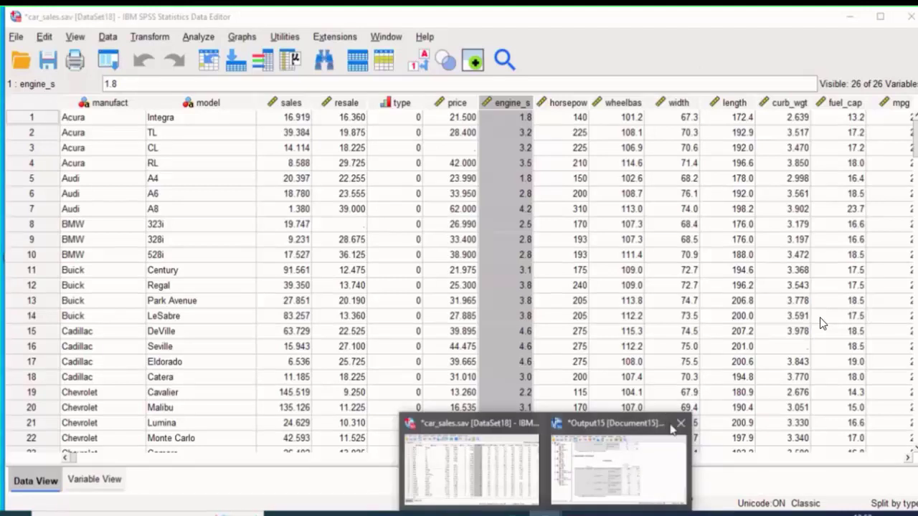
click(472, 463)
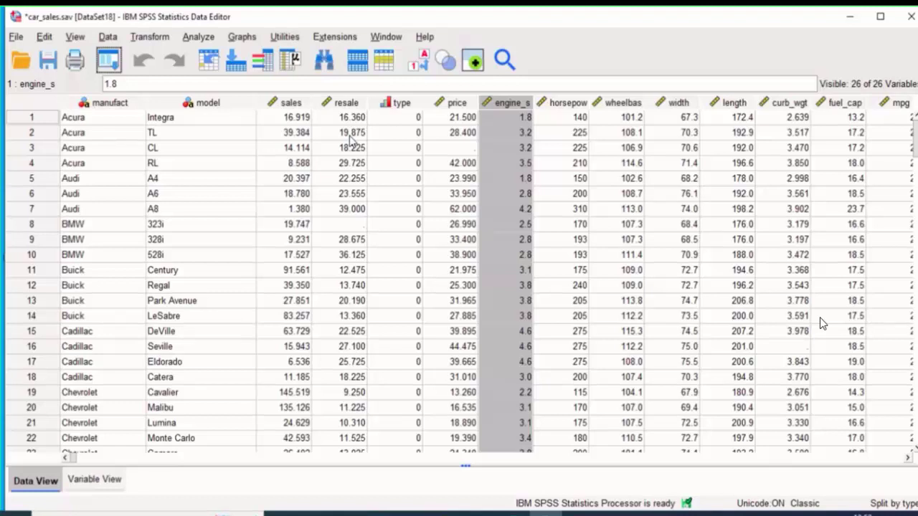
Reset the Bivariate Correlations settings and run a two-tailed Pearson correlation of Sales in thousands and Fuel efficiency.
click(198, 37)
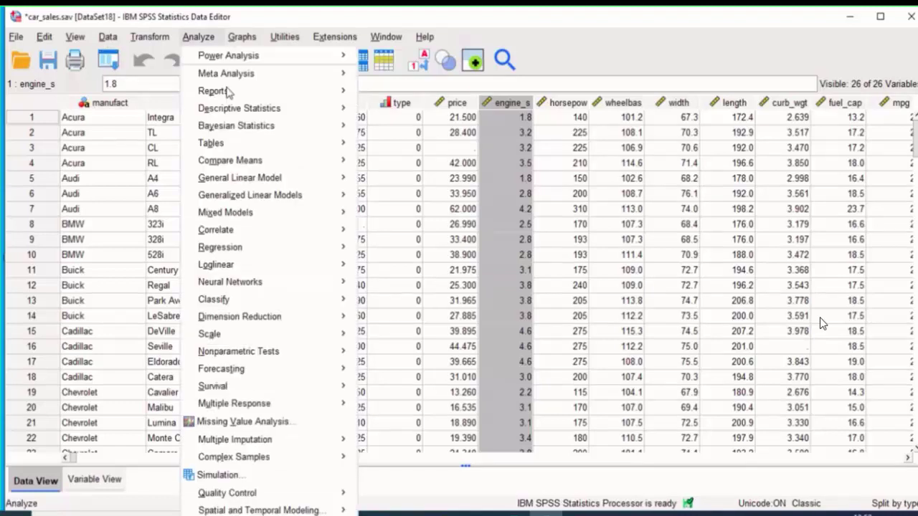
mouse_move(215, 229)
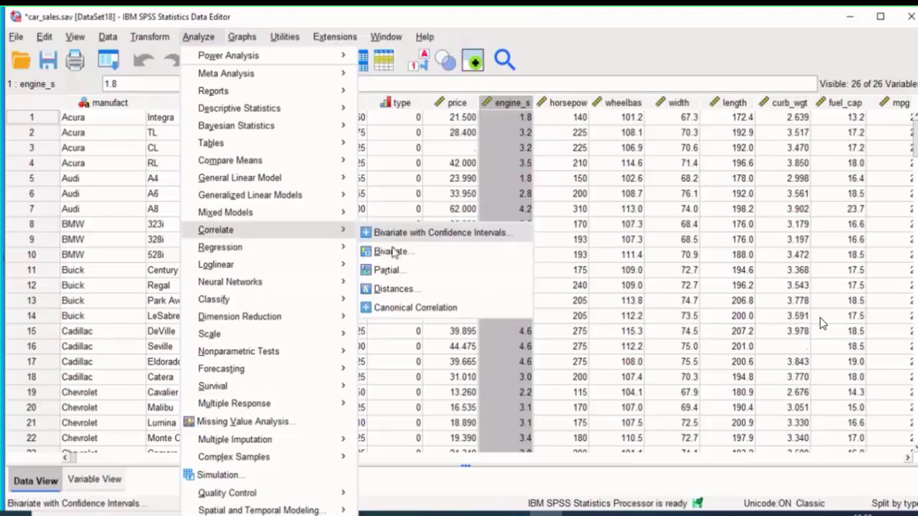
click(391, 250)
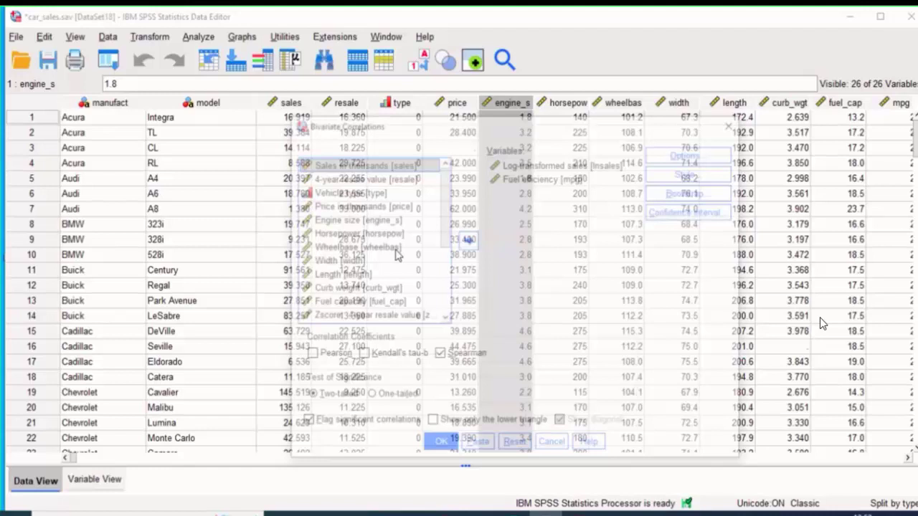
key(alt+r)
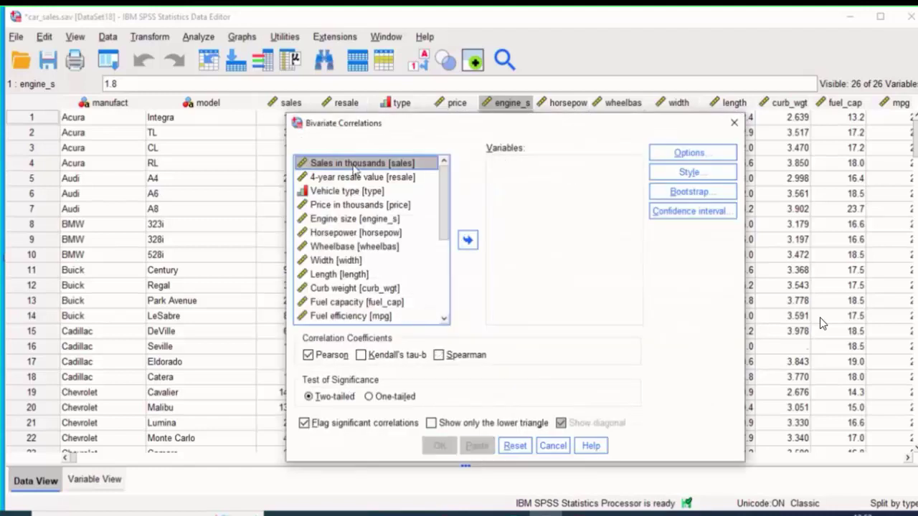
double_click(355, 164)
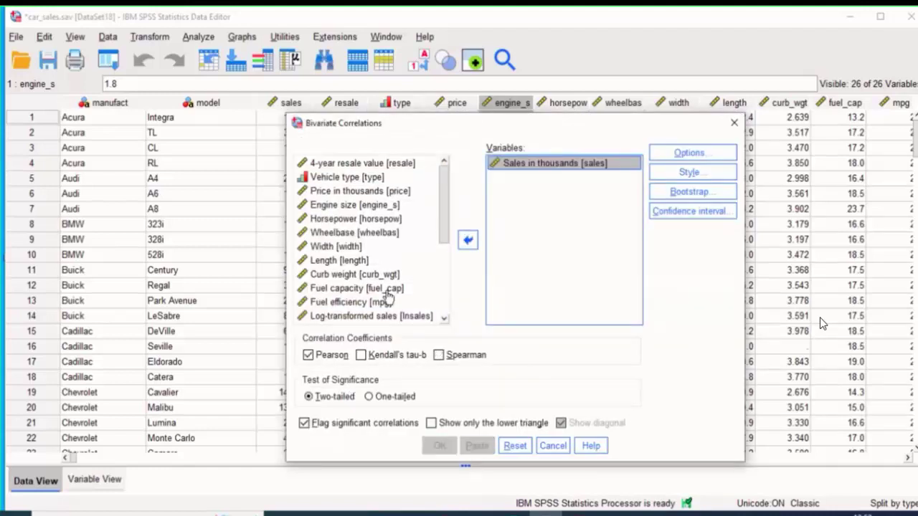
drag(387, 301, 517, 187)
click(439, 447)
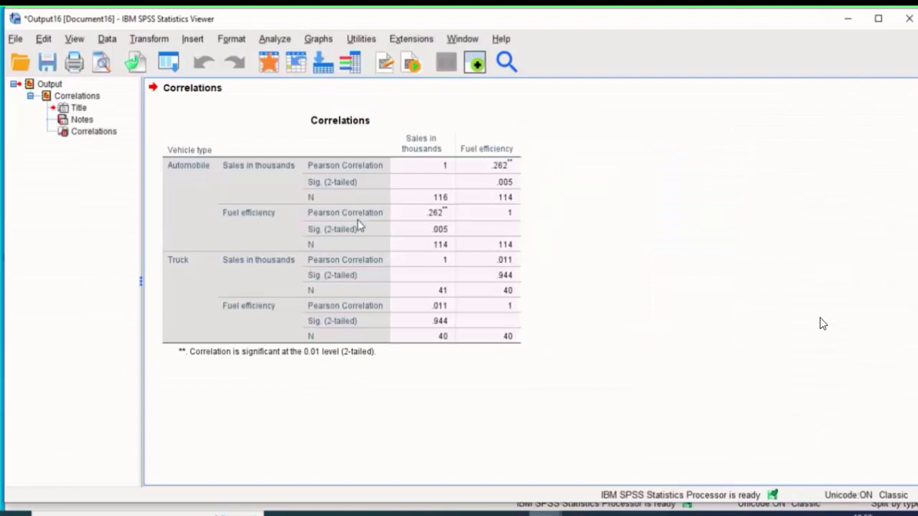
click(359, 225)
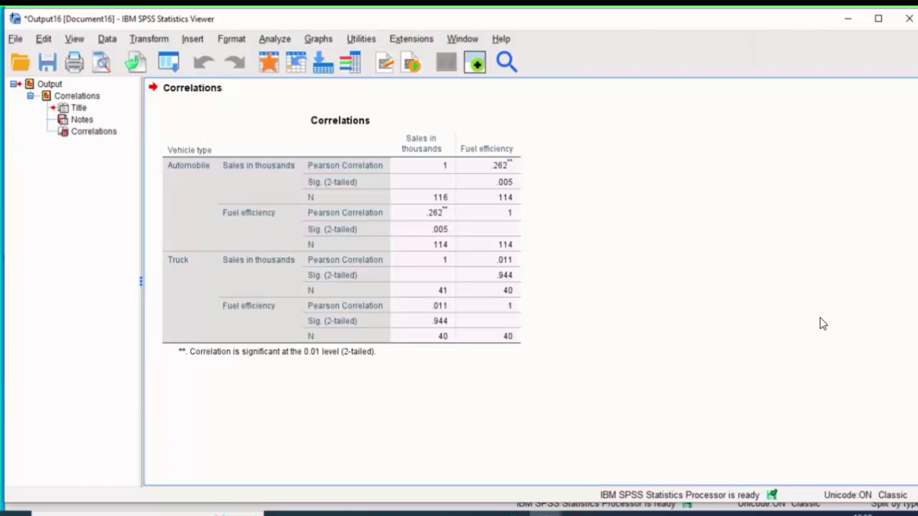
Reset the Split File settings to analyze all cases without creating groups.
click(107, 39)
click(131, 449)
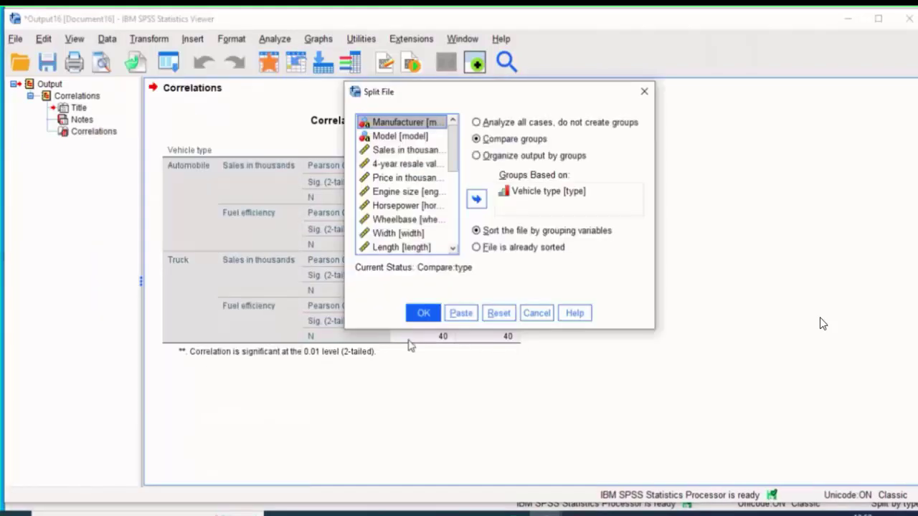
click(498, 313)
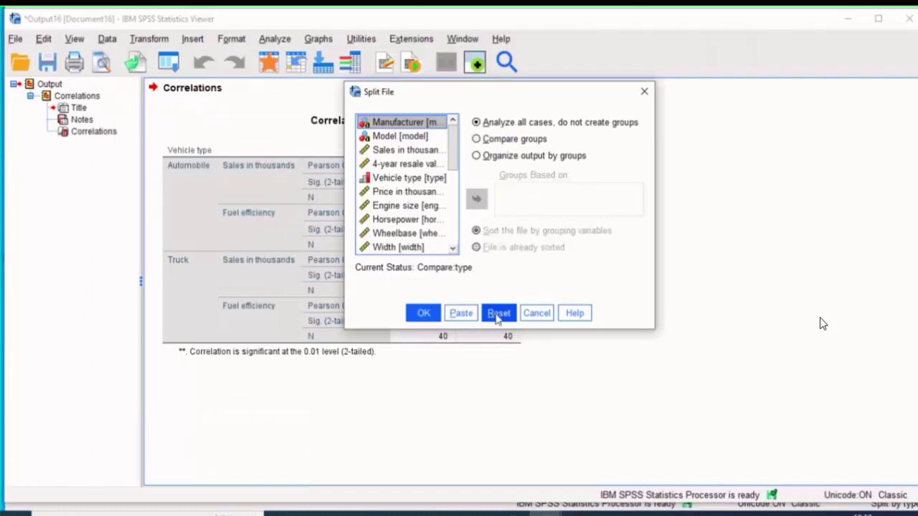
click(423, 312)
Rerun the Pearson correlation of Sales in thousands and Fuel efficiency on the unsplit data and compare it with the table grouped by vehicle type.
click(172, 69)
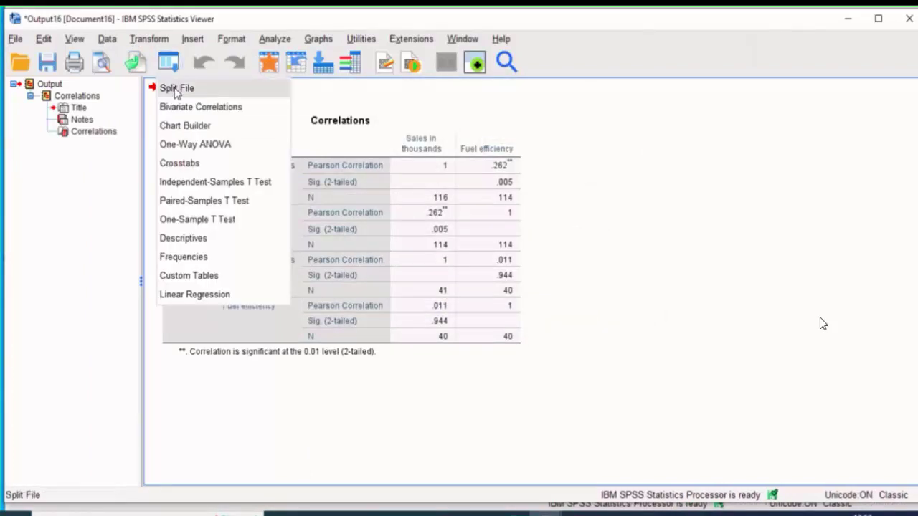
click(180, 107)
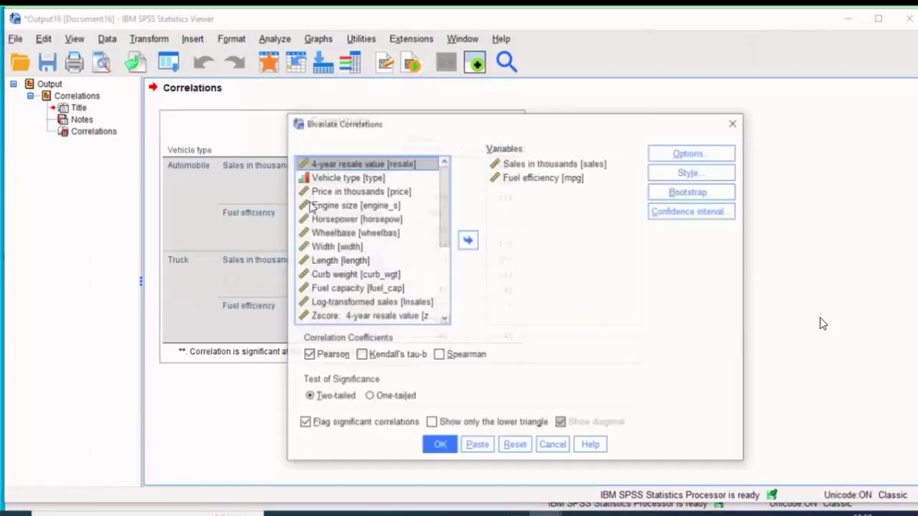
click(439, 446)
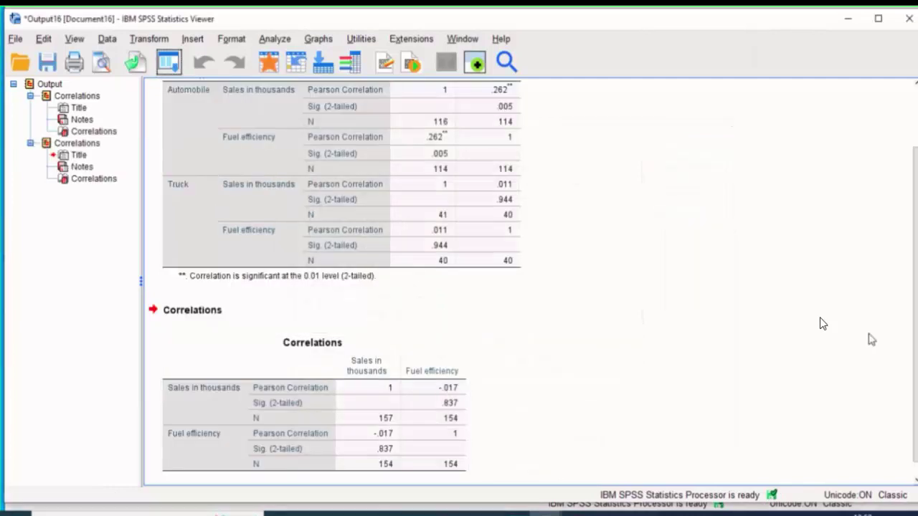
scroll(822, 323, up, 2)
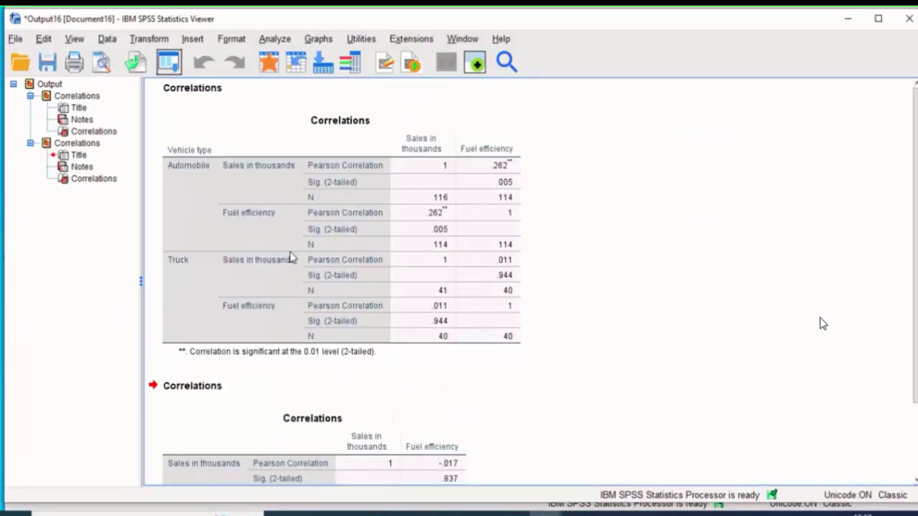
click(376, 301)
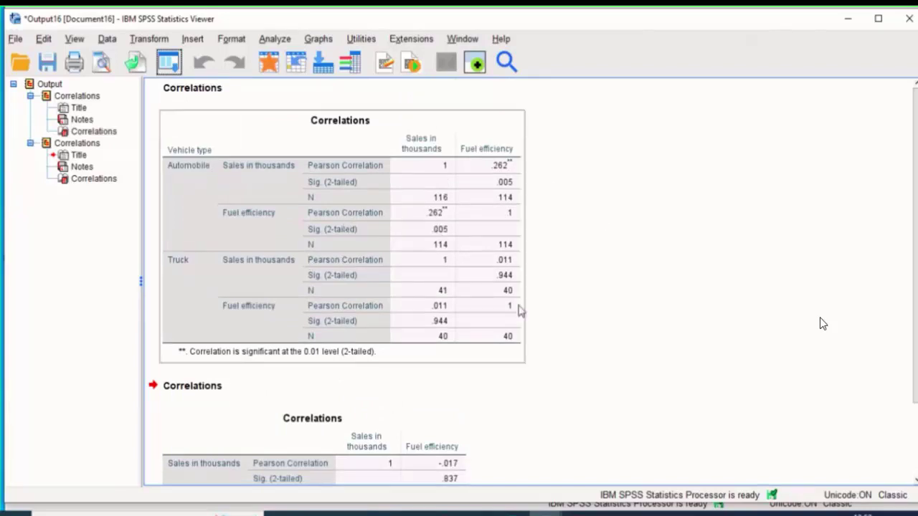
click(559, 340)
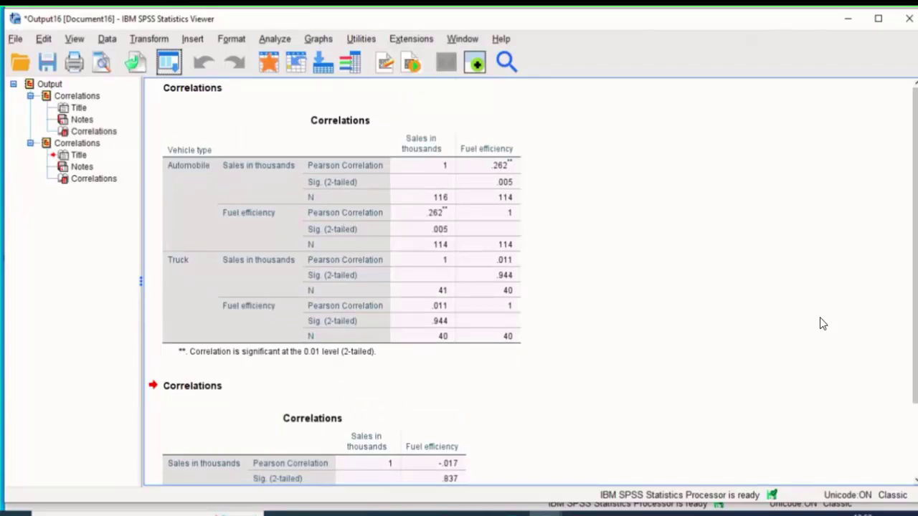
drag(916, 343, 916, 367)
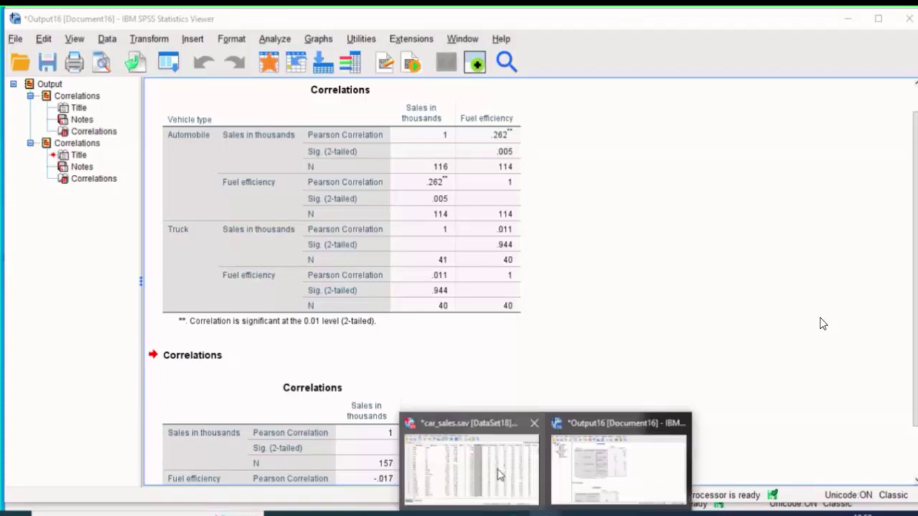
In the car_sales.sav data set, add Engine size, Price in thousands and Wheelbase to the Bivariate Correlations variables.
click(500, 474)
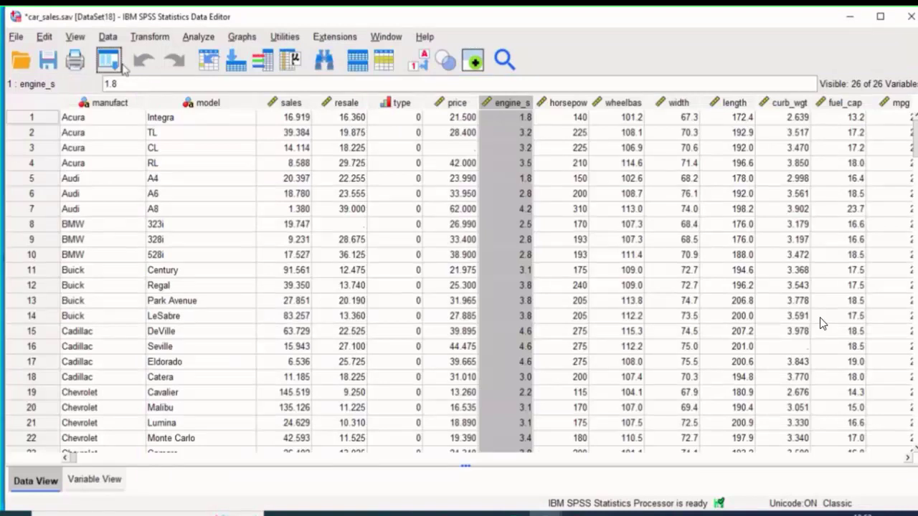
click(119, 65)
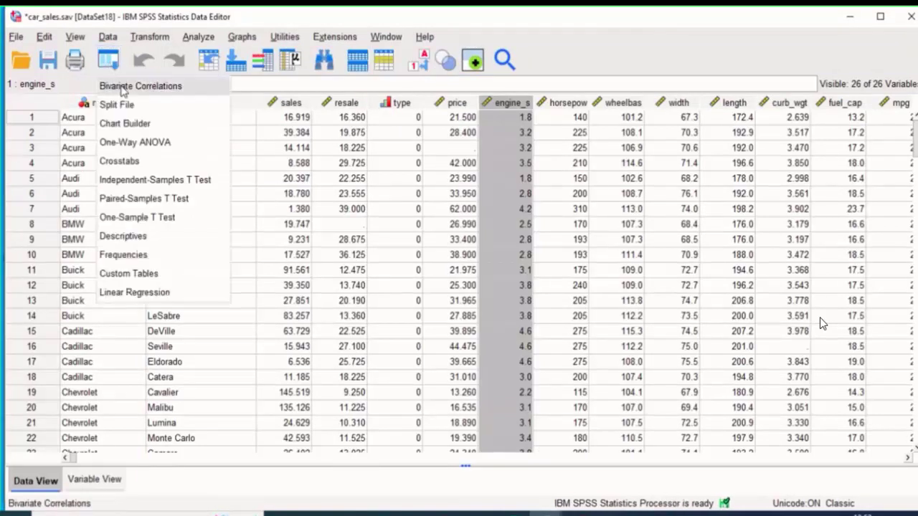
click(122, 87)
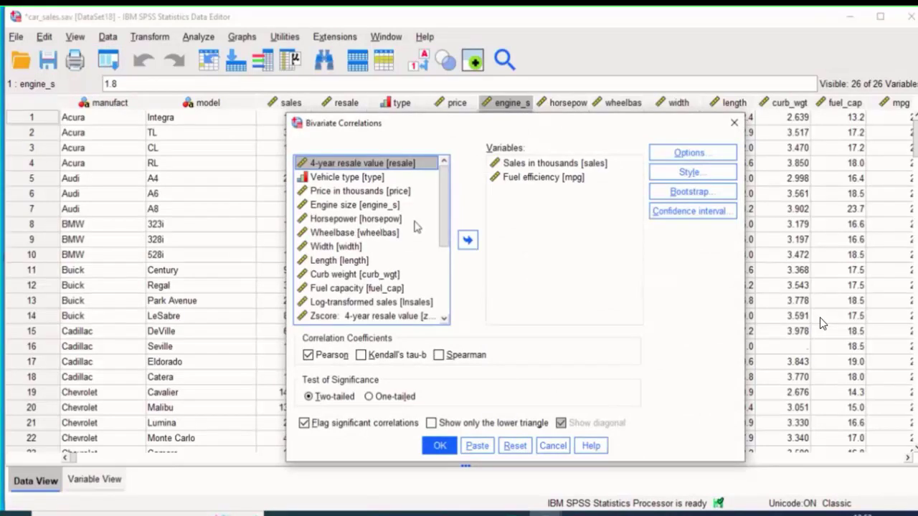
mouse_move(443, 226)
mouse_down()
mouse_move(445, 263)
mouse_move(443, 224)
mouse_up()
drag(345, 205, 522, 213)
drag(335, 195, 552, 229)
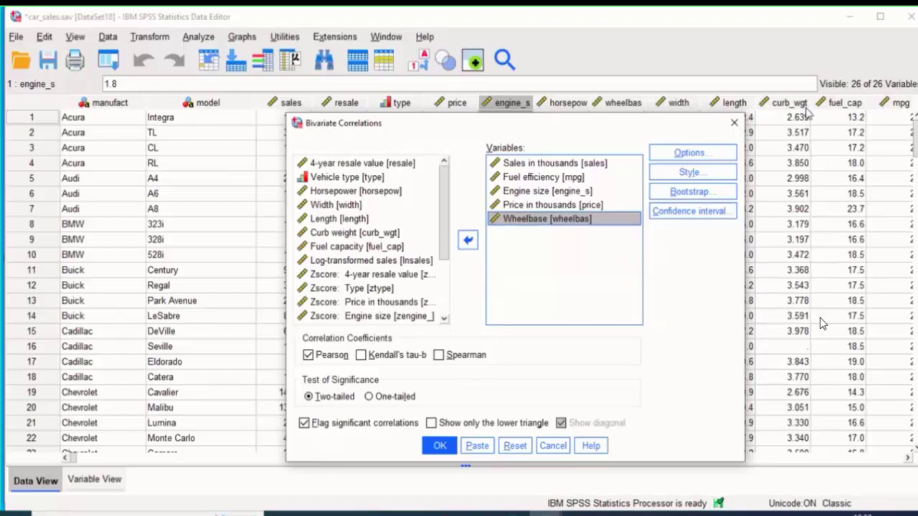
click(828, 116)
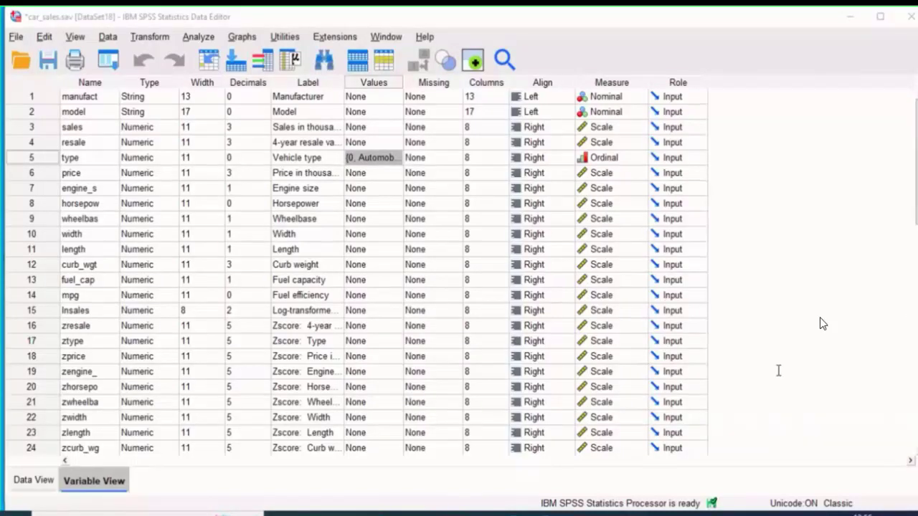
Switch to the browser and review the Session III topics in One-Day-Training-on-SPSS.pdf, selecting the text from Linear Regression onward.
key(alt+Tab)
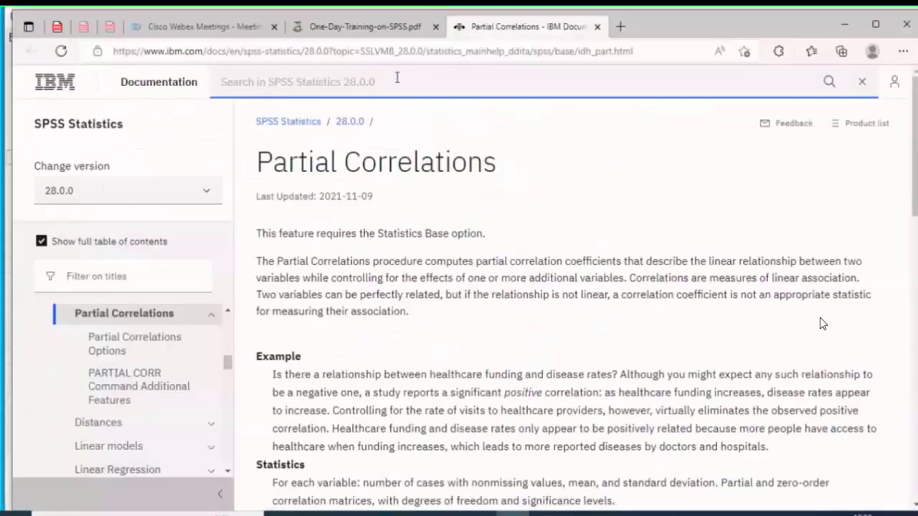
click(353, 29)
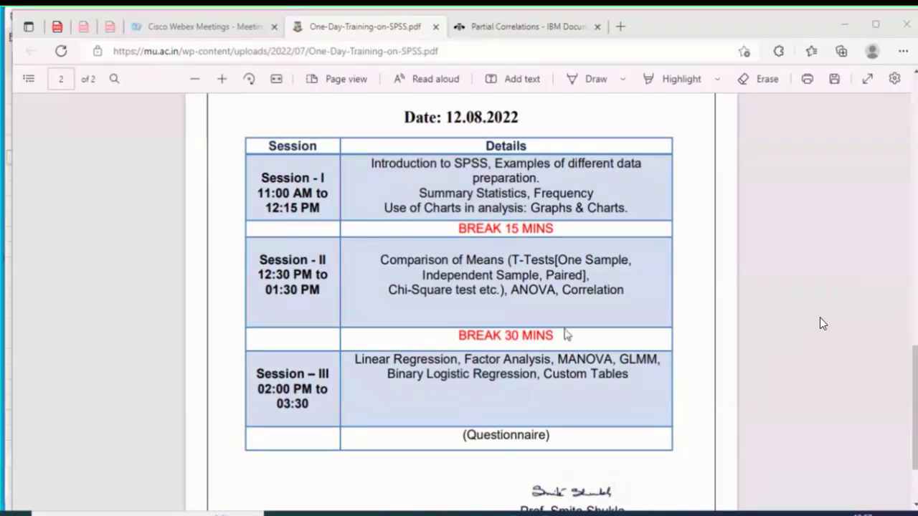
drag(356, 359, 574, 387)
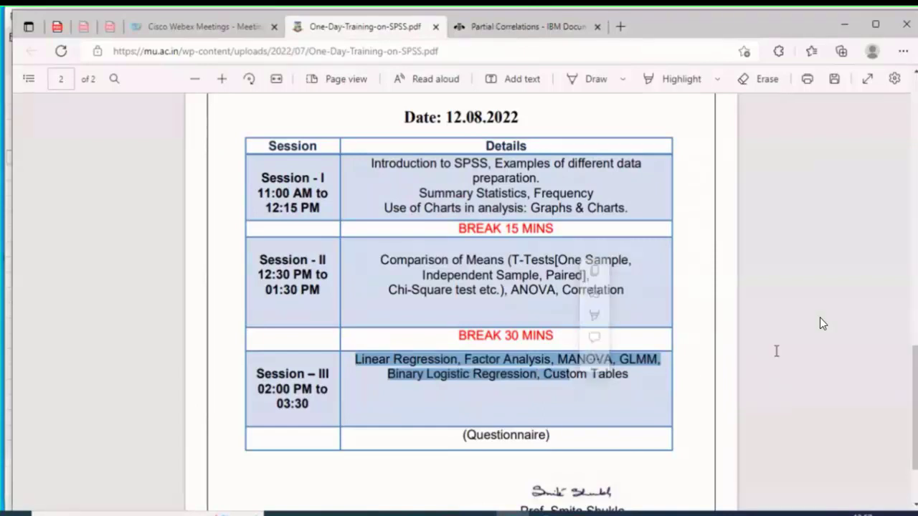
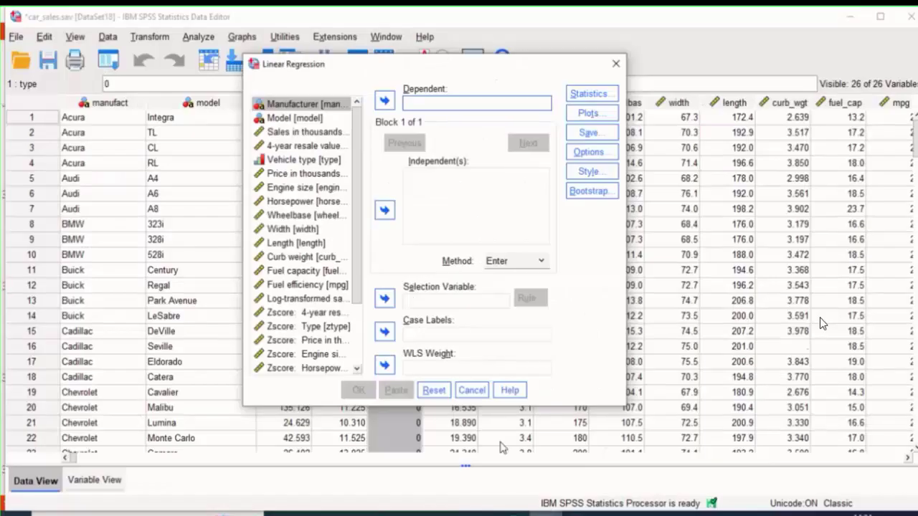
Set Log-transformed sales as the dependent variable of the linear regression.
click(313, 134)
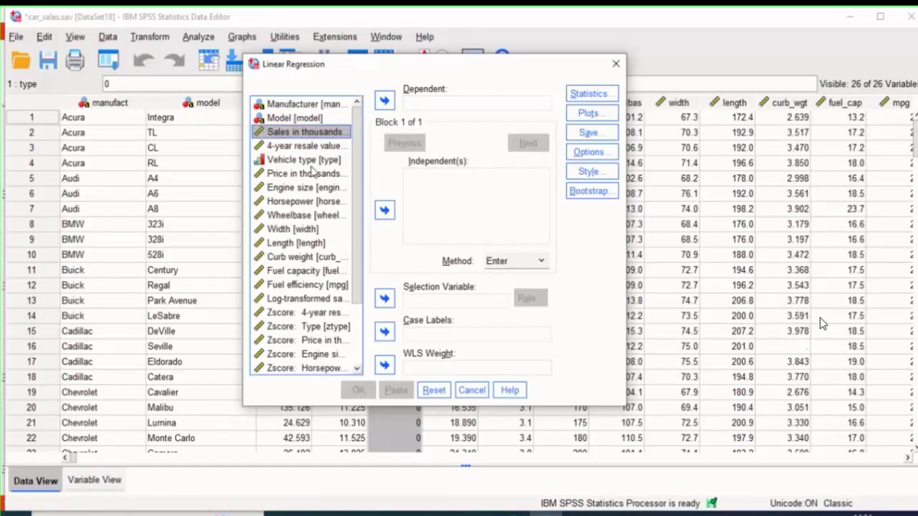
click(308, 299)
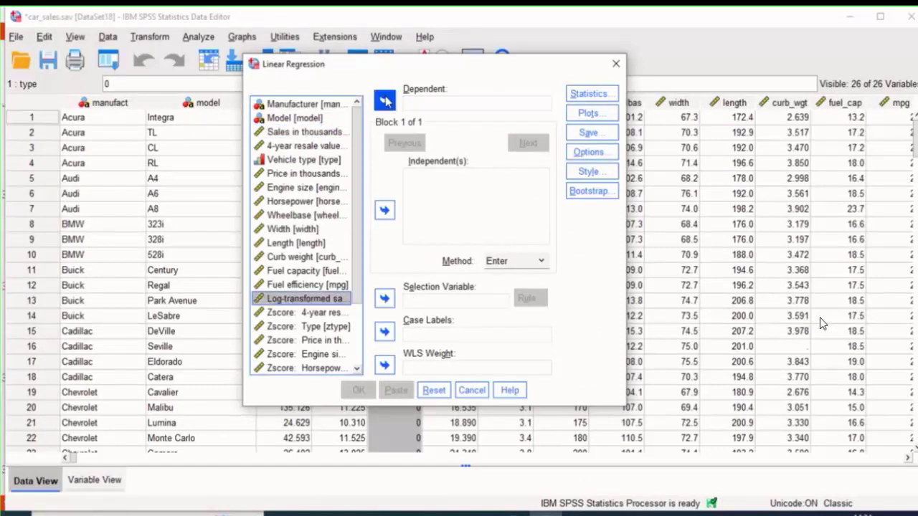
click(384, 102)
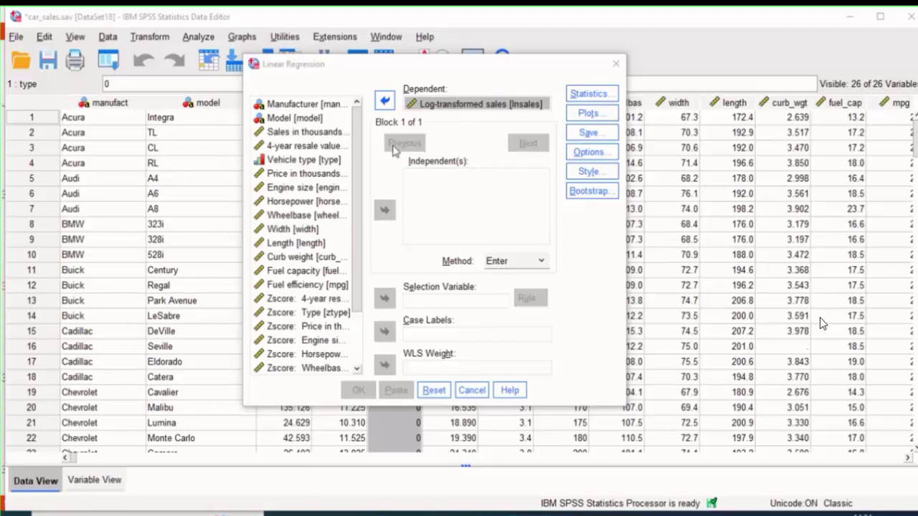
Add the variables Vehicle type through Fuel efficiency as the independents of the linear regression, using the Enter method.
click(308, 160)
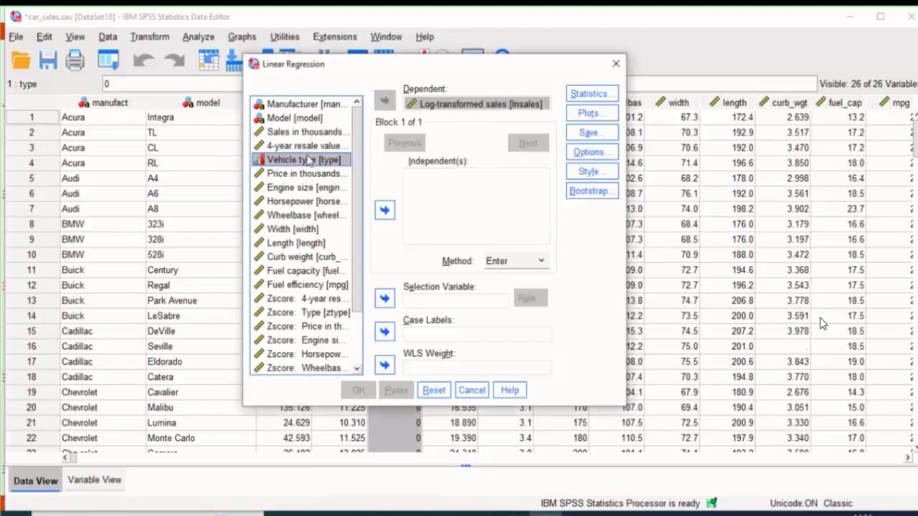
key(shift+Down)
key(shift+Down)
key(shift+Down)
key(shift+Down)
key(shift+Down)
key(shift+Down)
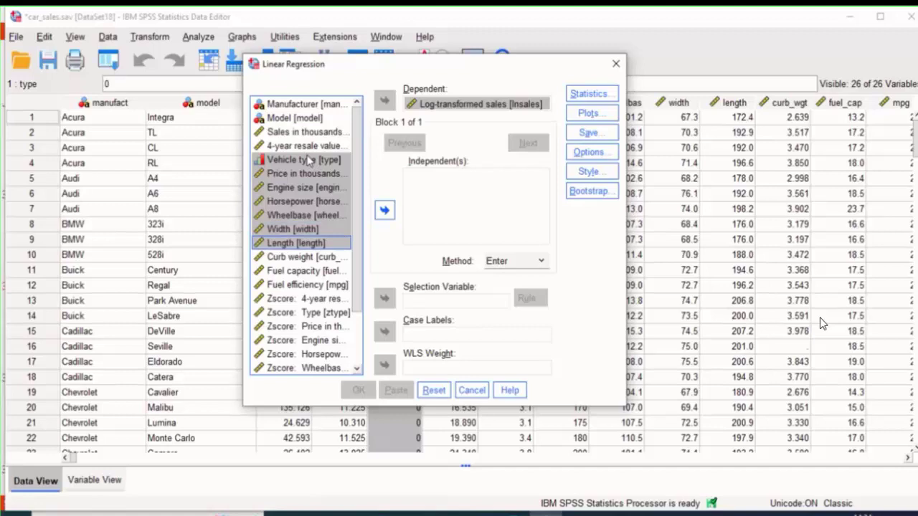
key(shift+Down)
key(shift+Down)
key(shift+Down)
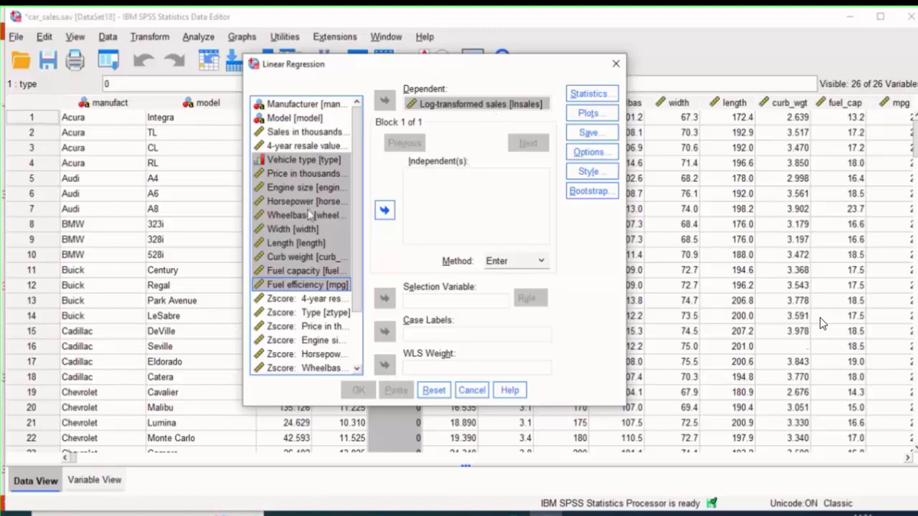
drag(324, 275, 423, 190)
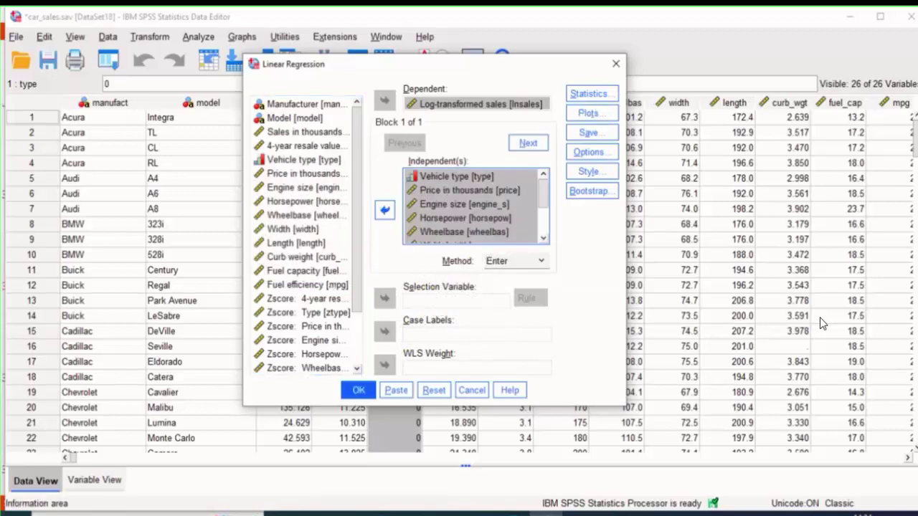
Check the linear regression instructions on the PowerPoint slide, then return to SPSS and view the regression's Statistics options.
click(446, 514)
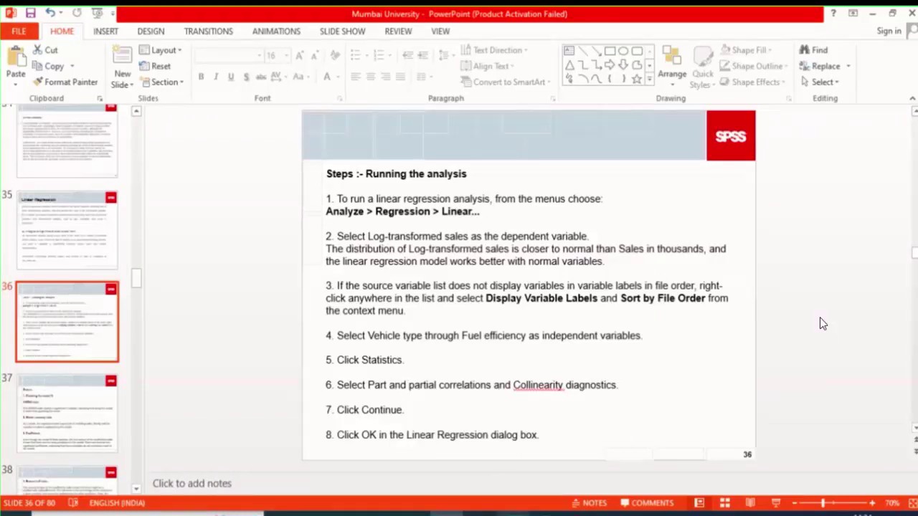
click(548, 513)
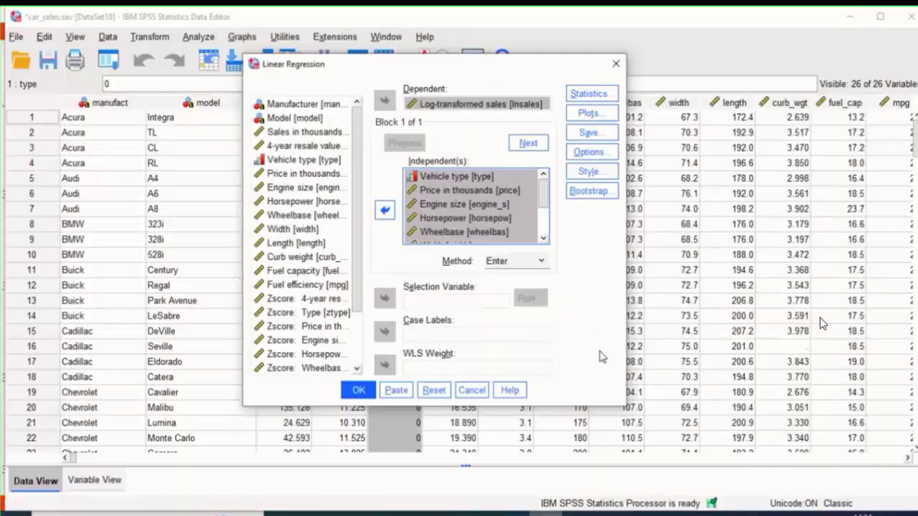
click(591, 96)
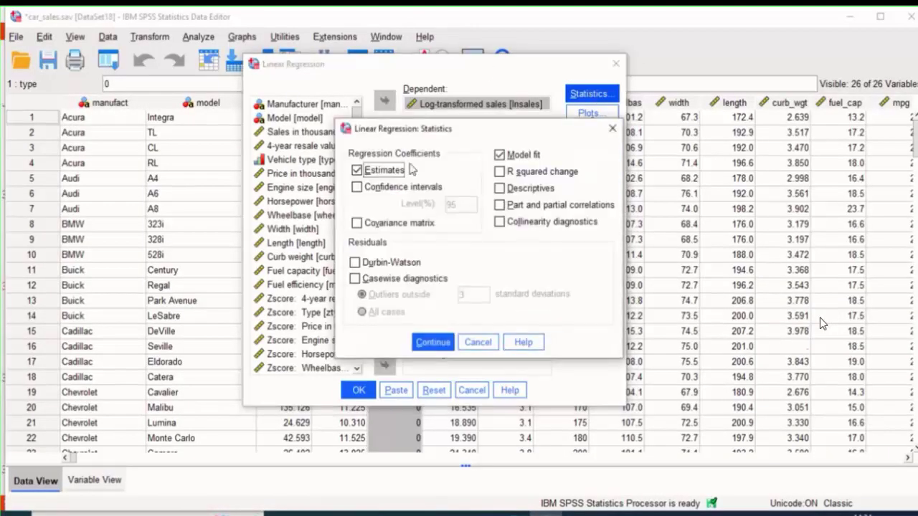
click(612, 129)
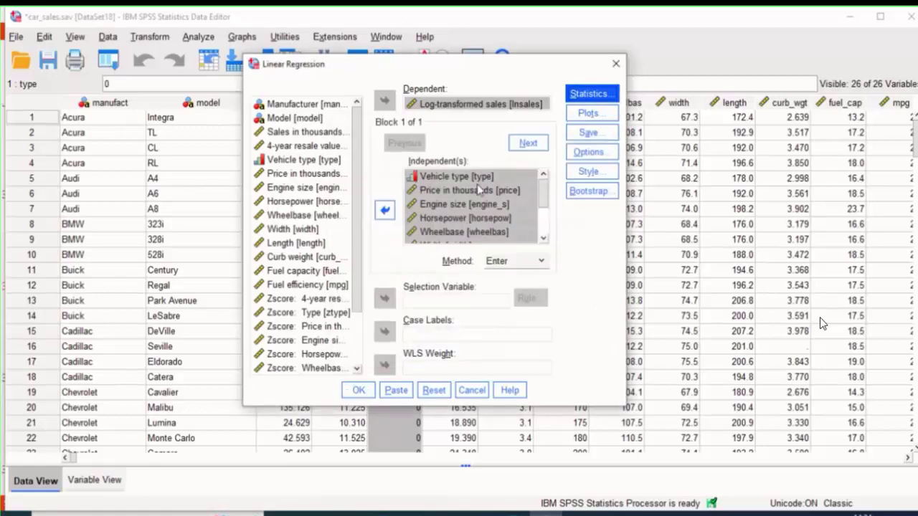
Run the linear regression with the default statistics and review its Model Summary, ANOVA and Coefficients tables.
click(358, 390)
click(345, 180)
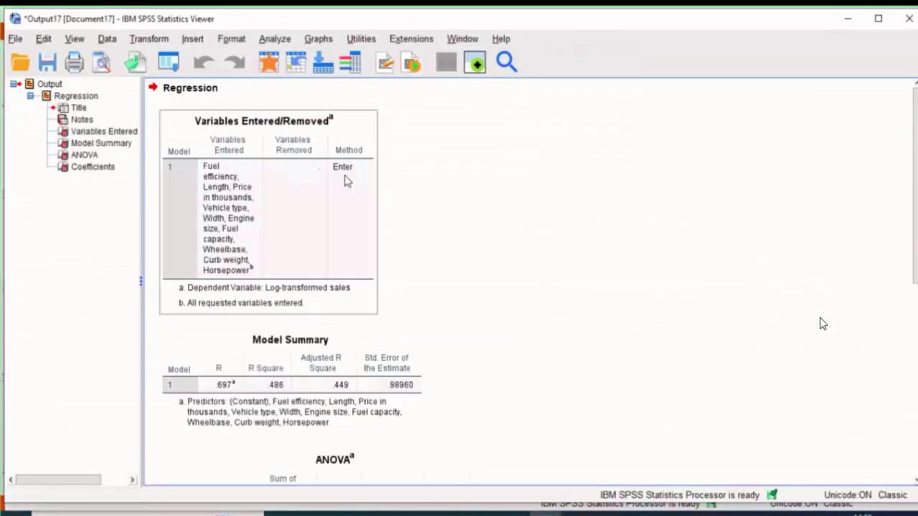
scroll(822, 324, down, 3)
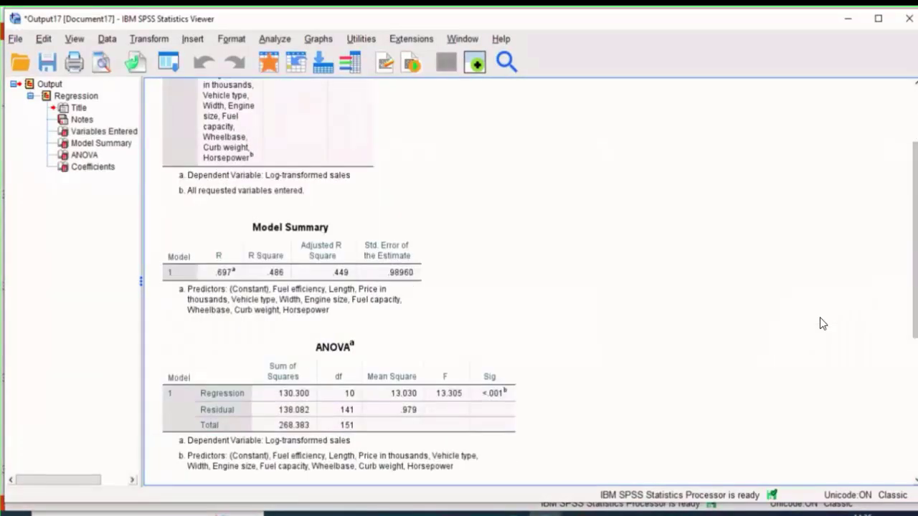
scroll(822, 324, down, 4)
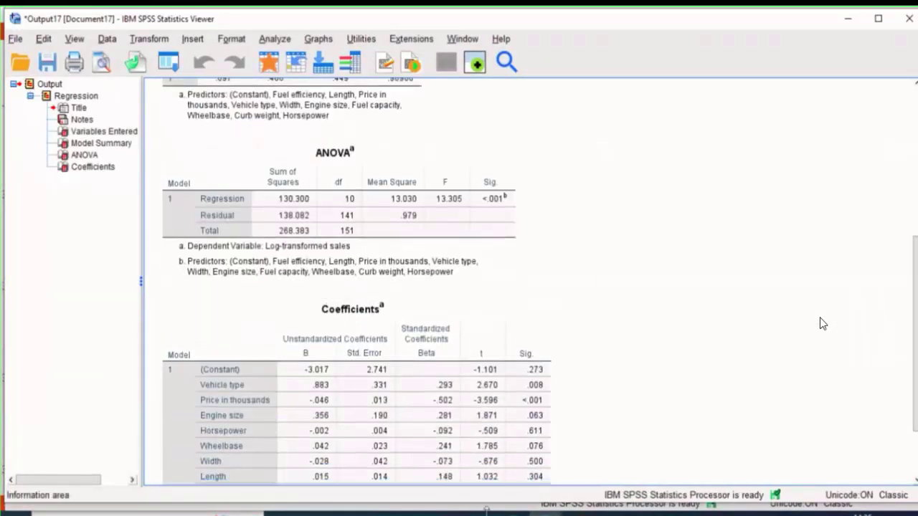
Recall the Linear Regression setup and enable Part and partial correlations and Collinearity diagnostics in its statistics.
click(167, 63)
click(188, 88)
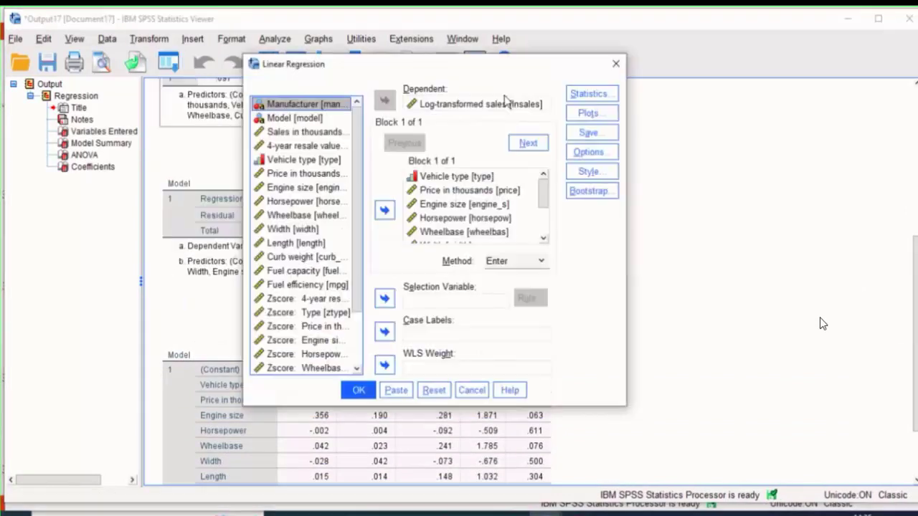
click(586, 99)
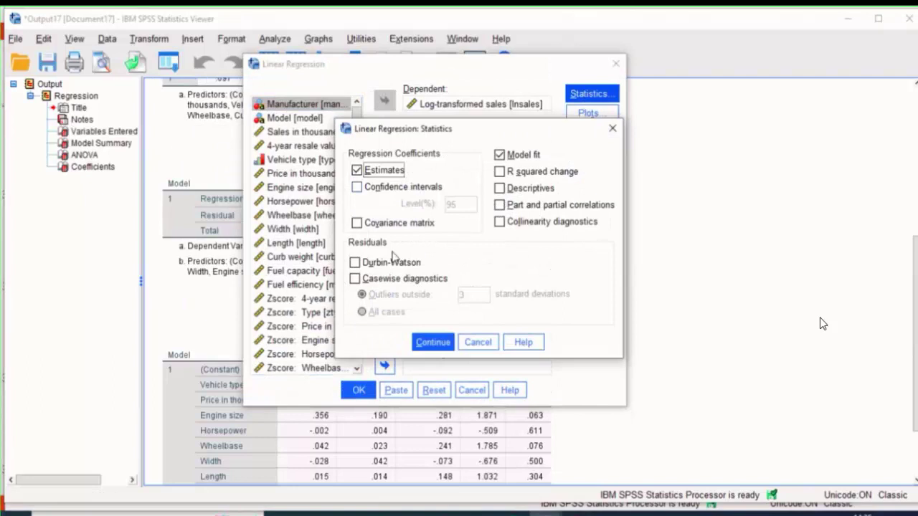
click(500, 205)
click(500, 223)
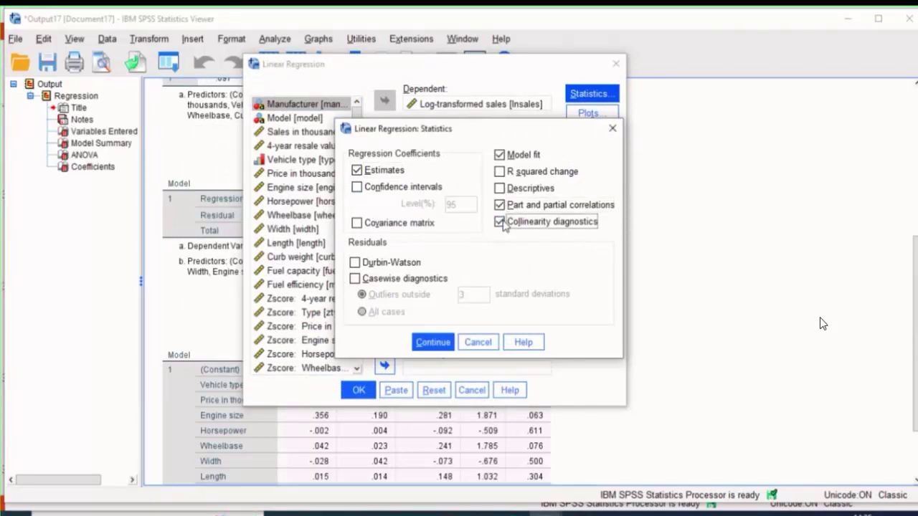
click(432, 342)
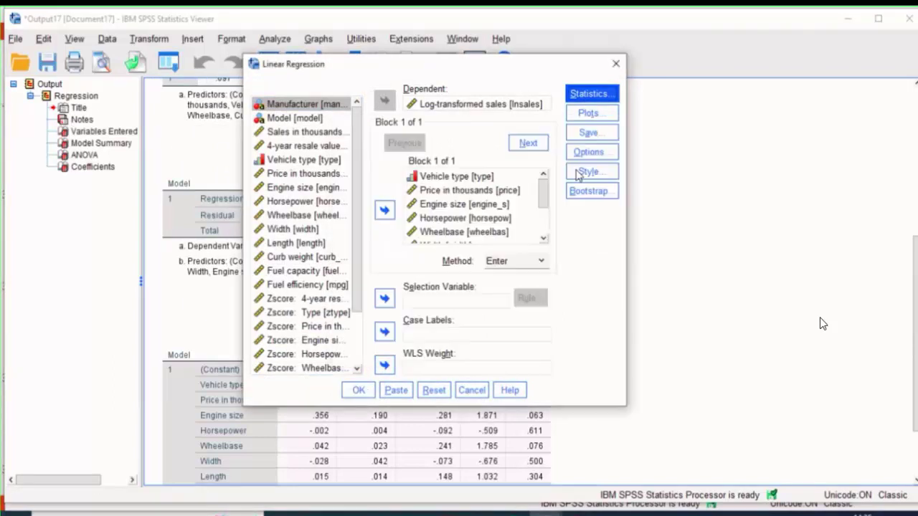
View the regression's Plots settings and its Options for stepping criteria and missing values without changing them.
click(589, 114)
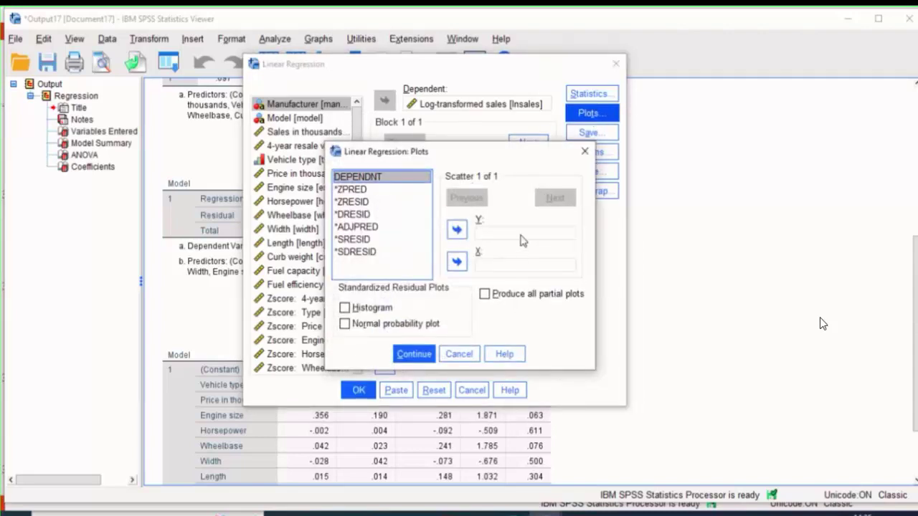
click(584, 151)
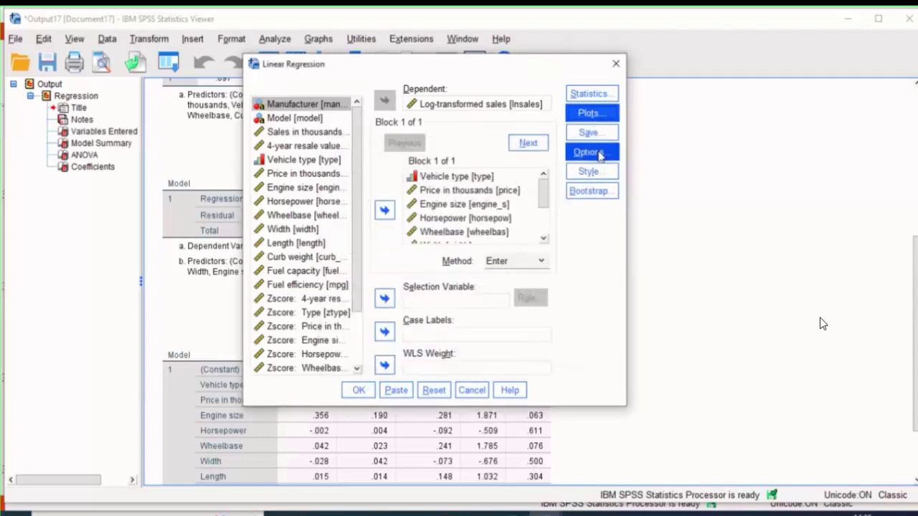
click(600, 155)
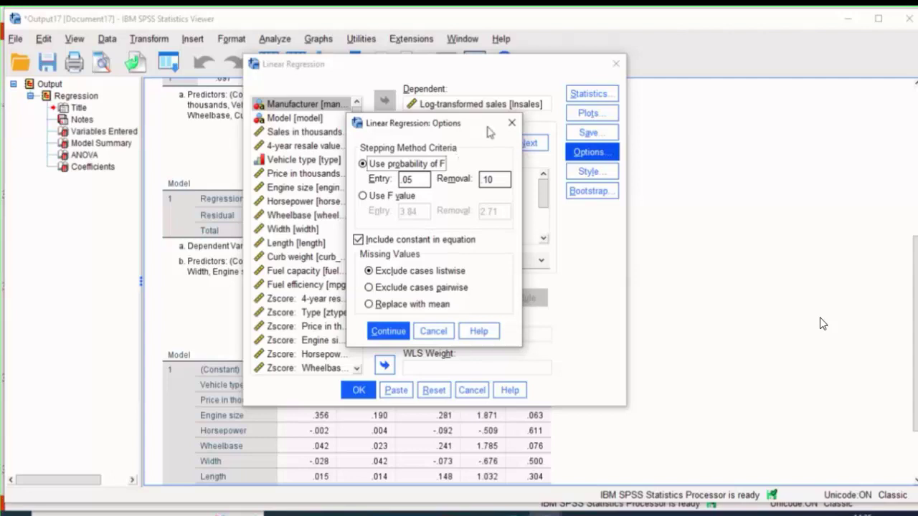
click(510, 125)
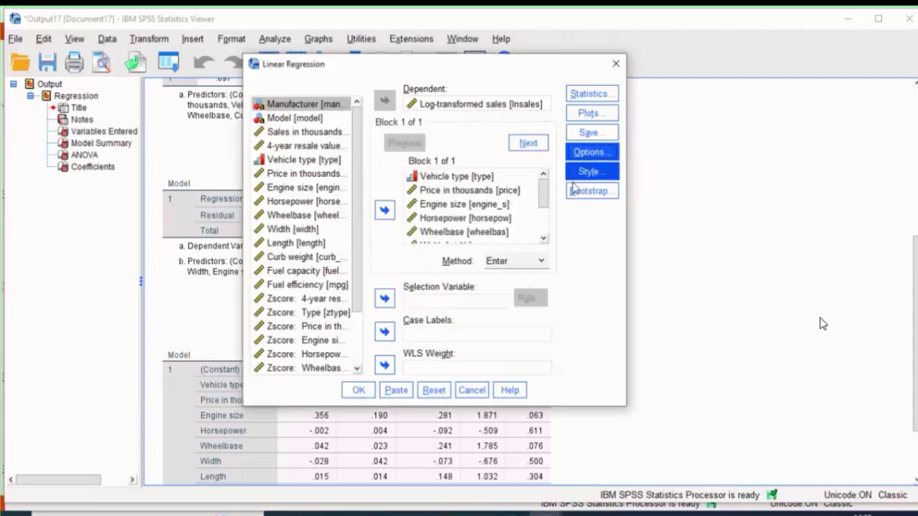
Rerun the linear regression with the added statistics and compare its Coefficients table with that of the first run.
click(361, 390)
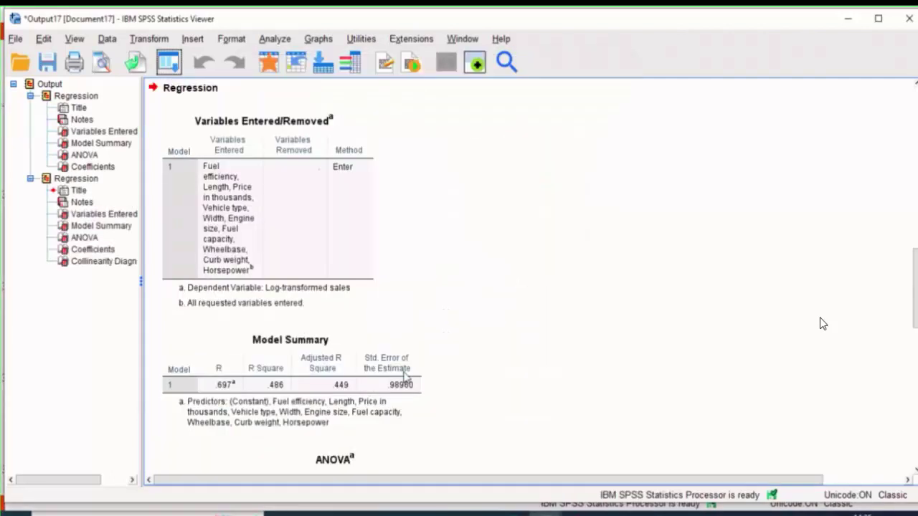
scroll(822, 323, up, 5)
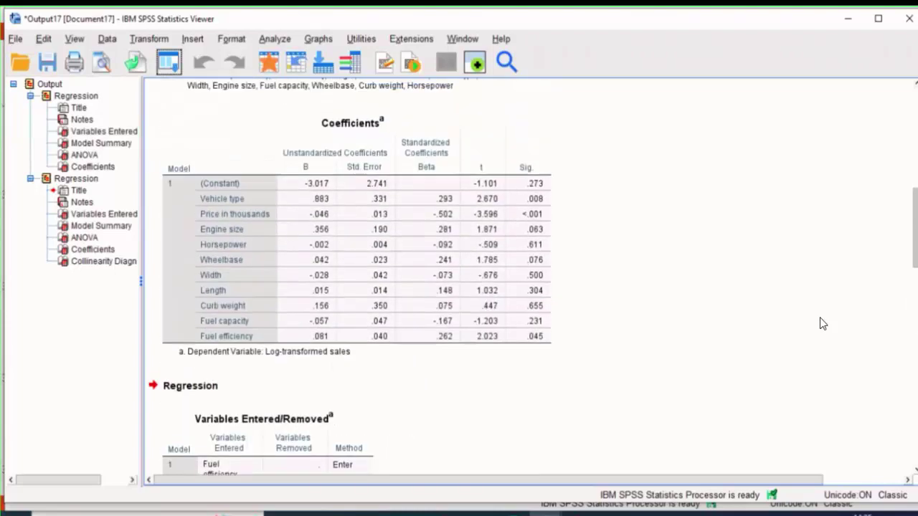
scroll(822, 323, up, 4)
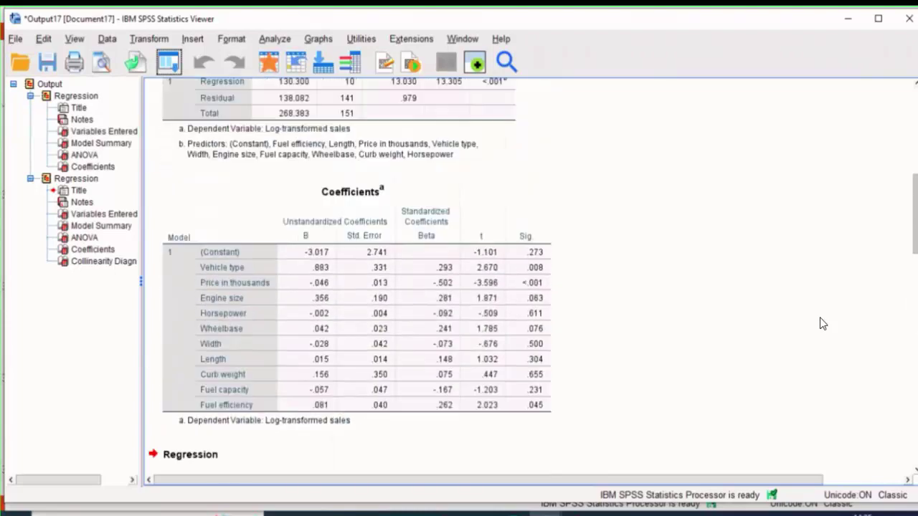
scroll(823, 324, down, 9)
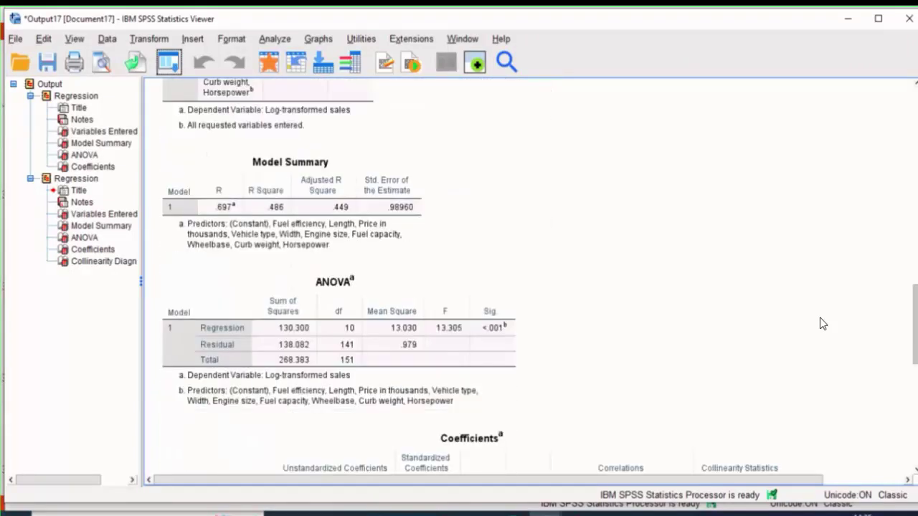
scroll(822, 323, down, 2)
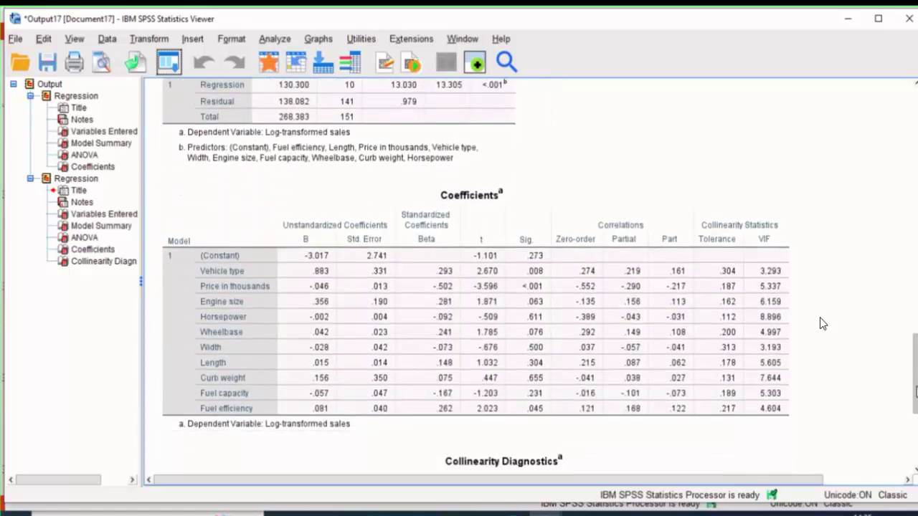
Examine the Model Summary, ANOVA, Coefficients and Collinearity Diagnostics tables of the second regression.
scroll(822, 323, down, 4)
scroll(822, 323, up, 8)
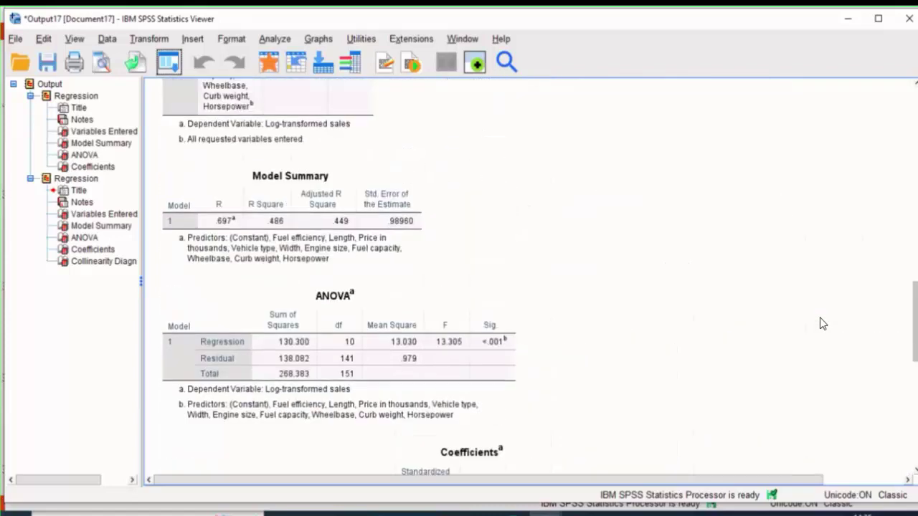
scroll(822, 323, down, 1)
scroll(823, 323, up, 3)
scroll(822, 323, up, 1)
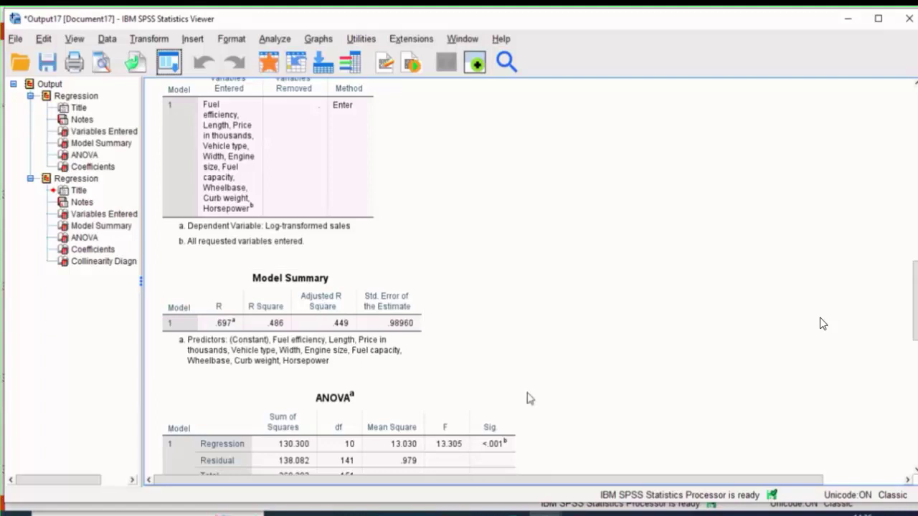
scroll(896, 263, down, 3)
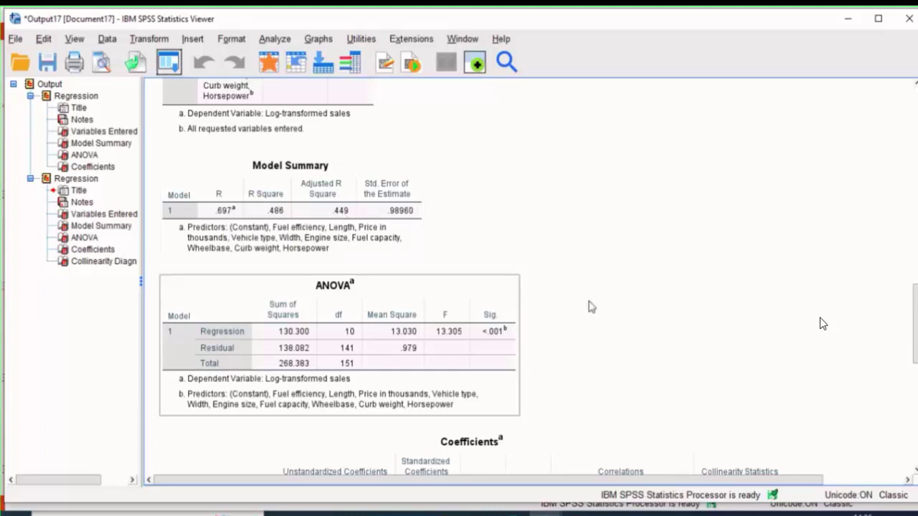
scroll(907, 318, down, 5)
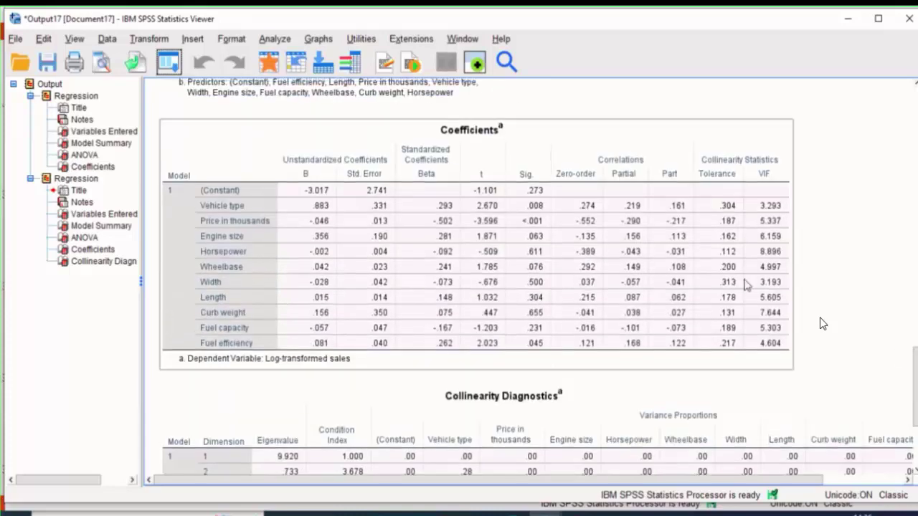
scroll(822, 323, down, 2)
scroll(822, 323, up, 7)
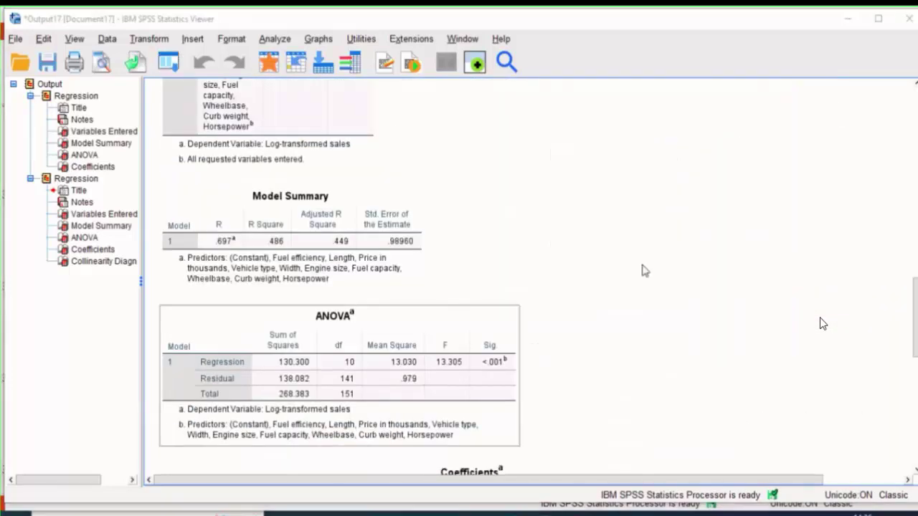
scroll(823, 323, down, 2)
scroll(822, 323, down, 3)
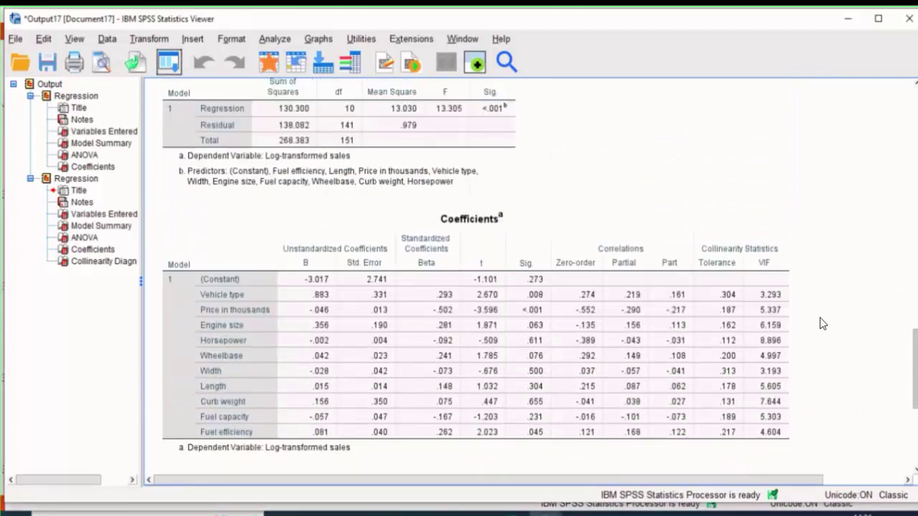
scroll(822, 323, down, 4)
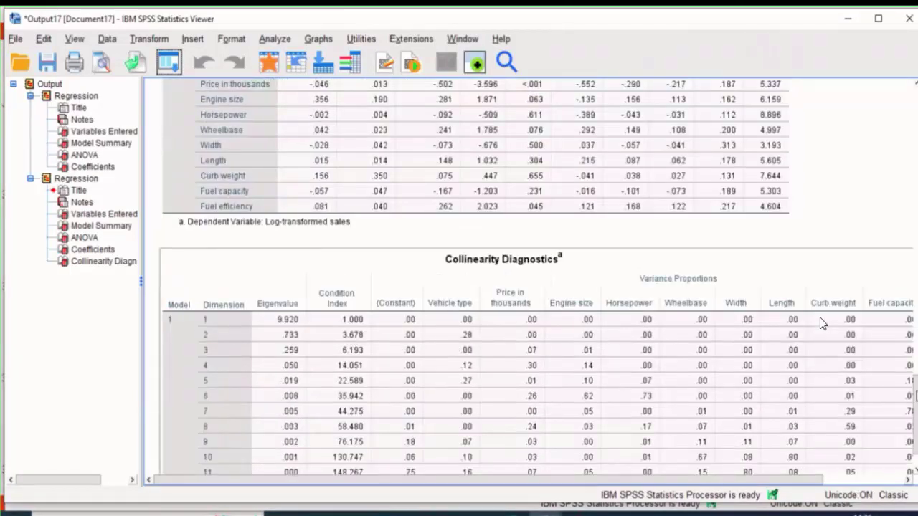
scroll(822, 324, up, 7)
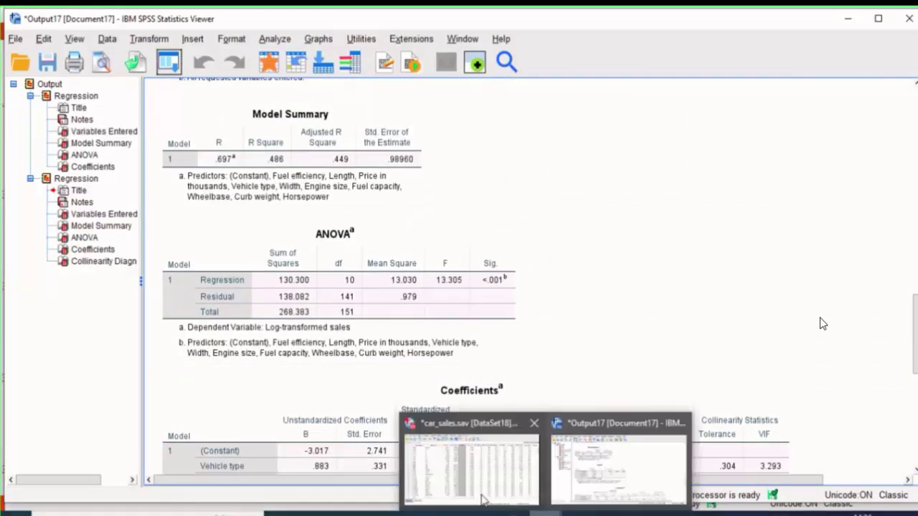
View the regression procedures available for car_sales.sav, and switch to PowerPoint to read slide 37 on interpreting the output.
click(471, 467)
click(197, 36)
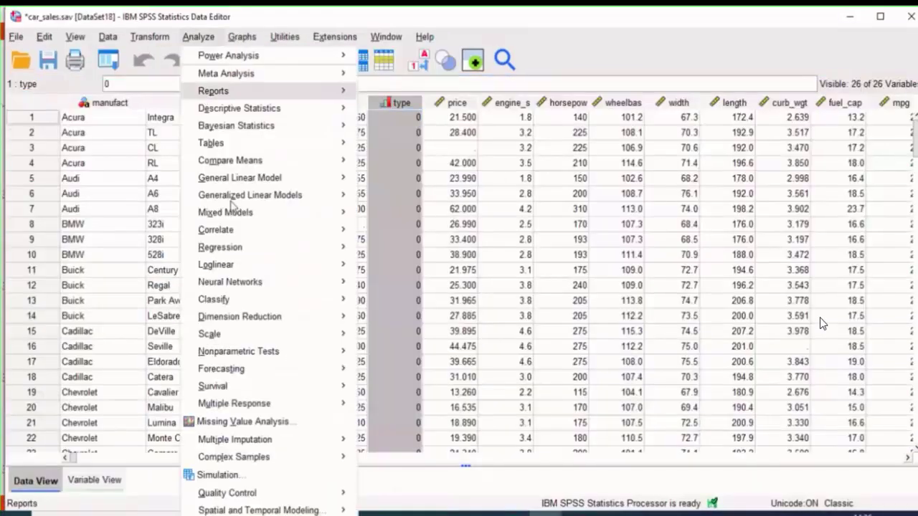
mouse_move(251, 249)
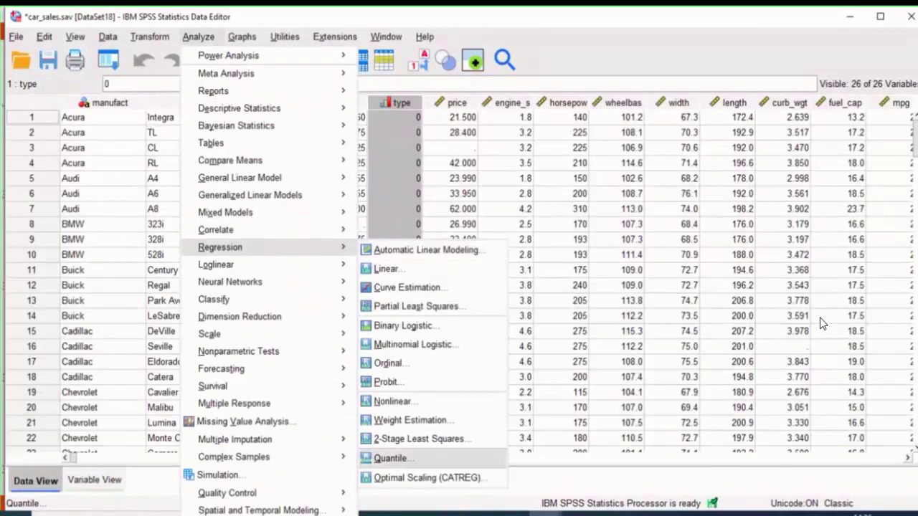
click(446, 513)
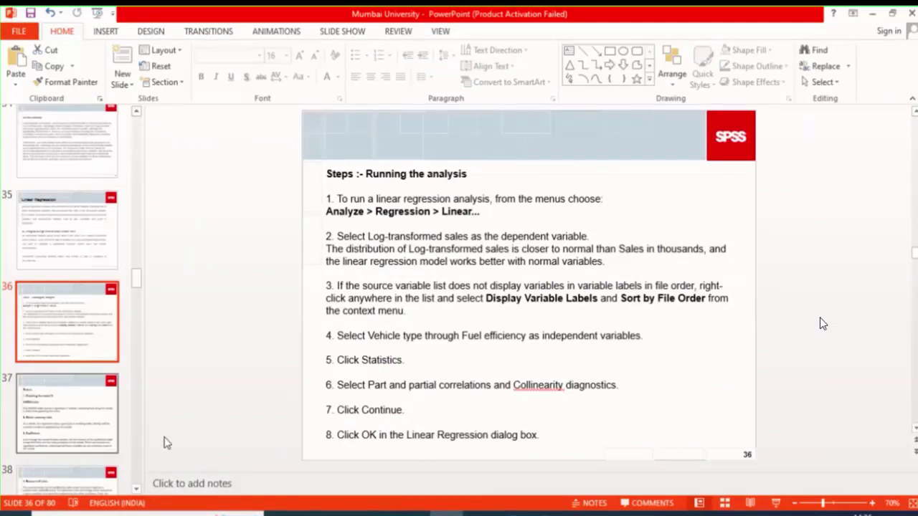
click(70, 409)
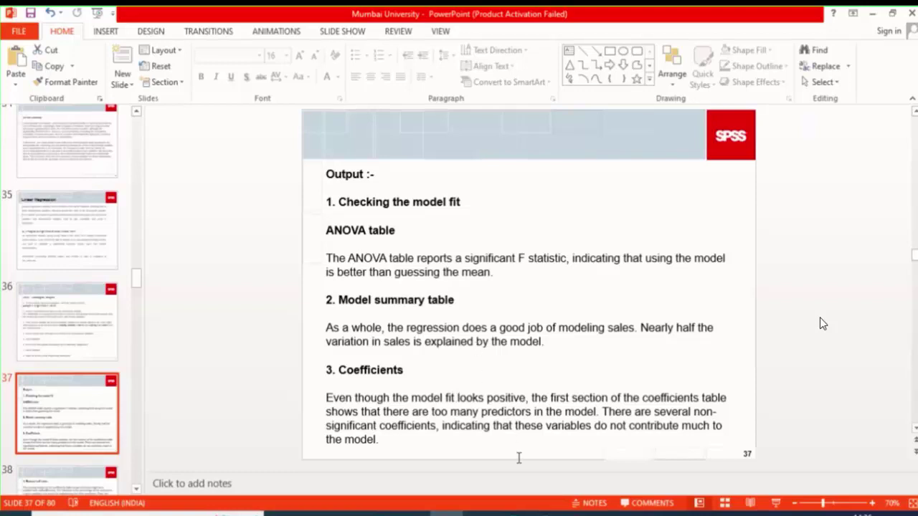
Return to the SPSS output and examine the second regression's ANOVA table and the Coefficients table below it.
mouse_move(546, 514)
mouse_move(2, 512)
click(620, 459)
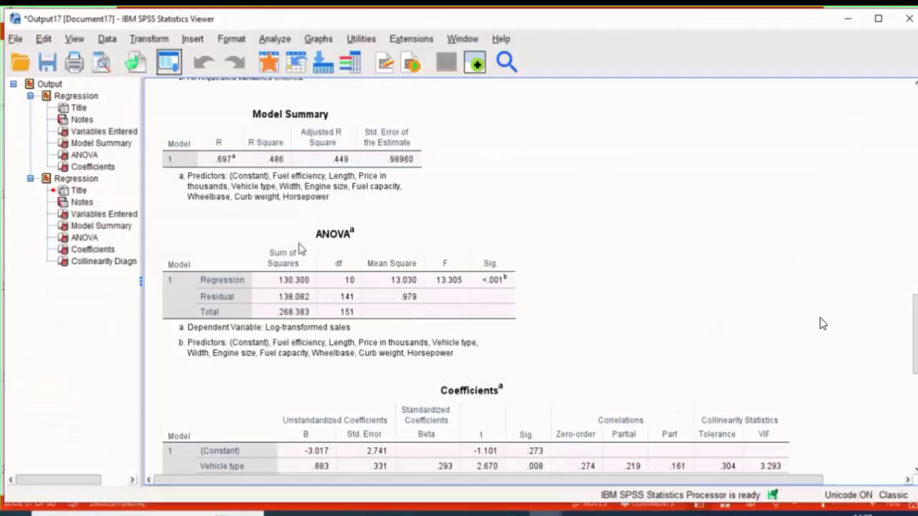
click(381, 257)
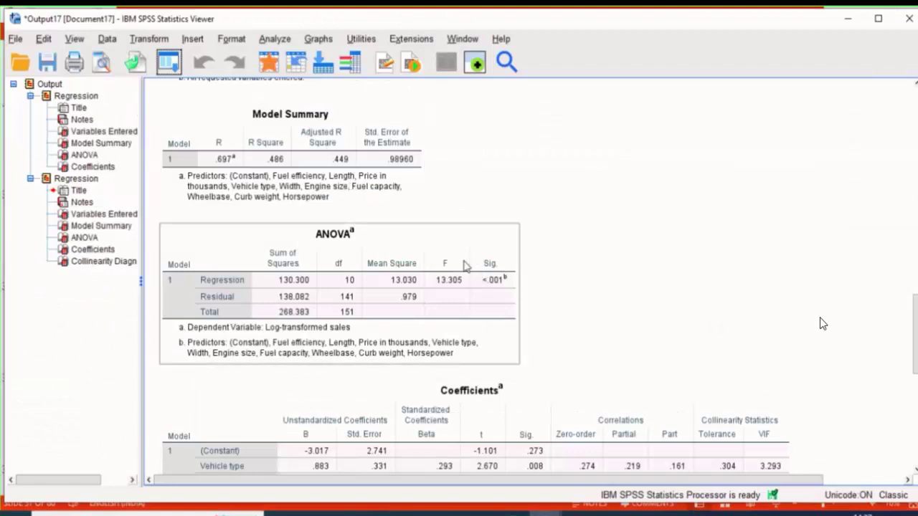
click(601, 251)
click(466, 245)
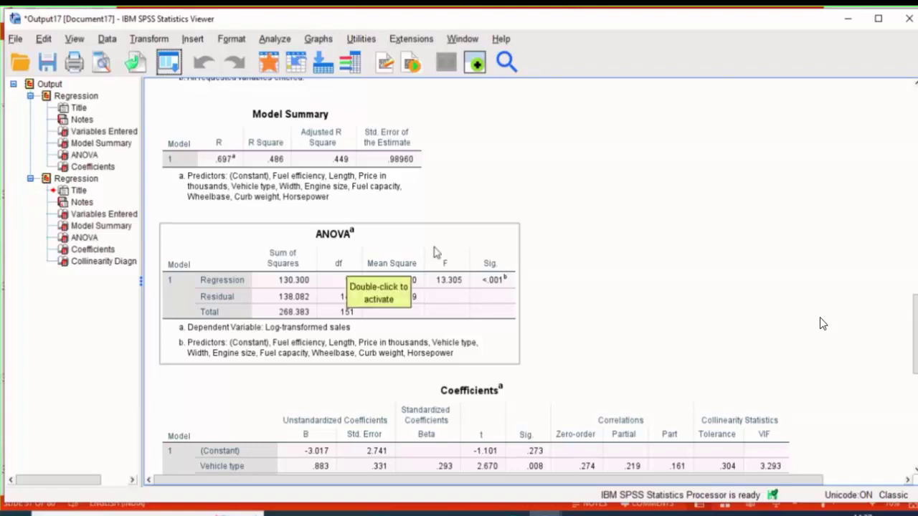
click(822, 324)
scroll(822, 324, down, 5)
click(642, 387)
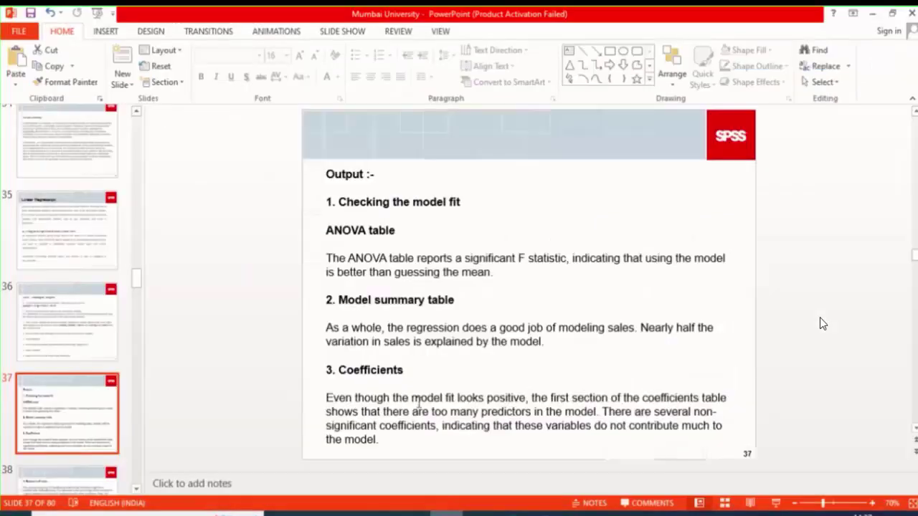
Read slide 37's Coefficients explanation in PowerPoint and compare it with the Coefficients table in the SPSS output.
click(435, 398)
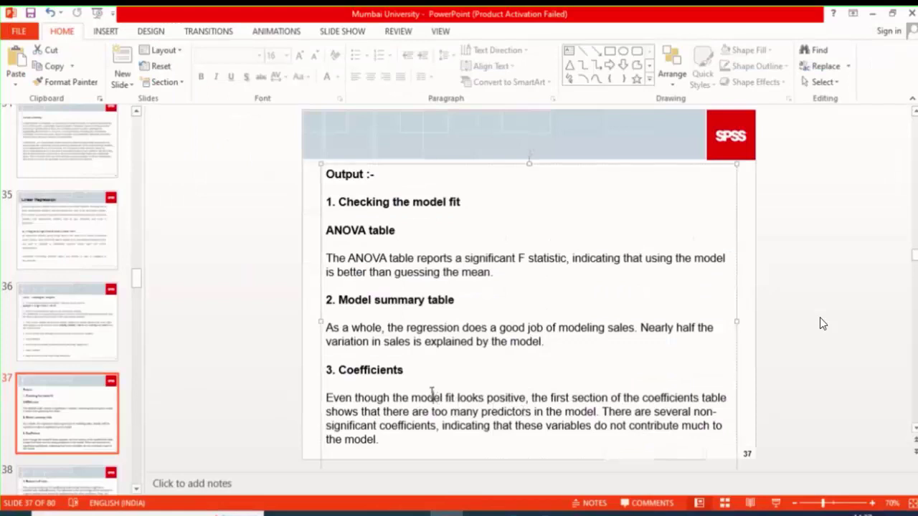
click(392, 367)
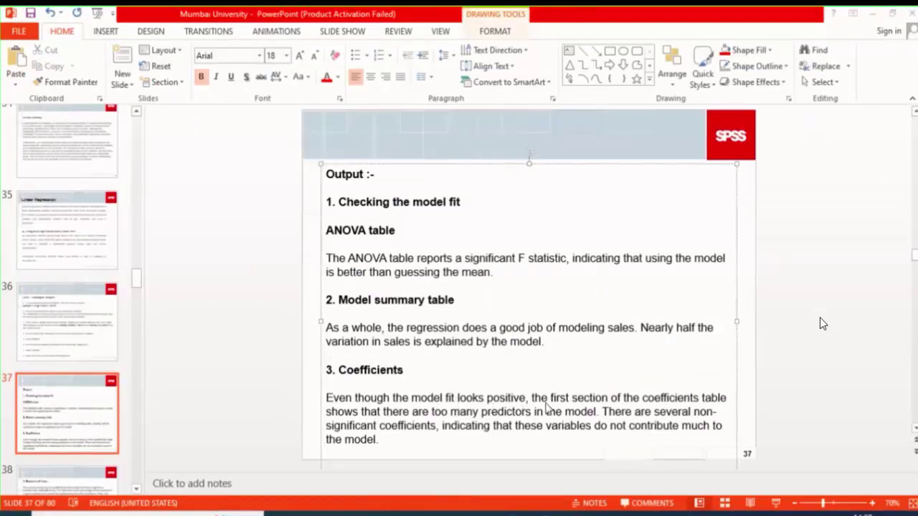
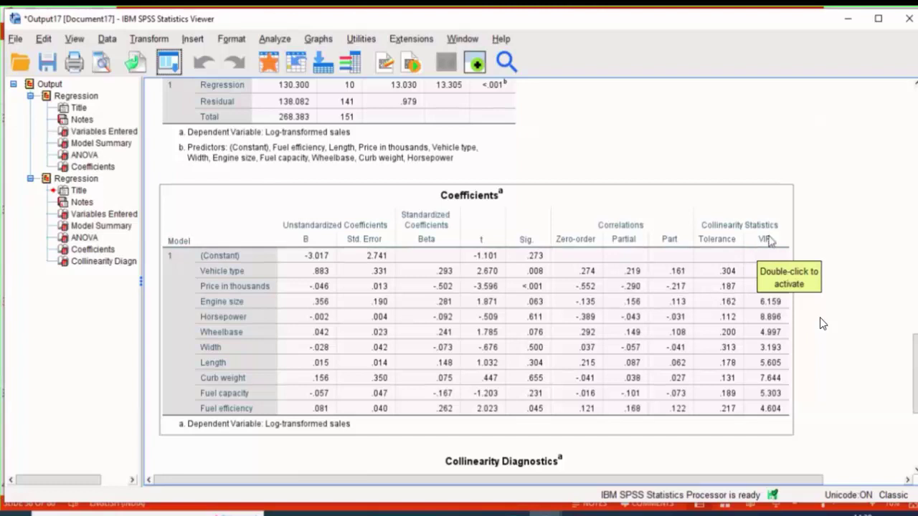
scroll(822, 324, down, 2)
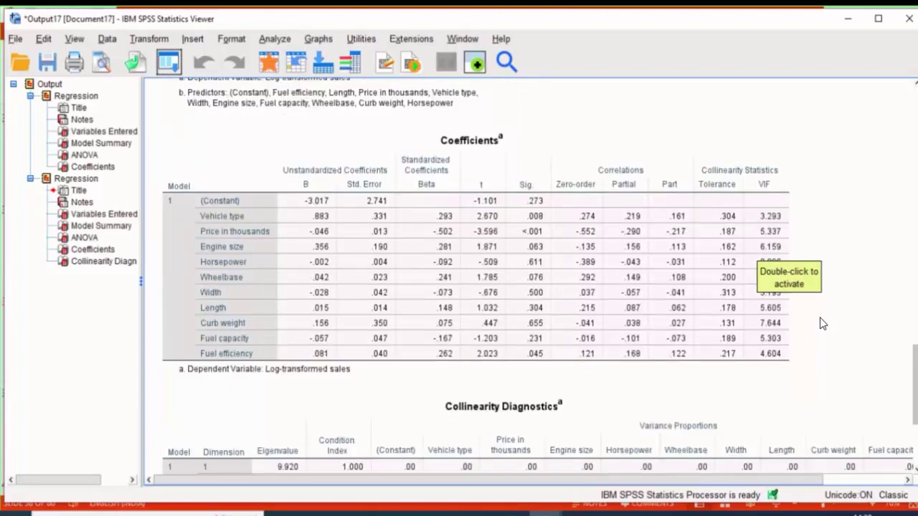
scroll(822, 323, down, 2)
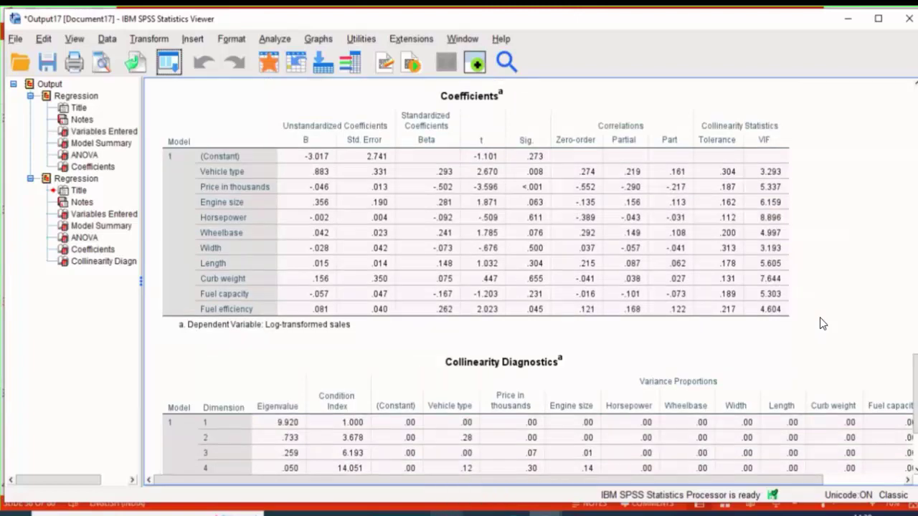
Read slide 38 on multicollinearity and collinearity diagnostics in PowerPoint, checking it against the tolerance and VIF columns in SPSS.
click(447, 513)
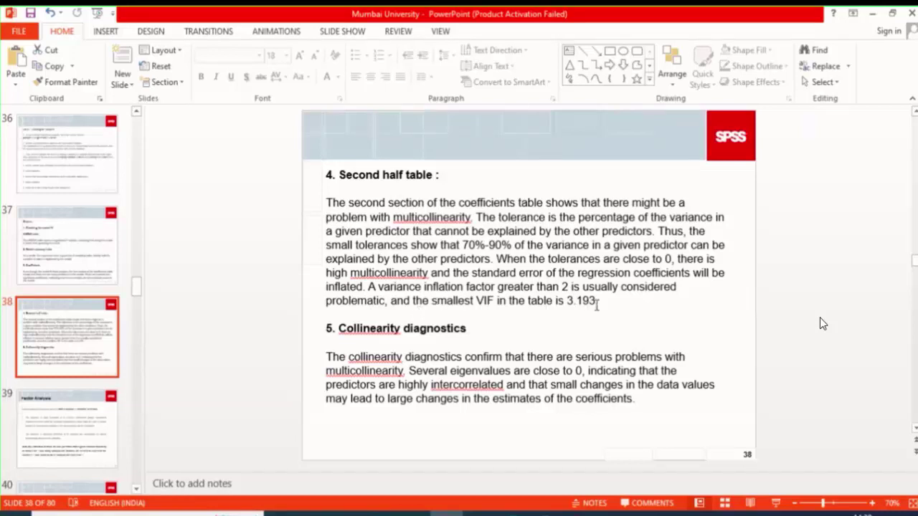
key(alt+Tab)
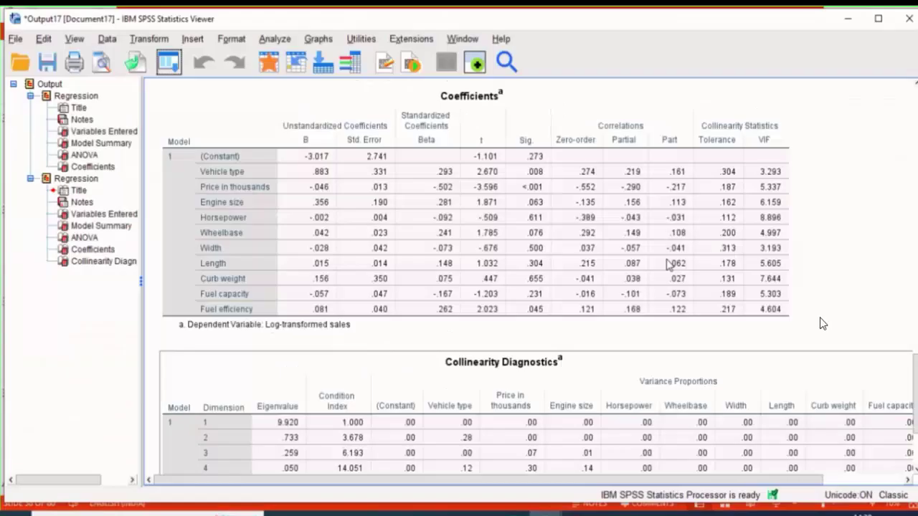
click(817, 147)
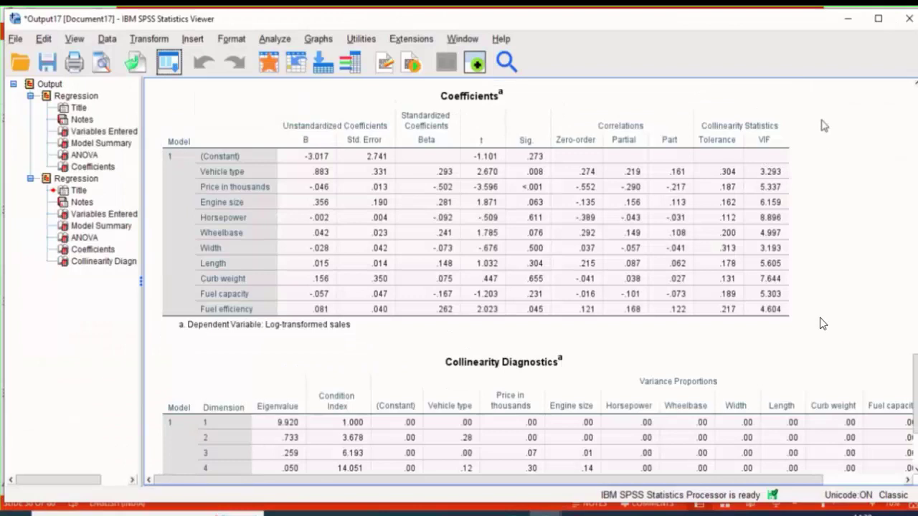
click(775, 189)
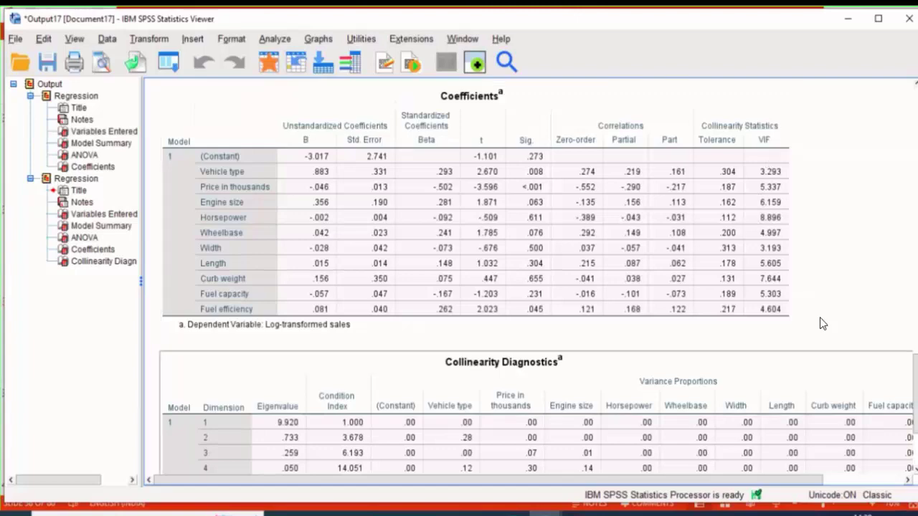
key(alt+Tab)
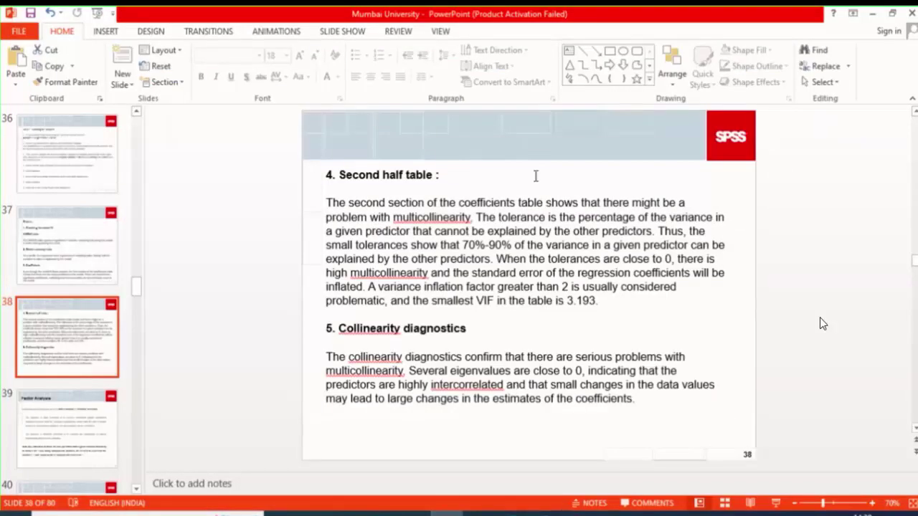
click(518, 393)
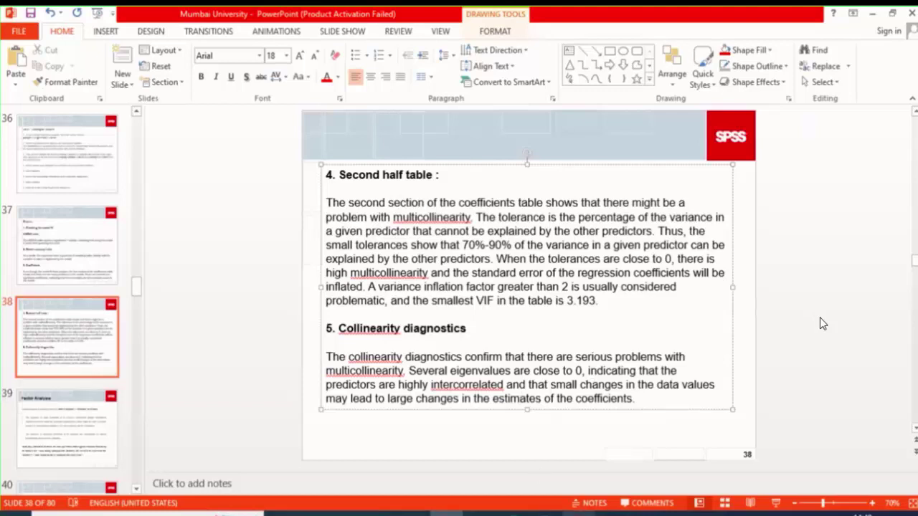
Return to the SPSS output and examine the second regression's Variables Entered/Removed table and its method.
click(616, 459)
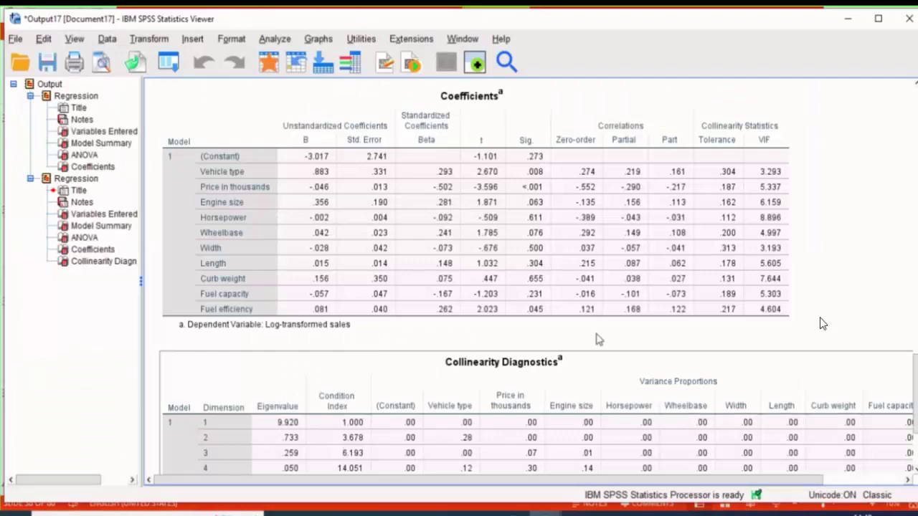
scroll(823, 323, up, 5)
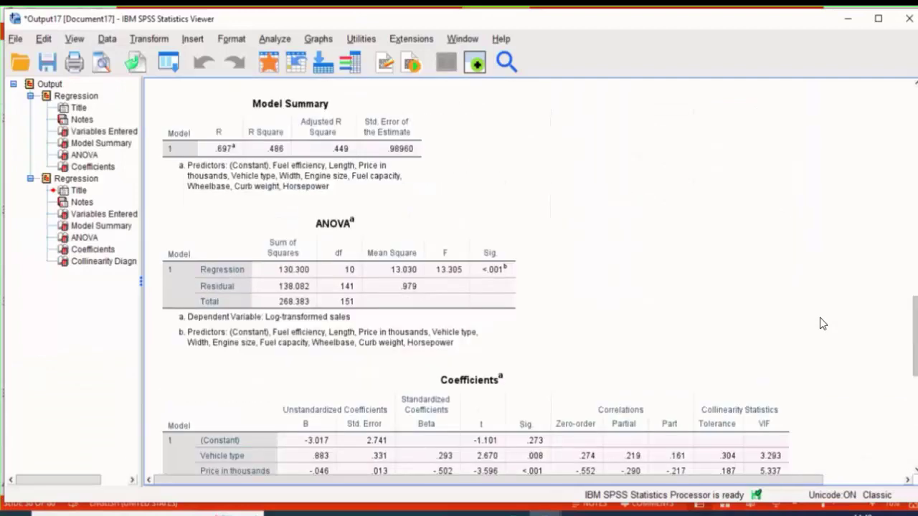
scroll(823, 323, down, 3)
scroll(822, 323, up, 6)
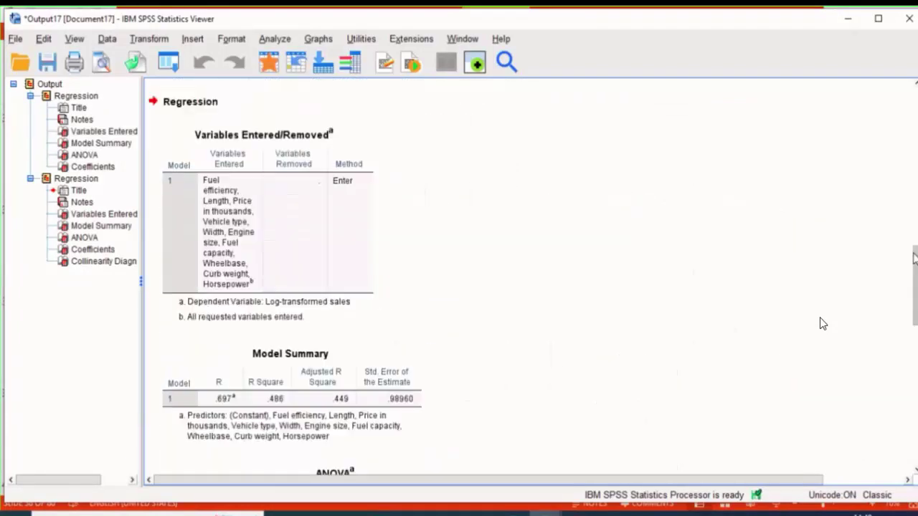
scroll(822, 324, down, 1)
click(294, 185)
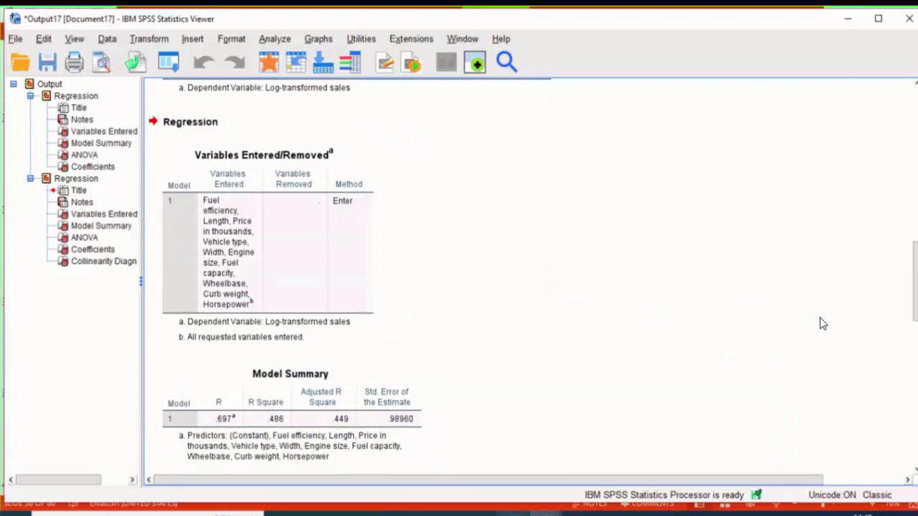
Recall the Linear Regression setup for car_sales.sav, view the available entry methods while keeping Enter, and close it without running.
key(alt+Tab)
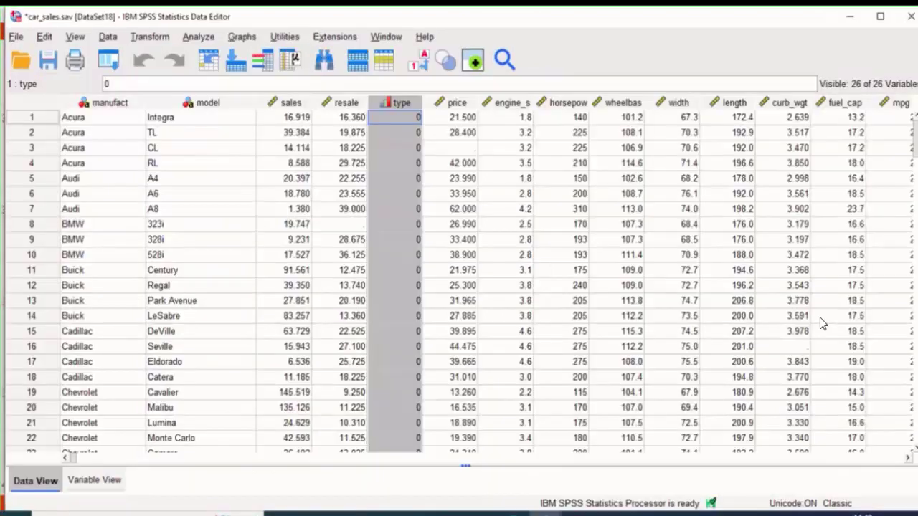
click(198, 36)
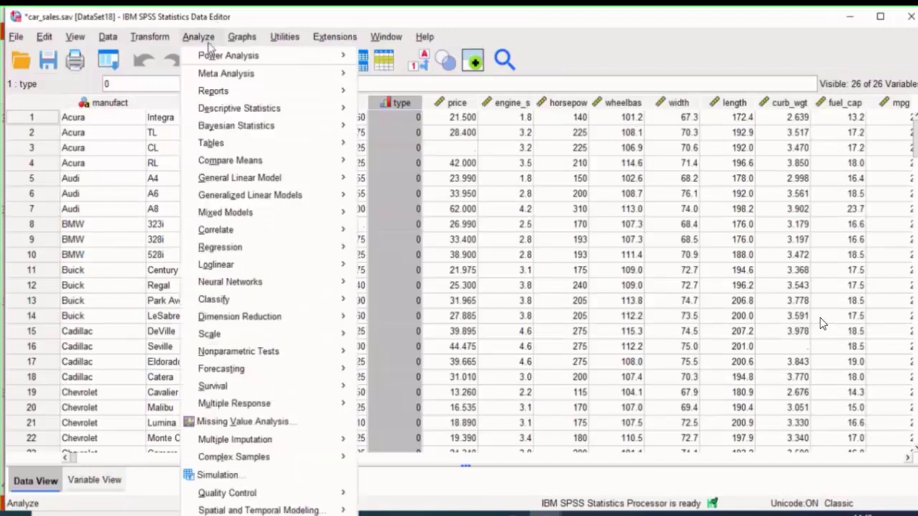
mouse_move(285, 251)
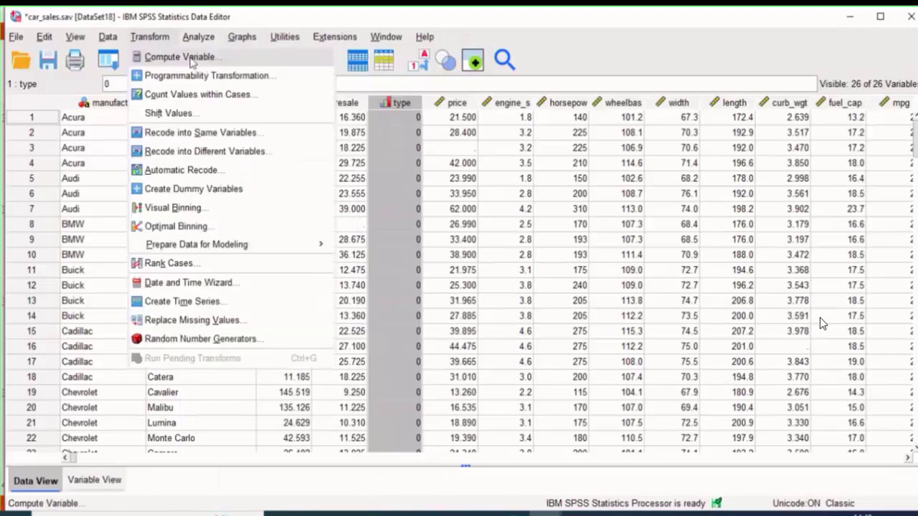
click(532, 60)
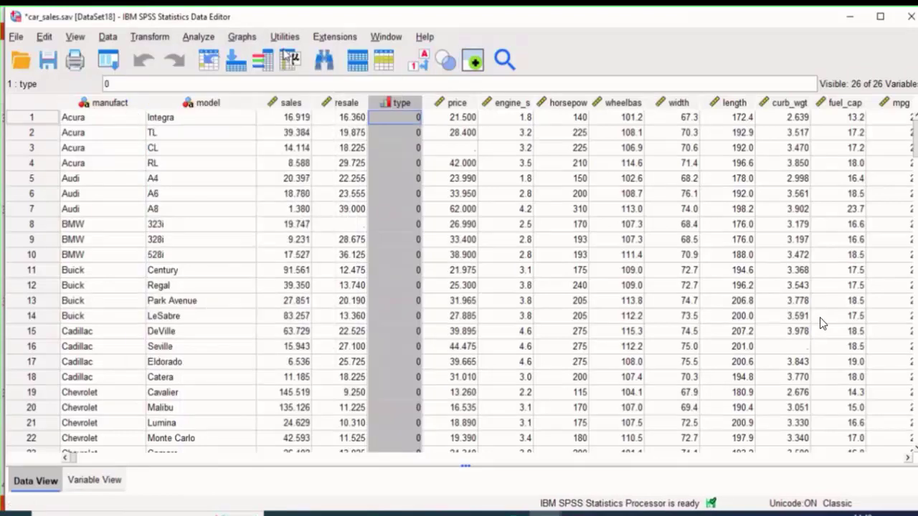
click(108, 60)
click(126, 85)
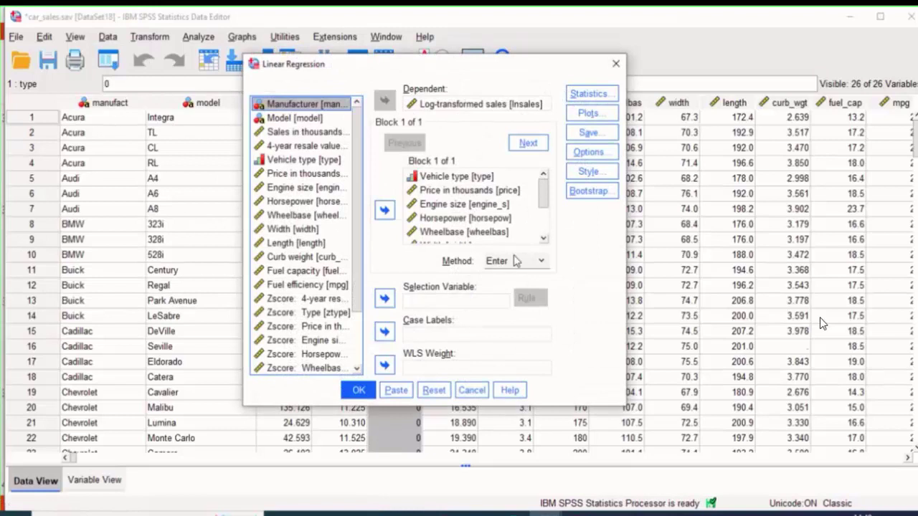
click(521, 263)
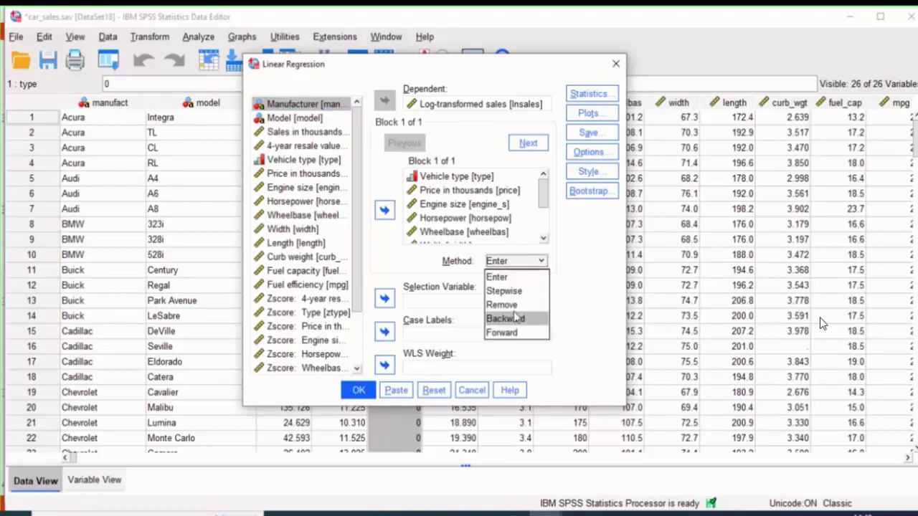
click(511, 275)
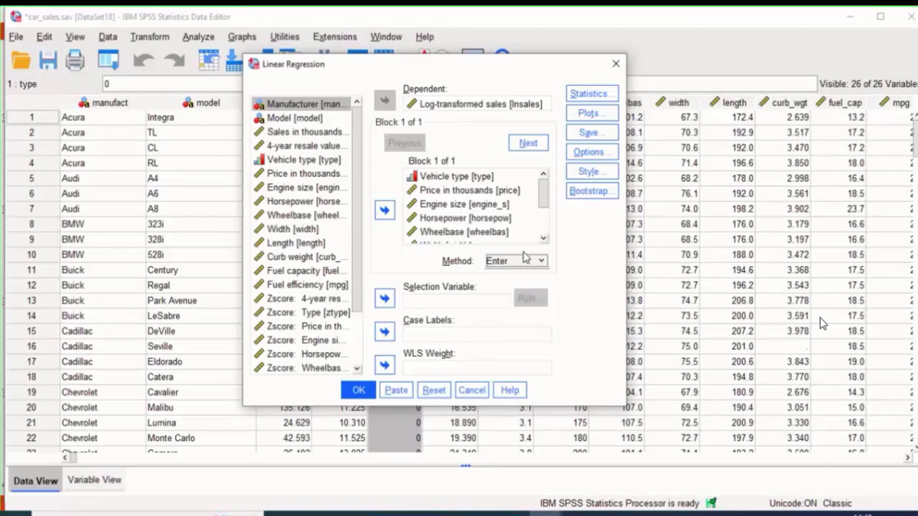
click(471, 390)
Examine the Collinearity Diagnostics table in the SPSS output, and check the training schedule PDF in the browser before returning to it.
mouse_move(546, 513)
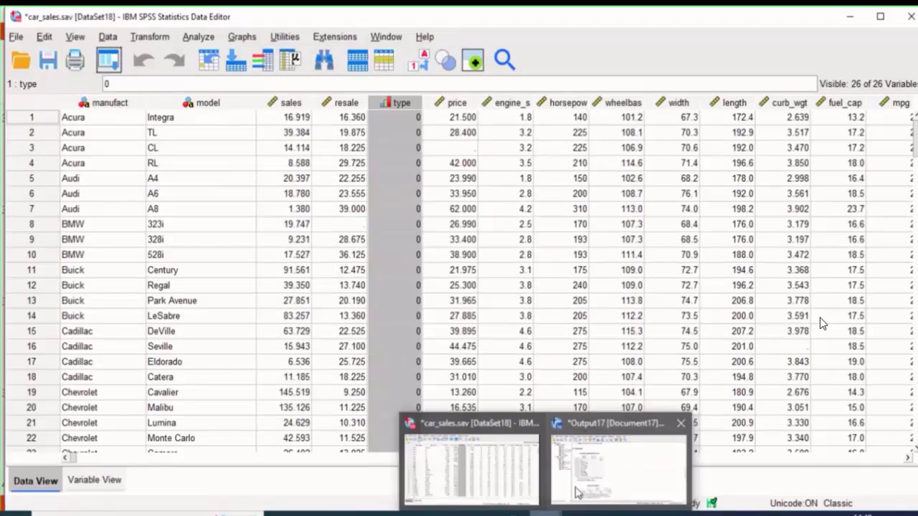
click(608, 462)
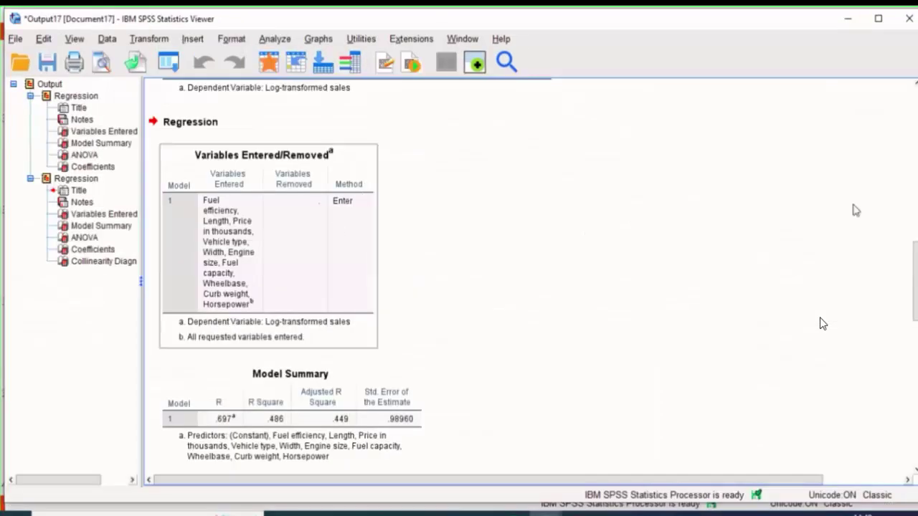
scroll(822, 324, down, 5)
scroll(821, 324, down, 7)
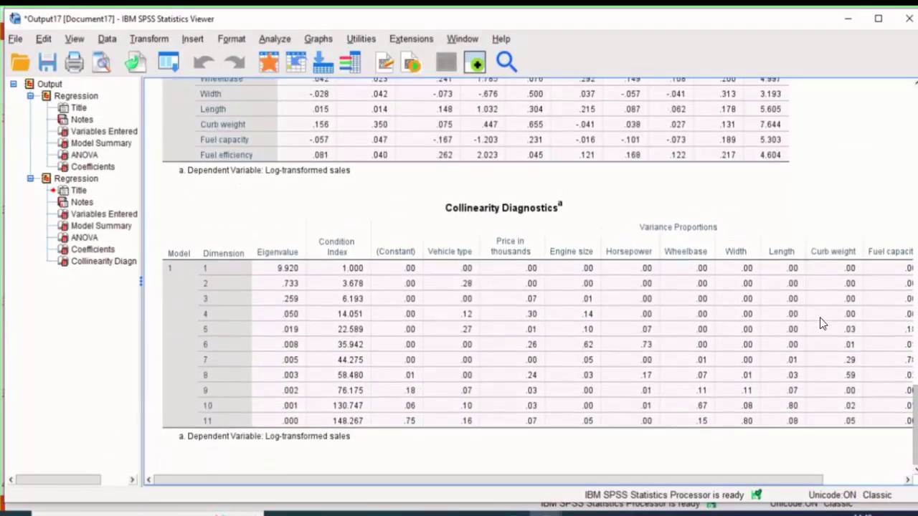
click(823, 323)
click(510, 513)
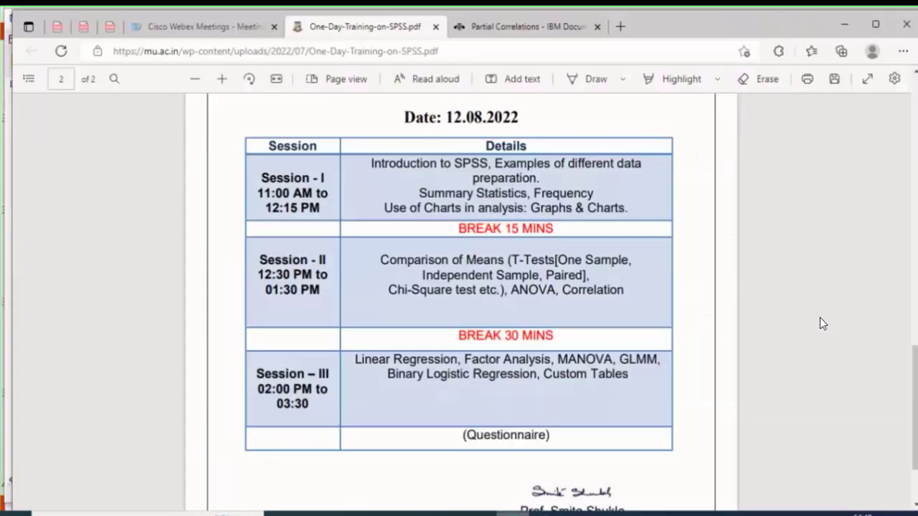
key(alt+Tab)
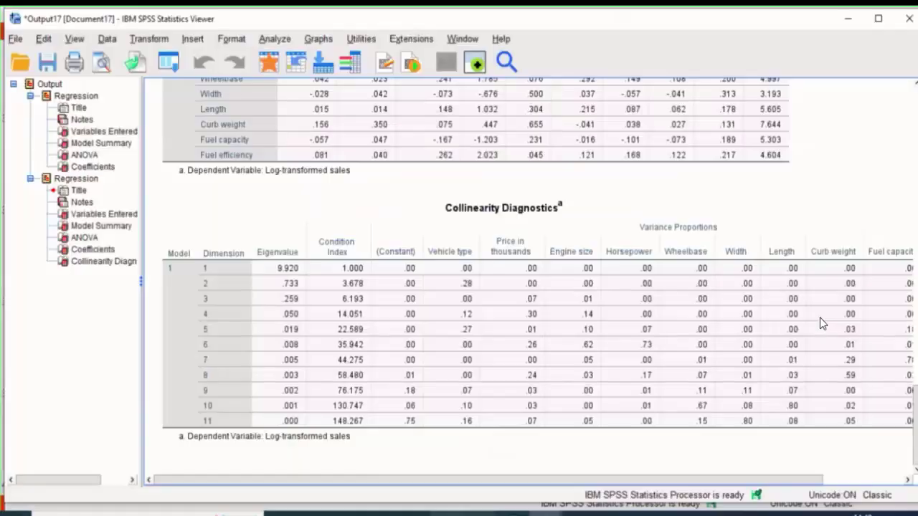
Switch to PowerPoint and read slide 39, which introduces Factor Analysis for data reduction and structure detection.
key(alt+Tab)
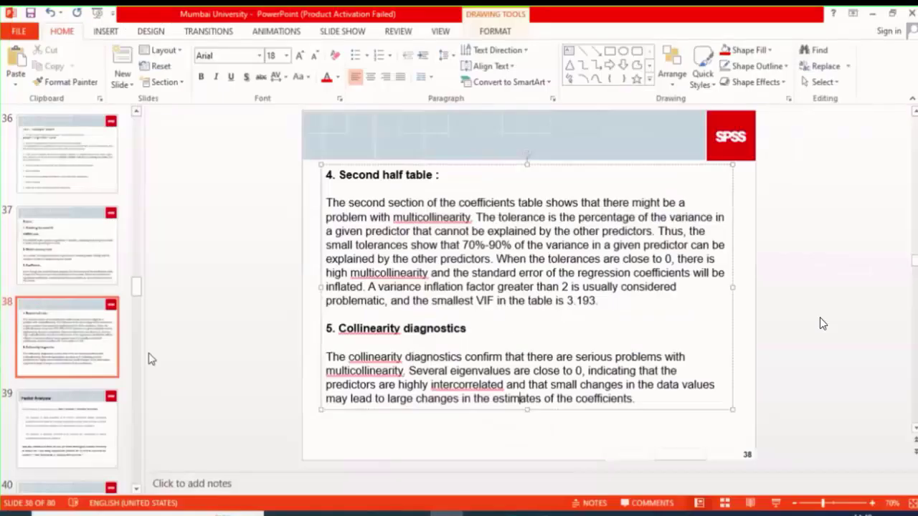
click(54, 423)
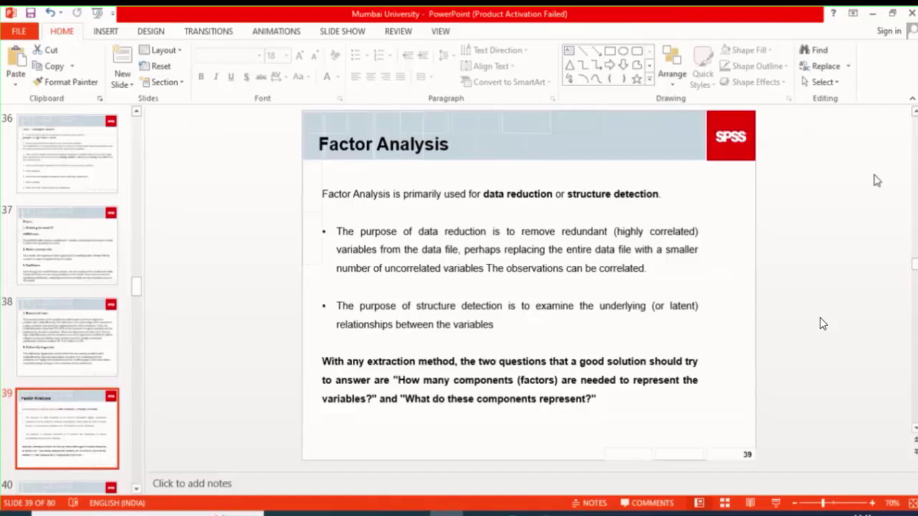
click(894, 215)
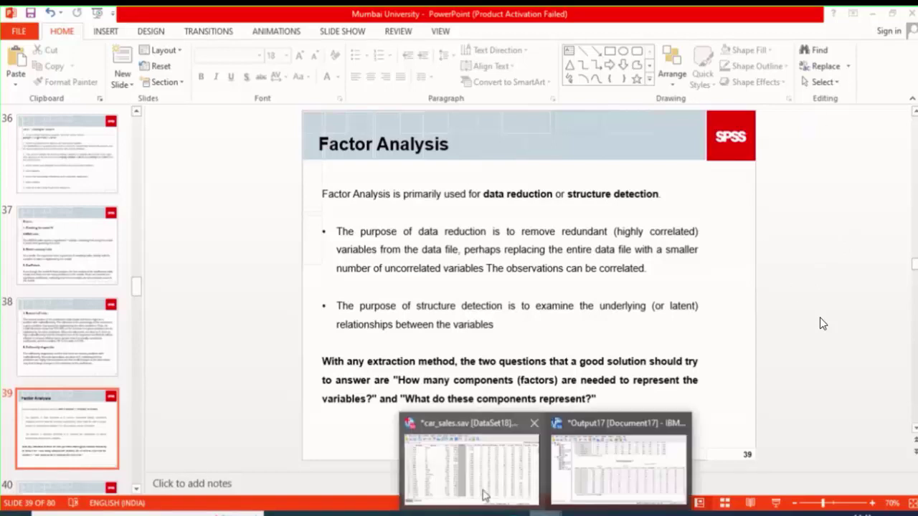
Return to car_sales.sav in SPSS, reset the Linear Regression setup and assign Log-transformed sales as the dependent variable.
click(484, 495)
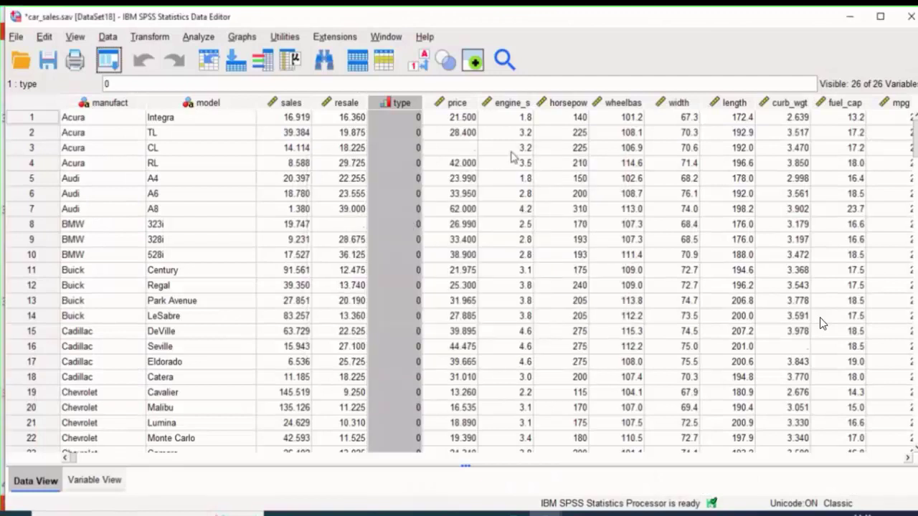
click(542, 149)
click(195, 37)
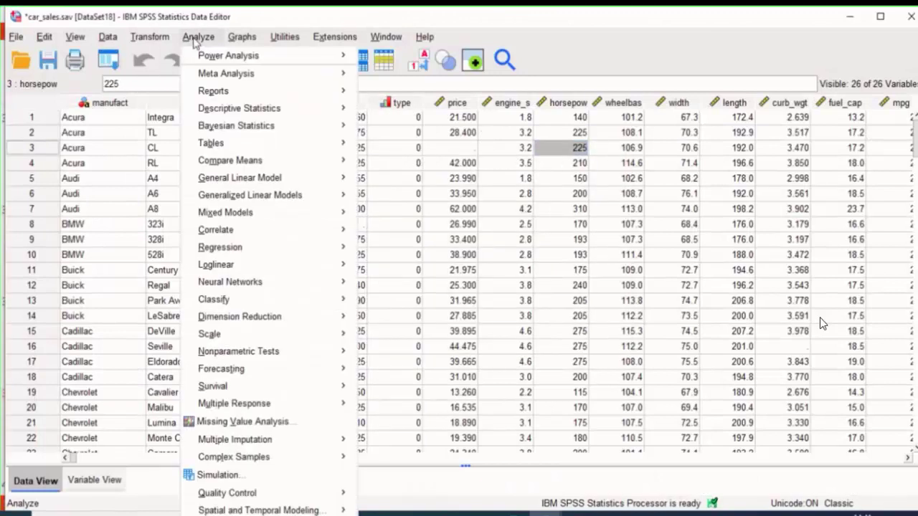
mouse_move(242, 247)
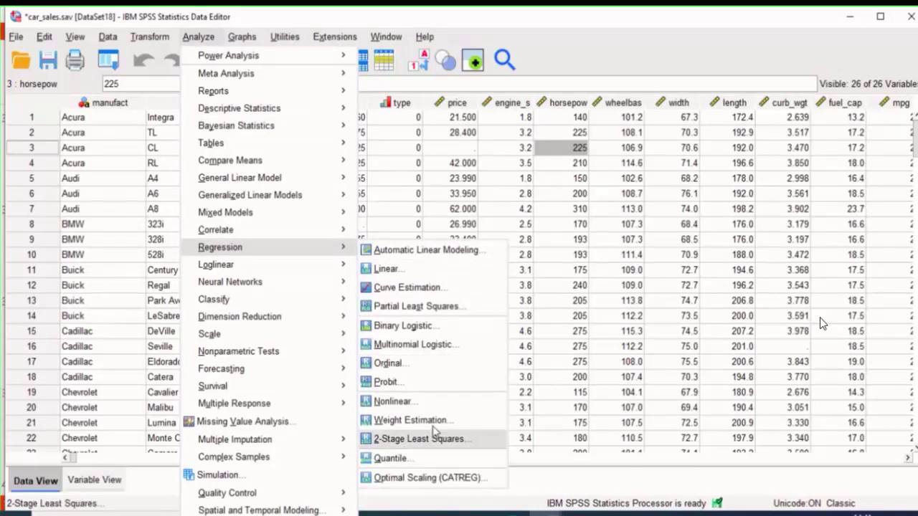
click(405, 268)
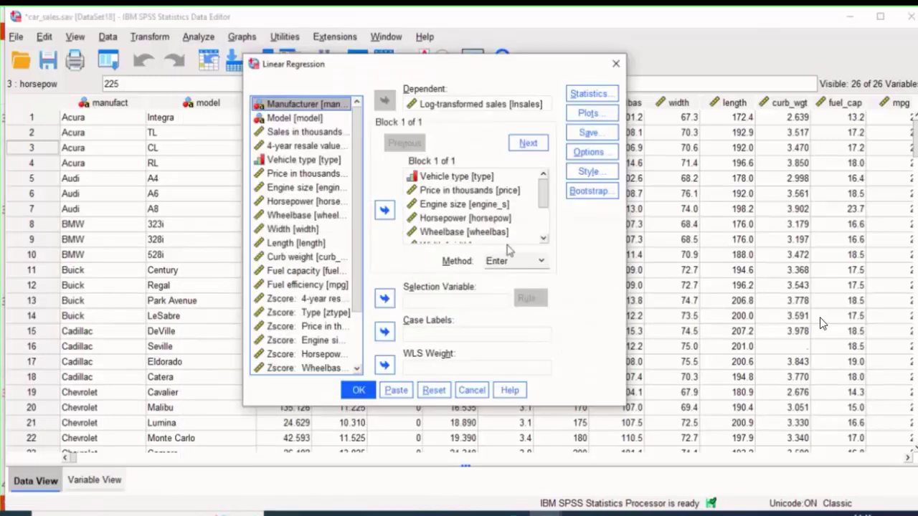
click(433, 390)
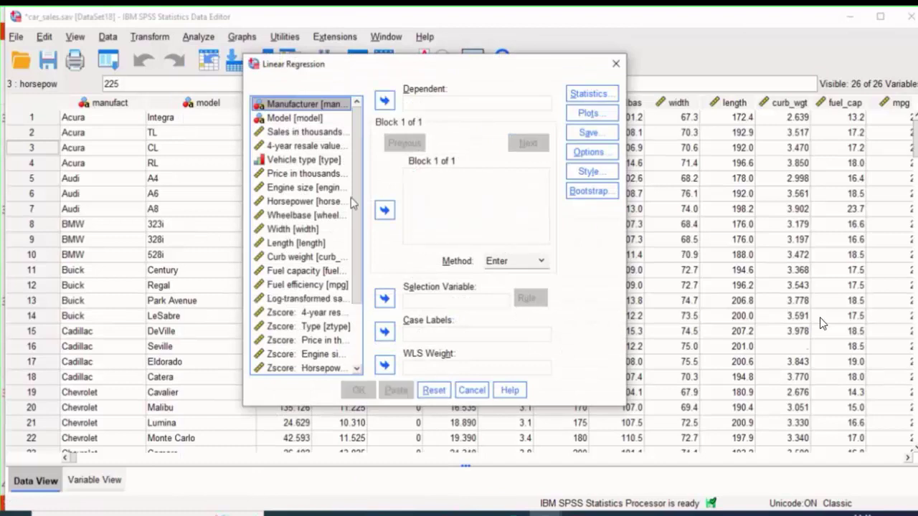
drag(303, 298, 429, 104)
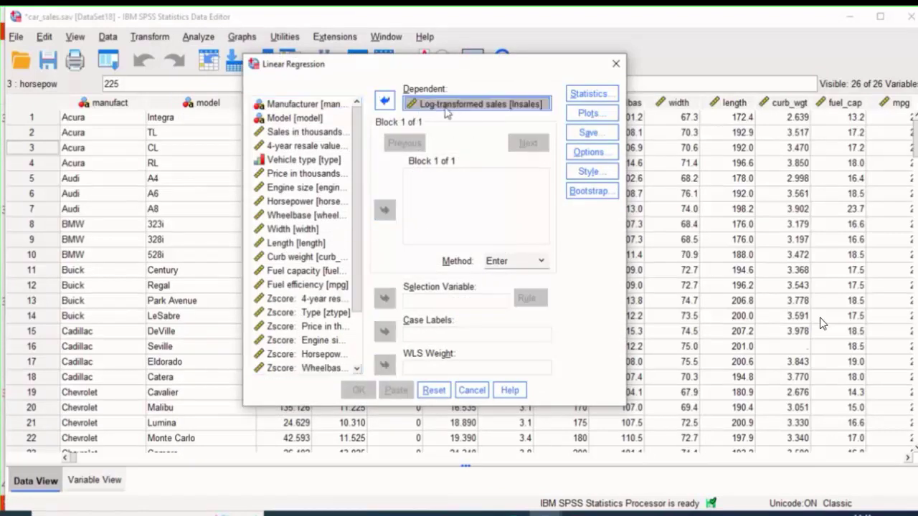
Add the variables from Vehicle type through Fuel efficiency as the regression's independent variables in block 1.
click(299, 164)
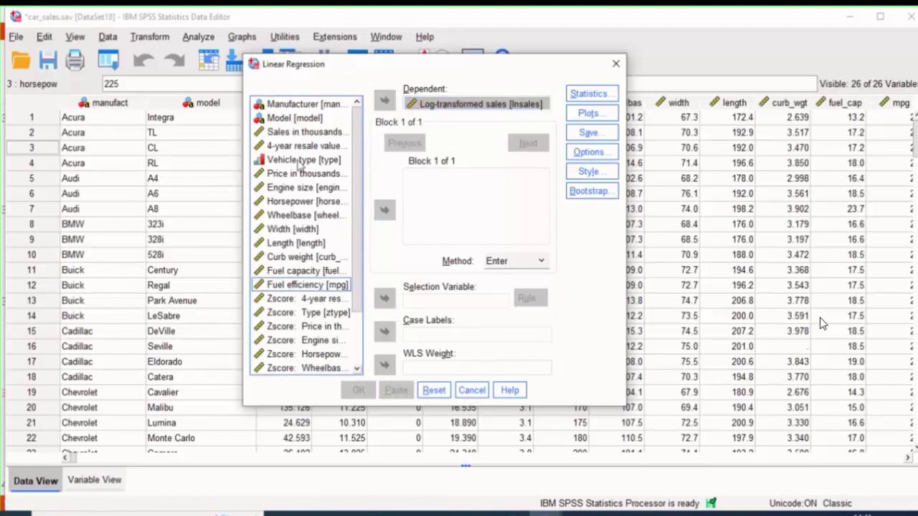
key(shift+Down)
key(shift+Down)
key(shift+Down)
key(shift+Down)
key(shift+Down)
key(shift+Down)
key(shift+Down)
key(shift+Down)
key(shift+Down)
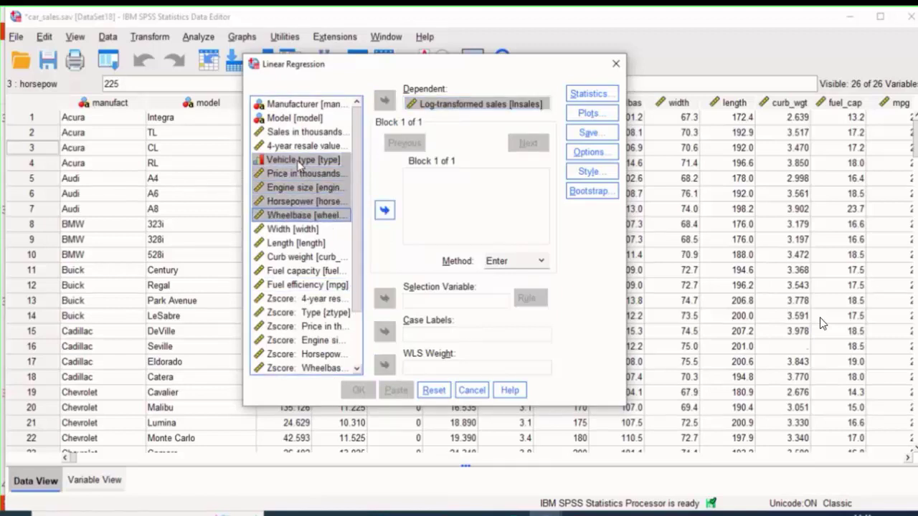
drag(299, 164, 529, 167)
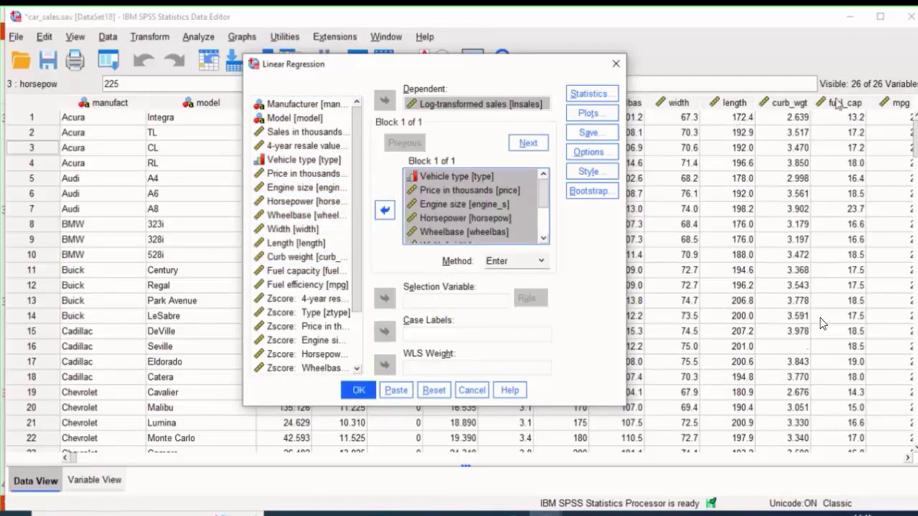
Include descriptives, part and partial correlations and collinearity diagnostics in the regression statistics, and run the analysis.
click(605, 89)
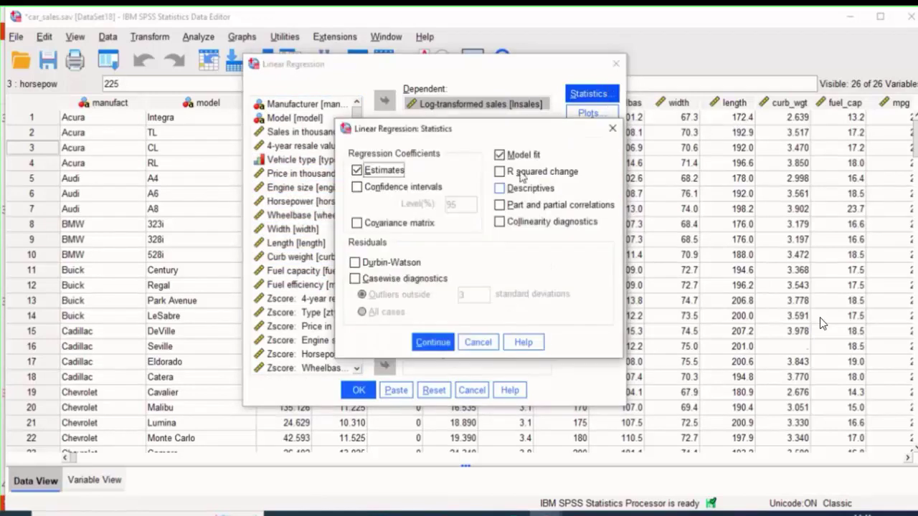
click(499, 202)
click(499, 188)
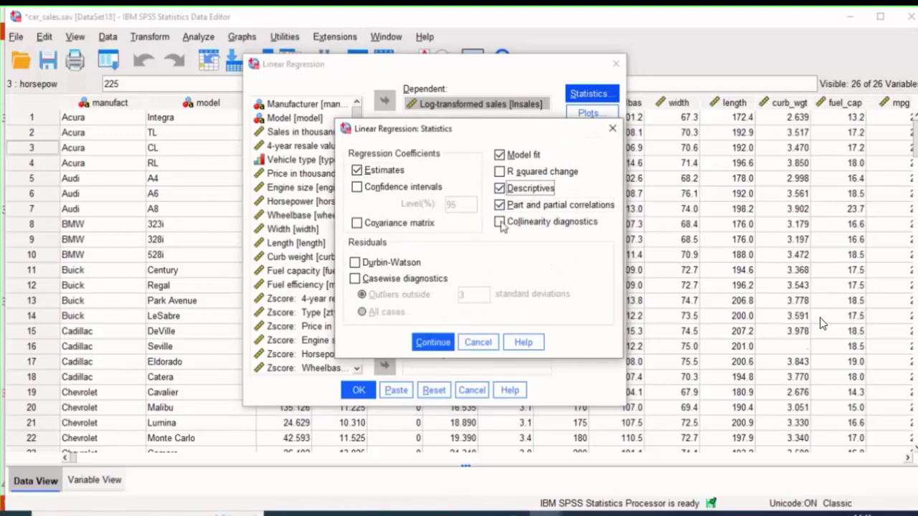
click(499, 221)
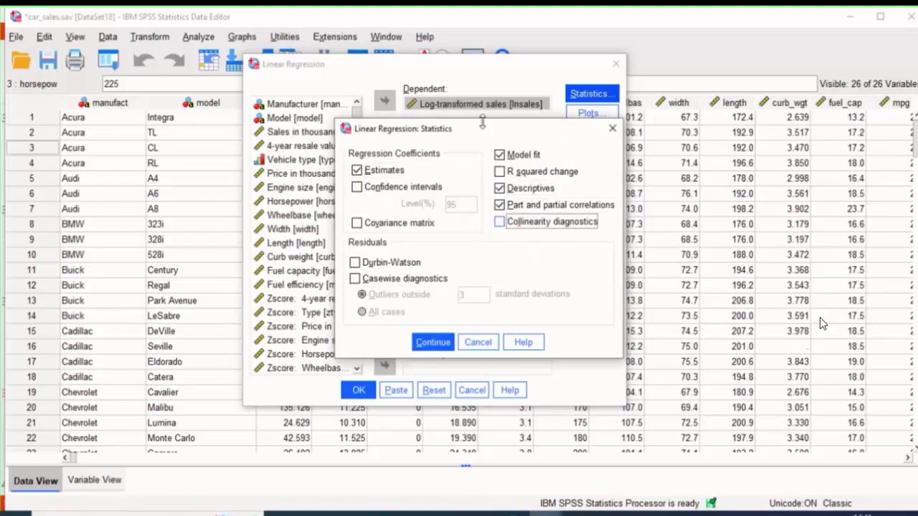
click(433, 342)
click(357, 391)
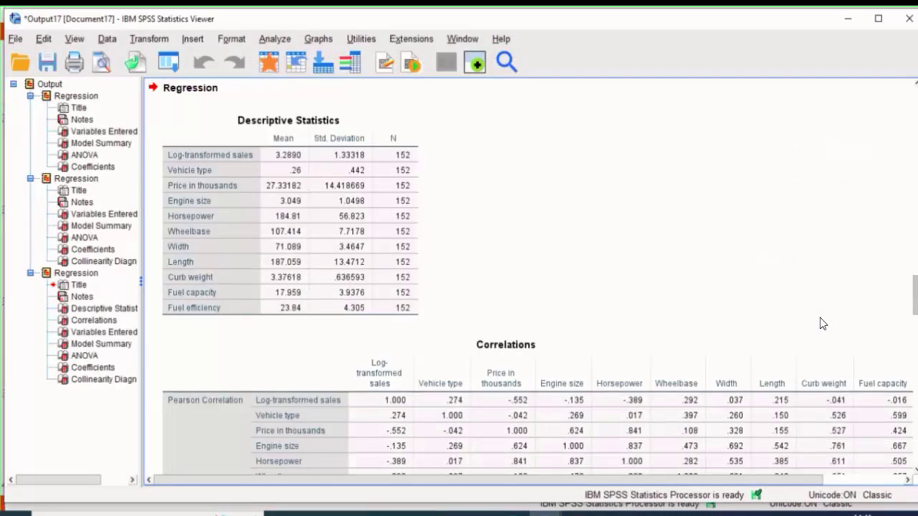
Examine the new regression's descriptives, correlations, model summary, ANOVA and coefficients, and return to the Factor Analysis slide in PowerPoint.
scroll(823, 324, down, 10)
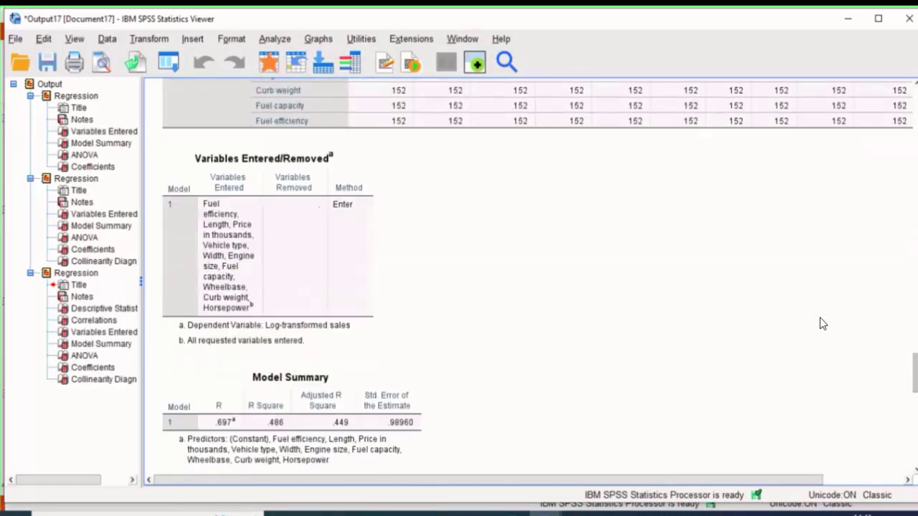
scroll(822, 323, up, 6)
scroll(822, 323, up, 4)
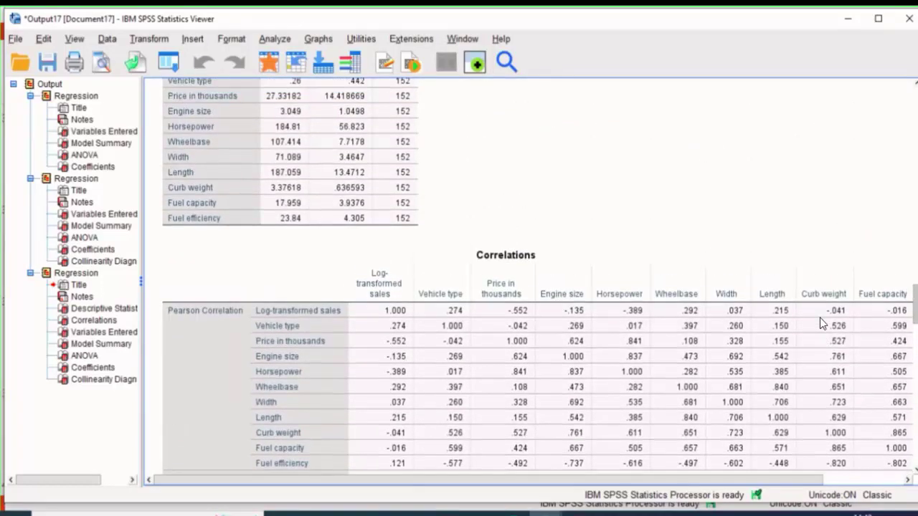
scroll(822, 324, down, 12)
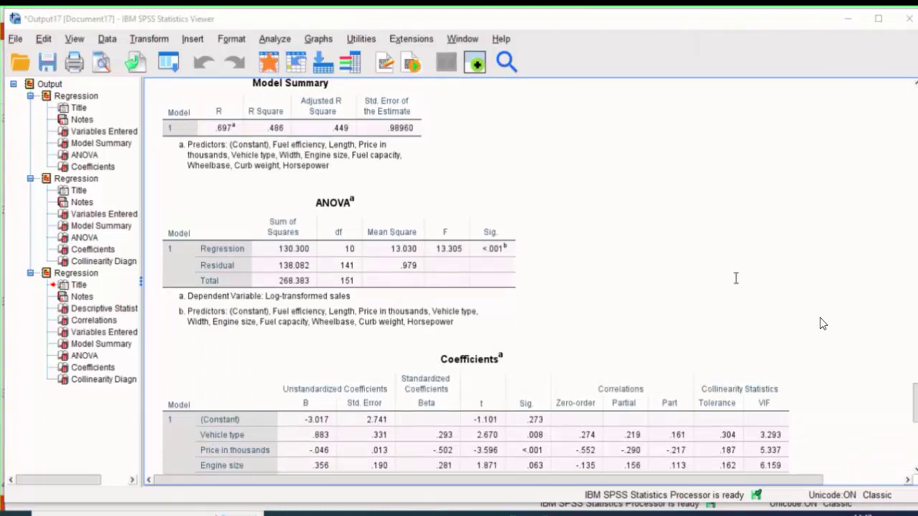
click(544, 380)
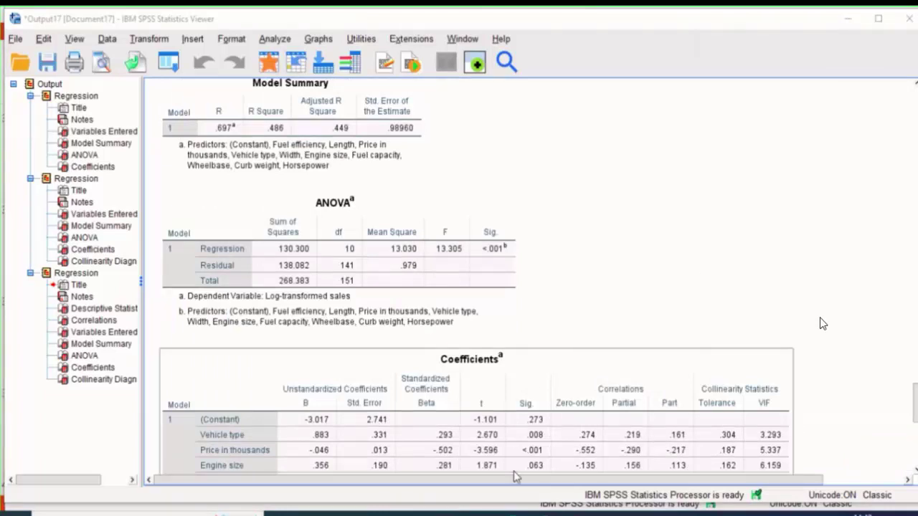
click(823, 324)
mouse_move(512, 514)
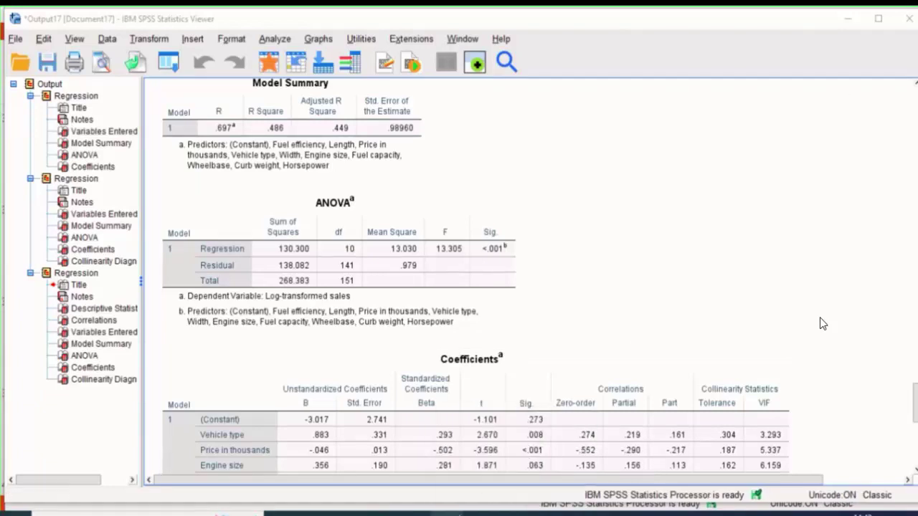
key(alt+Tab)
click(328, 222)
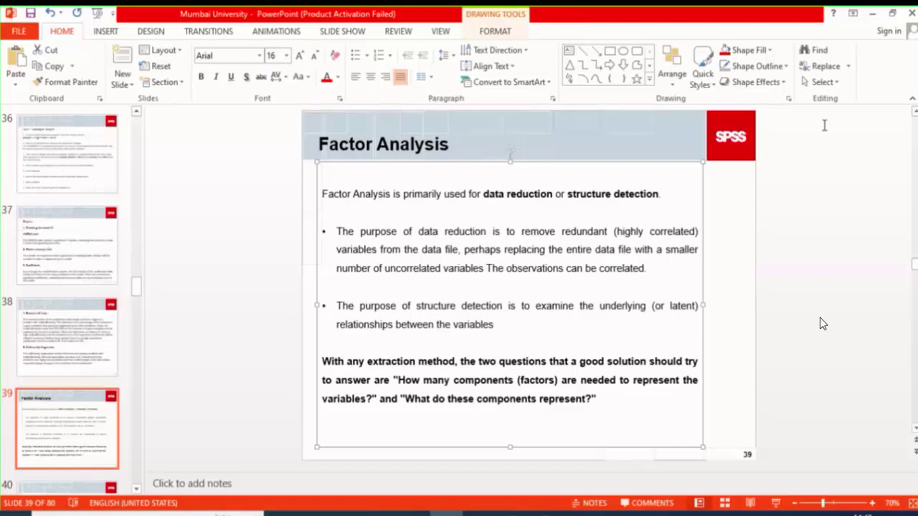
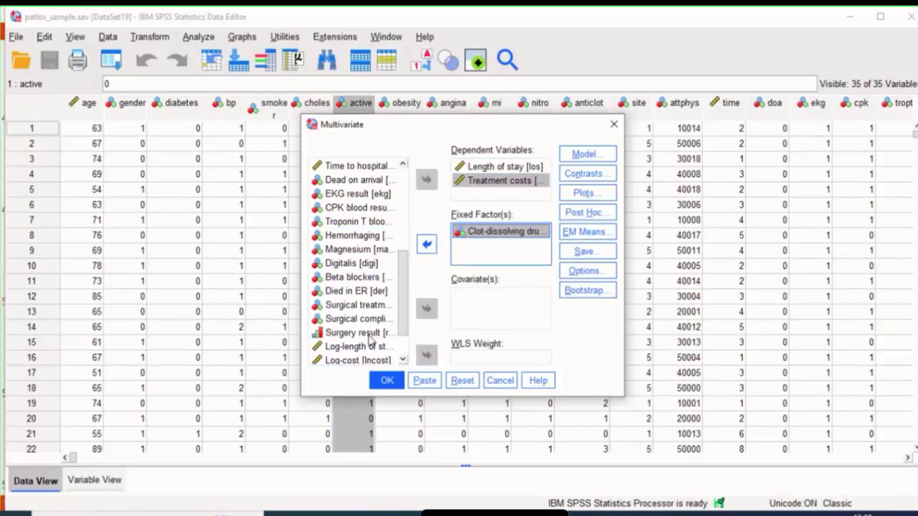
Add Surgical treatment as a fixed factor in the Multivariate setup for patlos_sample.sav, and check the analysis steps on slide 50 in PowerPoint.
click(364, 306)
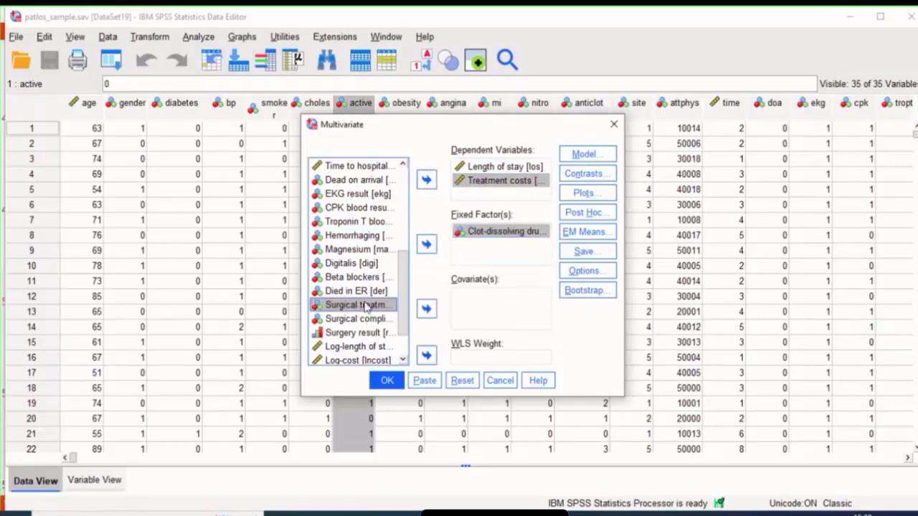
drag(364, 306, 470, 247)
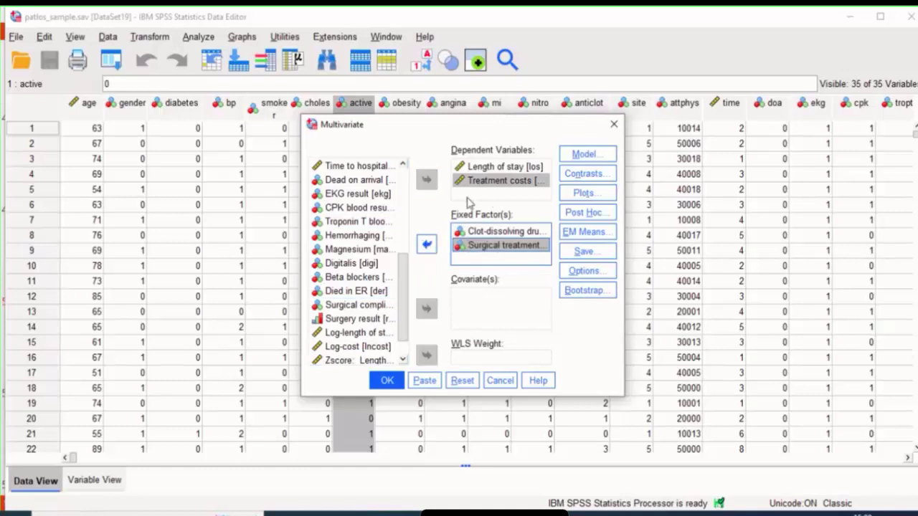
click(831, 122)
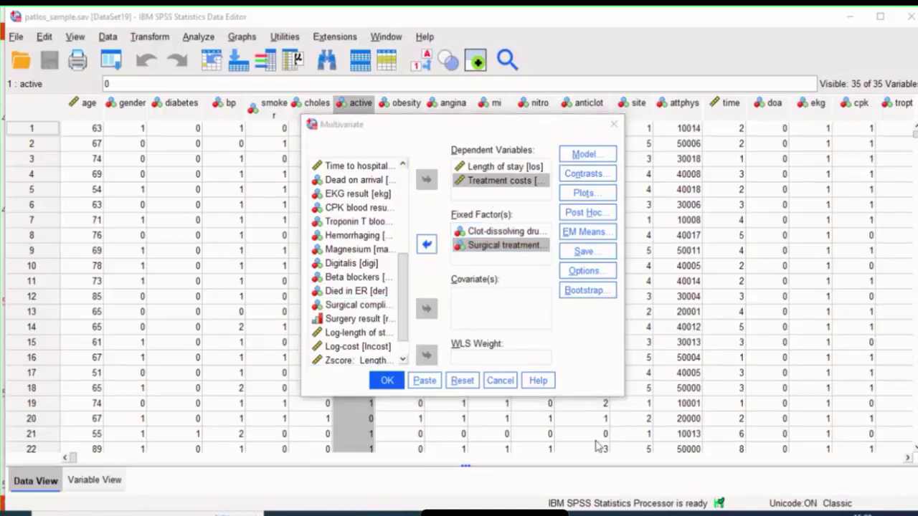
mouse_move(545, 514)
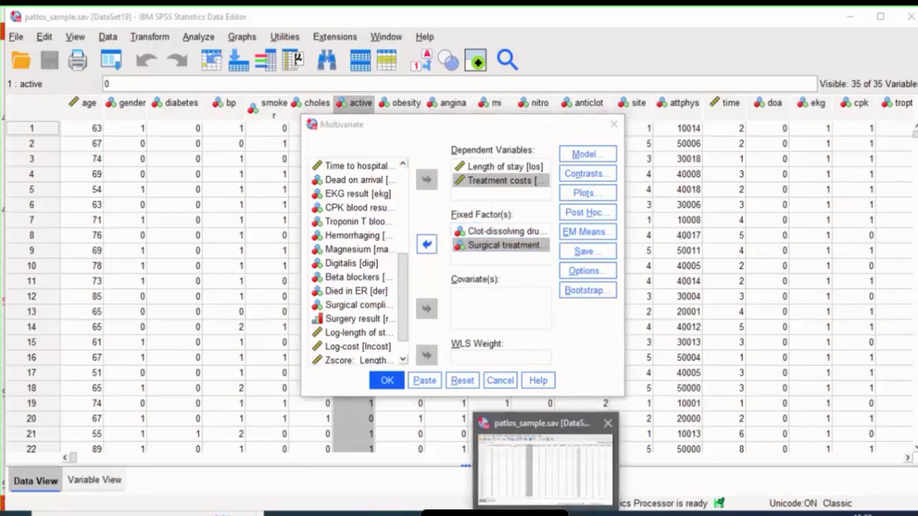
click(447, 514)
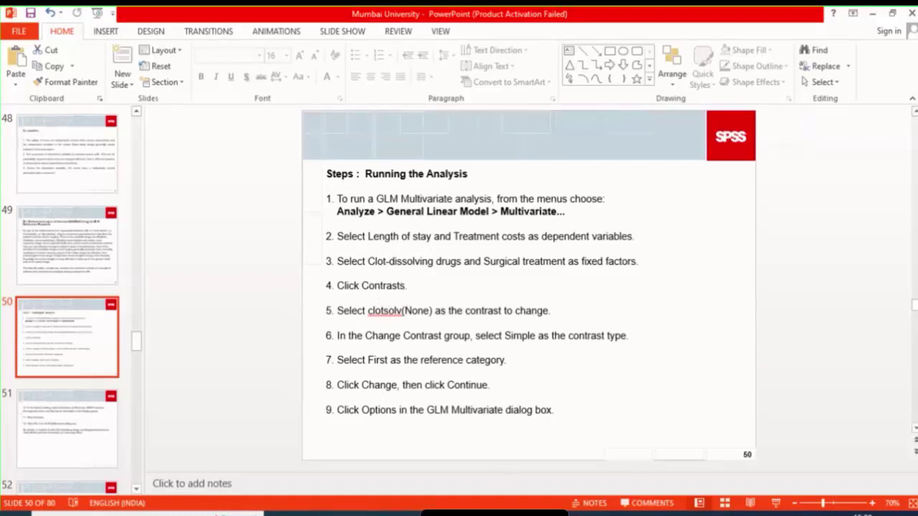
key(alt+Tab)
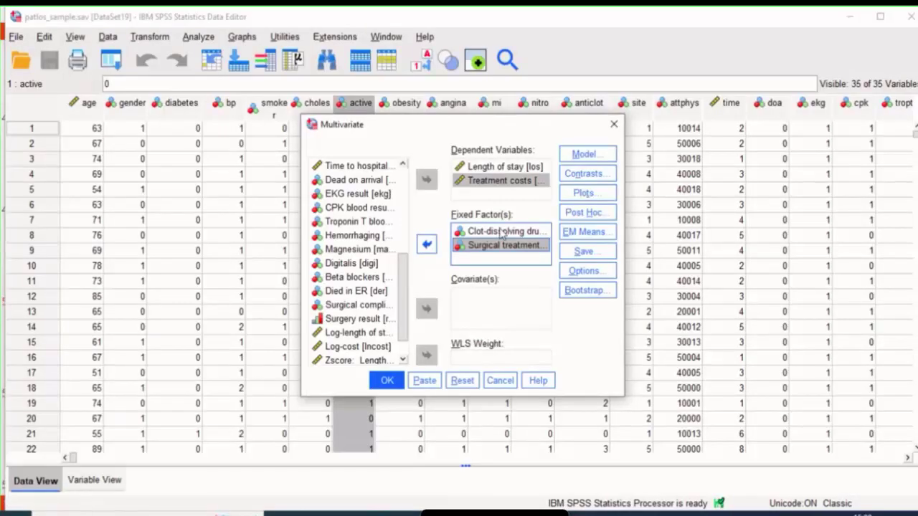
View the contrast types available for clotsolv in the Multivariate contrasts, and close the settings with the contrast kept at None.
click(585, 174)
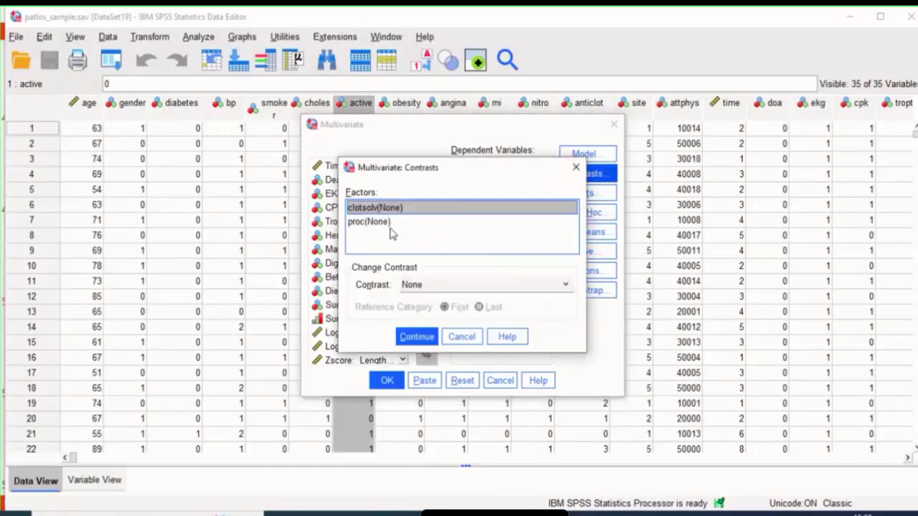
click(454, 285)
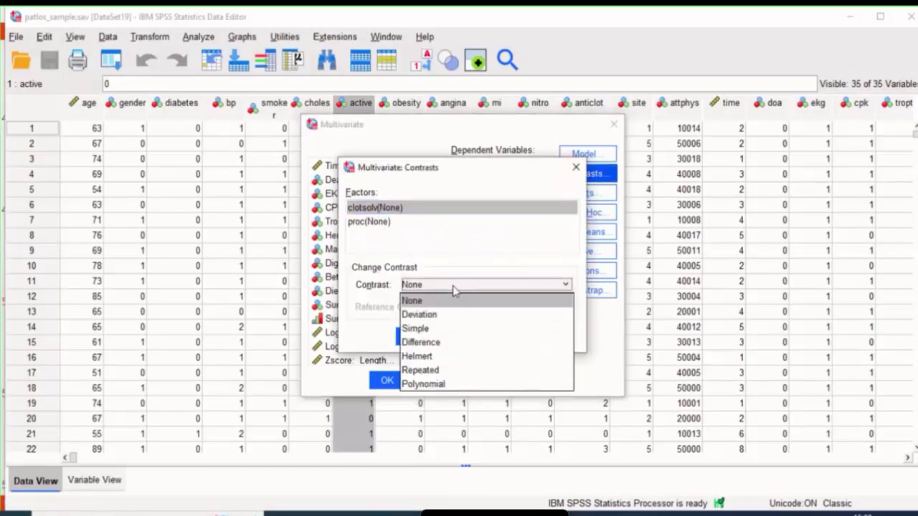
click(412, 212)
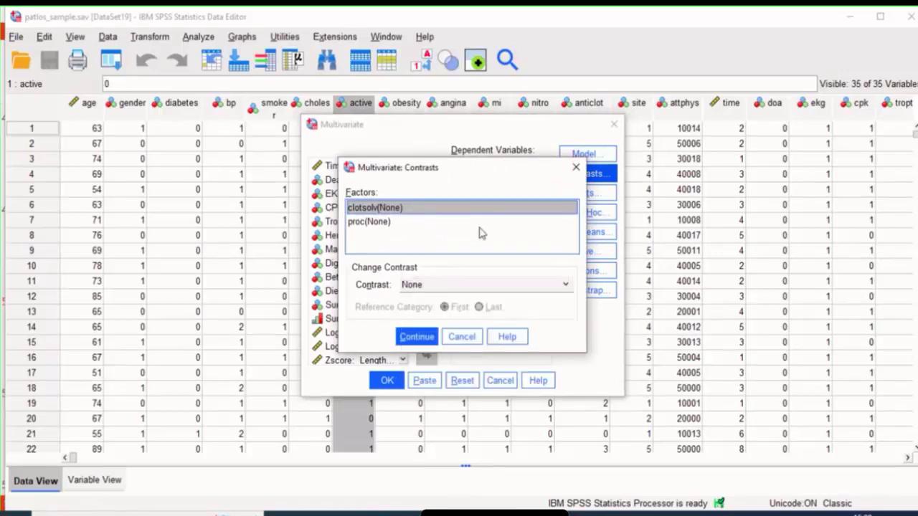
drag(471, 167, 647, 186)
drag(665, 226, 719, 263)
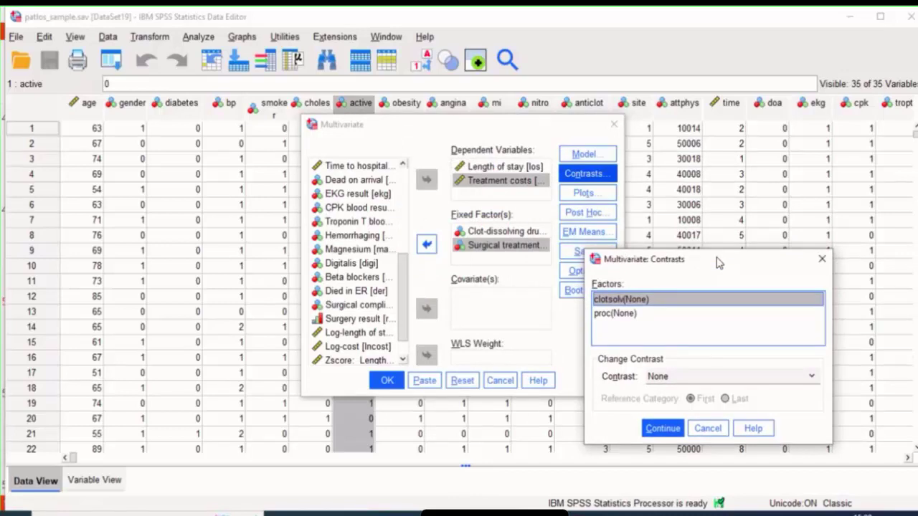
click(662, 428)
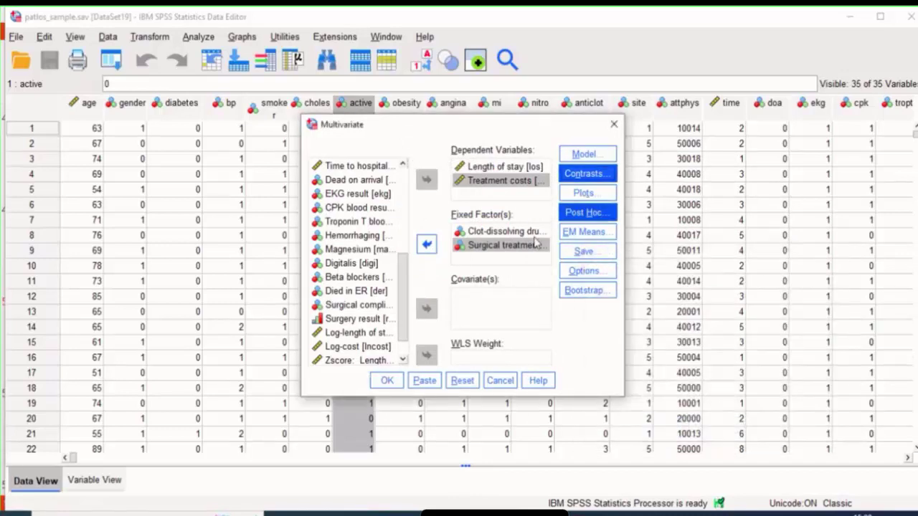
click(824, 109)
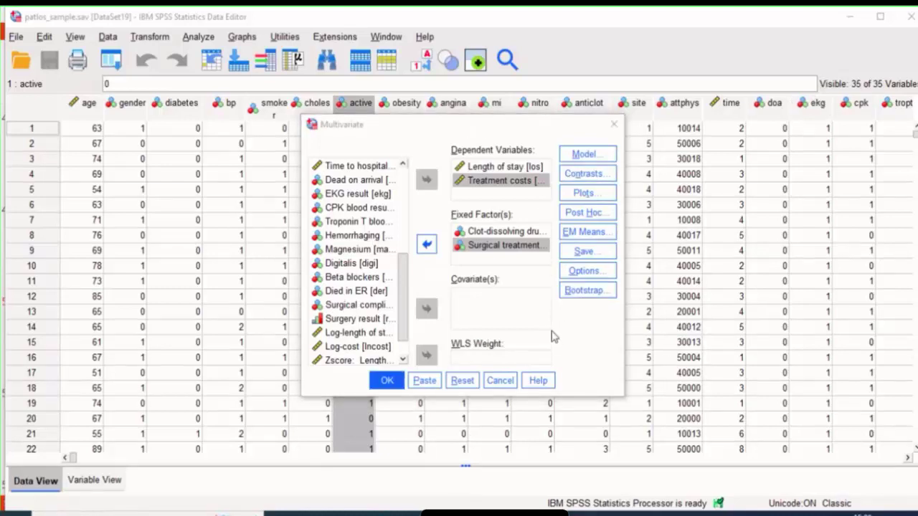
Consult the GLM Multivariate Analysis help page in the browser, and return to the Multivariate setup in SPSS.
click(542, 380)
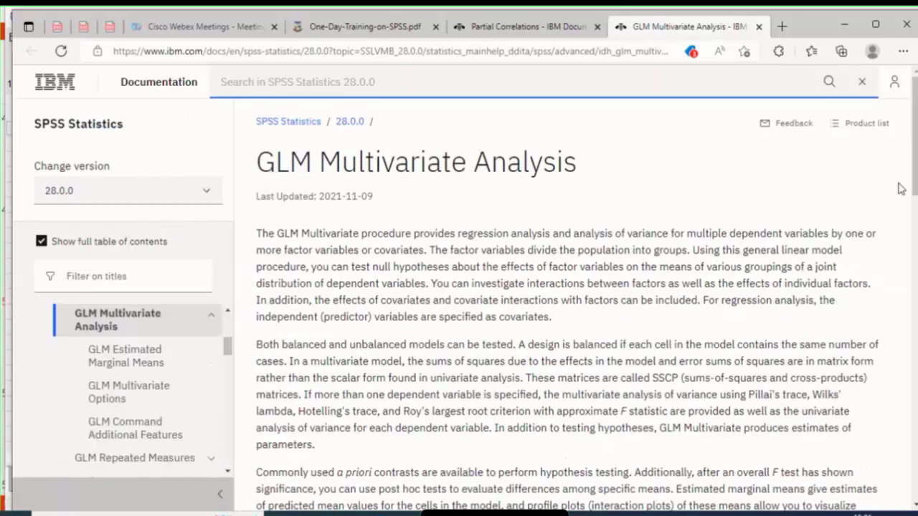
mouse_move(915, 188)
mouse_down()
mouse_move(915, 424)
mouse_move(915, 189)
mouse_up()
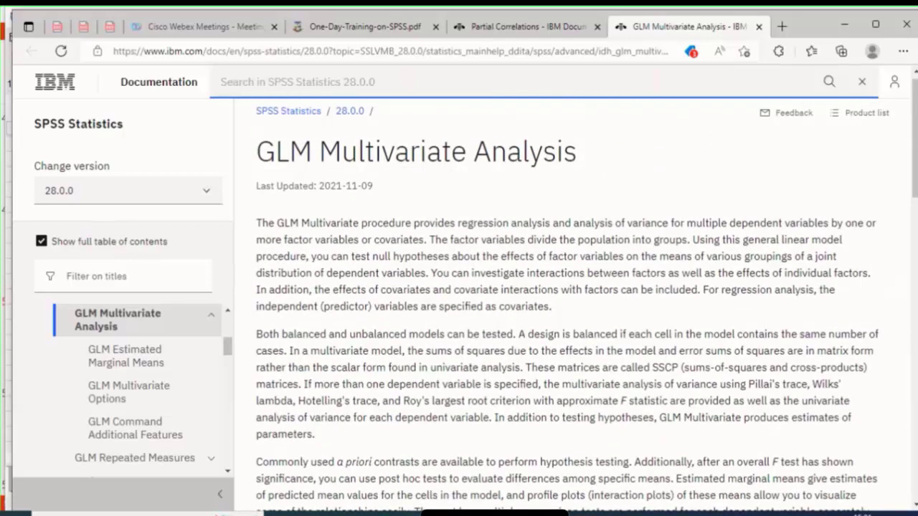
click(531, 513)
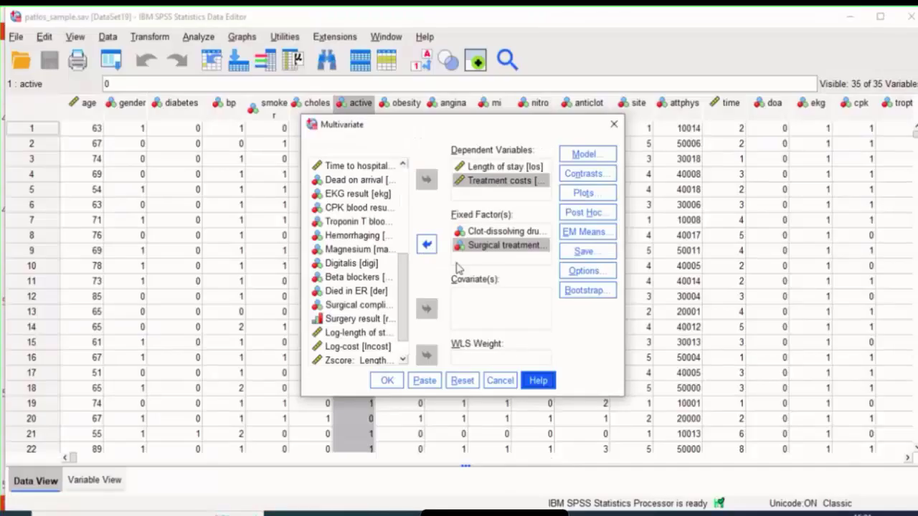
Set the clotsolv contrast to Simple with First as the reference category in the Multivariate contrasts.
click(586, 174)
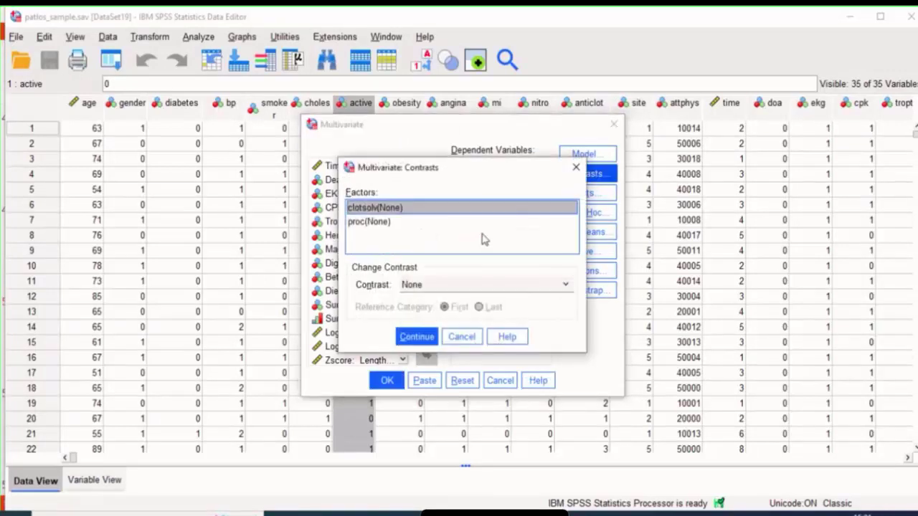
click(432, 286)
click(416, 327)
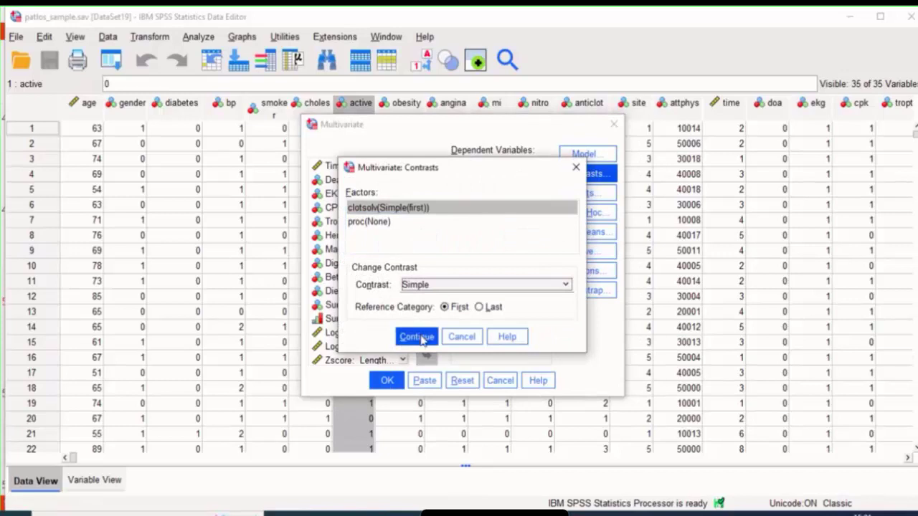
click(417, 337)
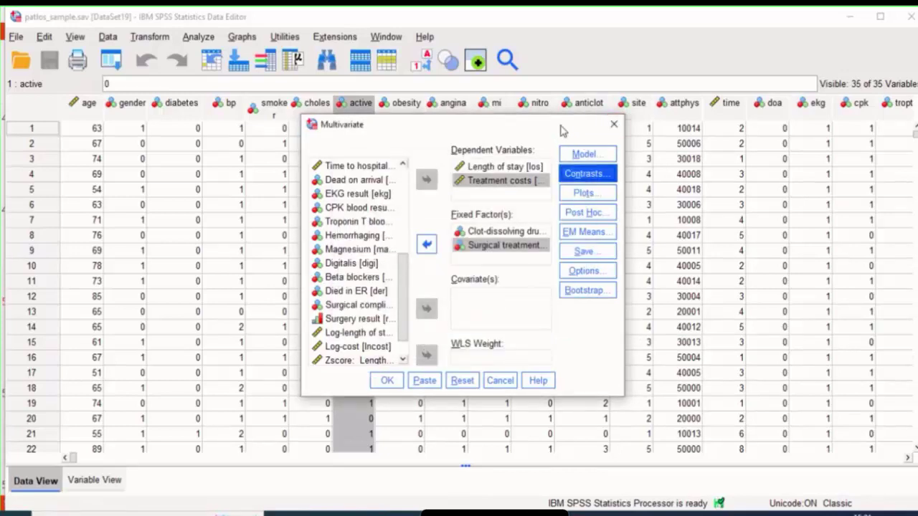
Check the contrast instructions on slide 50 in PowerPoint, and return to the Multivariate setup in SPSS.
drag(579, 130, 679, 145)
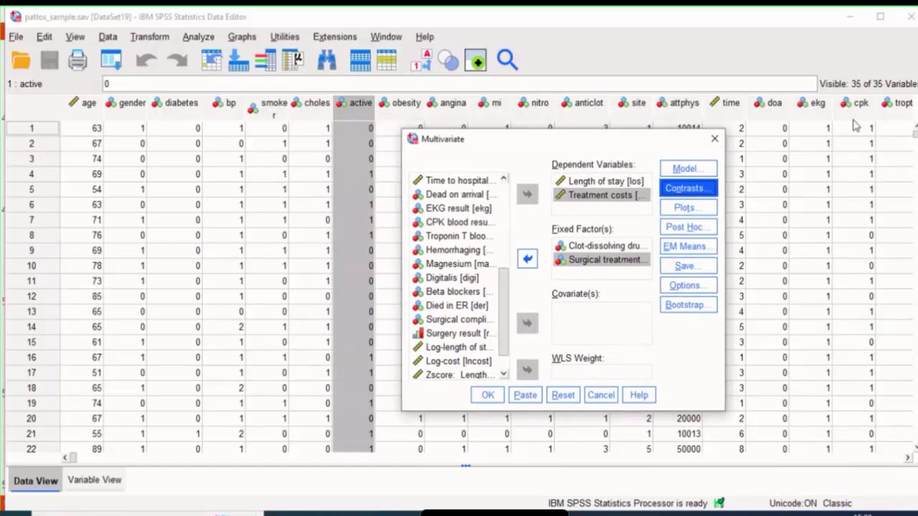
key(alt+Tab)
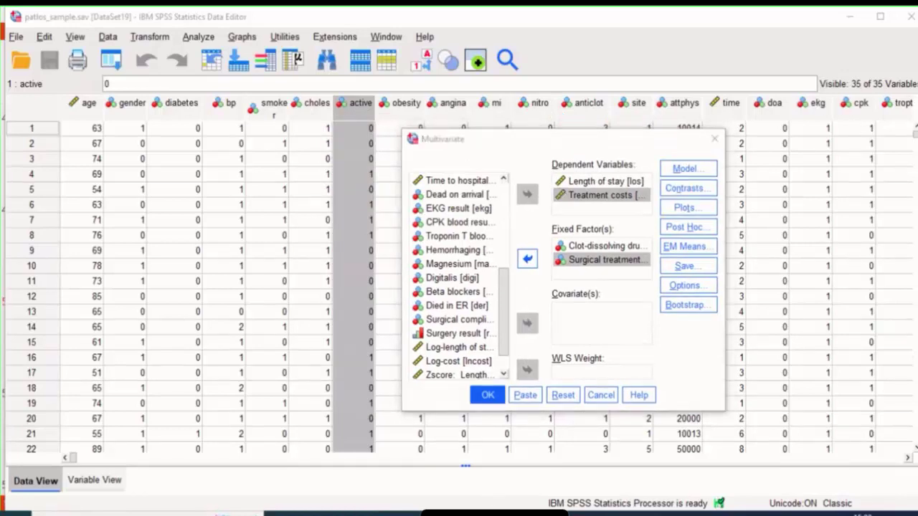
click(444, 460)
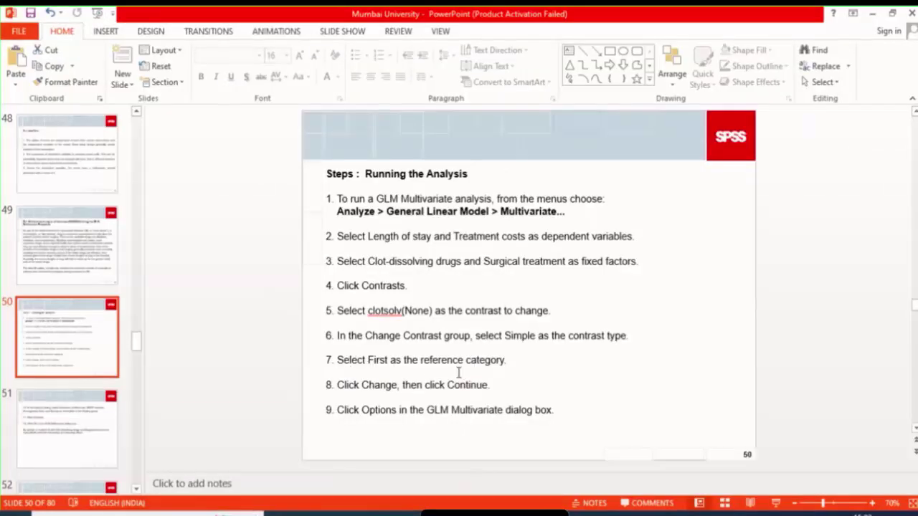
key(alt+Tab)
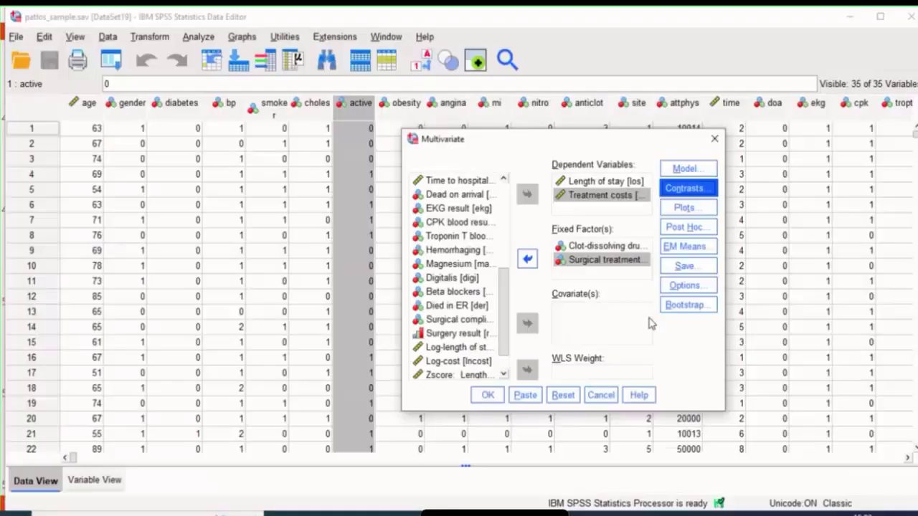
Review the Simple (first) contrast for clotsolv, keep it, and run the Multivariate analysis.
click(685, 188)
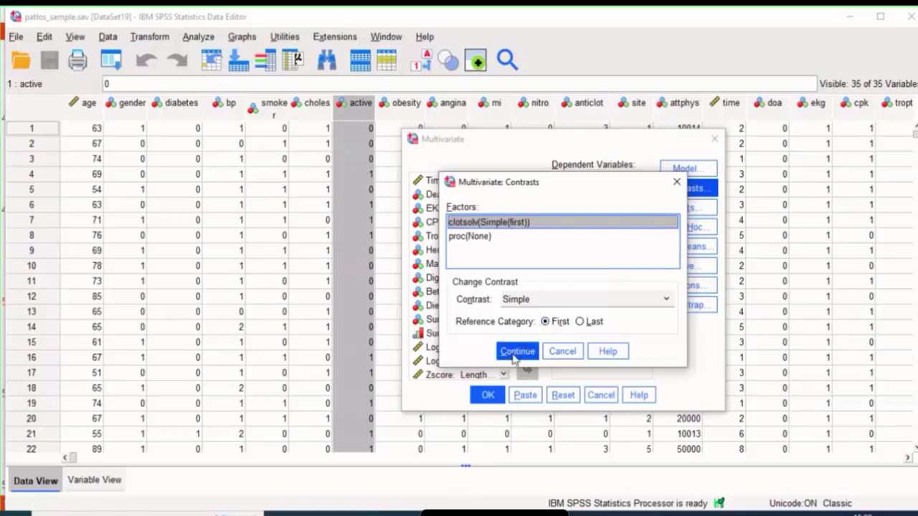
click(473, 514)
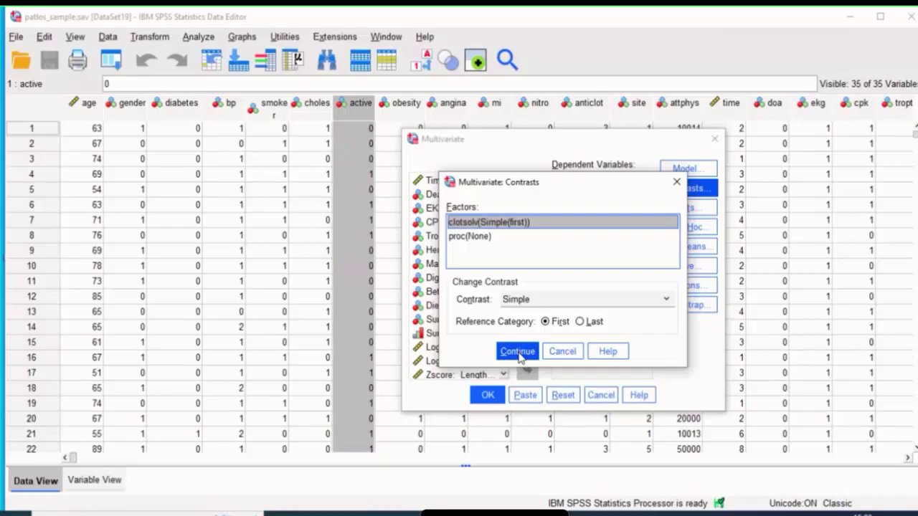
click(519, 356)
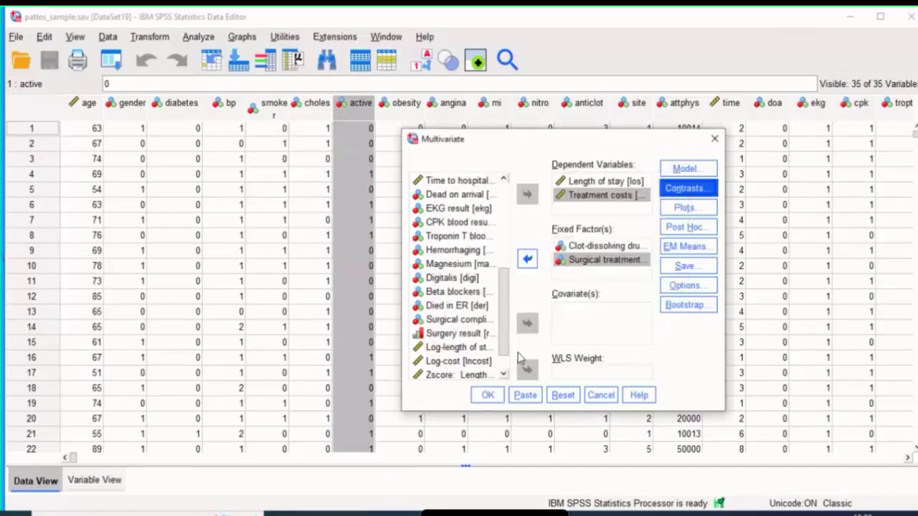
click(489, 395)
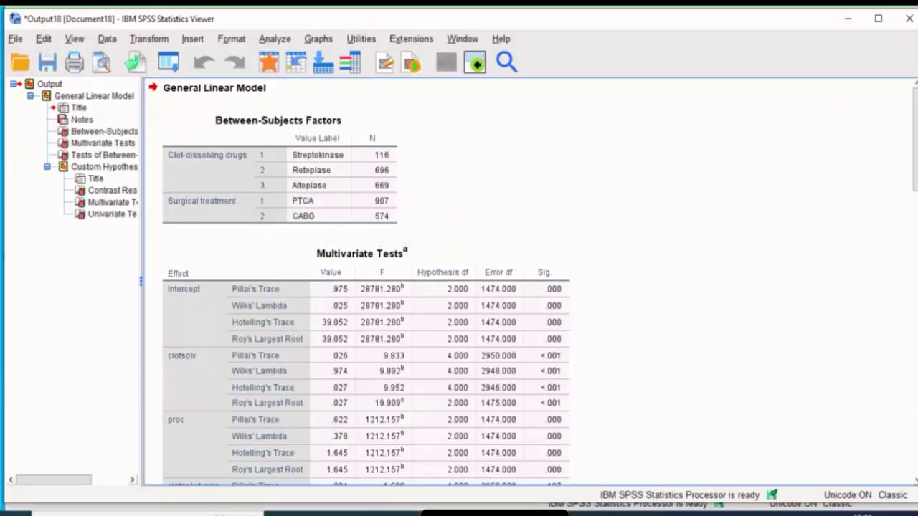
Examine the multivariate tests, between-subjects effects, contrast results and univariate test results in the General Linear Model output.
mouse_move(915, 140)
mouse_down()
mouse_move(915, 150)
mouse_move(915, 142)
mouse_up()
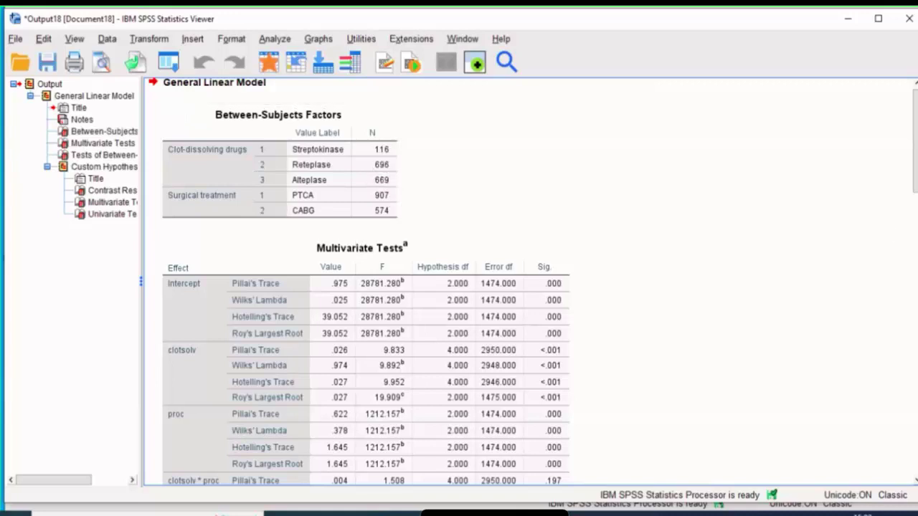
scroll(598, 94, down, 3)
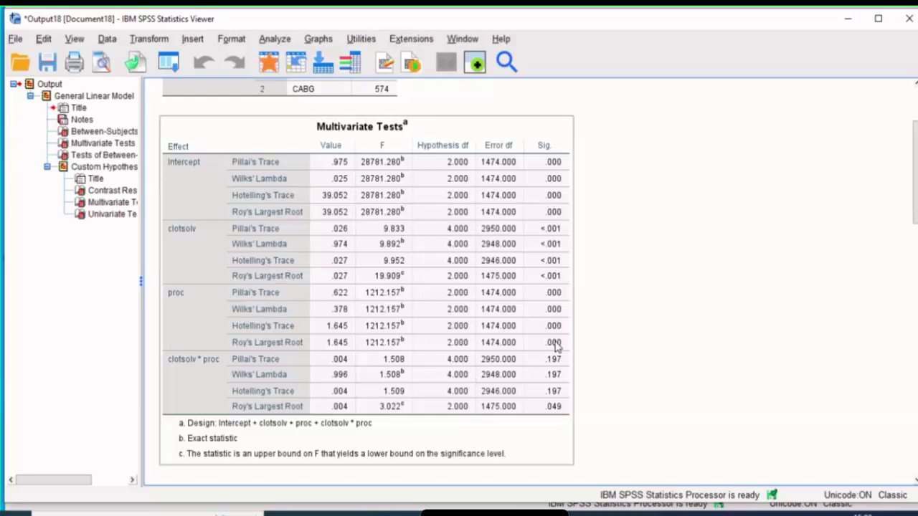
click(894, 196)
scroll(365, 242, down, 10)
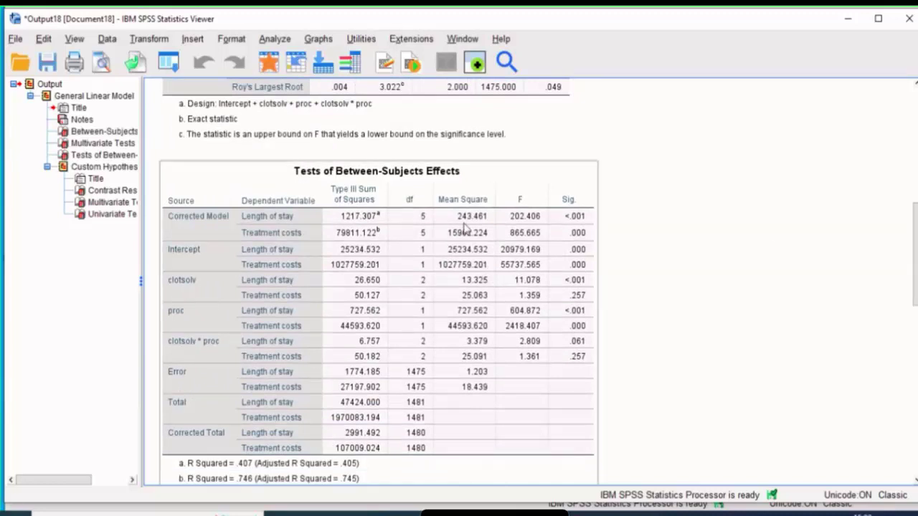
scroll(895, 293, down, 11)
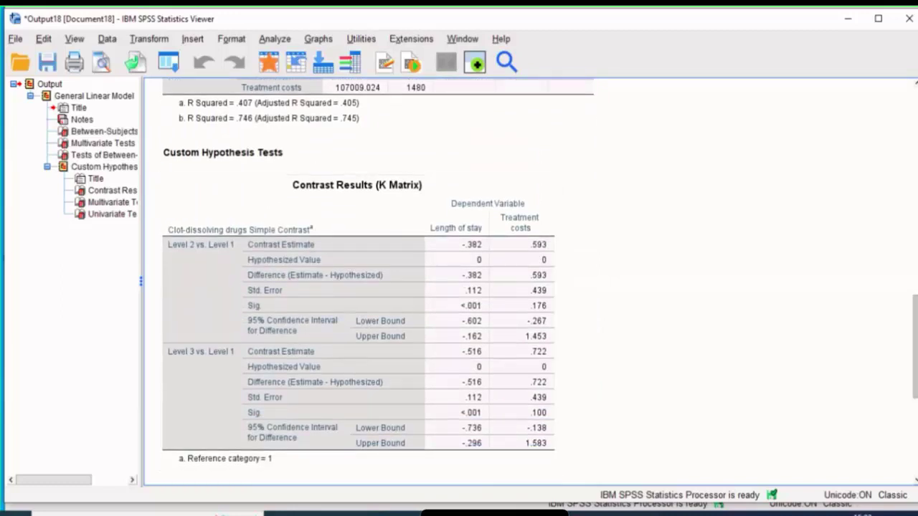
scroll(358, 287, down, 8)
scroll(358, 286, down, 2)
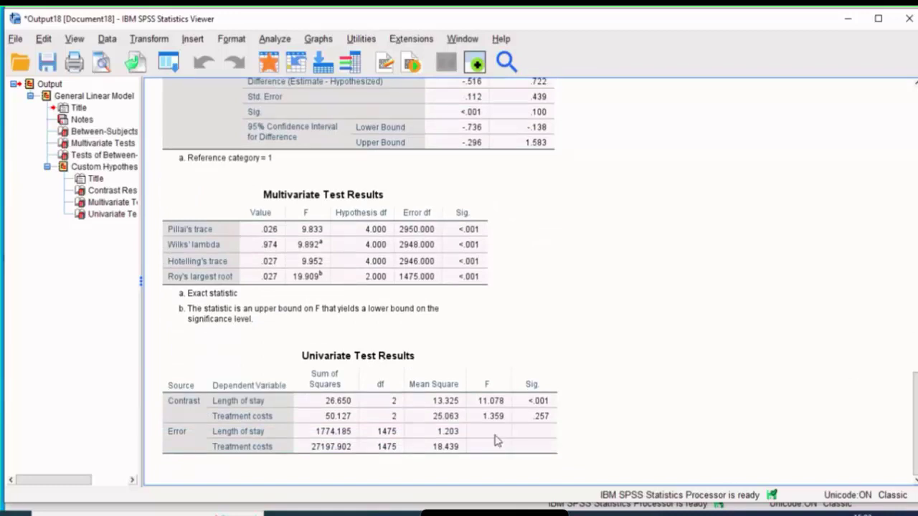
mouse_move(915, 402)
mouse_down()
mouse_move(916, 333)
mouse_move(916, 393)
mouse_up()
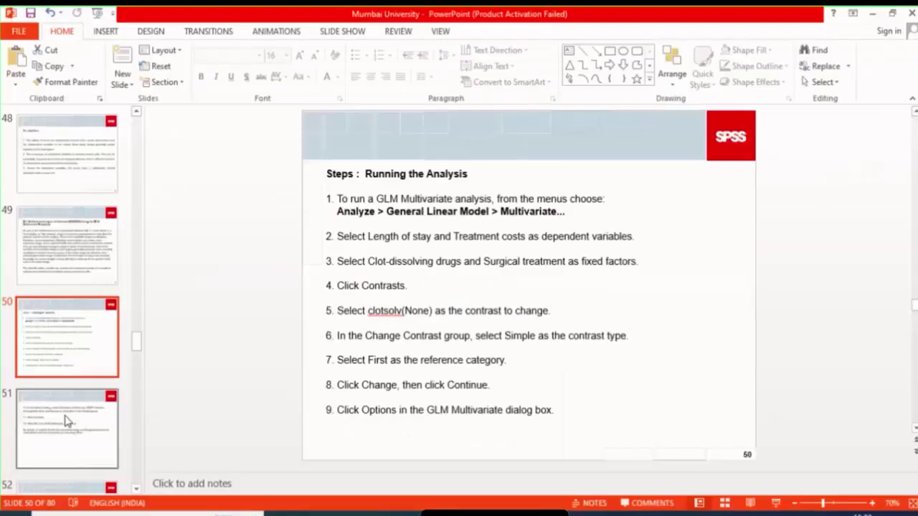
Read the remaining analysis steps on slide 51 in PowerPoint, and recall the Multivariate dialog from the SPSS output window.
click(67, 420)
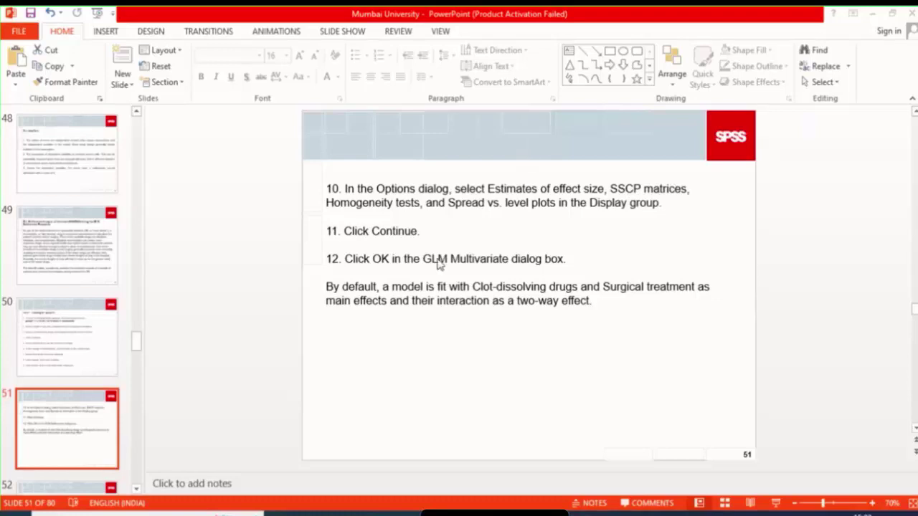
mouse_move(546, 512)
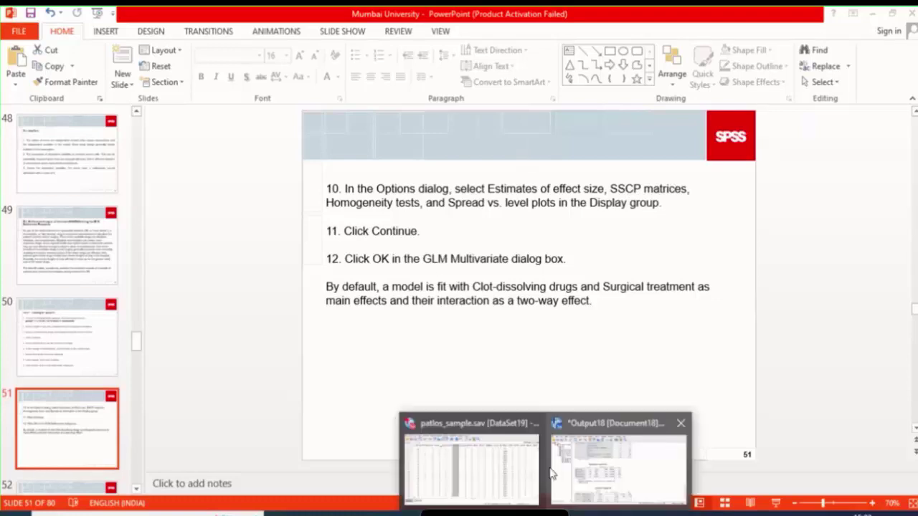
click(476, 460)
click(595, 460)
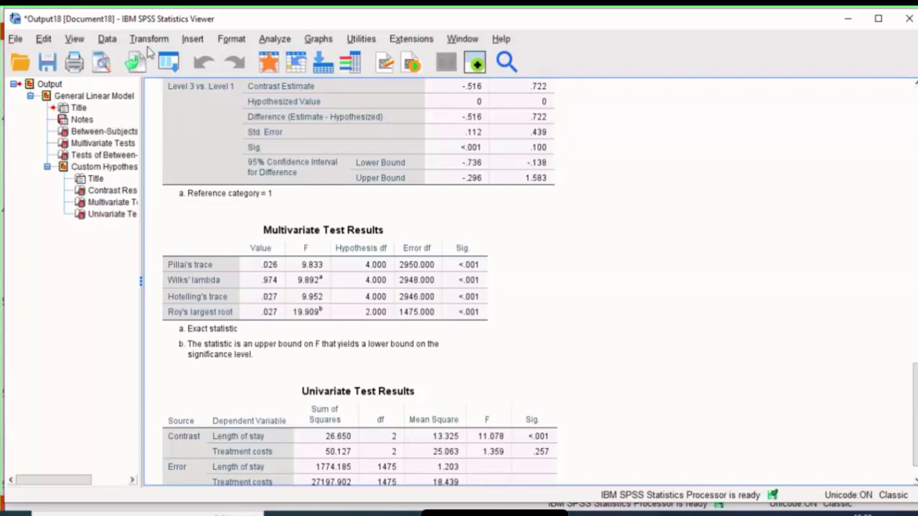
click(168, 63)
click(182, 89)
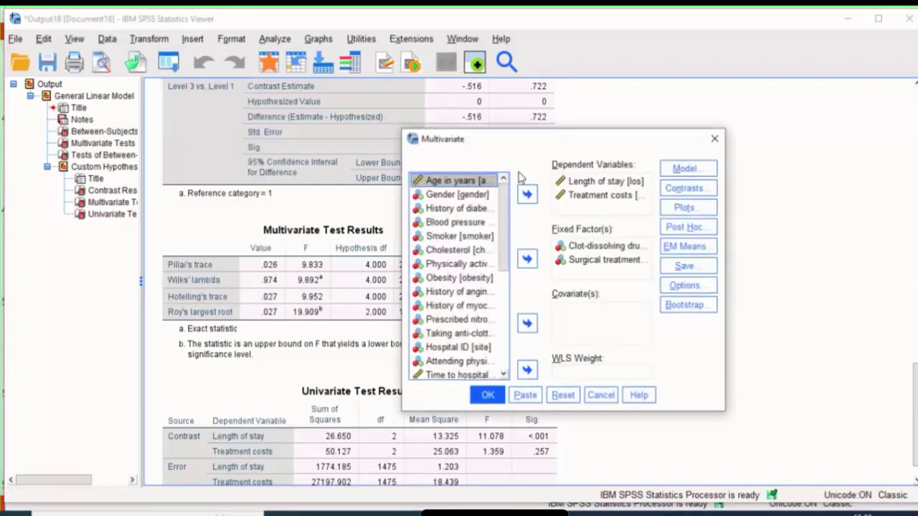
View the post hoc, model and display option settings of the Multivariate analysis, closing each without changes.
click(685, 228)
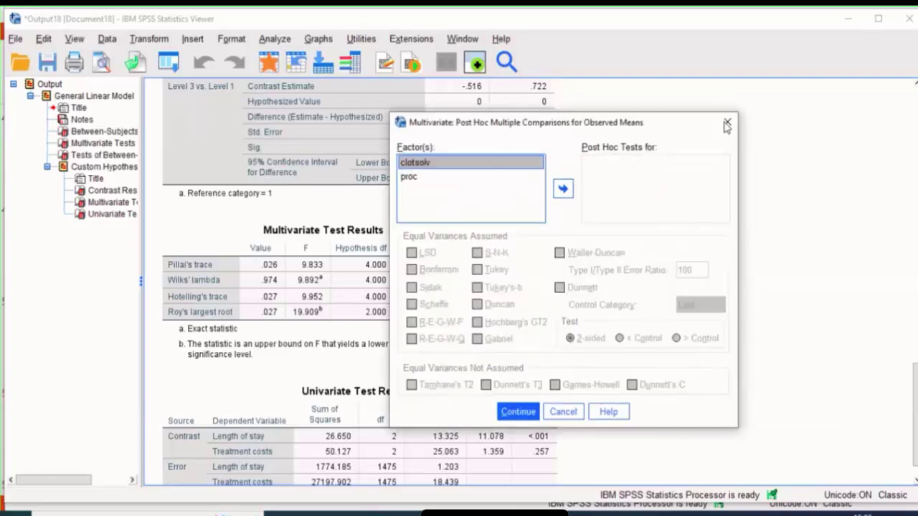
click(726, 124)
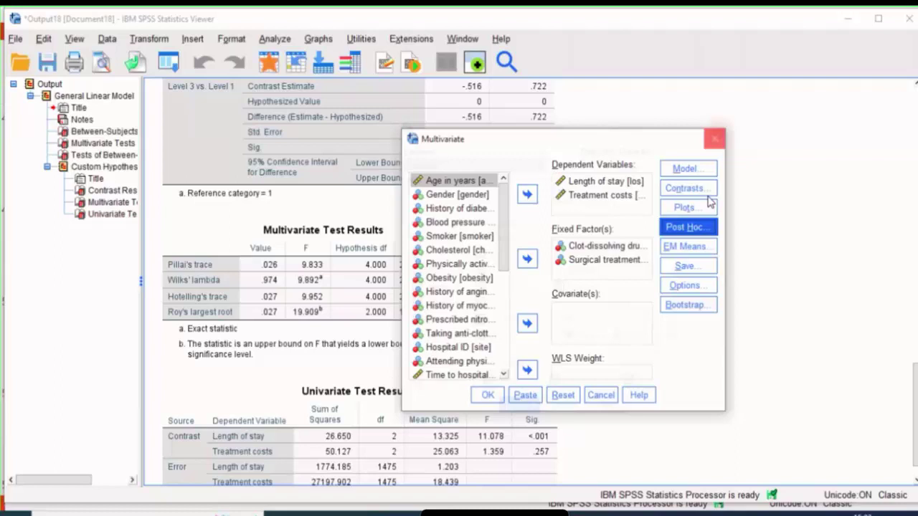
click(722, 126)
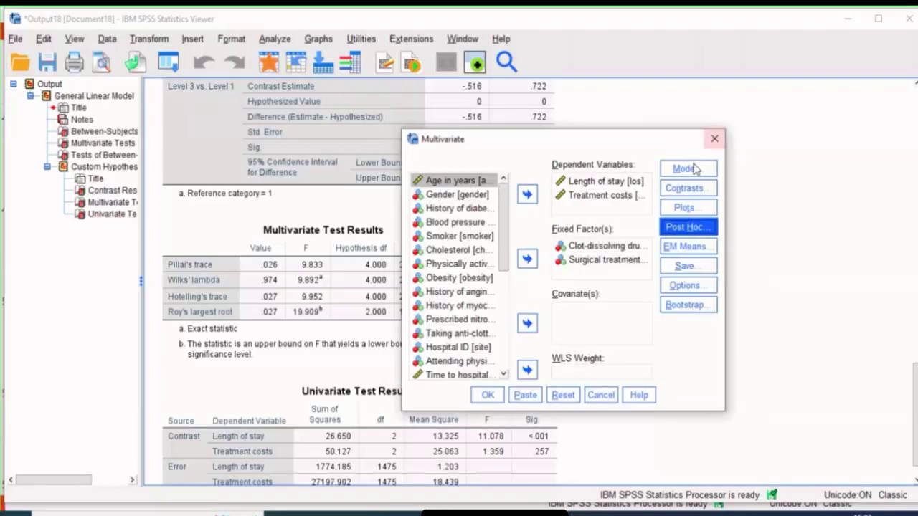
click(693, 168)
click(758, 94)
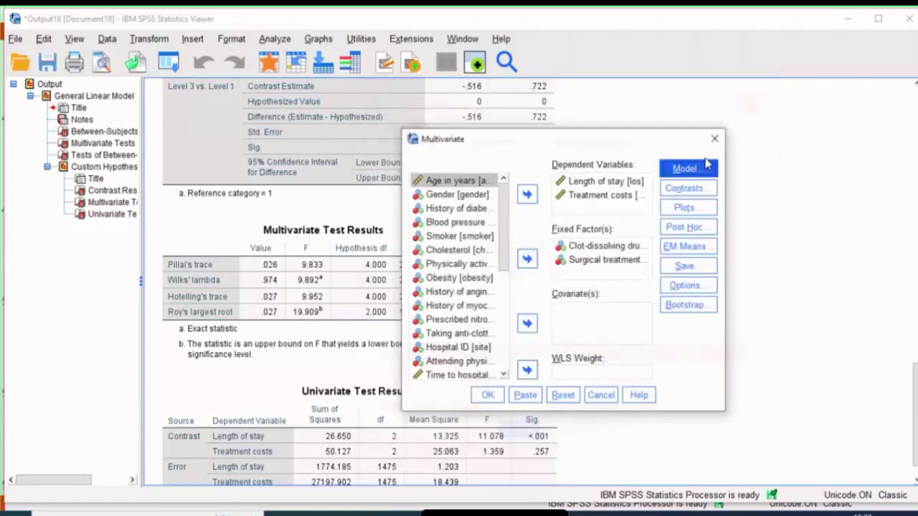
click(693, 285)
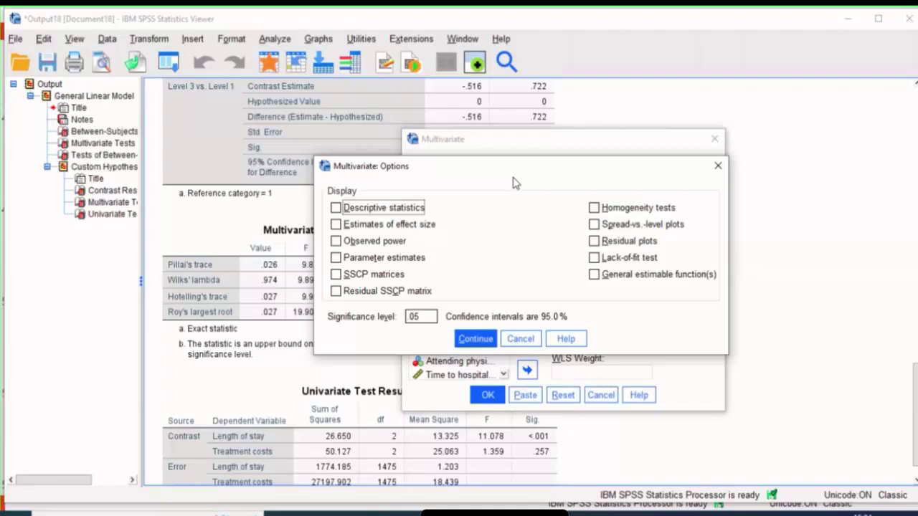
click(718, 165)
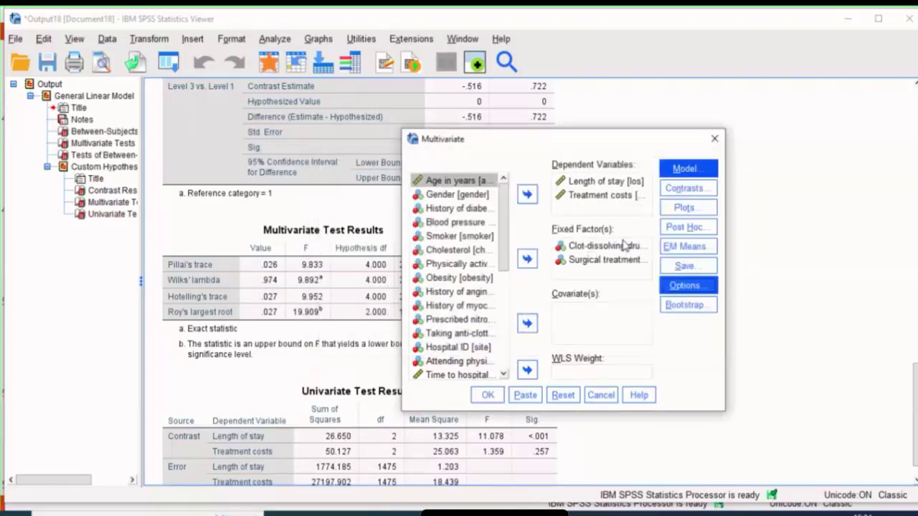
Request homogeneity tests in the Multivariate display options, and check slide 51 in PowerPoint for the other required options before returning to SPSS.
click(700, 287)
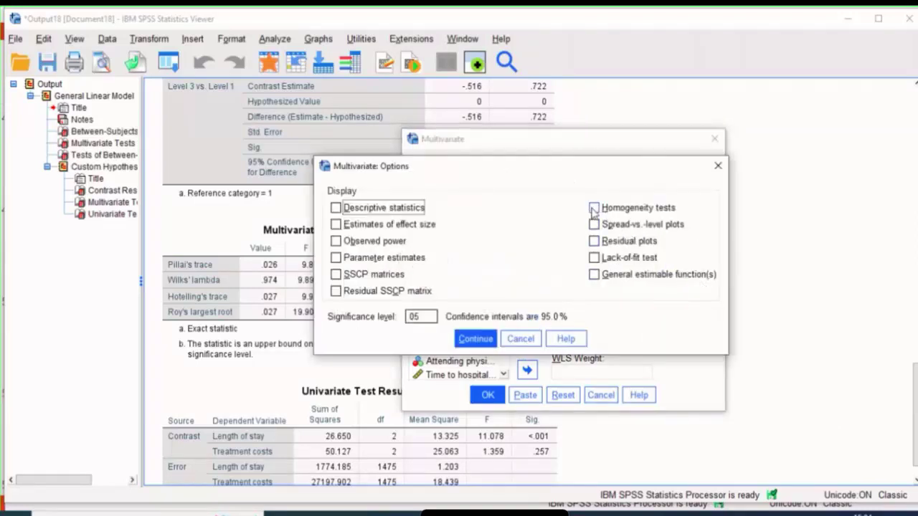
click(594, 208)
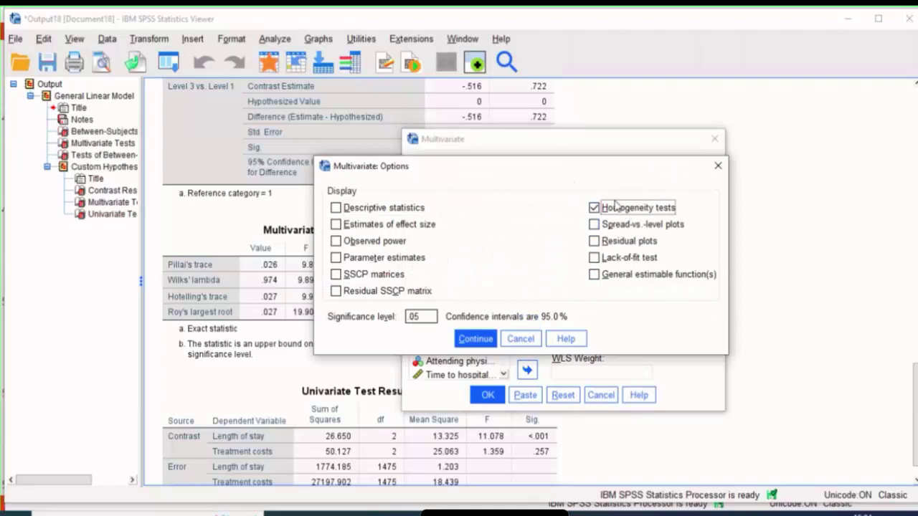
click(816, 116)
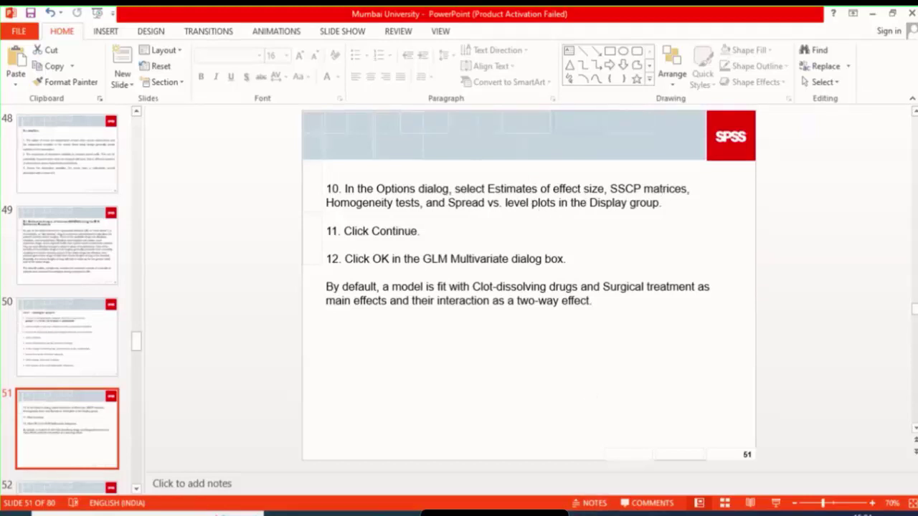
mouse_move(546, 512)
click(615, 460)
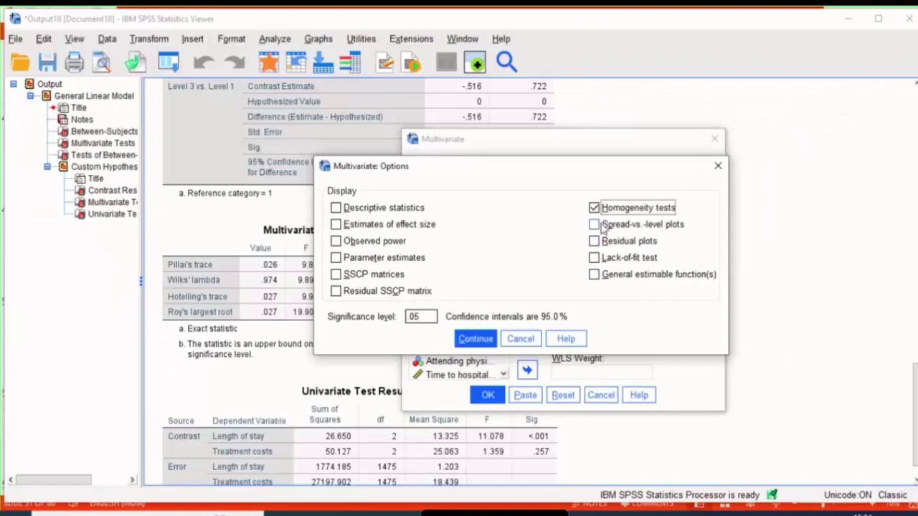
Add spread-vs.-level plots, estimates of effect size and SSCP matrices to the display options, and run the Multivariate analysis.
click(603, 227)
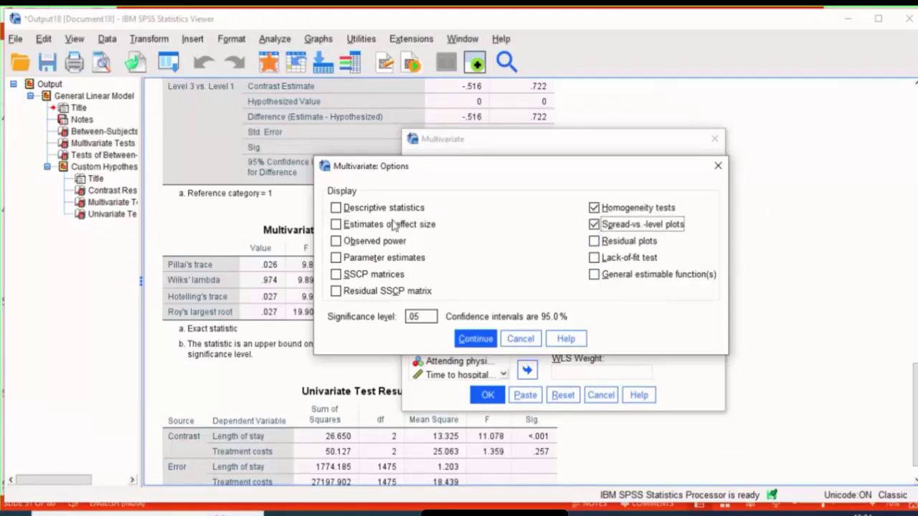
click(337, 226)
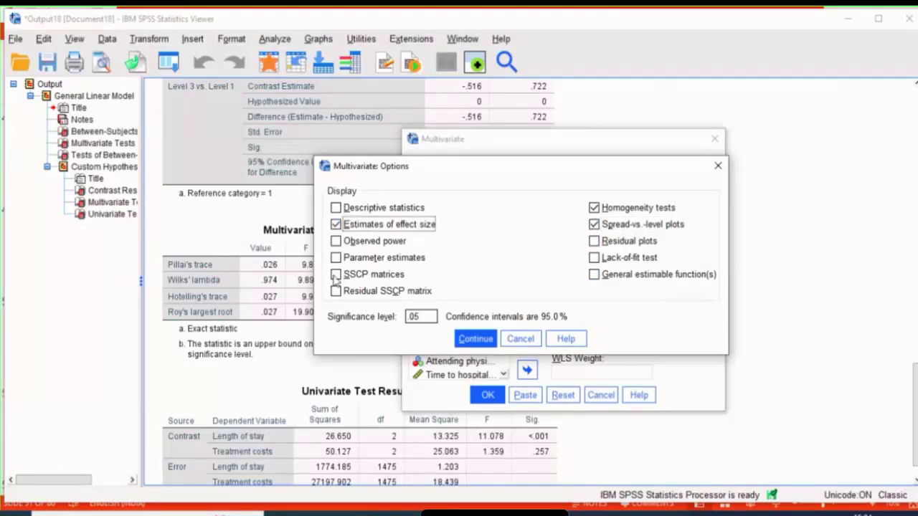
click(336, 275)
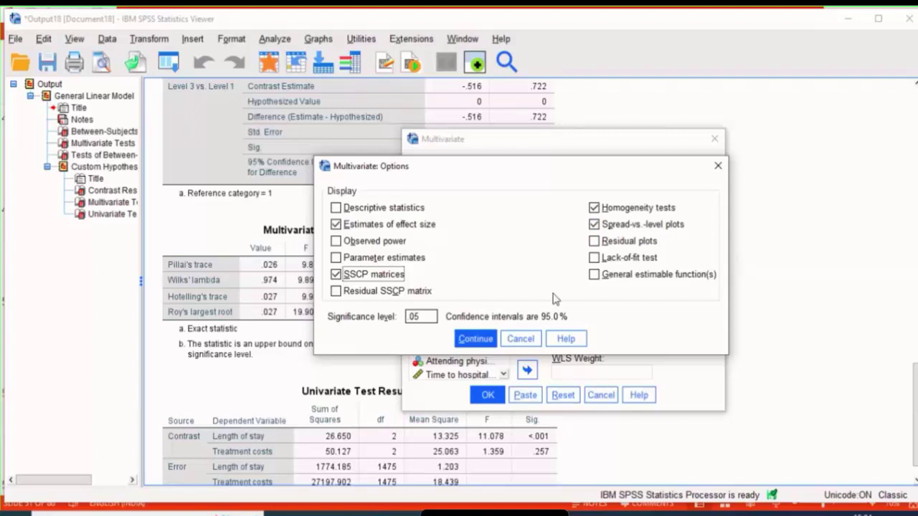
click(594, 224)
click(476, 339)
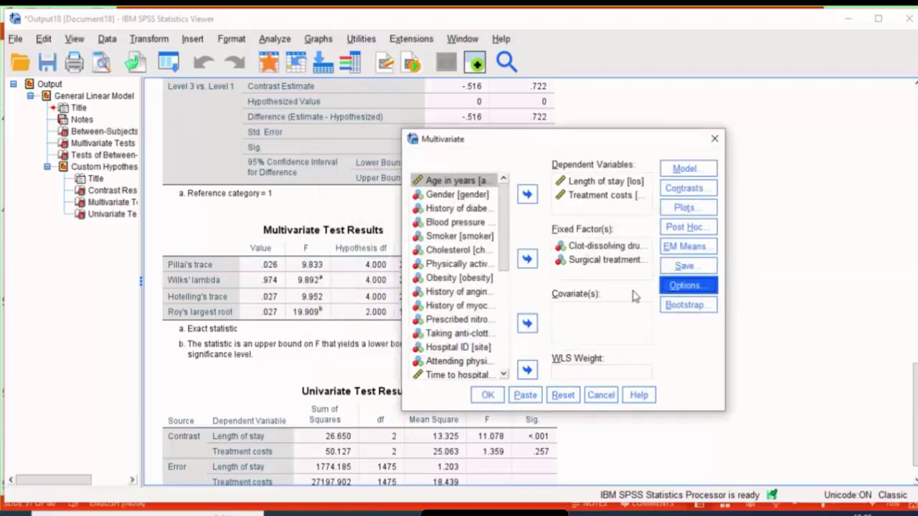
click(488, 395)
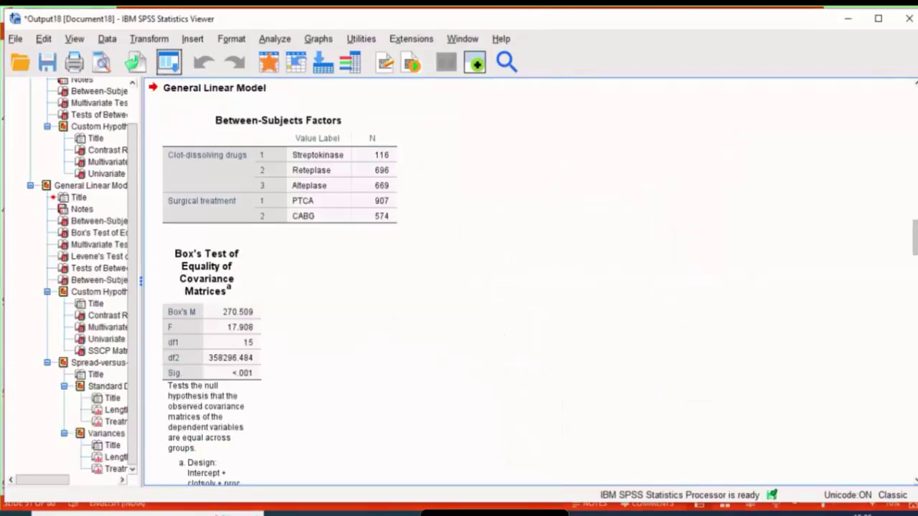
Examine the contrast results, multivariate and univariate test results, and SSCP matrix in the new General Linear Model output.
drag(916, 238, 916, 408)
click(326, 244)
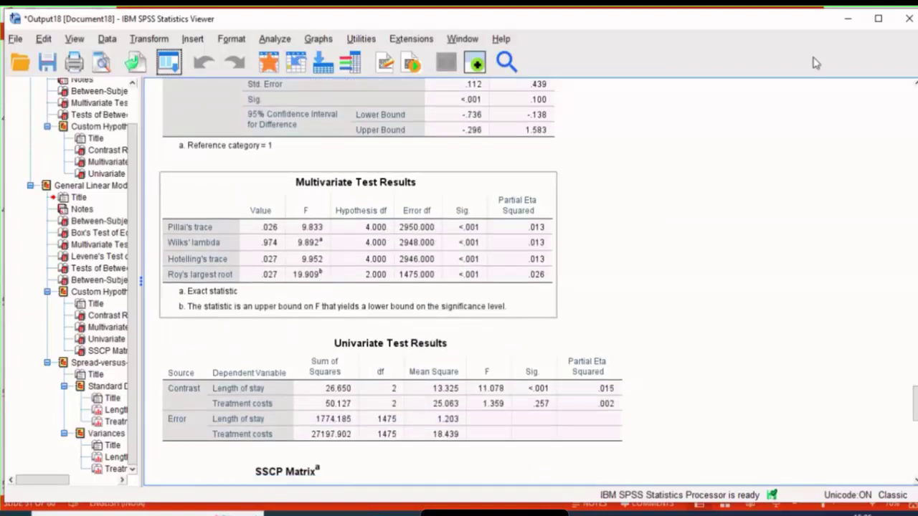
click(908, 19)
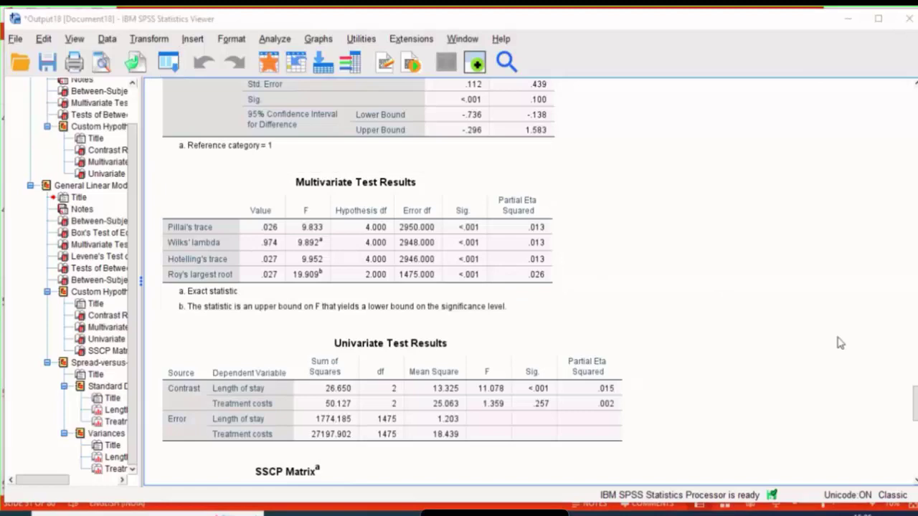
scroll(459, 280, down, 15)
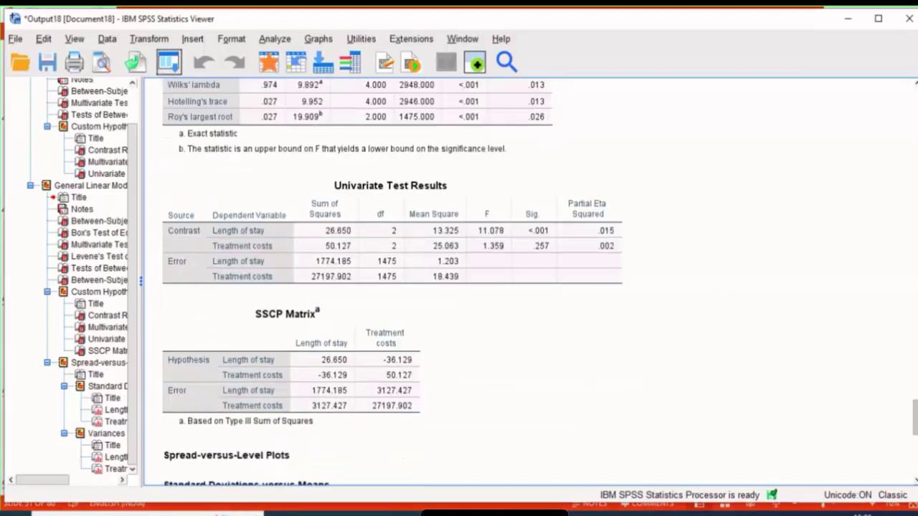
scroll(459, 280, up, 15)
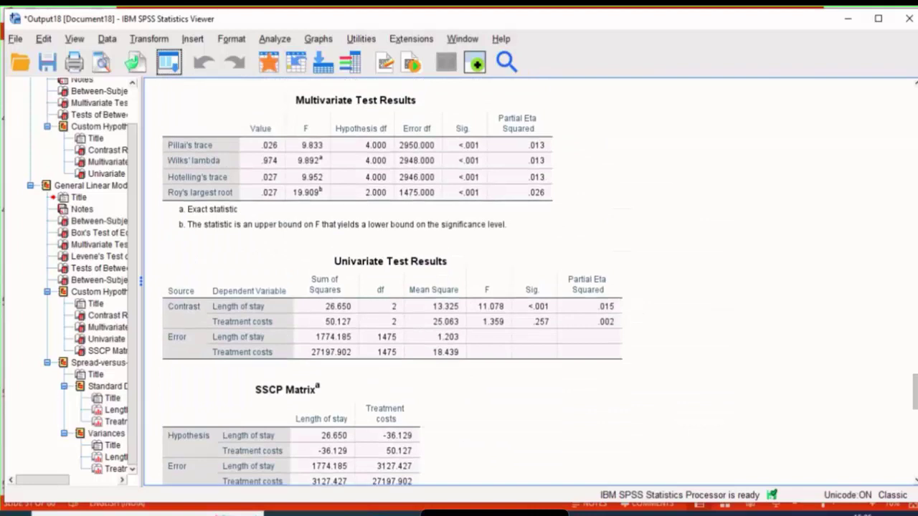
scroll(428, 139, up, 2)
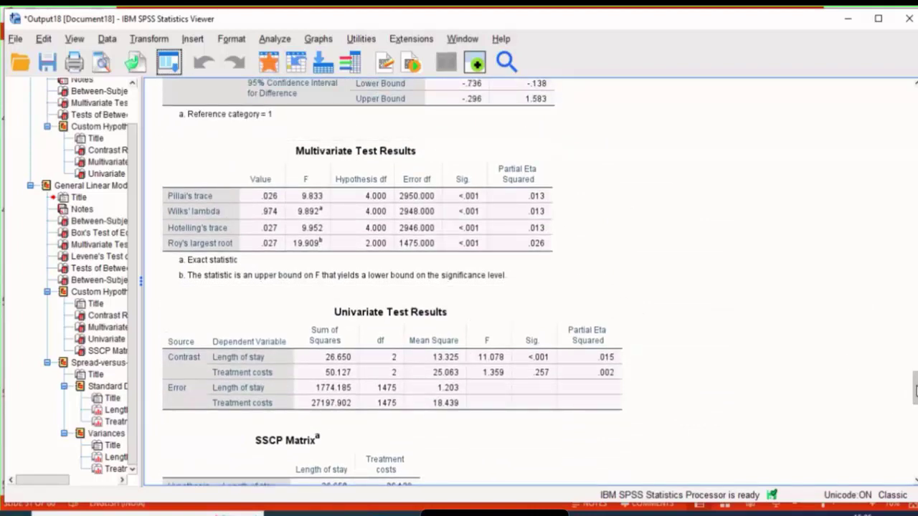
scroll(916, 389, up, 7)
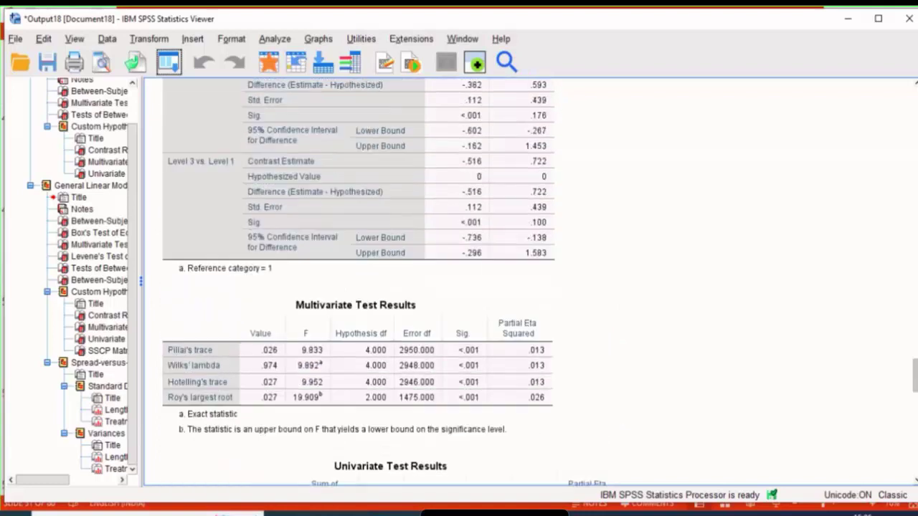
scroll(358, 284, up, 3)
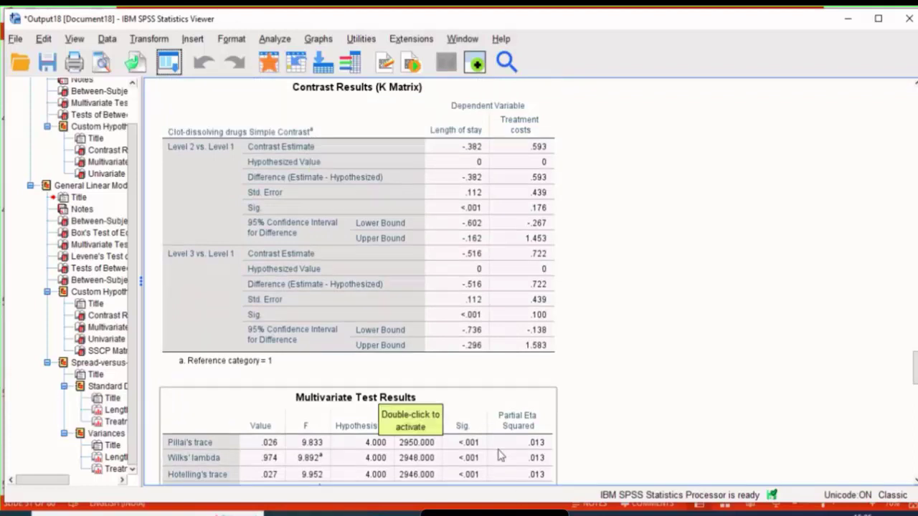
mouse_move(545, 510)
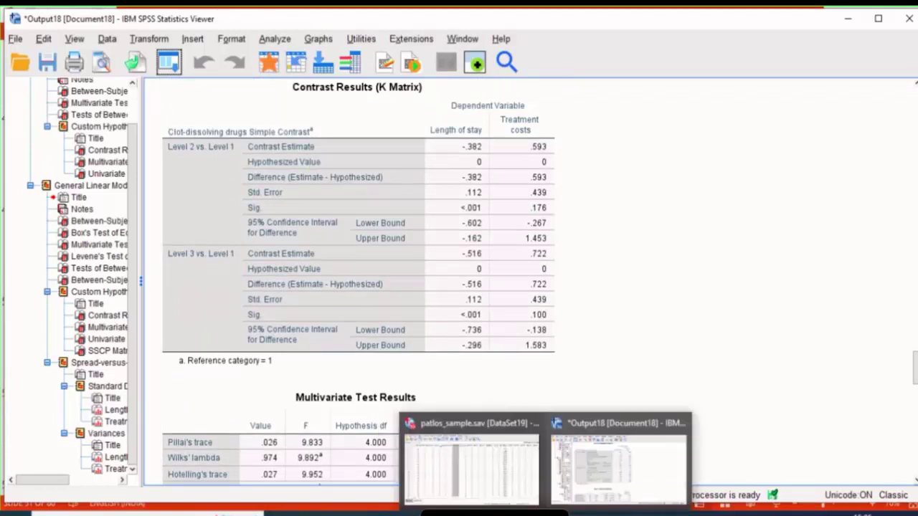
mouse_move(513, 510)
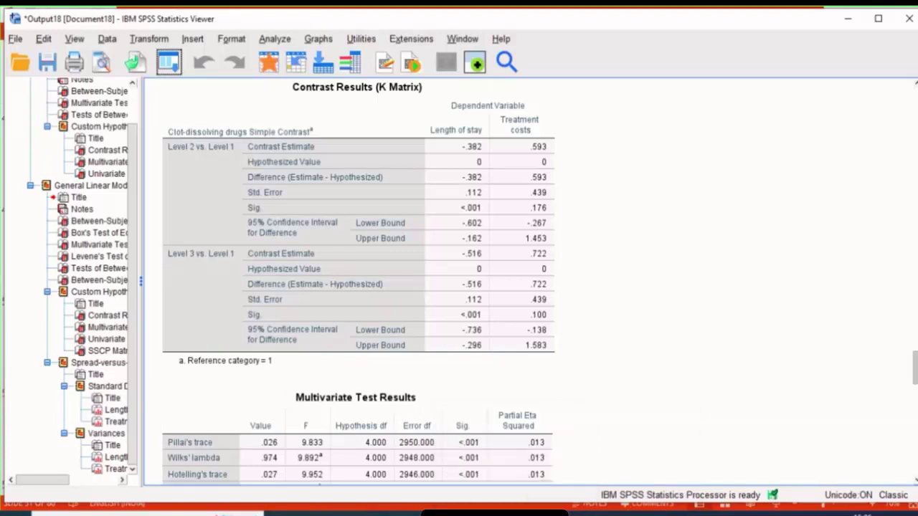
Examine the spread-versus-level plots of length of stay and treatment costs at the end of the output.
scroll(394, 280, down, 10)
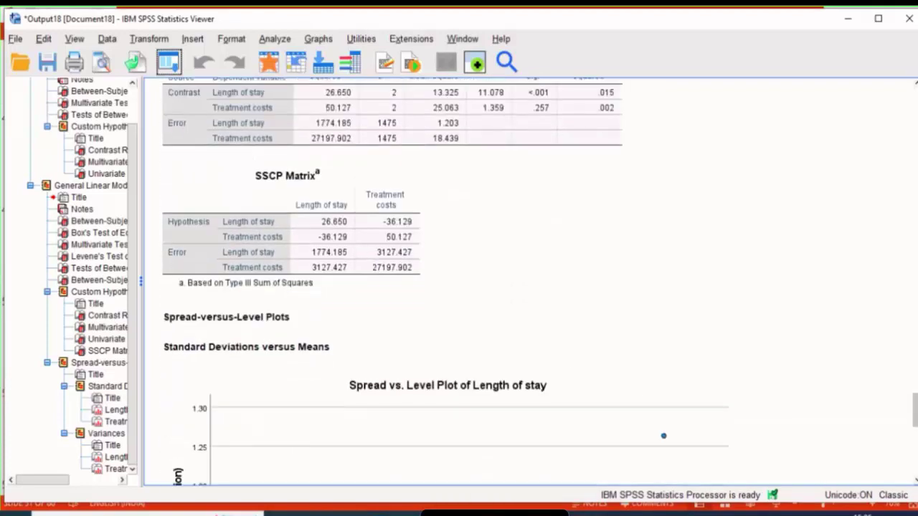
scroll(444, 279, down, 10)
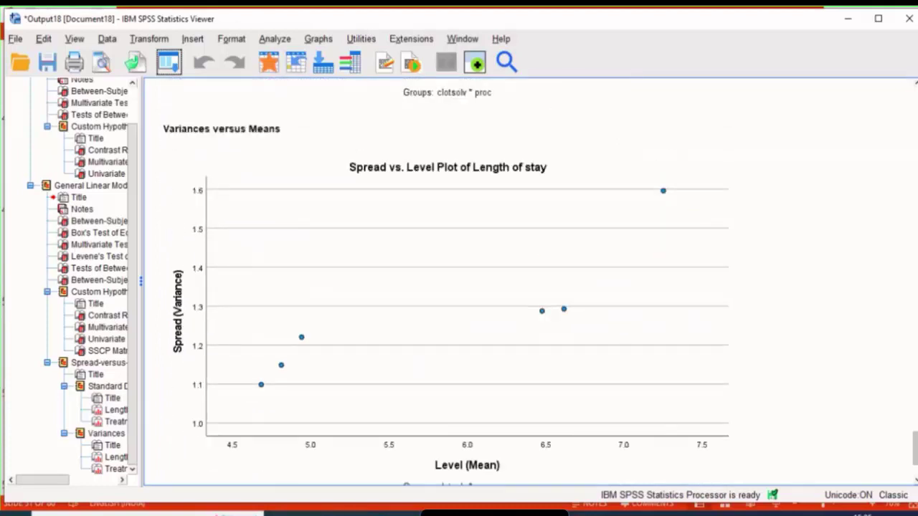
scroll(444, 280, down, 10)
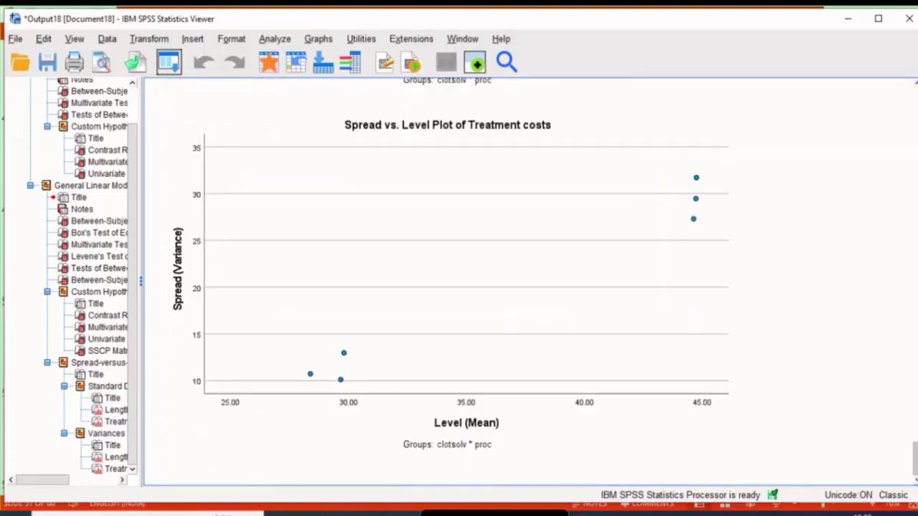
click(649, 234)
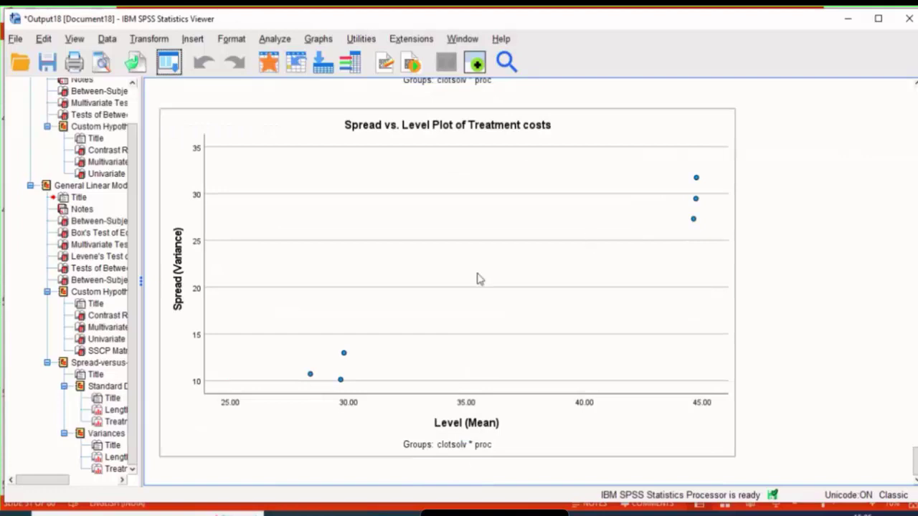
click(878, 388)
scroll(779, 362, up, 10)
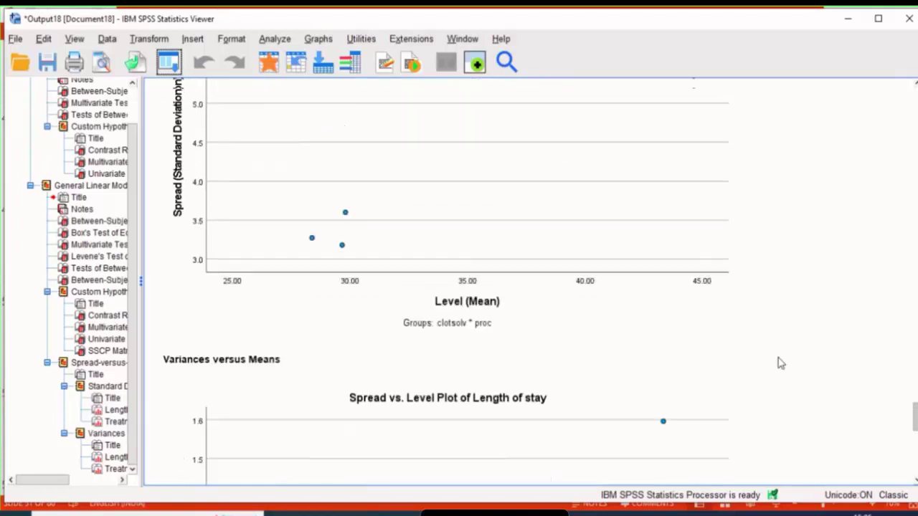
Recall the Multivariate dialog and view its profile plot and contrast settings, closing each without changes.
click(179, 63)
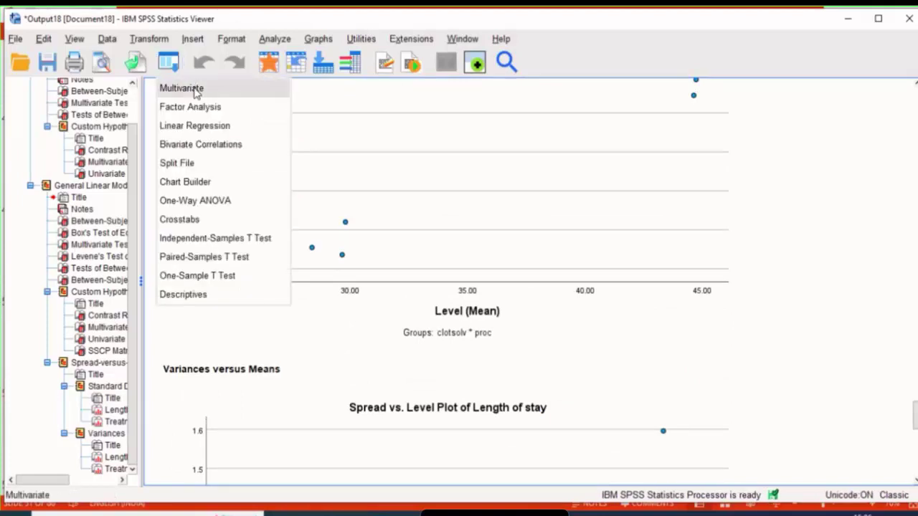
click(189, 86)
click(667, 207)
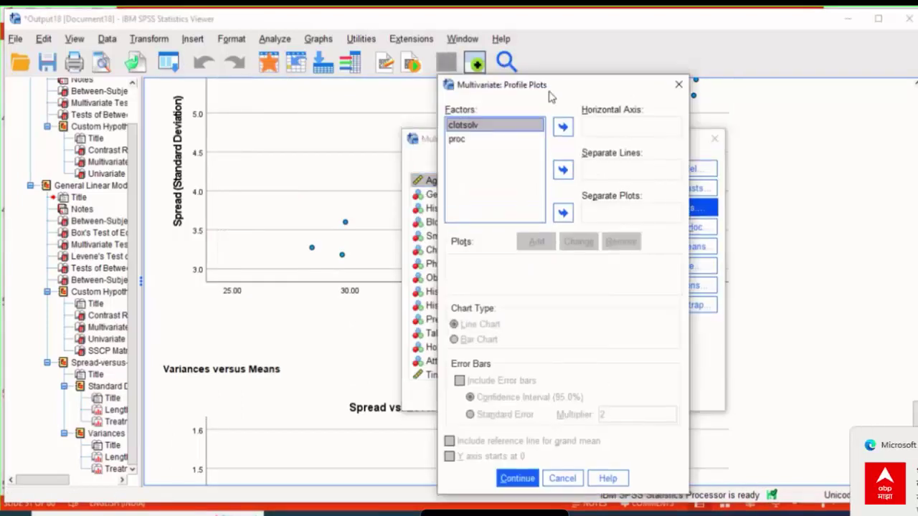
drag(549, 85, 450, 90)
click(578, 90)
click(685, 188)
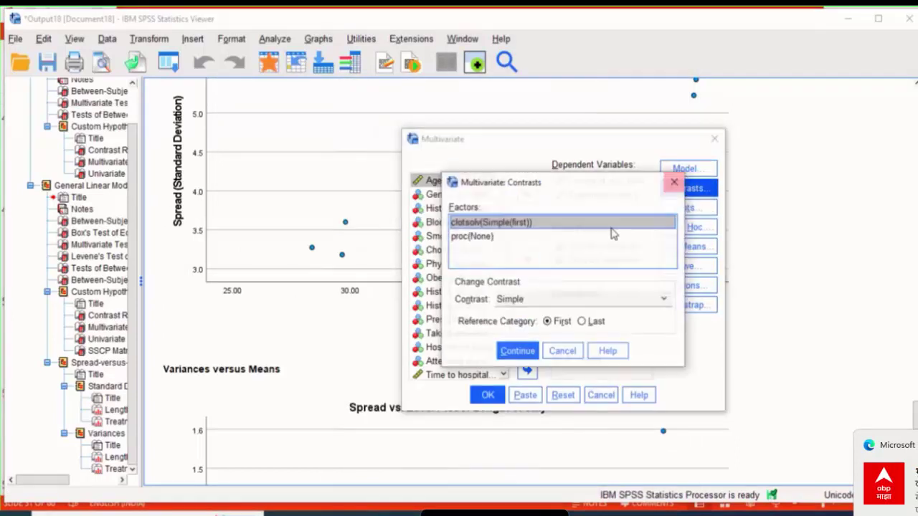
click(670, 188)
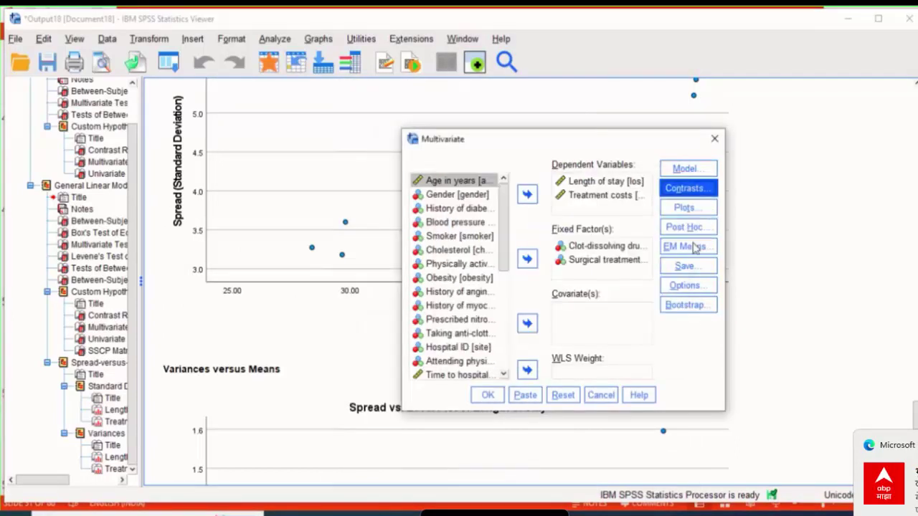
View the model, save and display option settings of the Multivariate analysis, and cancel the dialog without running it.
click(684, 169)
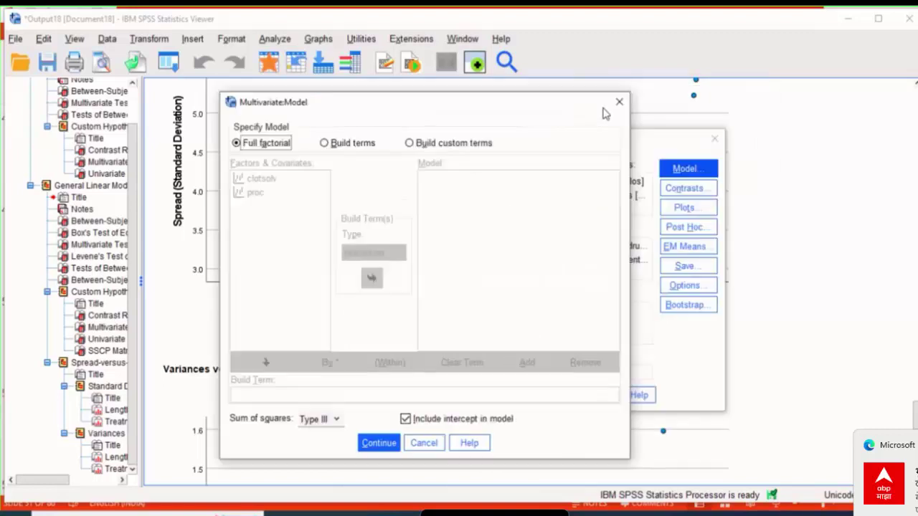
click(618, 104)
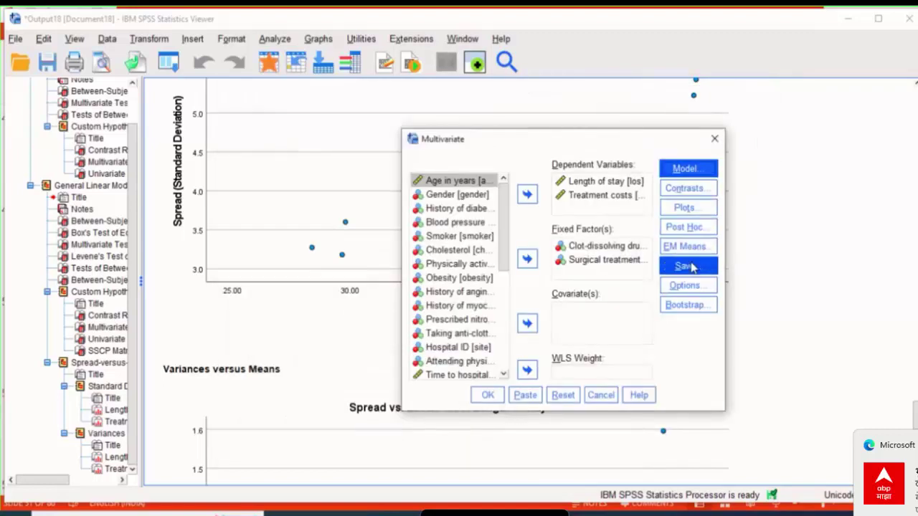
click(691, 267)
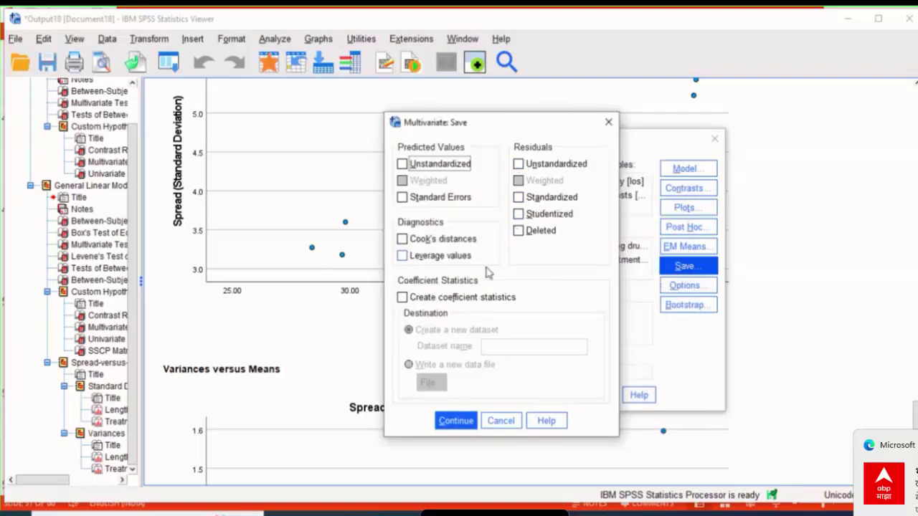
click(608, 122)
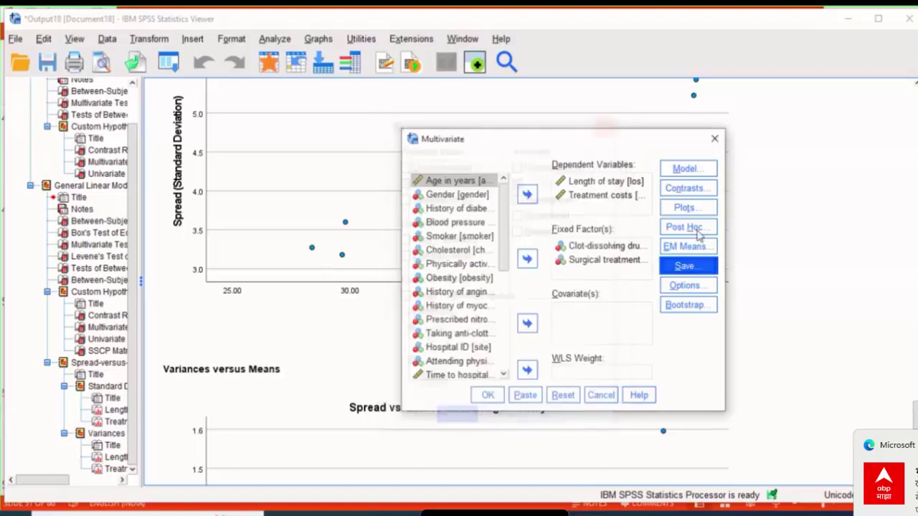
click(687, 286)
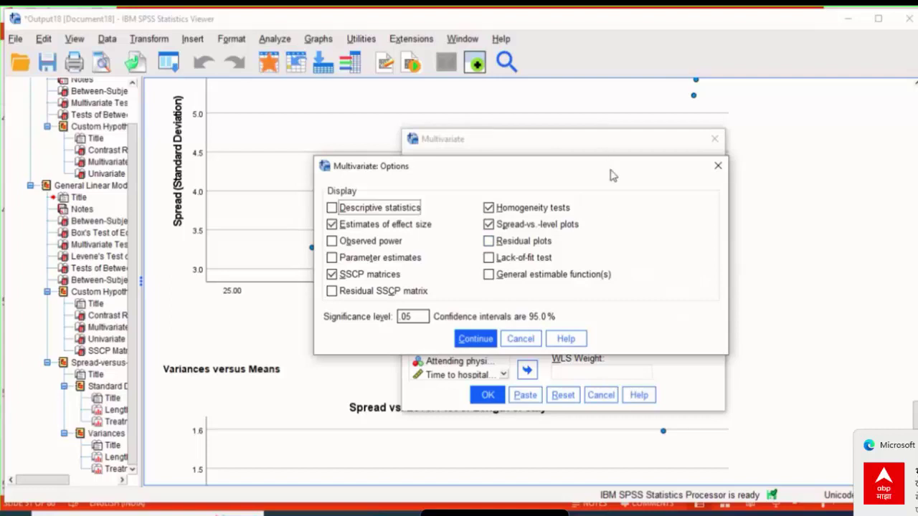
drag(611, 174, 496, 178)
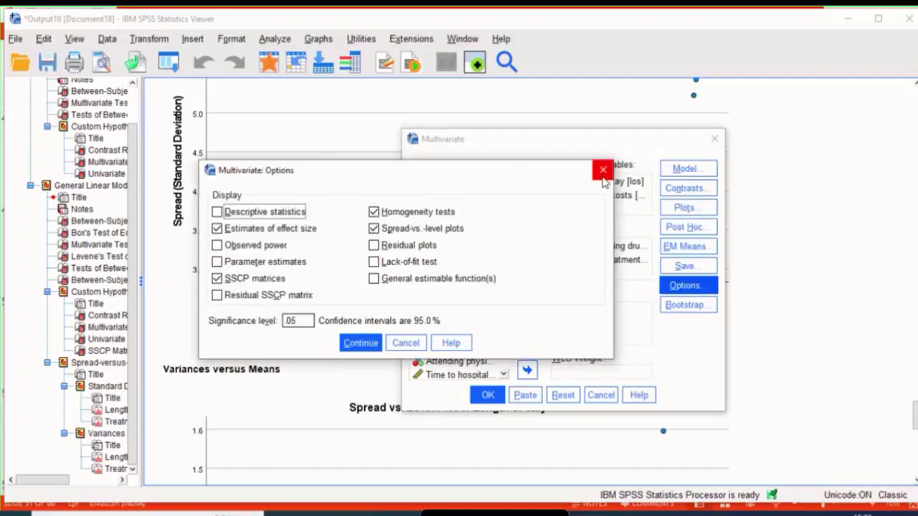
click(603, 171)
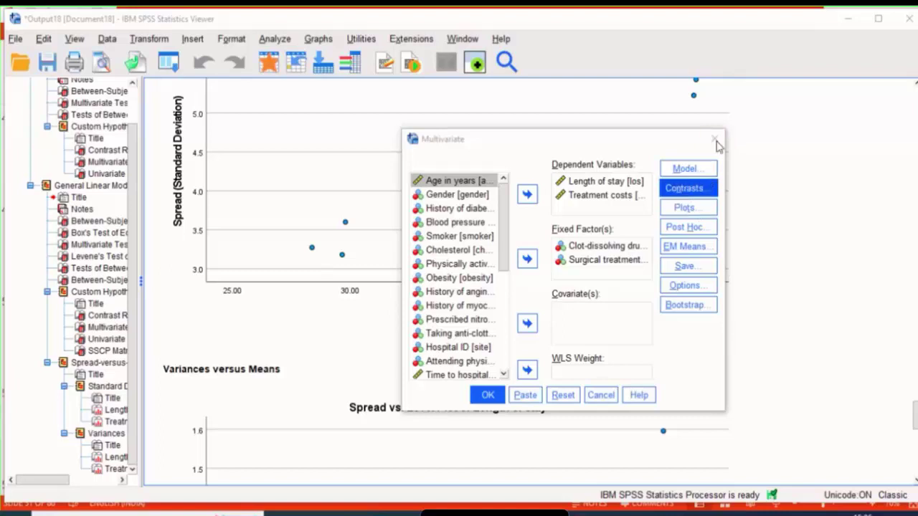
click(600, 395)
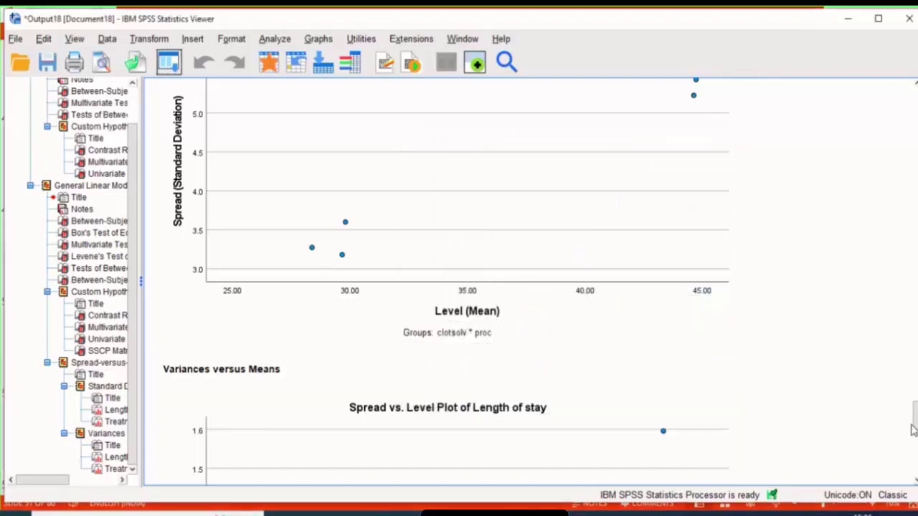
Look back over the spread-versus-level plots and Levene's test table in the output, and return to the patlos_sample.sav data.
scroll(913, 429, down, 3)
scroll(459, 280, up, 15)
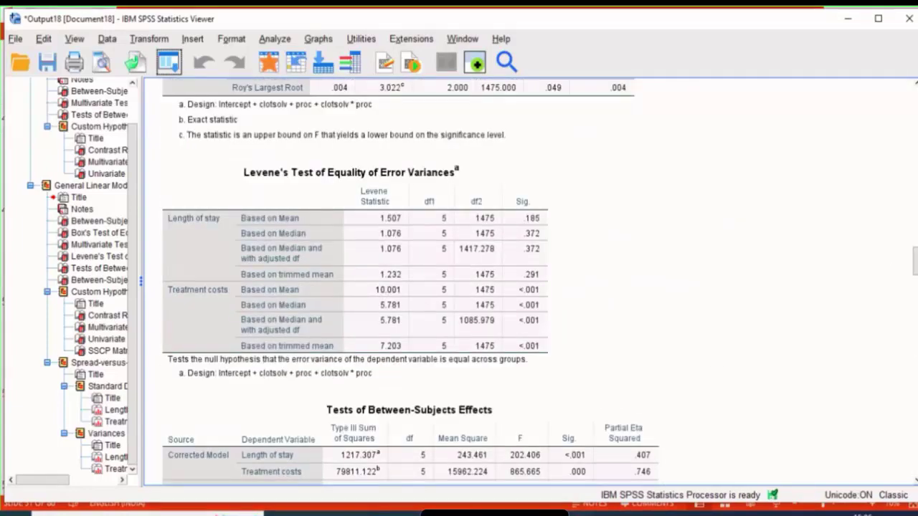
key(alt+Tab)
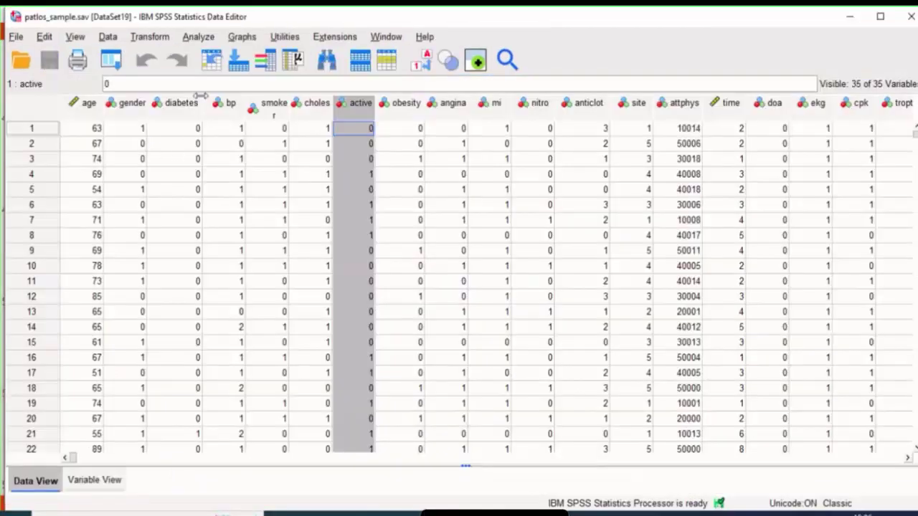
click(199, 38)
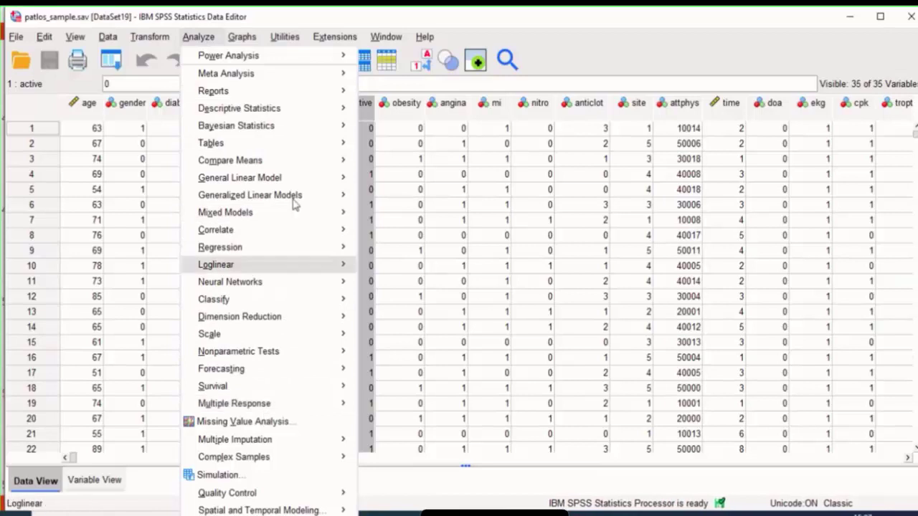
mouse_move(297, 178)
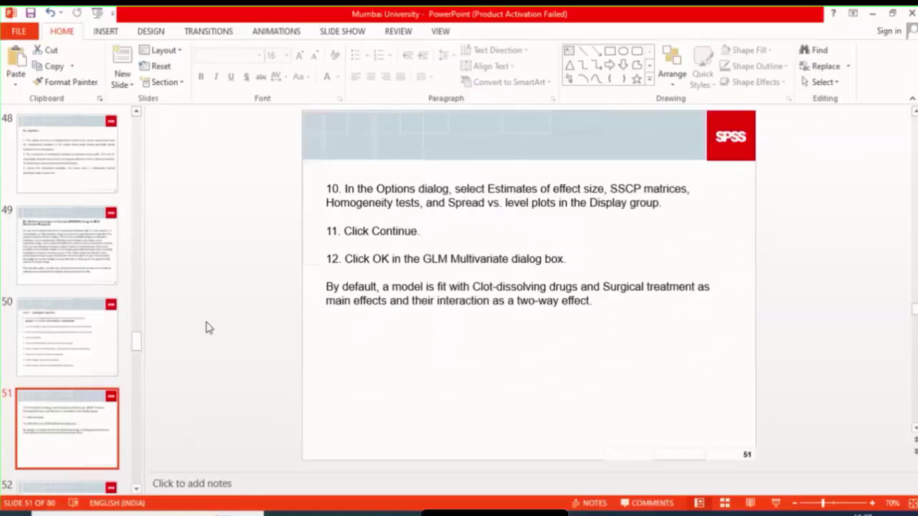
Switch to the training slides in PowerPoint and browse the thumbnails from slide 52 to slide 55.
drag(140, 349, 140, 370)
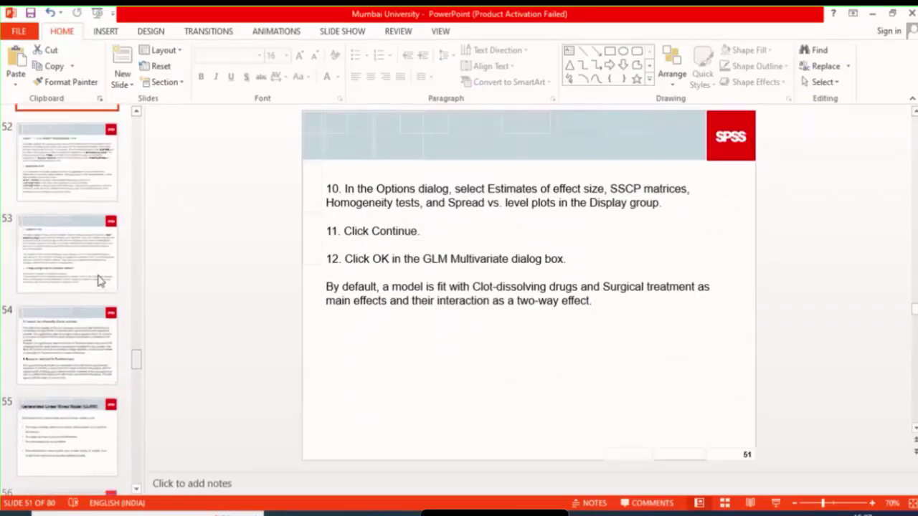
scroll(467, 252, down, 1)
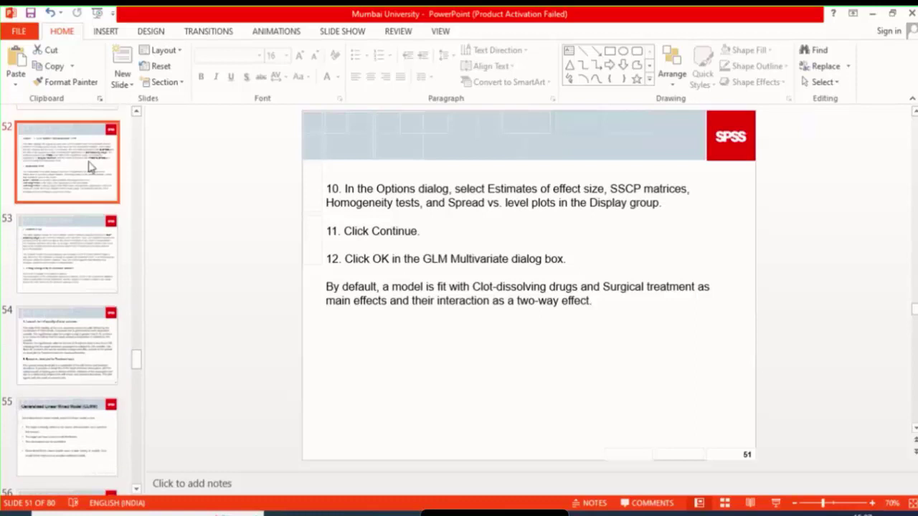
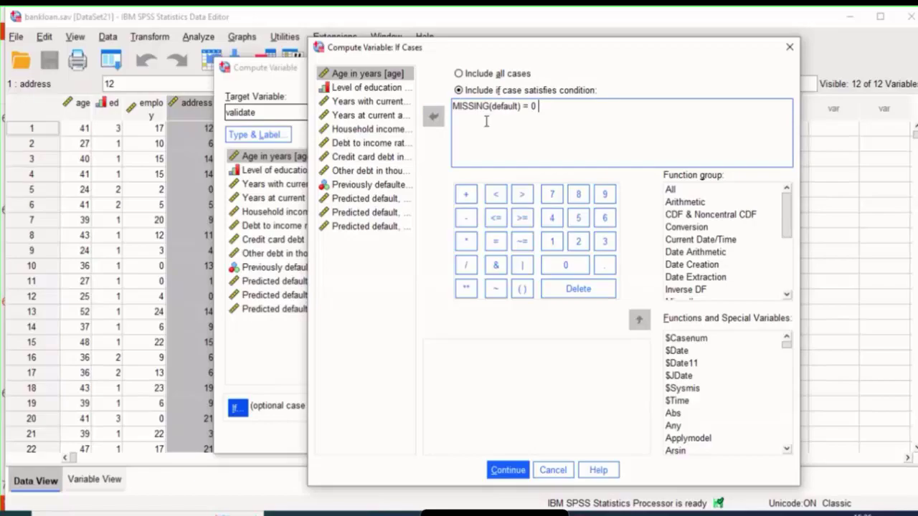
Check the condition MISSING(default) = 0 against slide 68 and compute the validate variable only for cases that satisfy it.
key(alt+Tab)
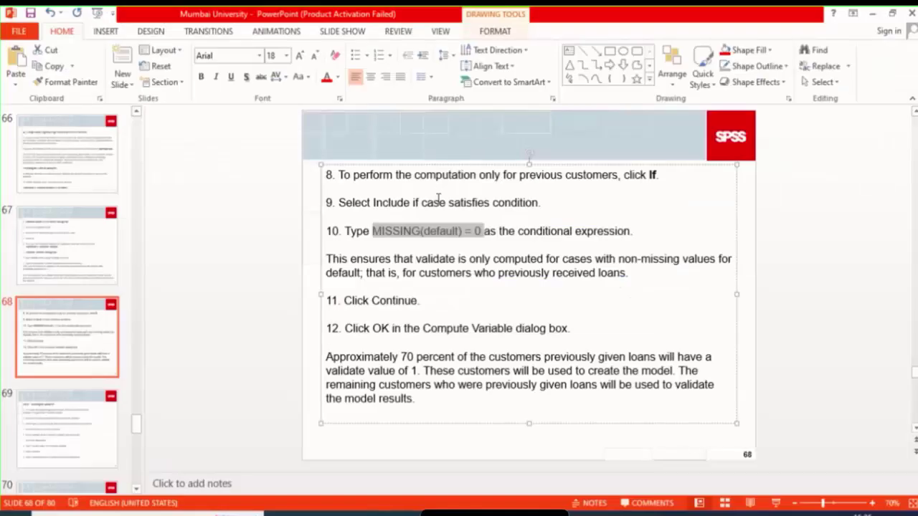
key(alt+Tab)
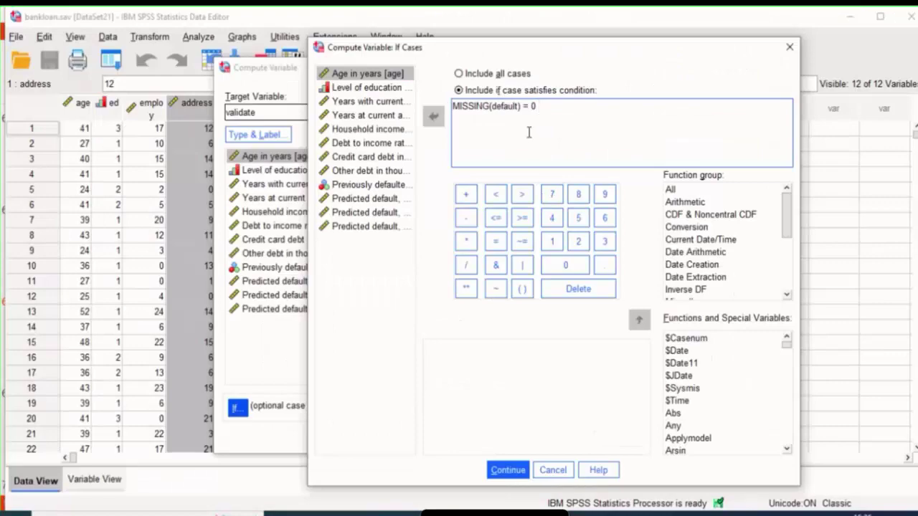
key(alt+Tab)
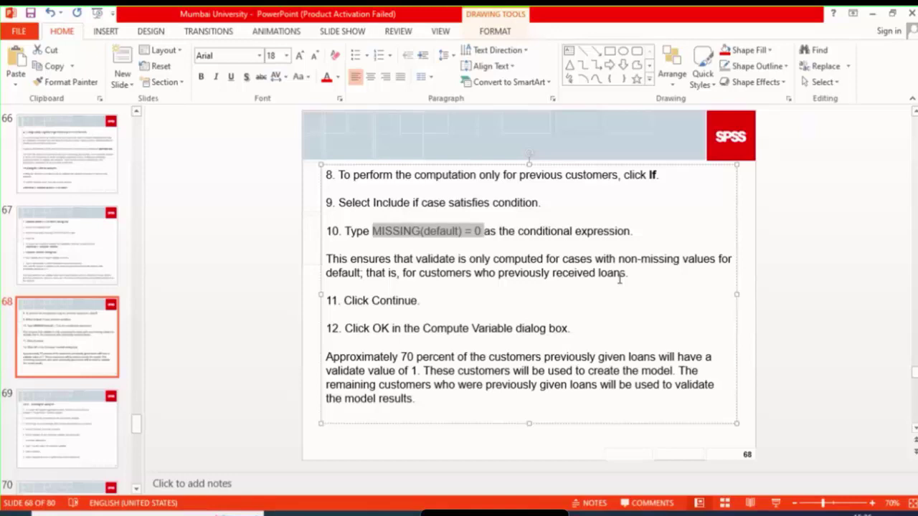
key(alt+Tab)
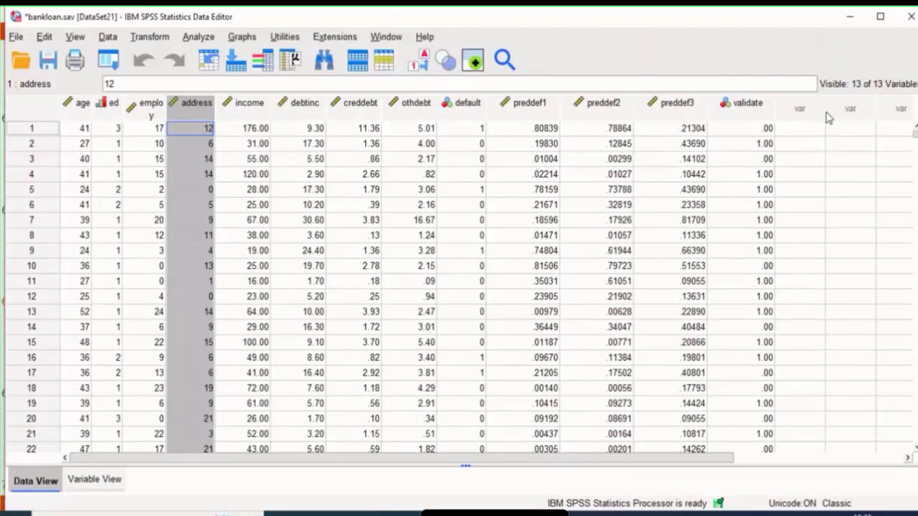
click(604, 21)
key(alt+Tab)
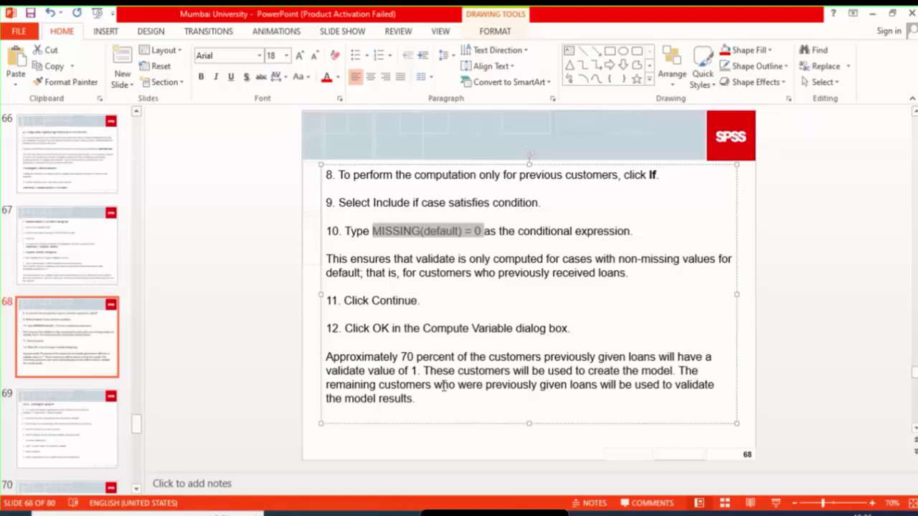
Read the analysis instructions on slide 69 in PowerPoint and start a Binary Logistic regression on bankloan.sav in SPSS.
click(48, 433)
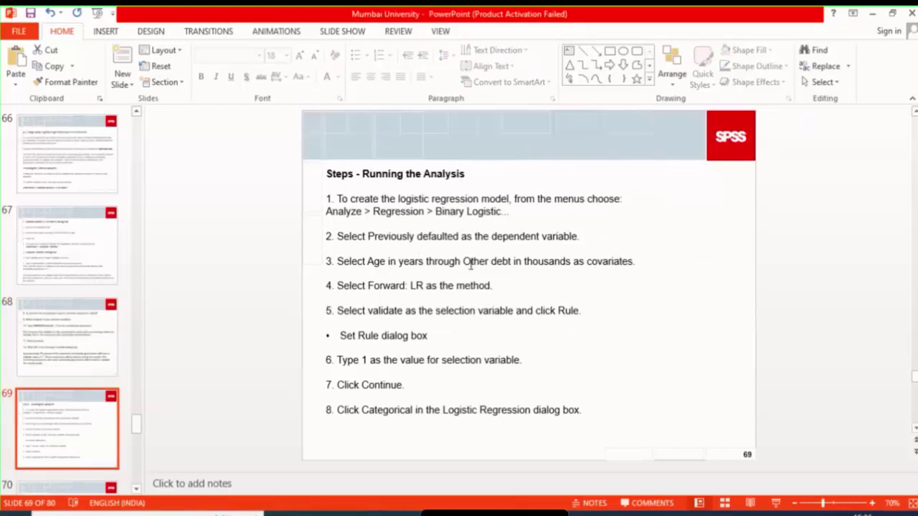
key(alt+Tab)
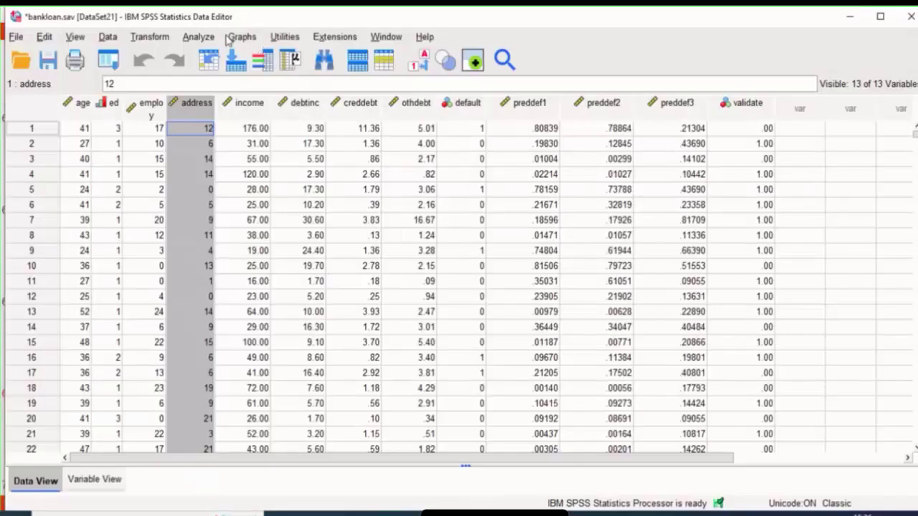
click(199, 38)
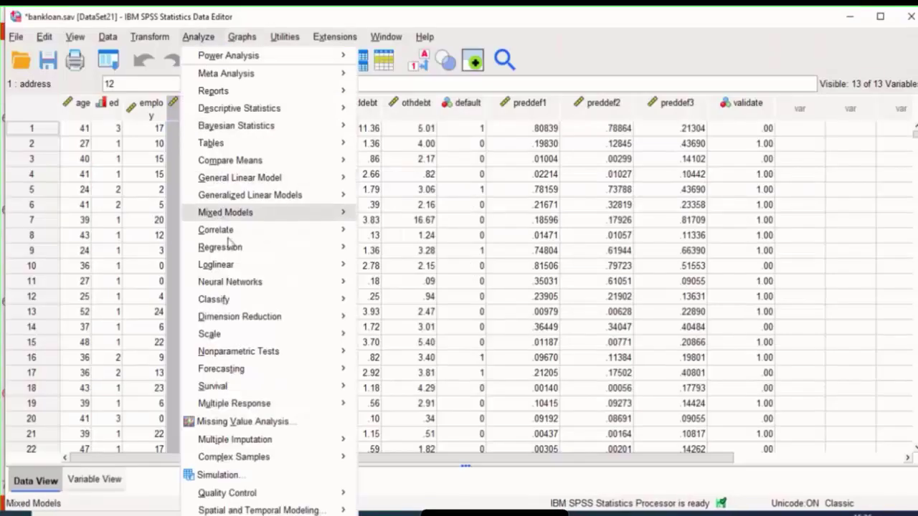
mouse_move(231, 249)
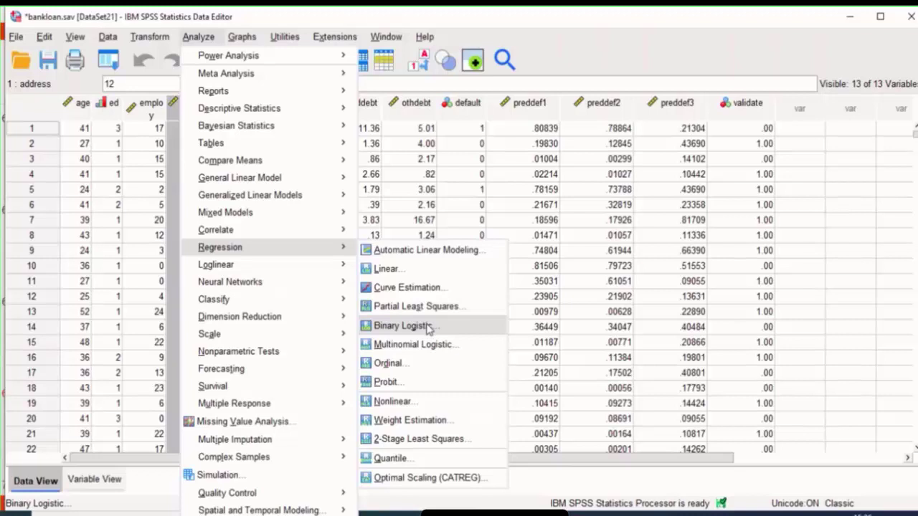
click(200, 39)
click(201, 39)
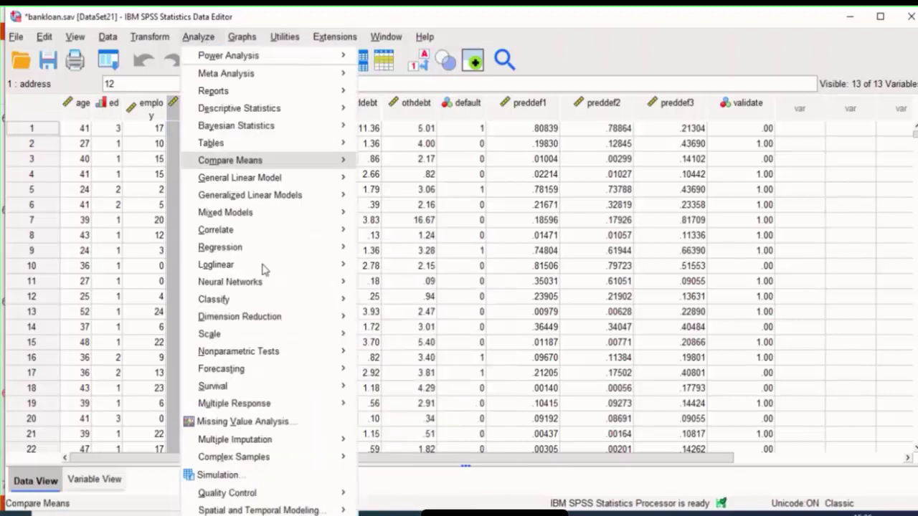
mouse_move(265, 249)
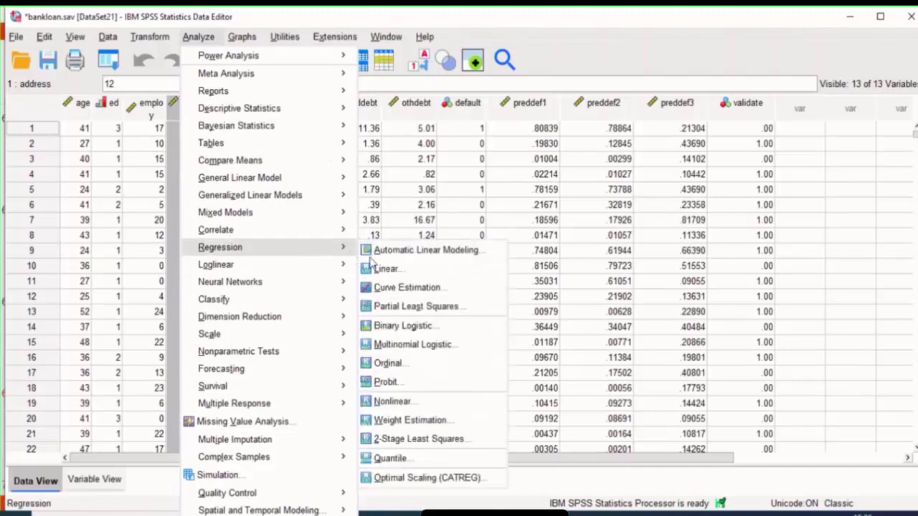
click(393, 326)
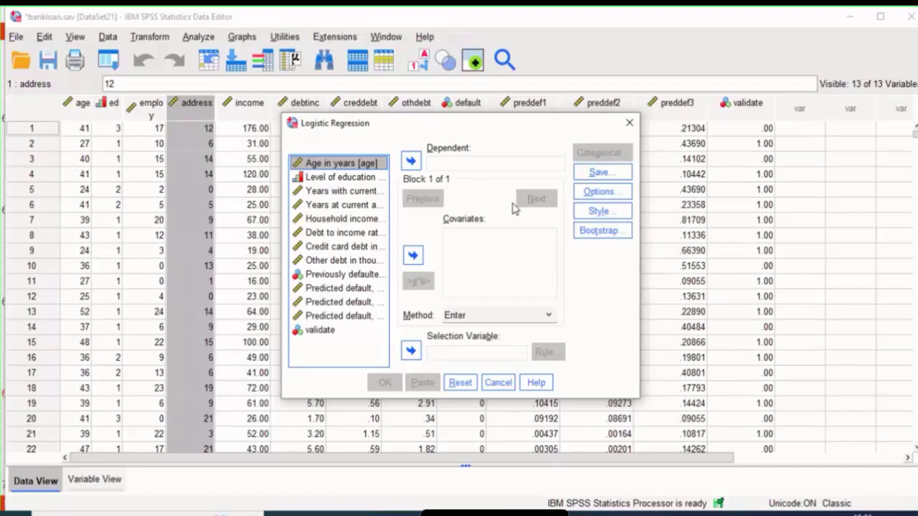
Set Previously defaulted [default] as the dependent variable of the logistic regression, following slide 69.
key(alt+Tab)
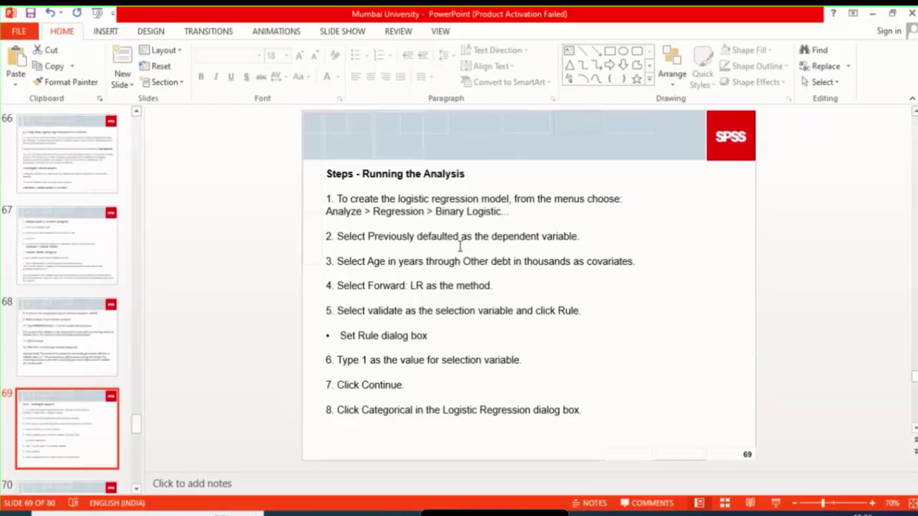
key(alt+Tab)
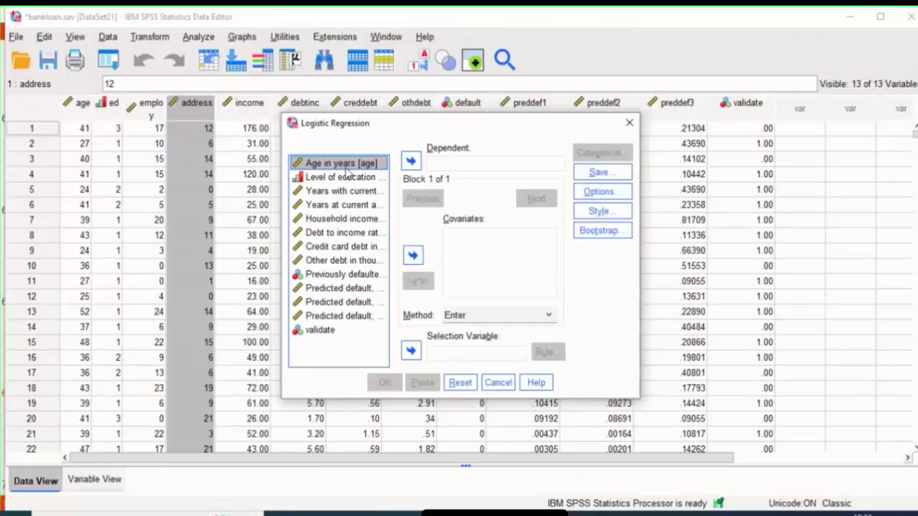
click(339, 277)
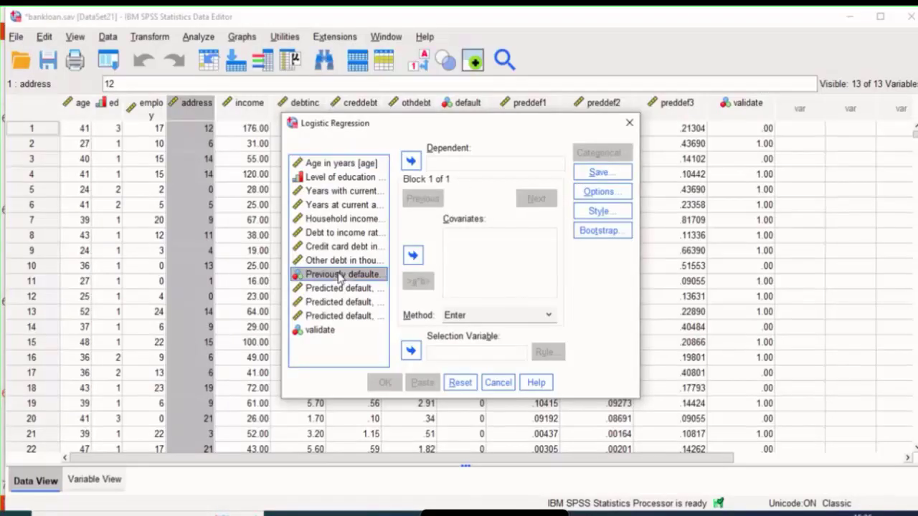
click(410, 161)
Add the variables from Age in years through Other debt in thousands as covariates, following slide 69.
key(alt+Tab)
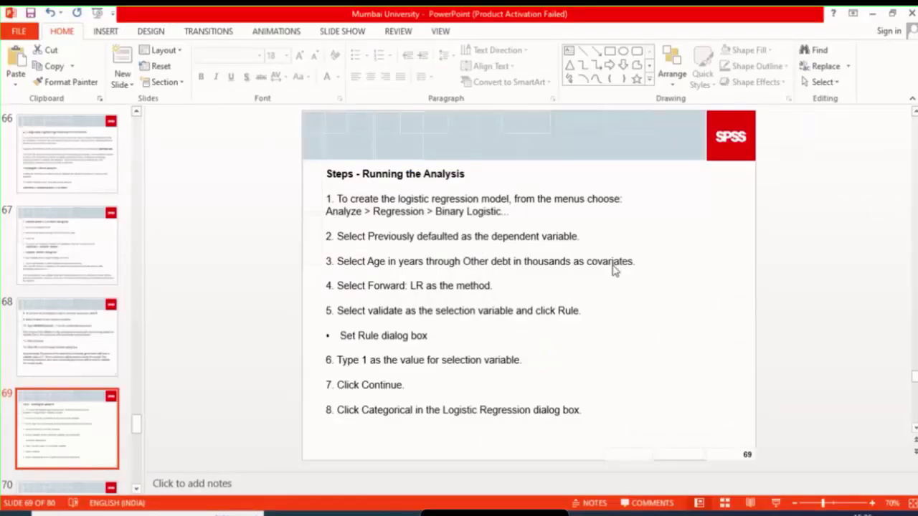
key(alt+Tab)
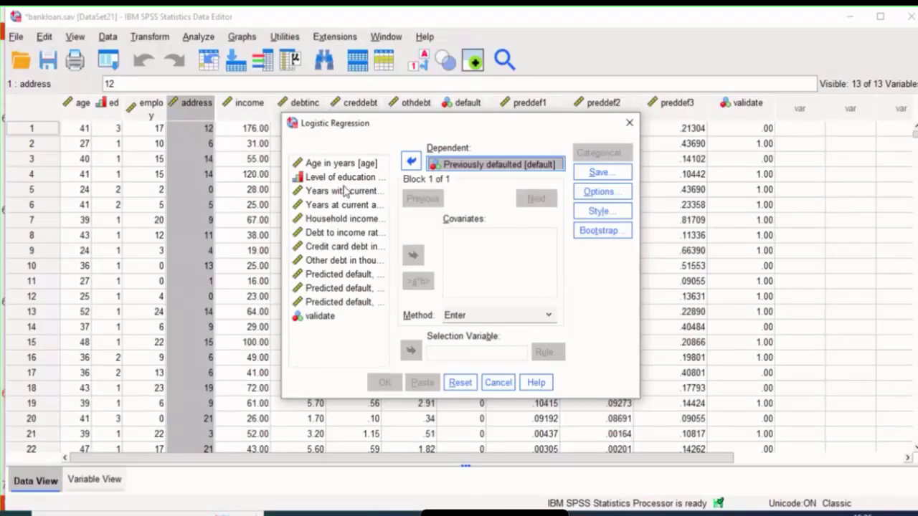
key(alt+Tab)
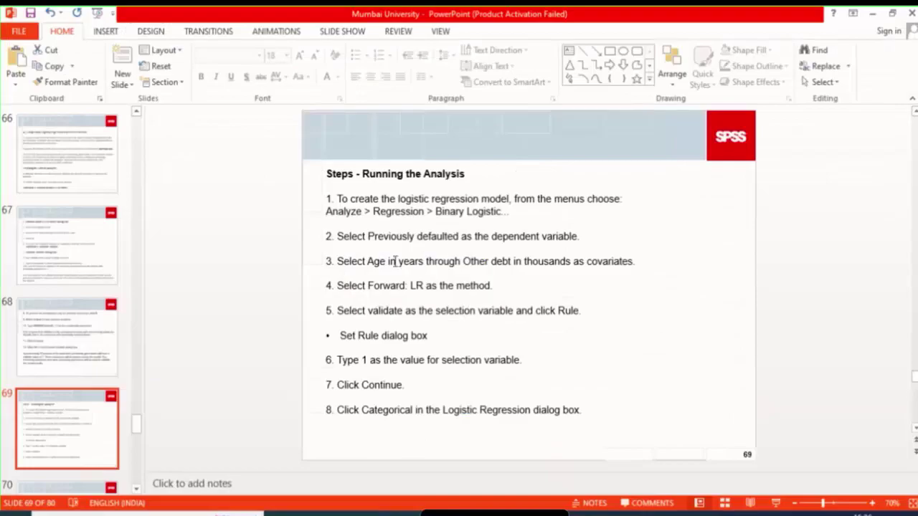
key(alt+Tab)
click(343, 165)
drag(349, 183, 352, 262)
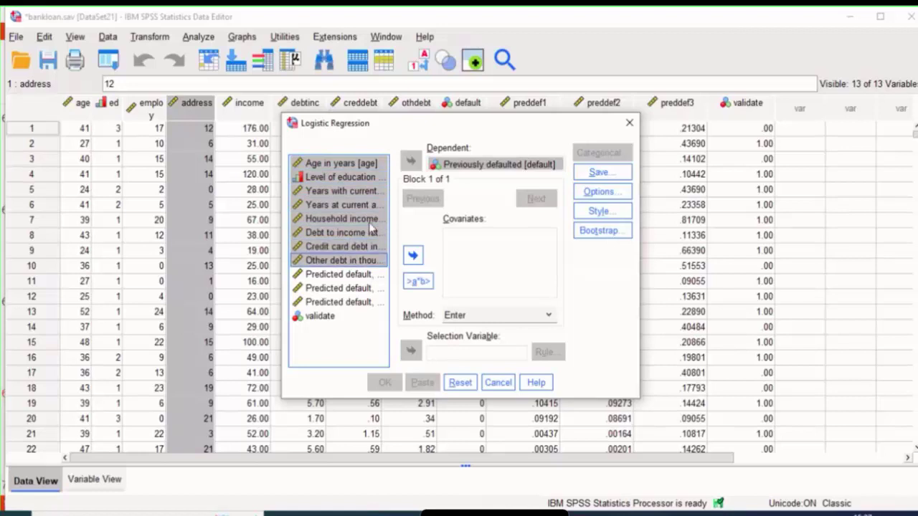
drag(353, 222, 451, 248)
Set the covariate entry method to Forward: LR and compare it with instruction 4 on slide 69.
key(alt+Tab)
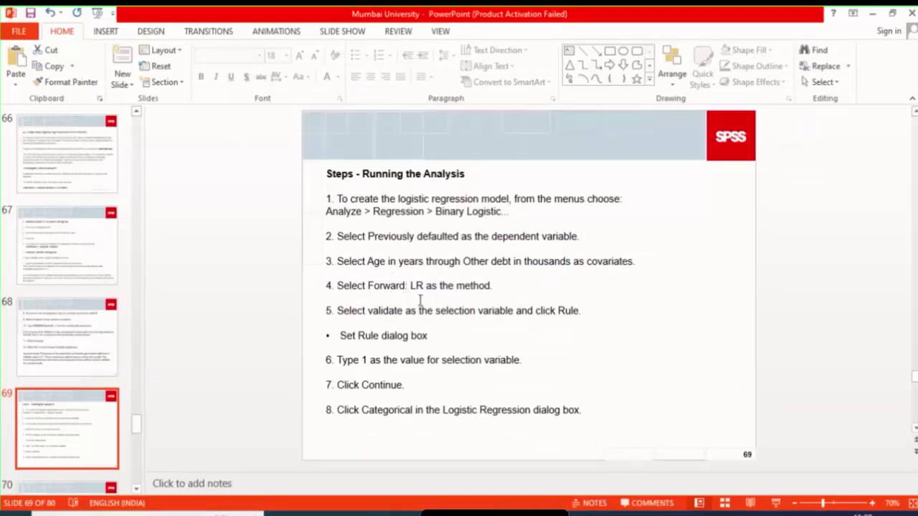
key(alt+Tab)
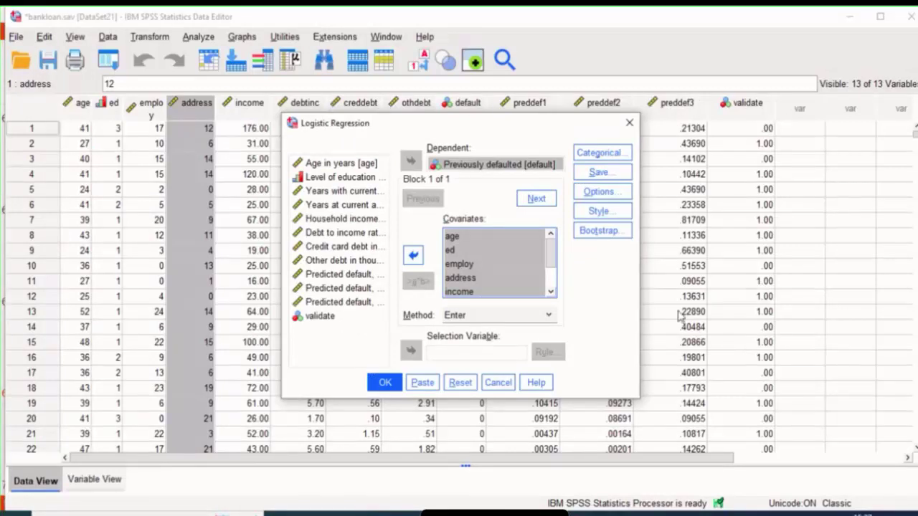
click(534, 315)
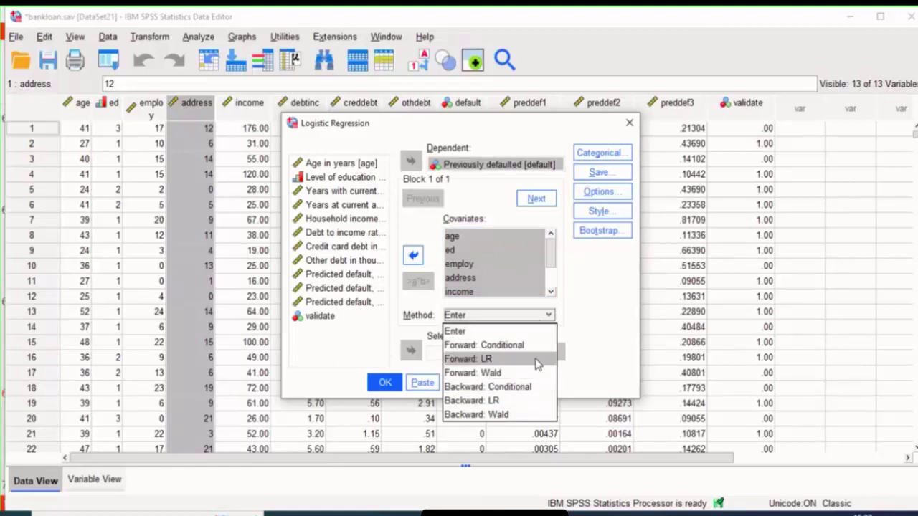
click(494, 360)
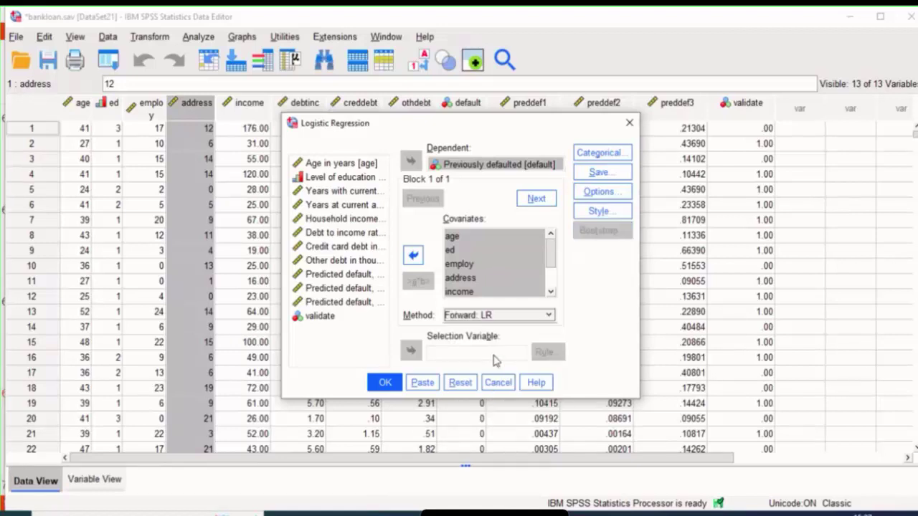
key(alt+Tab)
drag(413, 276, 494, 292)
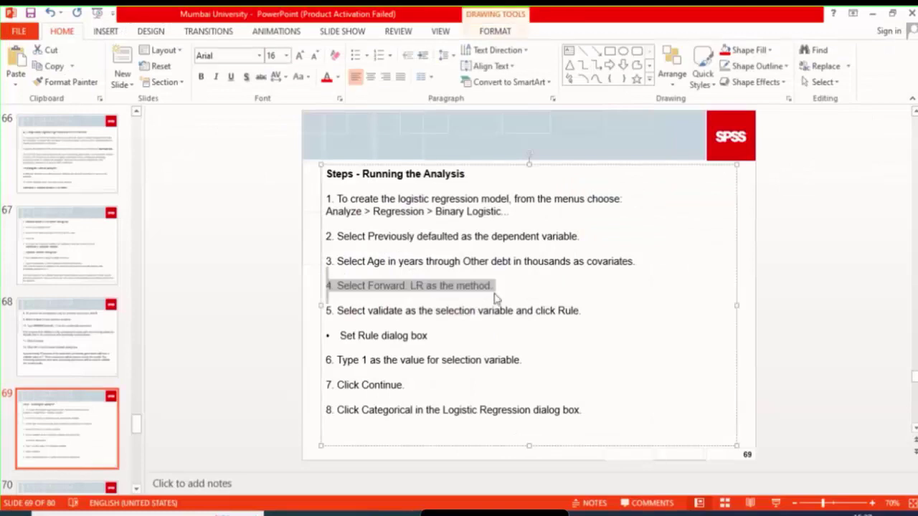
Set validate as the selection variable of the logistic regression in SPSS, following instruction 5 on slide 69 in PowerPoint.
click(560, 341)
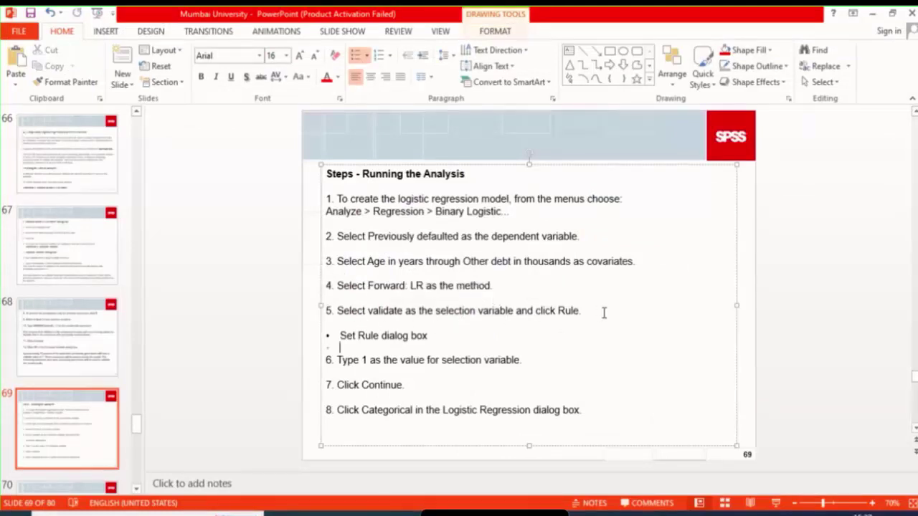
key(alt+Tab)
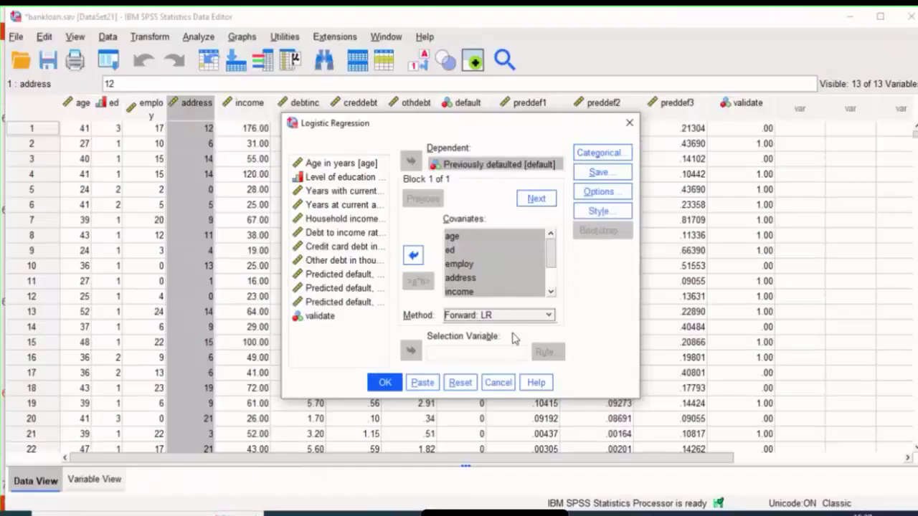
click(497, 355)
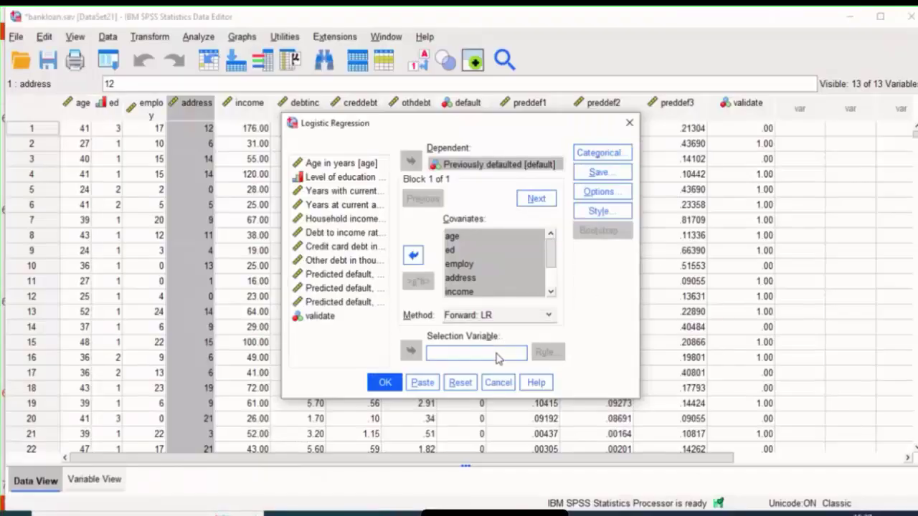
key(alt+Tab)
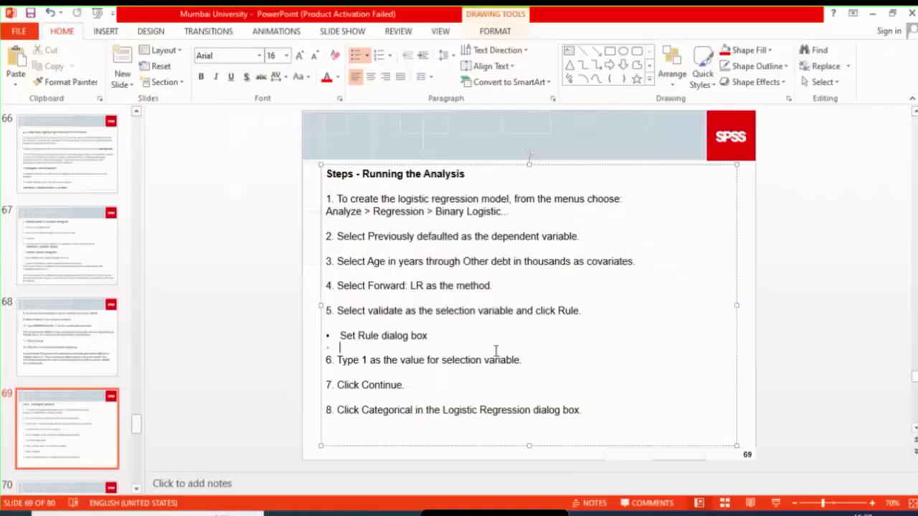
key(alt+Tab)
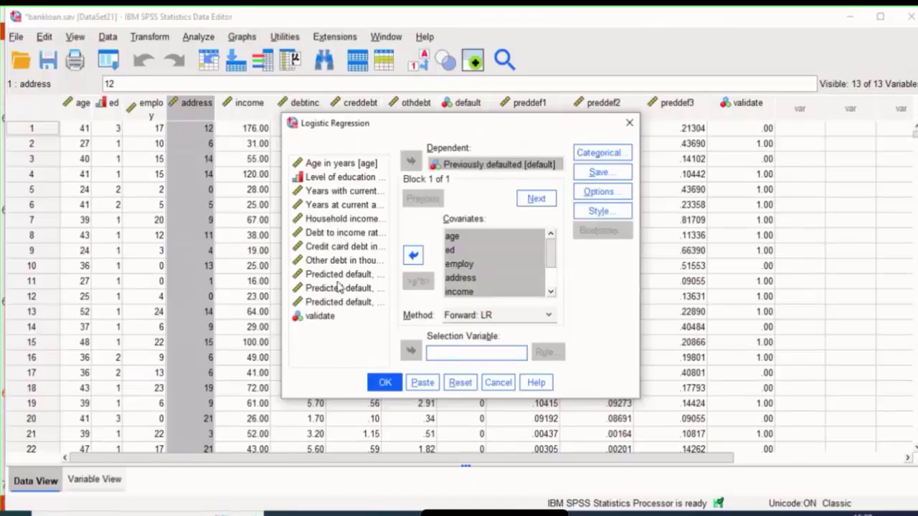
click(320, 317)
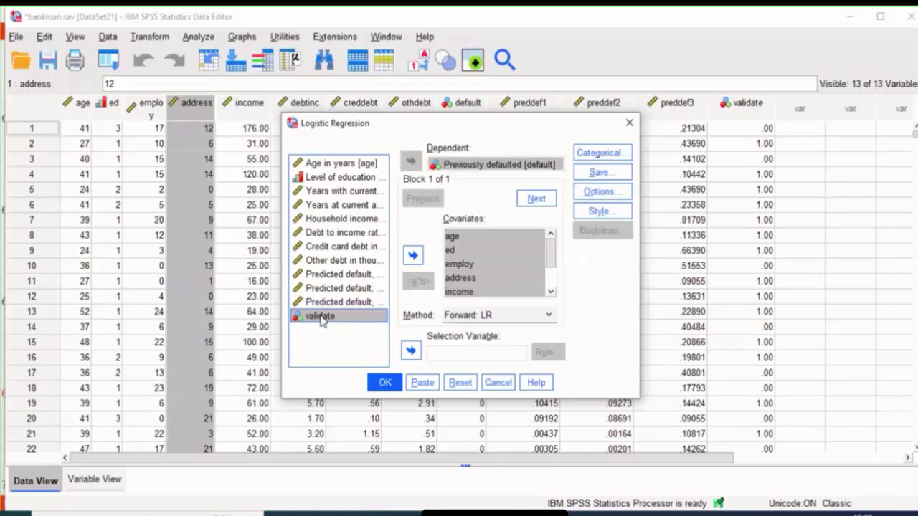
drag(320, 321, 451, 353)
Define the selection rule so that validate equals 1.
click(545, 353)
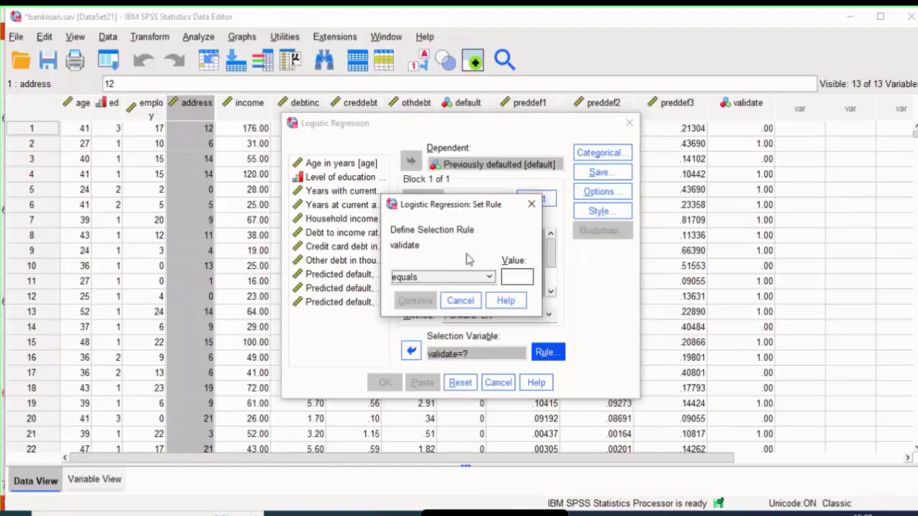
drag(453, 208, 557, 239)
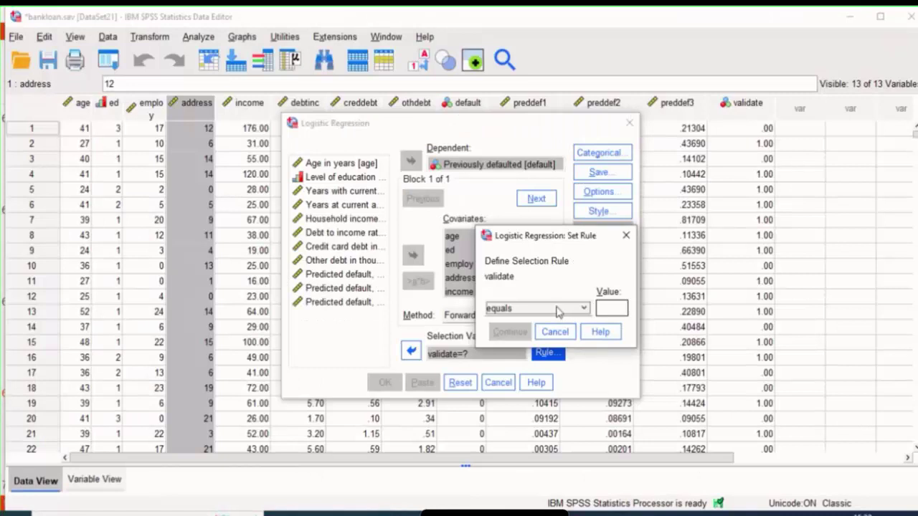
click(559, 308)
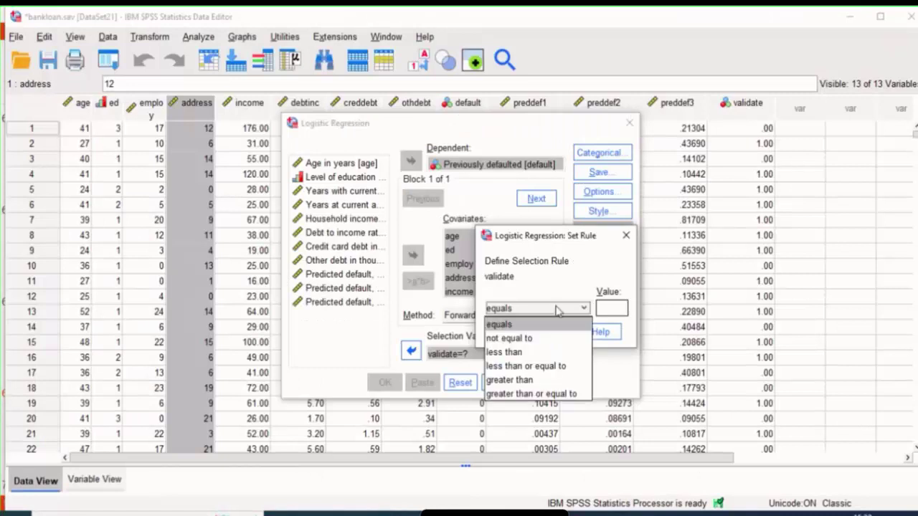
click(619, 310)
text(1)
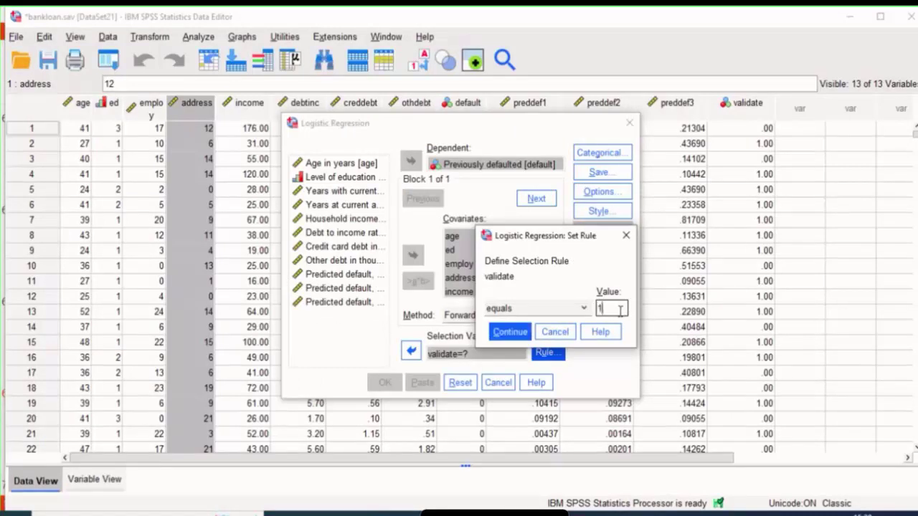
click(509, 332)
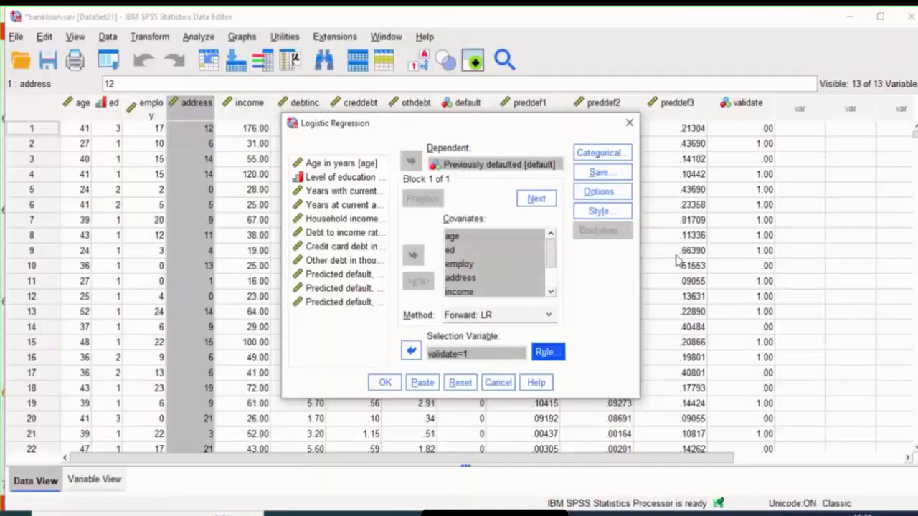
Define Level of education as a categorical covariate with the Indicator contrast, following instruction 9 on slide 70 in PowerPoint.
click(614, 156)
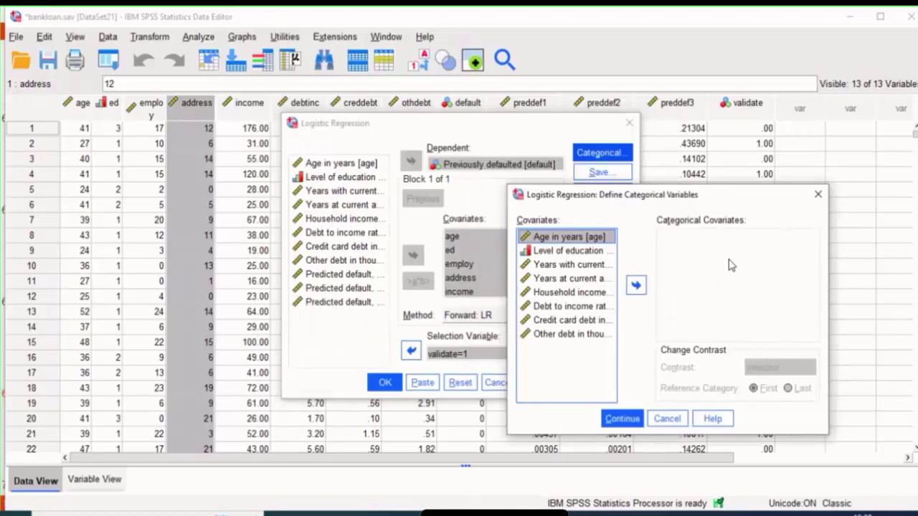
key(alt+Tab)
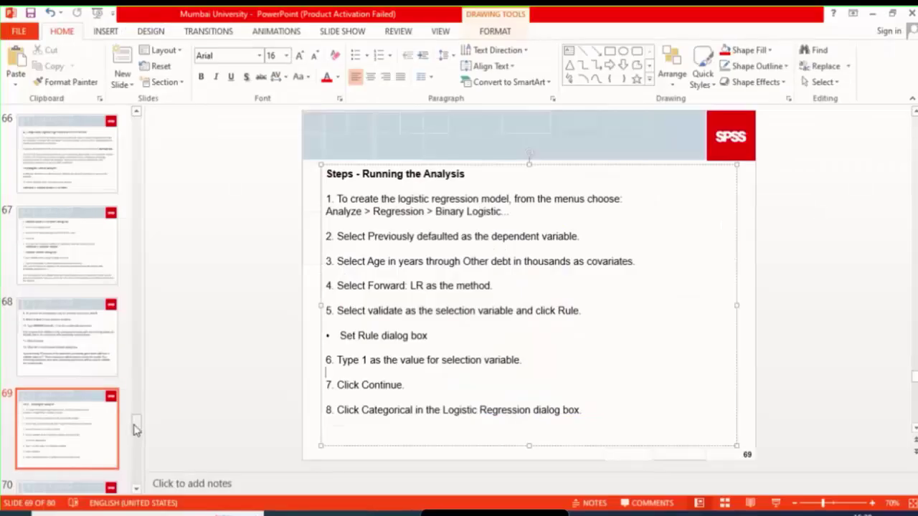
scroll(134, 430, down, 3)
click(75, 290)
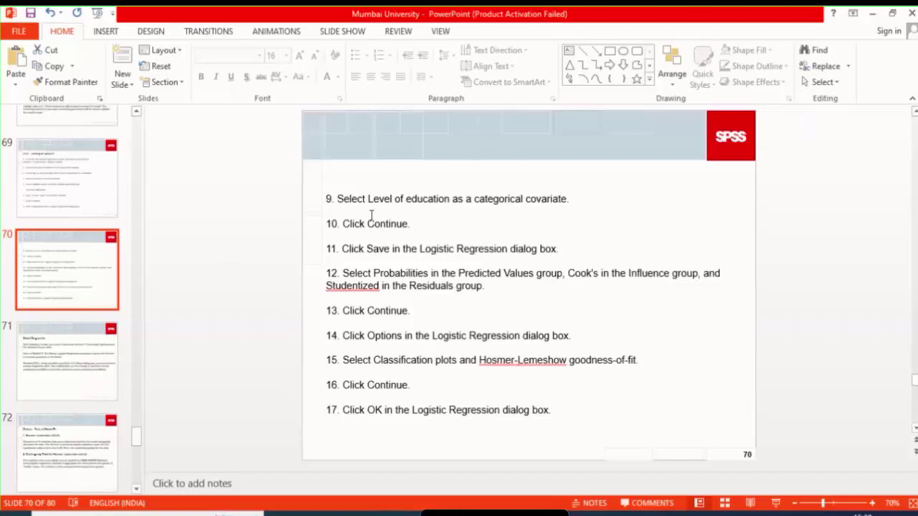
key(alt+Tab)
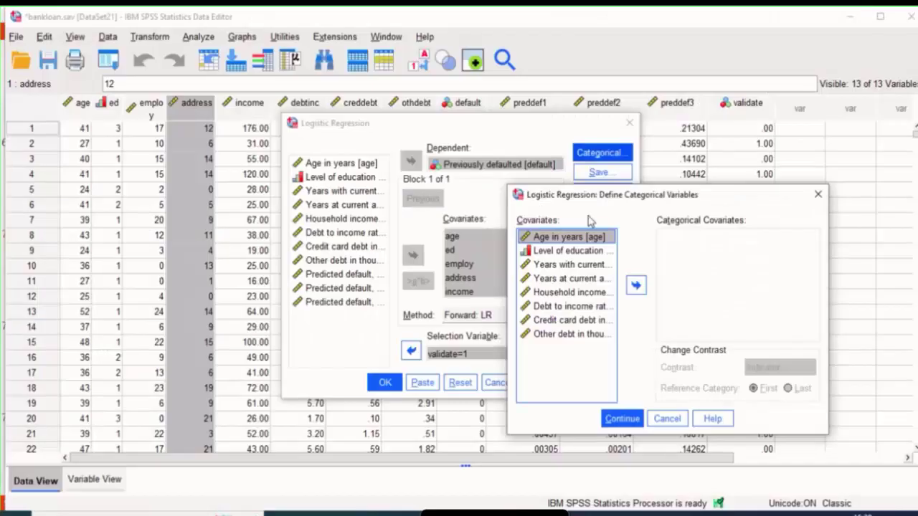
click(574, 252)
drag(565, 251, 692, 263)
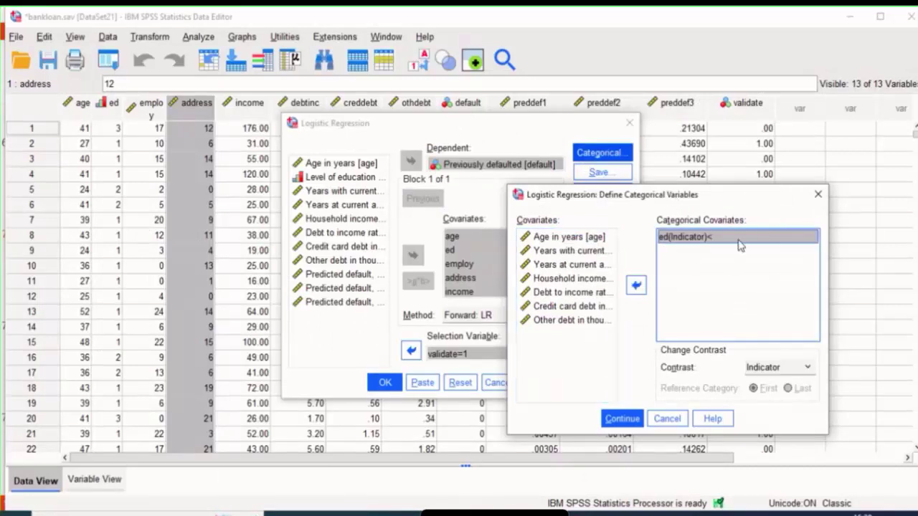
key(alt+Tab)
click(621, 419)
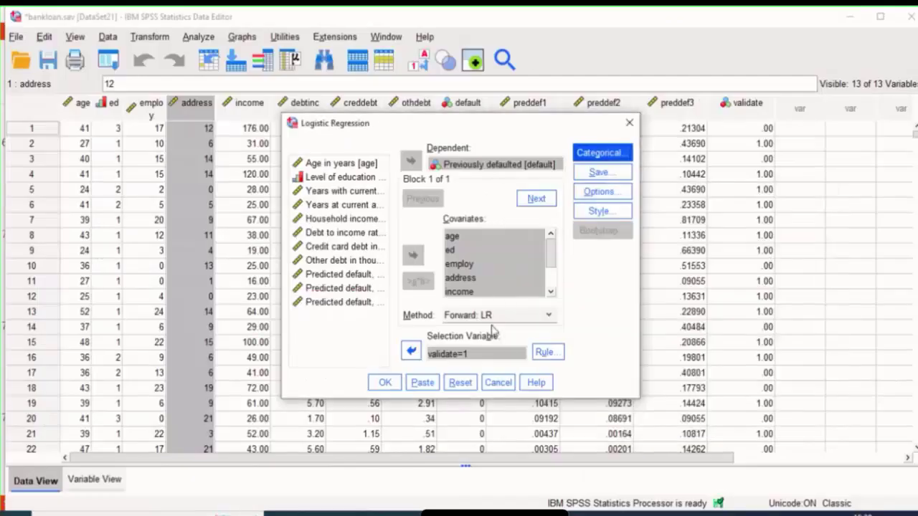
click(605, 174)
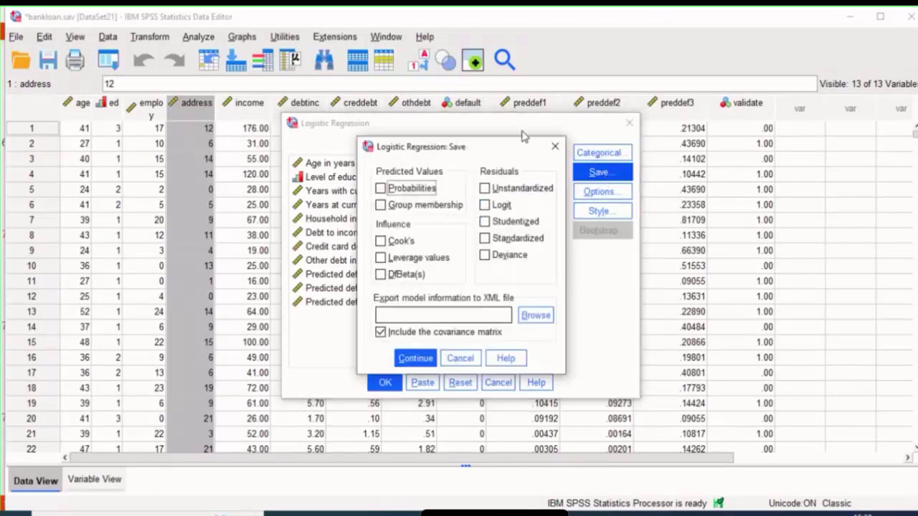
drag(473, 147, 552, 184)
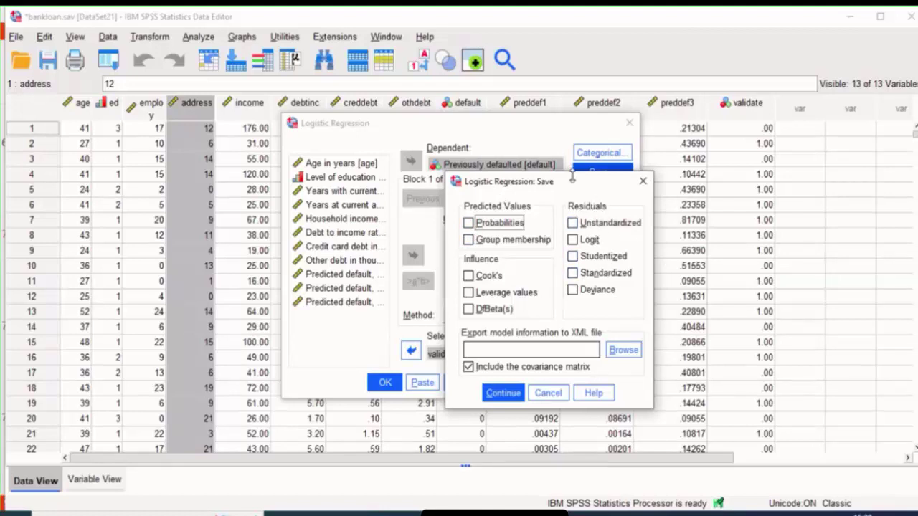
click(642, 180)
Choose to save predicted Probabilities and Cook's influence values, following instruction 12 on slide 70 in PowerPoint.
click(609, 173)
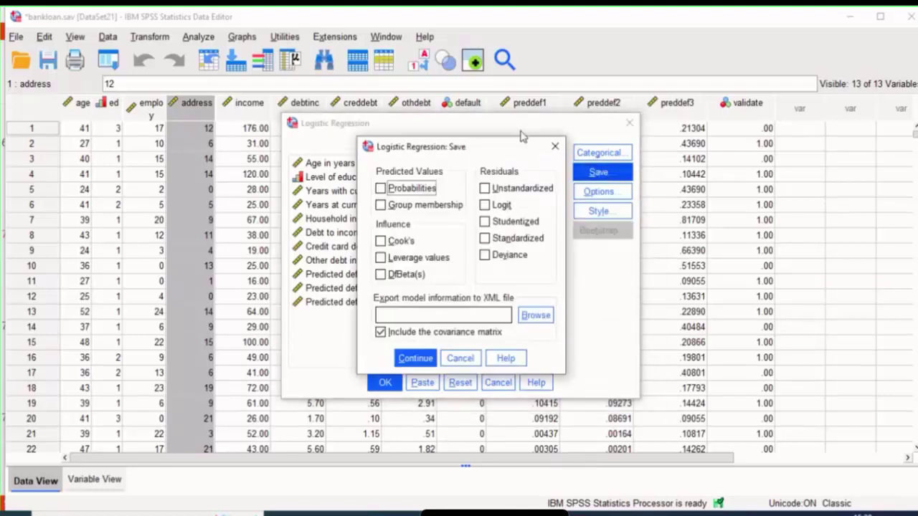
key(alt+Tab)
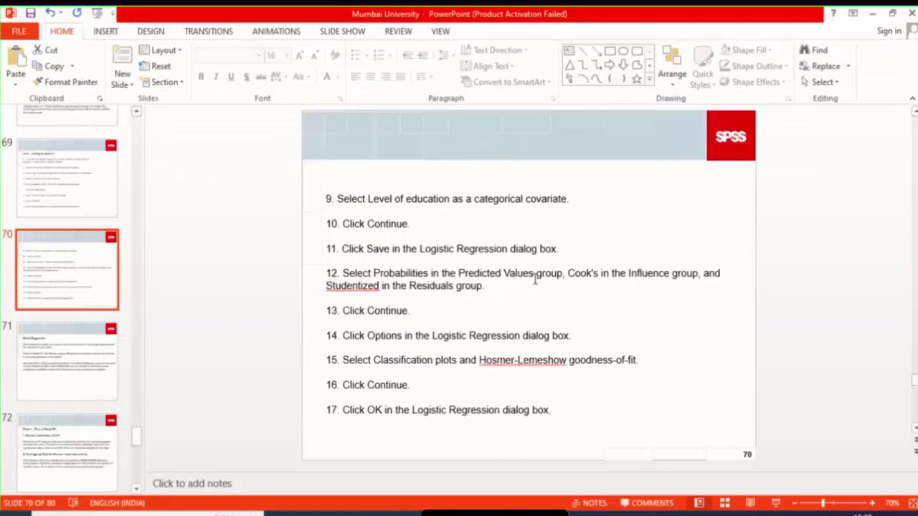
key(alt+Tab)
click(380, 188)
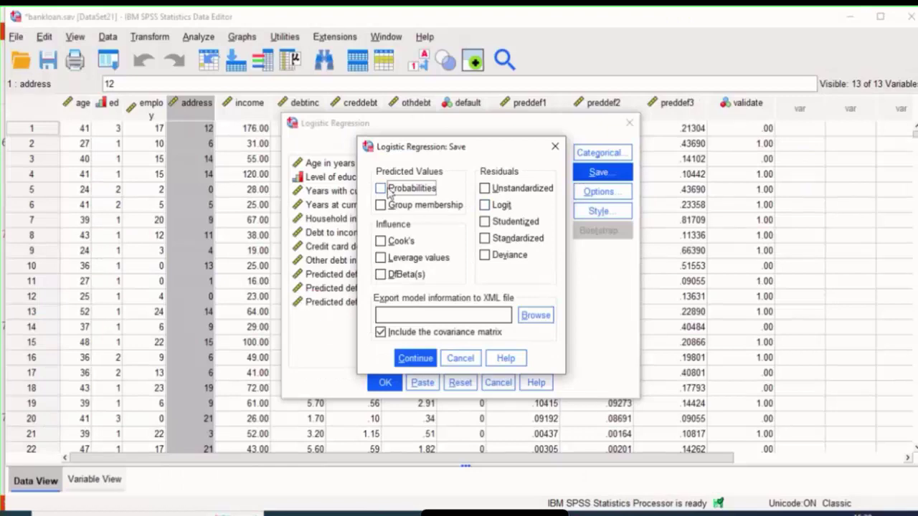
key(alt+Tab)
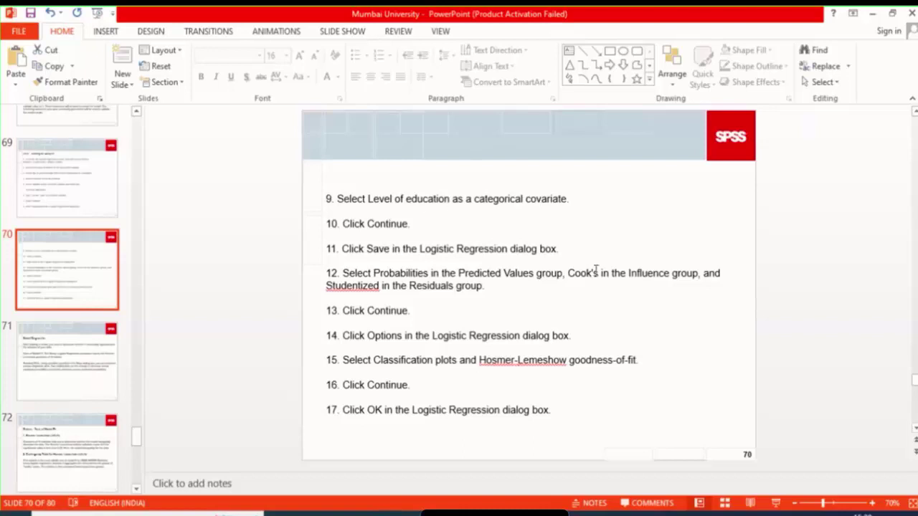
key(alt+Tab)
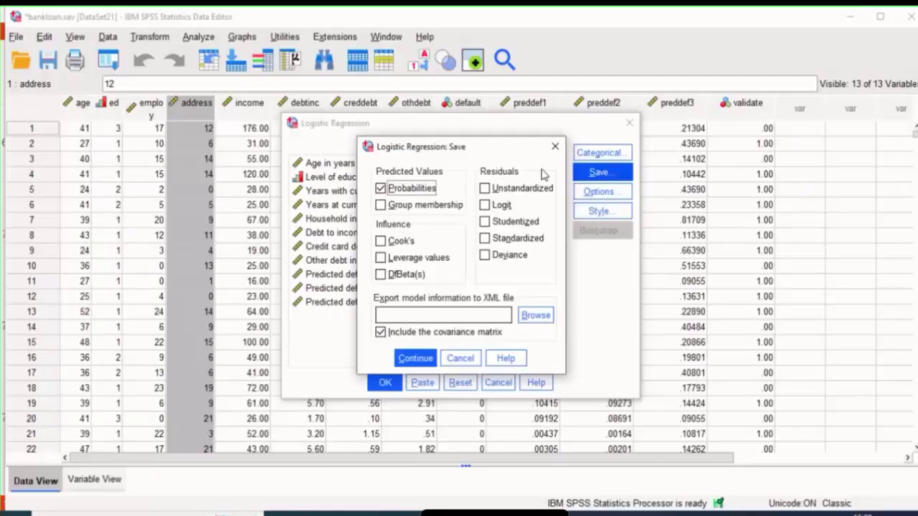
click(381, 241)
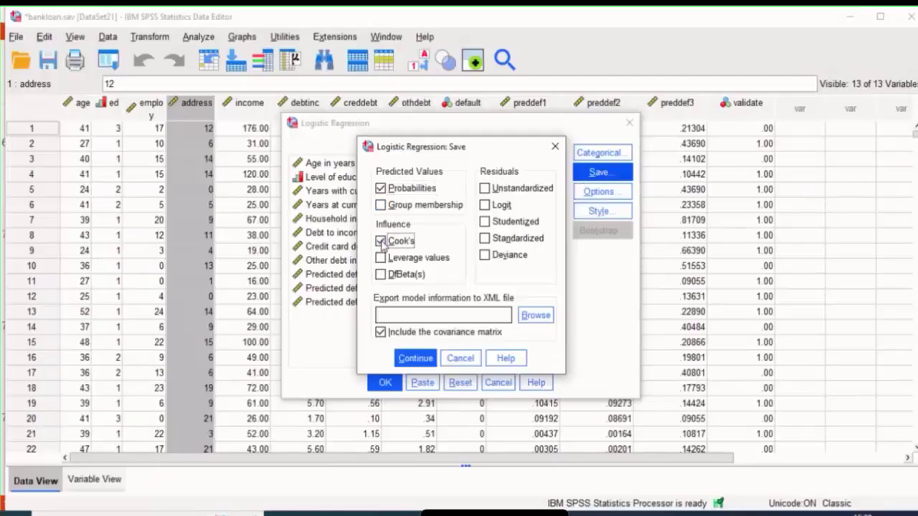
Add Studentized residuals to the saved values per slide 70 and apply the save settings.
key(alt+Tab)
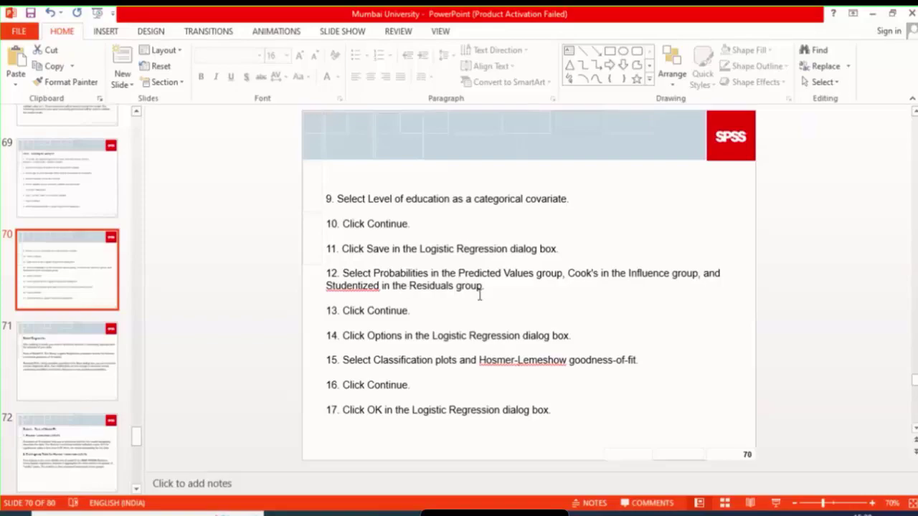
key(alt+Tab)
click(485, 222)
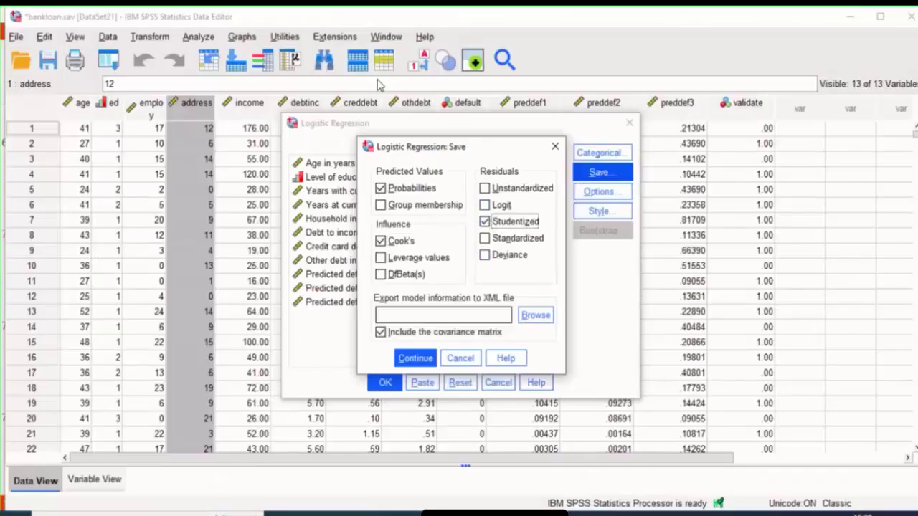
key(alt+Tab)
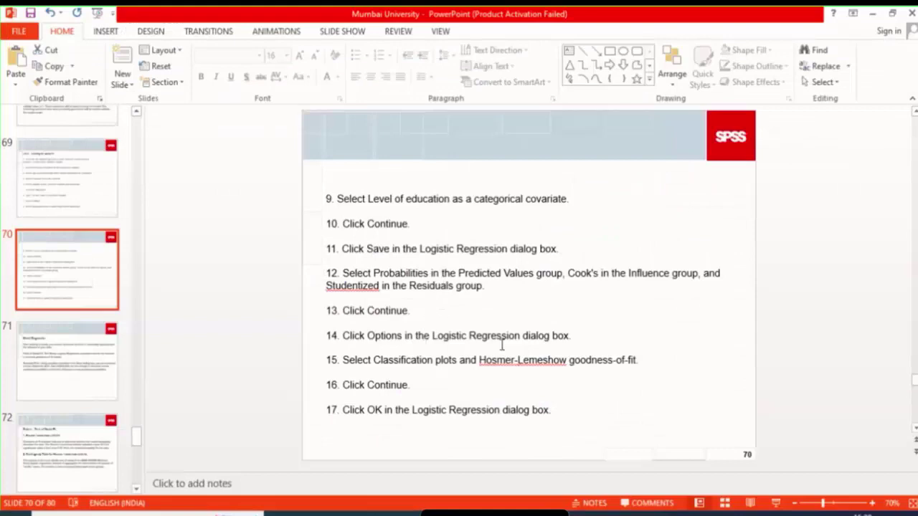
key(alt+Tab)
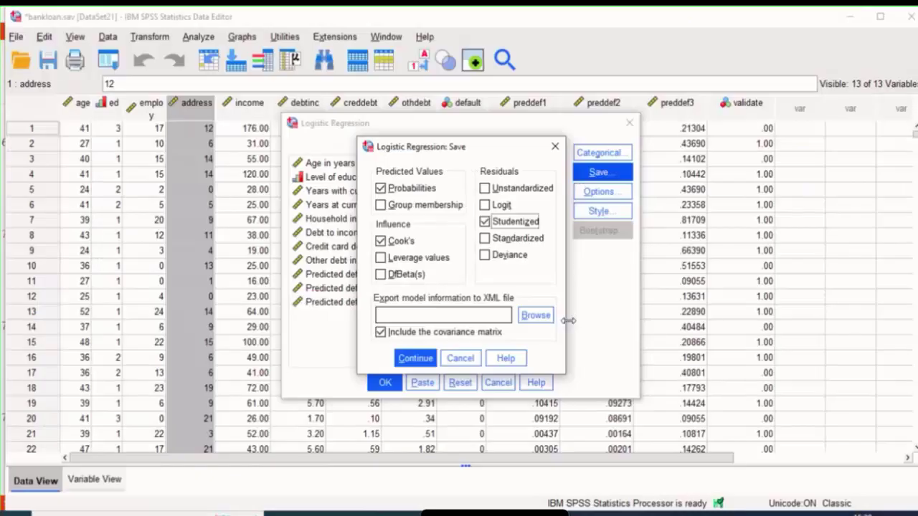
click(414, 356)
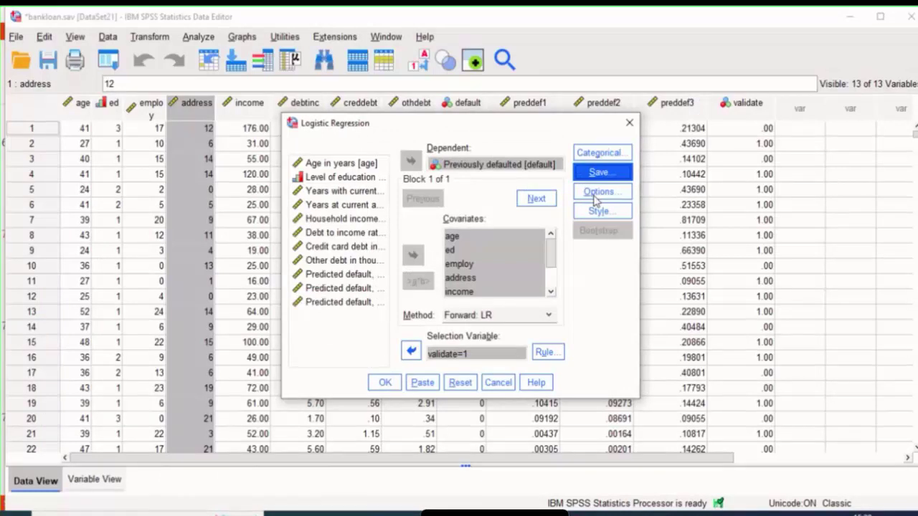
Enable Classification plots and Hosmer-Lemeshow goodness-of-fit in the regression options, following instruction 15 on slide 70 in PowerPoint.
key(alt+Tab)
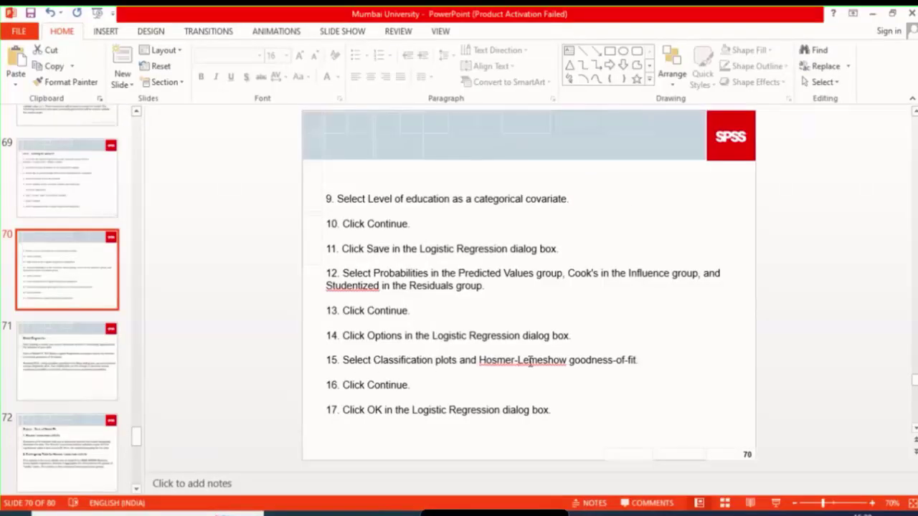
key(alt+Tab)
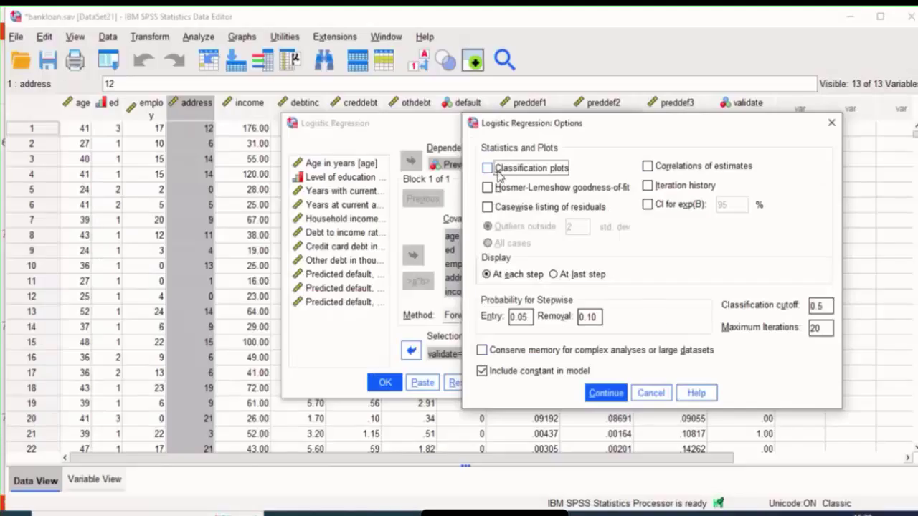
click(488, 168)
click(487, 188)
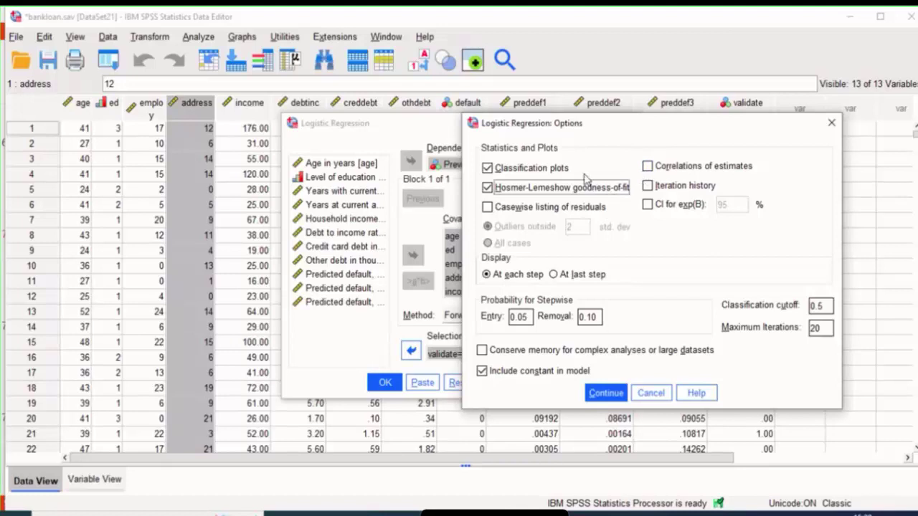
drag(632, 136, 569, 150)
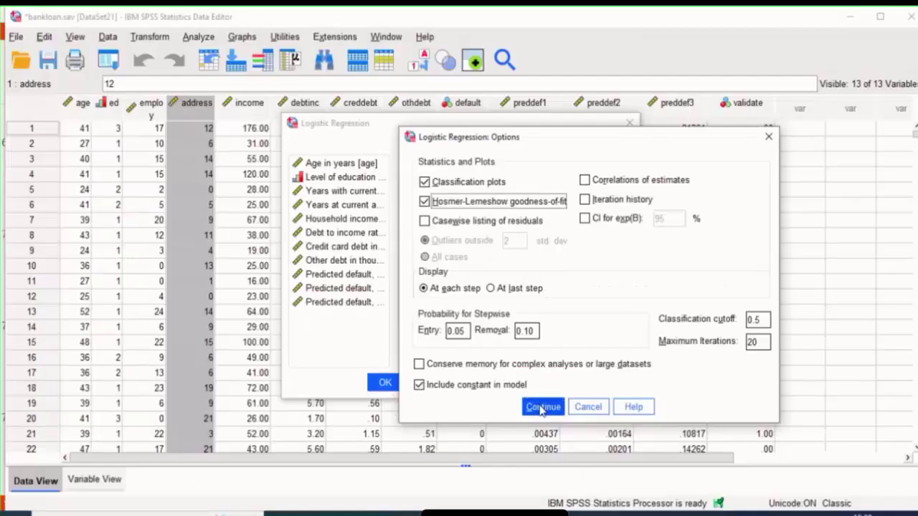
click(542, 464)
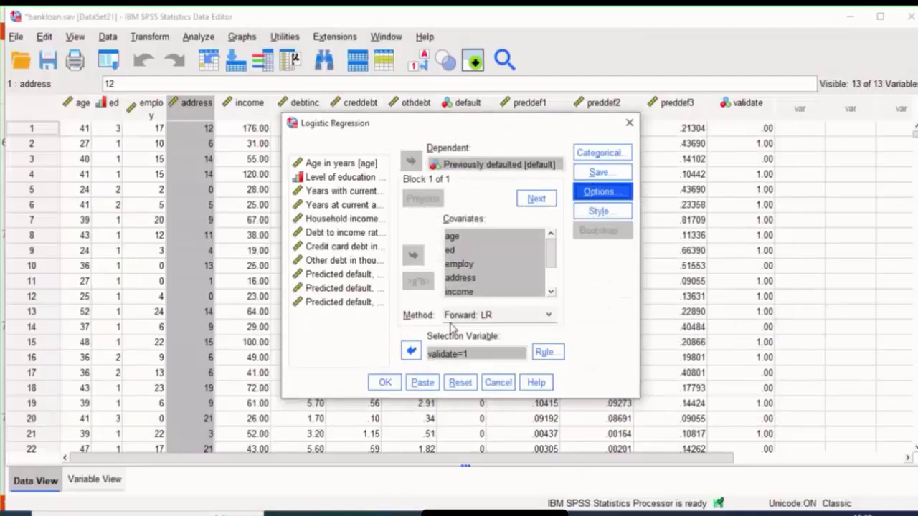
Run the Forward: LR logistic regression and skim its output through to the step 4 plot of observed groups and predicted probabilities.
click(388, 383)
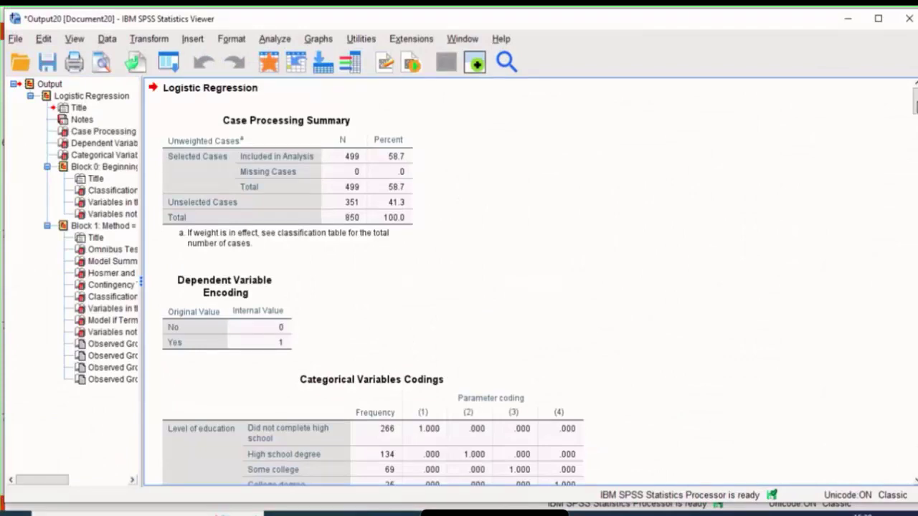
scroll(459, 287, down, 8)
scroll(458, 287, down, 20)
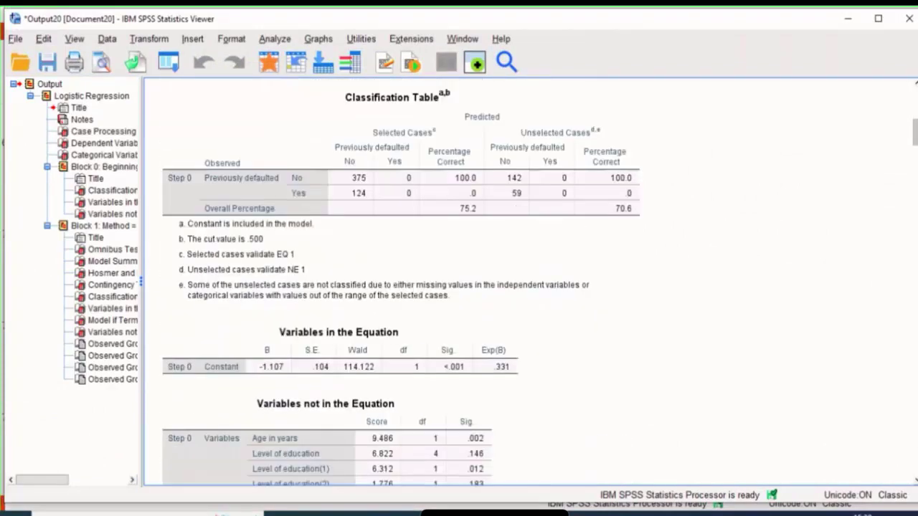
scroll(915, 446, down, 20)
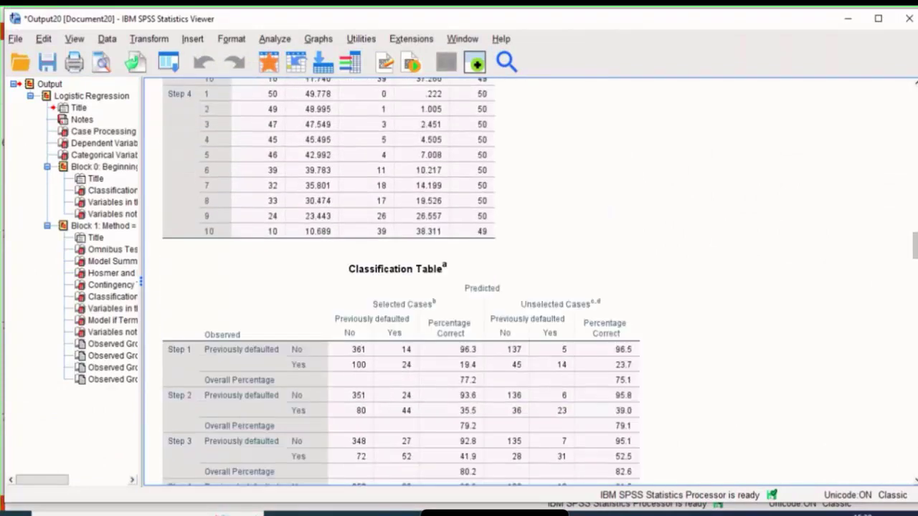
scroll(915, 446, down, 15)
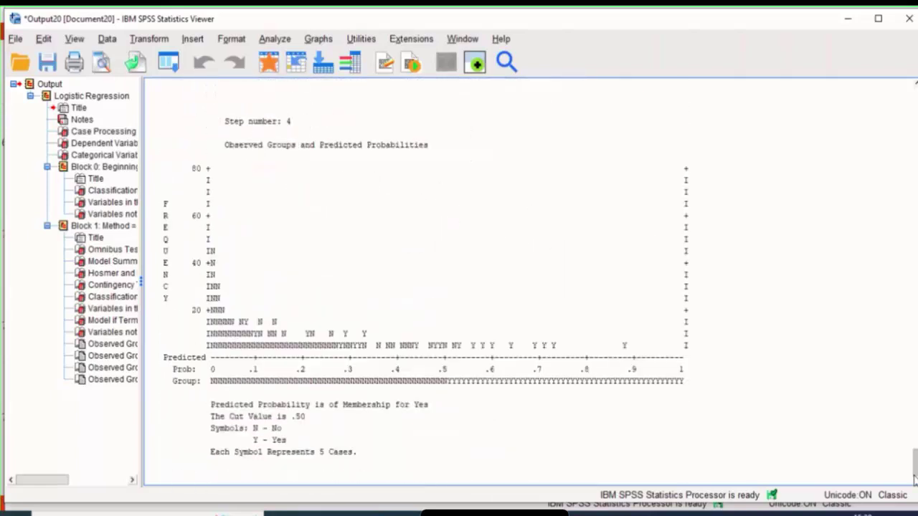
scroll(911, 449, up, 1)
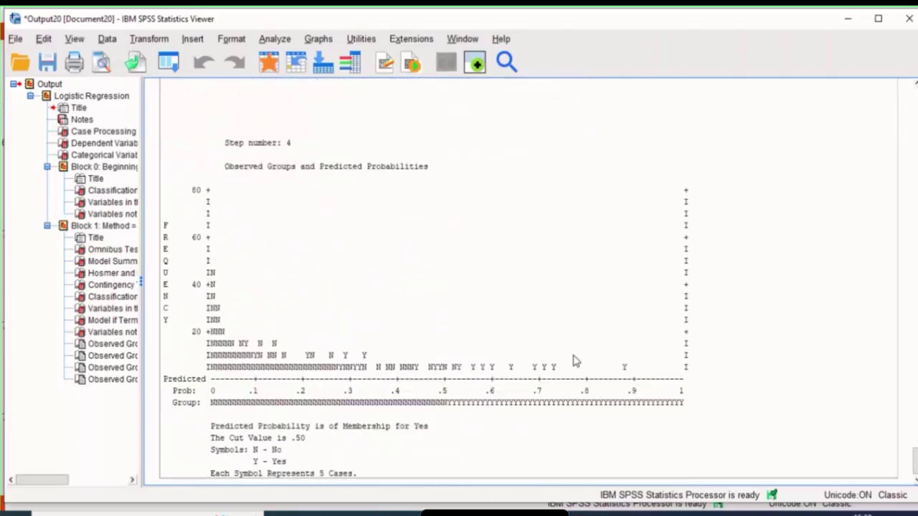
scroll(530, 280, up, 20)
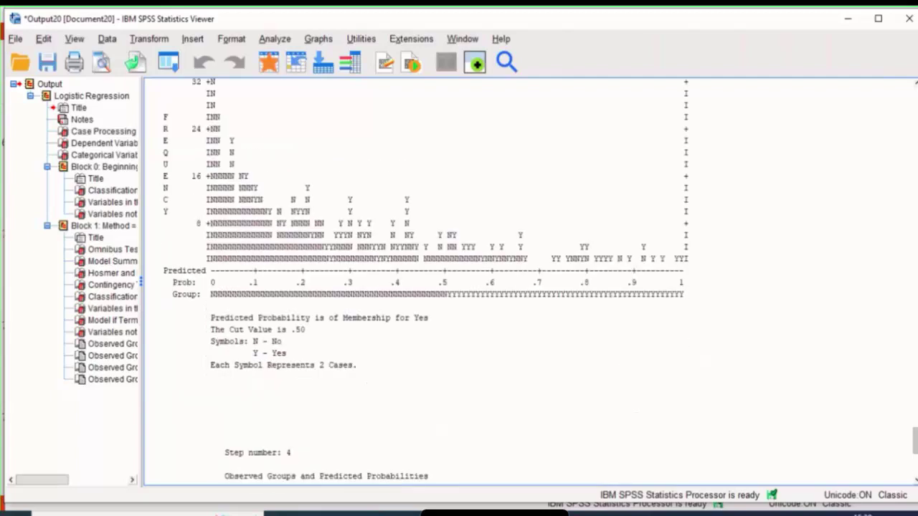
scroll(365, 283, up, 20)
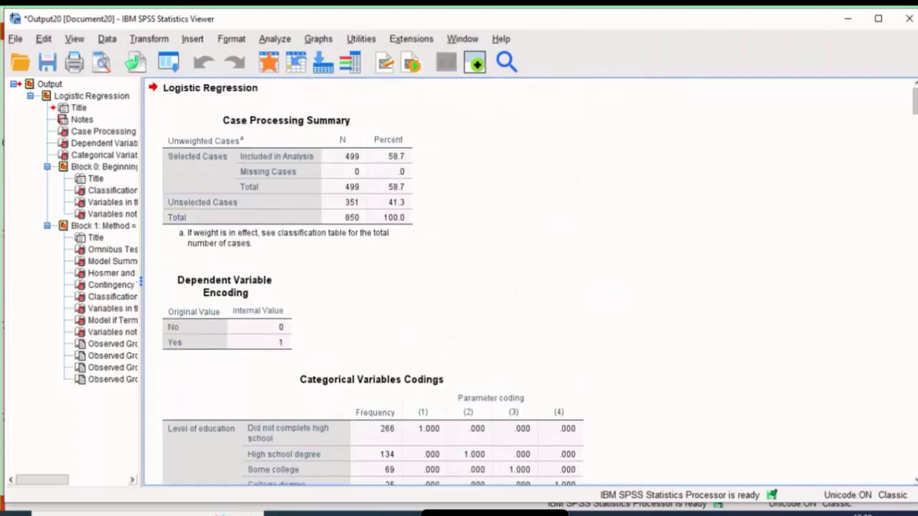
Examine the Case Processing Summary and the Dependent Variable Encoding table in the logistic regression output.
click(367, 145)
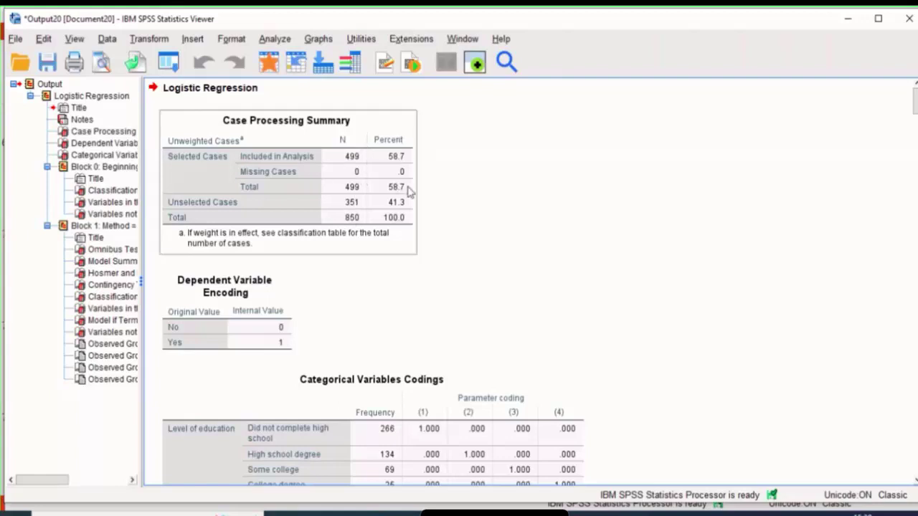
click(663, 159)
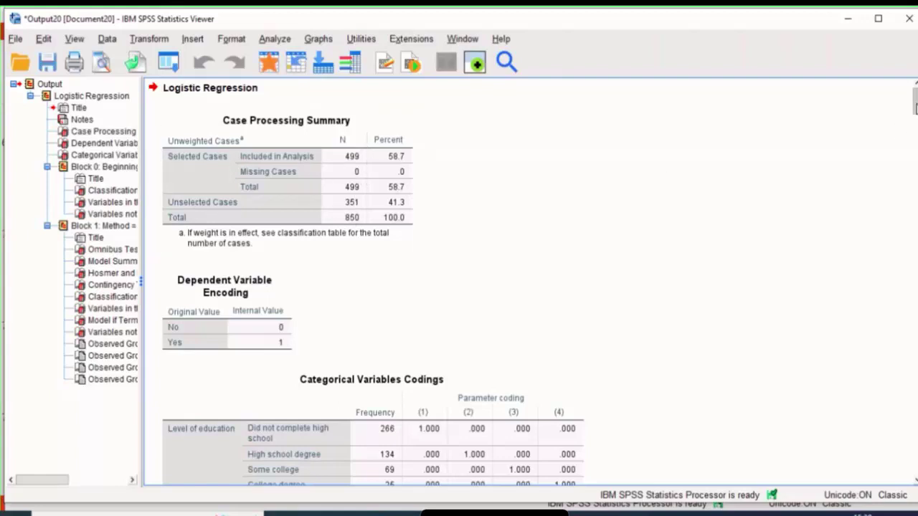
scroll(915, 108, down, 1)
scroll(915, 108, down, 2)
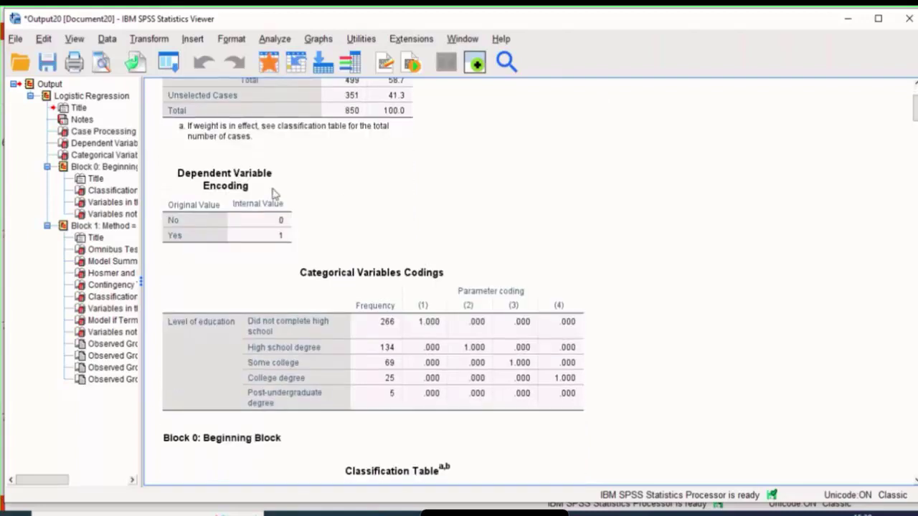
click(296, 216)
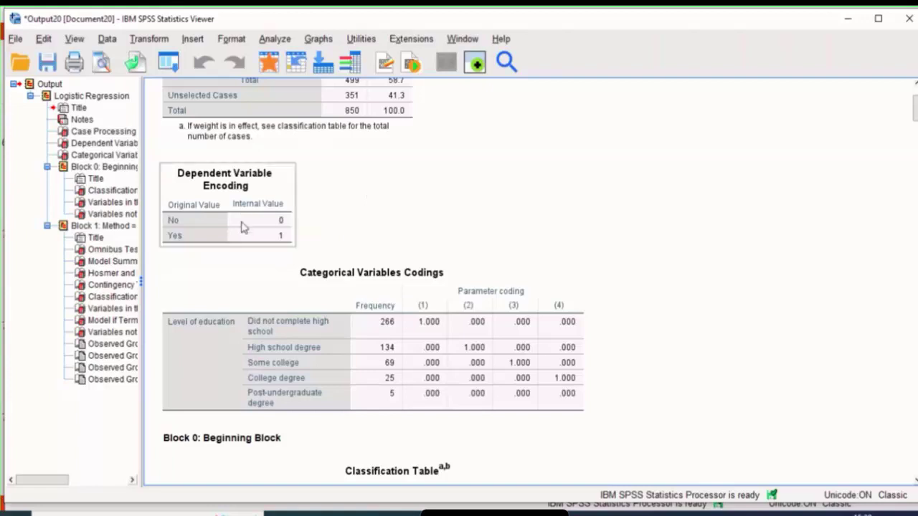
Review the Categorical Variables Codings, the Block 0 tables and the Block 1 Omnibus Tests of Model Coefficients.
scroll(915, 115, down, 2)
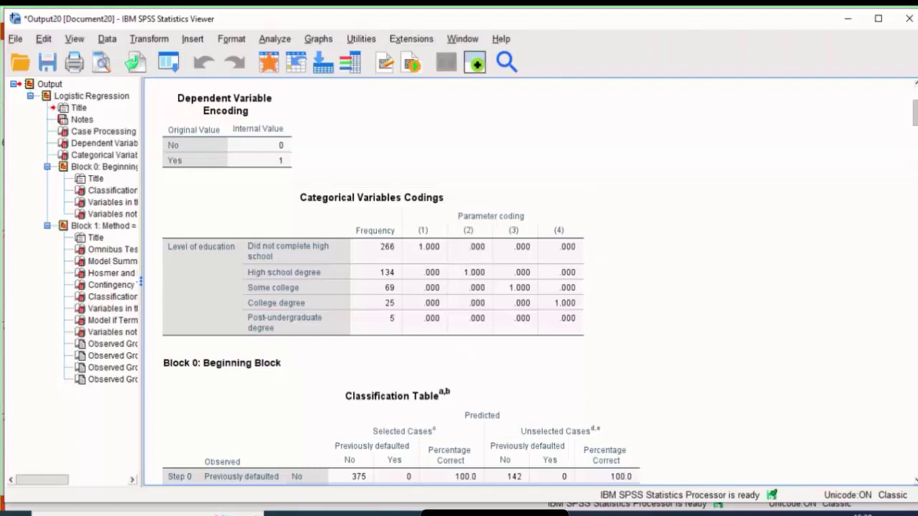
scroll(915, 124, down, 5)
scroll(771, 120, up, 1)
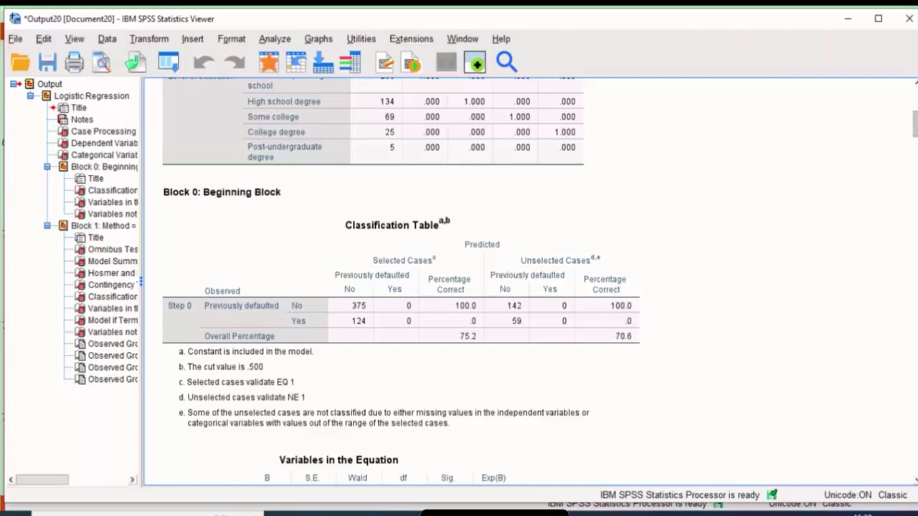
drag(915, 124, 915, 136)
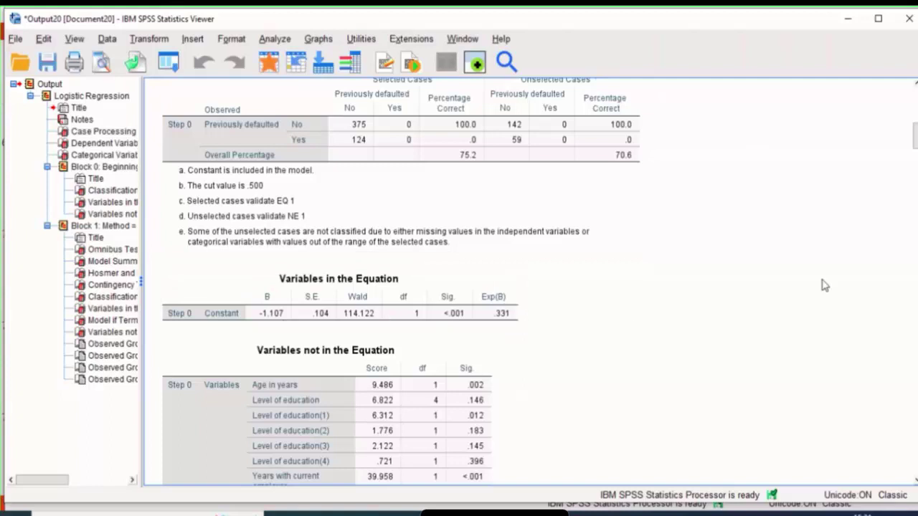
drag(915, 135, 915, 159)
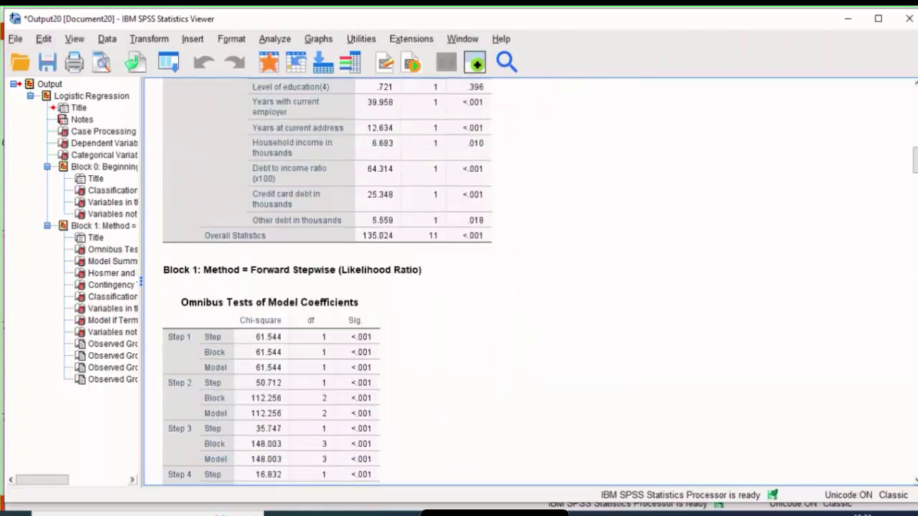
Switch from the regression output to the bankloan.sav data, where the saved variables were added.
click(502, 513)
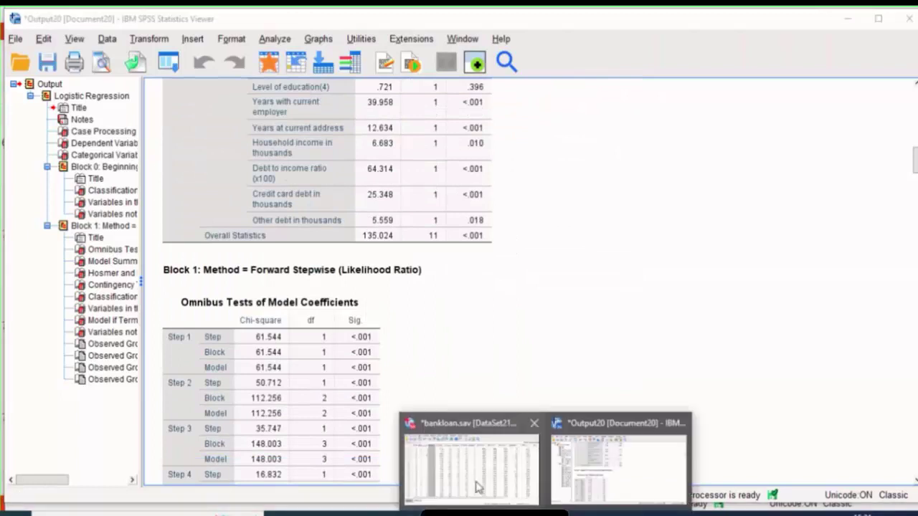
click(479, 487)
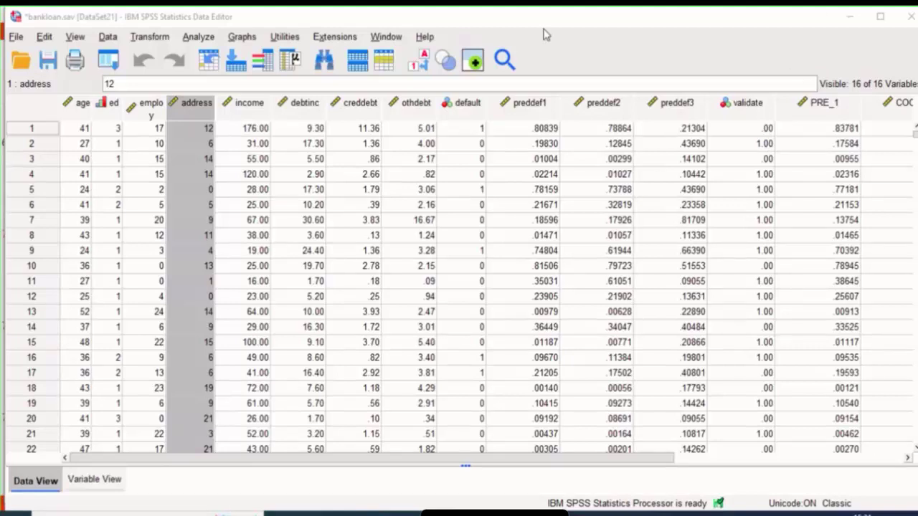
mouse_move(502, 513)
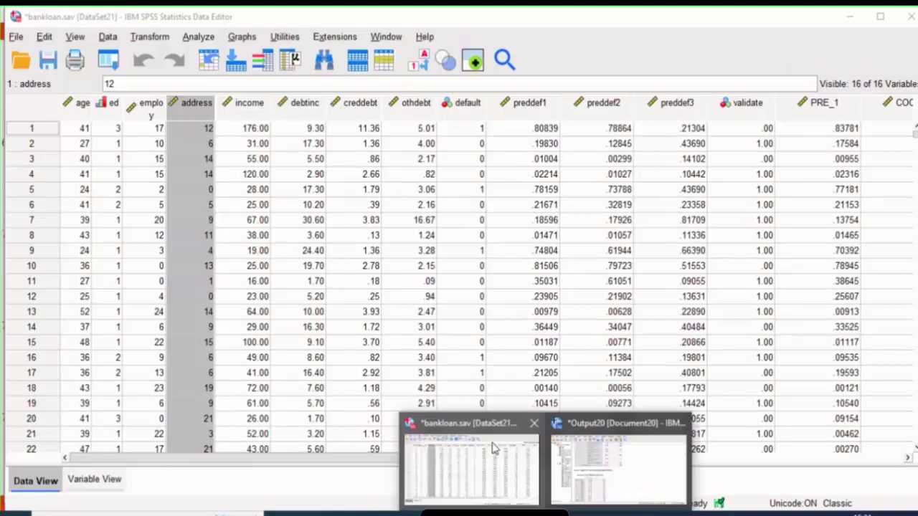
click(490, 459)
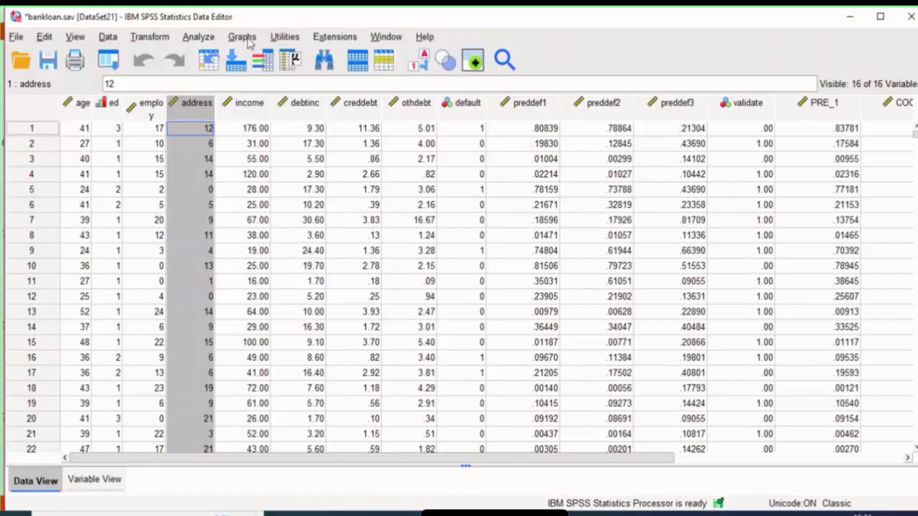
click(198, 36)
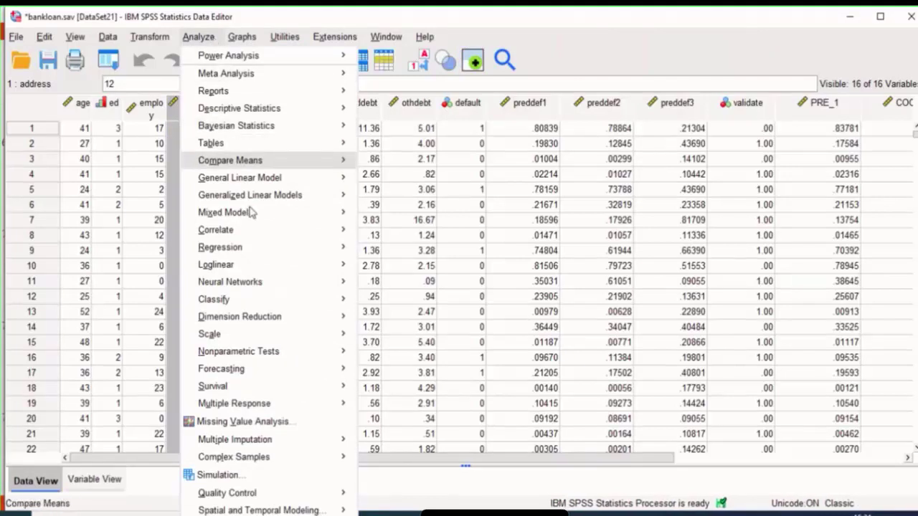
mouse_move(261, 249)
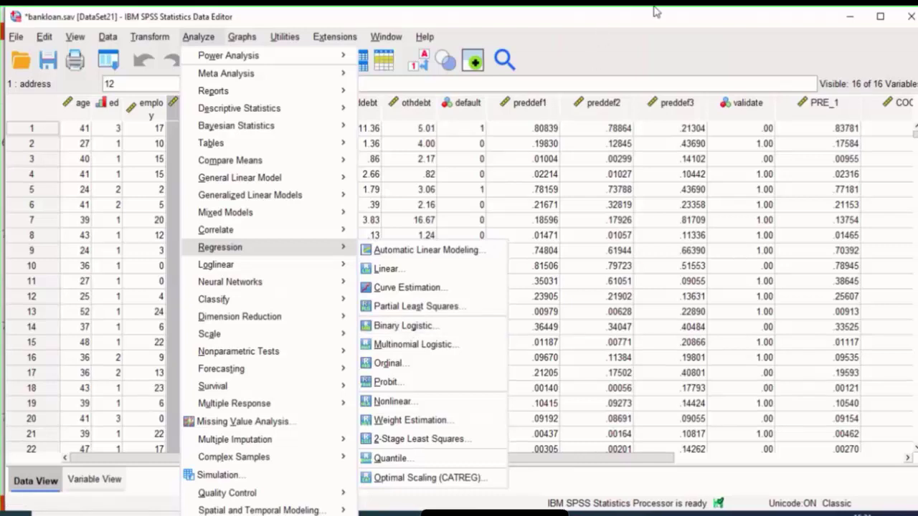
click(708, 27)
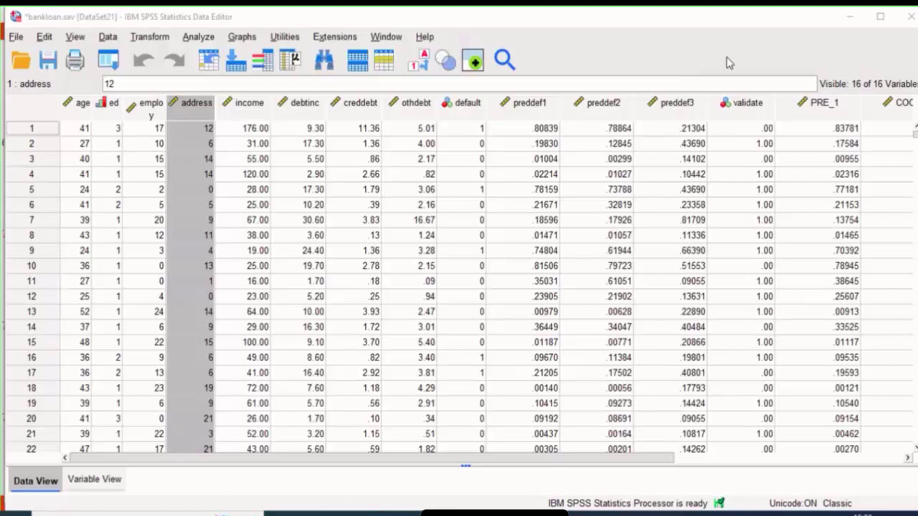
Switch to PowerPoint and review slides 71 to 73 on model diagnostics, tests of model fit and choosing the right model.
click(86, 15)
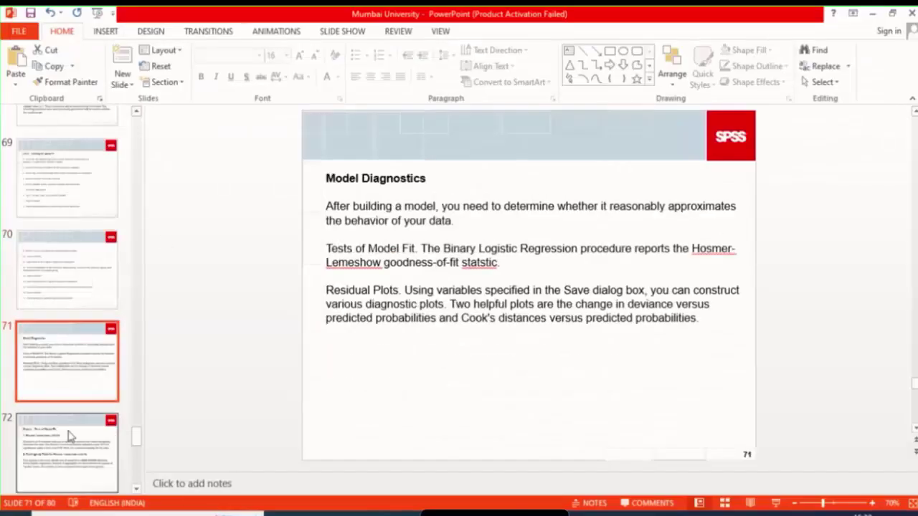
click(93, 448)
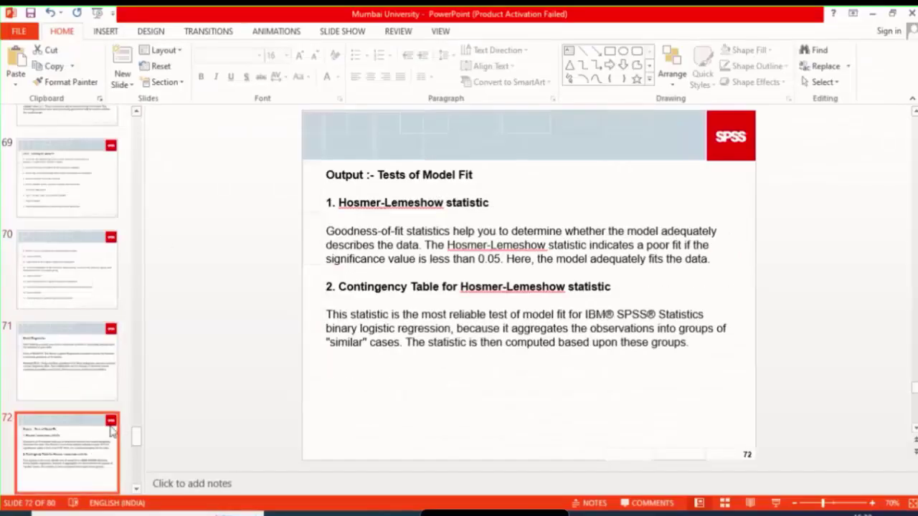
scroll(137, 440, down, 1)
scroll(136, 441, down, 3)
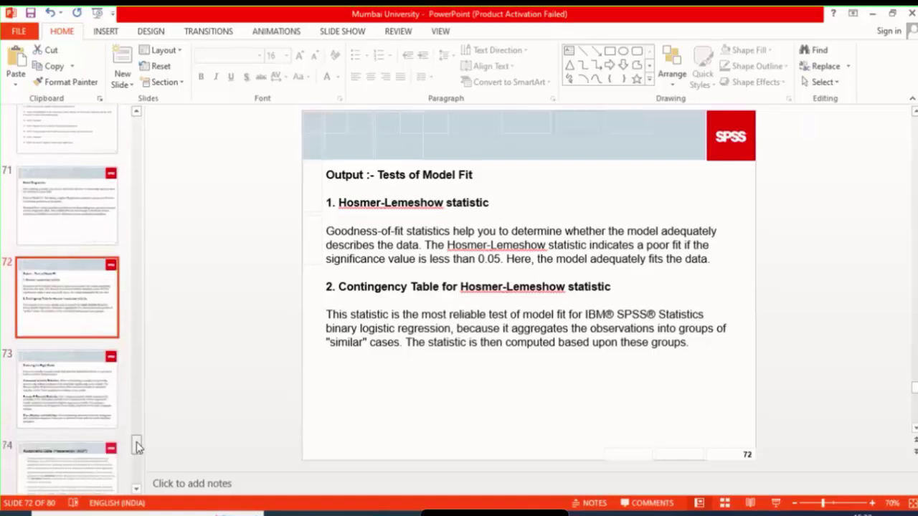
click(76, 297)
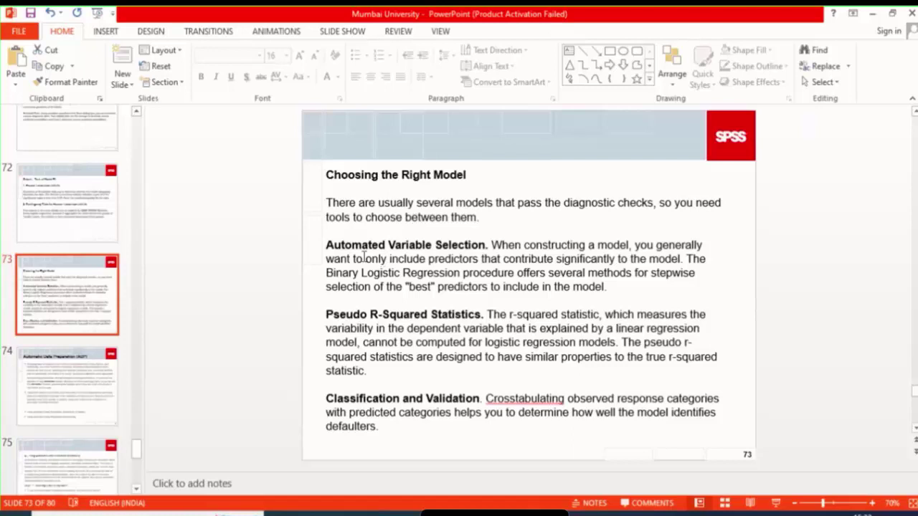
Look through slides 74, 75 and 79 on Automatic Data Preparation, its interactive example and the data validation output.
click(29, 386)
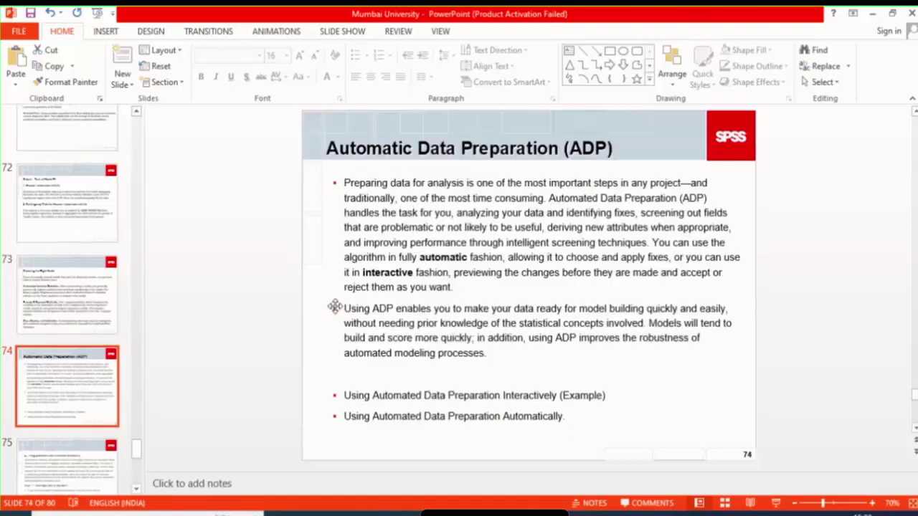
scroll(136, 452, down, 5)
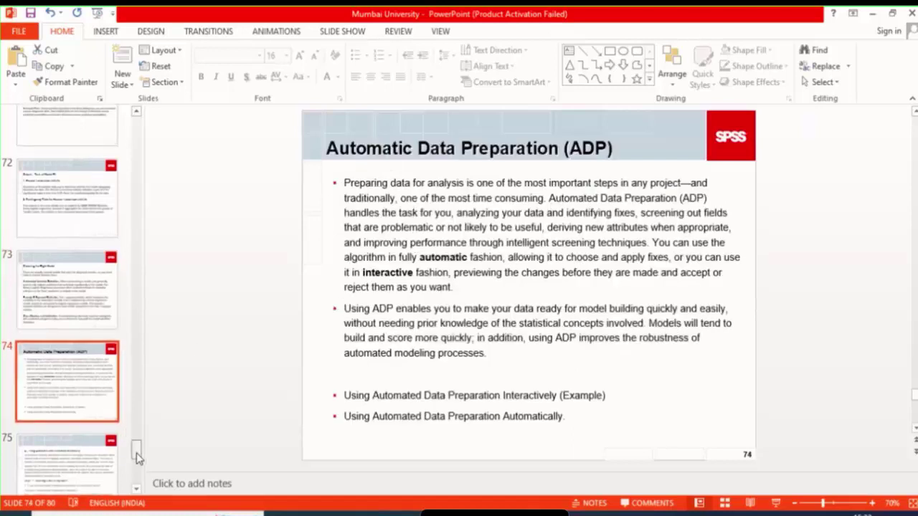
key(Down)
key(Down)
key(Down)
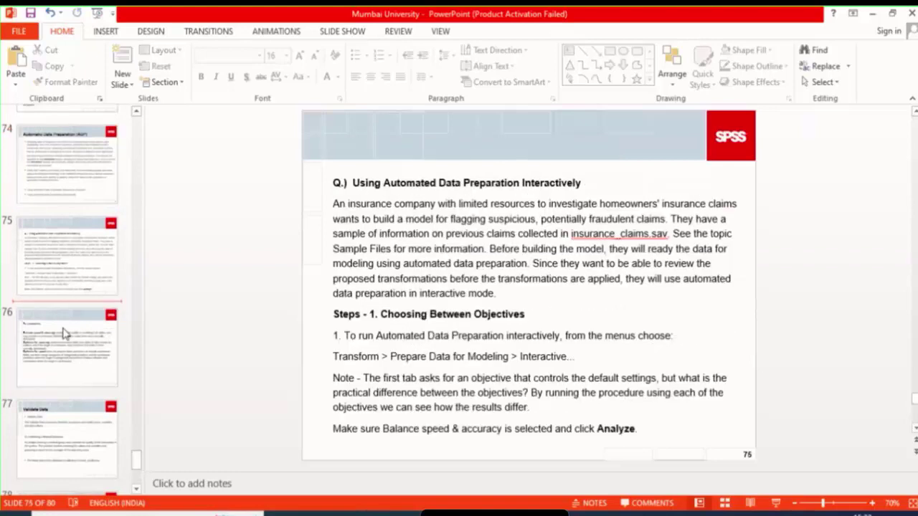
click(71, 267)
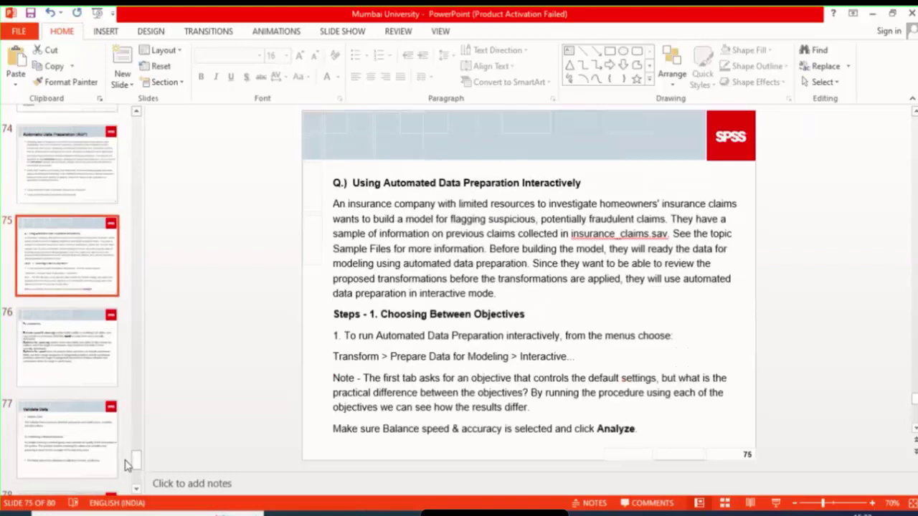
scroll(134, 470, down, 6)
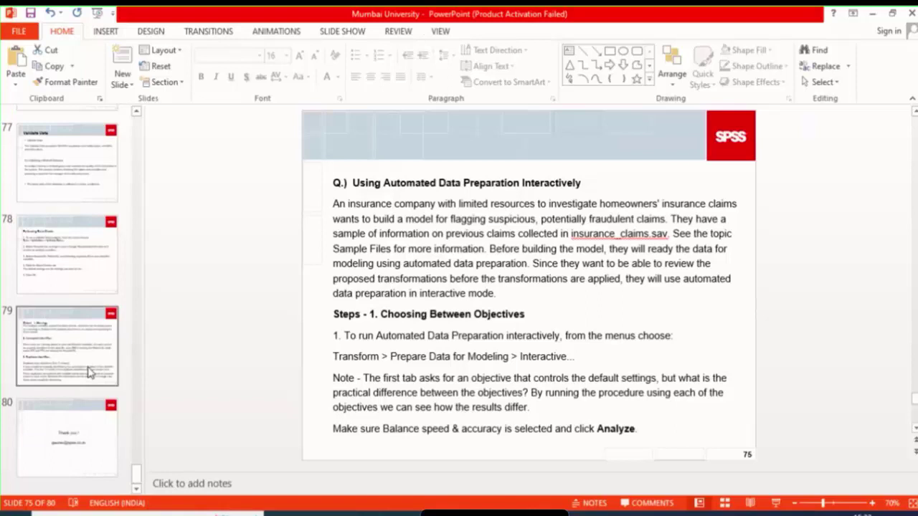
click(89, 371)
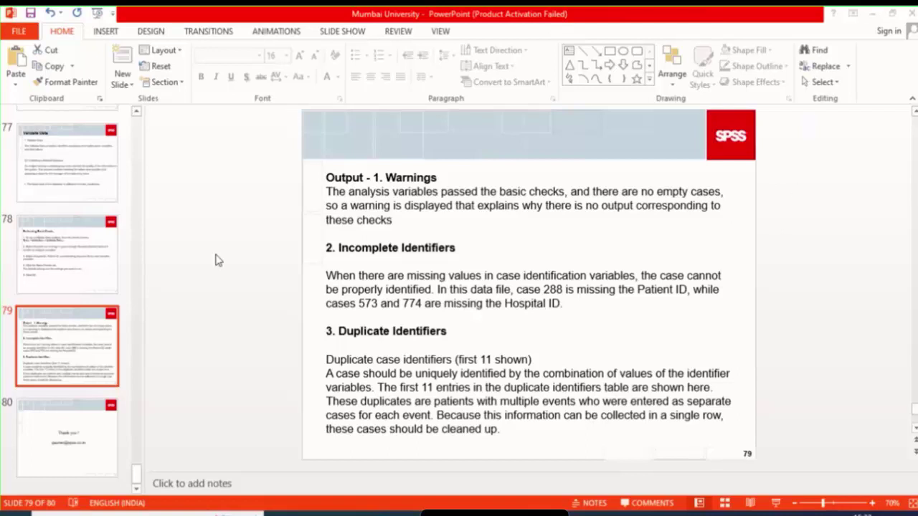
Return to the bankloan.sav data in SPSS and open the Chart Builder.
click(871, 15)
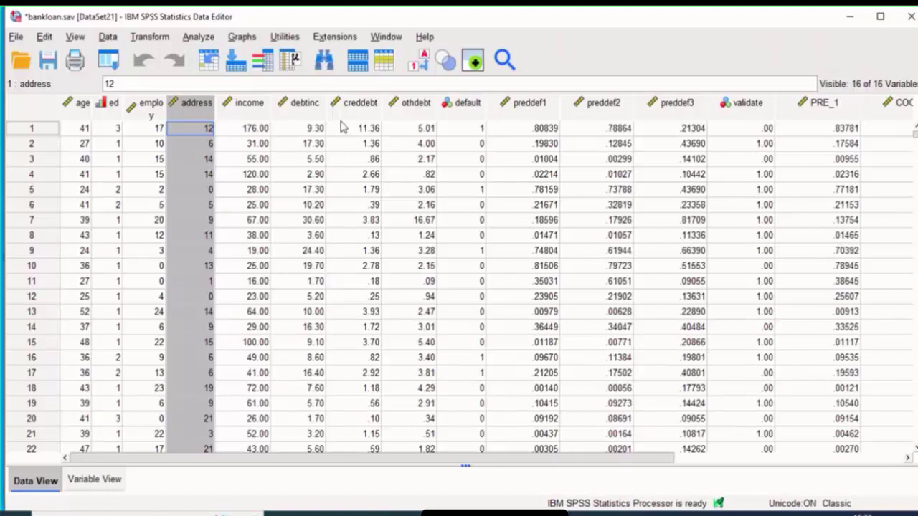
click(248, 37)
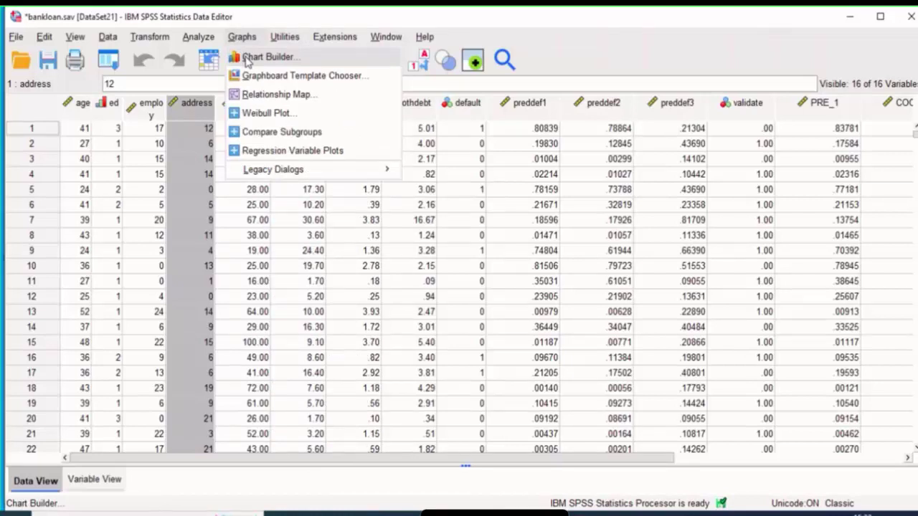
click(246, 59)
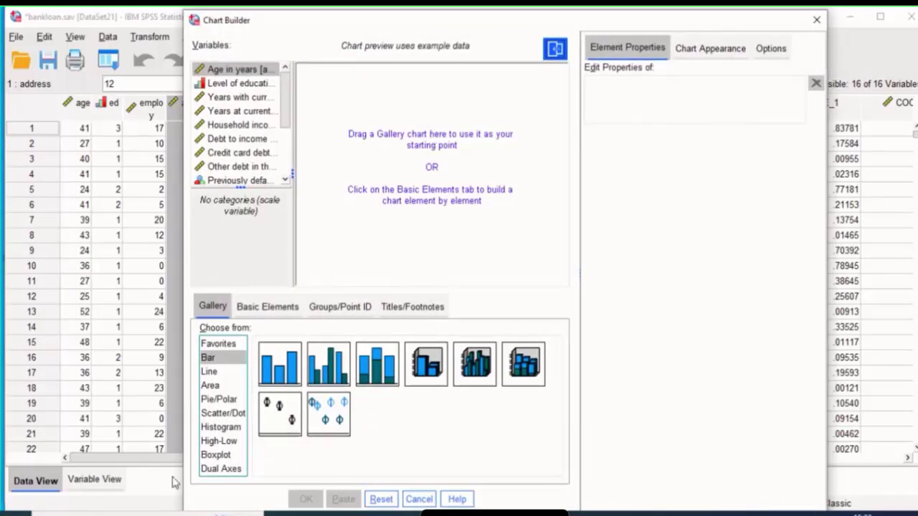
click(216, 458)
drag(280, 364, 357, 176)
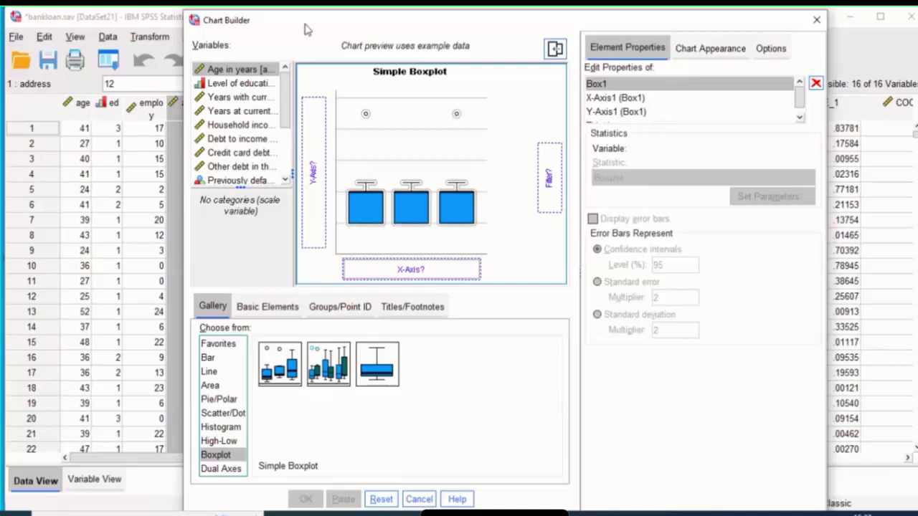
drag(305, 29, 289, 81)
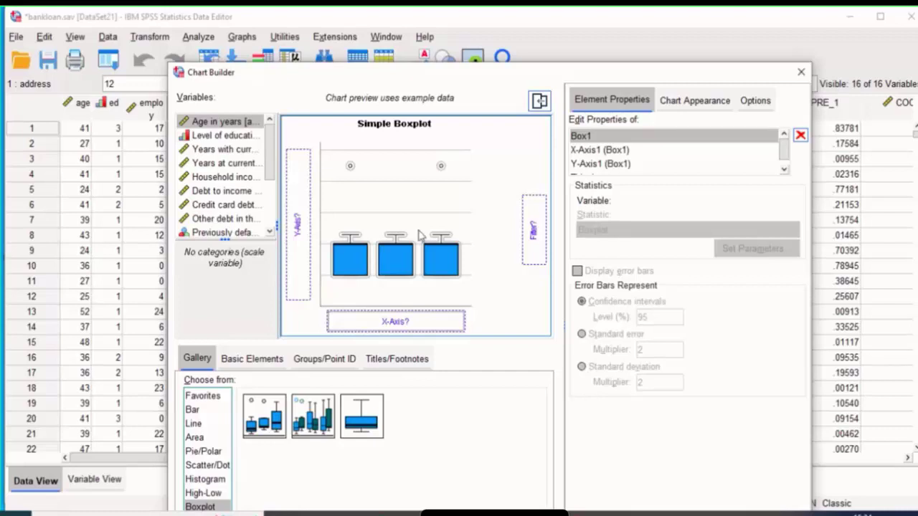
click(223, 176)
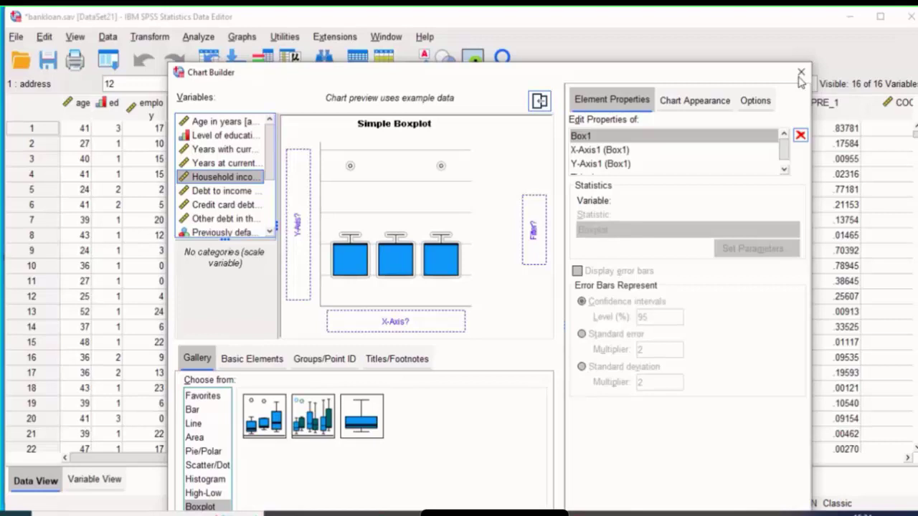
click(800, 73)
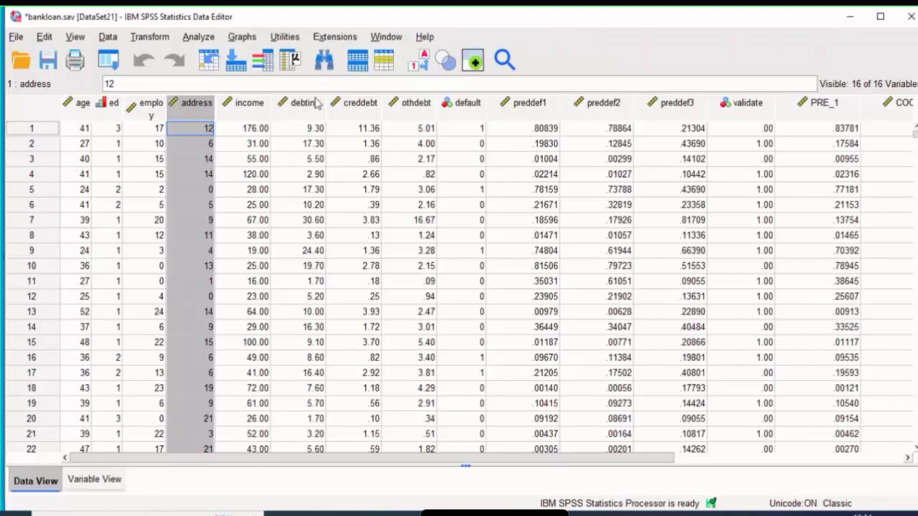
Open the Employee data.sav dataset and start a new custom table from it.
key(ctrl+o)
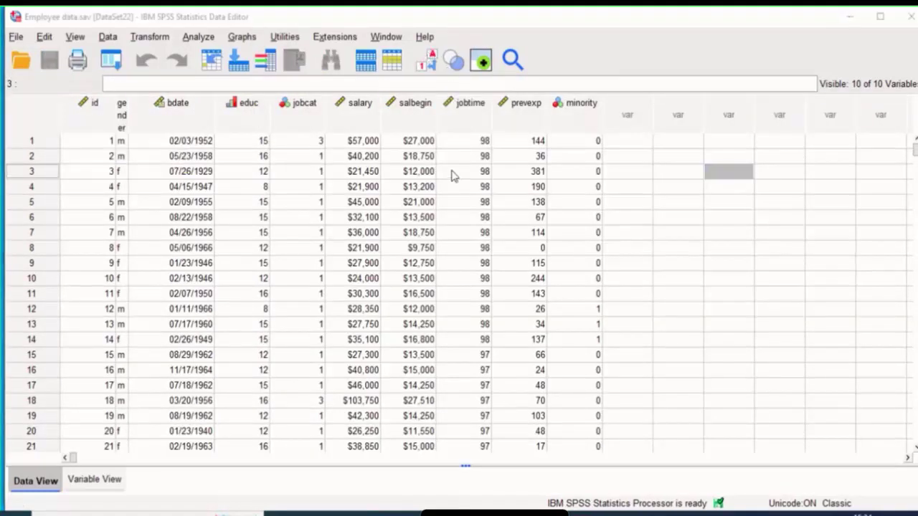
click(477, 14)
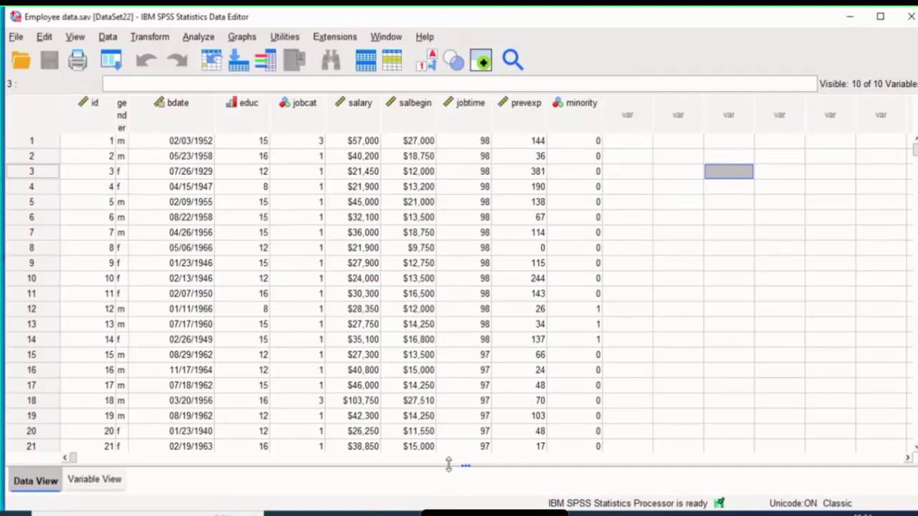
click(198, 38)
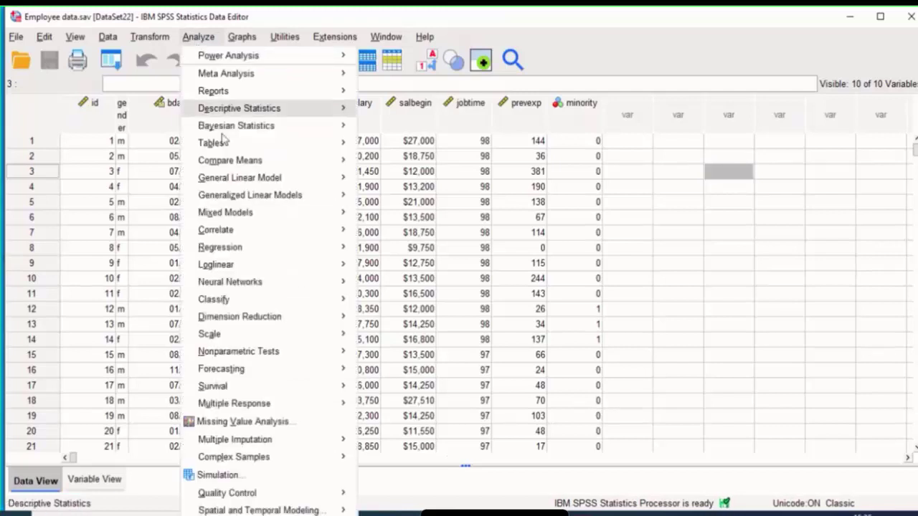
mouse_move(225, 147)
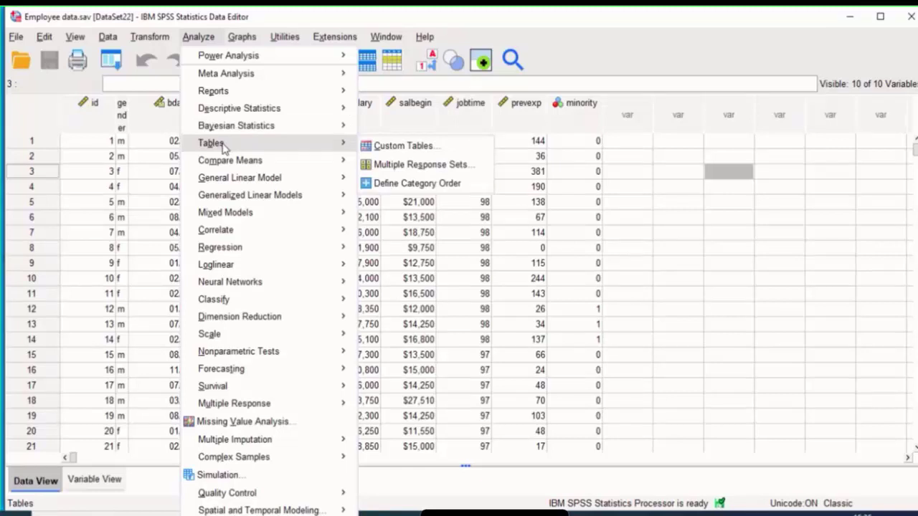
click(413, 147)
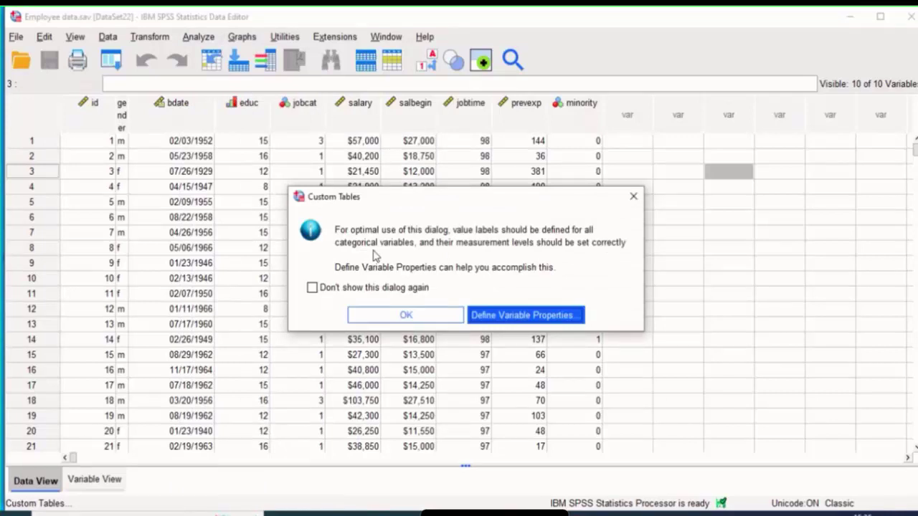
click(406, 315)
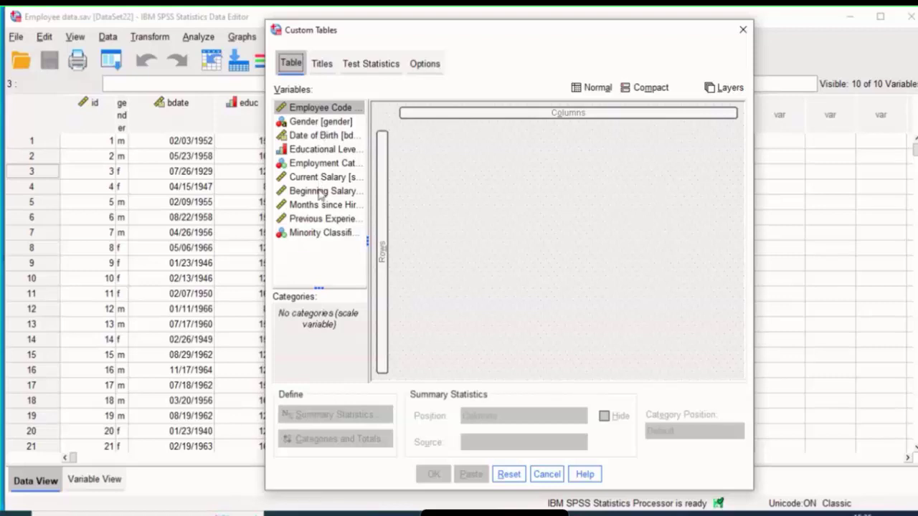
drag(735, 30, 533, 92)
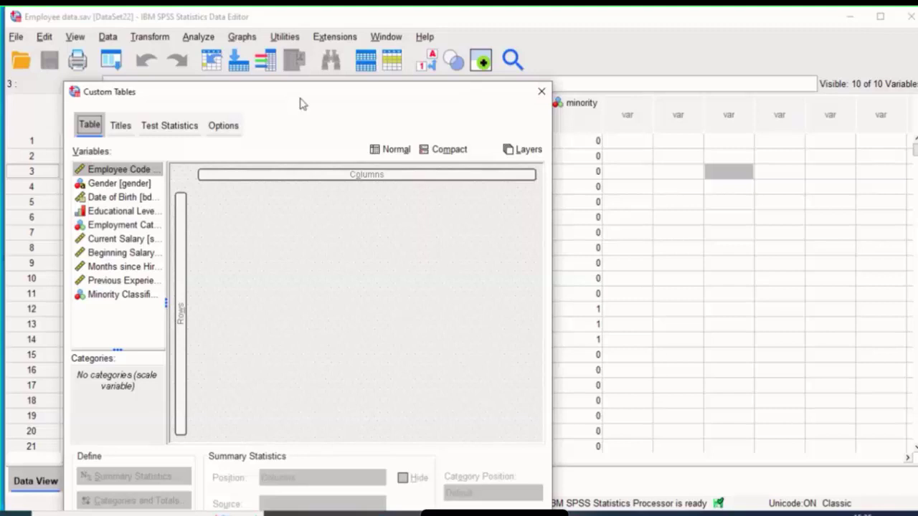
drag(301, 104, 526, 105)
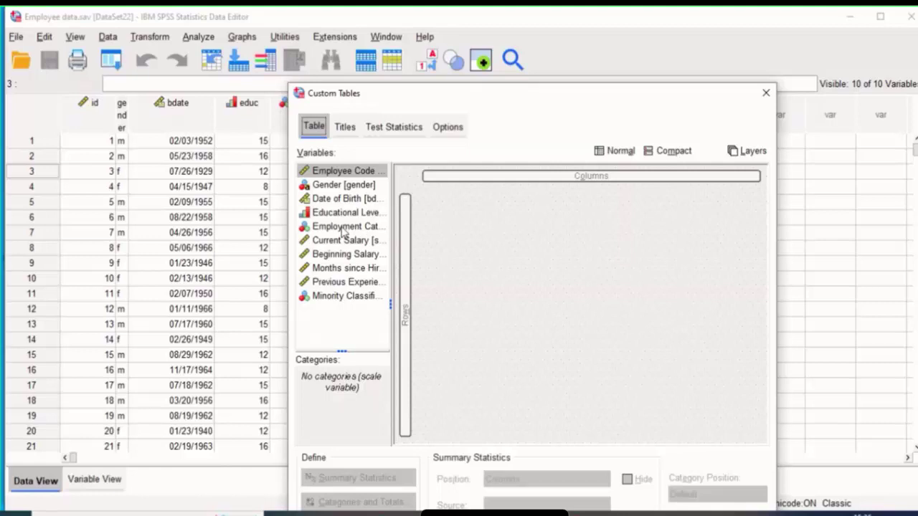
Place Employment Category in the rows and Gender in the columns of the custom table.
drag(343, 231, 405, 269)
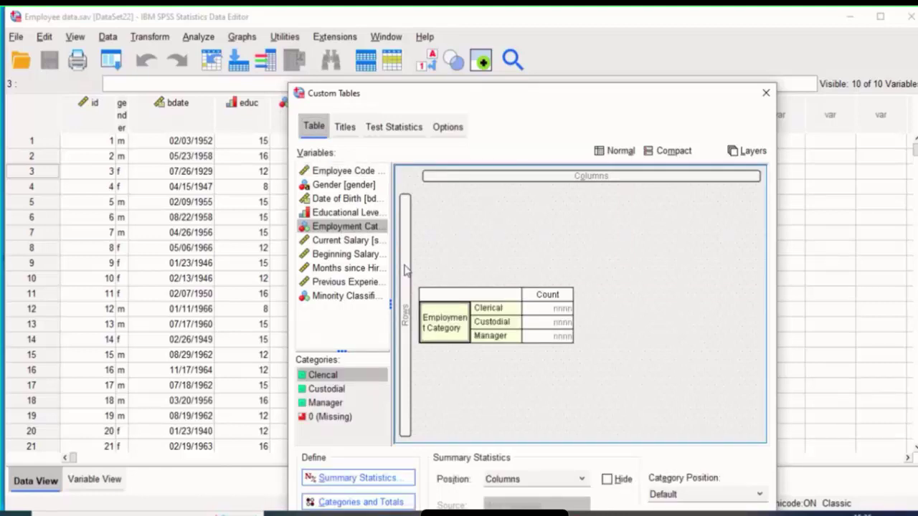
drag(343, 184, 499, 184)
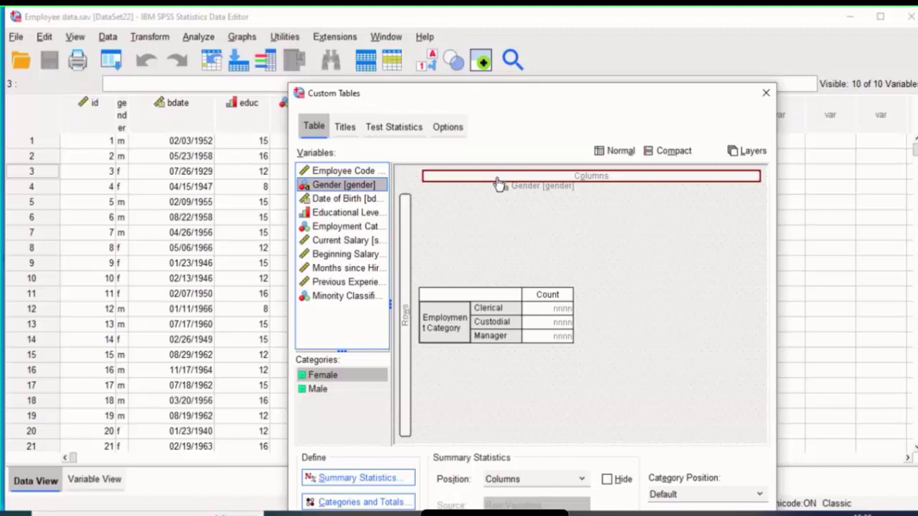
drag(499, 184, 498, 185)
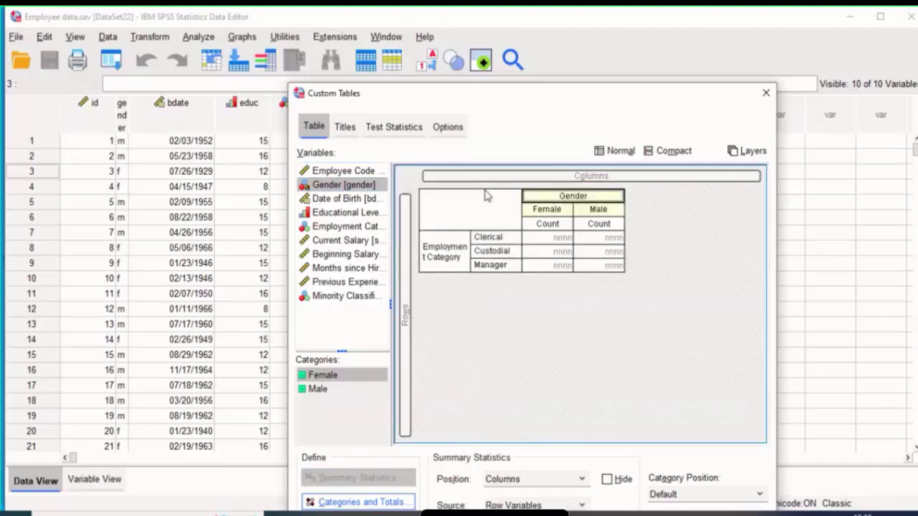
Add the Row N % summary statistic for Employment Category after Count and apply it to the table.
right_click(447, 246)
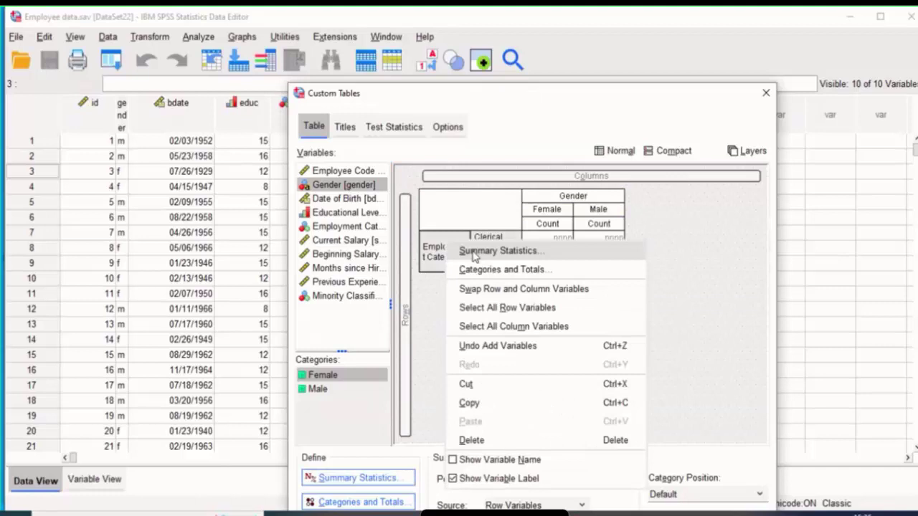
click(474, 253)
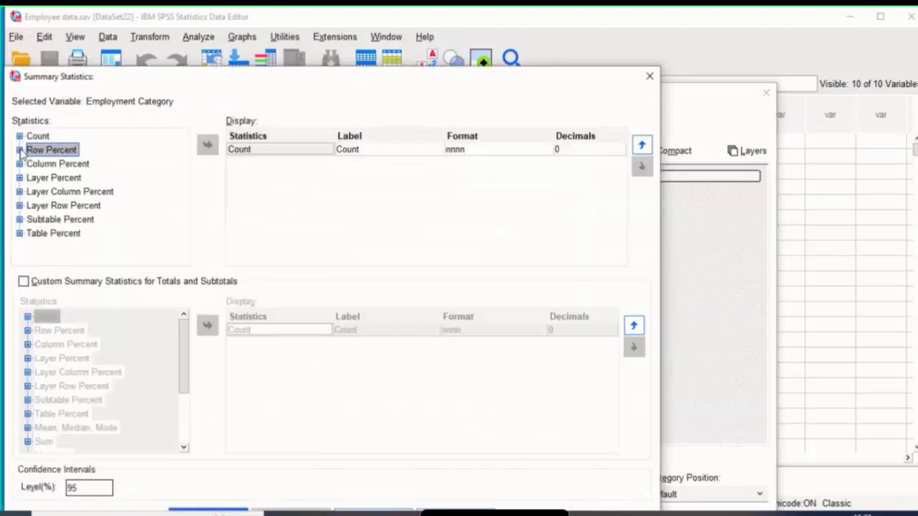
click(19, 150)
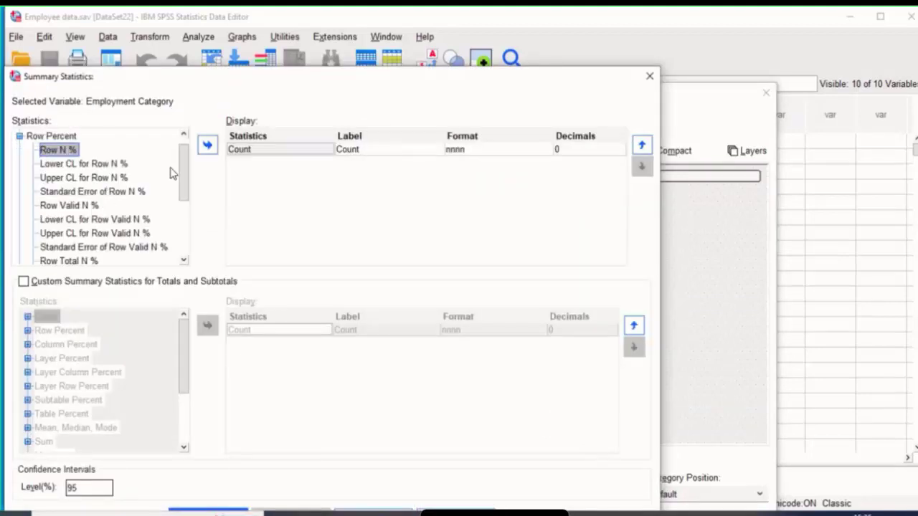
drag(185, 180, 189, 220)
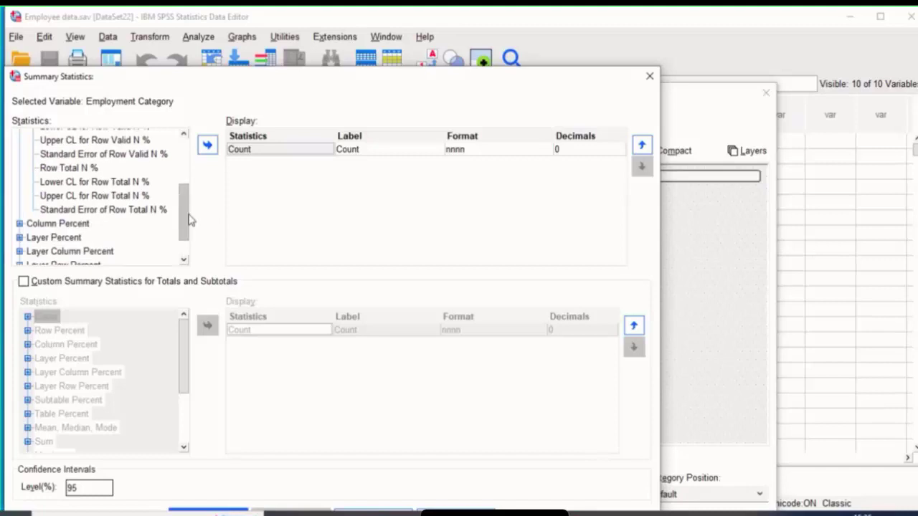
drag(190, 220, 160, 170)
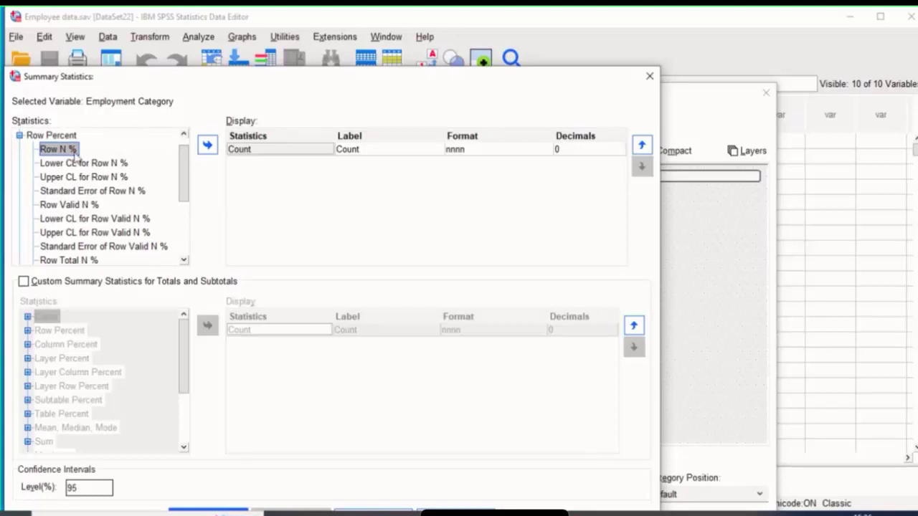
click(207, 148)
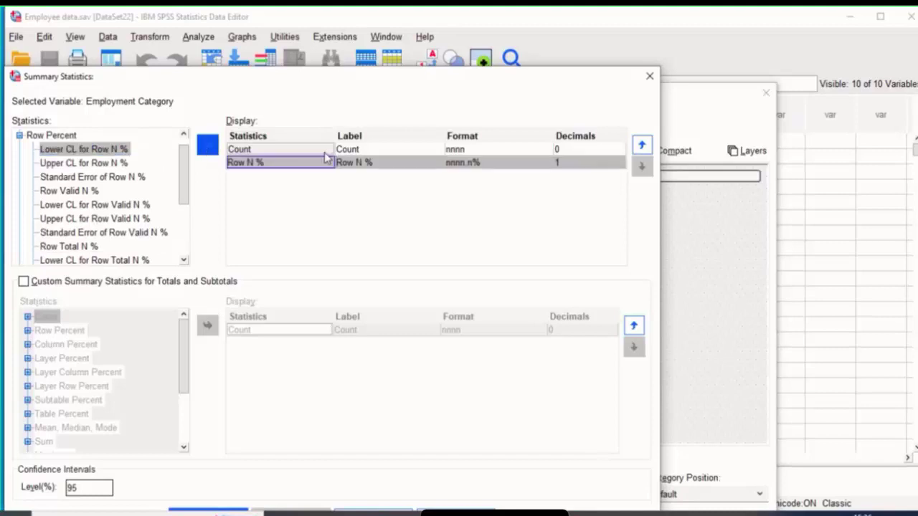
drag(348, 78, 502, 133)
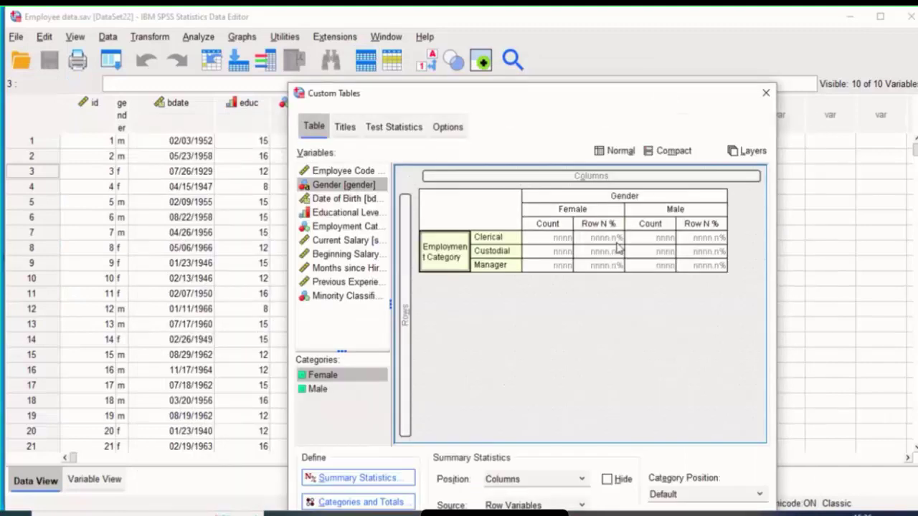
Add a total to the Employment Category rows and generate the custom table in the output.
right_click(458, 245)
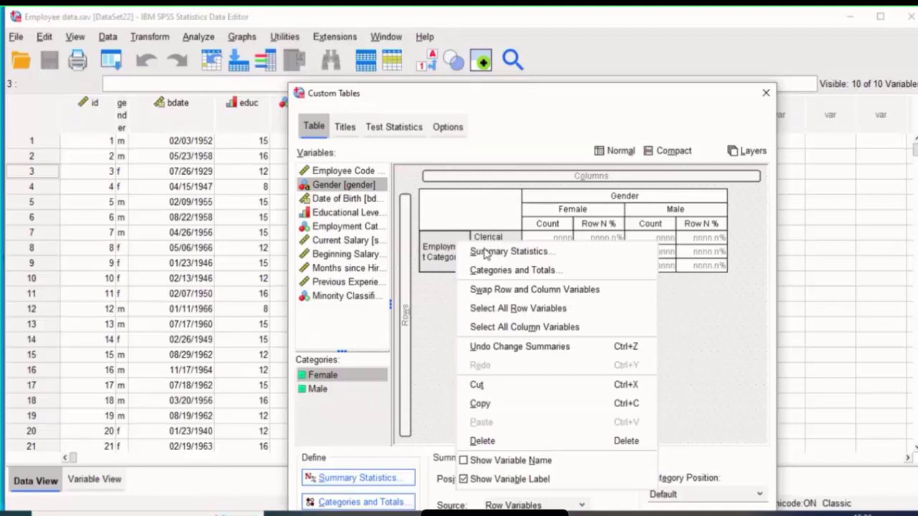
click(484, 270)
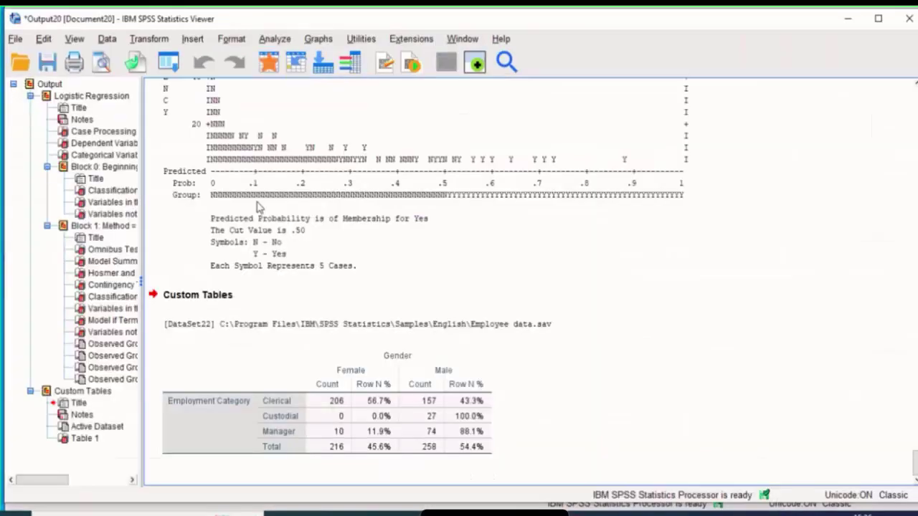
Start a fresh custom table with Educational Level in the rows and Employment Category in the columns.
click(275, 39)
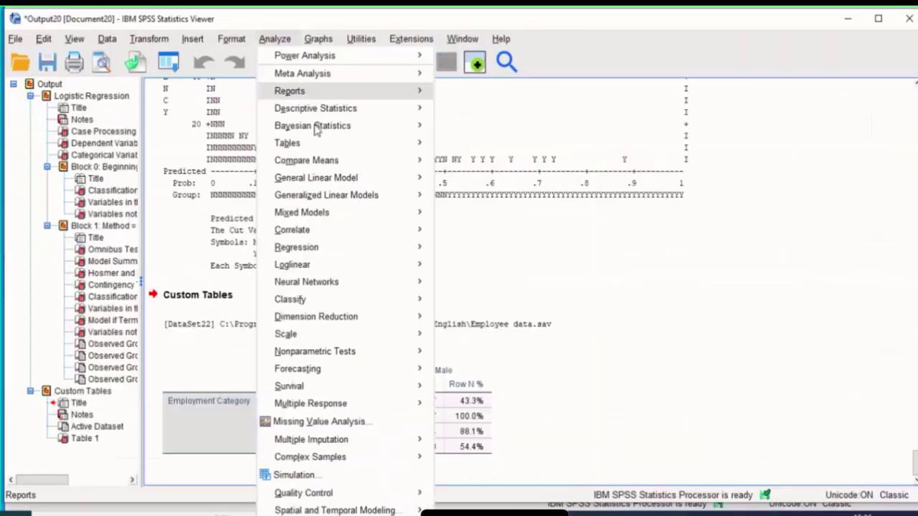
click(477, 143)
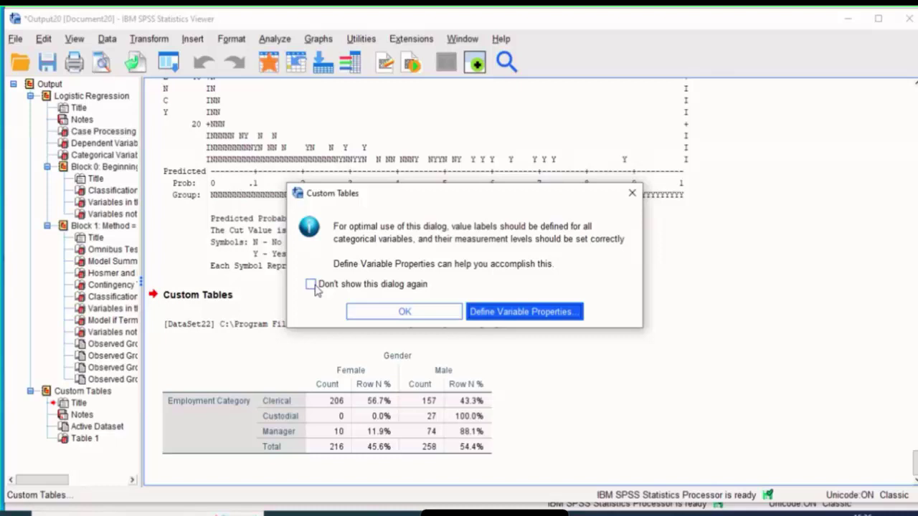
click(404, 311)
click(515, 485)
drag(329, 161, 392, 209)
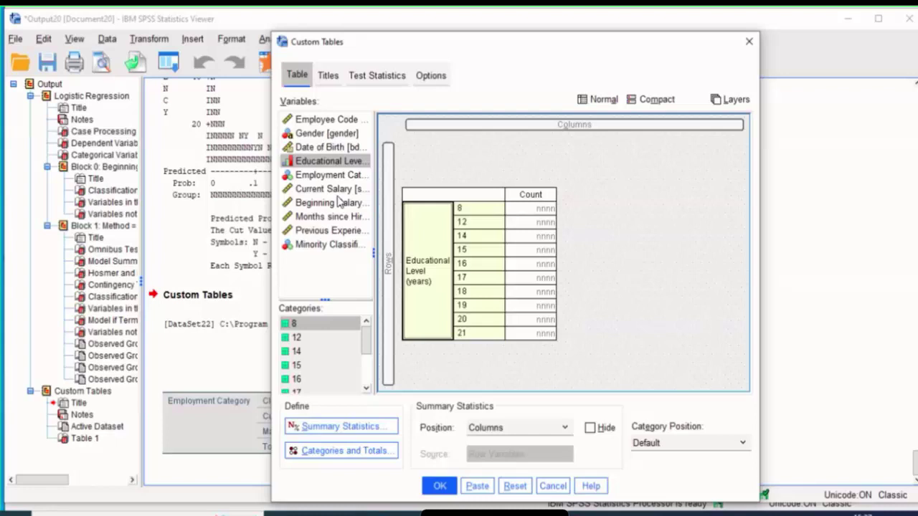
drag(327, 175, 470, 135)
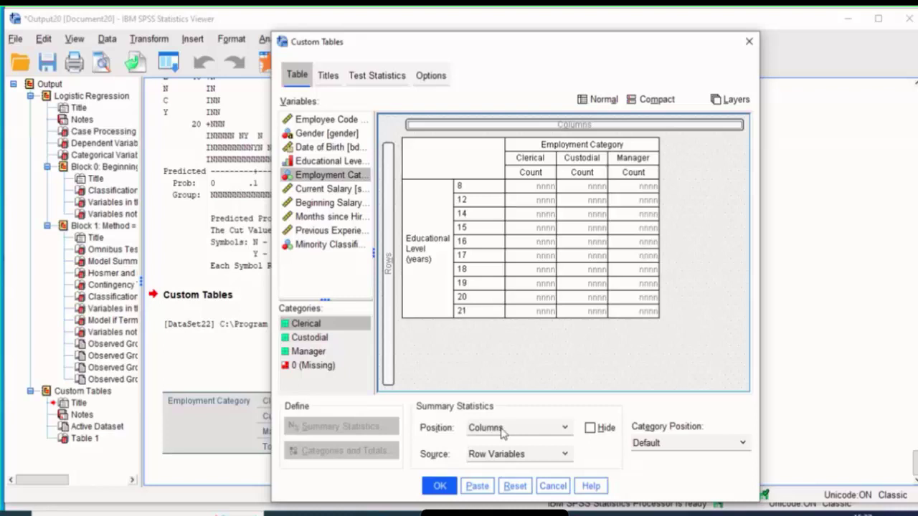
Examine the options available for the row and column variables, and review the table's title, test statistics and general settings.
right_click(417, 231)
right_click(422, 208)
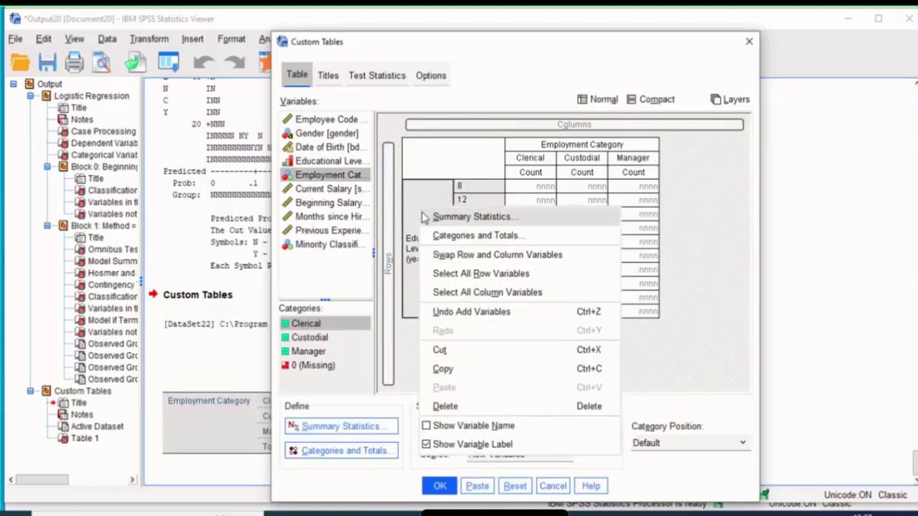
right_click(537, 147)
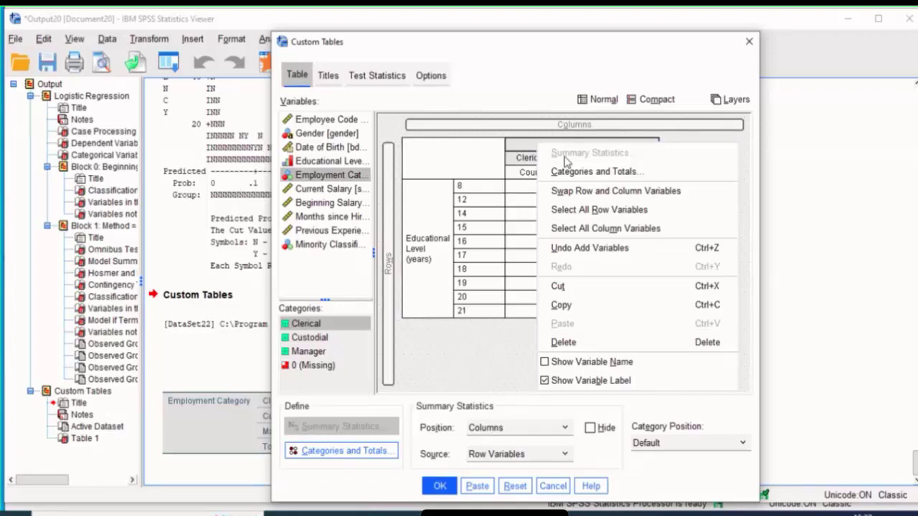
right_click(404, 202)
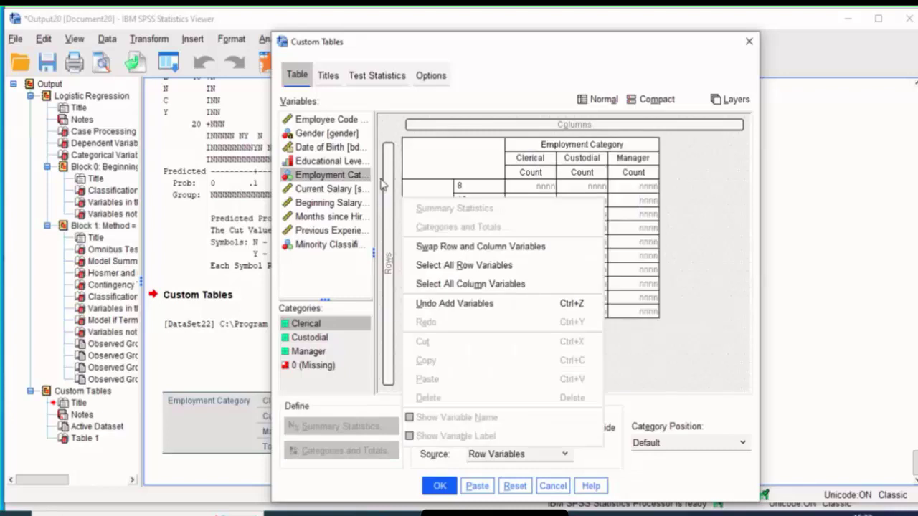
click(326, 75)
click(376, 75)
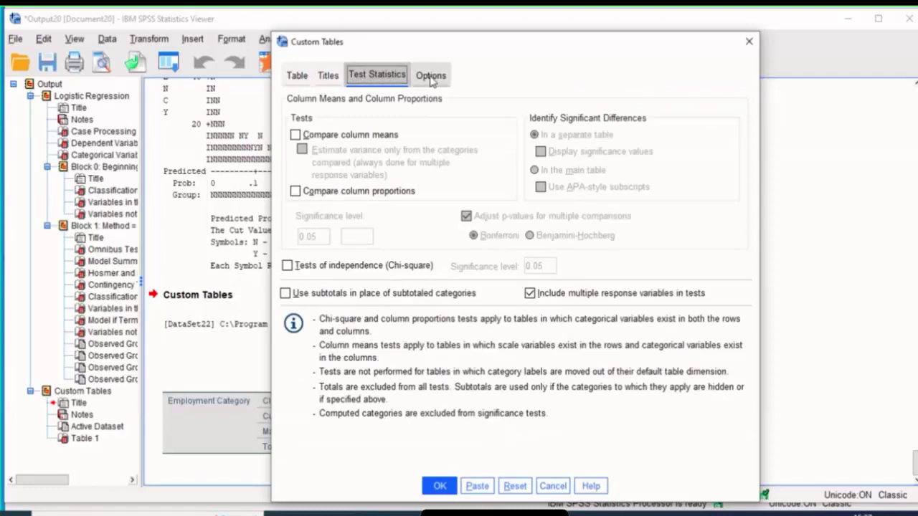
click(432, 77)
click(297, 74)
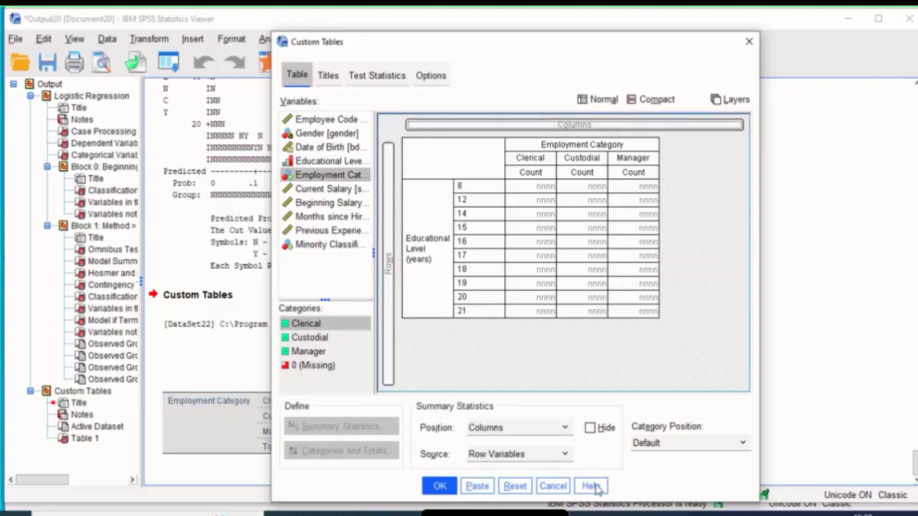
Open the IBM online help for Custom Tables and read through the Building Tables topic.
click(592, 486)
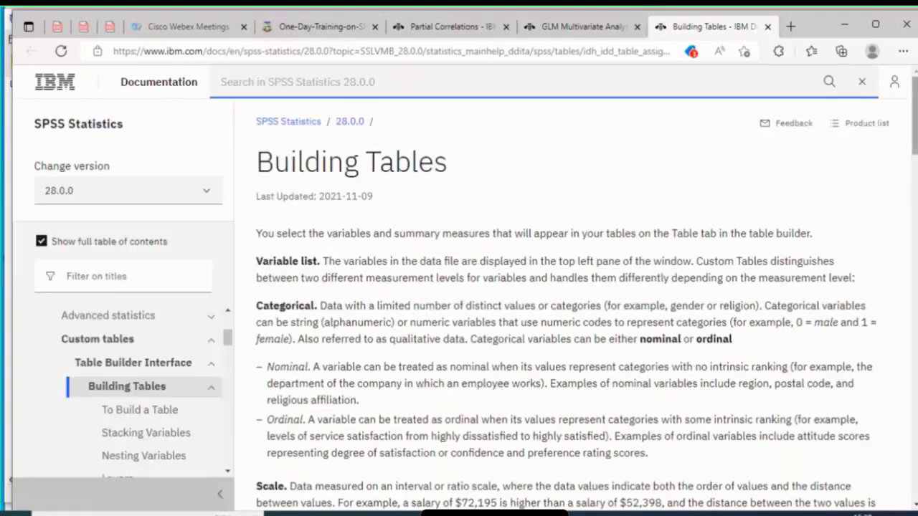
scroll(567, 301, down, 3)
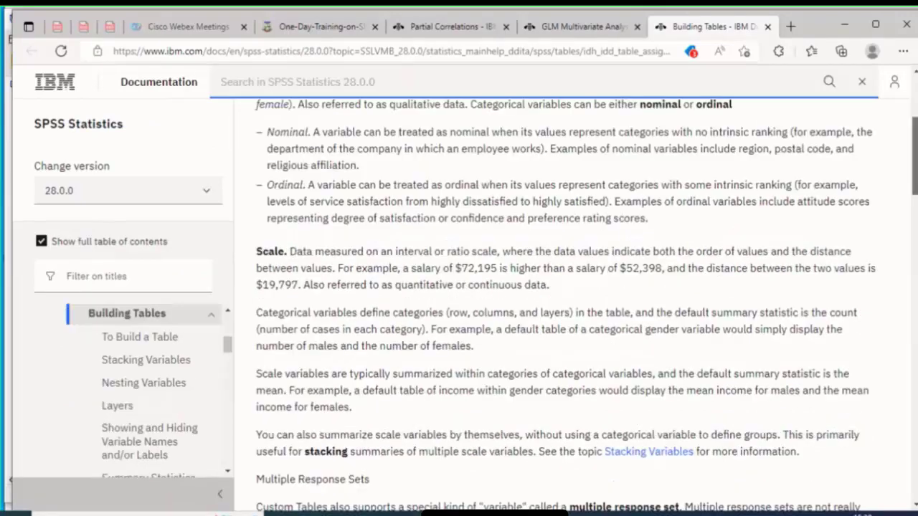
Read through the rest of the Building Tables topic on variable types, multiple response sets and the canvas pane.
scroll(566, 301, down, 3)
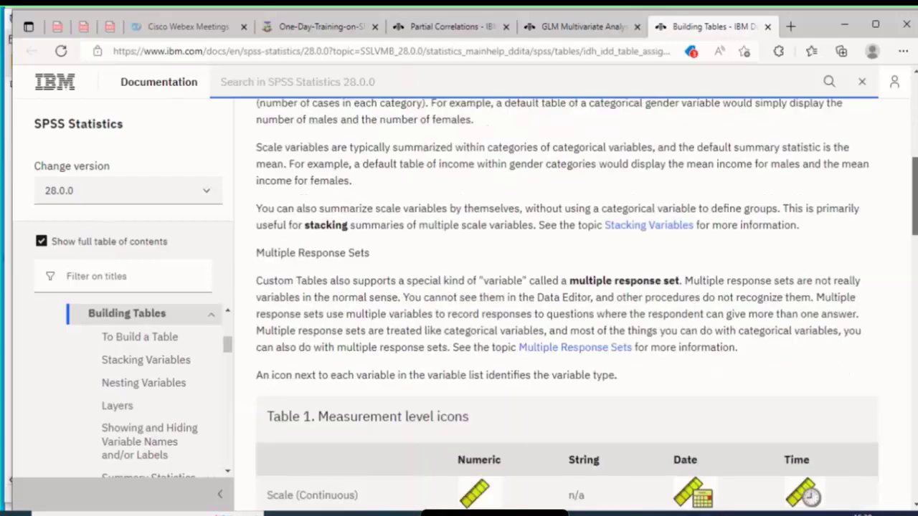
scroll(567, 301, down, 6)
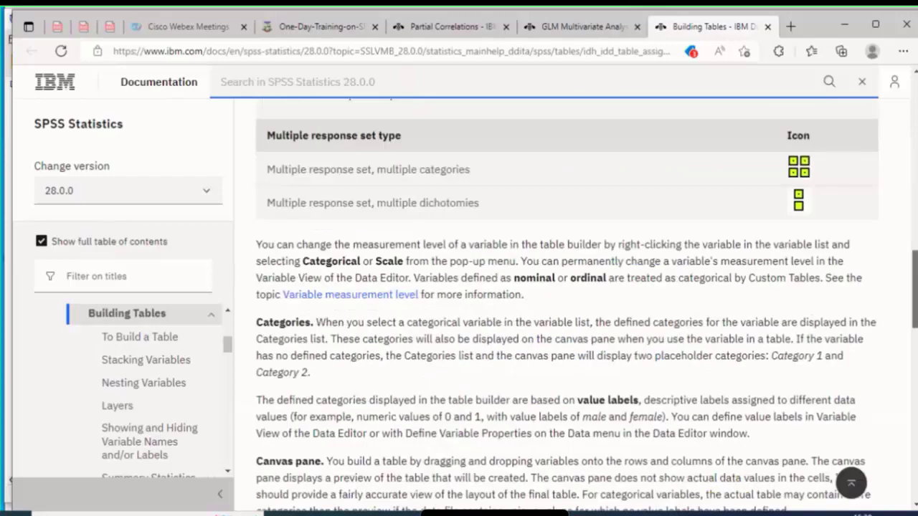
scroll(566, 301, up, 13)
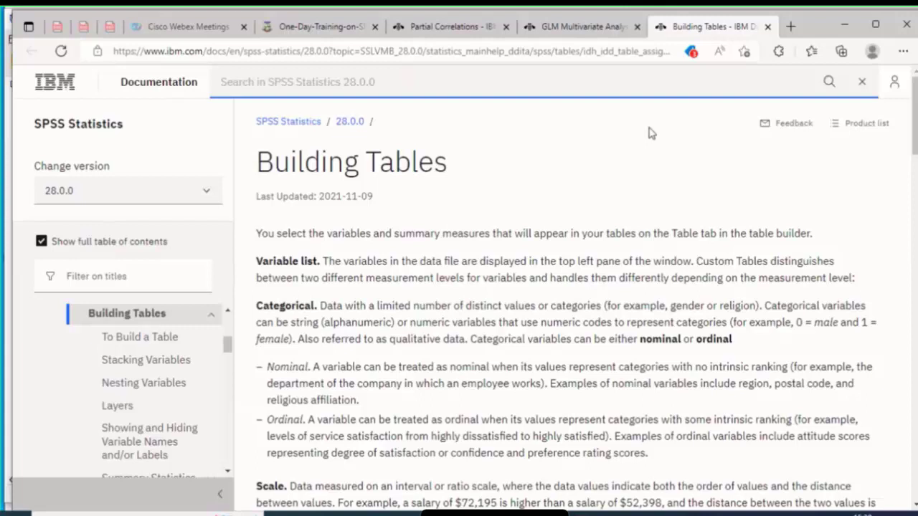
Close the Output20 and Employee data.sav windows and return to the bankloan.sav data in SPSS.
click(546, 514)
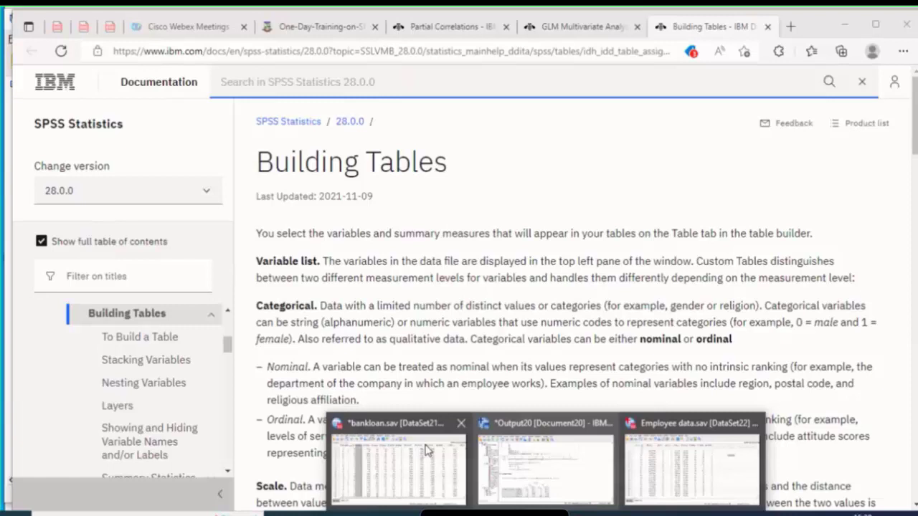
click(606, 423)
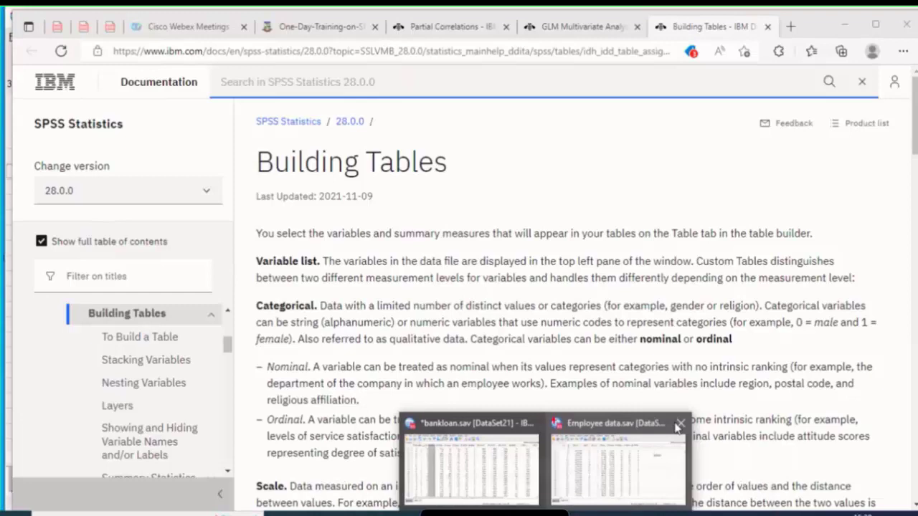
click(677, 424)
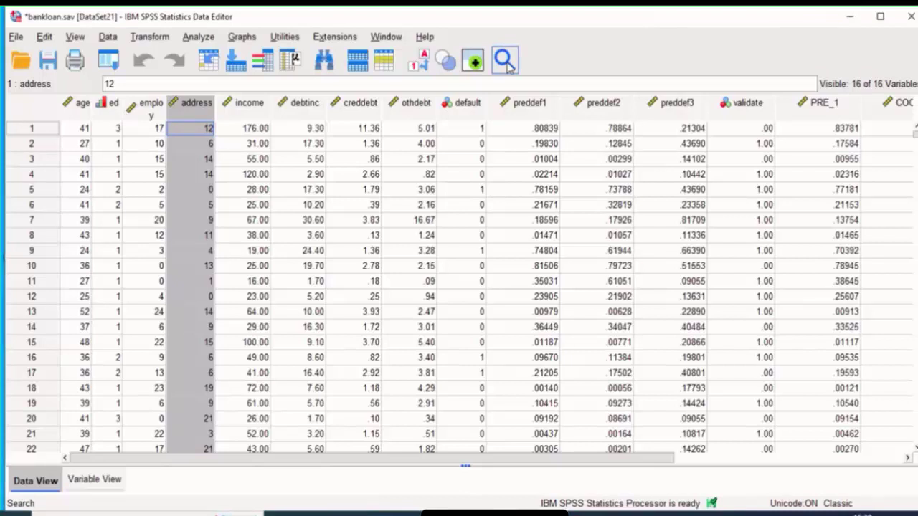
Search the SPSS dialogs and help topics for "binar" and "linera", and close the search.
click(504, 62)
text(bin)
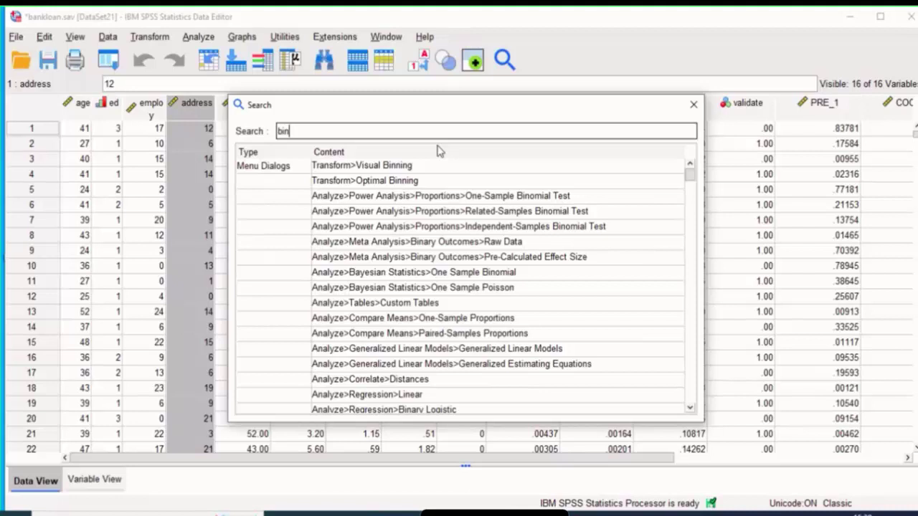
text(ar)
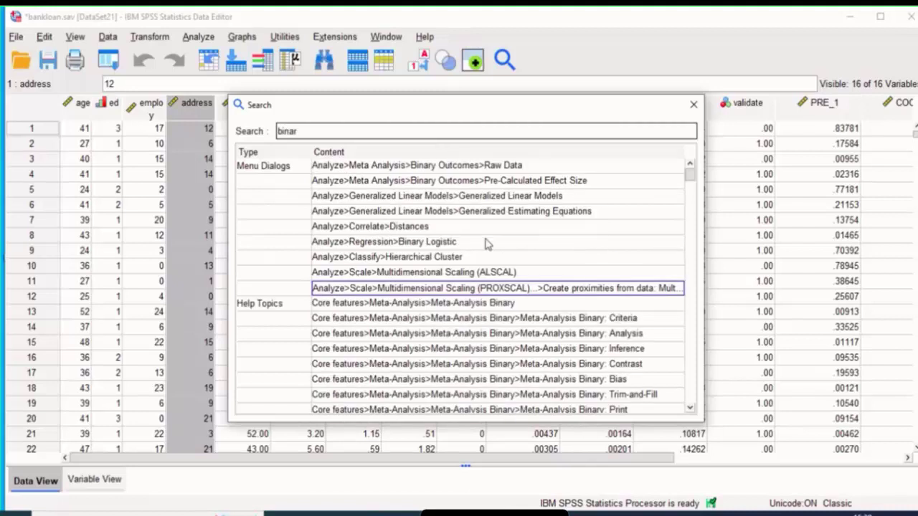
drag(602, 113, 470, 123)
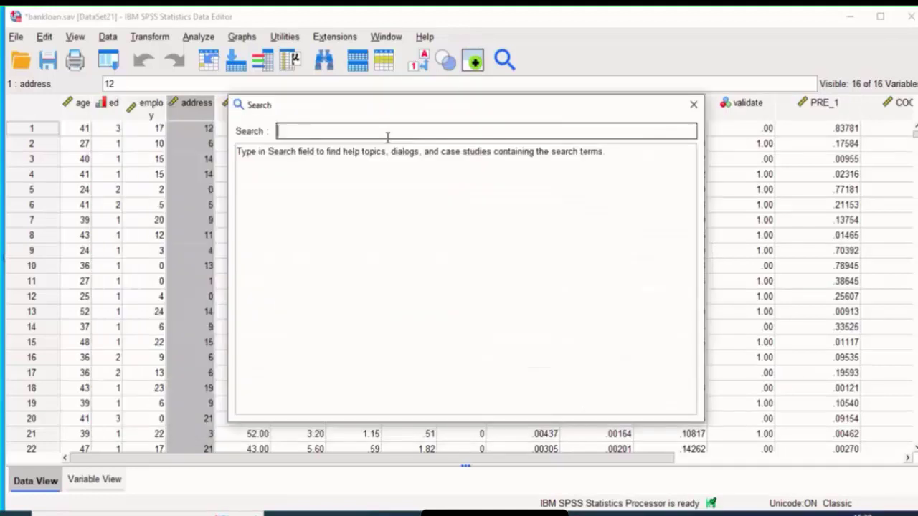
text(linera)
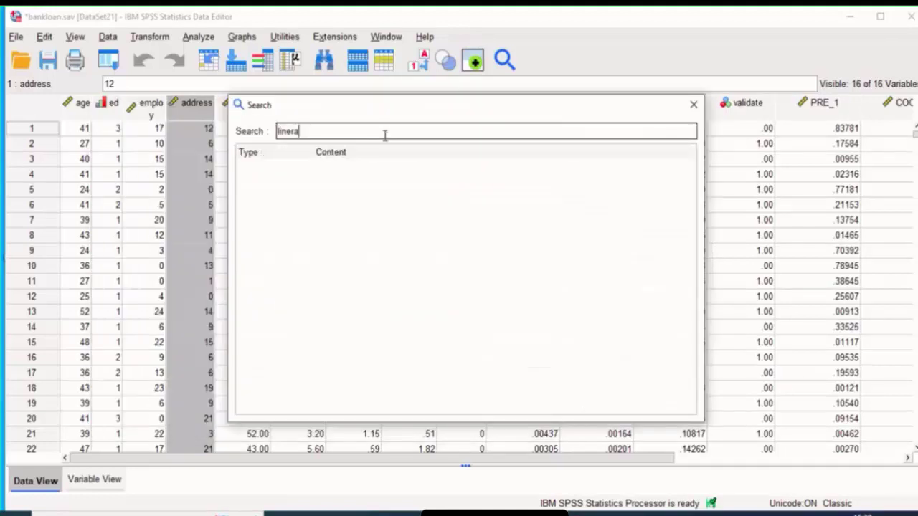
key(BackSpace)
click(693, 104)
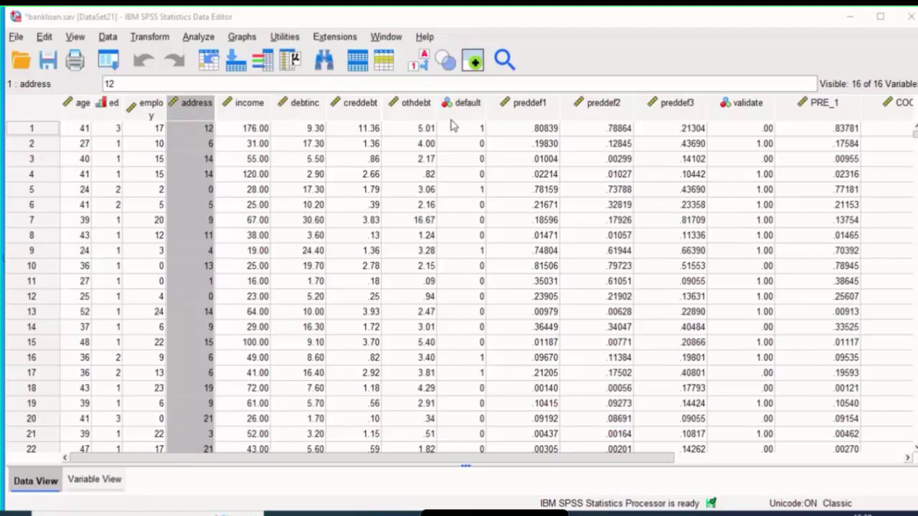
Open the SPSS help topics in the browser and read through the Getting help page.
click(26, 42)
click(628, 65)
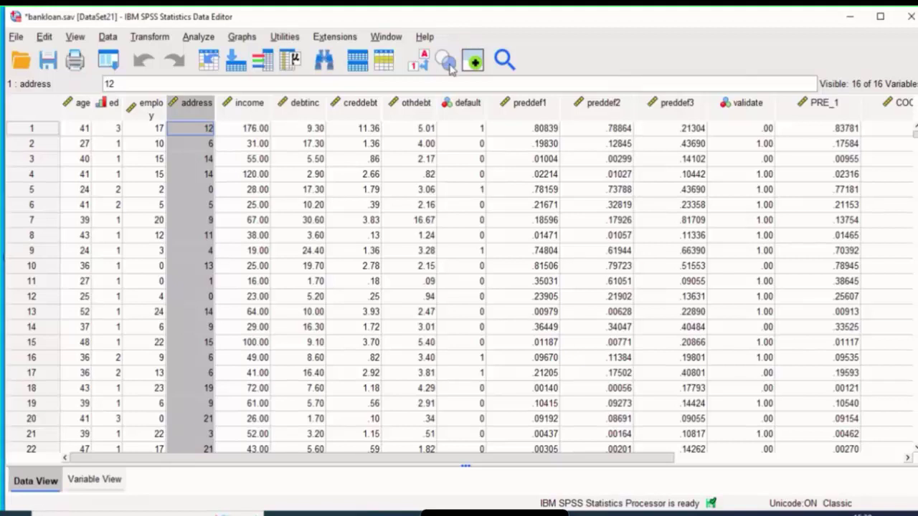
click(425, 37)
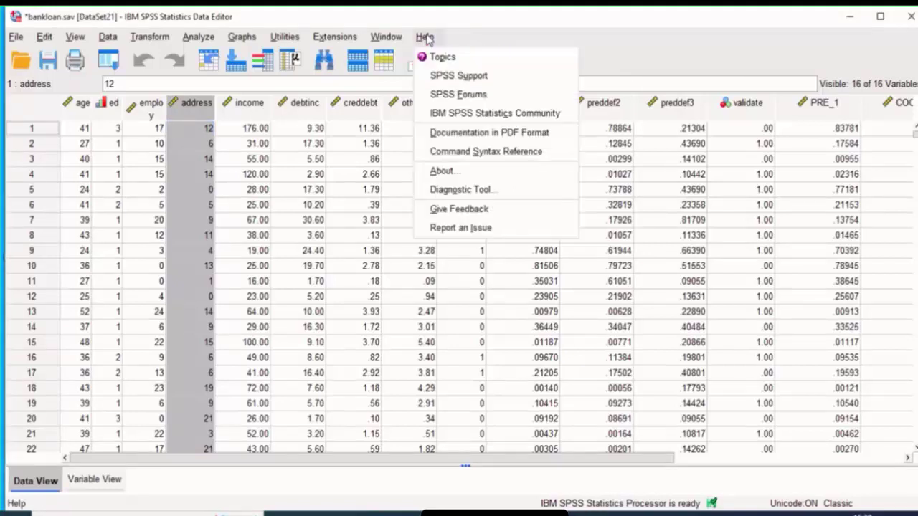
click(440, 58)
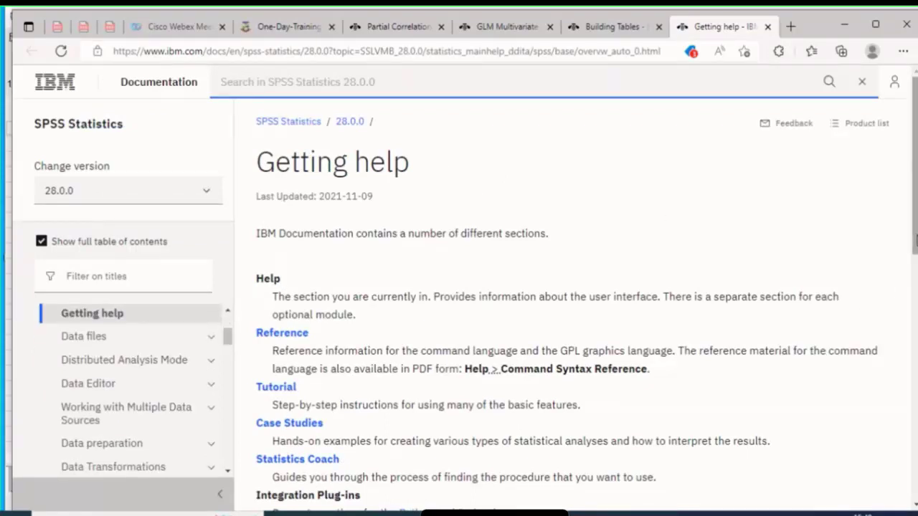
scroll(914, 243, down, 1)
mouse_move(917, 250)
mouse_down()
mouse_move(916, 272)
mouse_move(917, 257)
mouse_up()
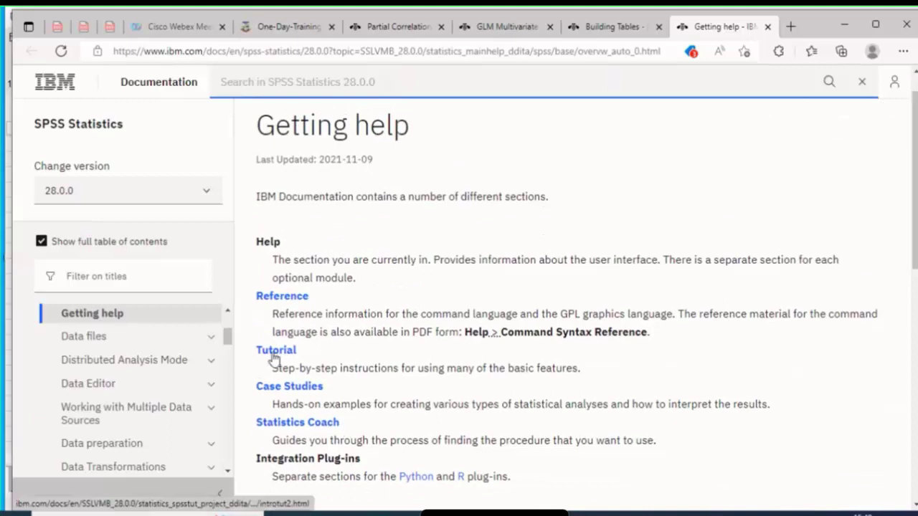
Open the Case Studies documentation and expand the Statistics Base Edition topics.
click(304, 389)
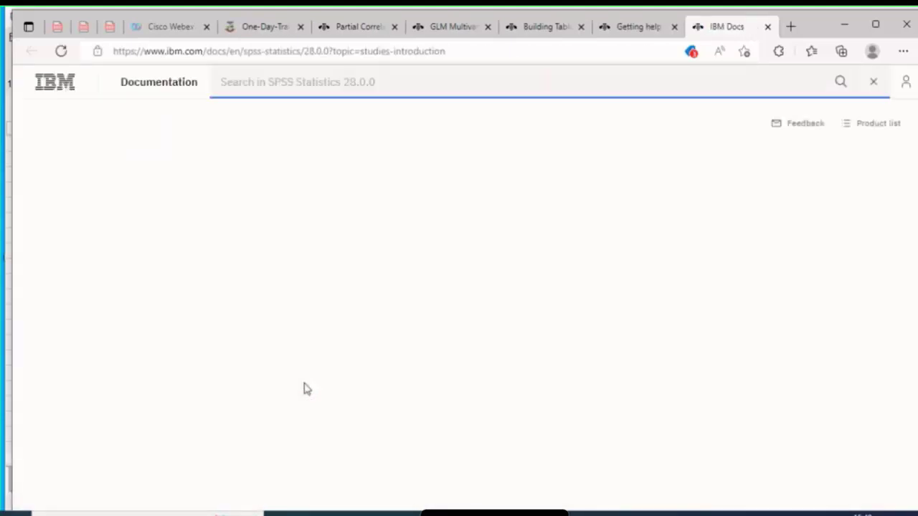
scroll(230, 335, down, 2)
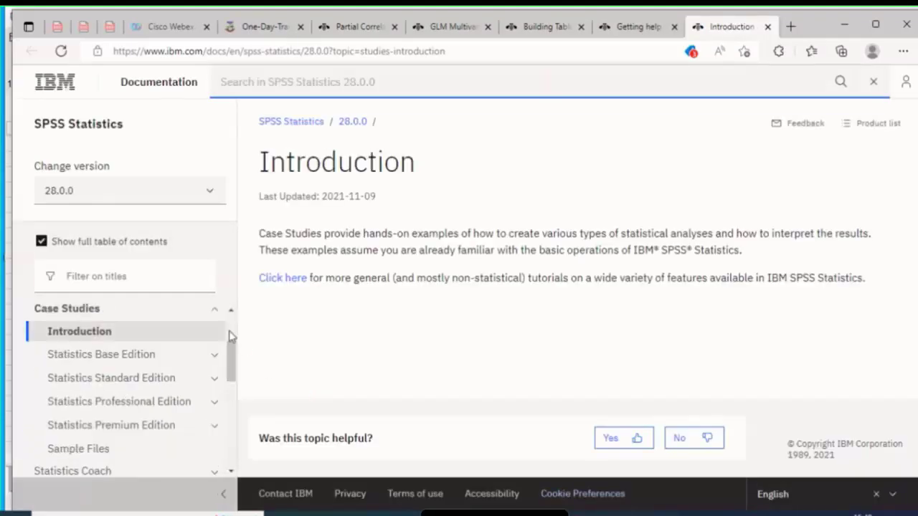
scroll(230, 335, down, 2)
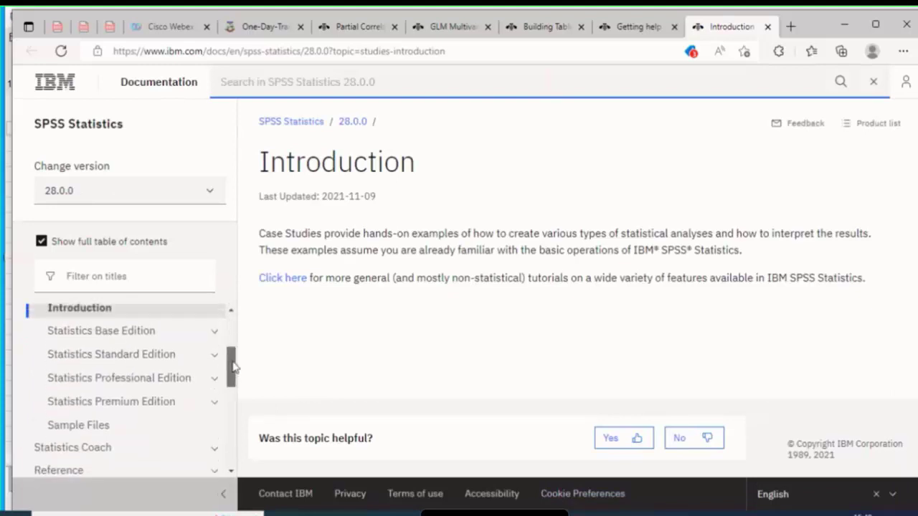
scroll(232, 355, up, 1)
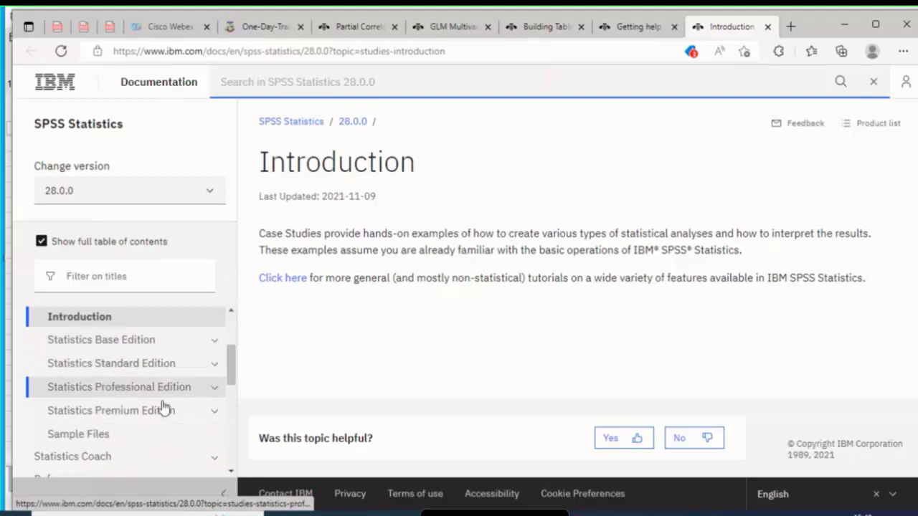
click(218, 344)
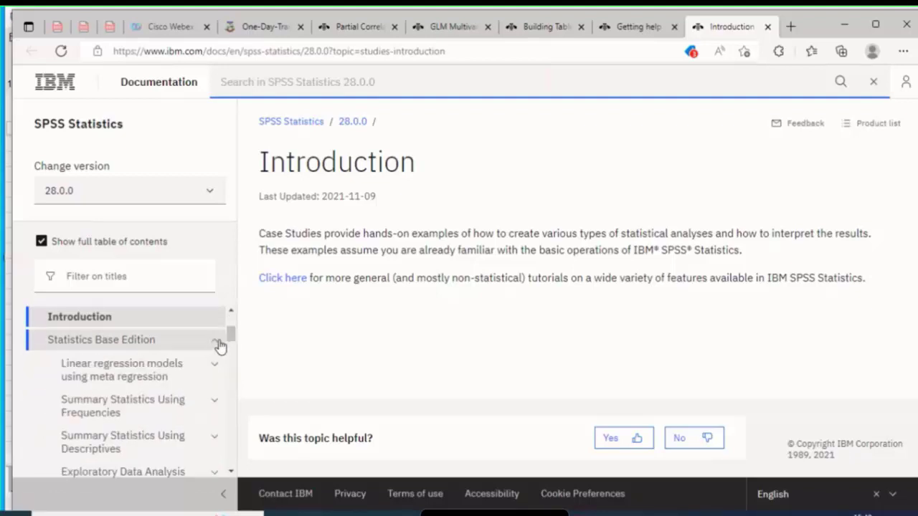
Browse the Statistics Base Edition case studies, including the T Tests subtopics, down to the cluster analysis topics.
drag(232, 334, 232, 338)
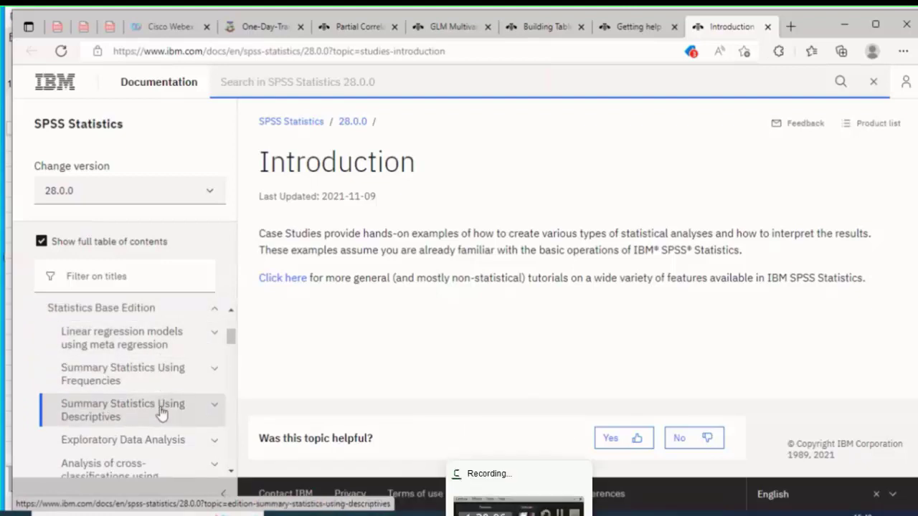
scroll(232, 342, down, 2)
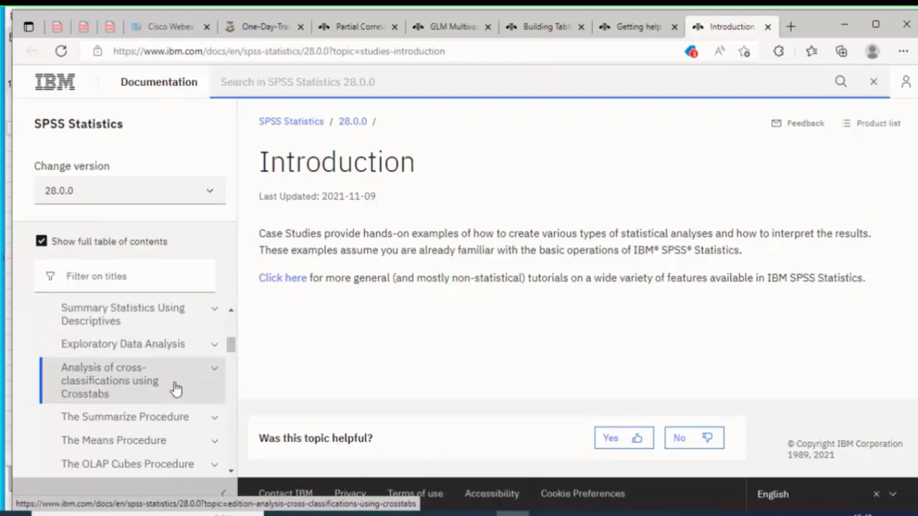
drag(229, 344, 229, 349)
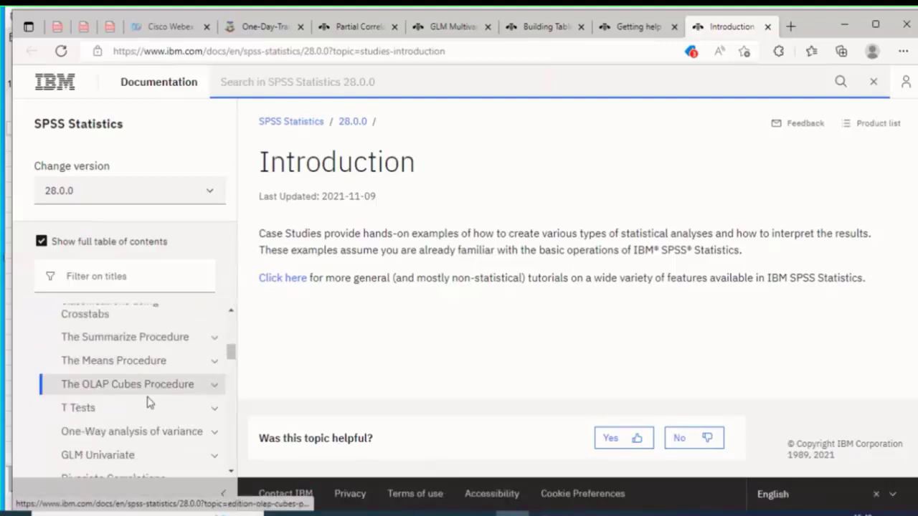
scroll(216, 360, down, 1)
click(216, 361)
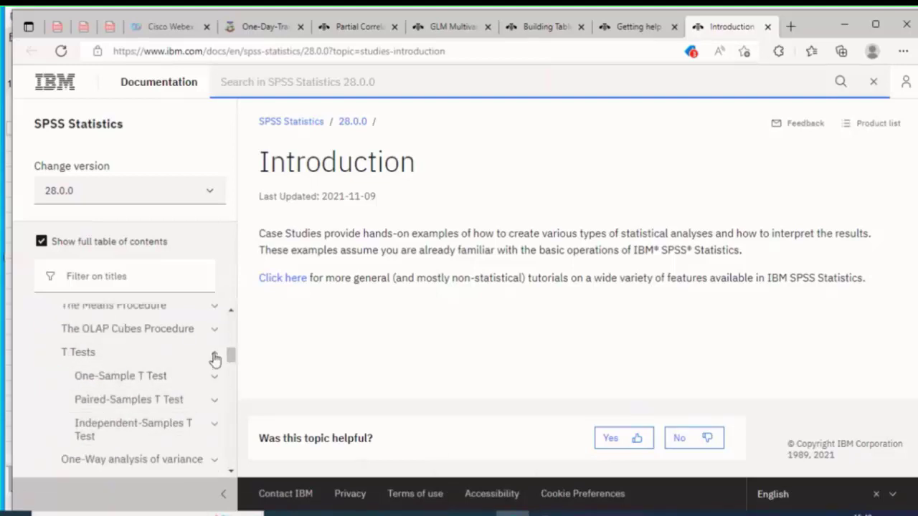
click(217, 358)
scroll(228, 360, down, 2)
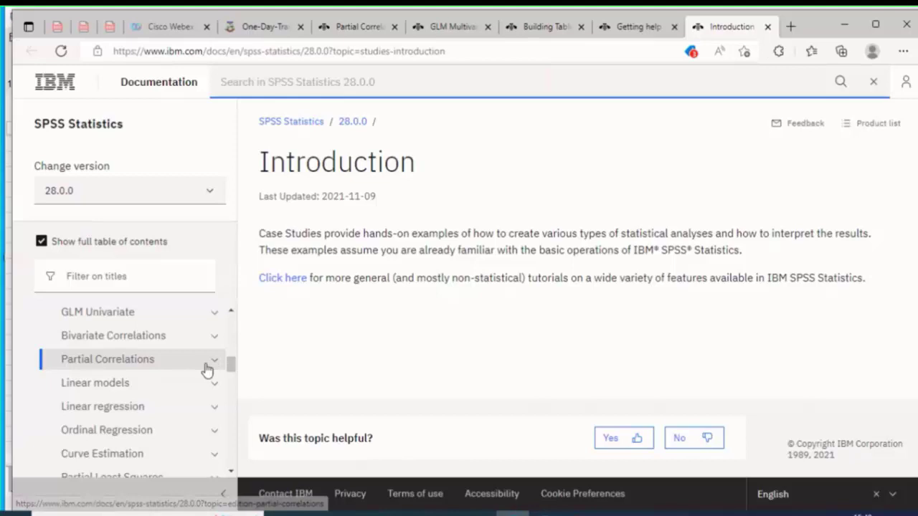
drag(231, 367, 233, 387)
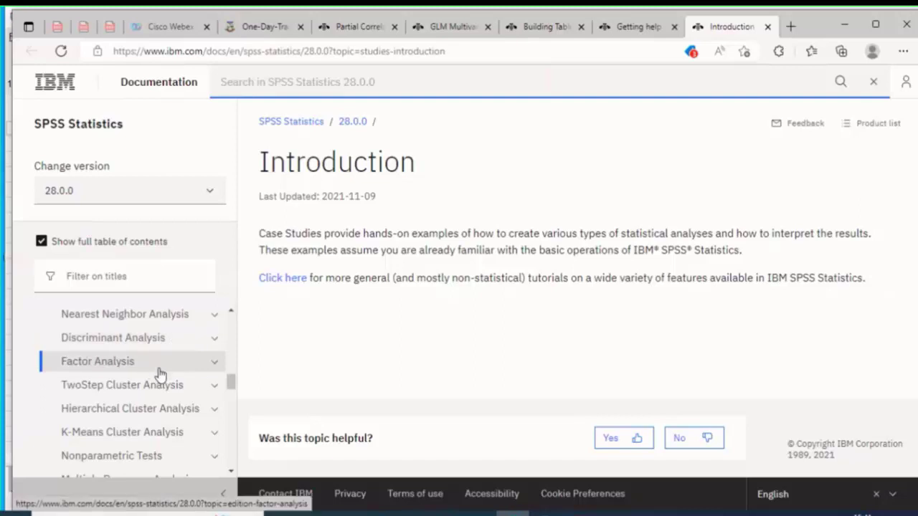
Open the Hierarchical Cluster Analysis case study and read on through Clustering Principles to Using HCA to Classify Automobiles.
click(154, 410)
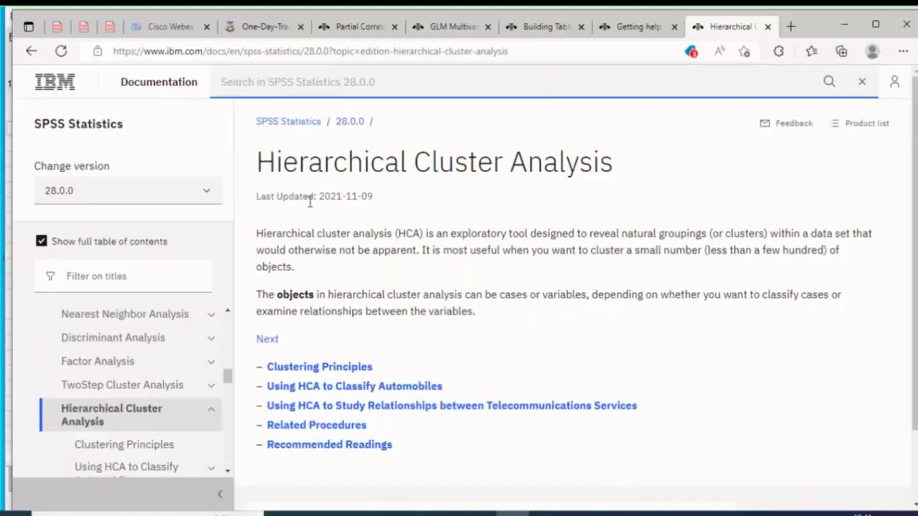
drag(309, 202, 473, 295)
click(473, 292)
drag(352, 233, 402, 248)
click(318, 283)
click(269, 340)
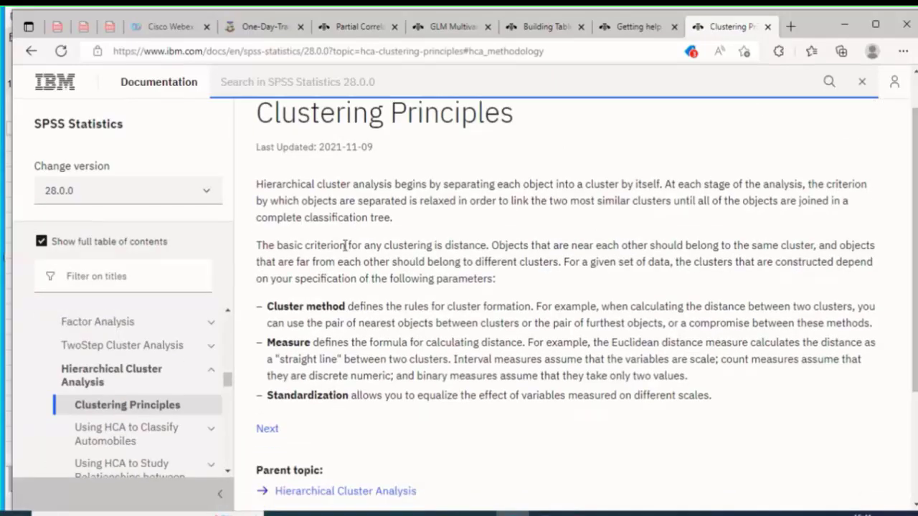
click(277, 423)
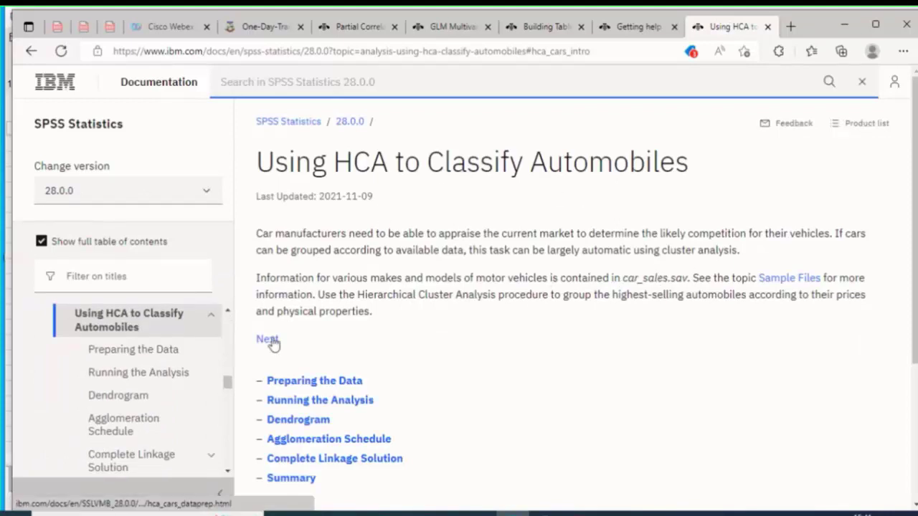
Open the Preparing the Data topic of the automobile case study and review its Select Cases instructions.
click(272, 342)
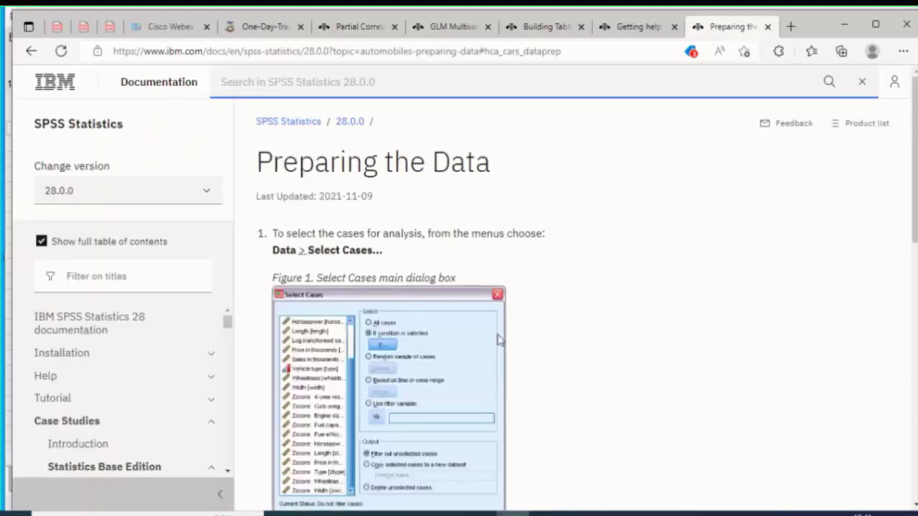
scroll(287, 234, down, 1)
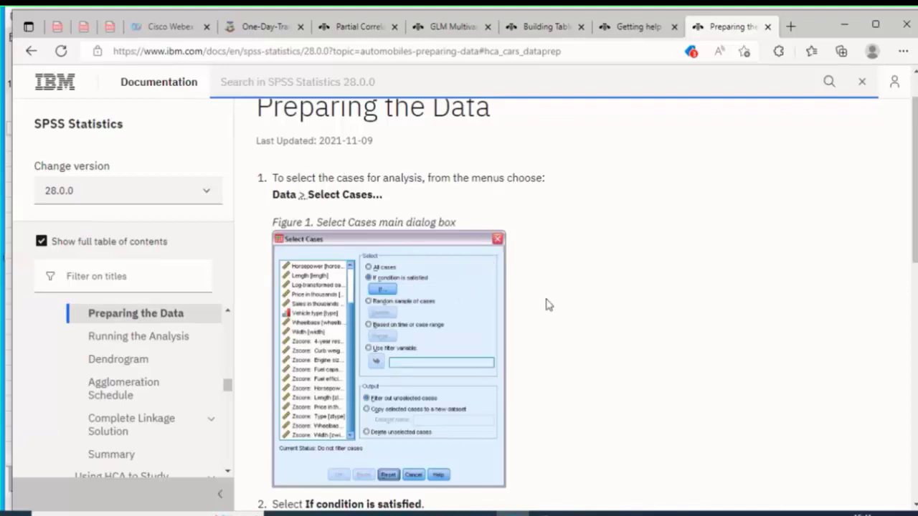
scroll(574, 304, down, 5)
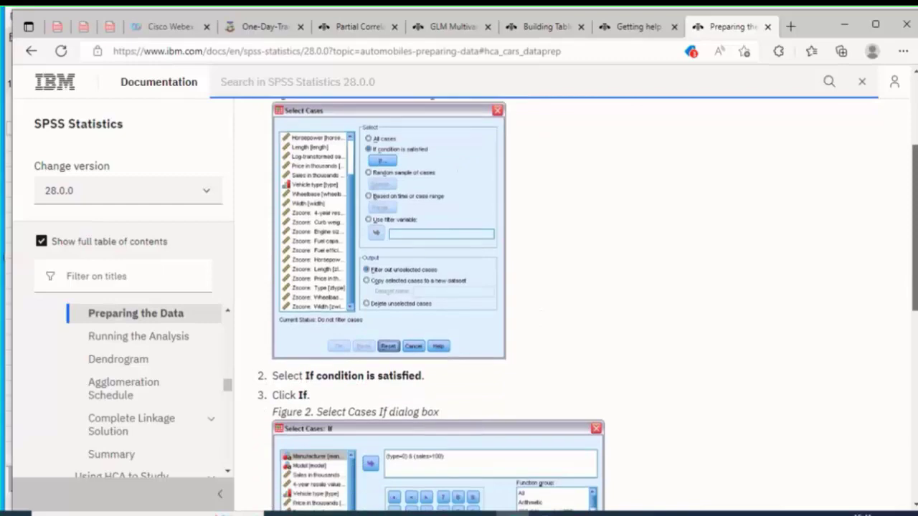
scroll(913, 424, down, 4)
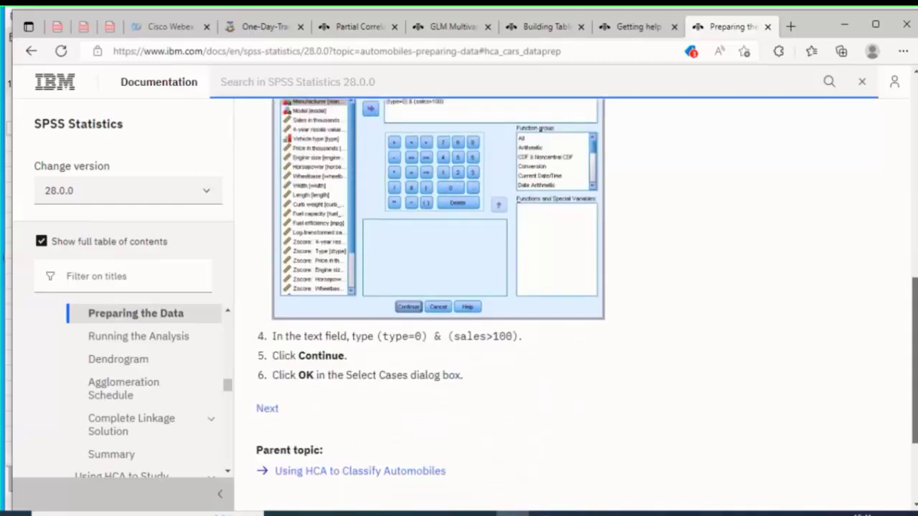
scroll(913, 424, up, 5)
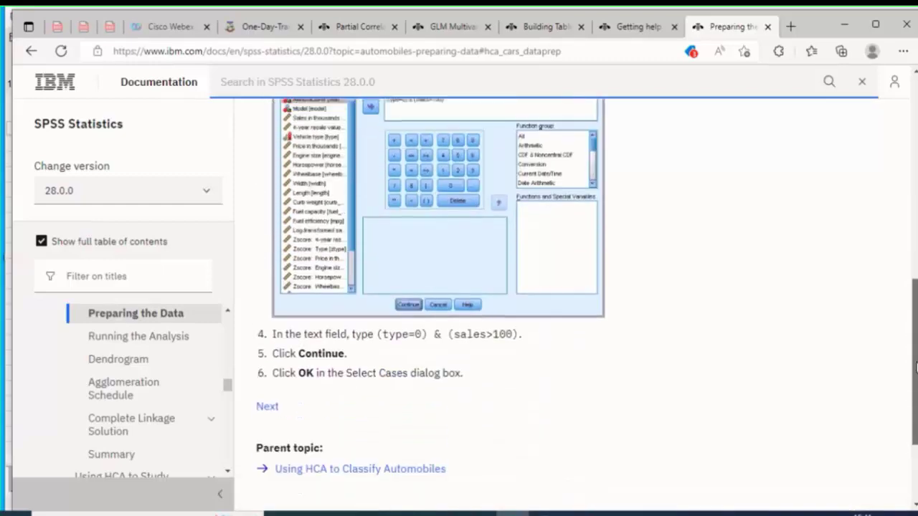
scroll(758, 215, up, 3)
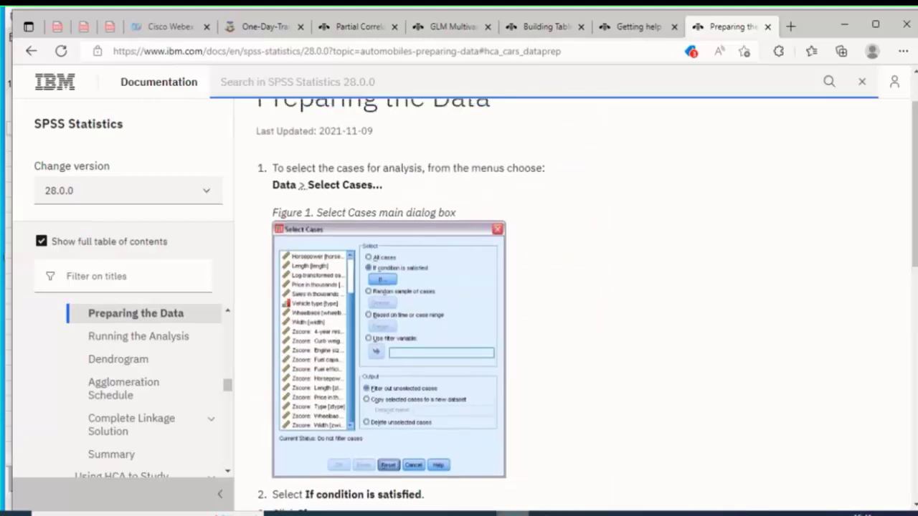
Browse the remaining Statistics Base Edition case studies and expand the Statistics Standard Edition topics in the table of contents.
mouse_move(512, 514)
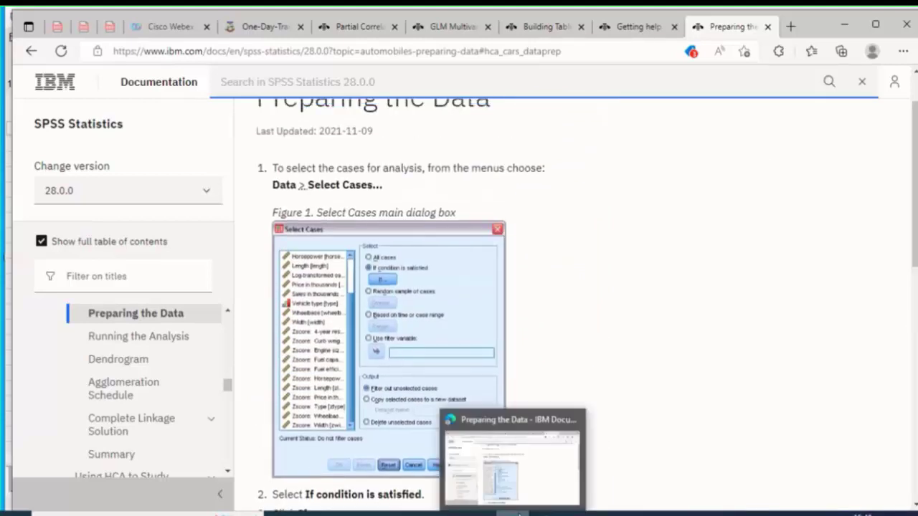
drag(227, 384, 227, 410)
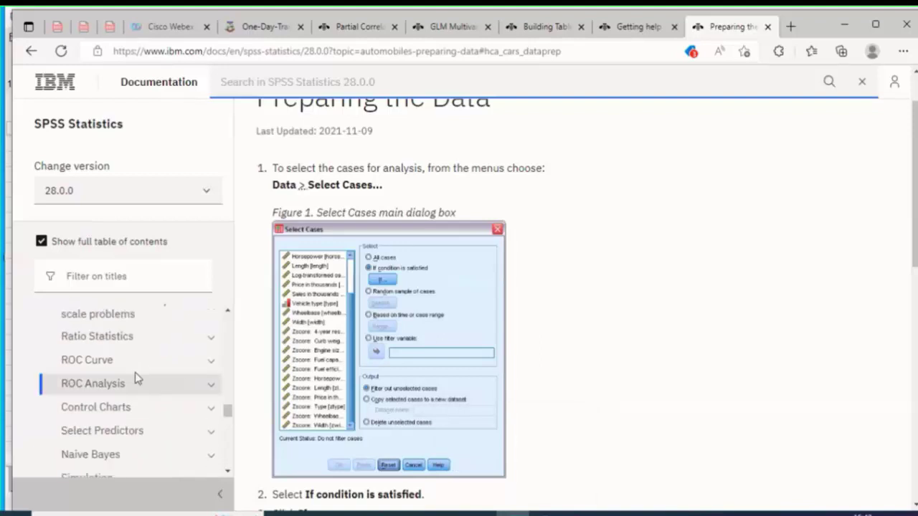
drag(227, 411, 219, 435)
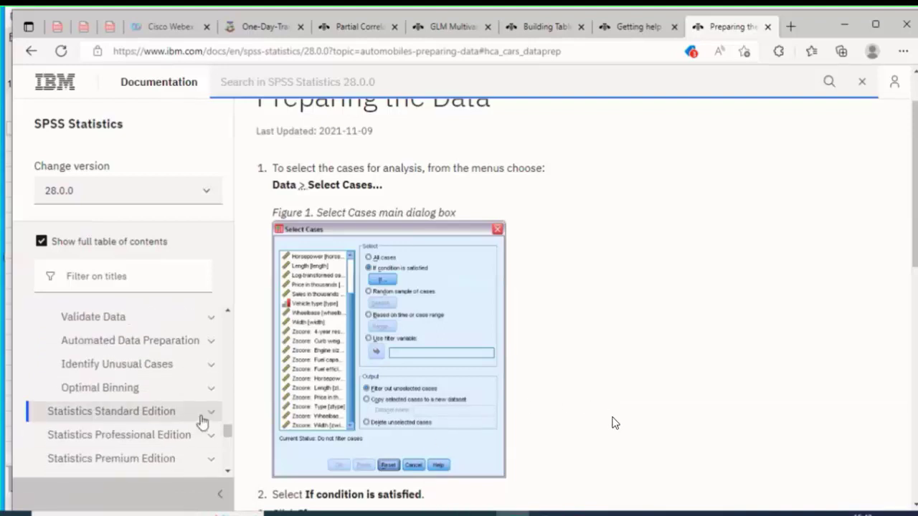
click(213, 413)
scroll(227, 416, down, 1)
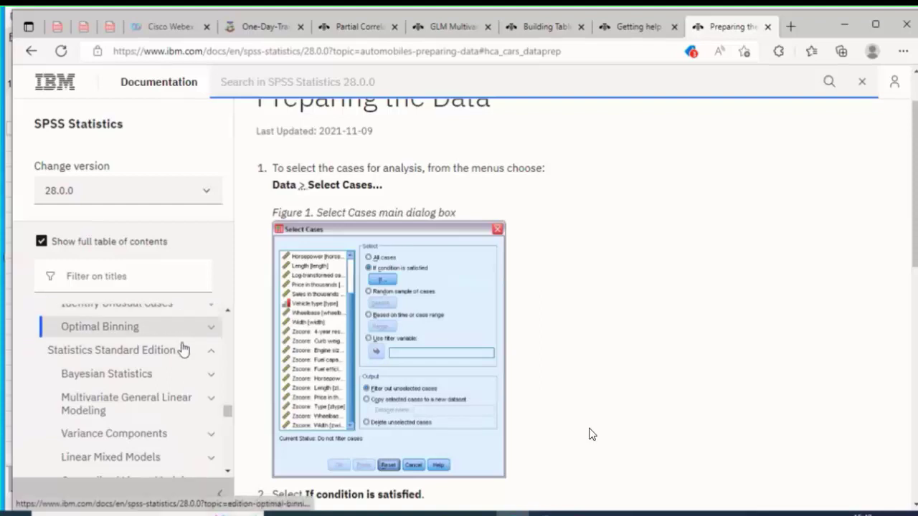
Expand the Statistics Professional Edition case studies and browse them from Categorical Regression to the Expert Modeler forecasting topics.
drag(227, 415, 230, 445)
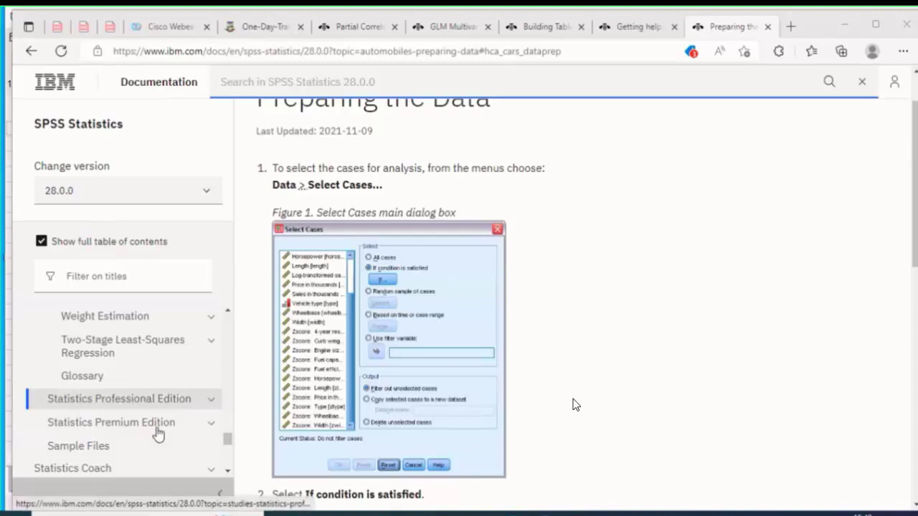
click(188, 403)
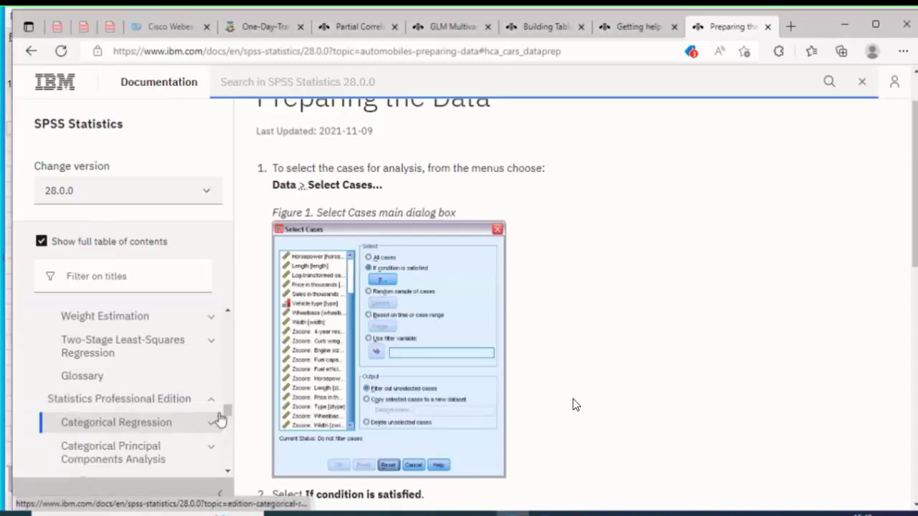
scroll(227, 419, down, 2)
drag(226, 419, 227, 425)
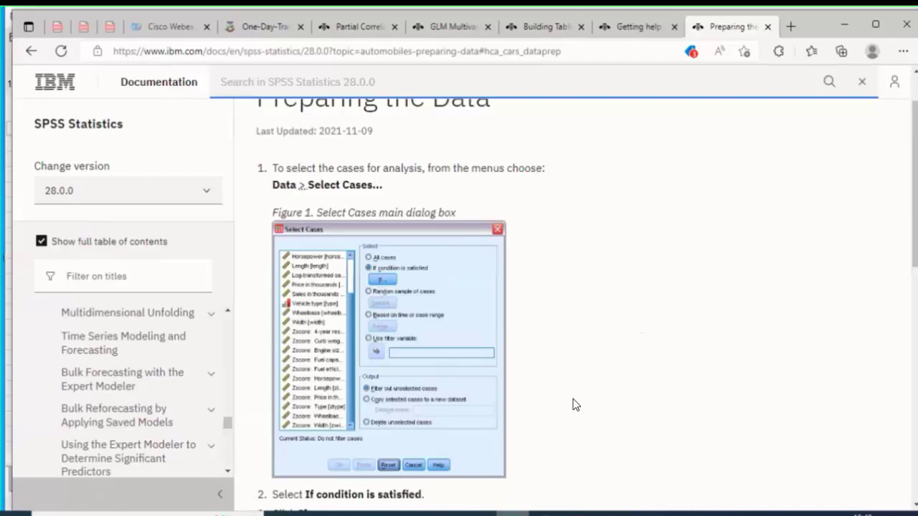
Switch to the bankloan.sav dataset in SPSS Statistics and review which Nonparametric Tests procedures are available for analysis.
click(447, 513)
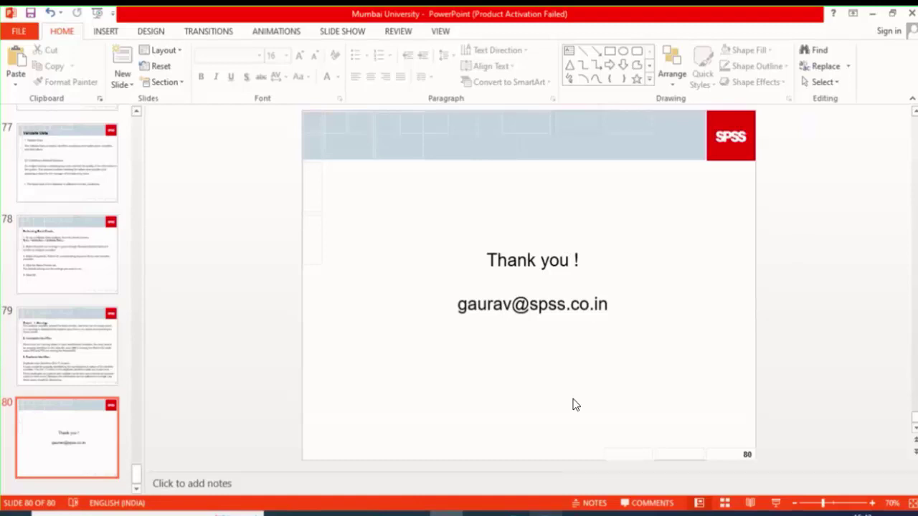
mouse_move(574, 405)
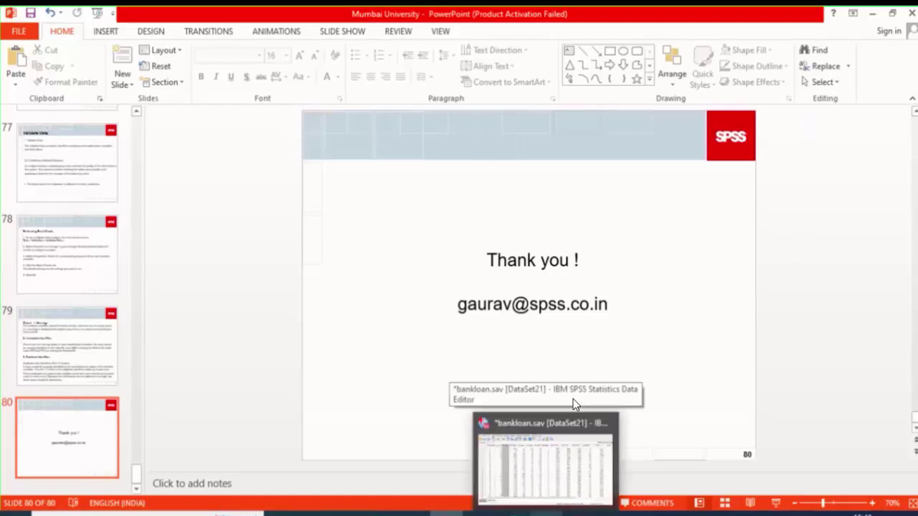
click(574, 405)
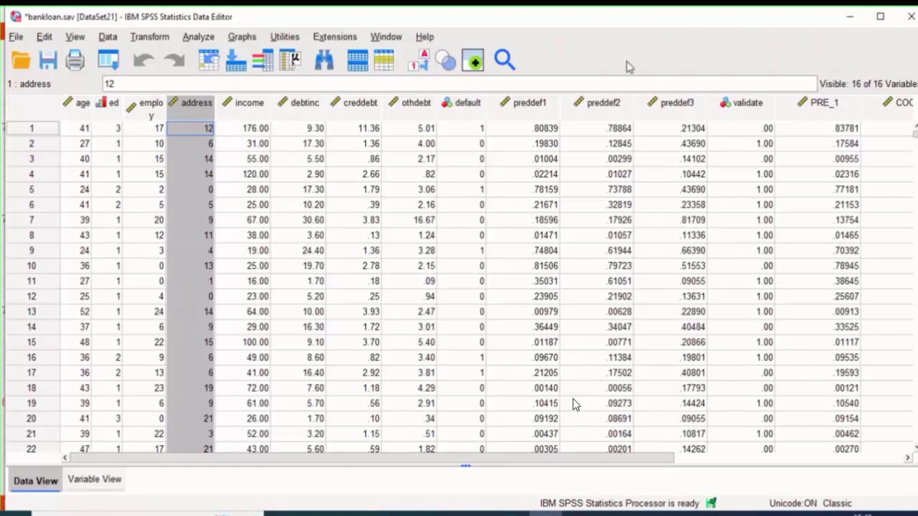
click(207, 39)
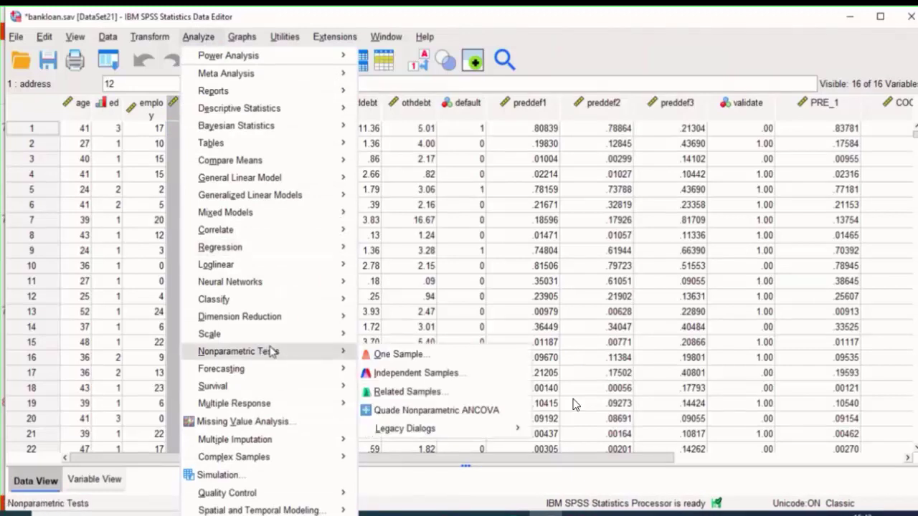
mouse_move(283, 356)
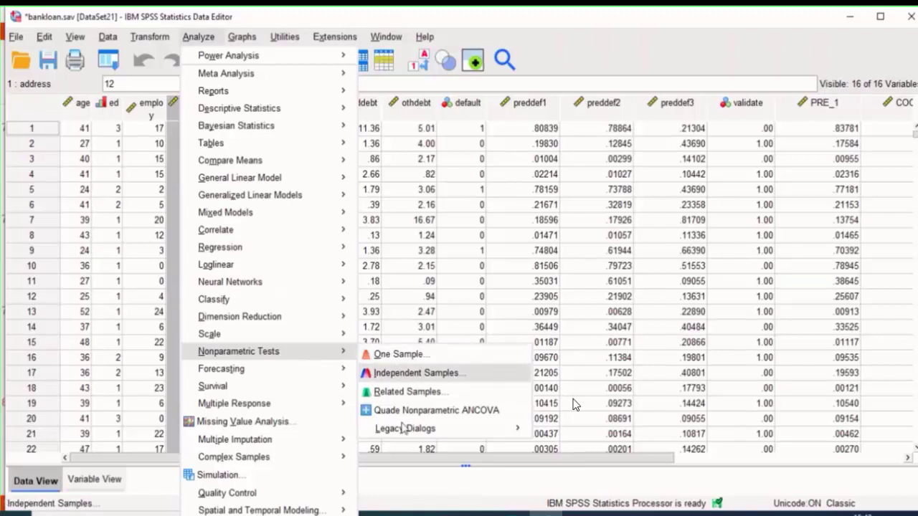
mouse_move(436, 430)
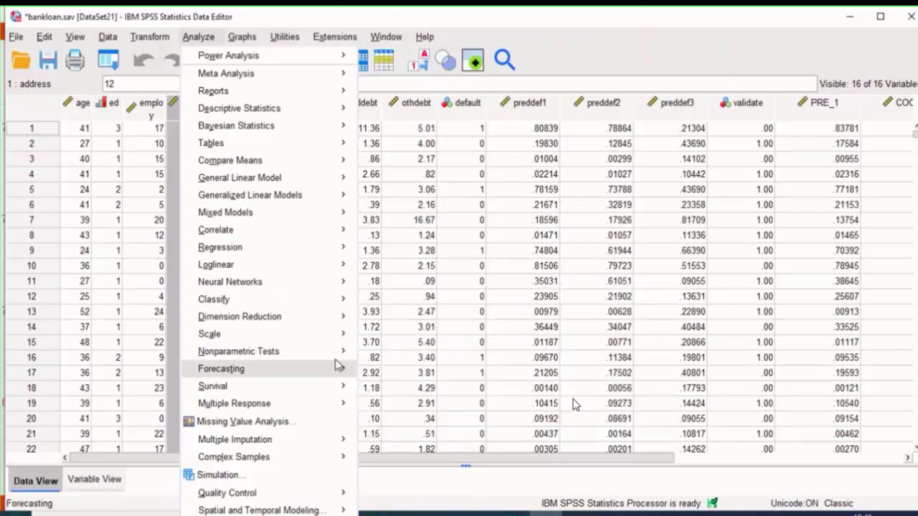
mouse_move(344, 351)
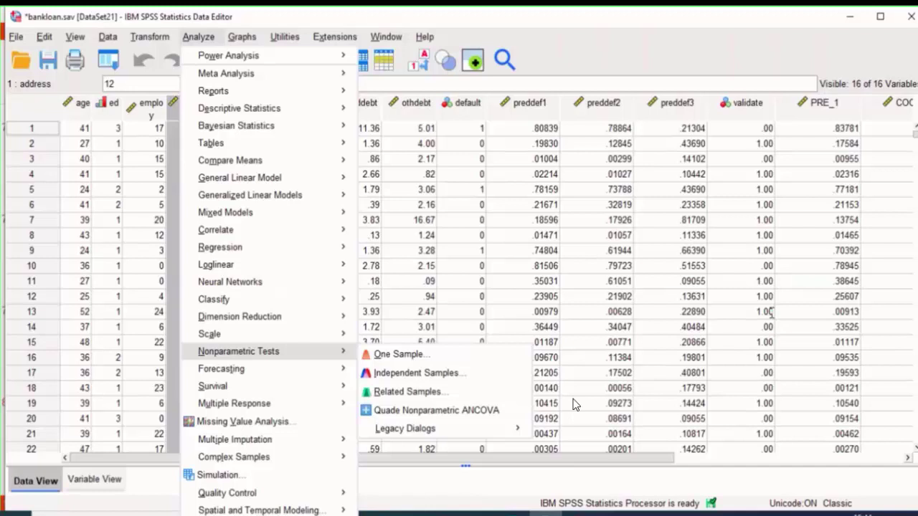
click(582, 68)
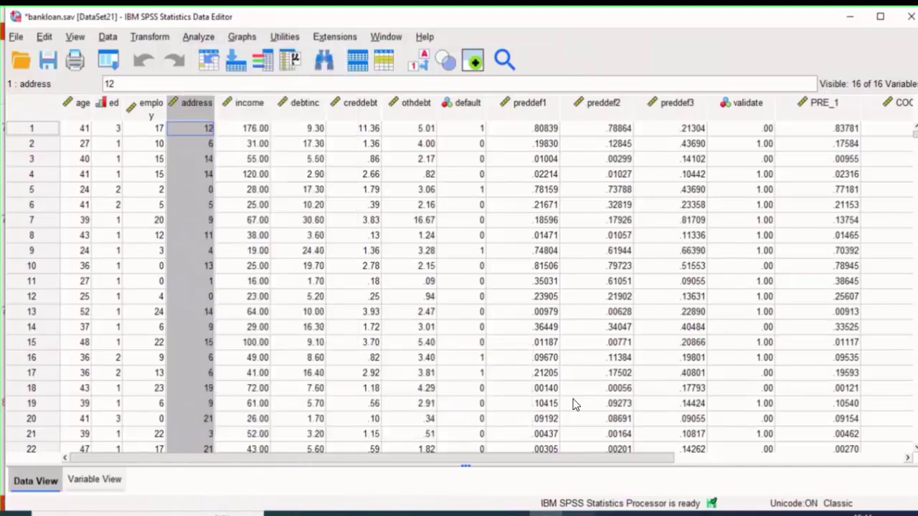
Switch to the closing slide in PowerPoint and move the "Thank you !" text box slightly upward.
mouse_move(513, 511)
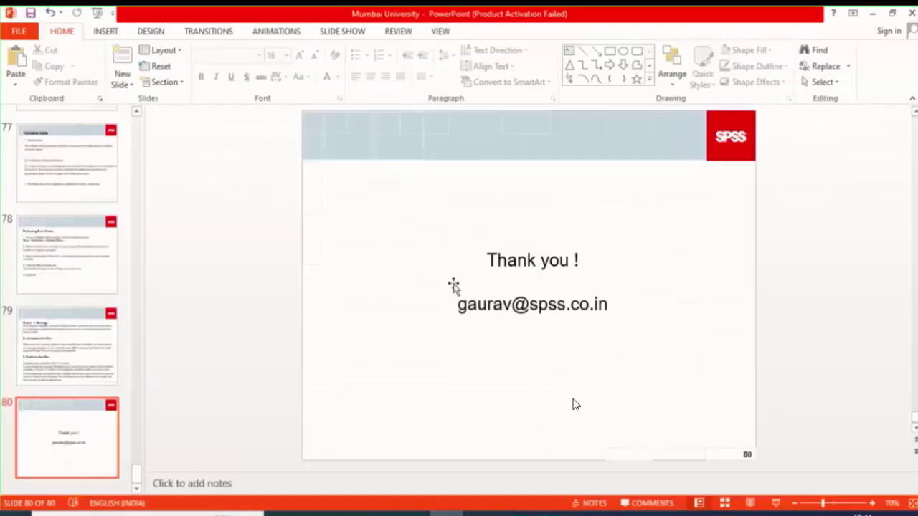
click(453, 281)
drag(452, 281, 448, 272)
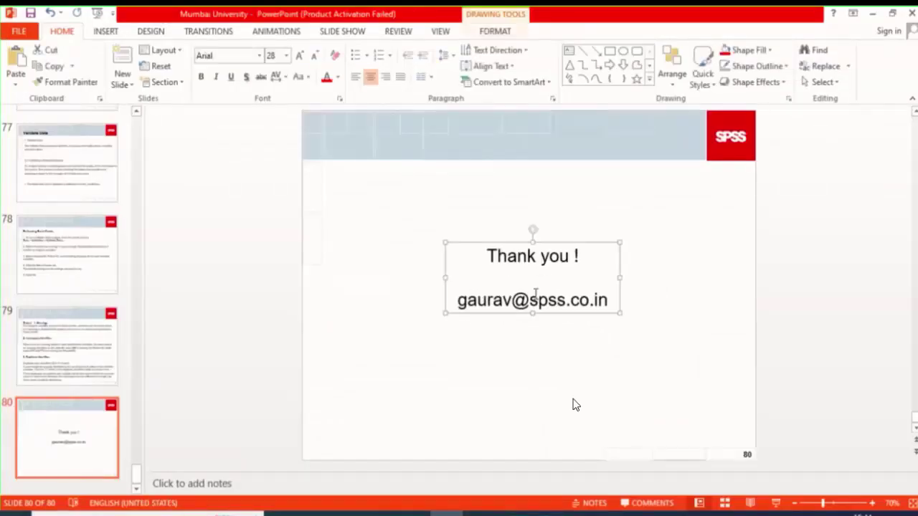